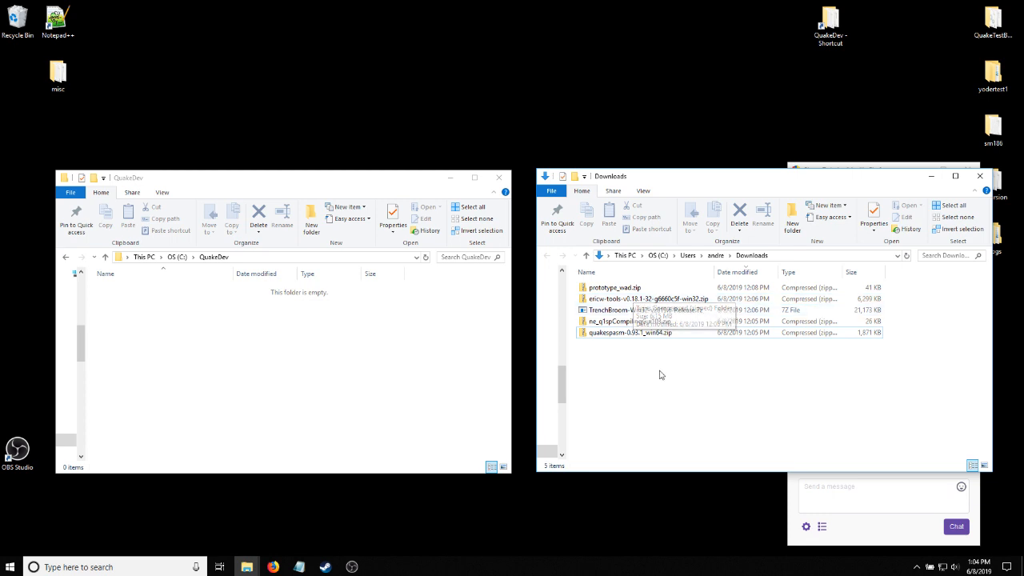
# Create two folders named id1 and tools inside the QuakeDev folder
pyautogui.click(355, 375)
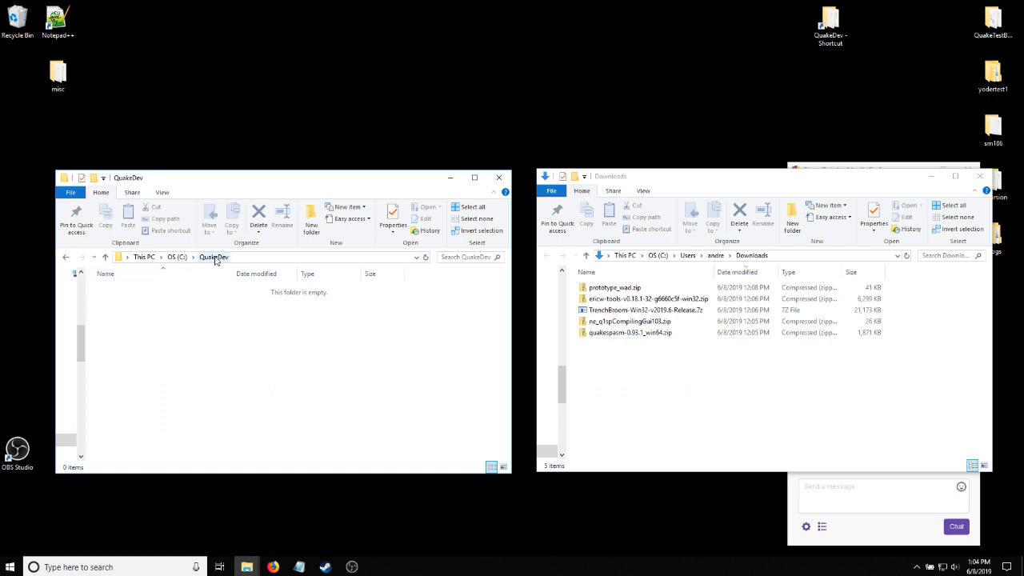
pyautogui.rightClick(196, 339)
pyautogui.click(313, 224)
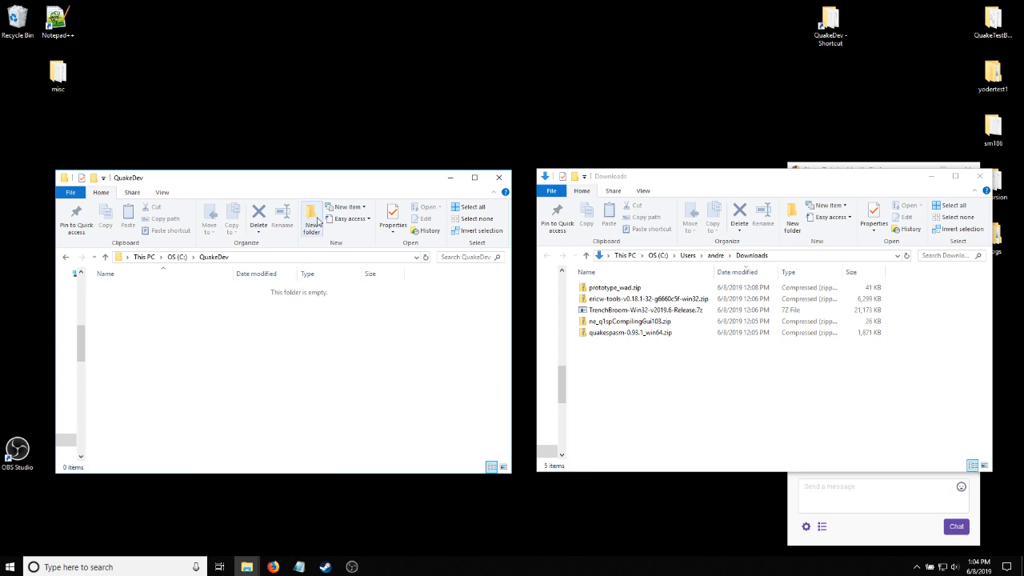
pyautogui.write('id1')
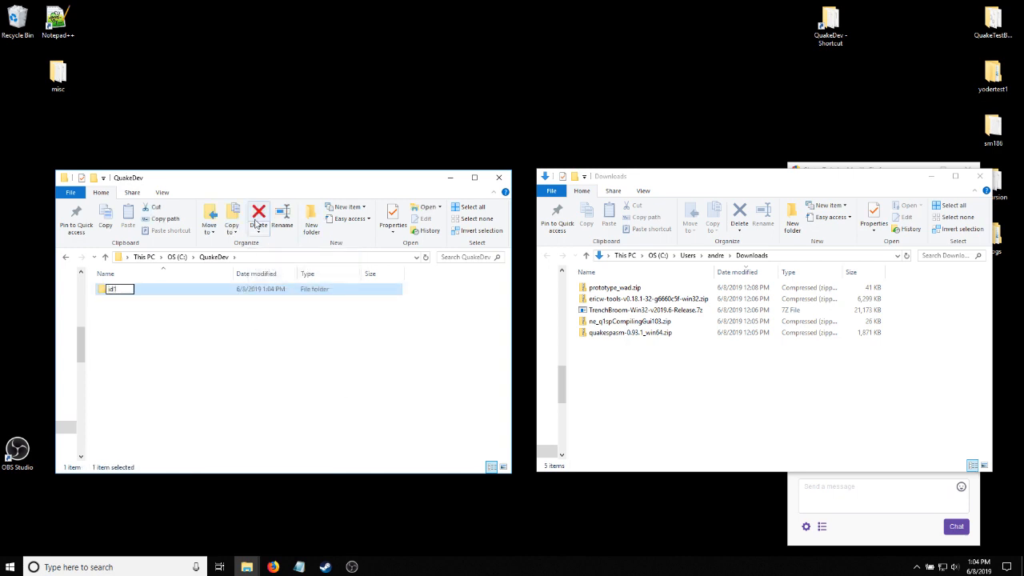
pyautogui.press('Return')
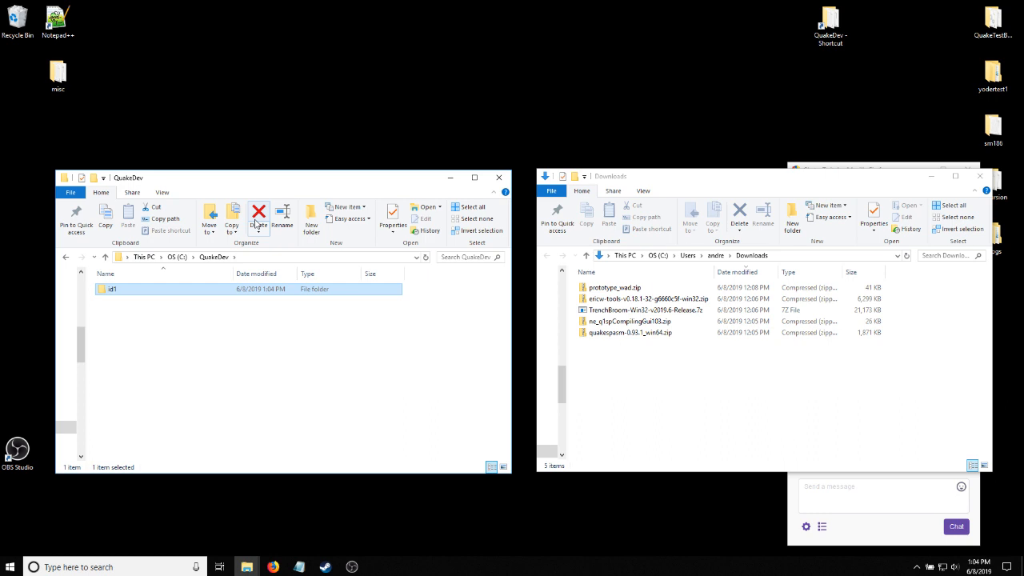
pyautogui.click(310, 218)
pyautogui.write('tools')
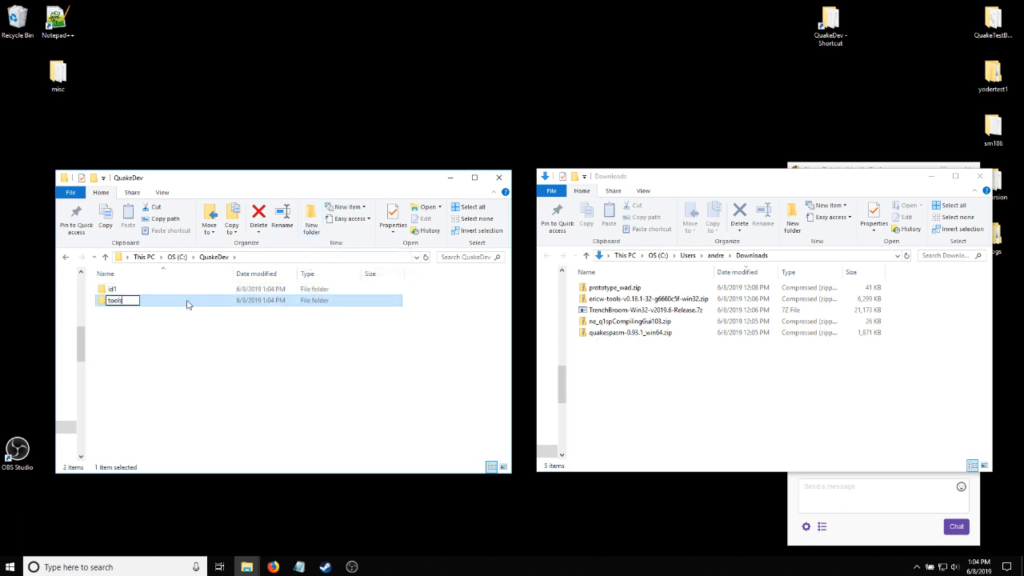
pyautogui.press('Return')
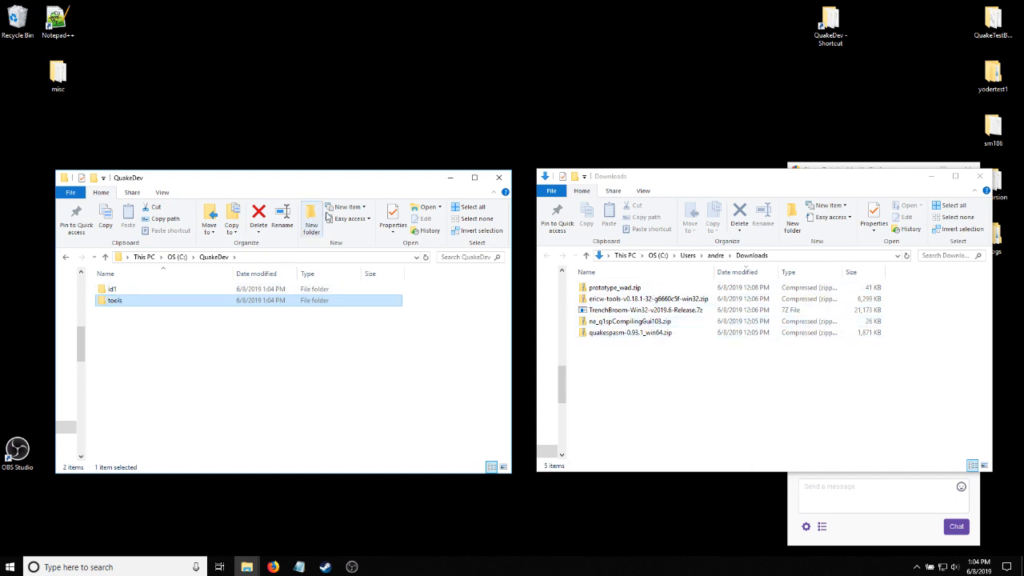
# Add two more folders named wads and working to the QuakeDev folder
pyautogui.click(312, 218)
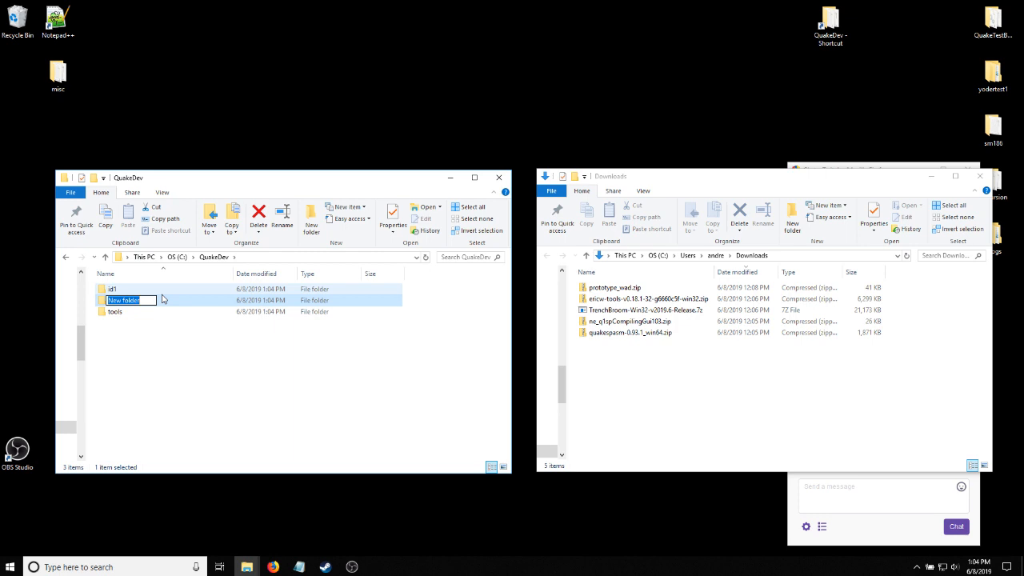
pyautogui.write('wads')
pyautogui.press('Return')
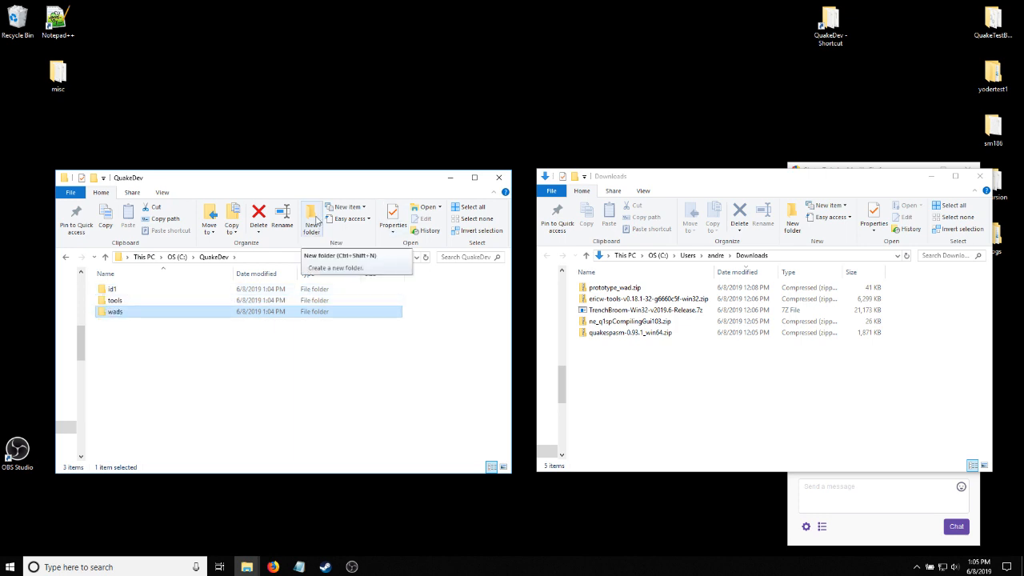
pyautogui.click(312, 218)
pyautogui.write('wo')
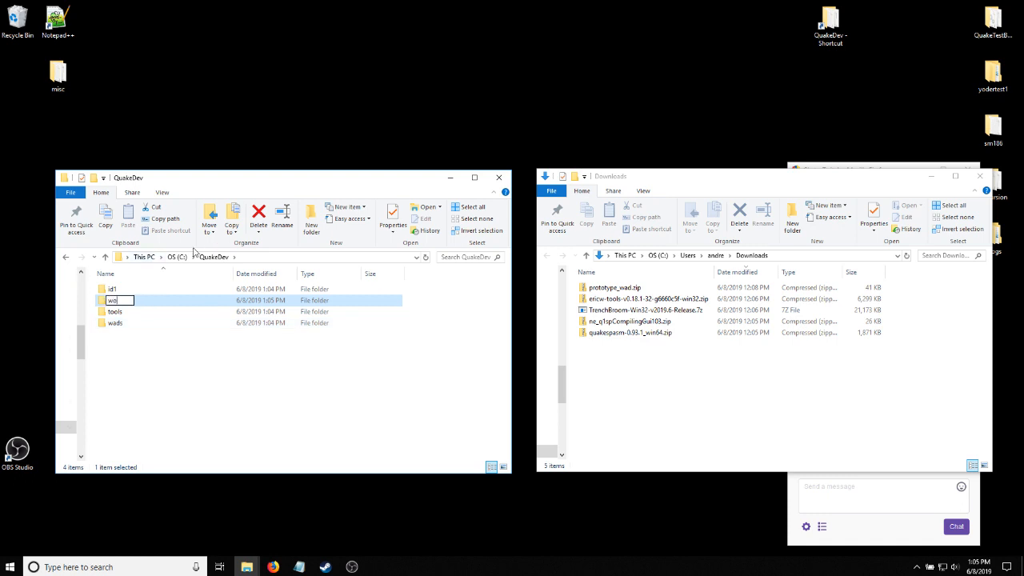
pyautogui.write('rking')
pyautogui.press('Return')
pyautogui.click(181, 376)
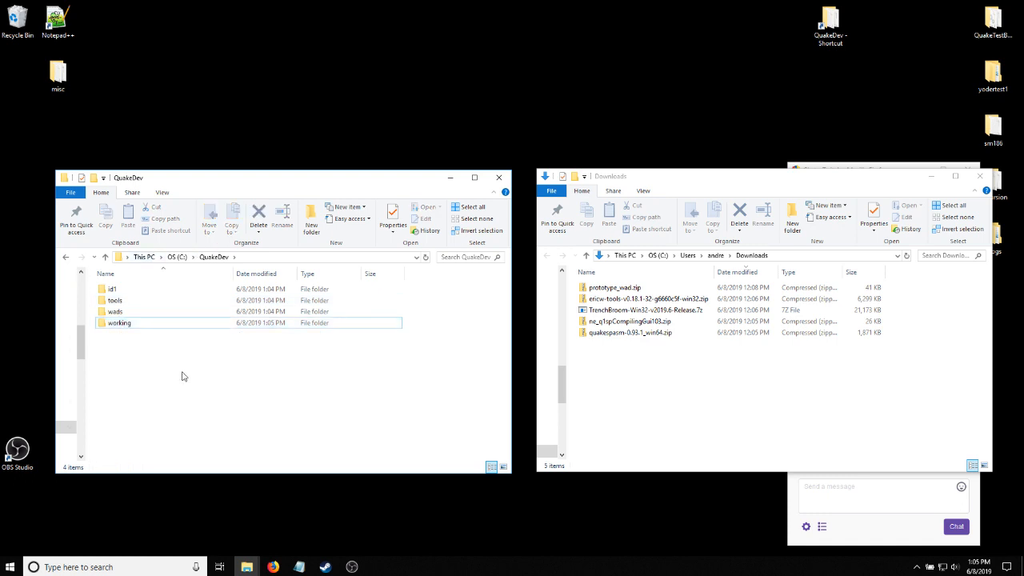
pyautogui.click(914, 500)
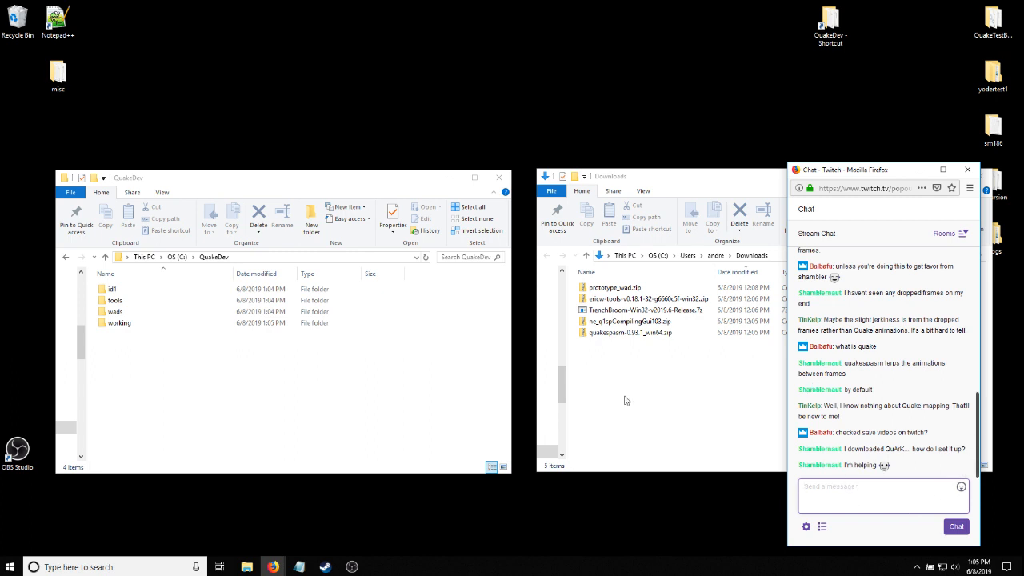
pyautogui.click(656, 184)
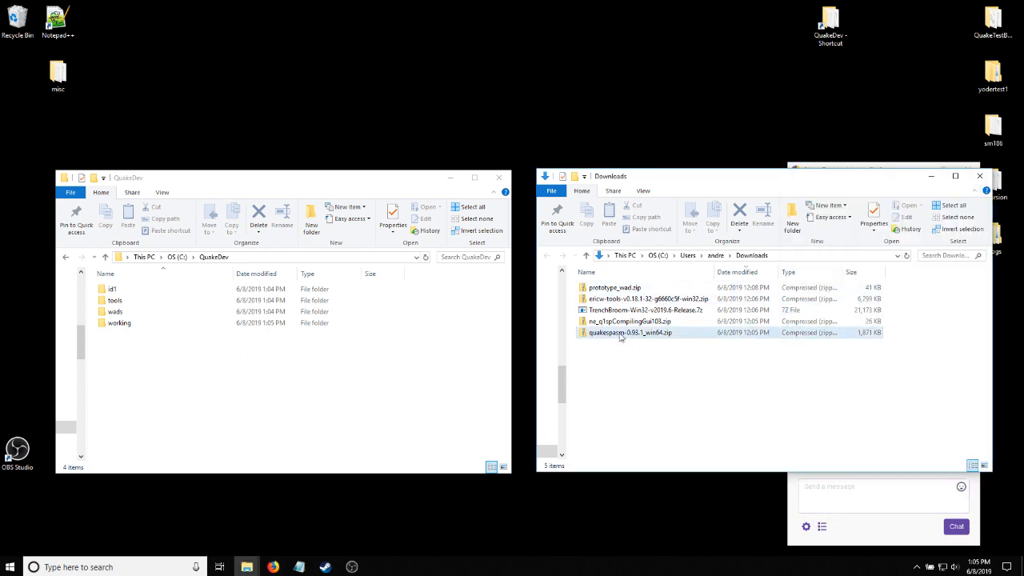
pyautogui.click(164, 291)
# Switch to the Steam library and browse Quake's local files from the game's properties
pyautogui.moveTo(344, 568)
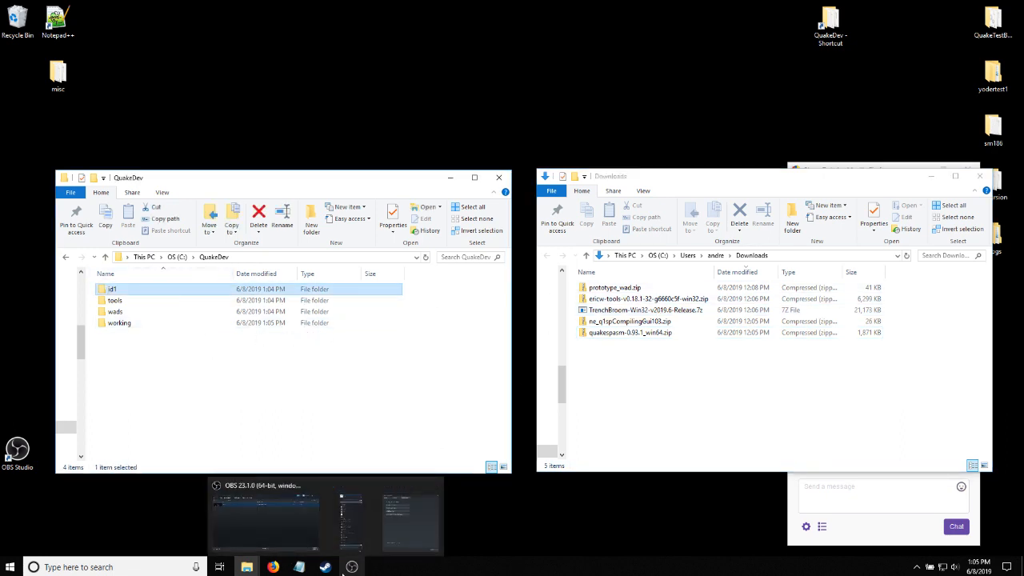
pyautogui.click(298, 531)
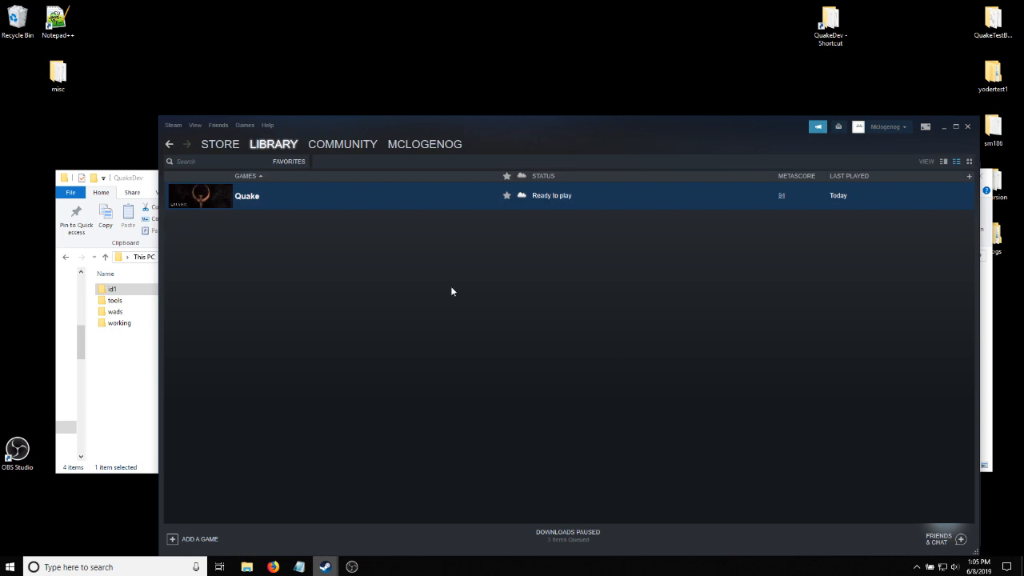
pyautogui.rightClick(350, 200)
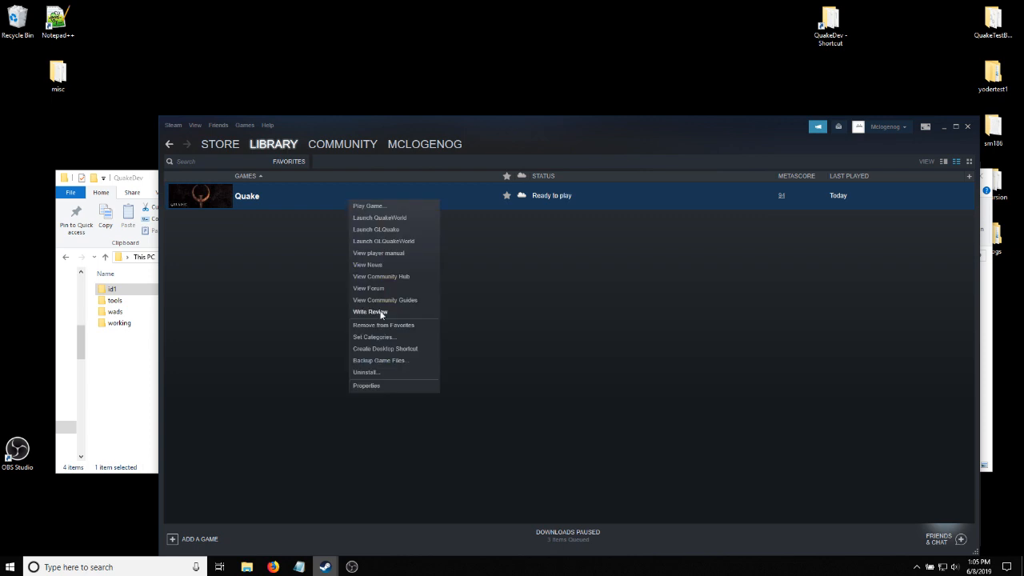
pyautogui.click(390, 386)
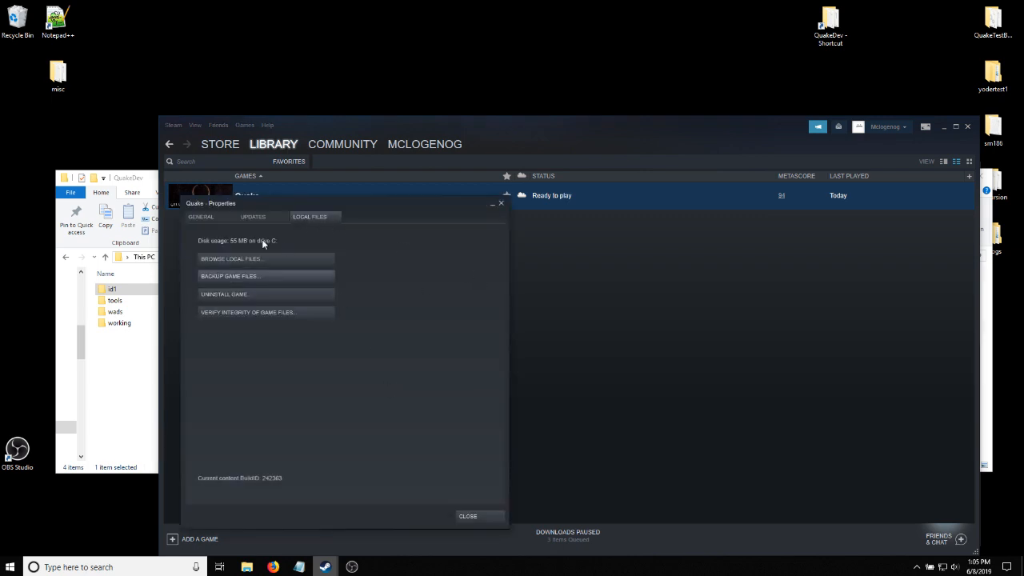
pyautogui.click(263, 258)
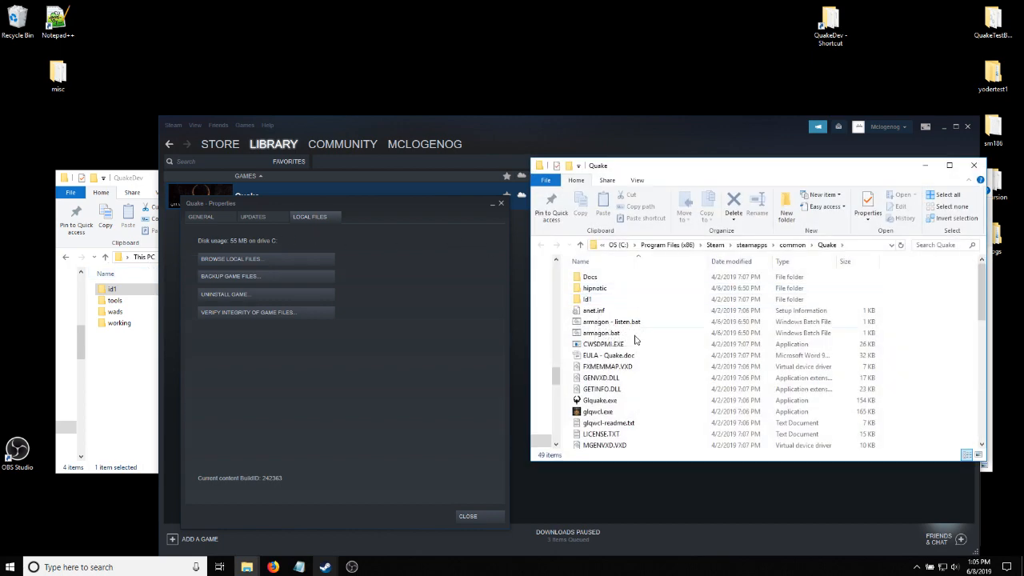
# Copy PAK0.PAK and PAK1.PAK from the Steam installation's Id1 folder into QuakeDev's id1 folder
pyautogui.doubleClick(589, 298)
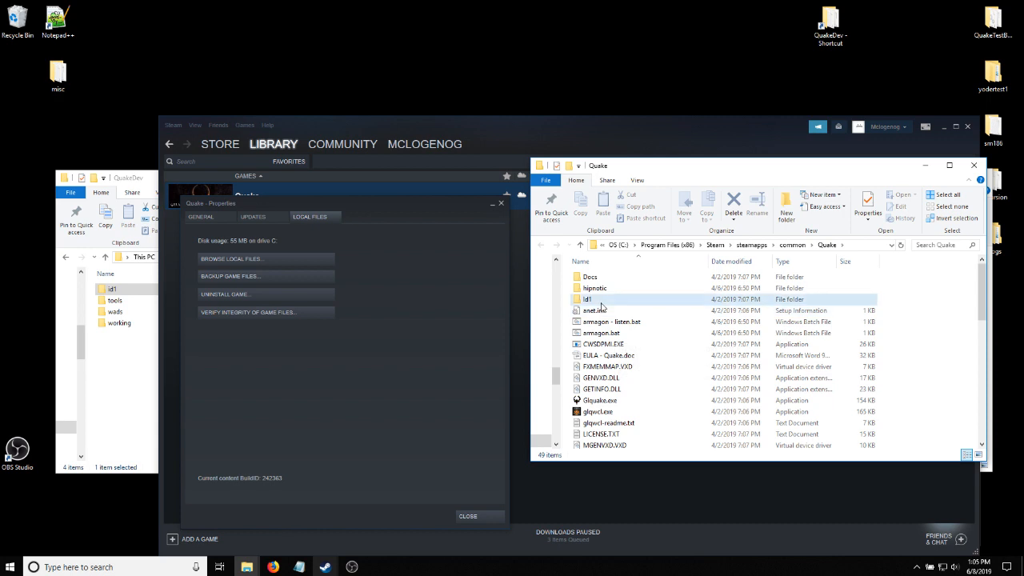
pyautogui.keyDown('shift'); pyautogui.click(619, 311); pyautogui.keyUp('shift')
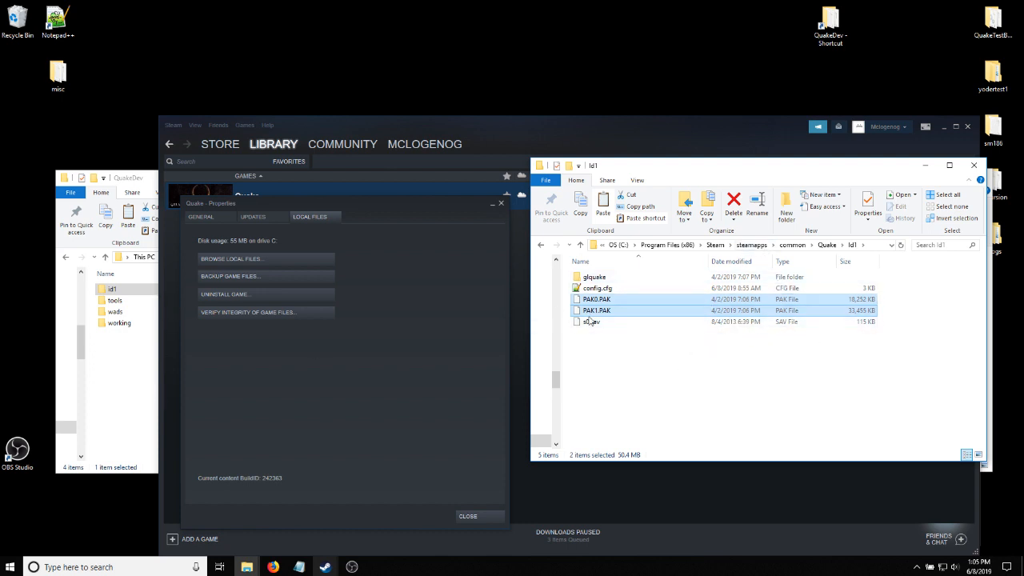
pyautogui.click(126, 368)
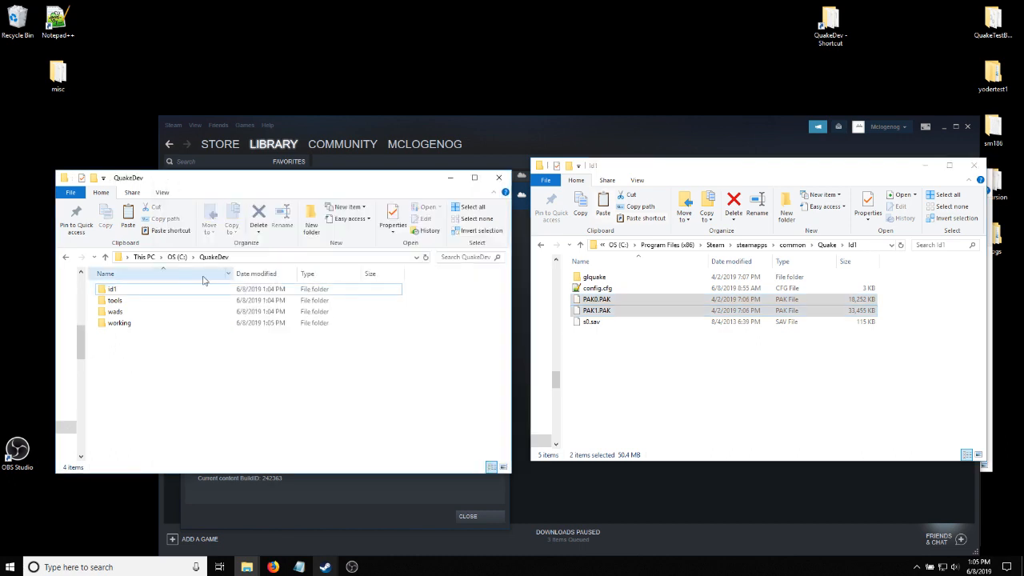
pyautogui.doubleClick(142, 290)
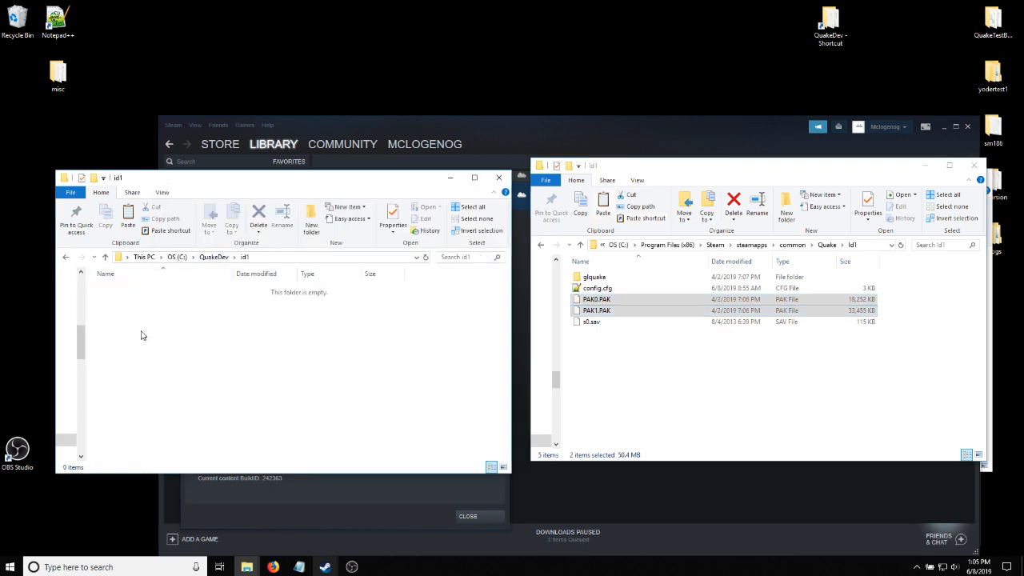
pyautogui.hotkey('ctrl', 'v')
pyautogui.click(152, 320)
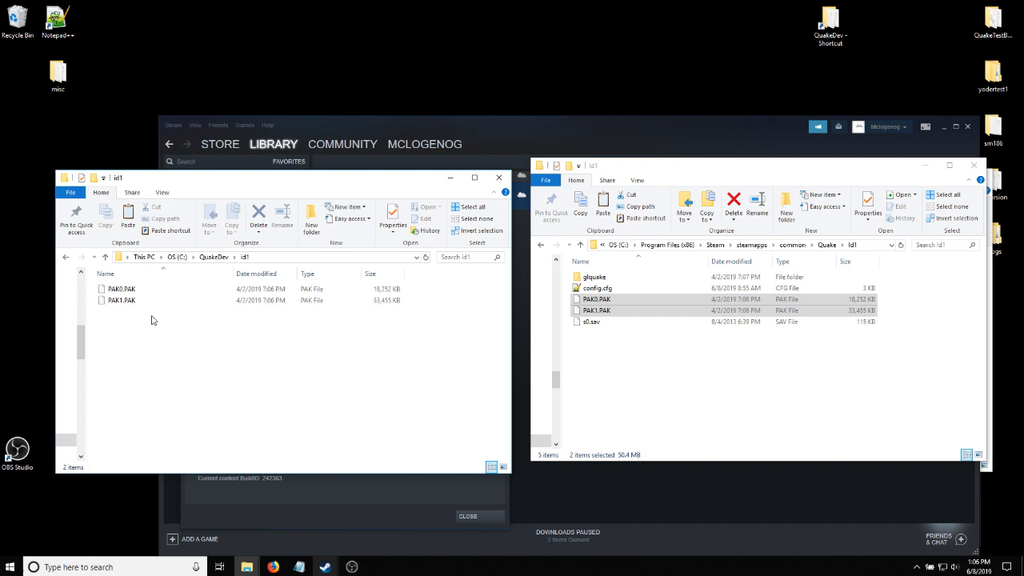
# Return to the QuakeDev folder, then minimize the Steam library and close the Steam Id1 folder window
pyautogui.click(213, 257)
pyautogui.click(190, 373)
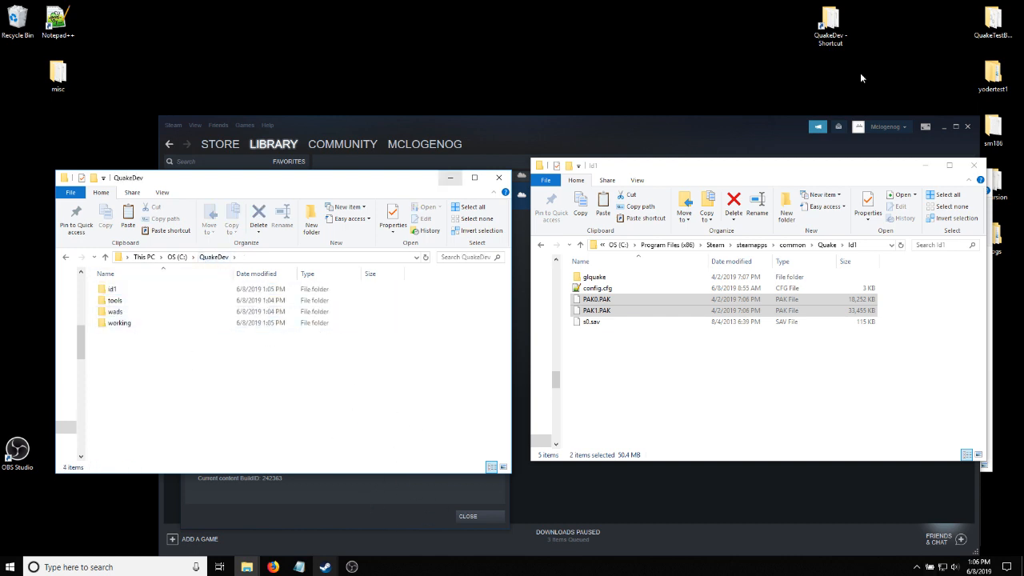
pyautogui.click(177, 480)
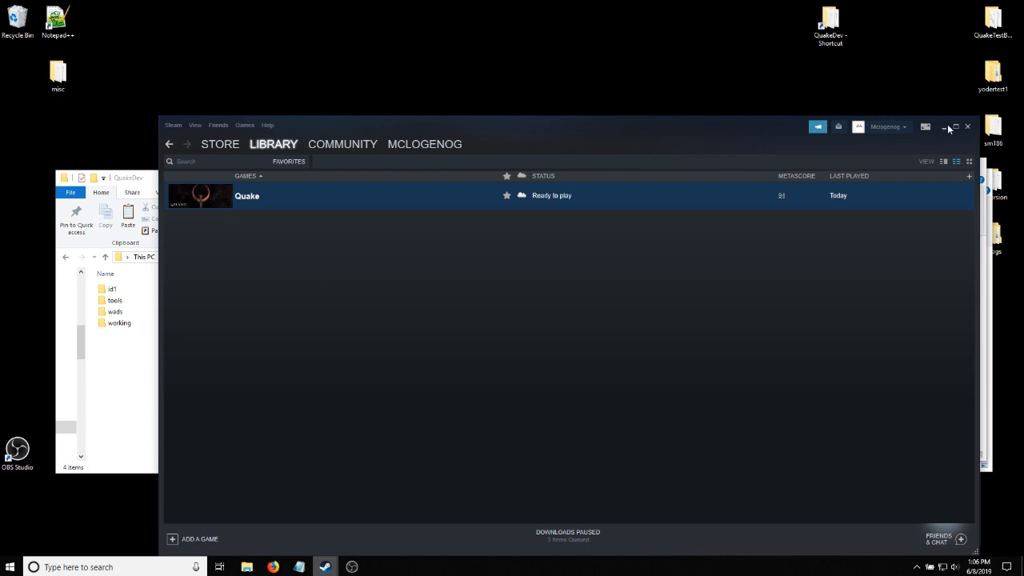
pyautogui.click(945, 127)
pyautogui.click(729, 370)
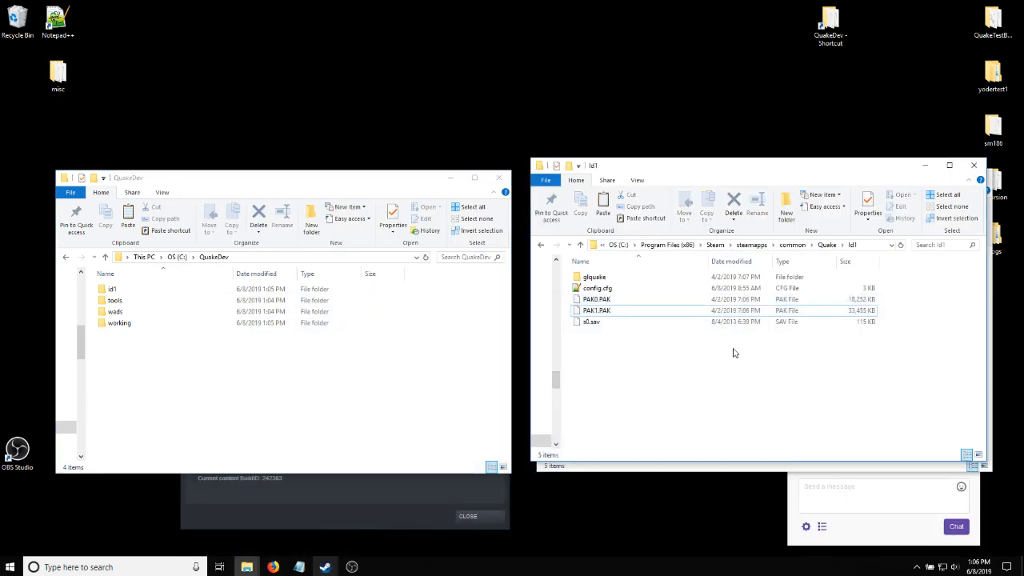
pyautogui.click(974, 165)
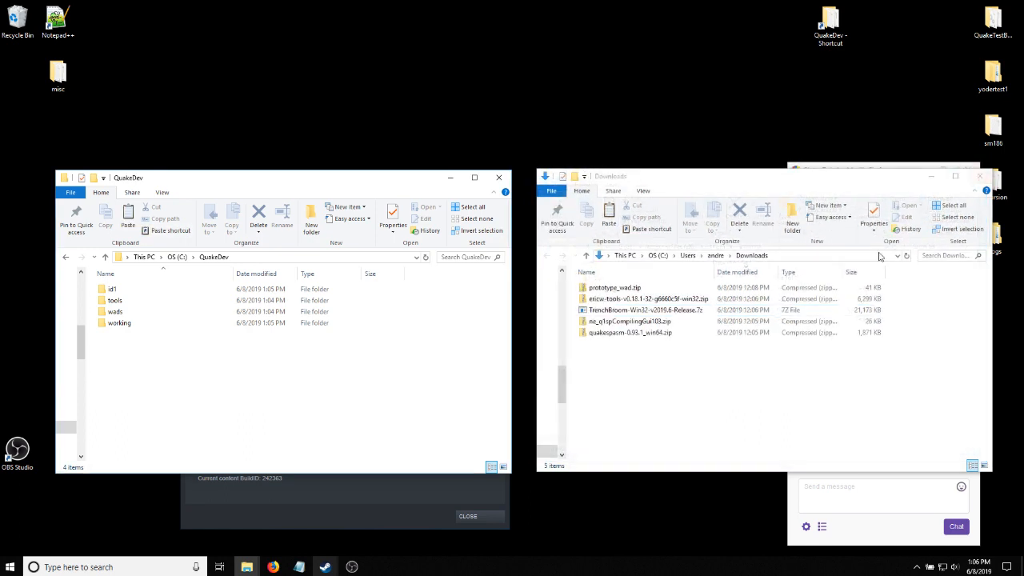
# Copy all files from the inner folder of quakespasm-0.93.1_win64.zip into the QuakeDev folder and look through the copied files
pyautogui.doubleClick(652, 333)
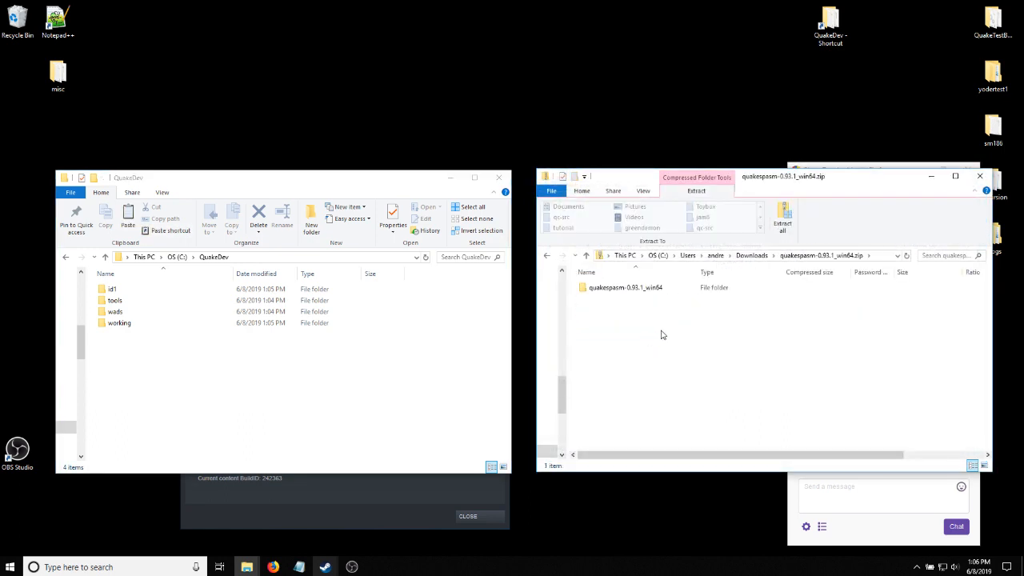
pyautogui.doubleClick(648, 288)
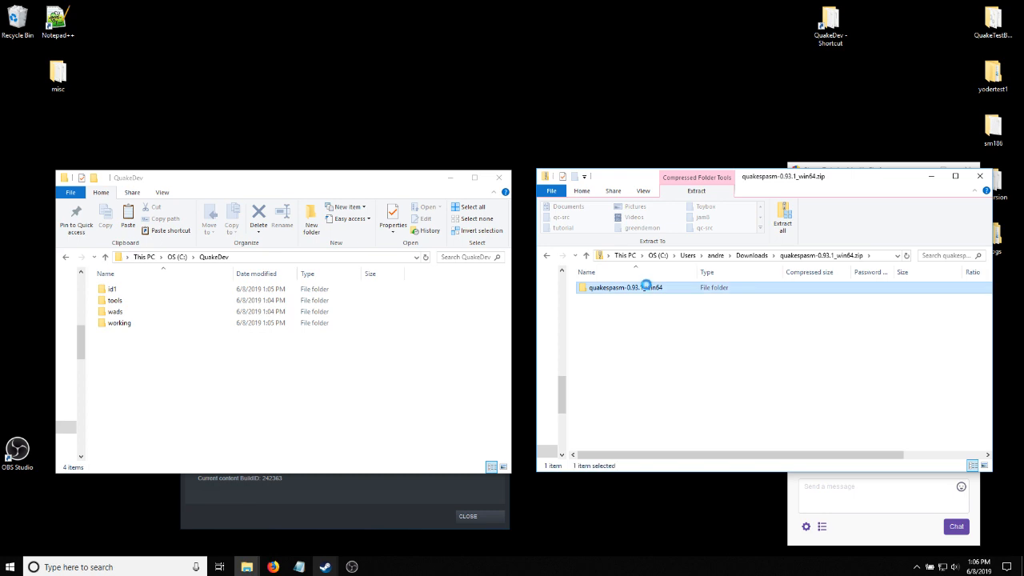
pyautogui.click(652, 290)
pyautogui.scroll(-2, 654, 344)
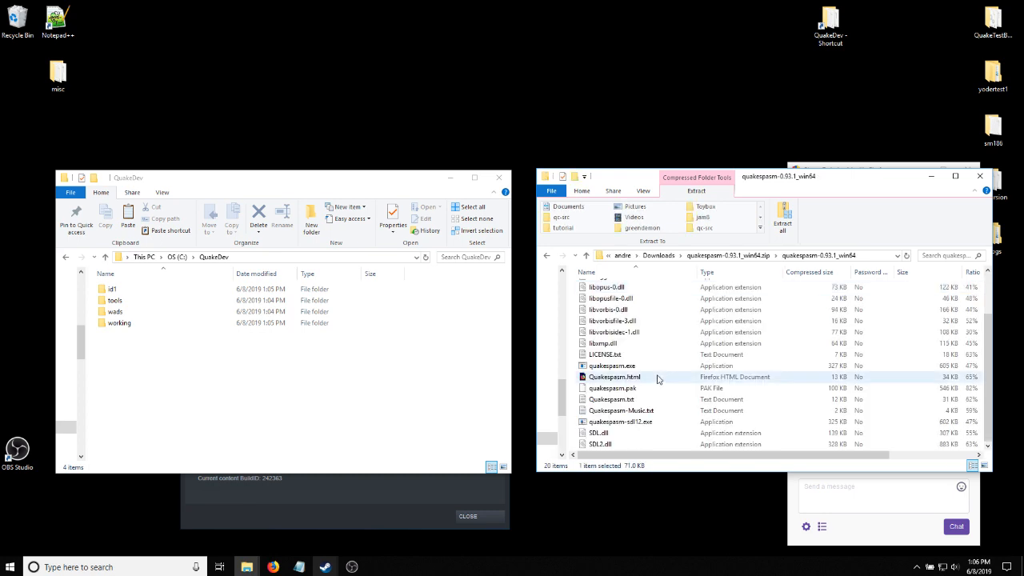
pyautogui.keyDown('shift'); pyautogui.click(619, 444); pyautogui.keyUp('shift')
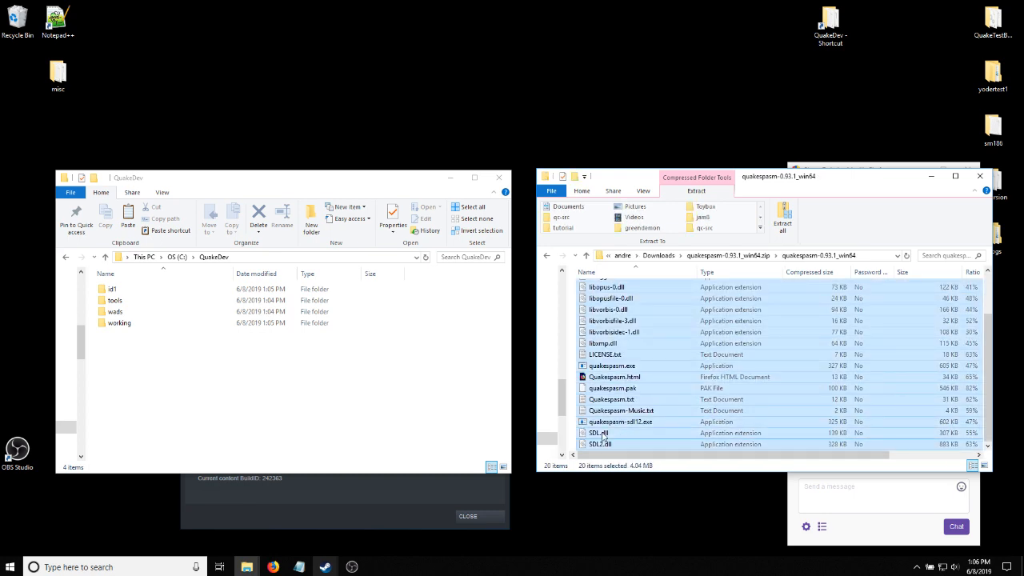
pyautogui.click(203, 369)
pyautogui.hotkey('ctrl', 'v')
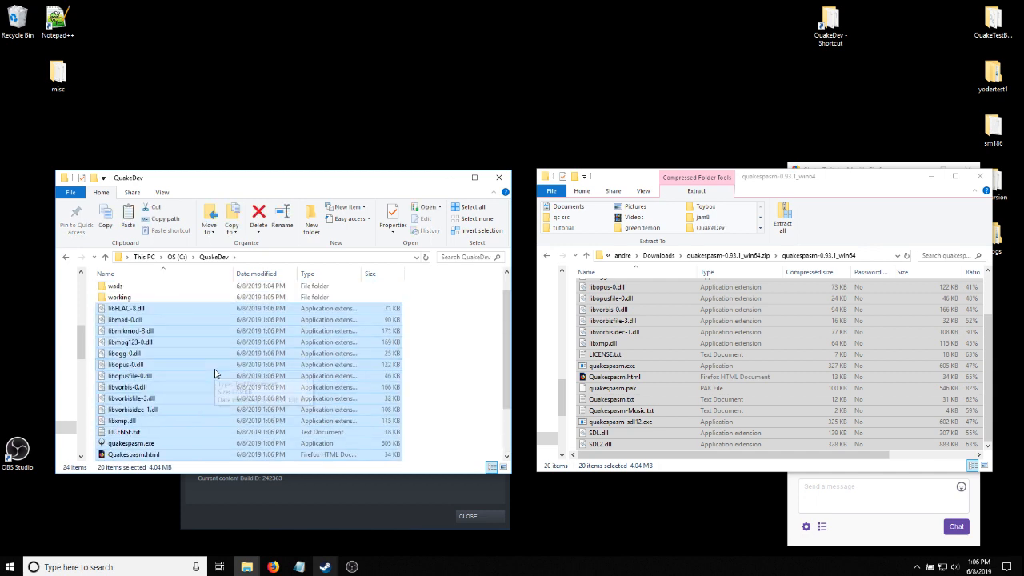
pyautogui.scroll(1, 214, 373)
pyautogui.scroll(2, 852, 378)
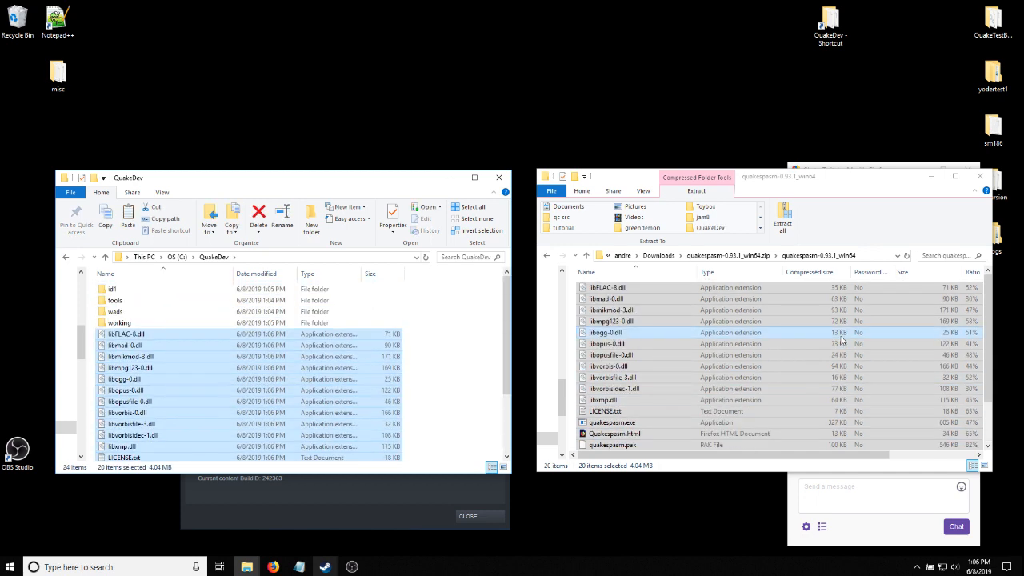
pyautogui.click(490, 362)
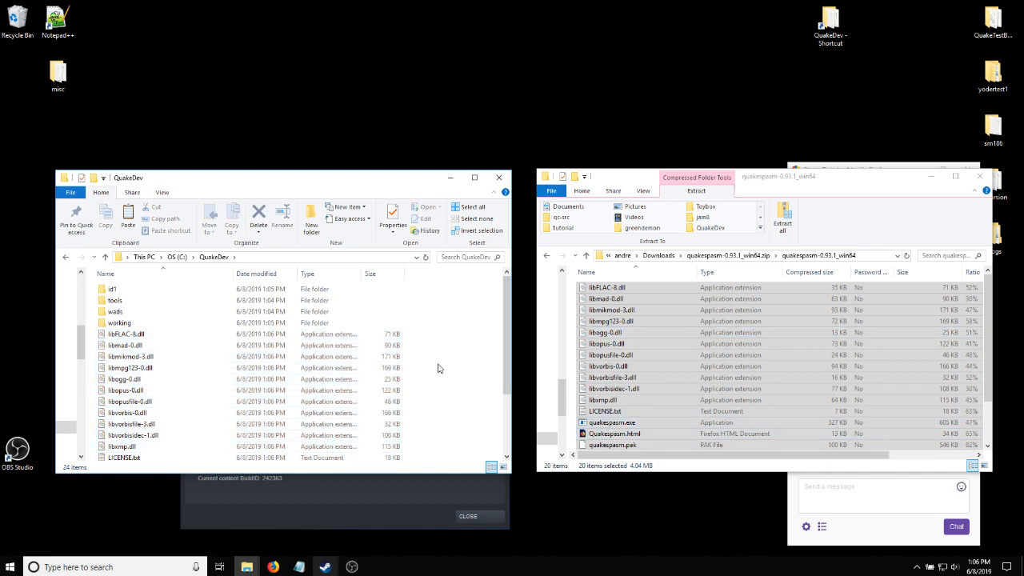
pyautogui.scroll(-3, 310, 389)
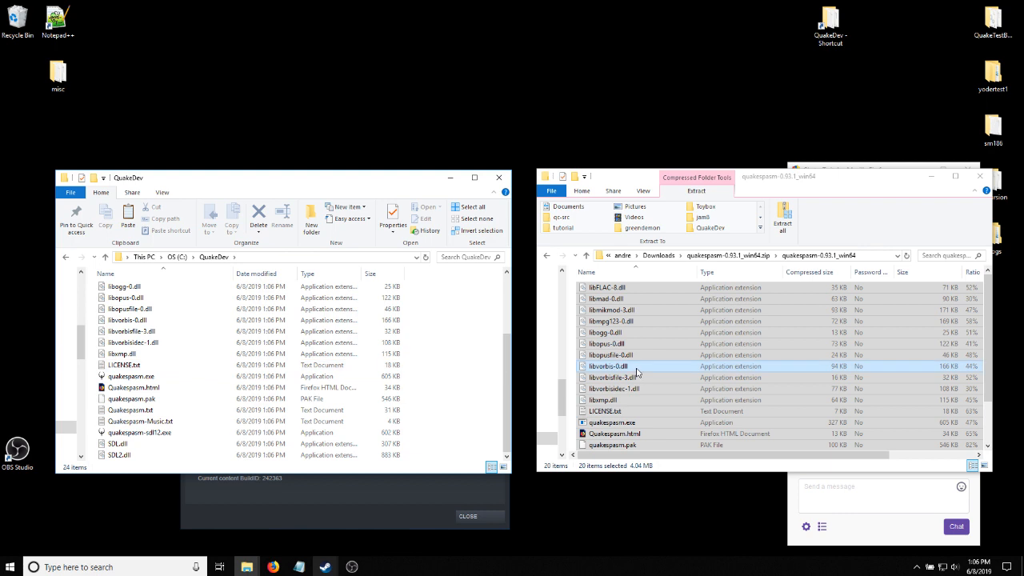
pyautogui.scroll(1, 304, 388)
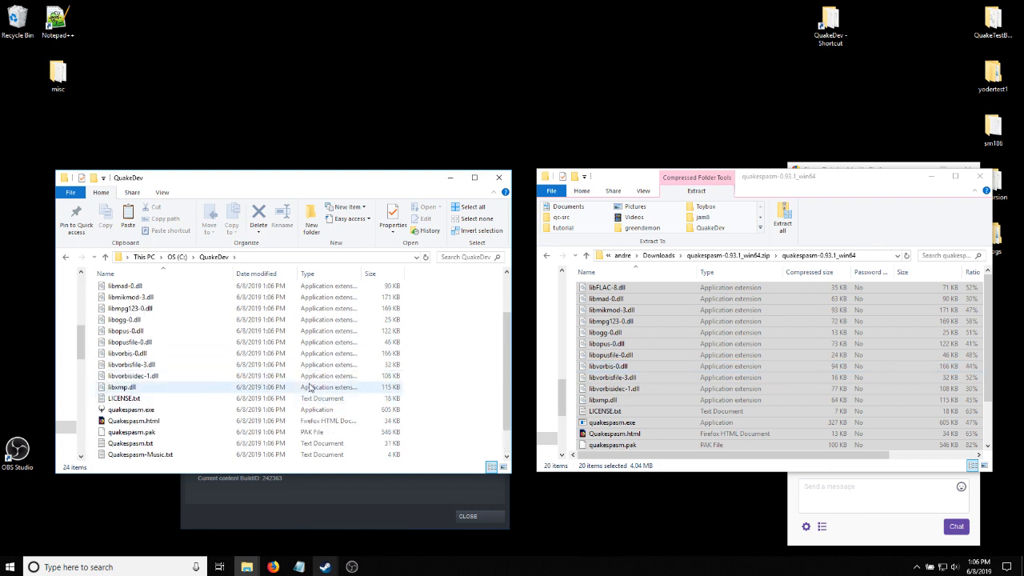
pyautogui.click(874, 484)
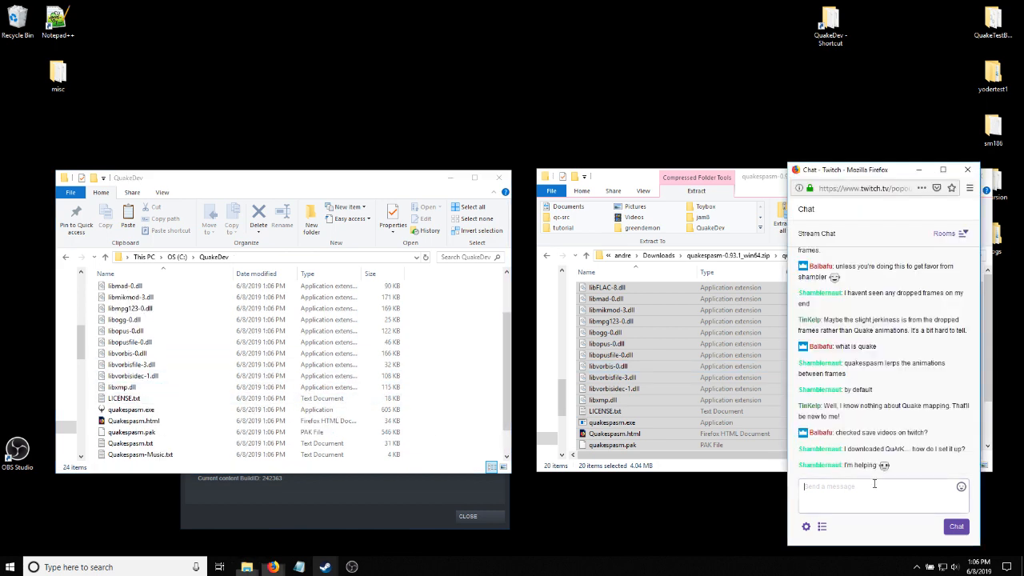
pyautogui.click(375, 190)
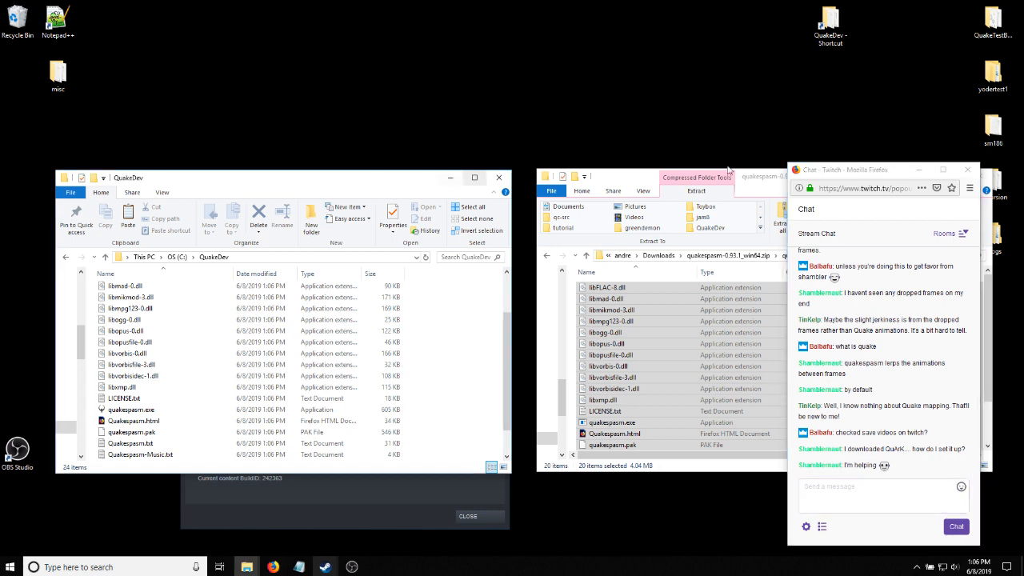
pyautogui.click(630, 179)
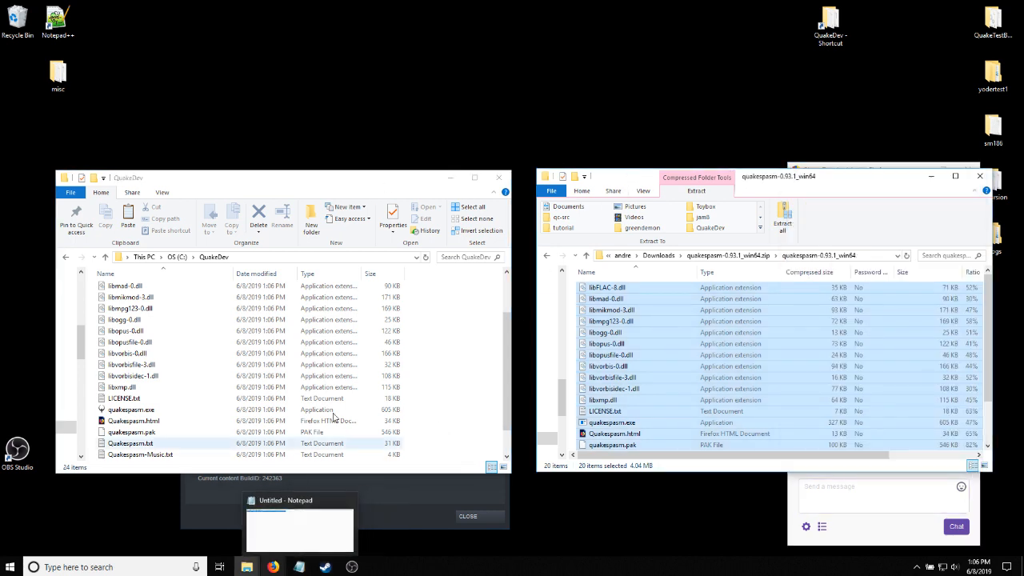
# Check the PAK files in QuakeDev's id1 folder and return to the QuakeDev folder
pyautogui.scroll(3, 376, 320)
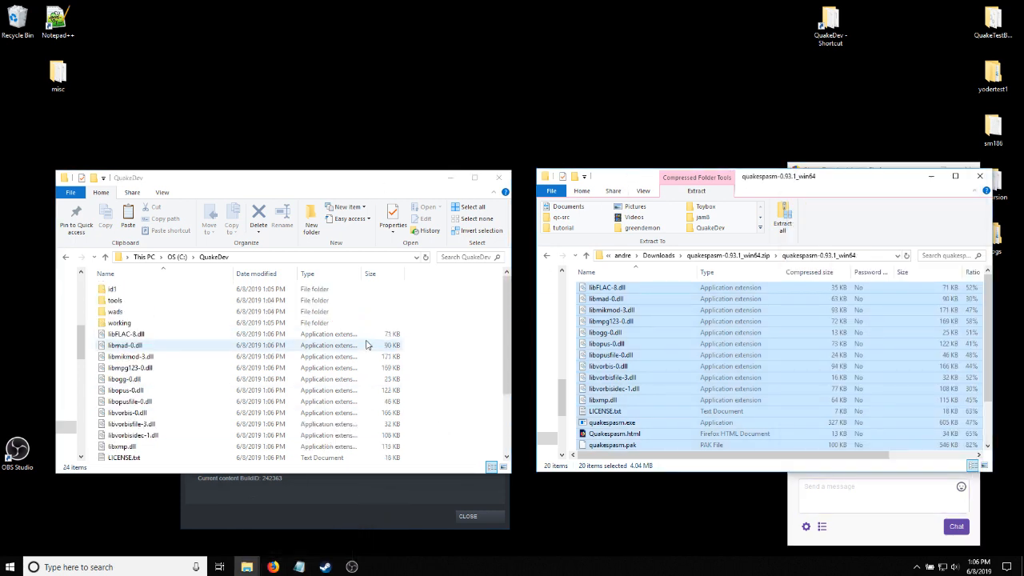
pyautogui.doubleClick(149, 289)
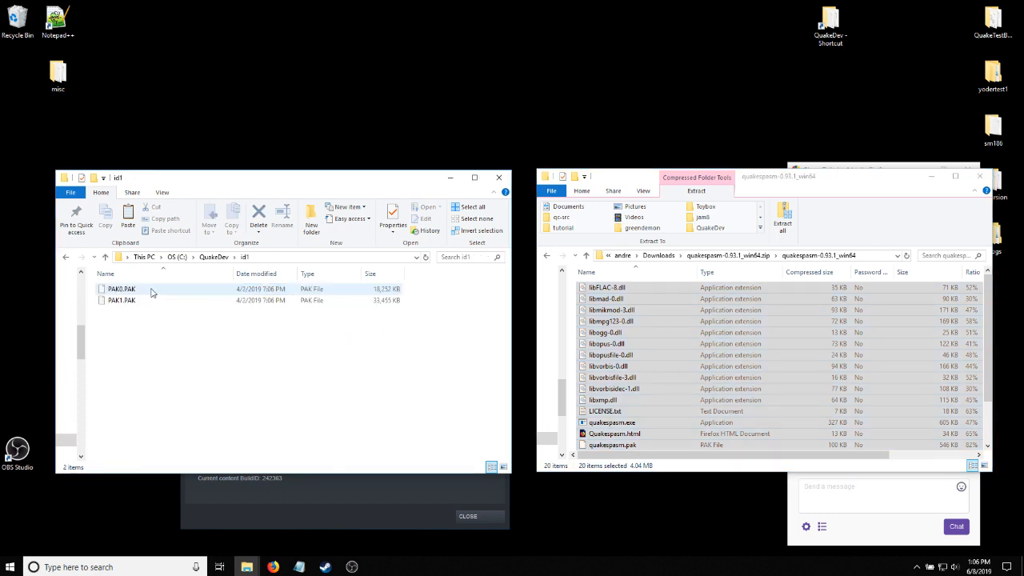
pyautogui.click(211, 257)
# Launch quakespasm.exe from the QuakeDev folder and apply a 1280x720 windowed video mode in the game's video options
pyautogui.scroll(-3, 192, 359)
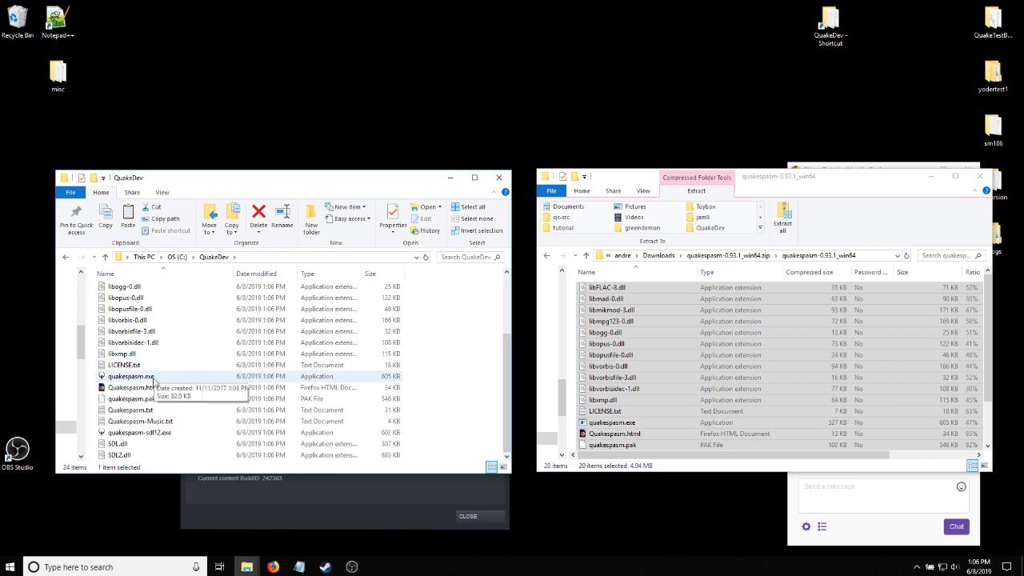
pyautogui.doubleClick(157, 377)
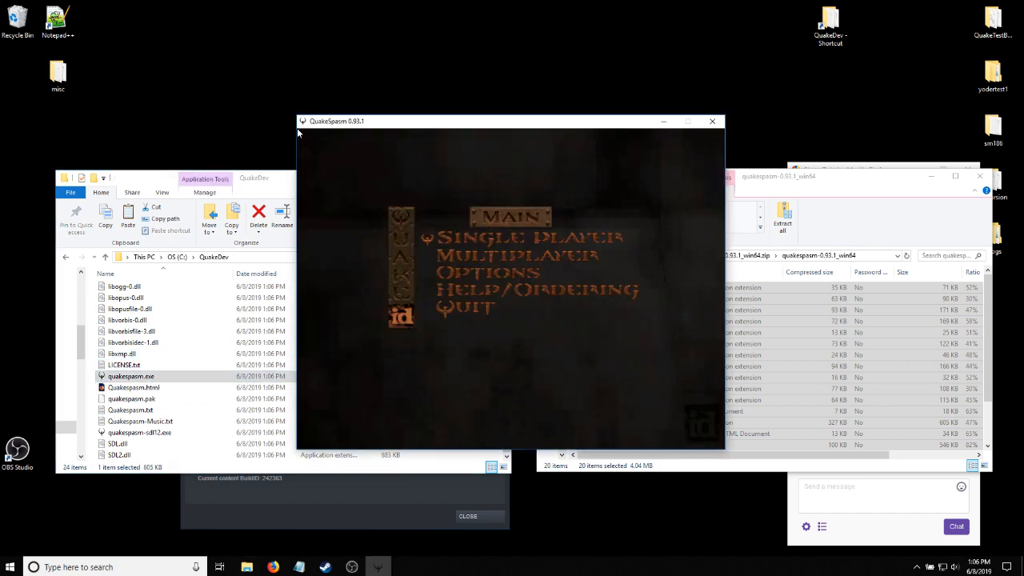
pyautogui.press('Down')
pyautogui.press('Down')
pyautogui.press('Return')
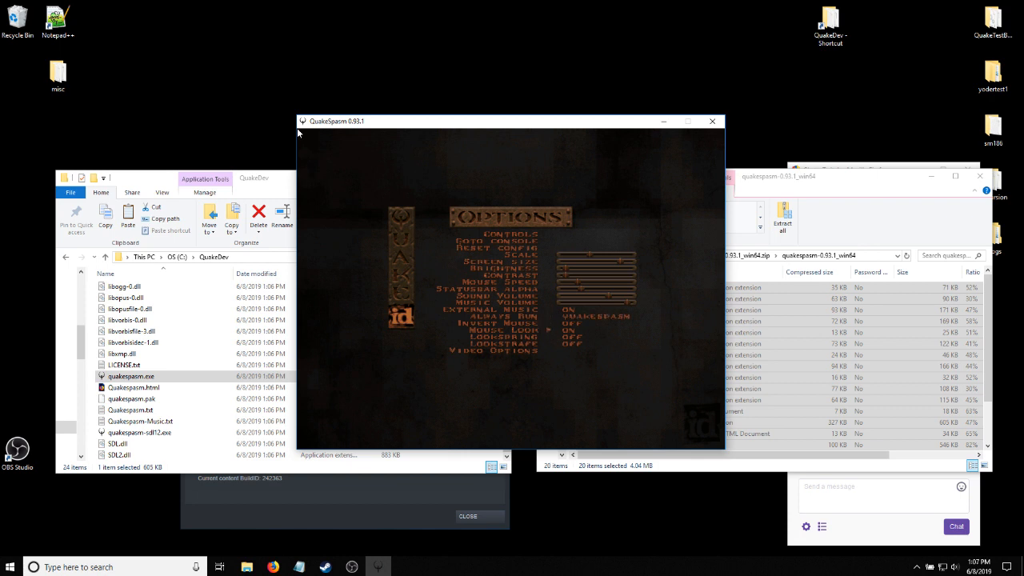
pyautogui.press('Return')
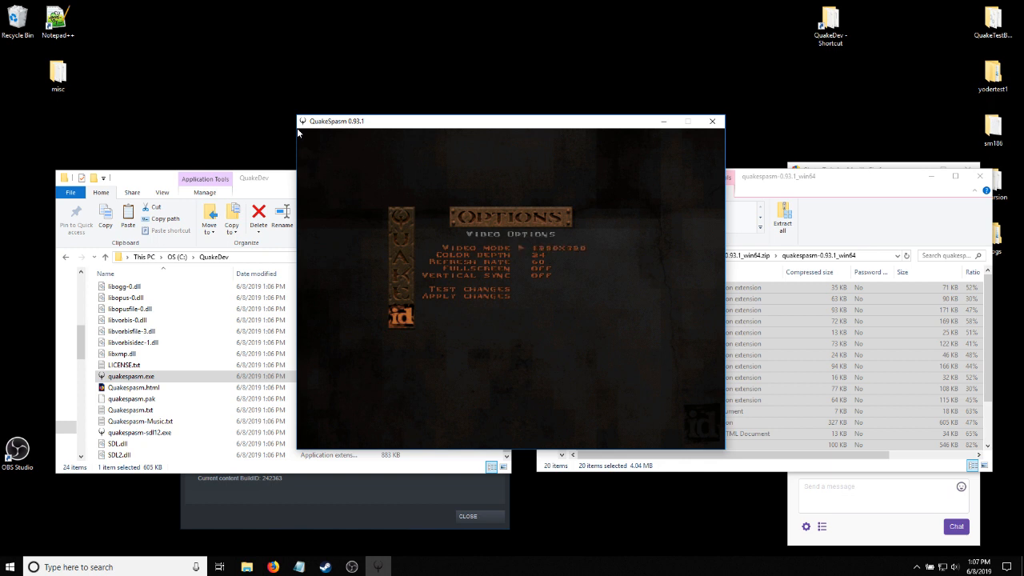
pyautogui.press('Return')
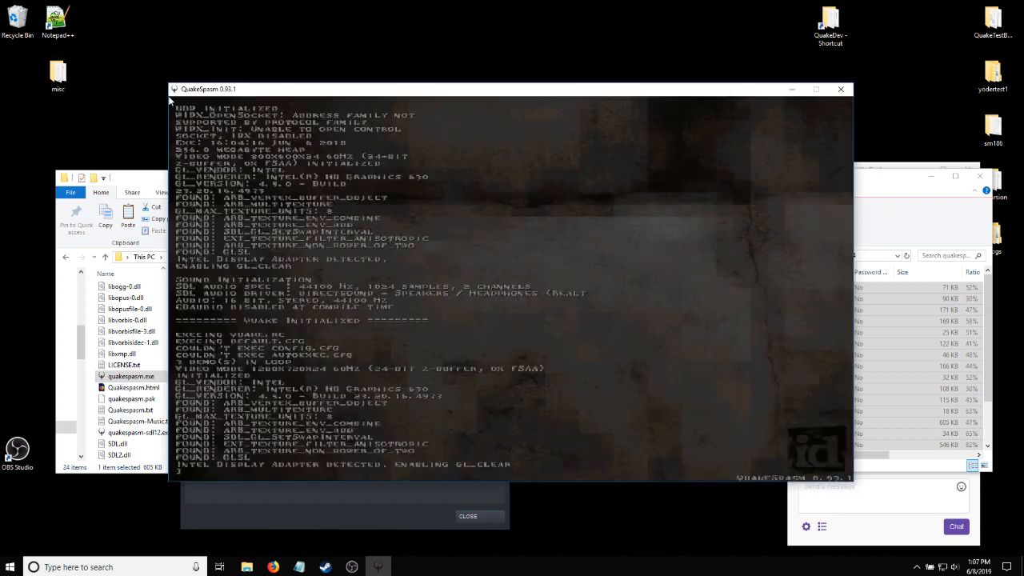
pyautogui.press('Escape')
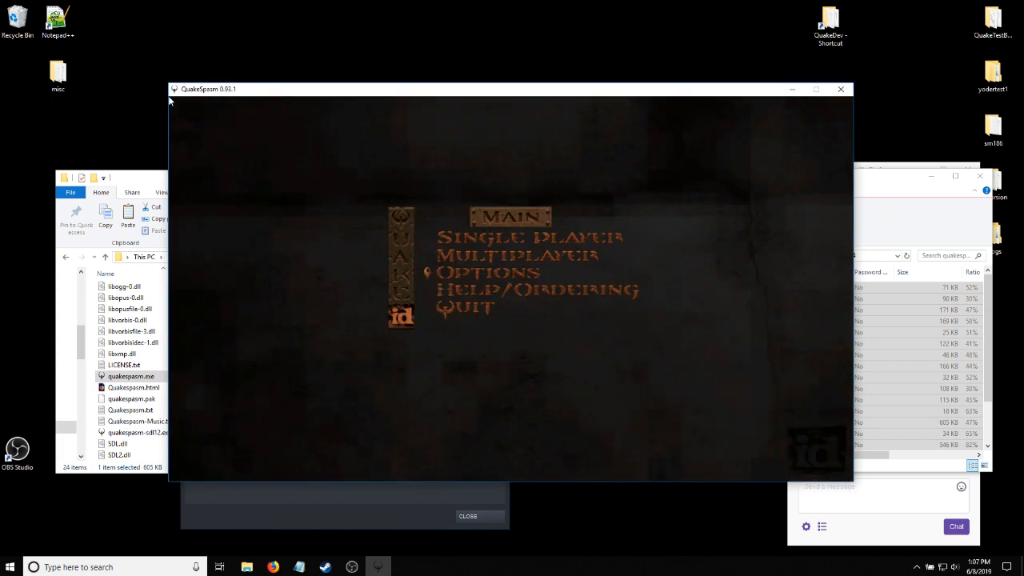
# Start a new single-player game, test moving around the start level, and close Quakespasm
pyautogui.press('Up')
pyautogui.press('Up')
pyautogui.press('Return')
pyautogui.press('Return')
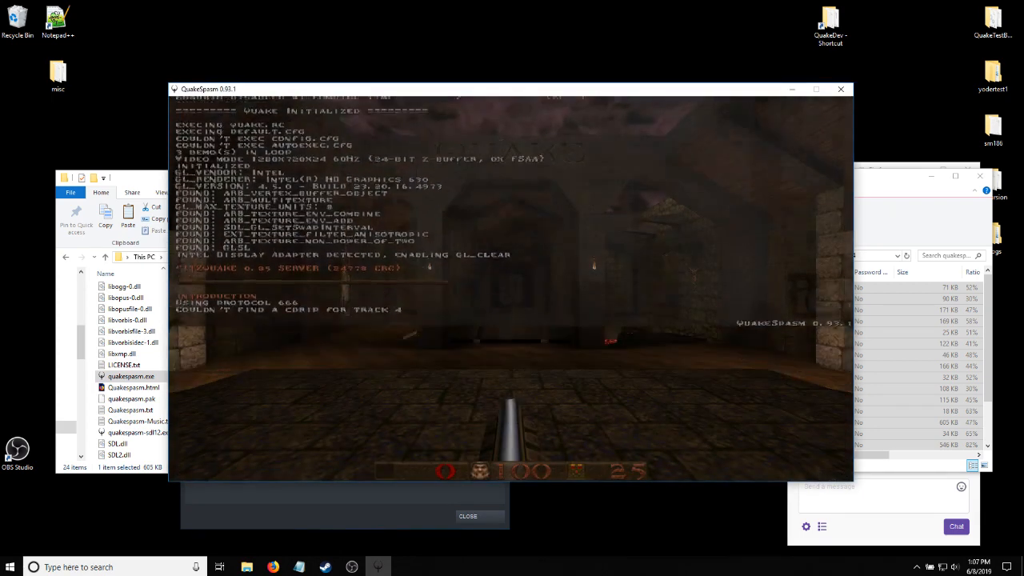
pyautogui.press('w')
pyautogui.press('s')
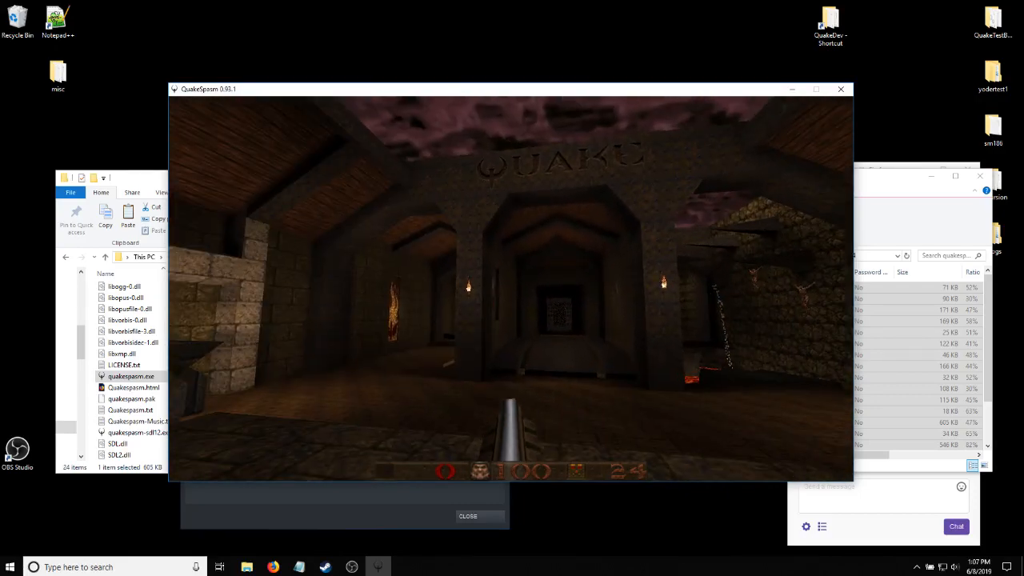
pyautogui.press('Escape')
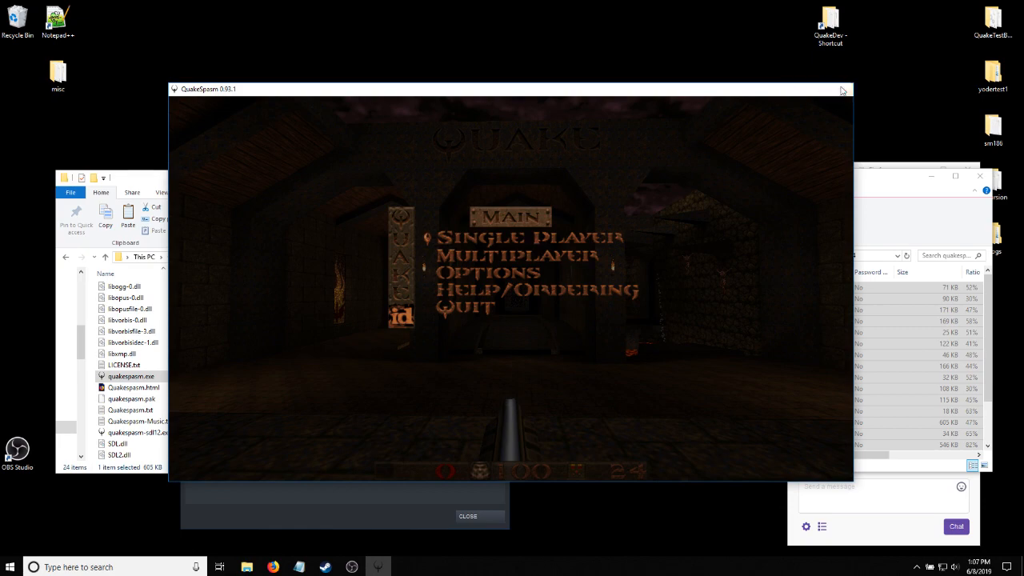
pyautogui.click(841, 90)
# Select the tools folder in QuakeDev and go back from the quakespasm archive to the Downloads folder in the other window
pyautogui.scroll(3, 193, 344)
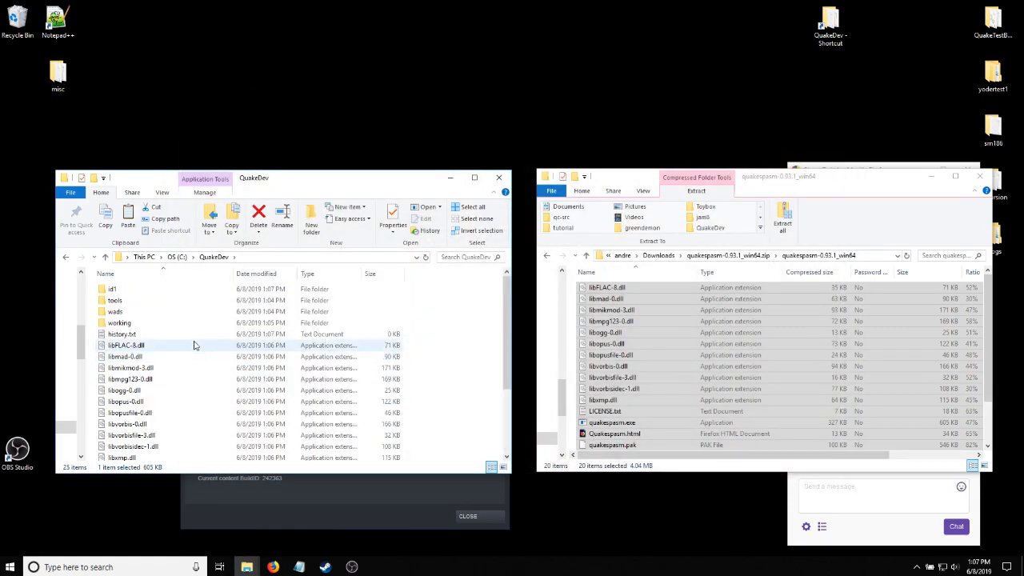
pyautogui.click(141, 301)
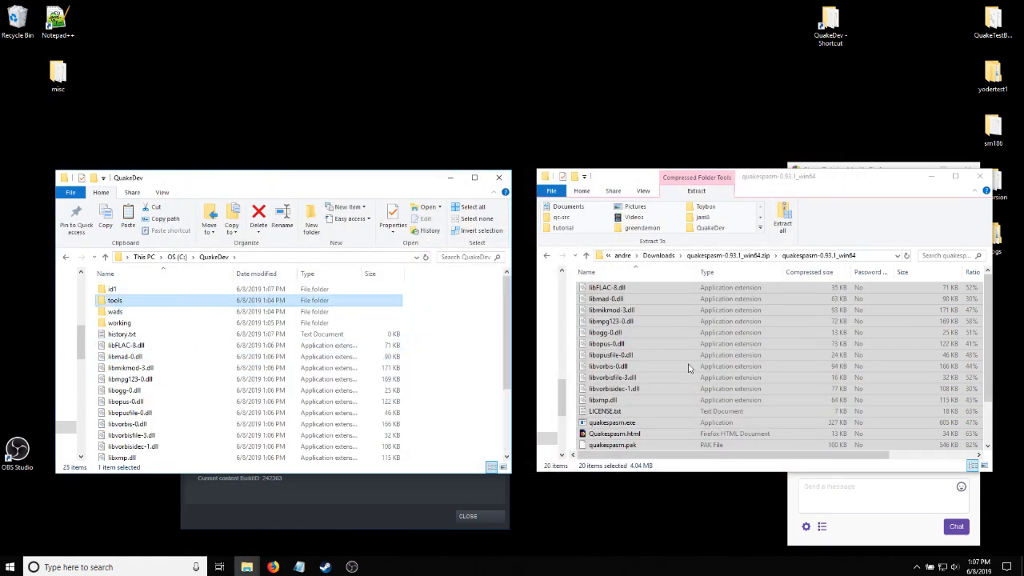
pyautogui.click(806, 357)
pyautogui.scroll(-1, 751, 300)
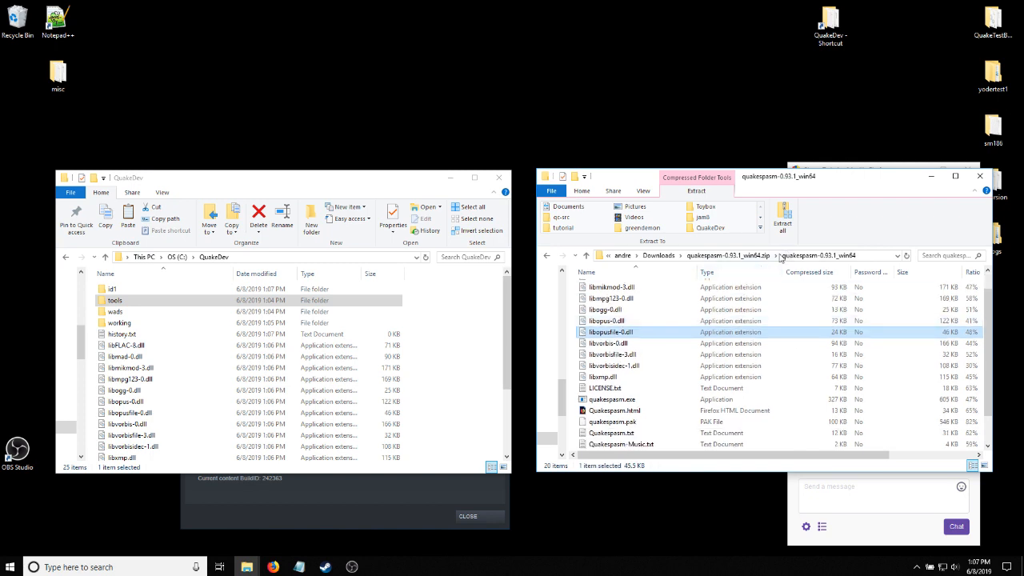
pyautogui.click(721, 256)
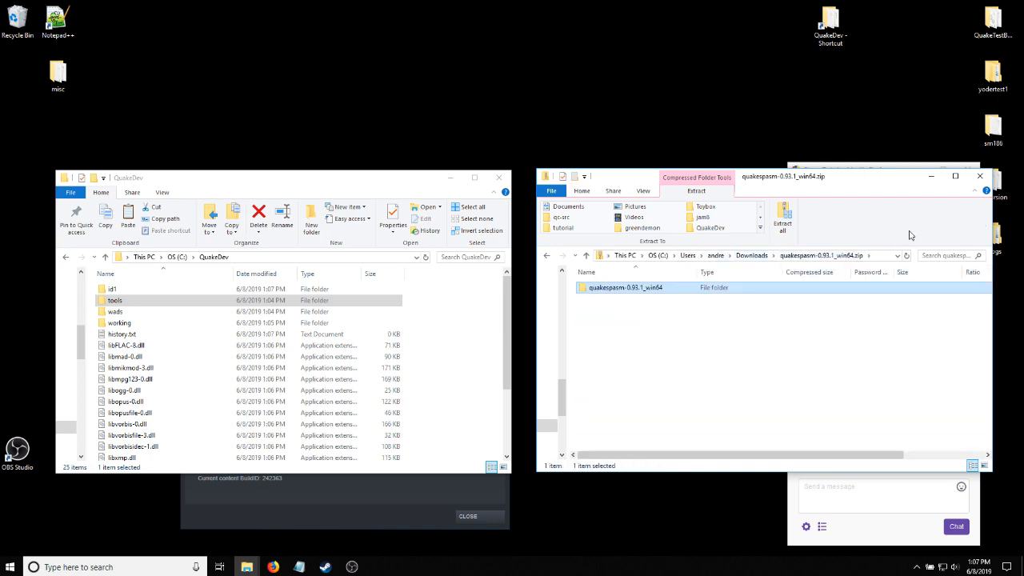
pyautogui.click(752, 255)
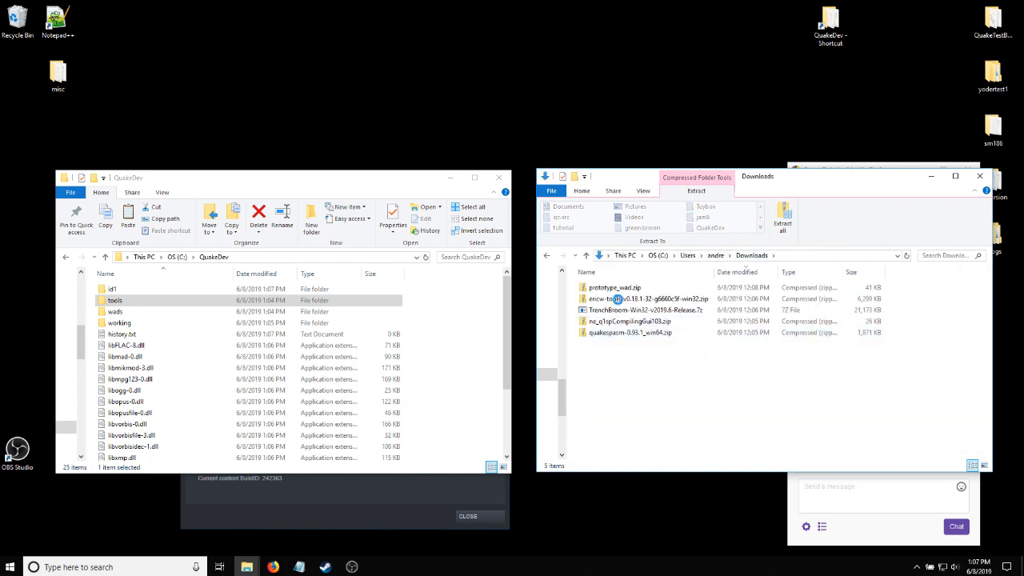
# Extract TrenchBroom-Win32-v2019.6-Release.7z with 7-Zip into C:\QuakeDev\Tools\, keeping its own named subfolder
pyautogui.click(615, 310)
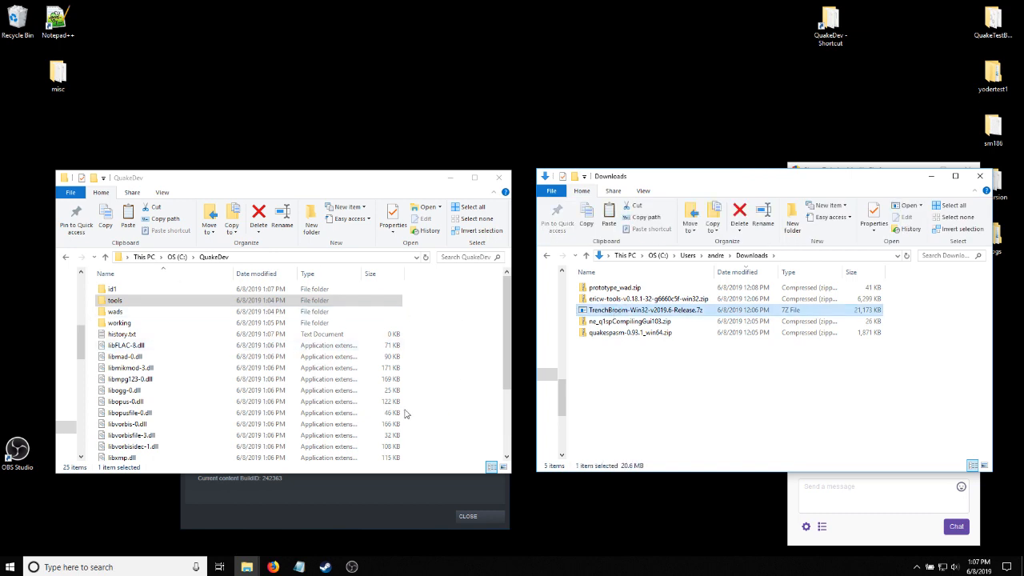
pyautogui.click(150, 300)
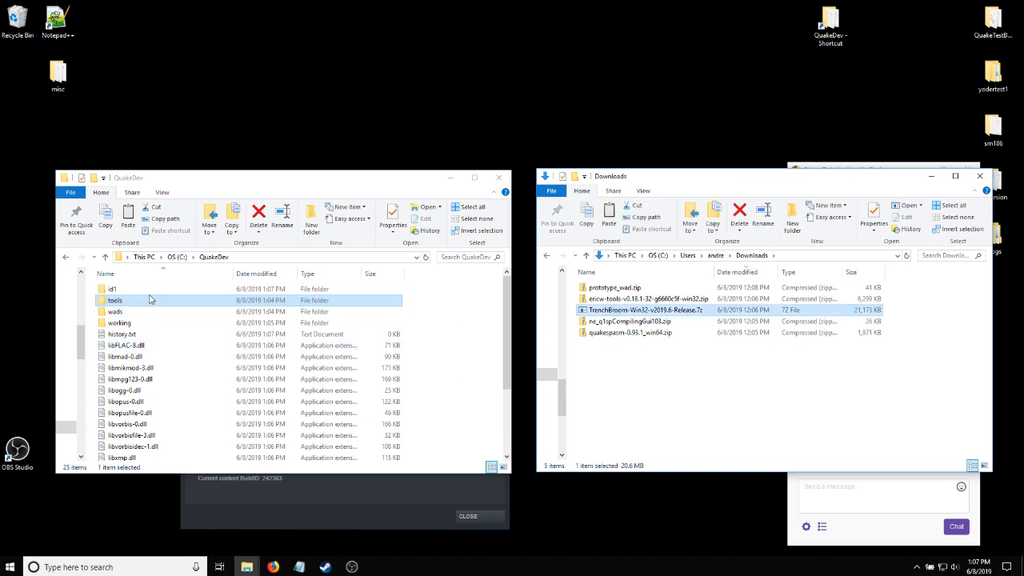
pyautogui.rightClick(684, 310)
pyautogui.moveTo(721, 329)
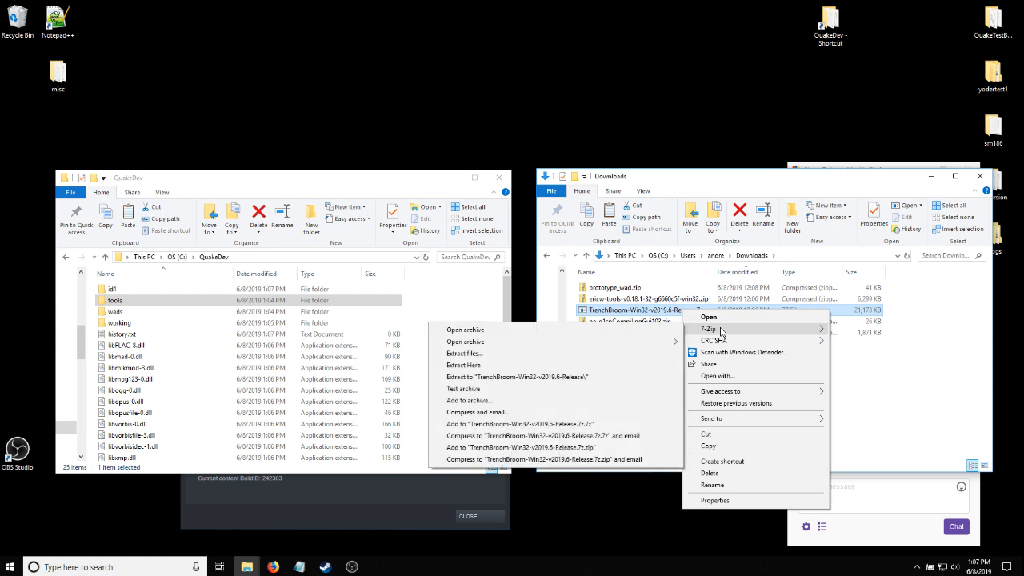
pyautogui.click(472, 355)
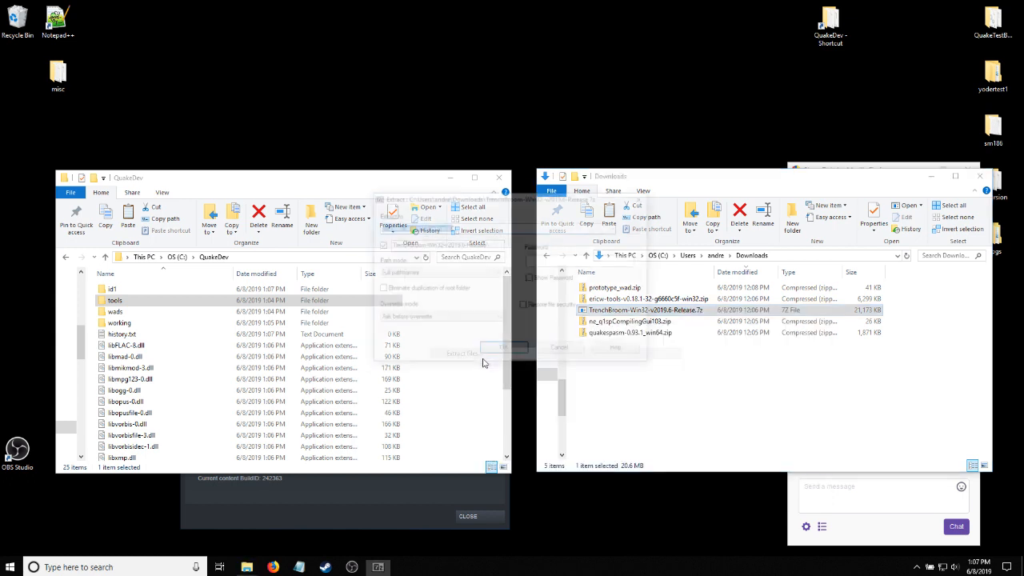
pyautogui.click(467, 227)
pyautogui.moveTo(467, 227); pyautogui.dragTo(348, 231)
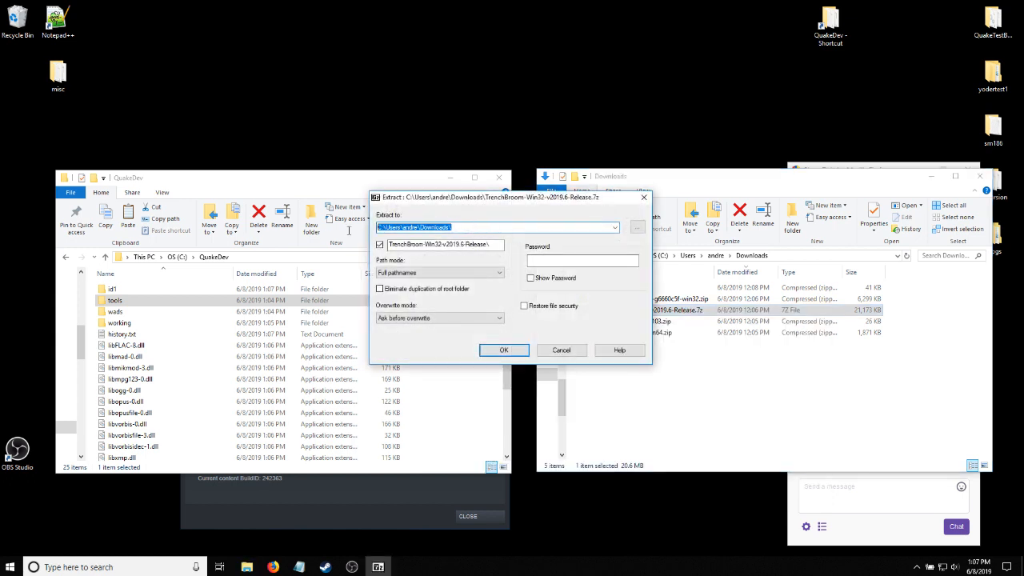
pyautogui.write('QuakeDev\\Tools\\')
pyautogui.click(504, 351)
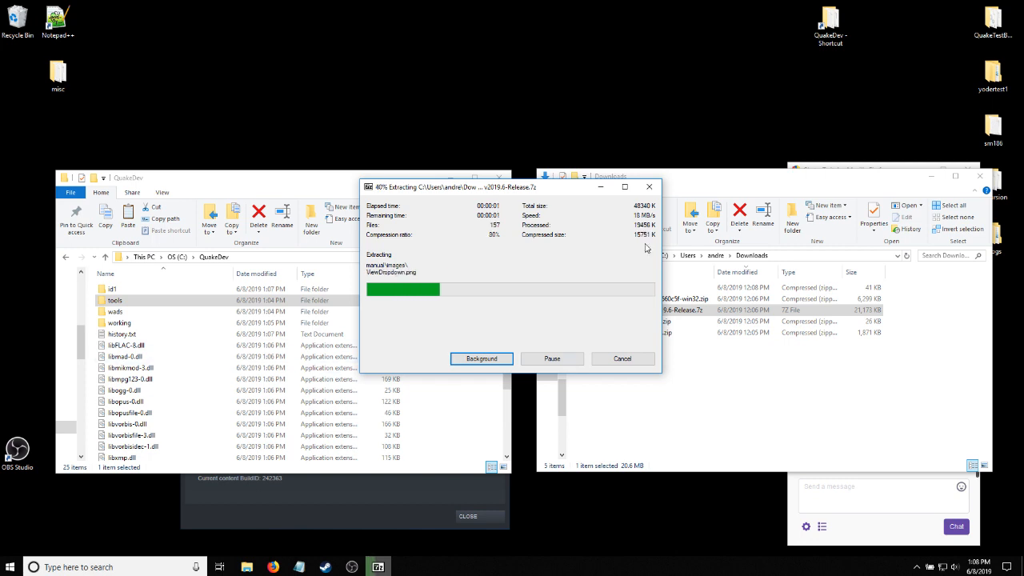
# Create a shortcut to TrenchBroom.exe in the extracted TrenchBroom folder, move it to the QuakeDev folder, and return there
pyautogui.doubleClick(169, 300)
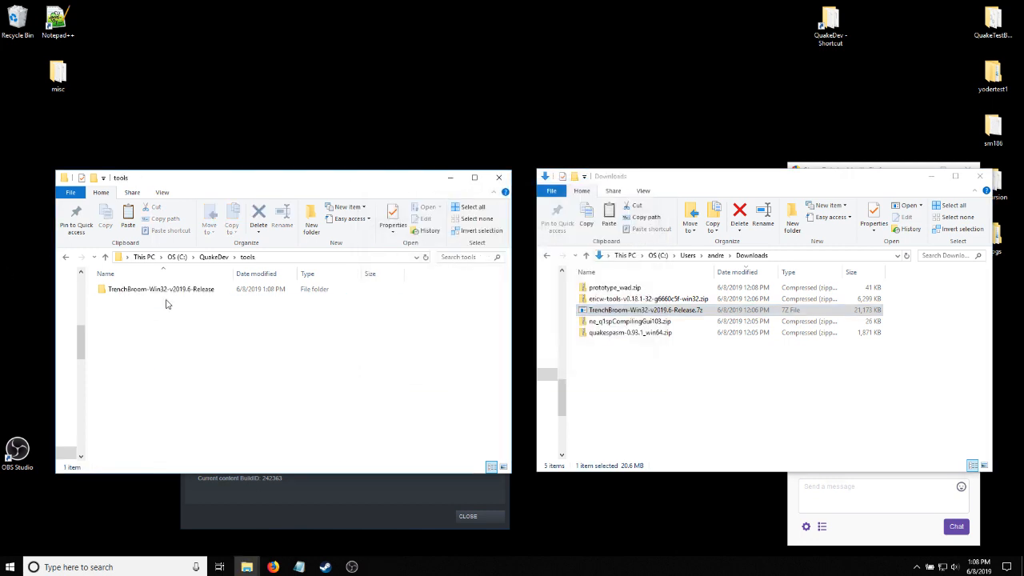
pyautogui.doubleClick(178, 289)
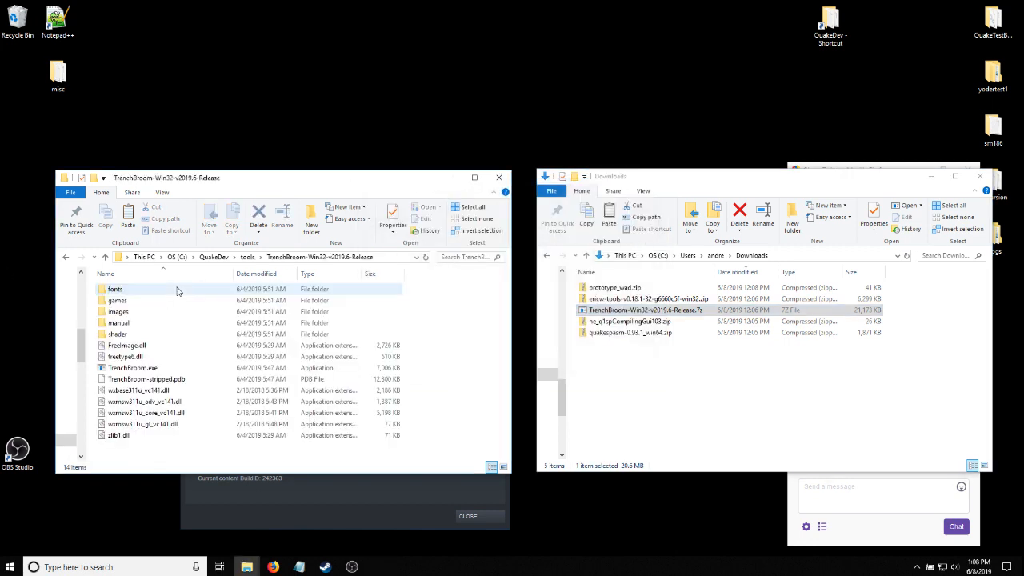
pyautogui.click(151, 368)
pyautogui.rightClick(150, 369)
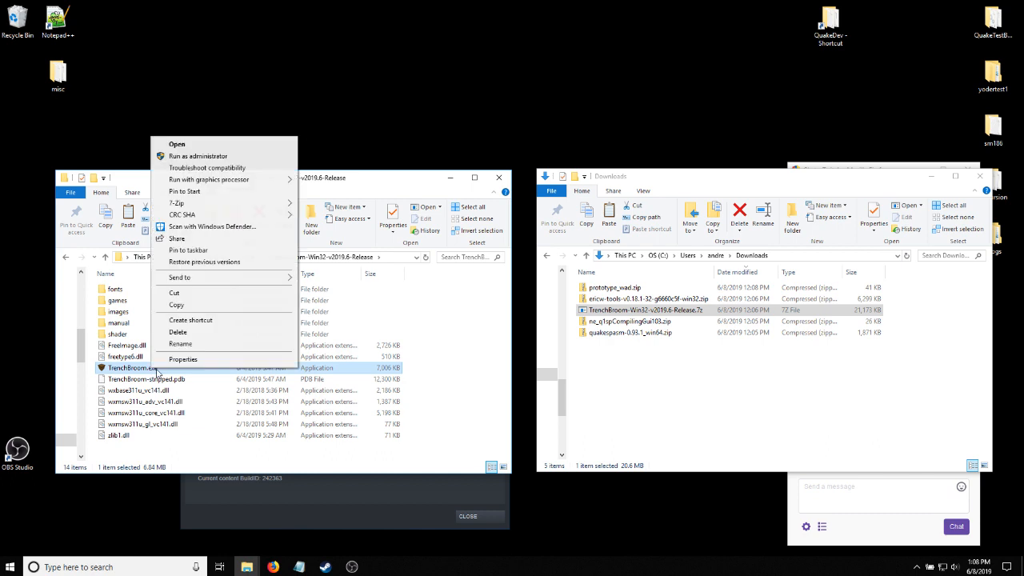
pyautogui.click(200, 319)
pyautogui.click(171, 381)
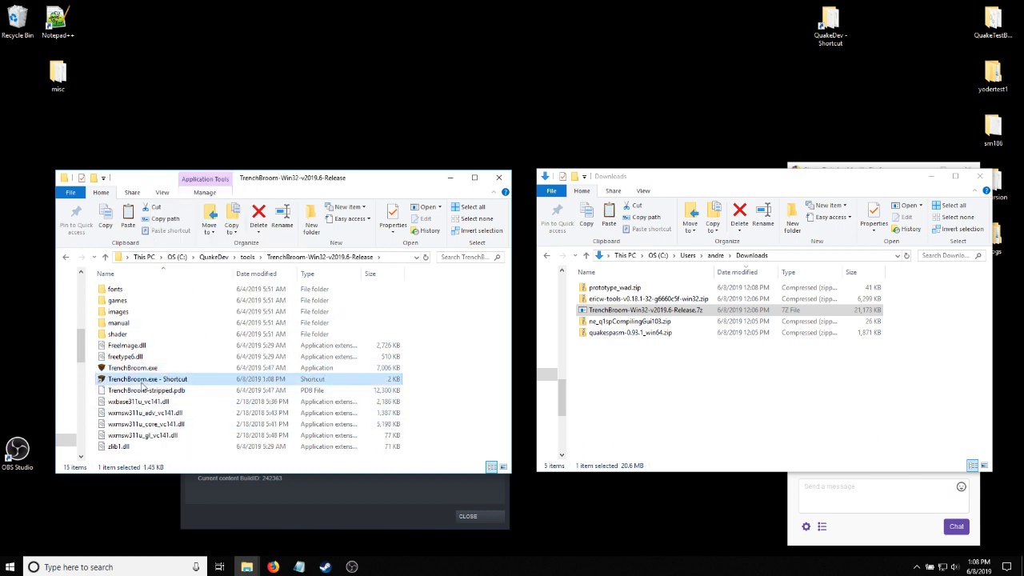
pyautogui.moveTo(170, 381); pyautogui.dragTo(215, 258)
pyautogui.click(215, 257)
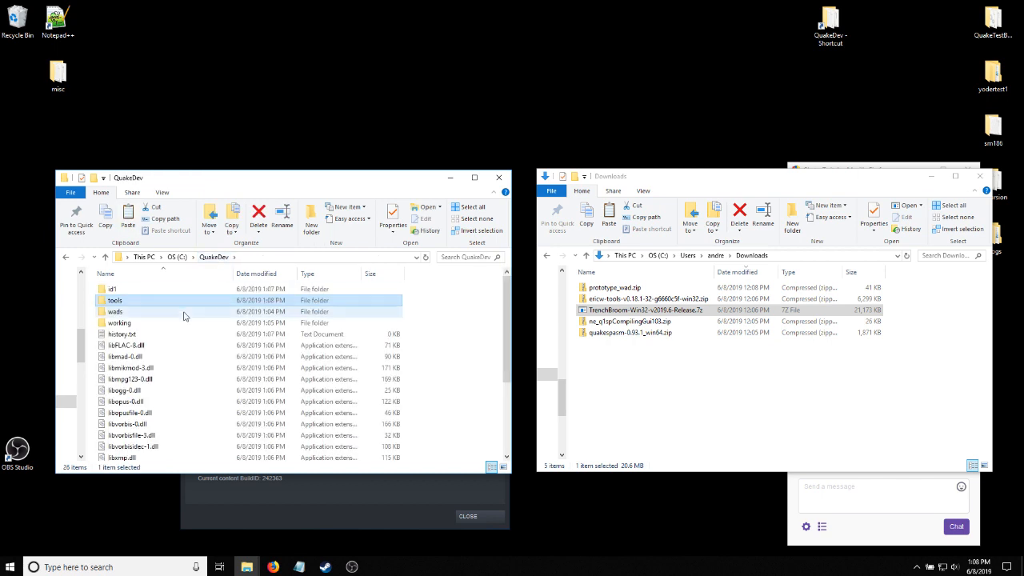
# Rename the TrenchBroom.exe shortcut in the QuakeDev folder as EDITOR and launch the level editor
pyautogui.scroll(-4, 183, 315)
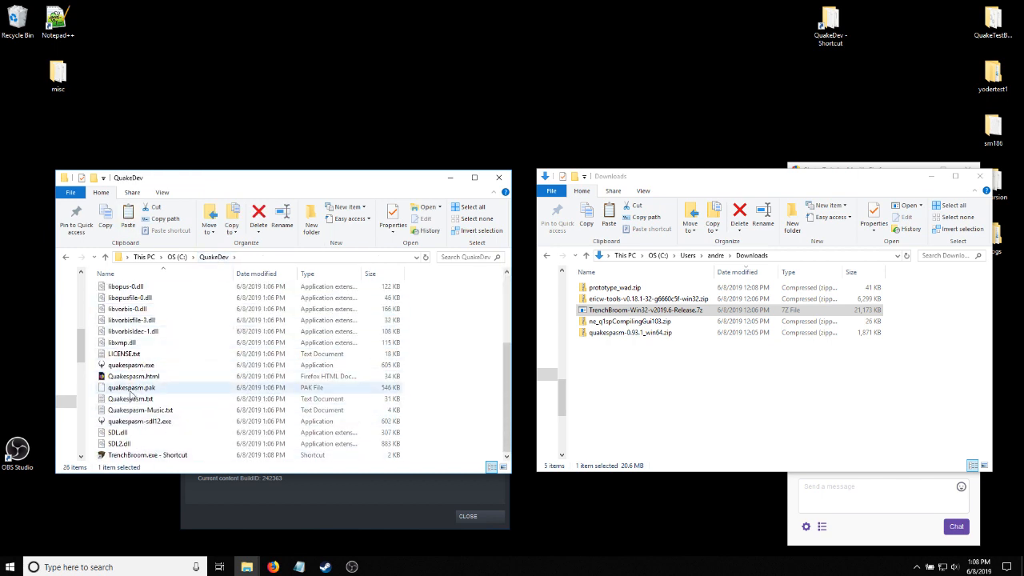
pyautogui.click(145, 455)
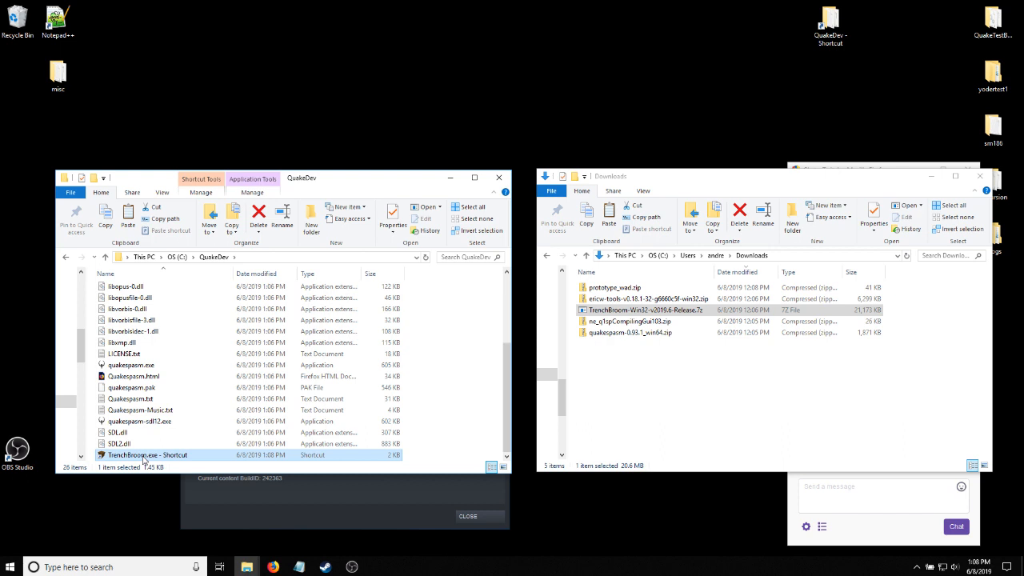
pyautogui.click(145, 456)
pyautogui.write('EDITOR')
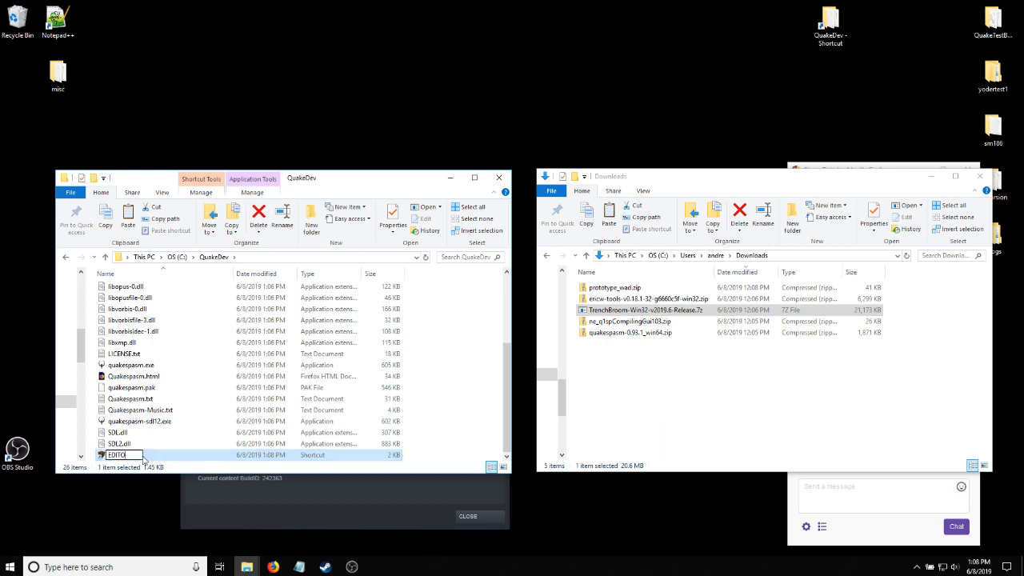
pyautogui.press('Return')
pyautogui.scroll(2, 203, 288)
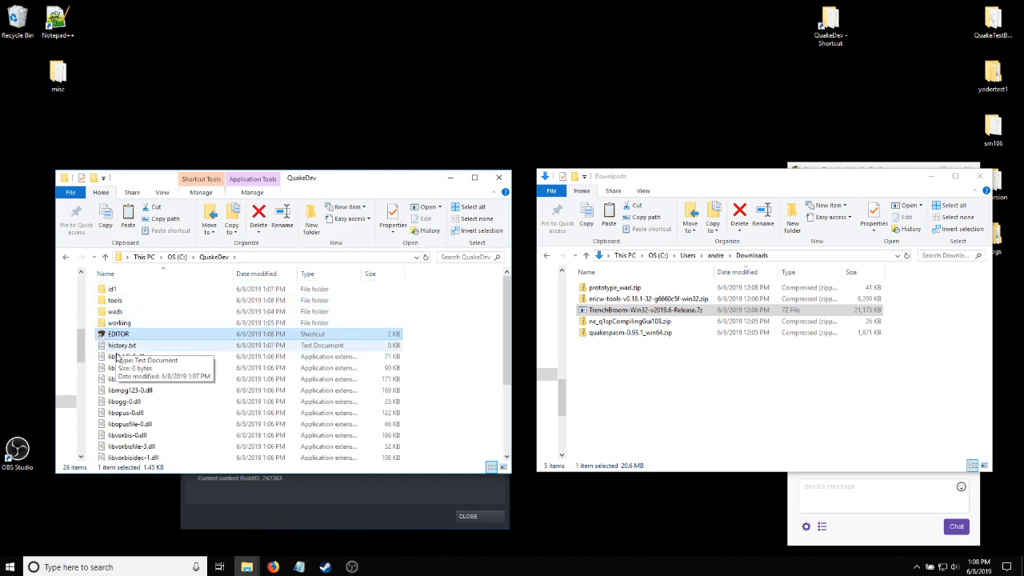
pyautogui.scroll(-1, 178, 349)
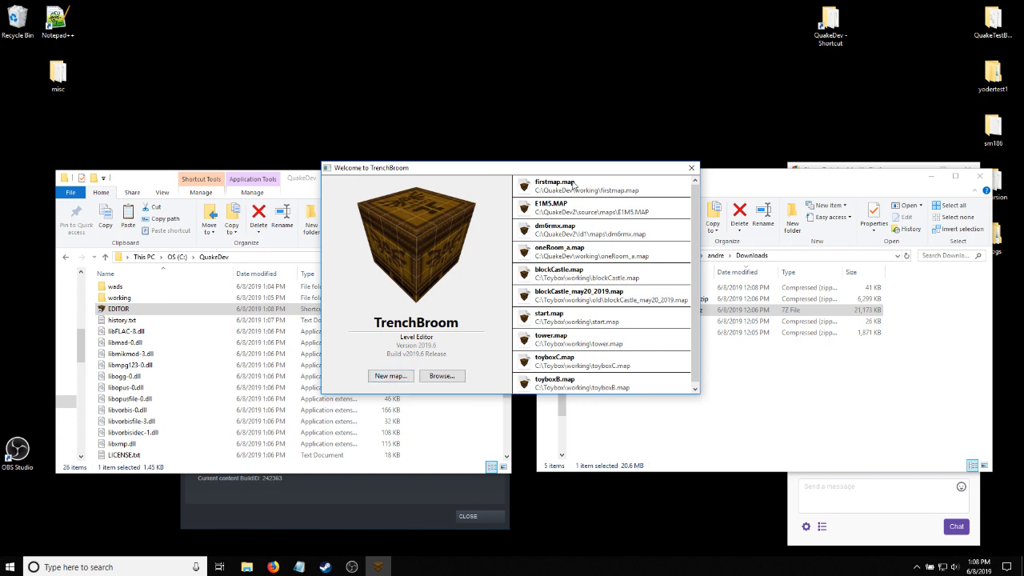
# Start a new map, choose Quake as the game, and open the game path preferences
pyautogui.click(395, 380)
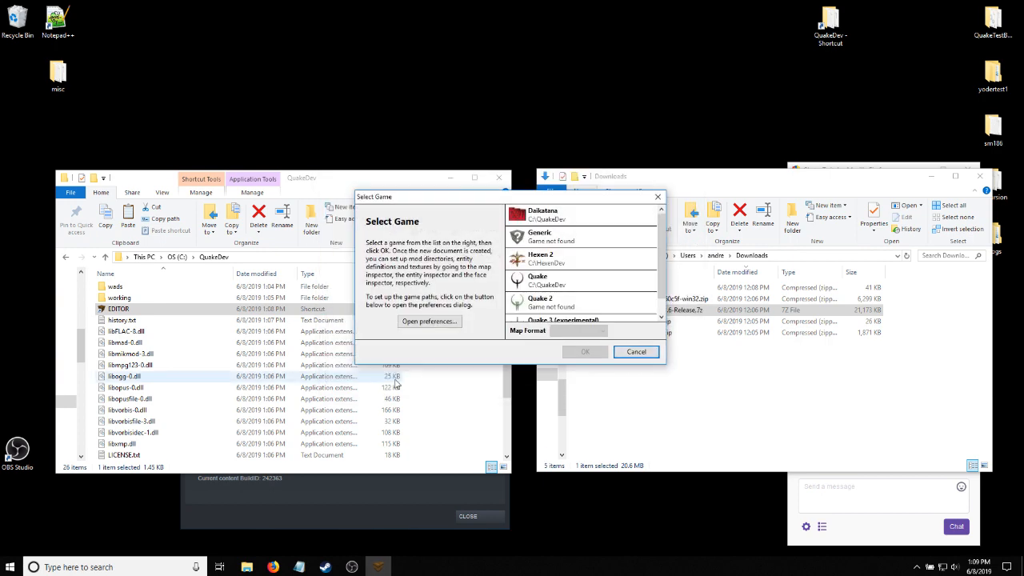
pyautogui.click(540, 281)
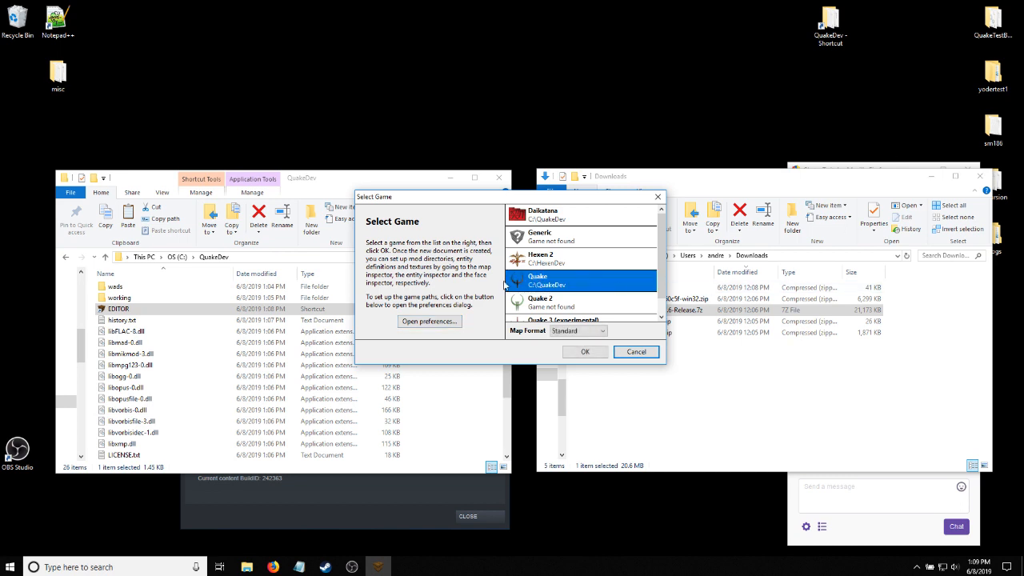
pyautogui.click(452, 325)
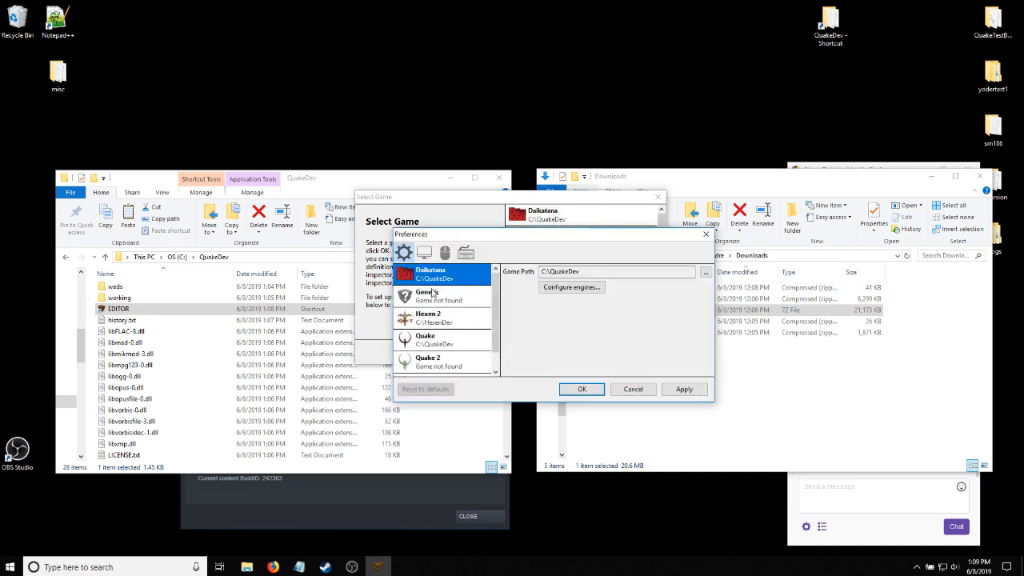
# Set the Quake game path to the C:\QuakeDev folder, apply it, and close the preferences
pyautogui.click(445, 339)
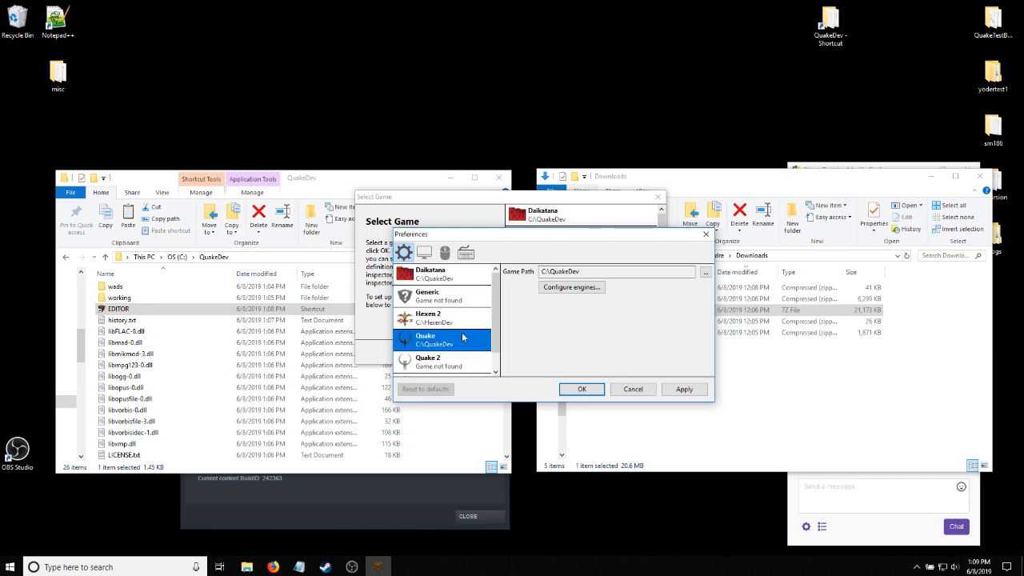
pyautogui.click(708, 274)
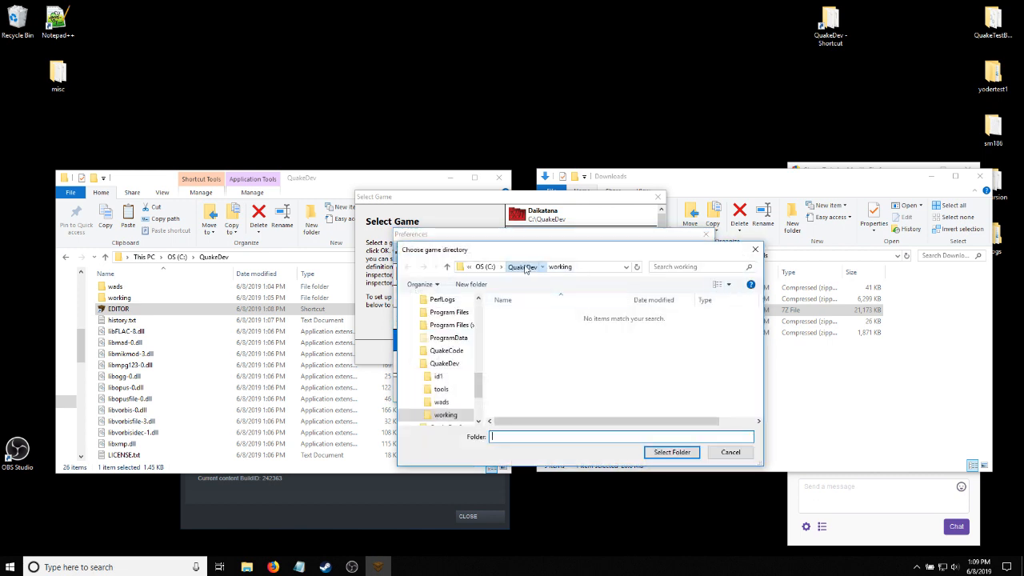
pyautogui.click(524, 270)
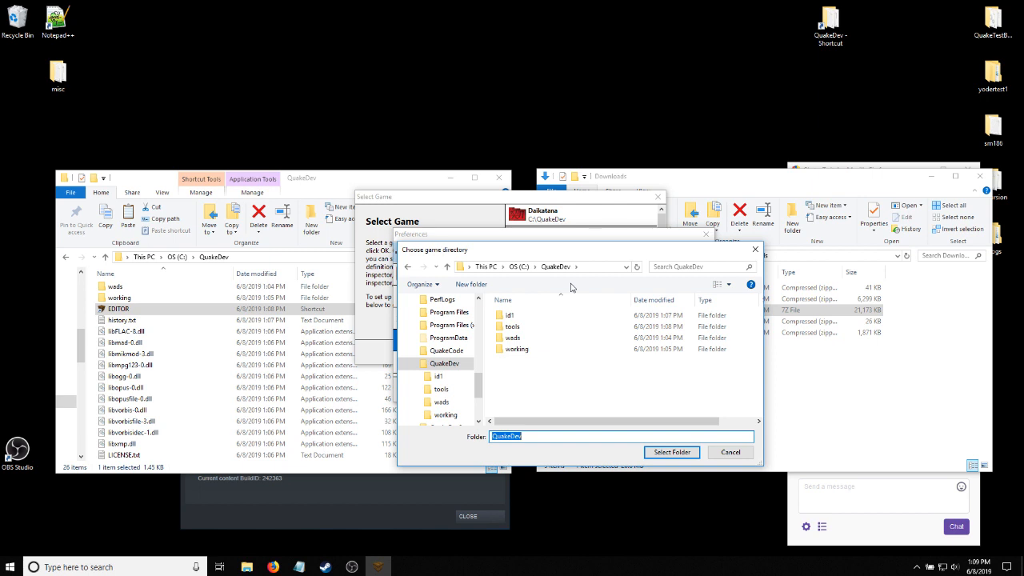
pyautogui.click(672, 453)
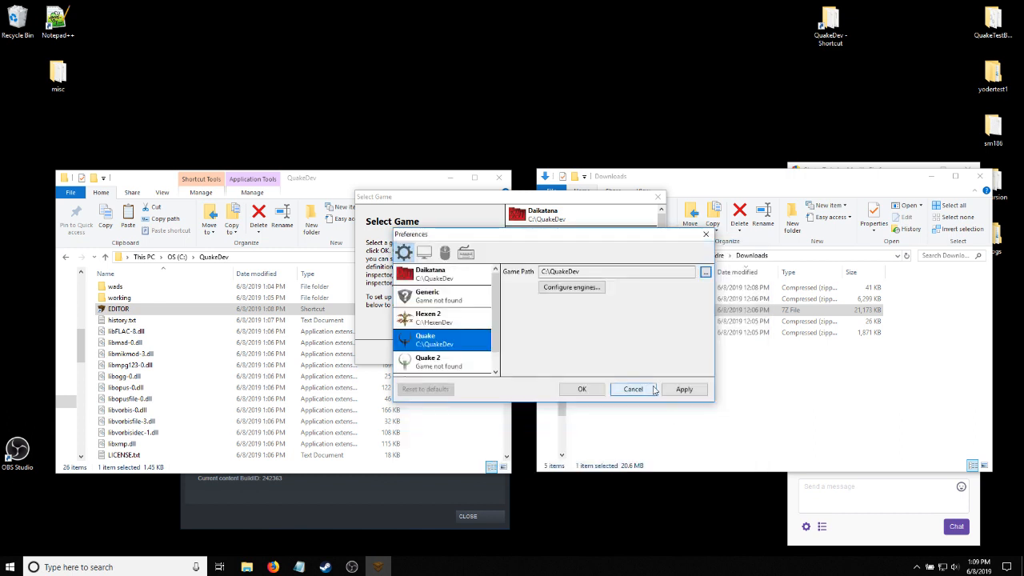
pyautogui.click(697, 391)
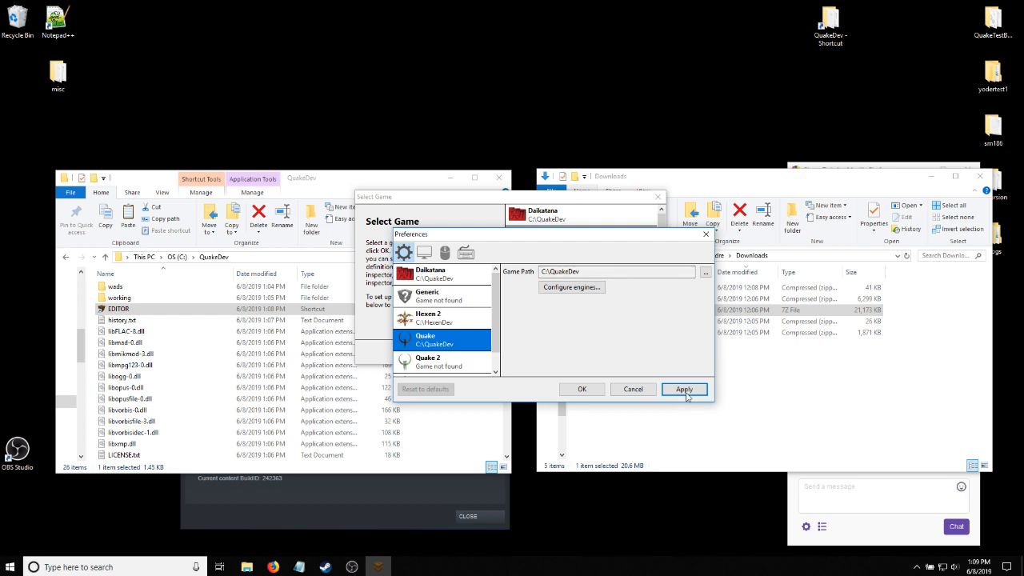
pyautogui.click(581, 390)
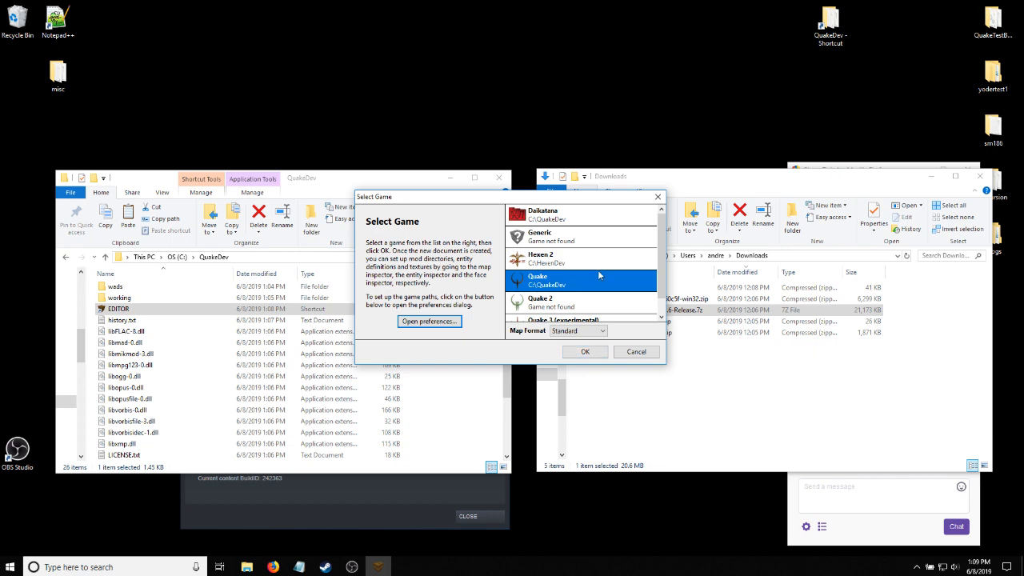
# Create the new Quake map in Standard format and select its default brush
pyautogui.click(557, 280)
pyautogui.click(585, 351)
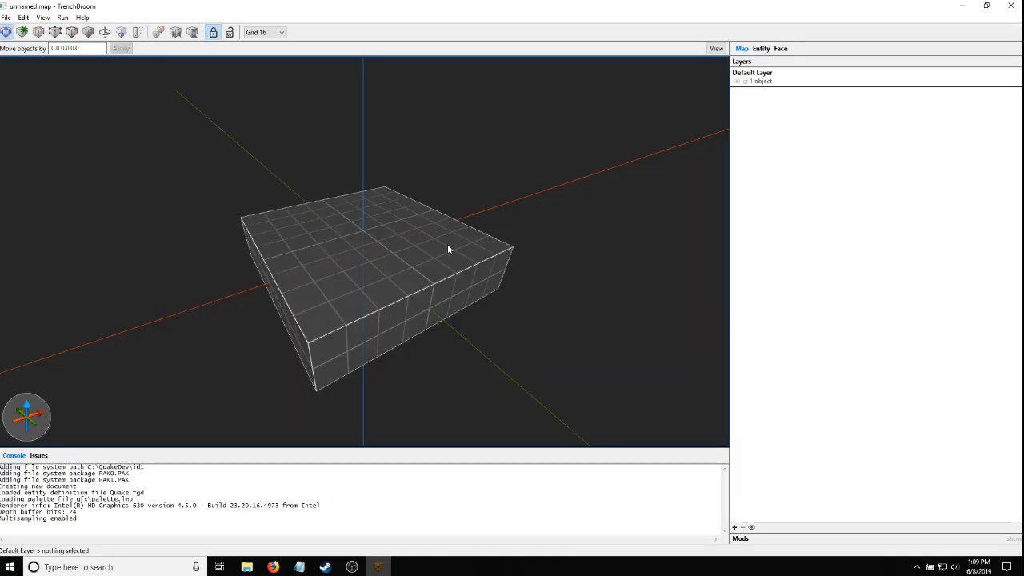
pyautogui.scroll(-5, 449, 244)
pyautogui.moveTo(451, 244)
pyautogui.keyDown('alt'); pyautogui.mouseDown(button='right')
pyautogui.moveTo(494, 268)
pyautogui.moveTo(441, 264)
pyautogui.moveTo(461, 245)
pyautogui.moveTo(459, 226)
pyautogui.moveTo(464, 245)
pyautogui.moveTo(420, 266)
pyautogui.moveTo(464, 266)
pyautogui.moveTo(391, 271)
pyautogui.moveTo(403, 242)
pyautogui.mouseUp(button='right'); pyautogui.keyUp('alt')
pyautogui.click(377, 264)
pyautogui.hotkey('ctrl', 'u')
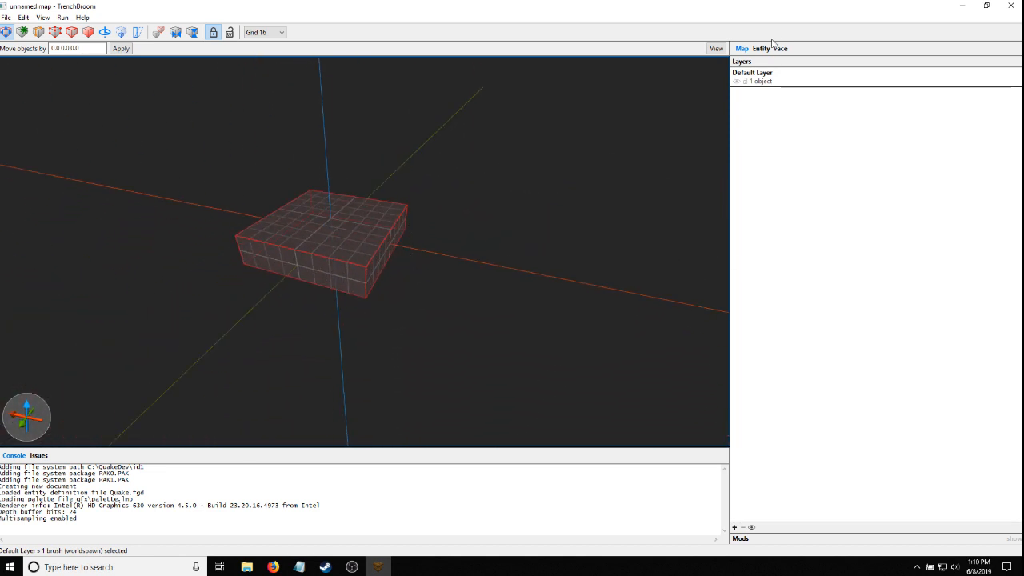
# Examine the models in the Entity Browser and the default brush from several sides, and close the level editor
pyautogui.click(760, 48)
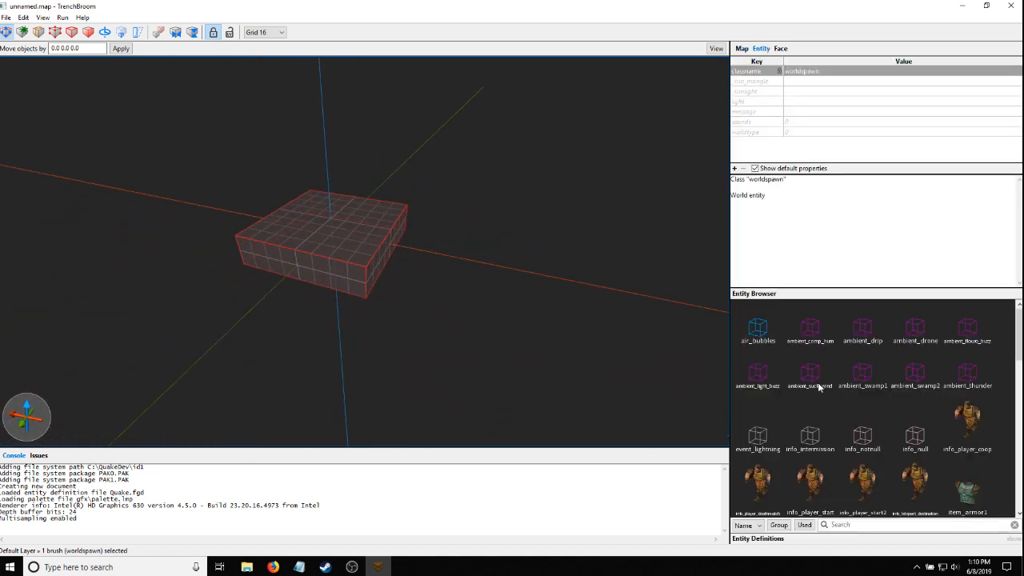
pyautogui.scroll(-15, 817, 387)
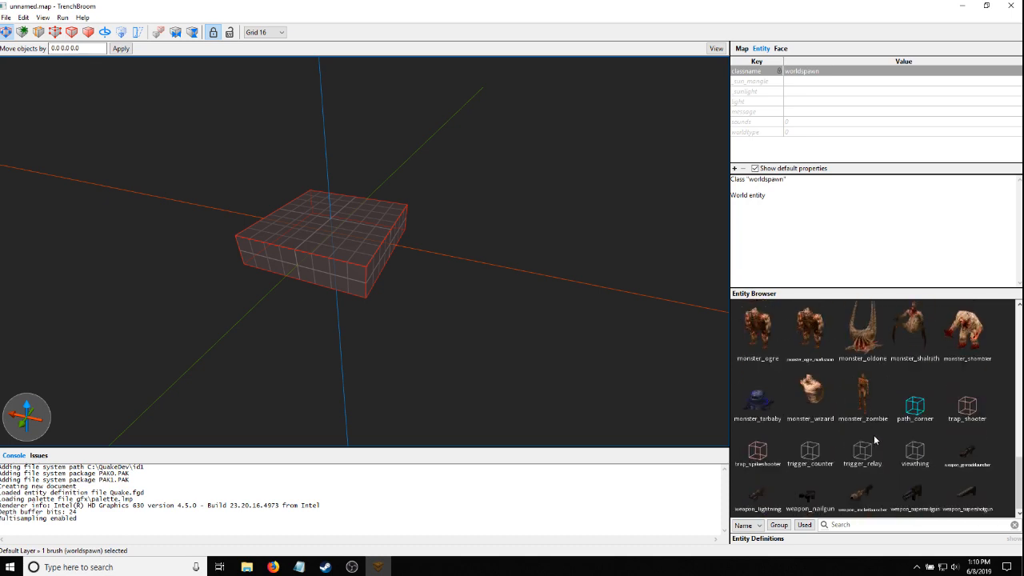
pyautogui.scroll(8, 875, 439)
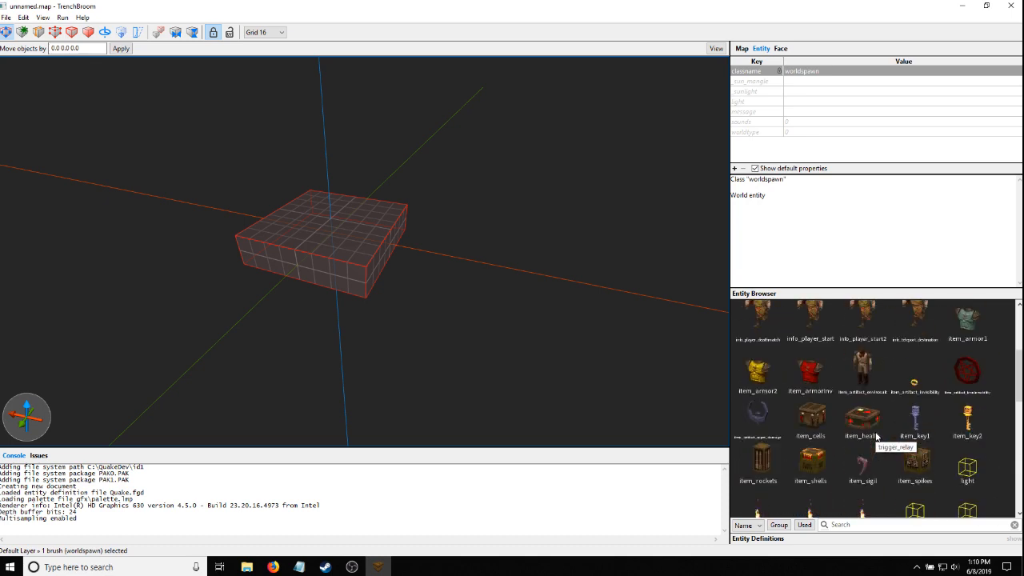
pyautogui.scroll(5, 876, 436)
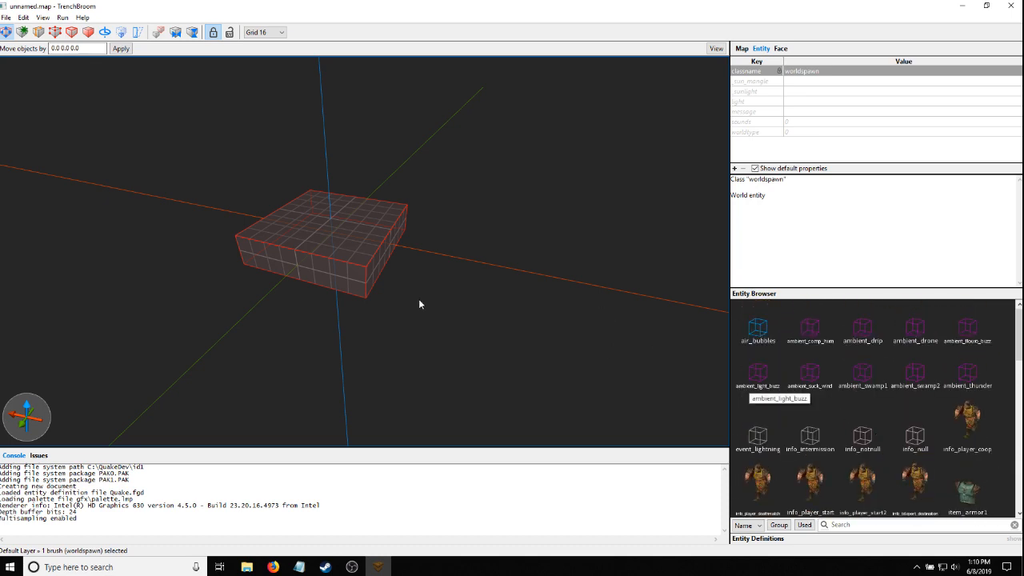
pyautogui.moveTo(418, 298); pyautogui.dragTo(360, 288, button='right')
pyautogui.scroll(-2, 895, 467)
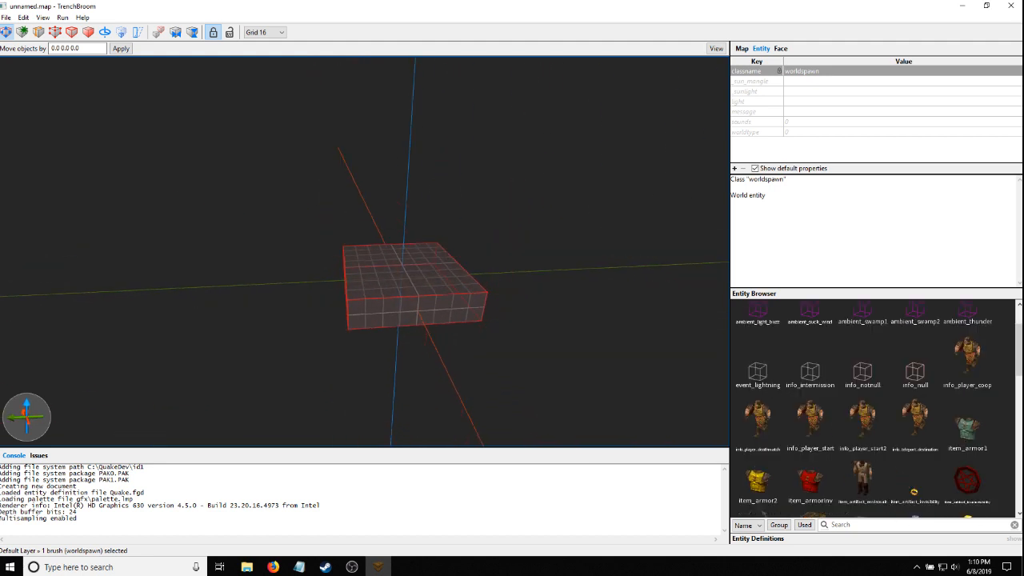
pyautogui.scroll(2, 817, 432)
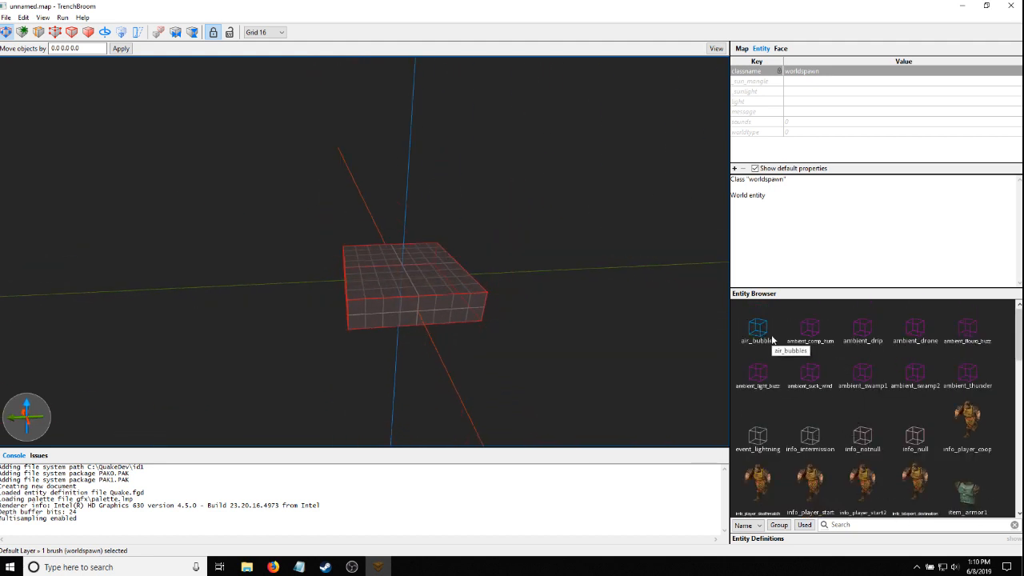
pyautogui.scroll(-6, 854, 396)
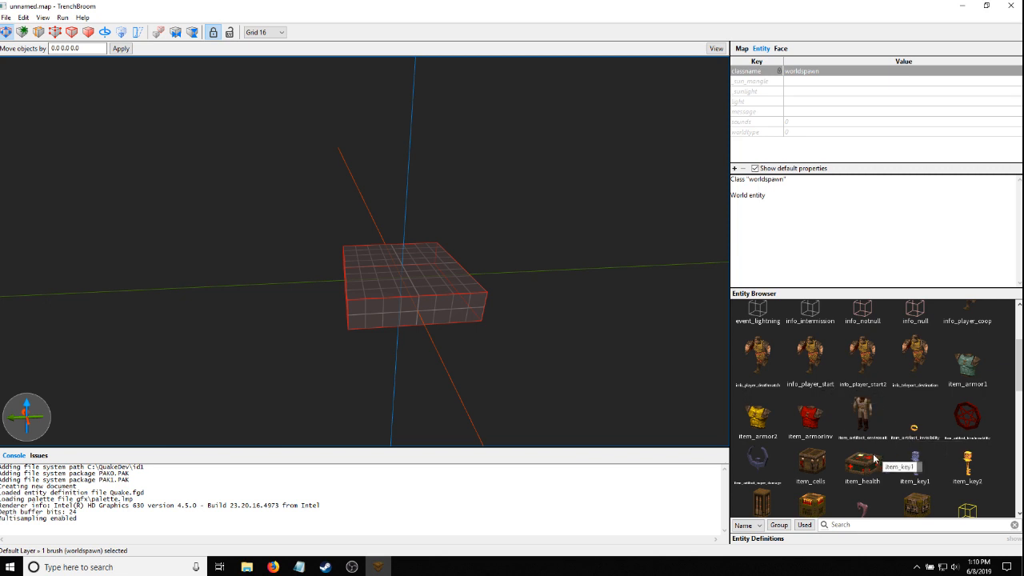
pyautogui.moveTo(512, 366)
pyautogui.keyDown('alt'); pyautogui.mouseDown(button='right')
pyautogui.moveTo(479, 367)
pyautogui.moveTo(453, 386)
pyautogui.mouseUp(button='right'); pyautogui.keyUp('alt')
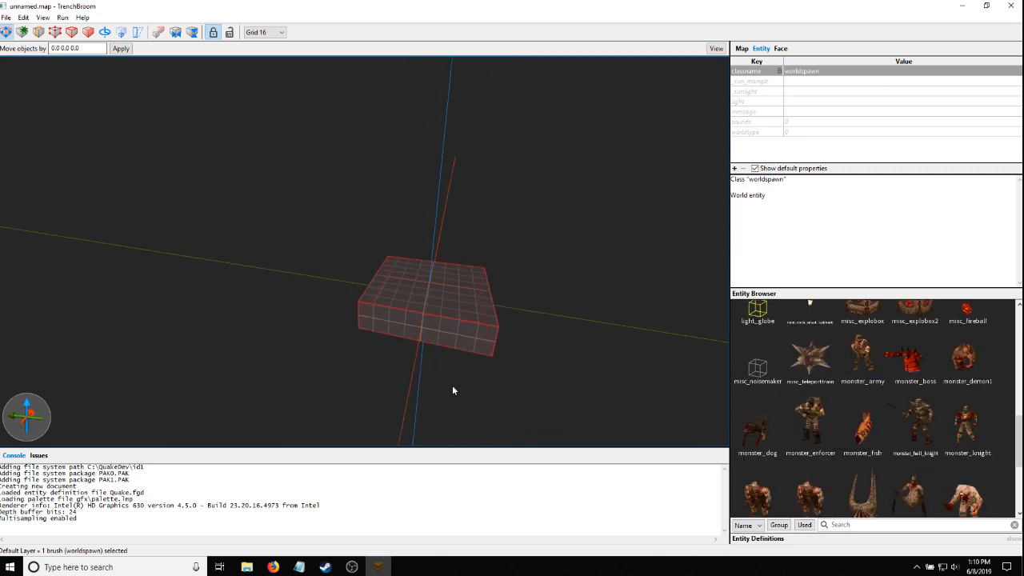
pyautogui.moveTo(274, 563)
pyautogui.keyDown('alt'); pyautogui.moveTo(542, 360); pyautogui.dragTo(496, 358, button='right'); pyautogui.keyUp('alt')
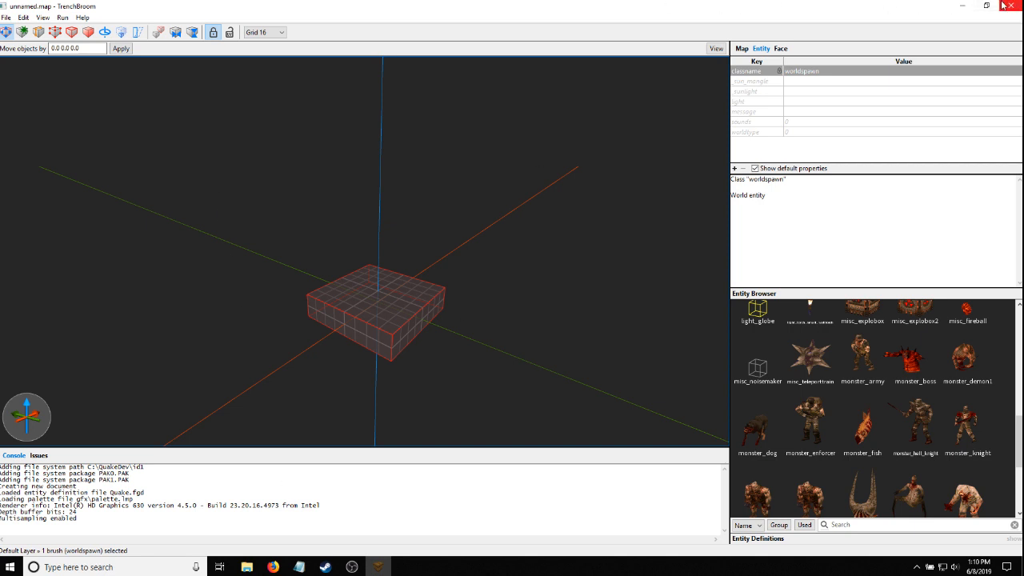
pyautogui.moveTo(379, 276); pyautogui.dragTo(441, 279, button='right')
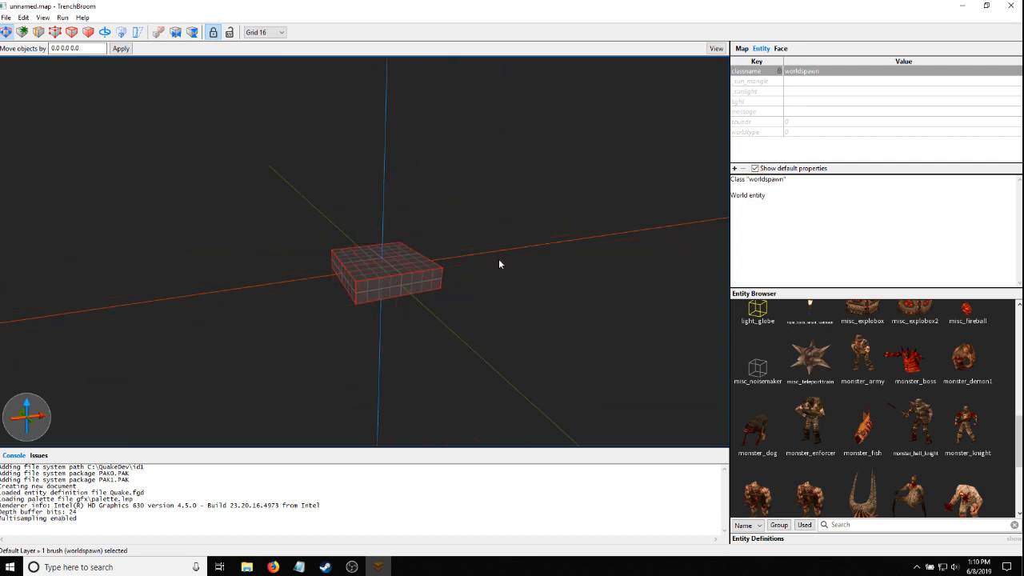
pyautogui.click(1018, 5)
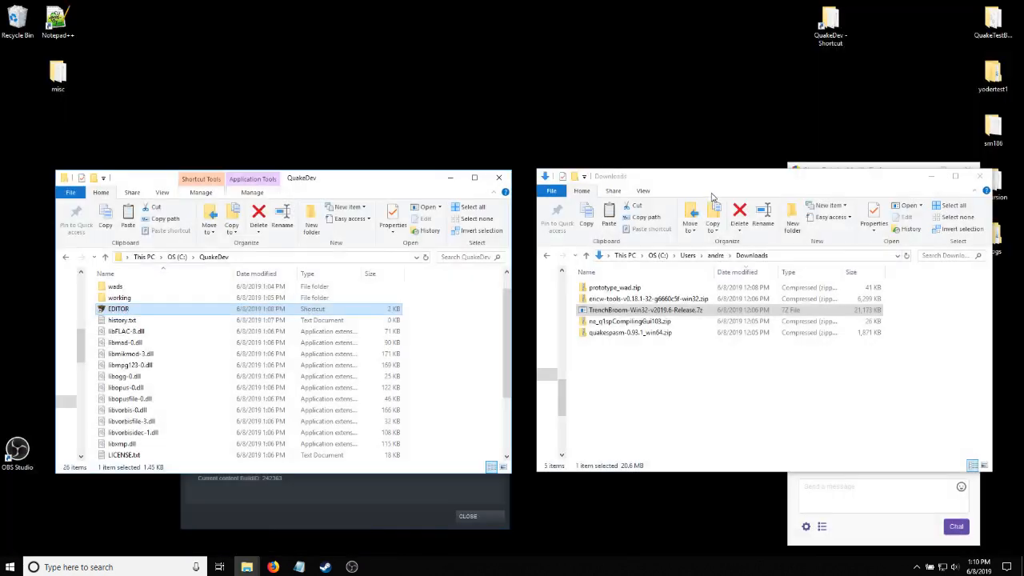
# Check the Twitch stream chat and the Live Dashboard in Firefox, and minimize the main browser window
pyautogui.click(875, 491)
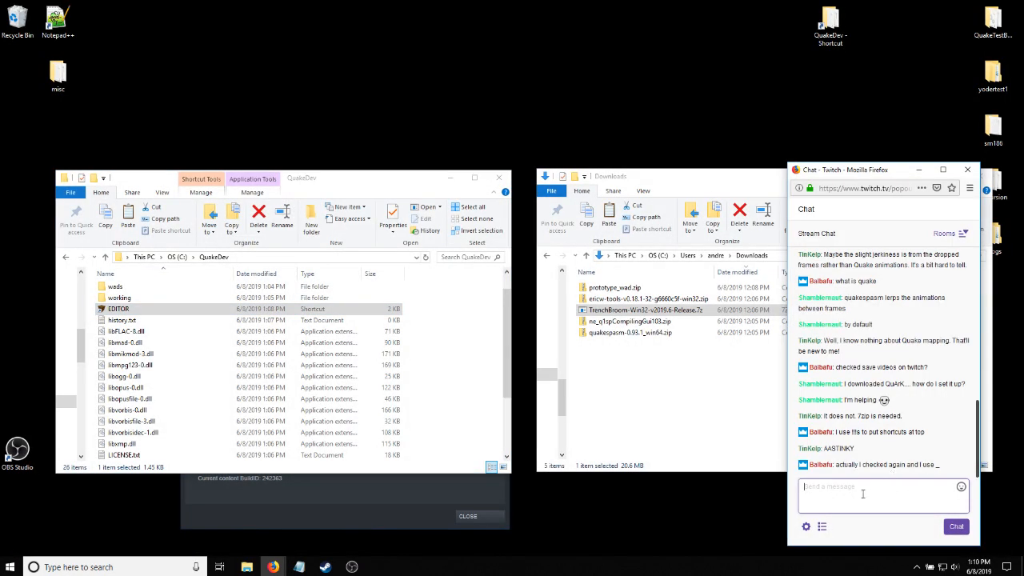
pyautogui.click(862, 493)
pyautogui.moveTo(272, 552)
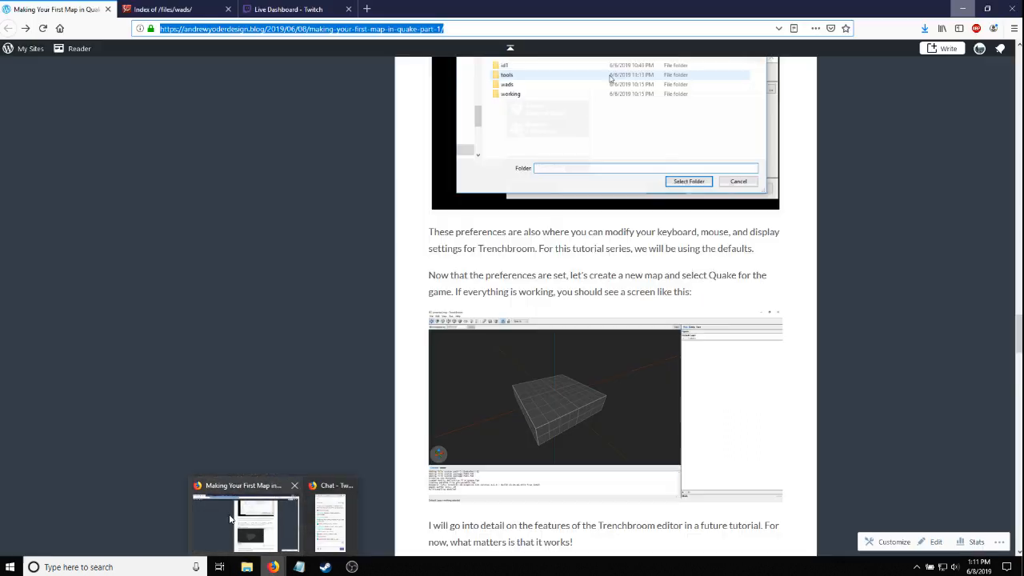
pyautogui.click(232, 518)
pyautogui.click(305, 11)
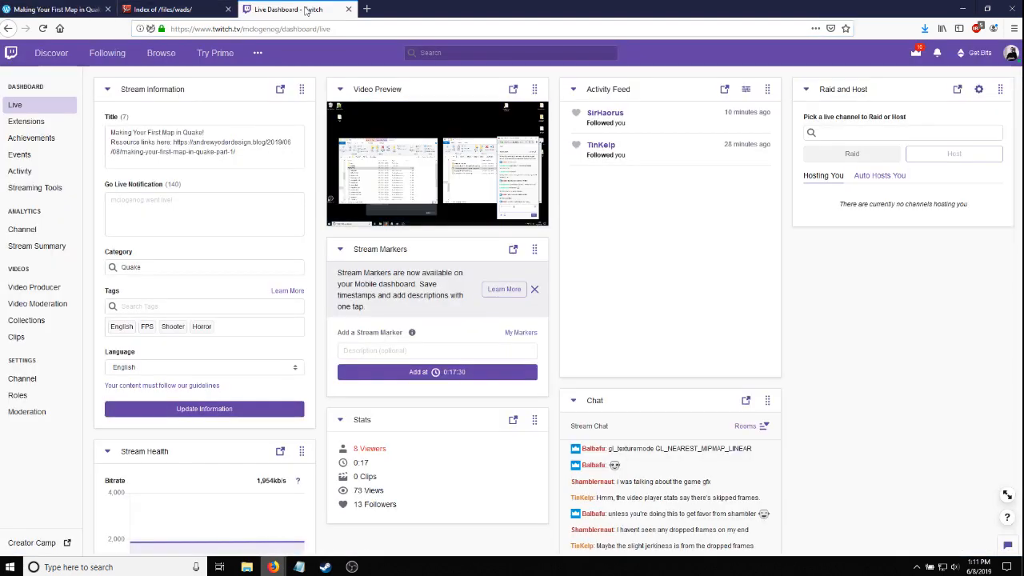
pyautogui.click(962, 9)
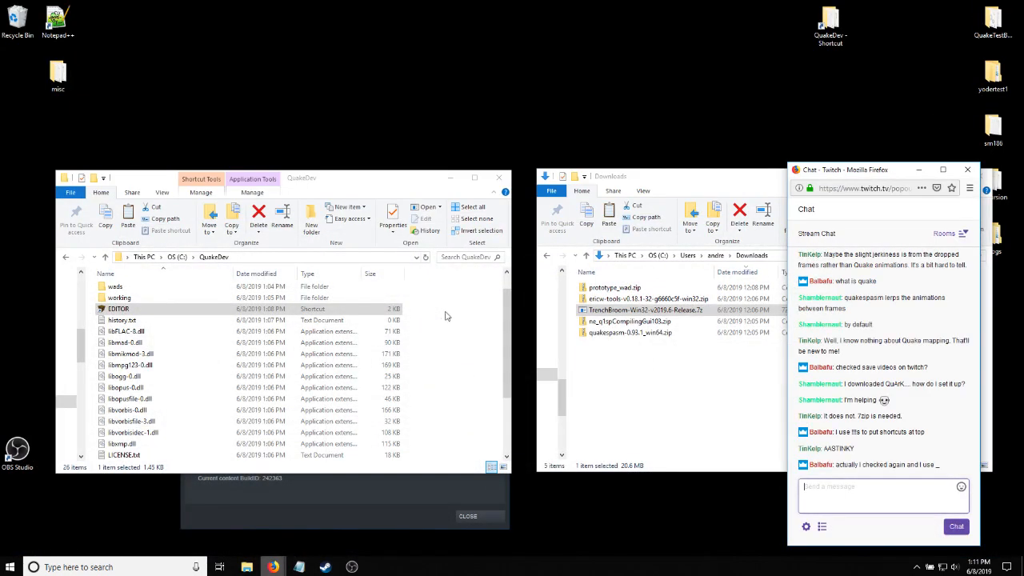
# Return to File Explorer and open the tools folder inside QuakeDev
pyautogui.click(632, 398)
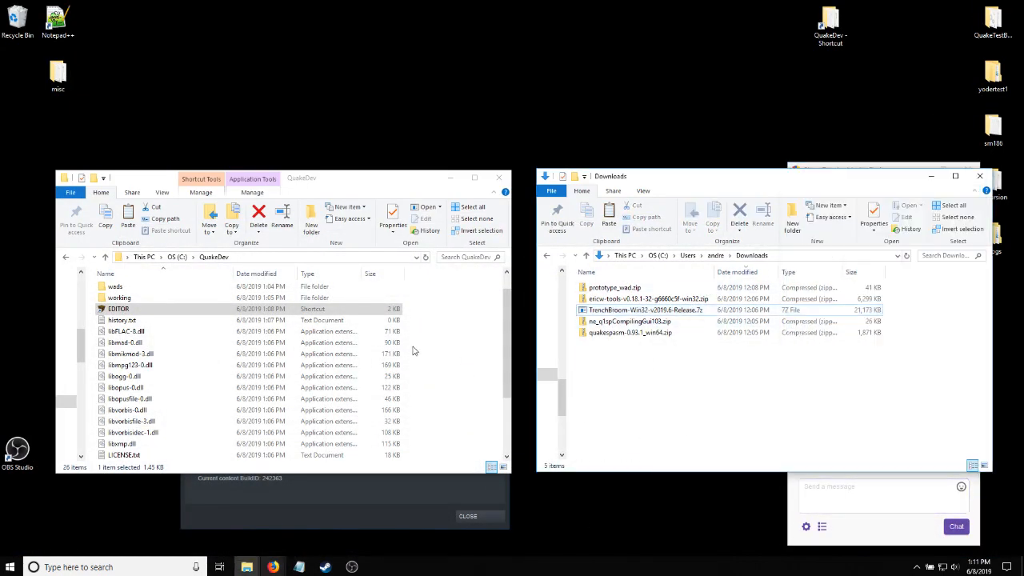
pyautogui.scroll(1, 240, 328)
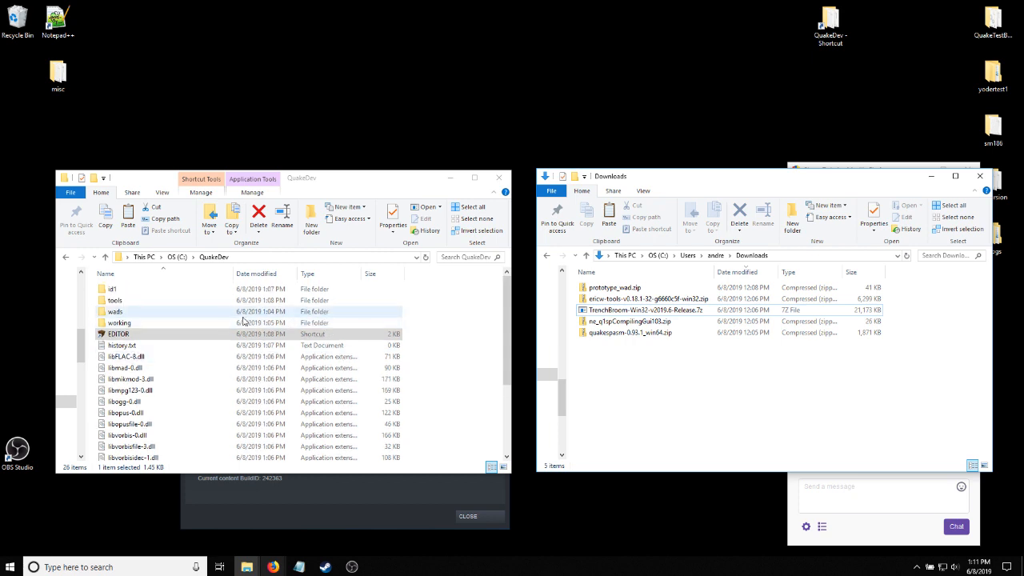
pyautogui.doubleClick(155, 301)
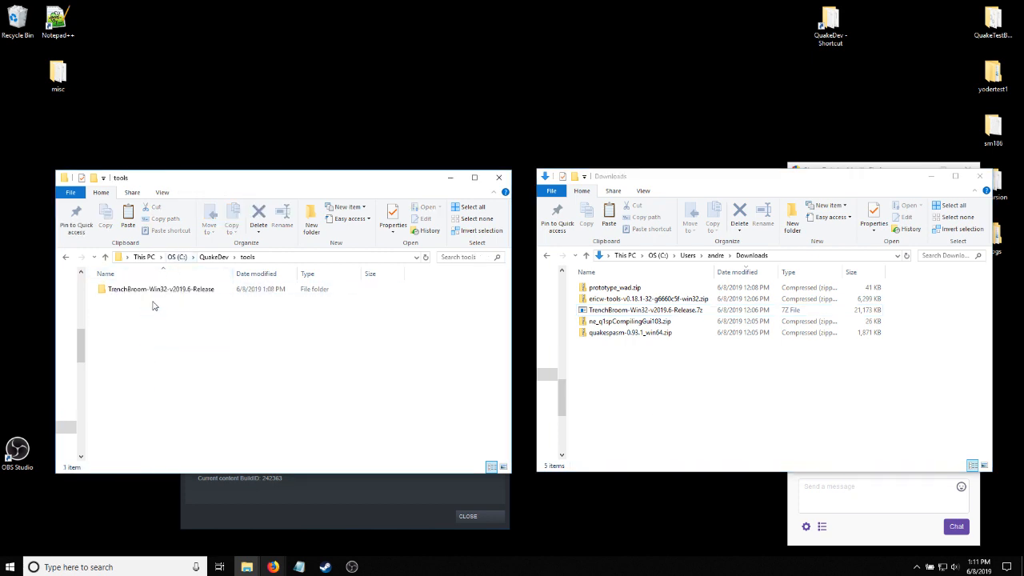
# Copy the ericw-tools-v0.18.1-32-g6660c5f-win32 folder from its zip in Downloads into QuakeDev's tools folder, and open the copy
pyautogui.click(830, 387)
pyautogui.click(662, 300)
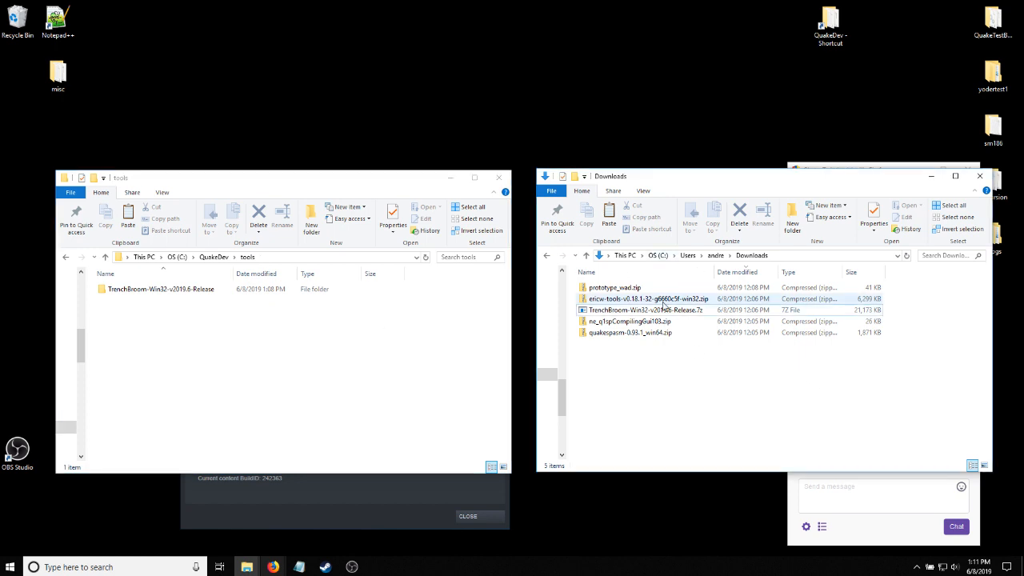
pyautogui.doubleClick(642, 299)
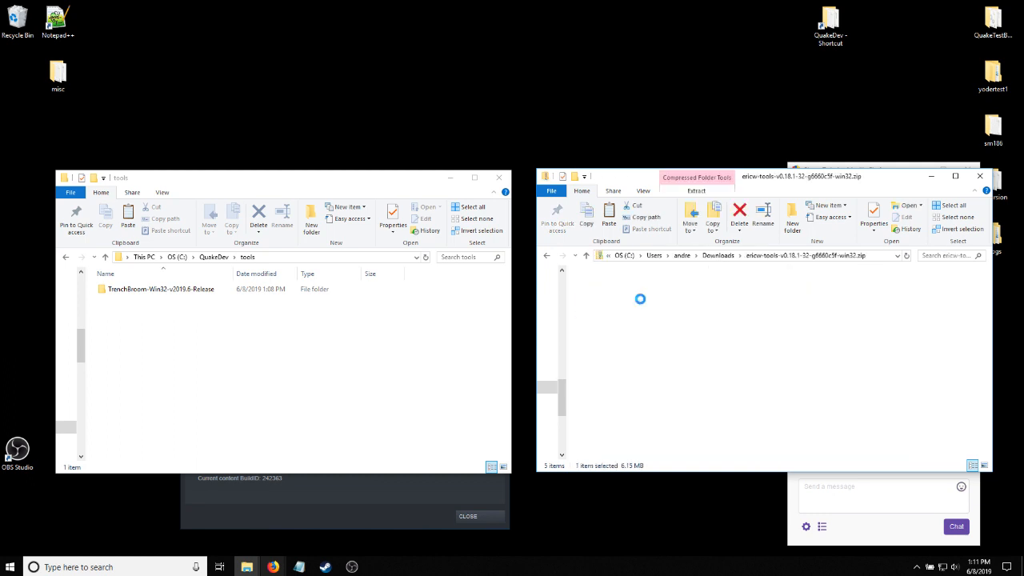
pyautogui.doubleClick(646, 288)
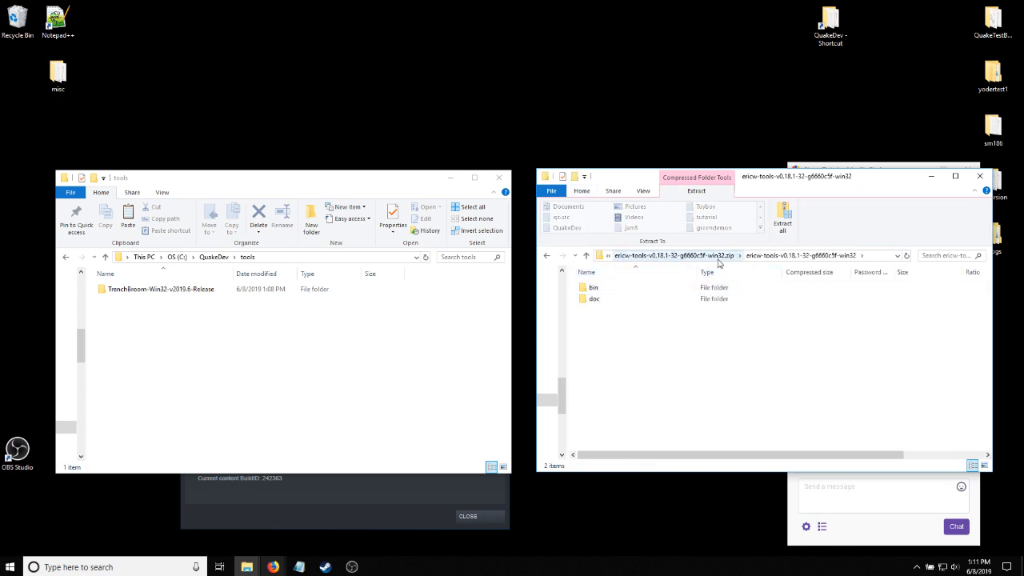
pyautogui.click(660, 256)
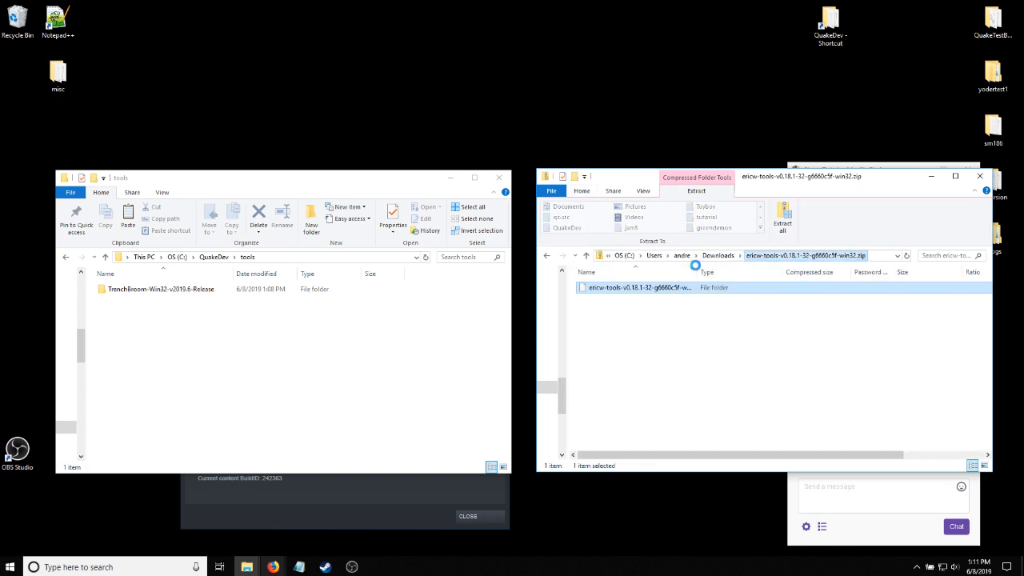
pyautogui.click(251, 373)
pyautogui.hotkey('ctrl', 'v')
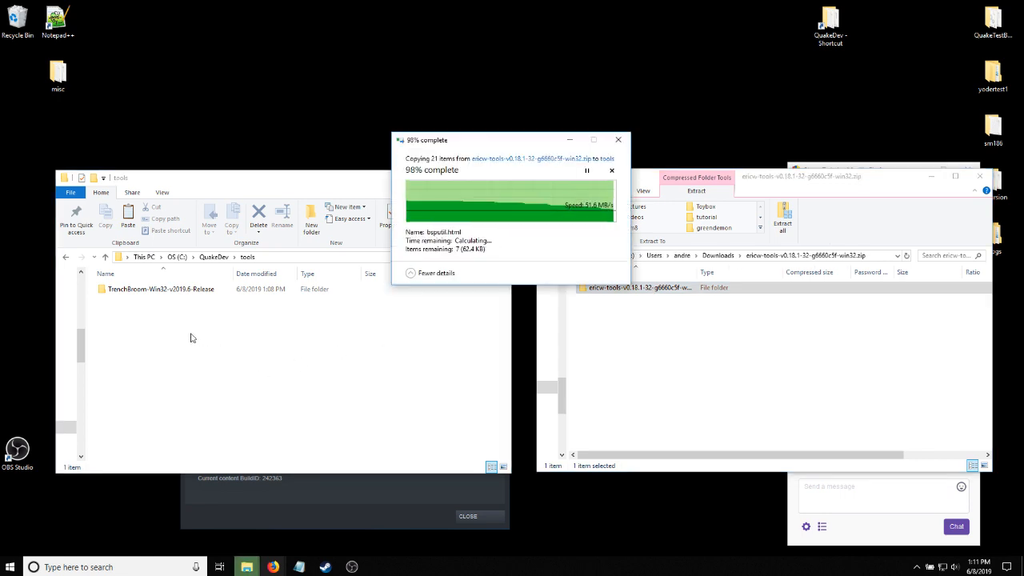
pyautogui.doubleClick(192, 290)
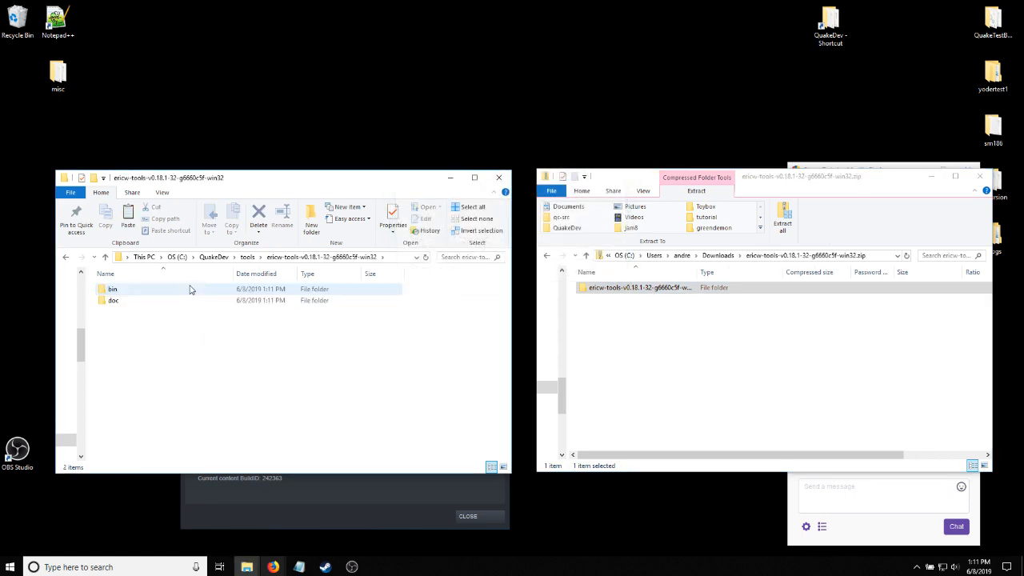
# Look through the compiler files in the bin folder, try to run qbsp.exe, and return to the ericw-tools folder
pyautogui.doubleClick(139, 290)
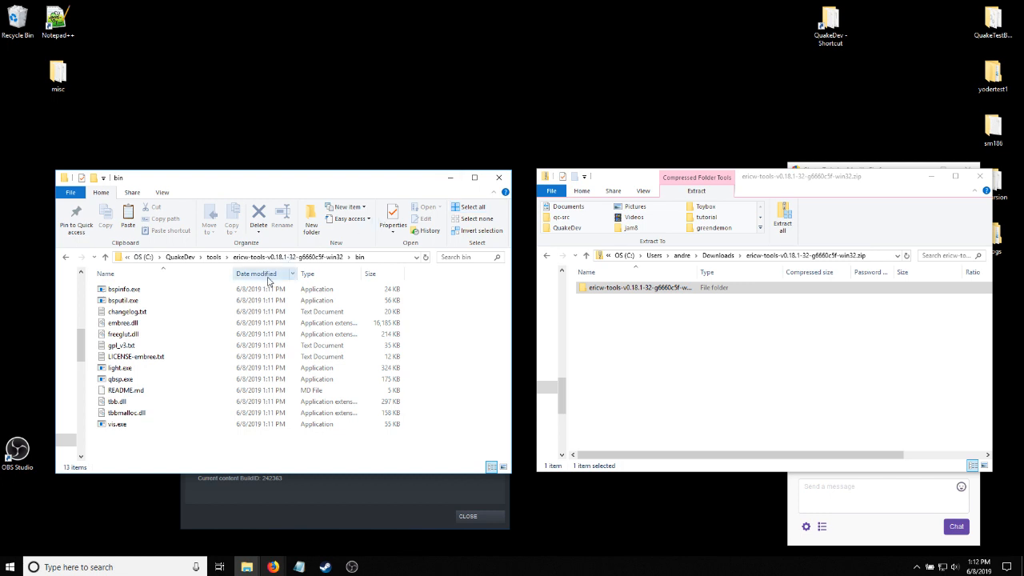
pyautogui.doubleClick(146, 380)
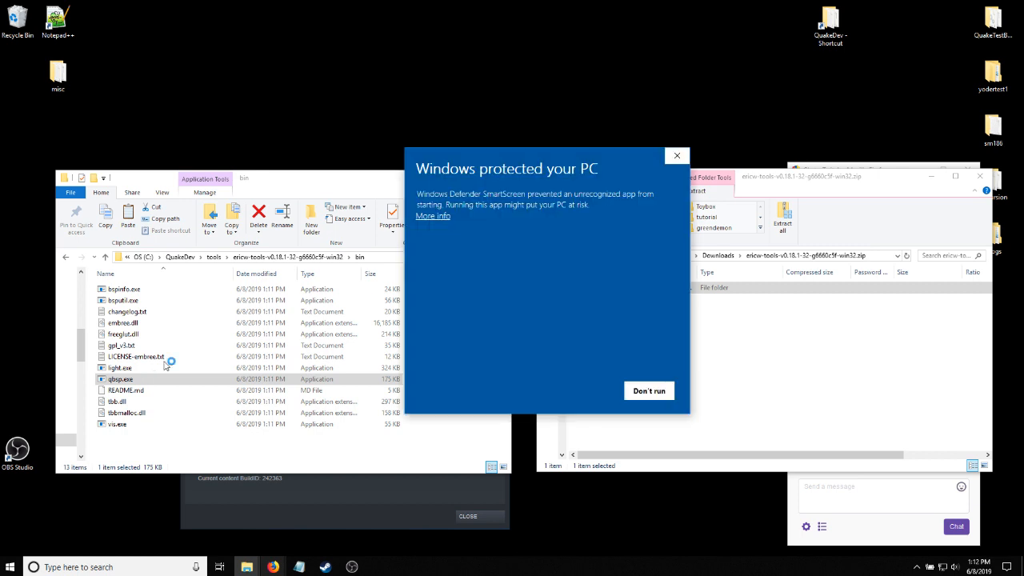
pyautogui.click(675, 160)
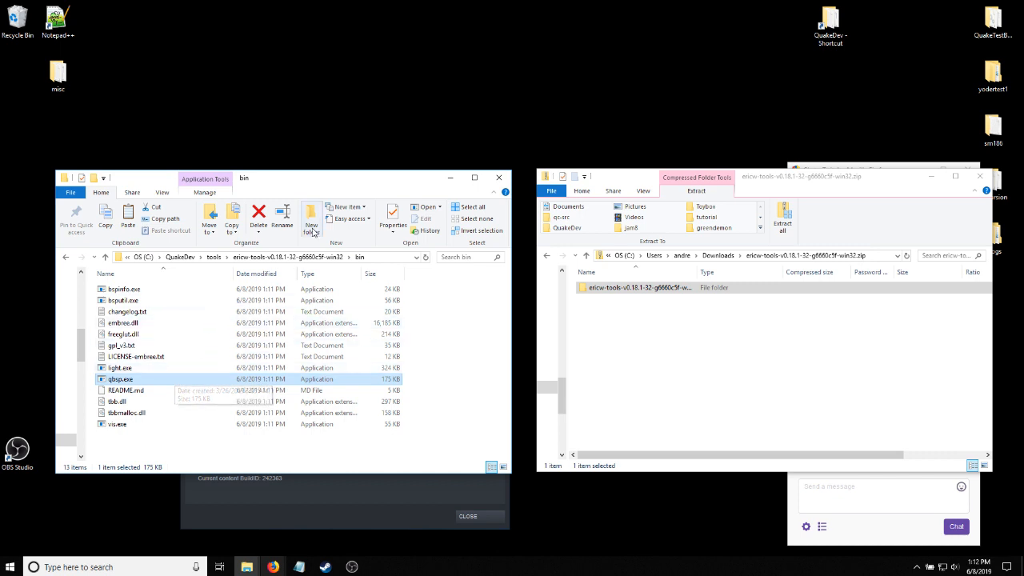
pyautogui.click(283, 256)
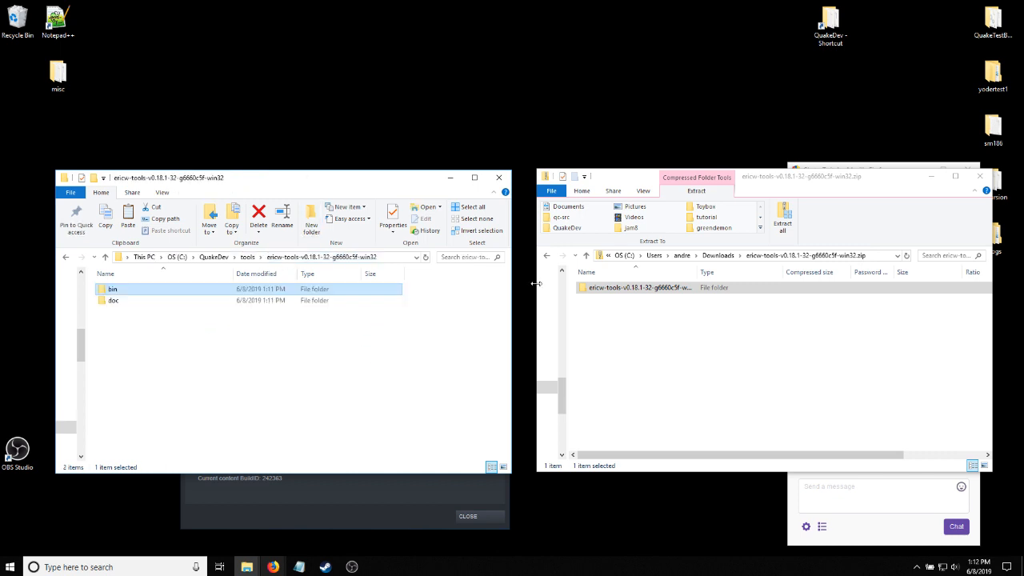
# Open ne_q1spCompilingGui103.zip in Downloads and copy config.ini, the program and the text file from it
pyautogui.click(716, 335)
pyautogui.click(718, 256)
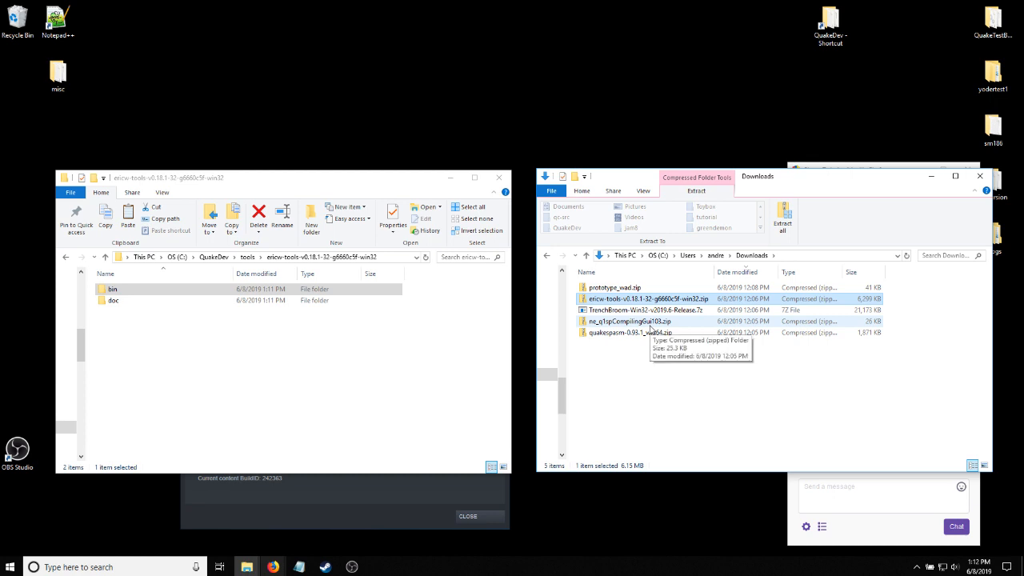
pyautogui.doubleClick(640, 322)
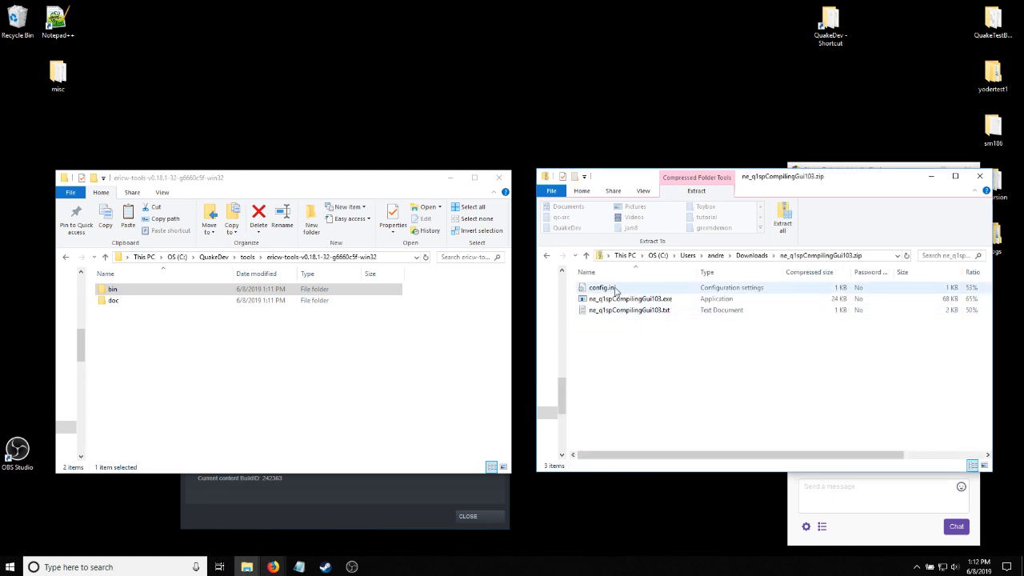
pyautogui.click(760, 256)
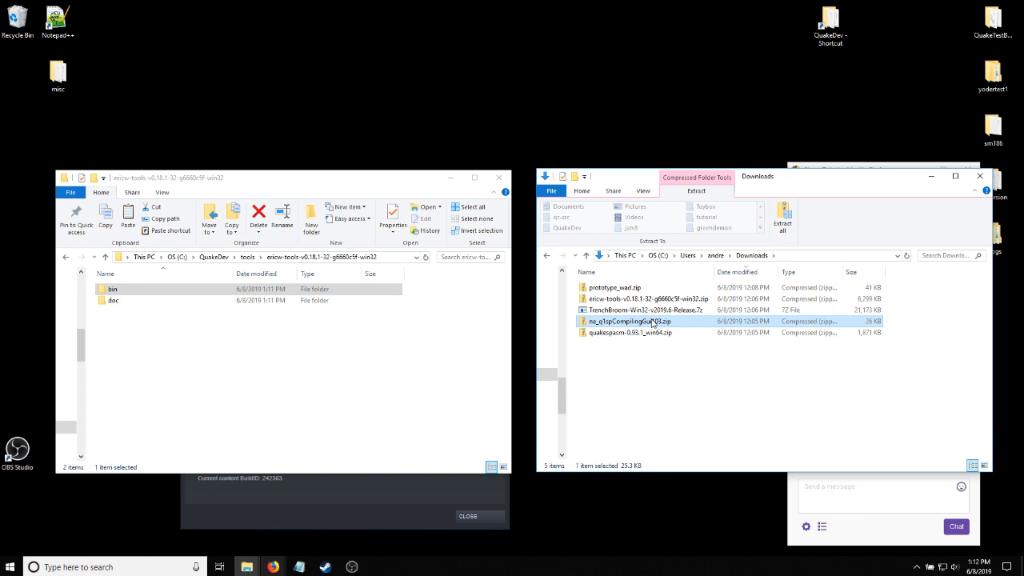
pyautogui.doubleClick(652, 322)
pyautogui.moveTo(633, 332); pyautogui.dragTo(612, 280)
pyautogui.click(225, 362)
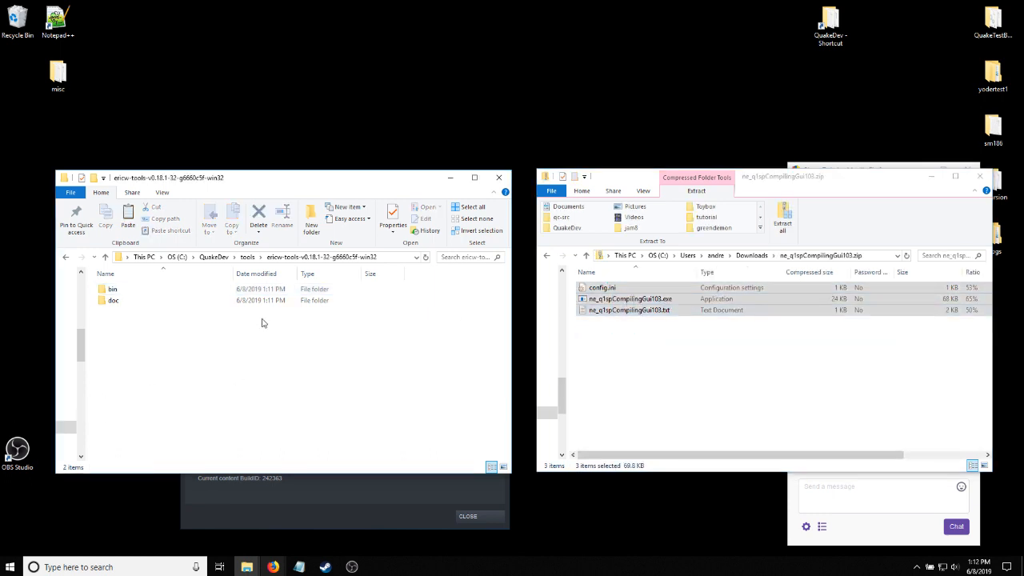
# Create a folder named ne_q1spCompilingGUI103 in QuakeDev's tools folder and paste the three copied files into it
pyautogui.click(247, 257)
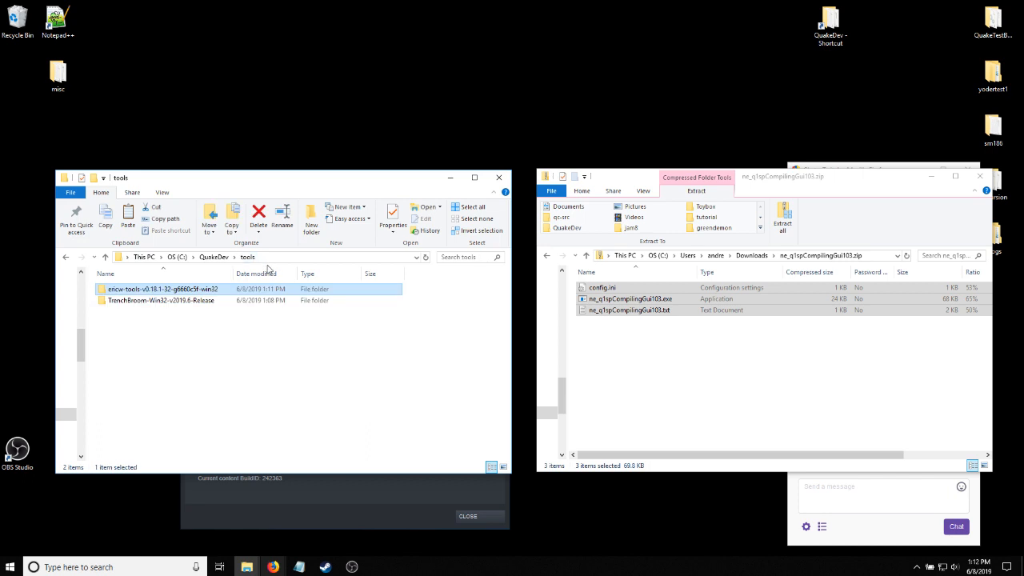
pyautogui.click(311, 217)
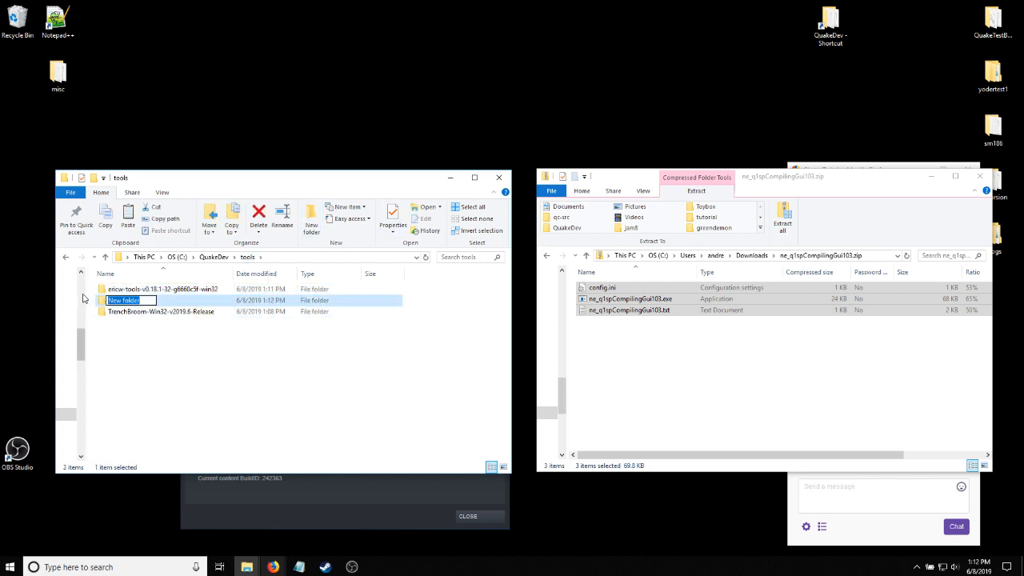
pyautogui.write('new')
pyautogui.write('q1spCompilingGUI')
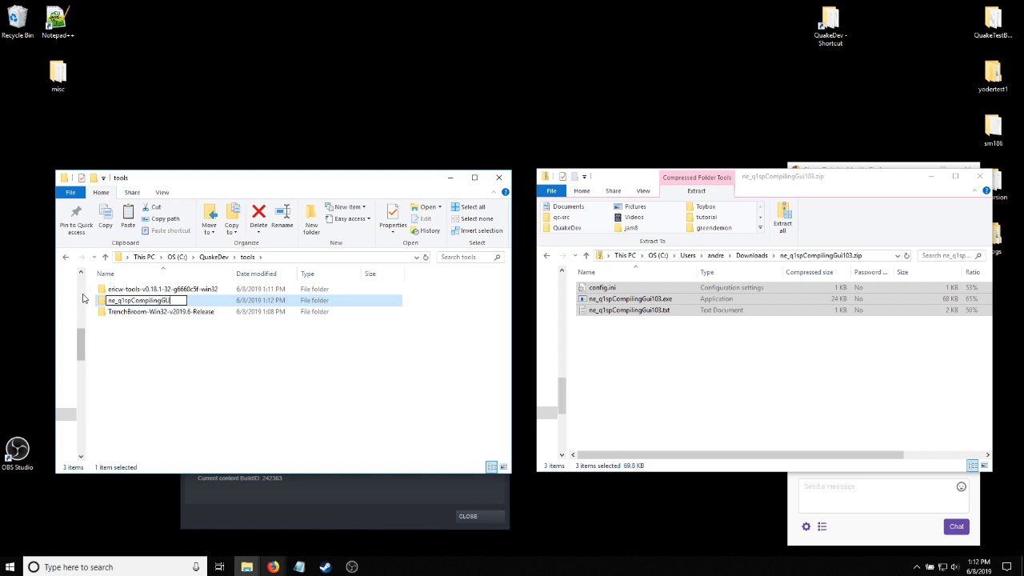
pyautogui.write('103')
pyautogui.press('Return')
pyautogui.press('Return')
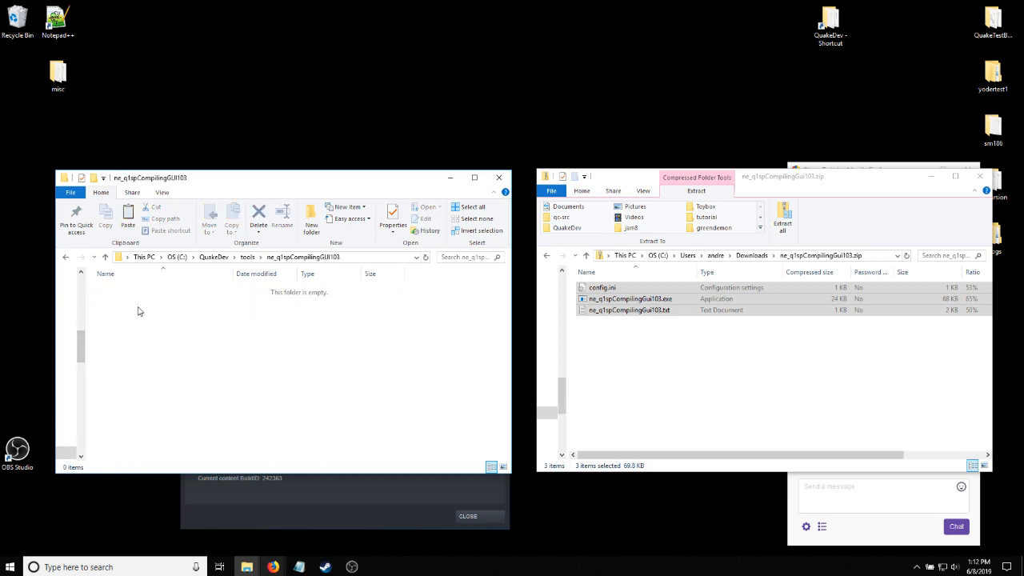
pyautogui.hotkey('ctrl', 'v')
pyautogui.click(155, 360)
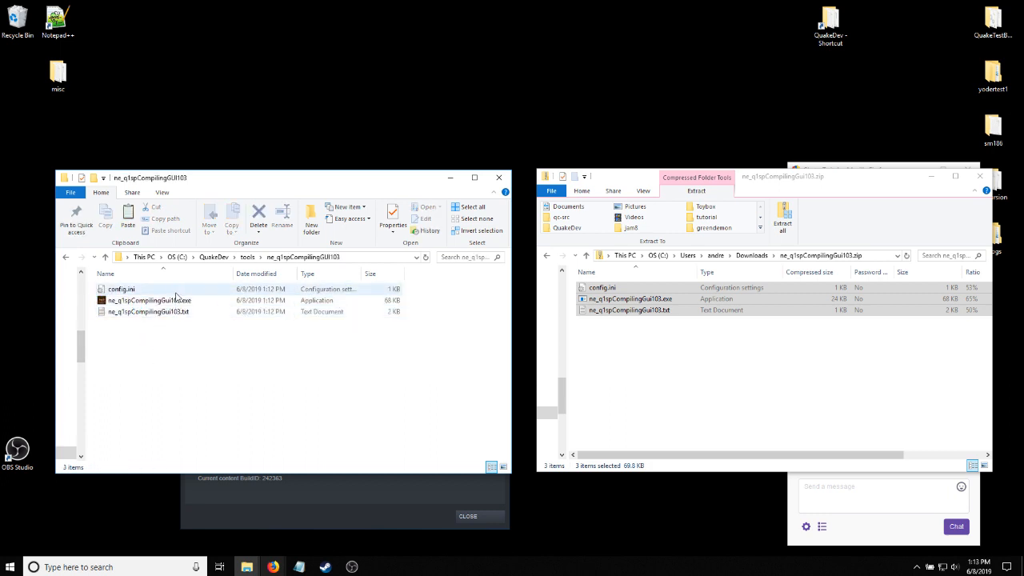
# Run ne_q1spCompilingGui103.exe and open its preferences
pyautogui.doubleClick(175, 300)
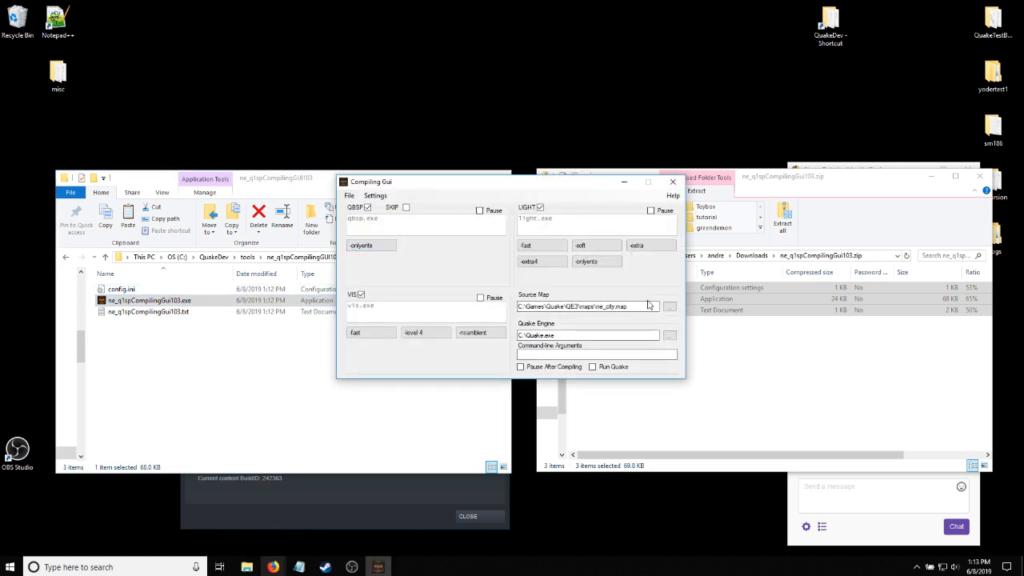
pyautogui.click(379, 199)
pyautogui.click(384, 210)
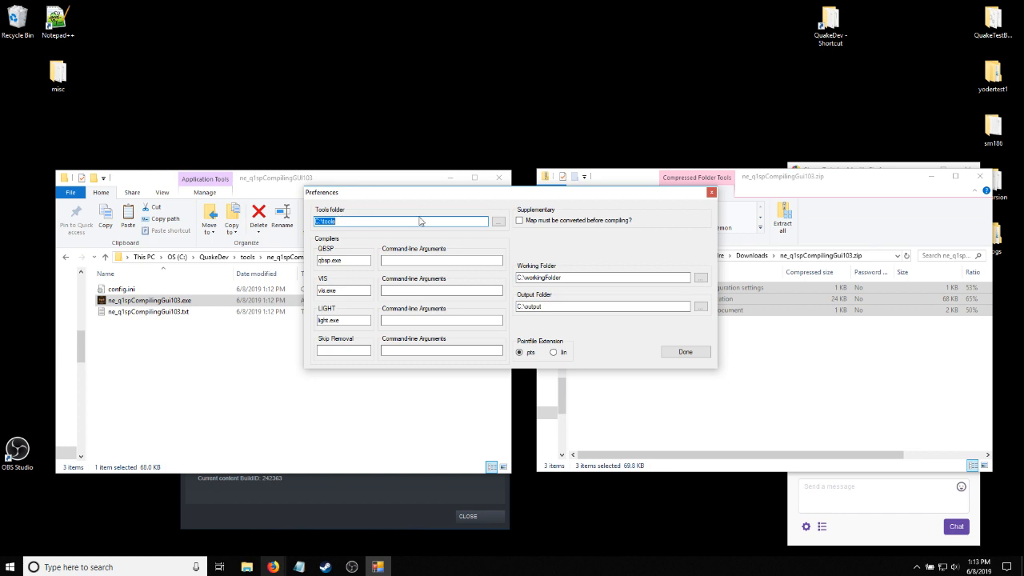
# Set the tools folder to the bin folder of ericw-tools-v0.18.1-32-g6660c5f-win32 inside QuakeDev's tools, and check the compiler file names
pyautogui.click(497, 220)
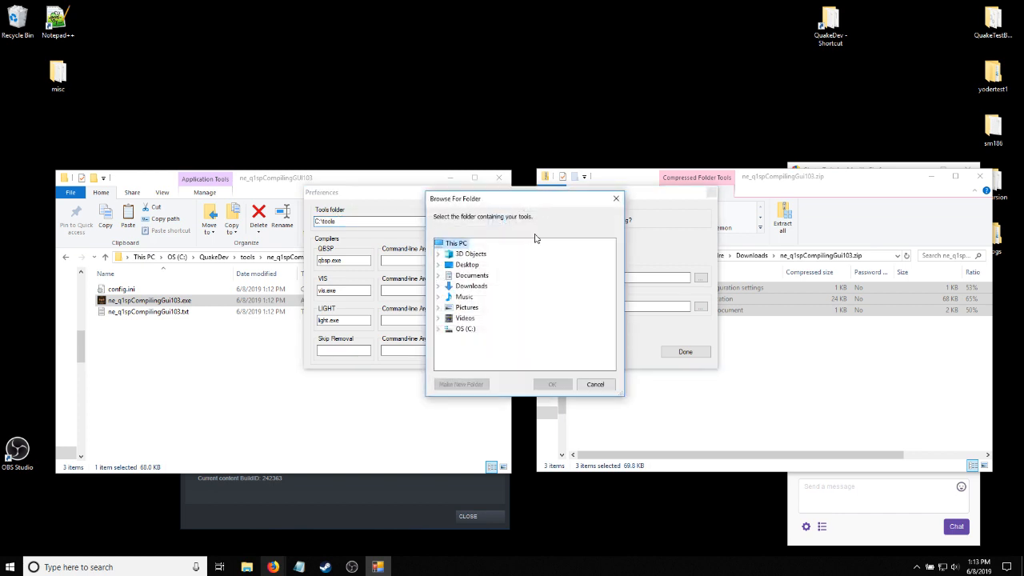
pyautogui.doubleClick(448, 329)
pyautogui.scroll(-4, 453, 309)
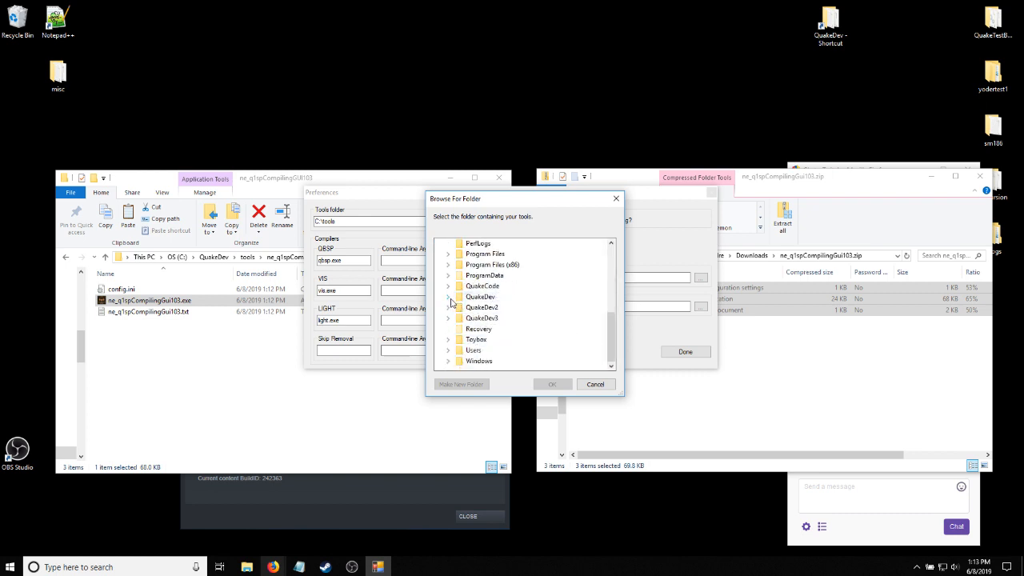
pyautogui.click(449, 298)
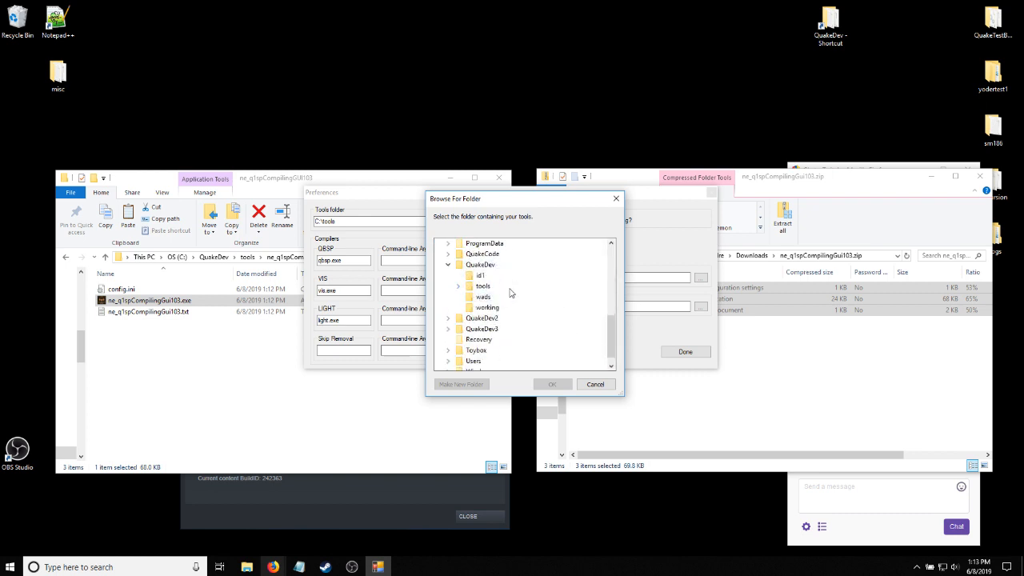
pyautogui.click(458, 287)
pyautogui.click(468, 297)
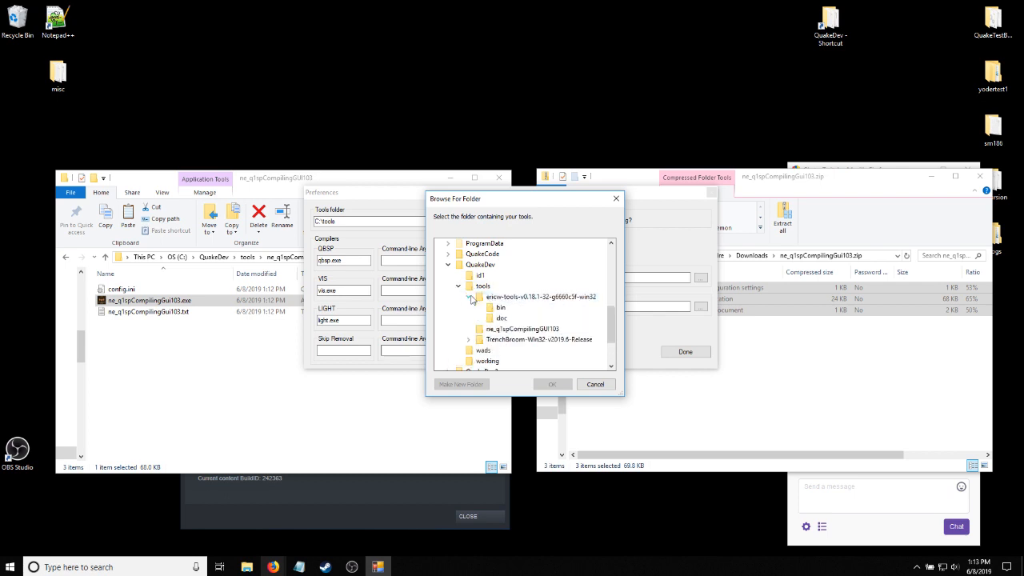
pyautogui.click(501, 308)
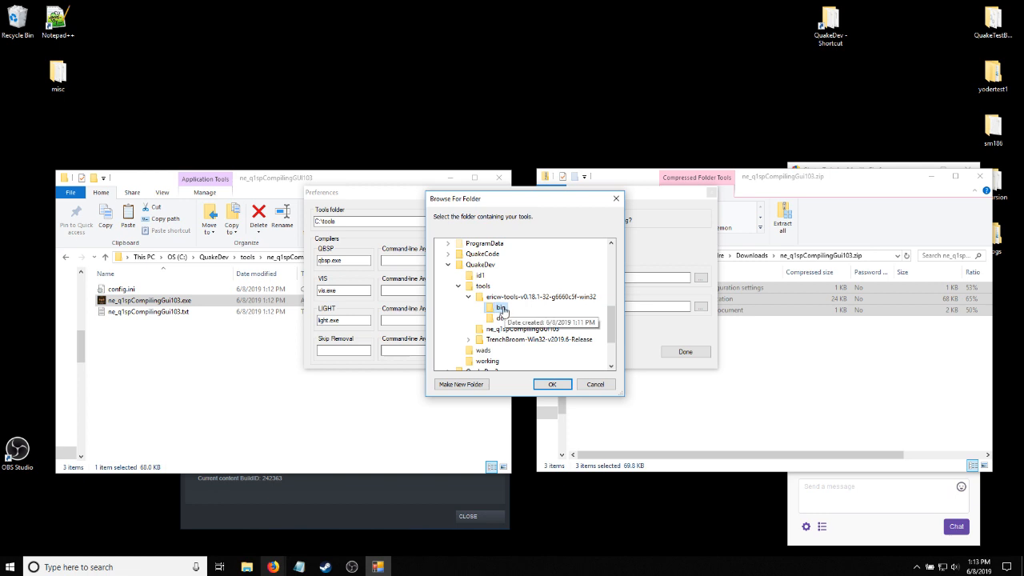
pyautogui.click(551, 384)
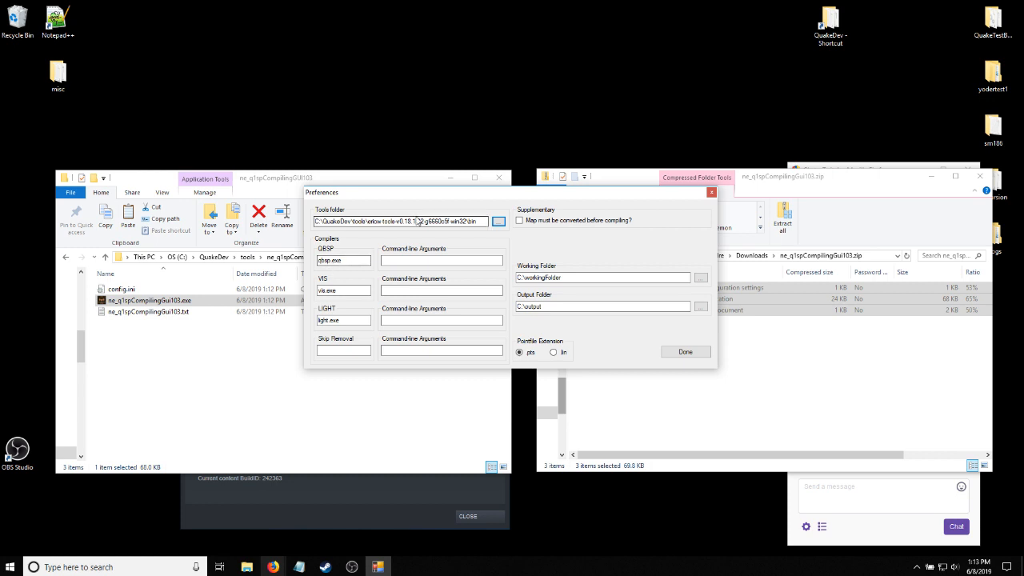
pyautogui.moveTo(346, 261); pyautogui.dragTo(316, 321)
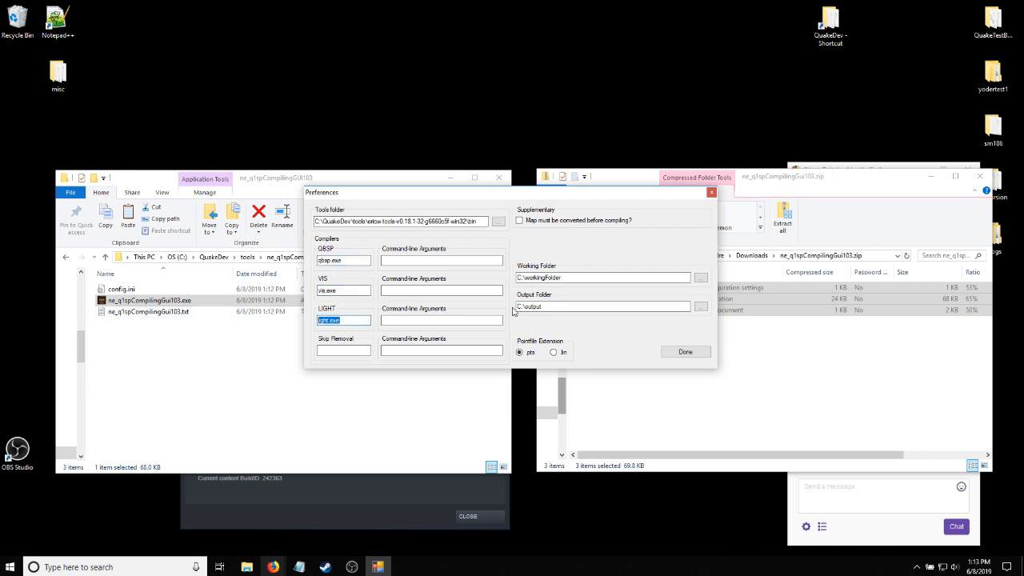
# Set the compiler's working folder to C:\QuakeDev\working
pyautogui.click(699, 279)
pyautogui.click(438, 332)
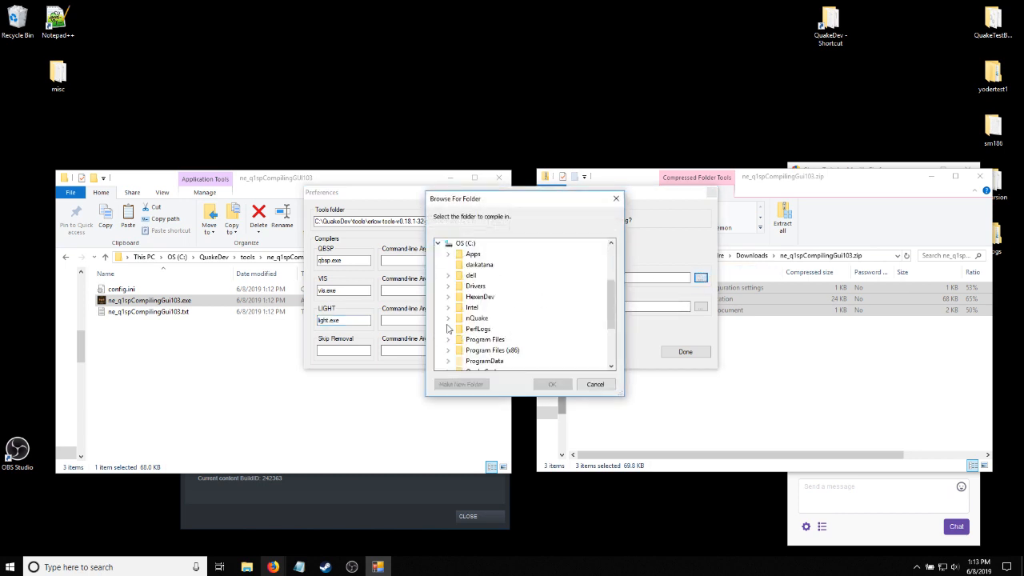
pyautogui.scroll(-3, 449, 329)
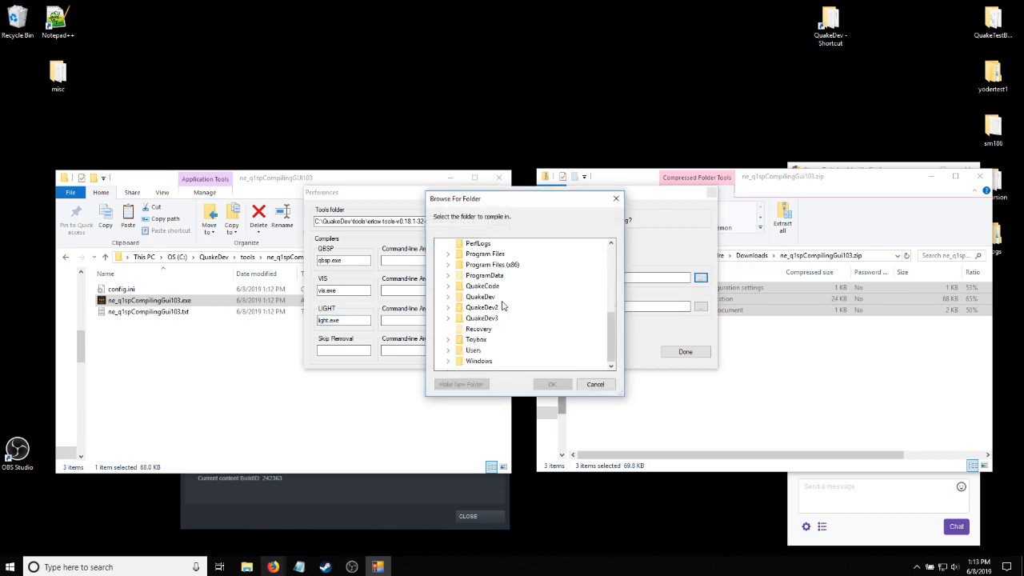
pyautogui.click(449, 297)
pyautogui.click(494, 311)
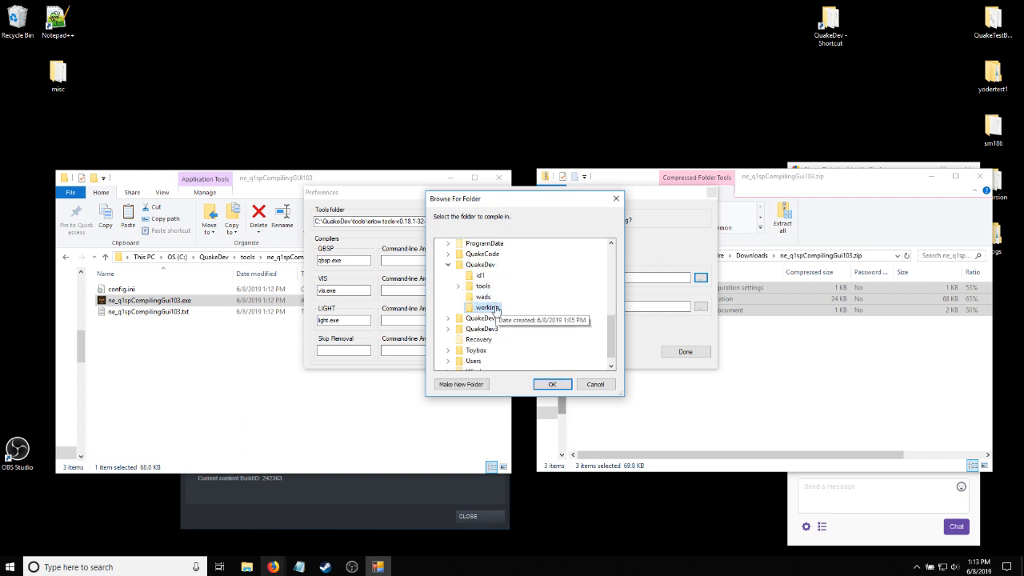
pyautogui.click(553, 386)
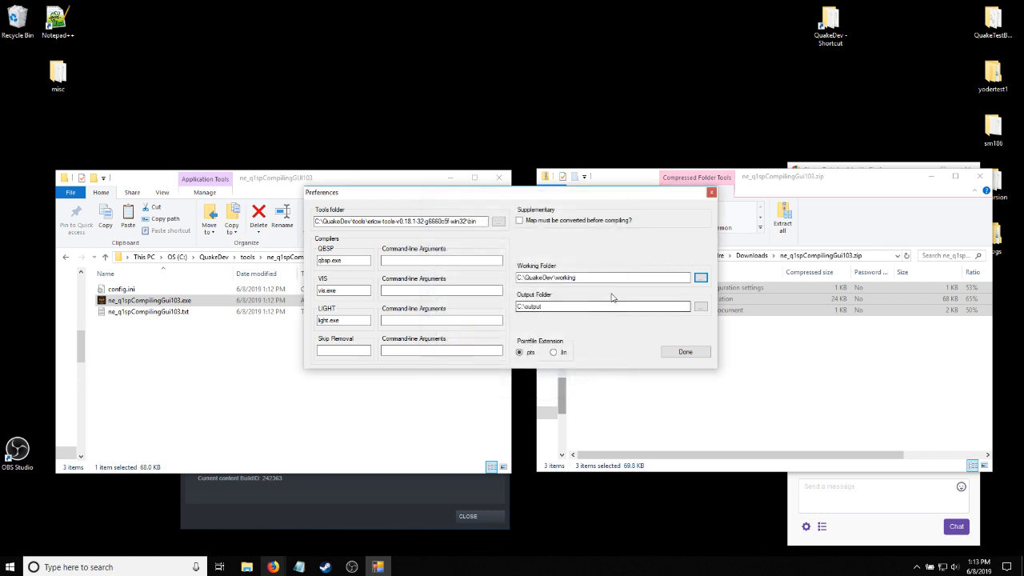
# Create a maps folder inside QuakeDev's id1 folder, set it as the compiler's output folder, and finish the preferences
pyautogui.click(587, 307)
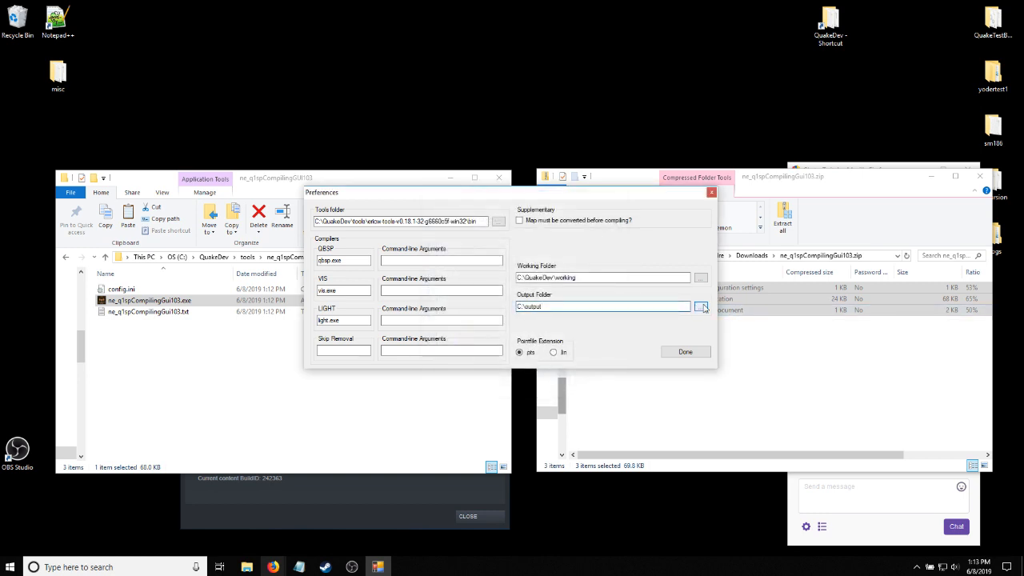
pyautogui.click(701, 308)
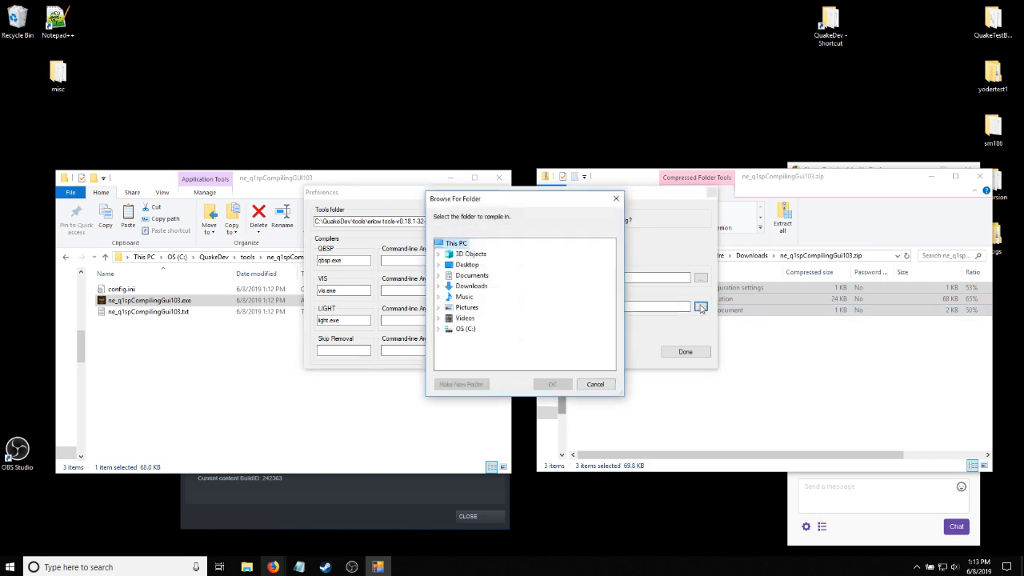
pyautogui.click(439, 328)
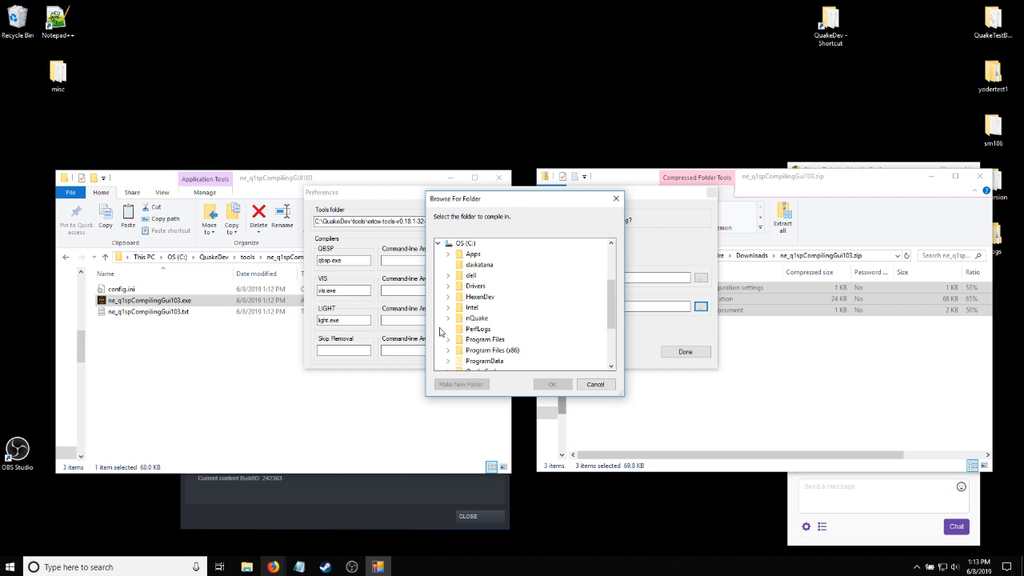
pyautogui.scroll(-2, 444, 330)
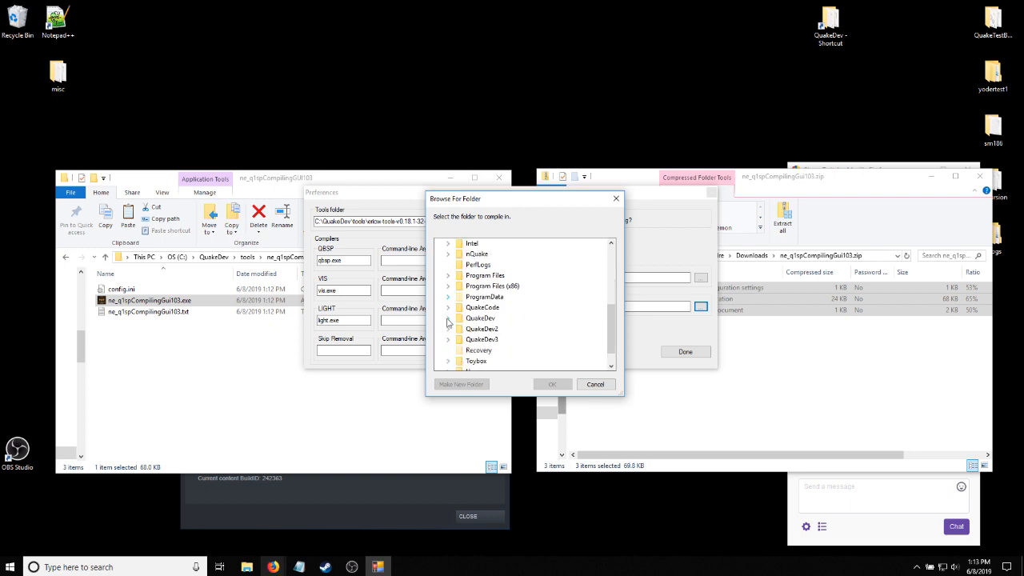
pyautogui.click(448, 319)
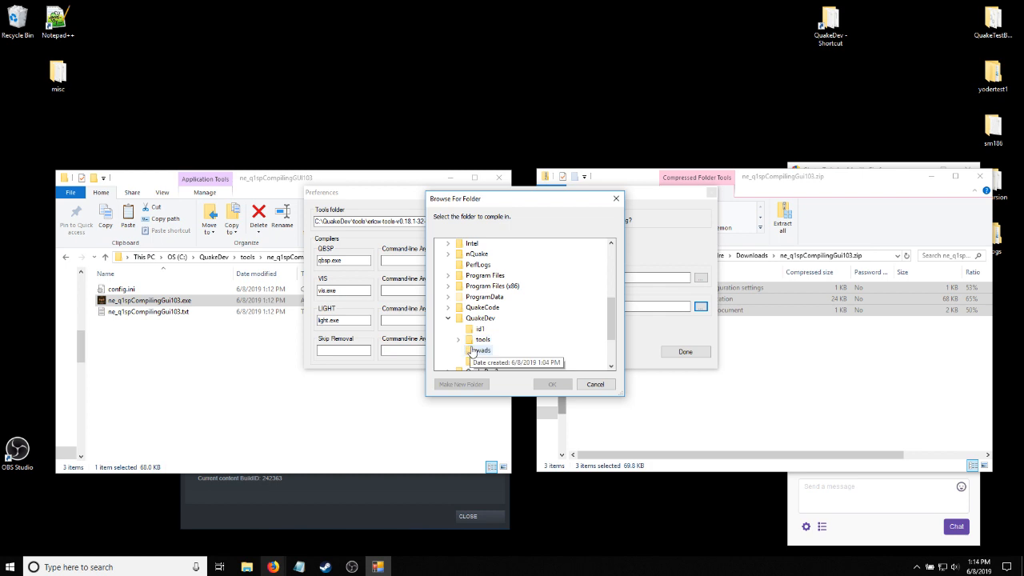
pyautogui.scroll(-1, 470, 352)
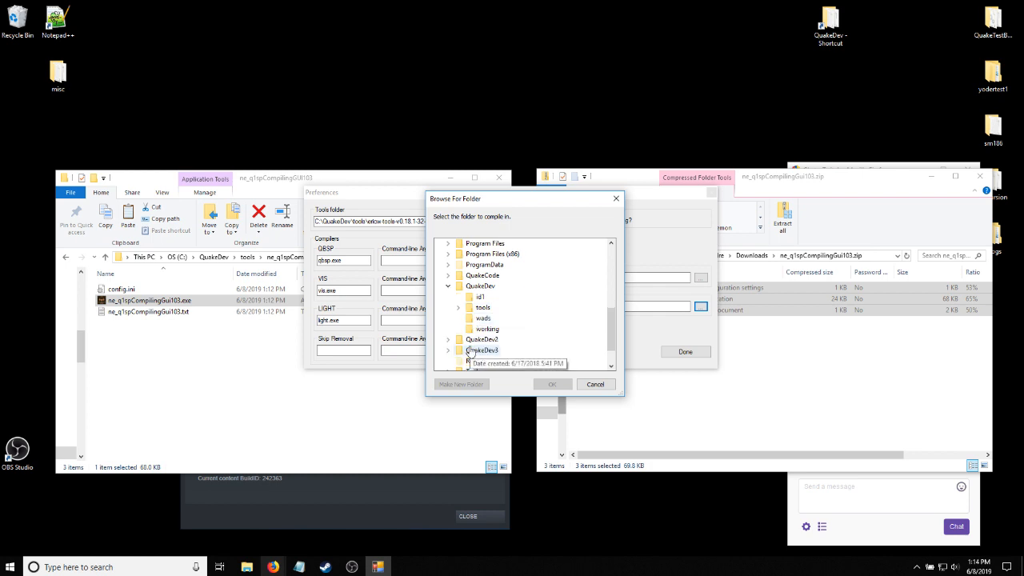
pyautogui.click(483, 297)
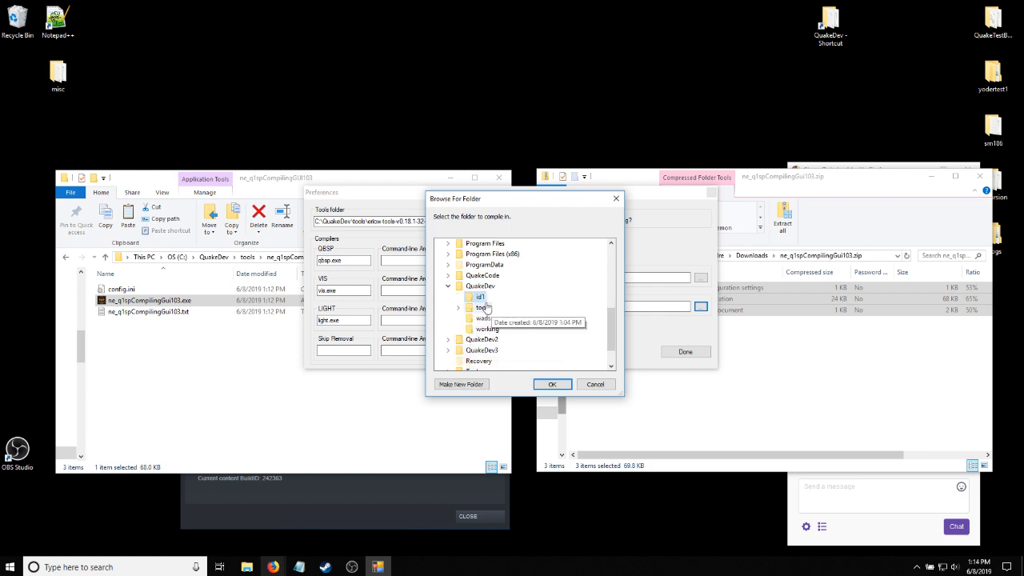
pyautogui.click(466, 385)
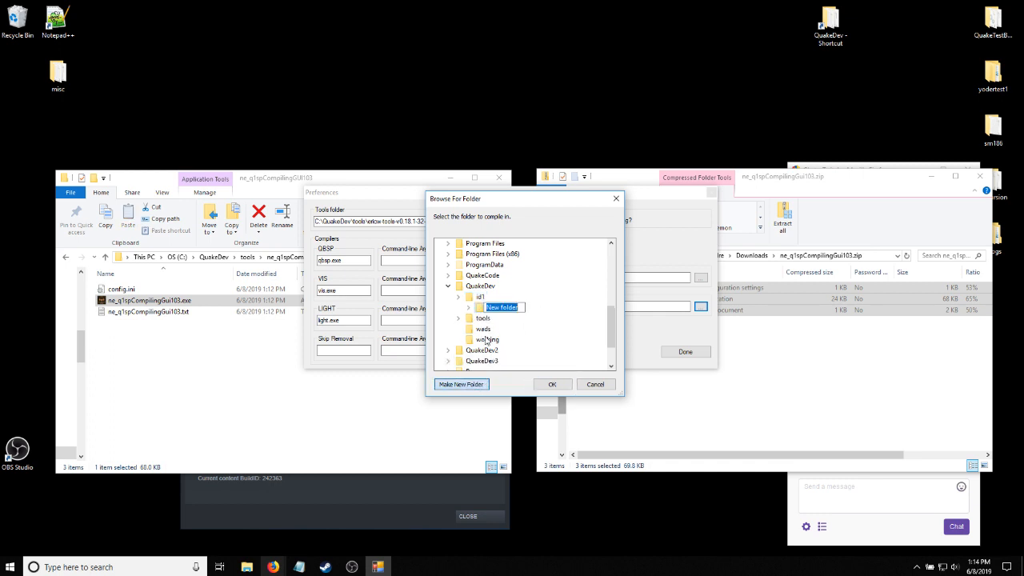
pyautogui.write('maps')
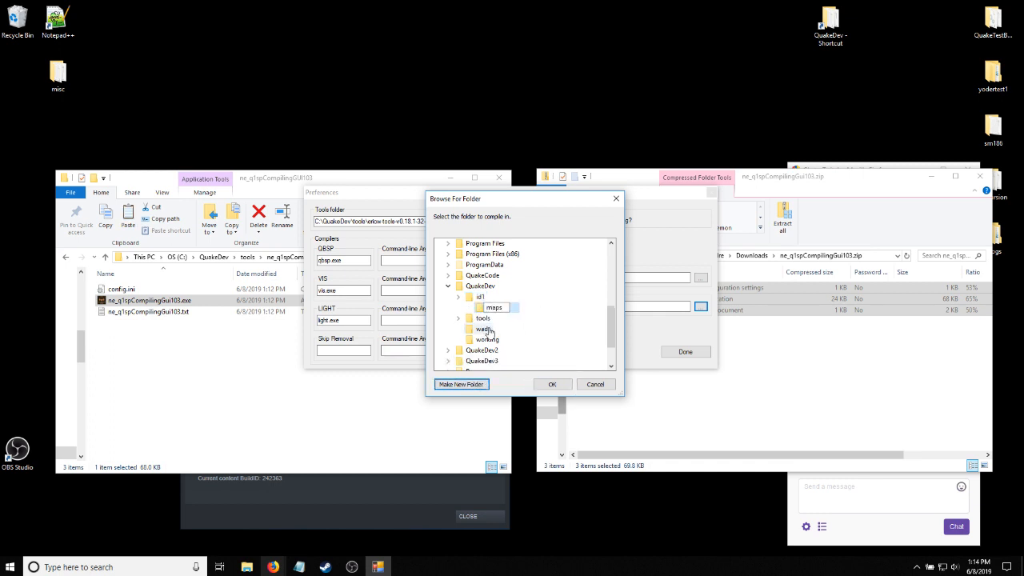
pyautogui.press('Return')
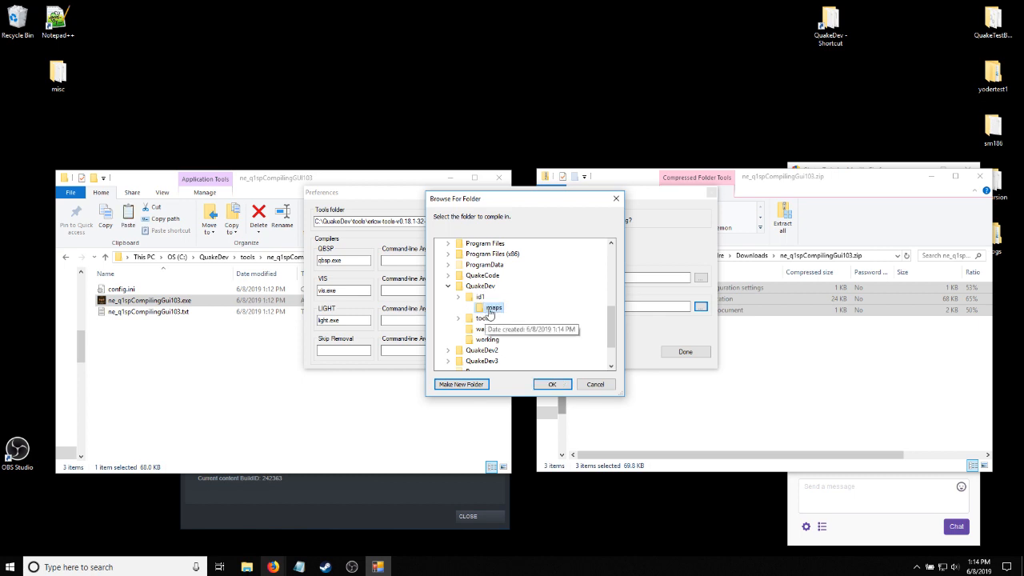
pyautogui.click(552, 384)
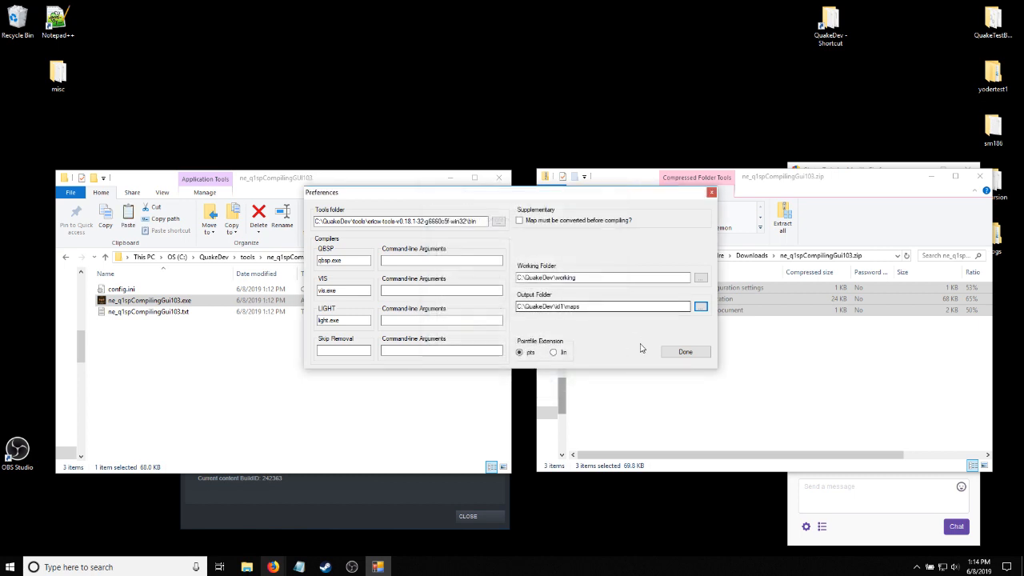
pyautogui.click(688, 352)
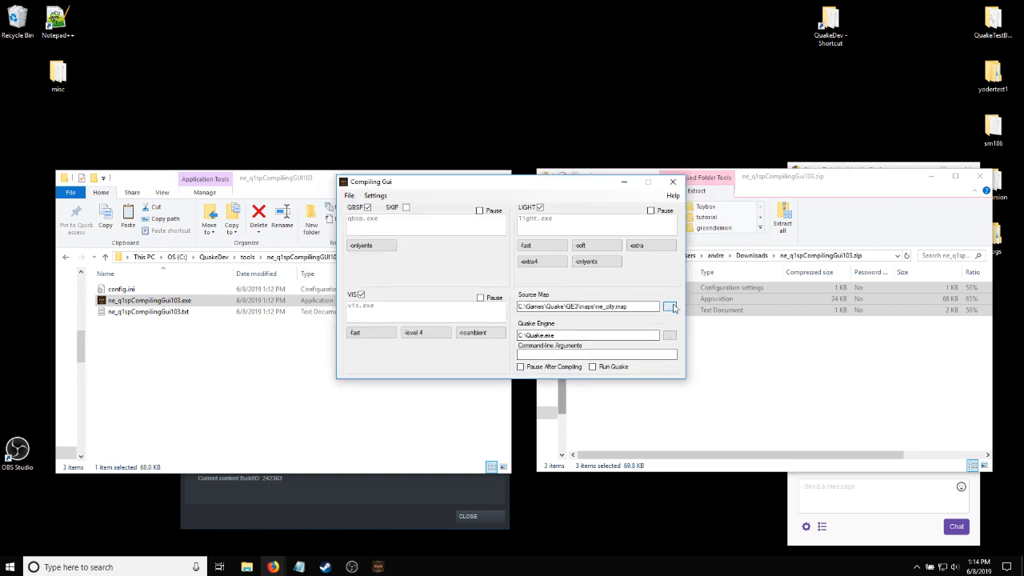
# Set the compiling GUI's Quake engine to quakespasm.exe in the QuakeDev folder
pyautogui.moveTo(634, 305); pyautogui.dragTo(504, 307)
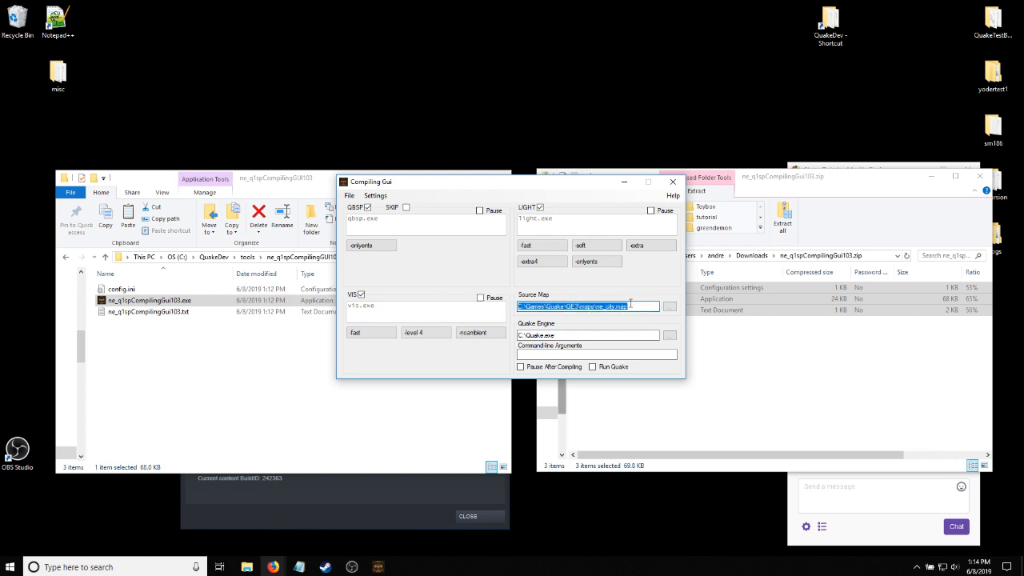
pyautogui.click(584, 334)
pyautogui.moveTo(584, 334); pyautogui.dragTo(543, 331)
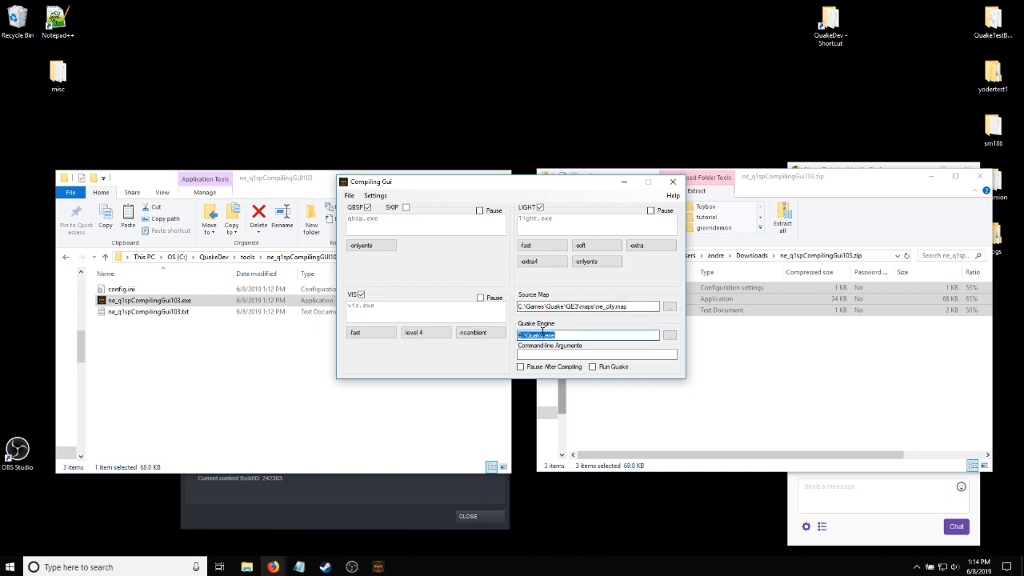
pyautogui.click(669, 334)
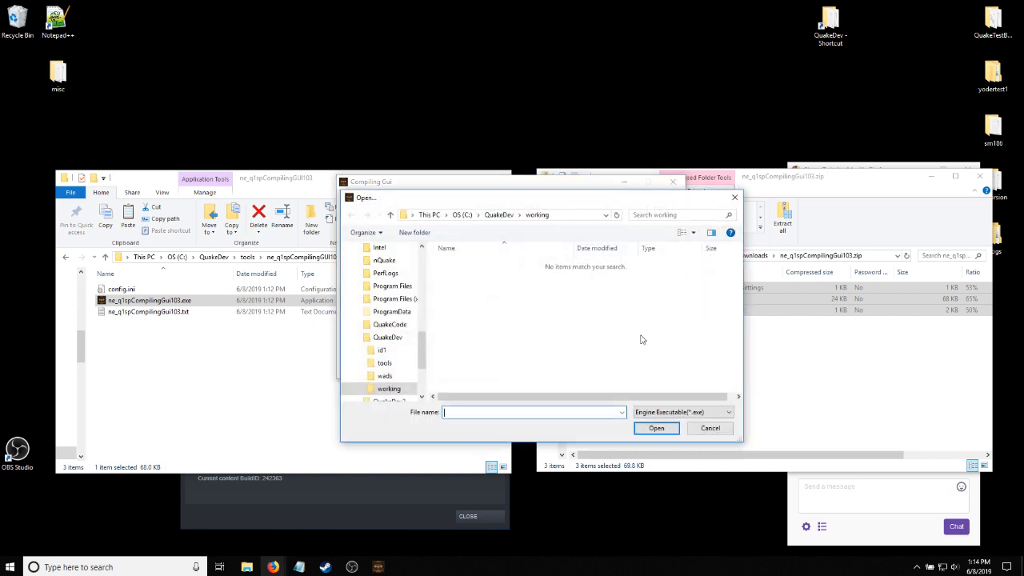
pyautogui.click(499, 215)
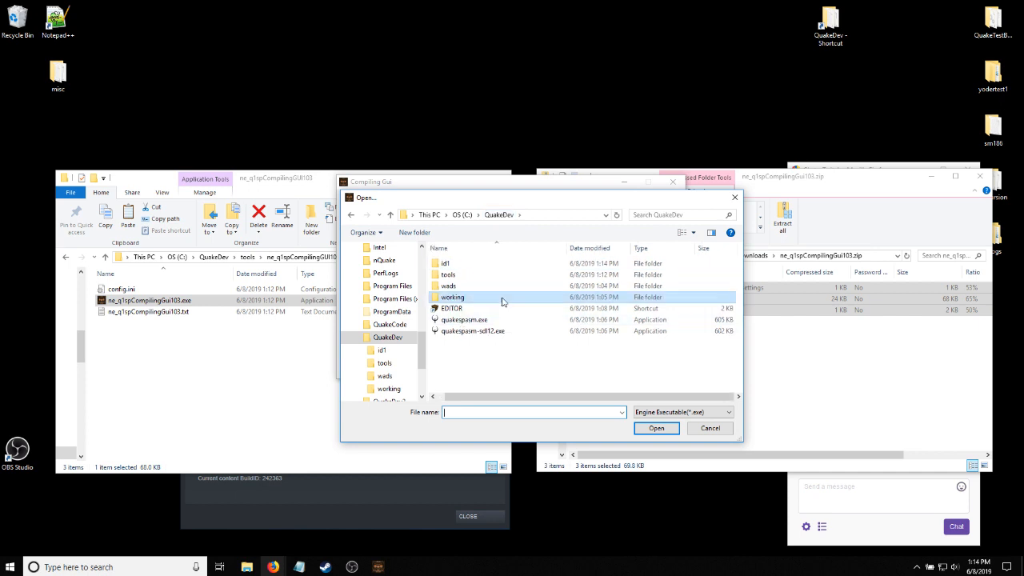
pyautogui.click(472, 321)
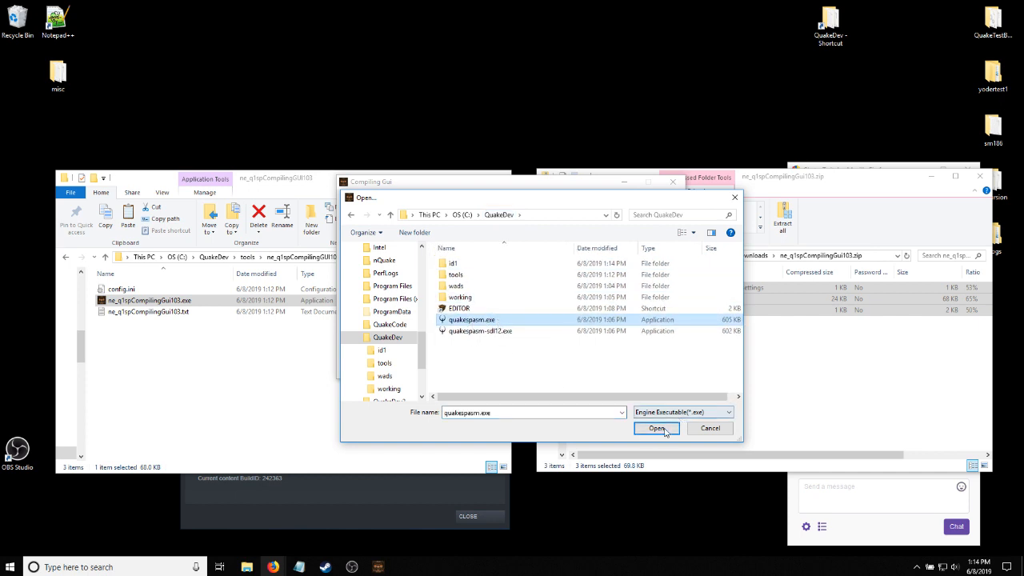
pyautogui.click(657, 428)
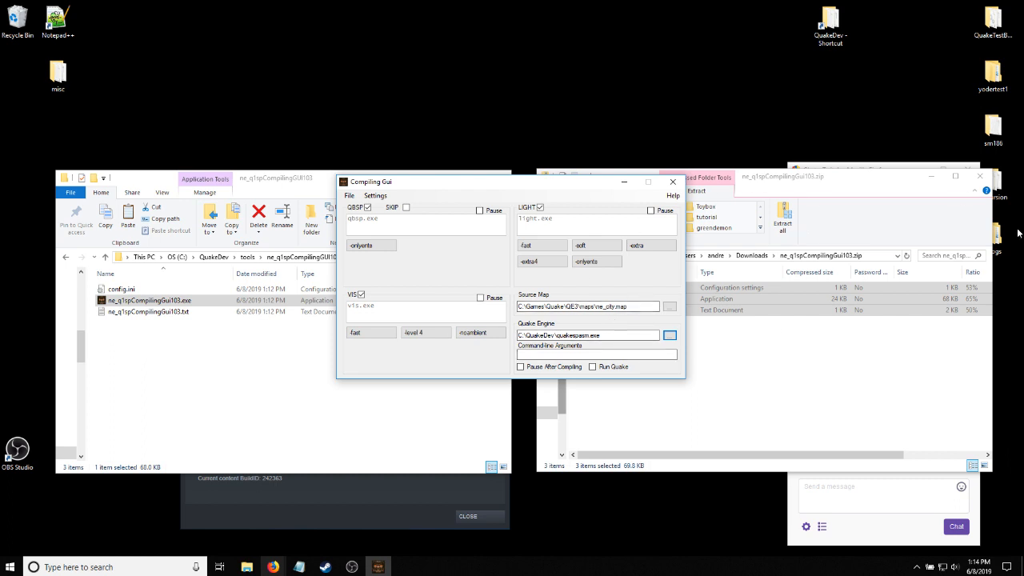
# Create a shortcut to ne_q1spCompilingGui103.exe in its own folder inside QuakeDev's tools
pyautogui.click(780, 379)
pyautogui.click(263, 388)
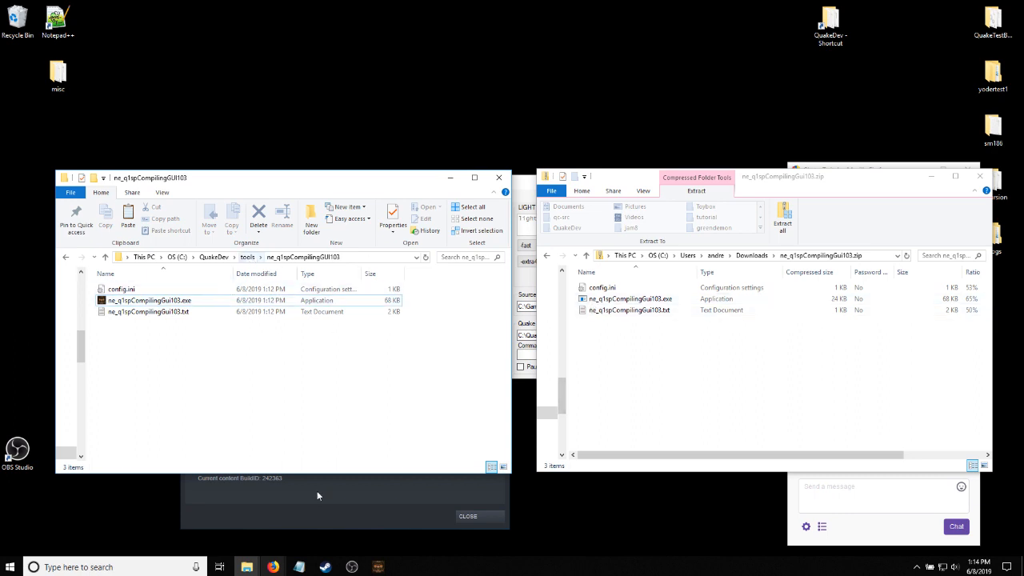
pyautogui.click(248, 257)
pyautogui.click(213, 256)
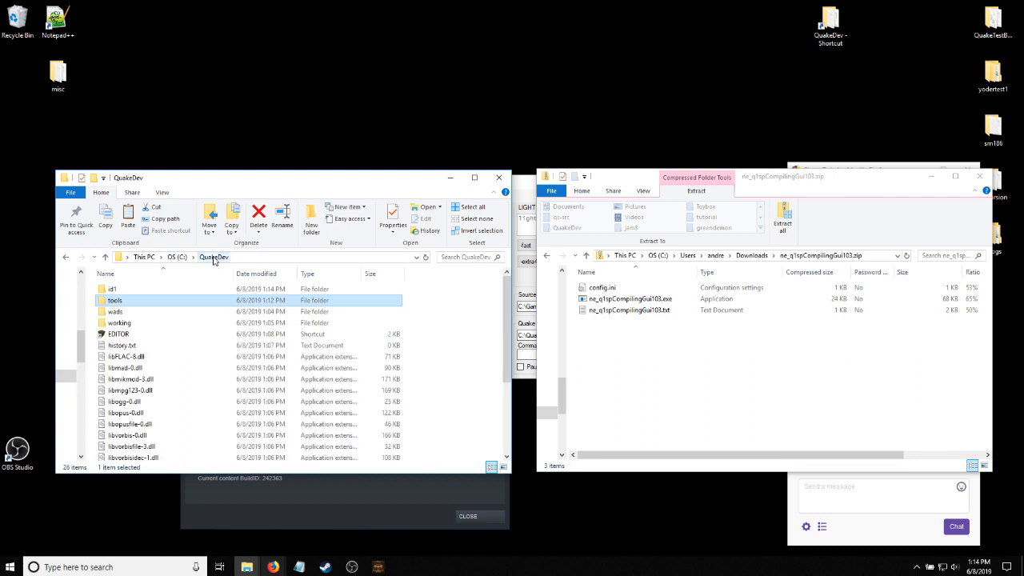
pyautogui.scroll(-1, 200, 320)
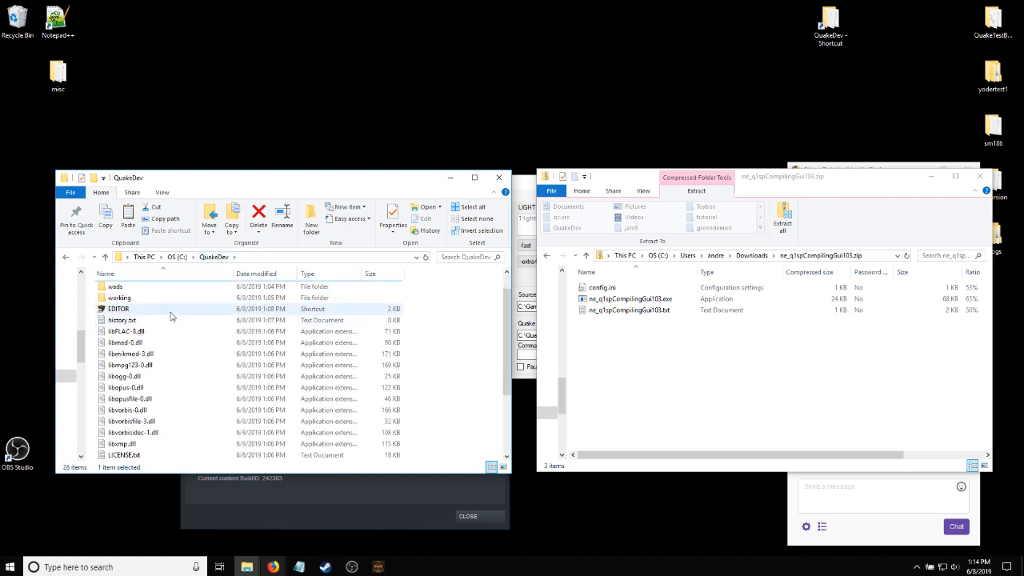
pyautogui.scroll(1, 171, 316)
pyautogui.doubleClick(137, 300)
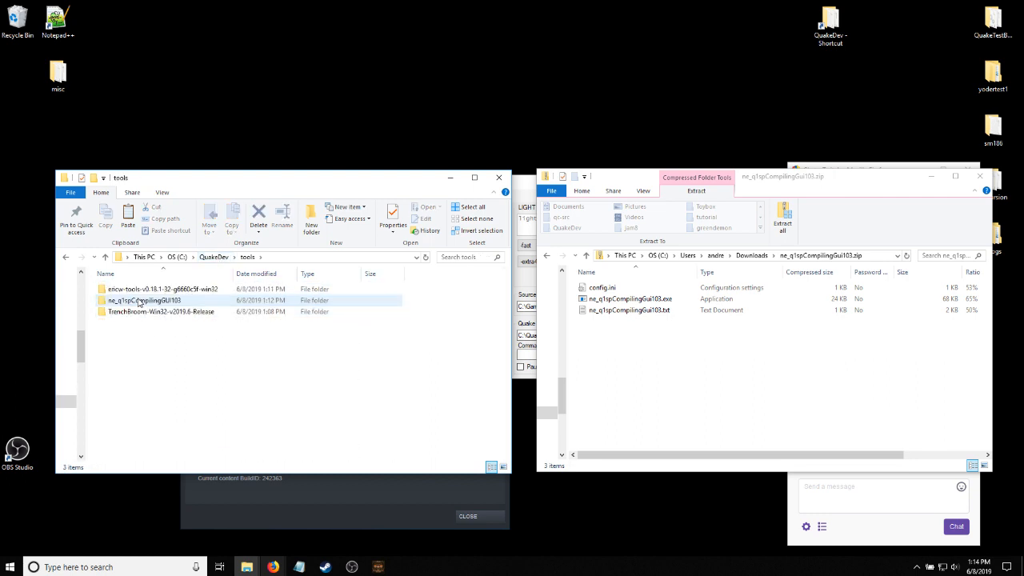
pyautogui.doubleClick(138, 301)
pyautogui.click(137, 305)
pyautogui.rightClick(136, 306)
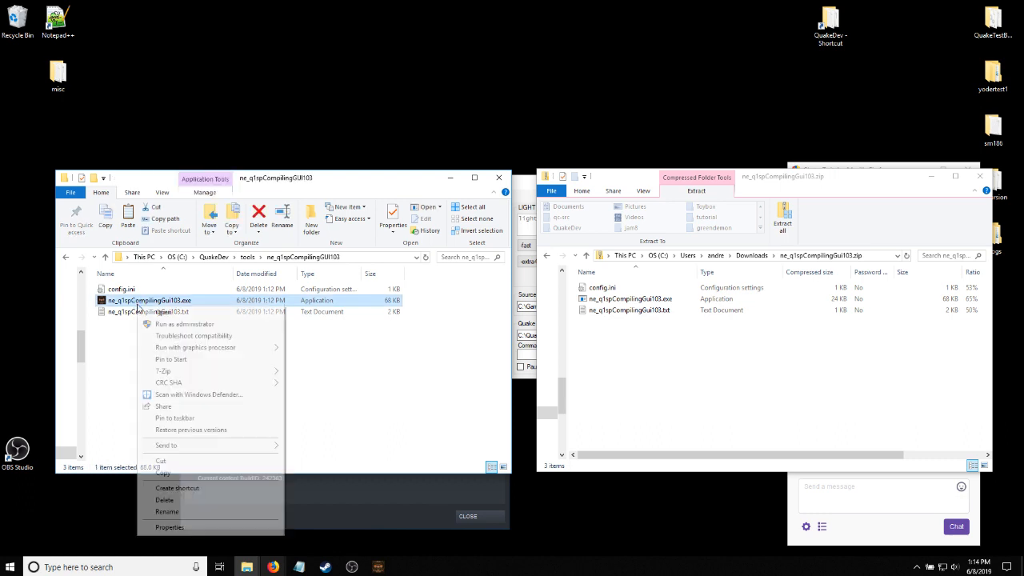
pyautogui.click(176, 488)
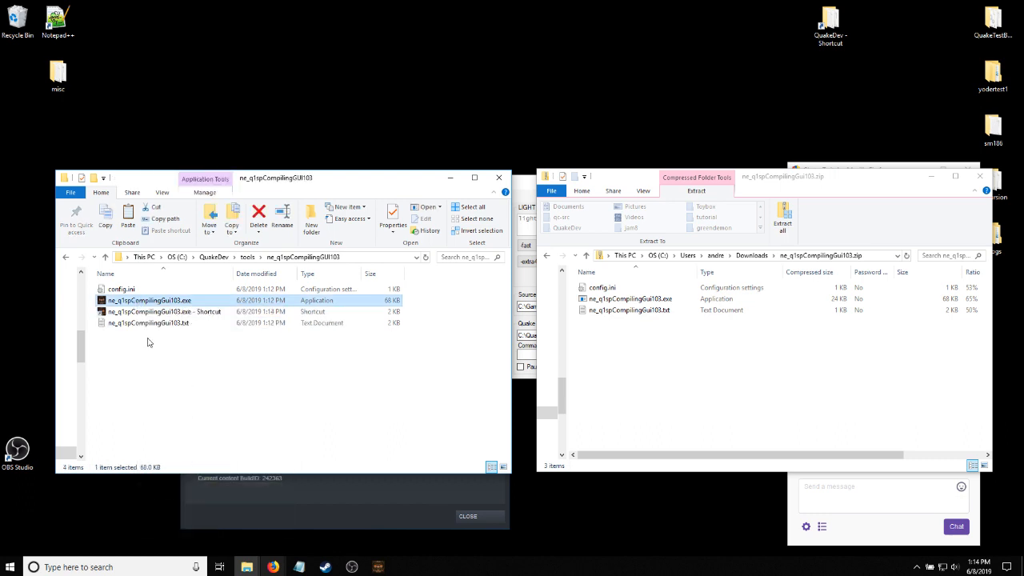
# Rename the new shortcut as COMPILER and move it into the main QuakeDev folder
pyautogui.press('F2')
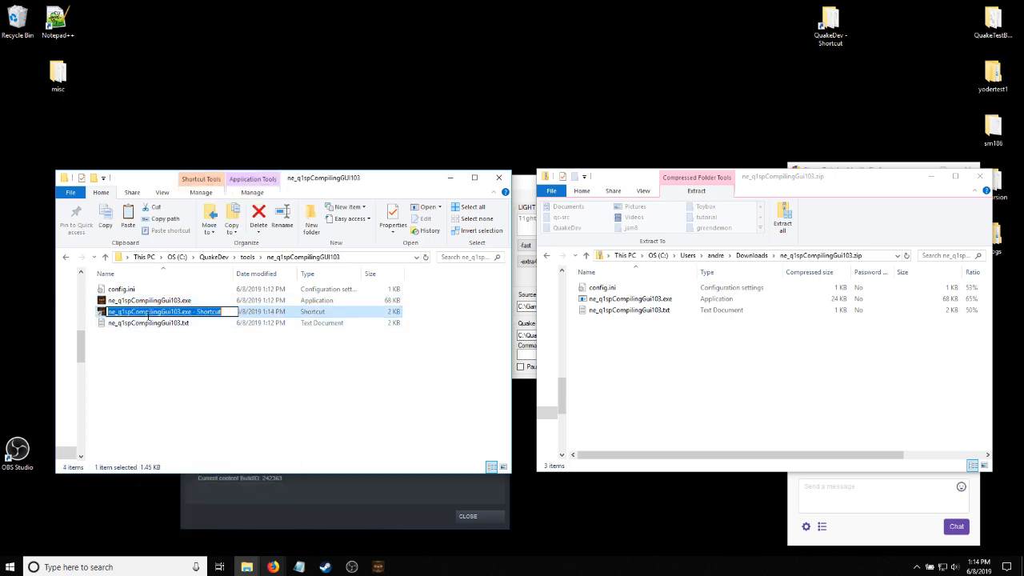
pyautogui.write('cOMPILER')
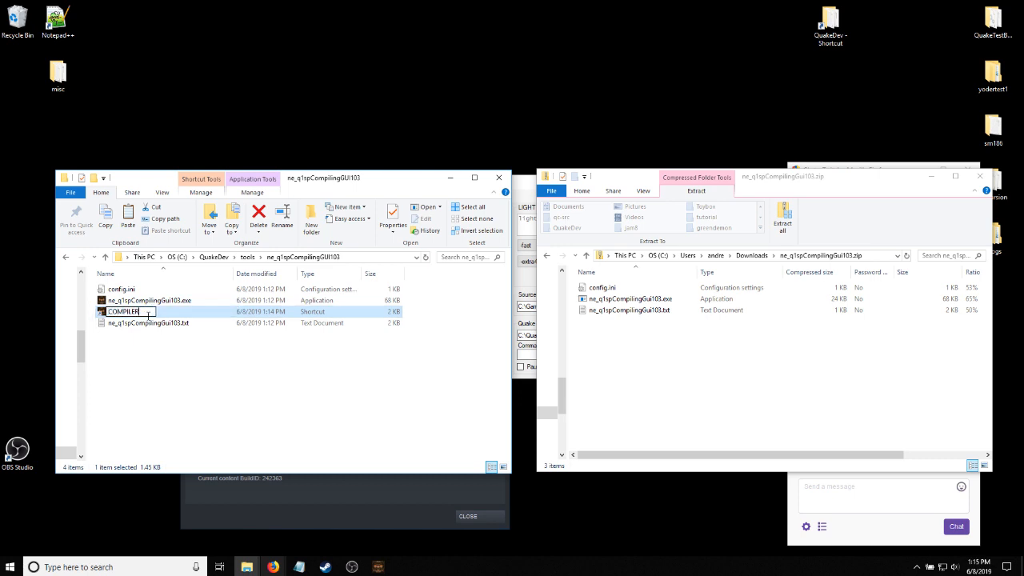
pyautogui.press('Return')
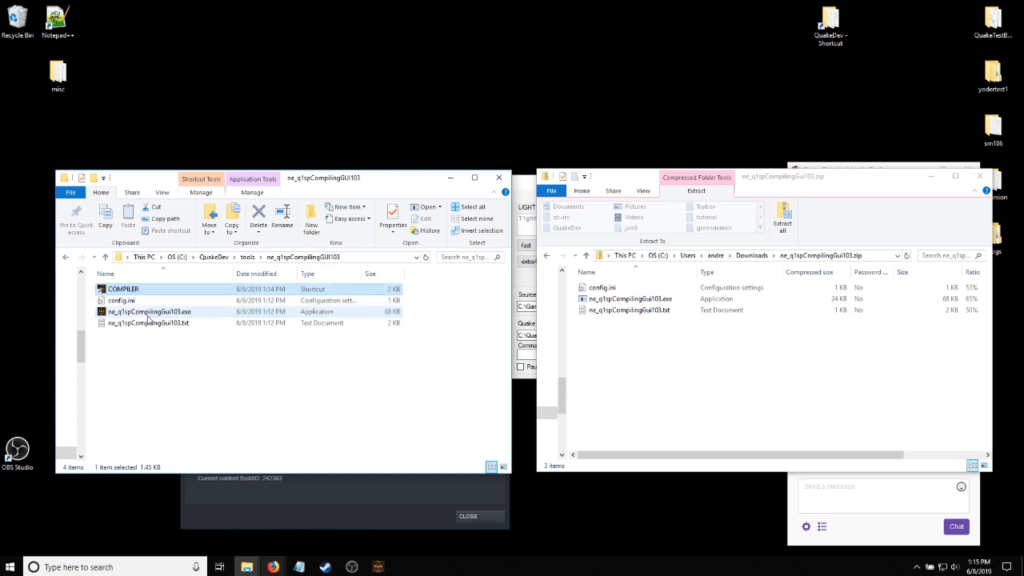
pyautogui.click(214, 256)
pyautogui.click(124, 335)
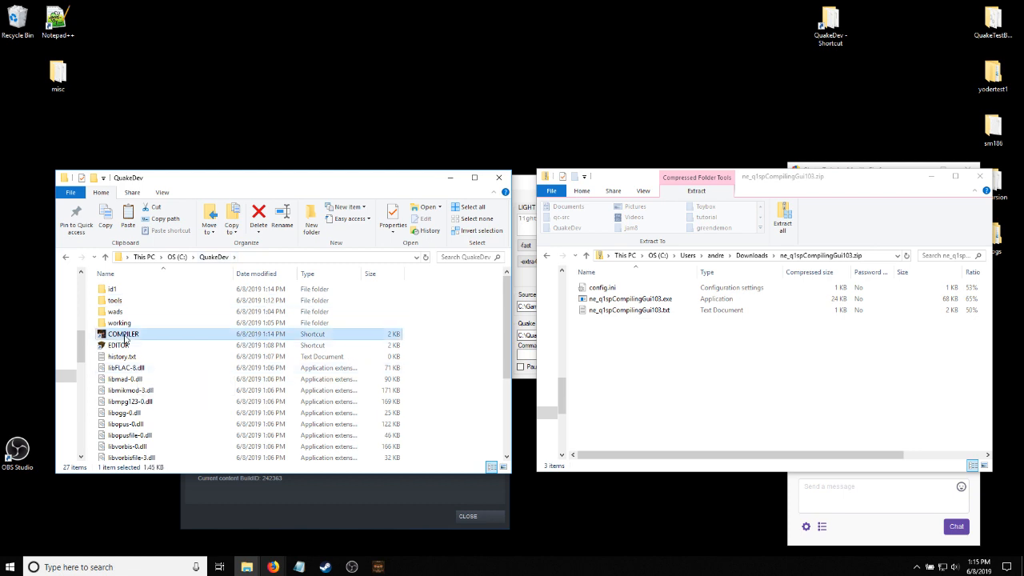
# Close the Quake properties window in Steam and bring the Twitch chat window to the front
pyautogui.click(332, 498)
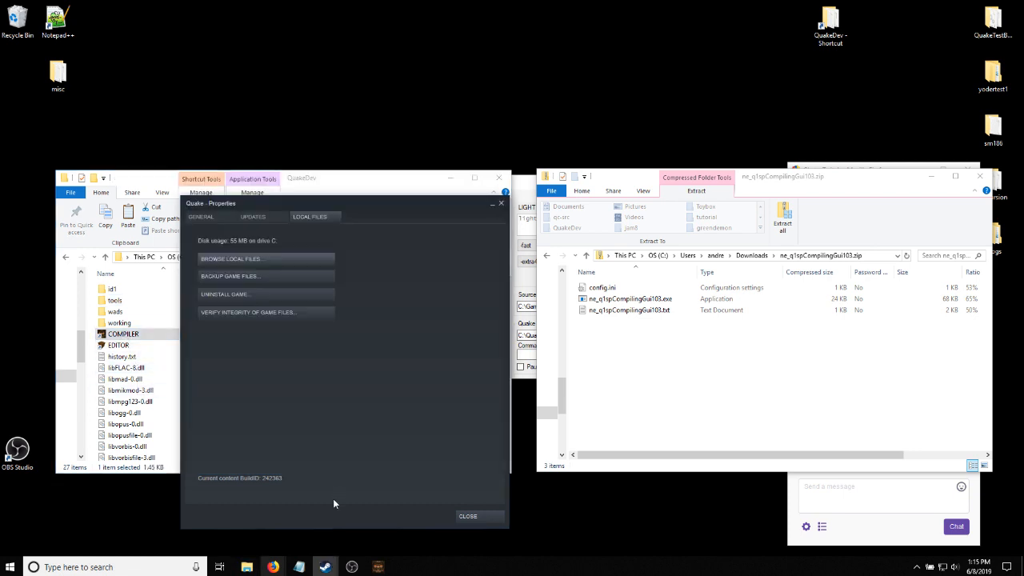
pyautogui.click(466, 517)
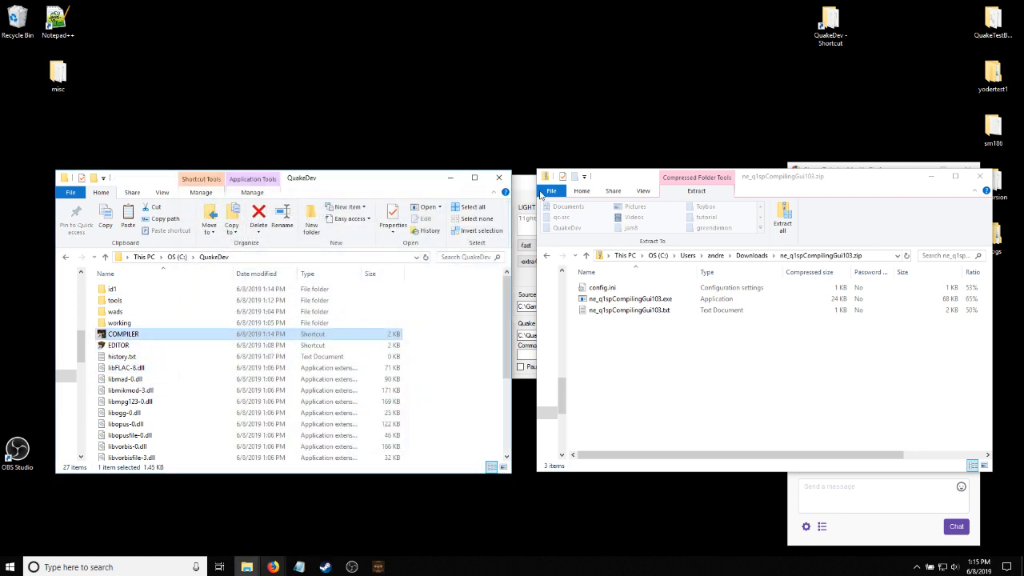
pyautogui.click(886, 507)
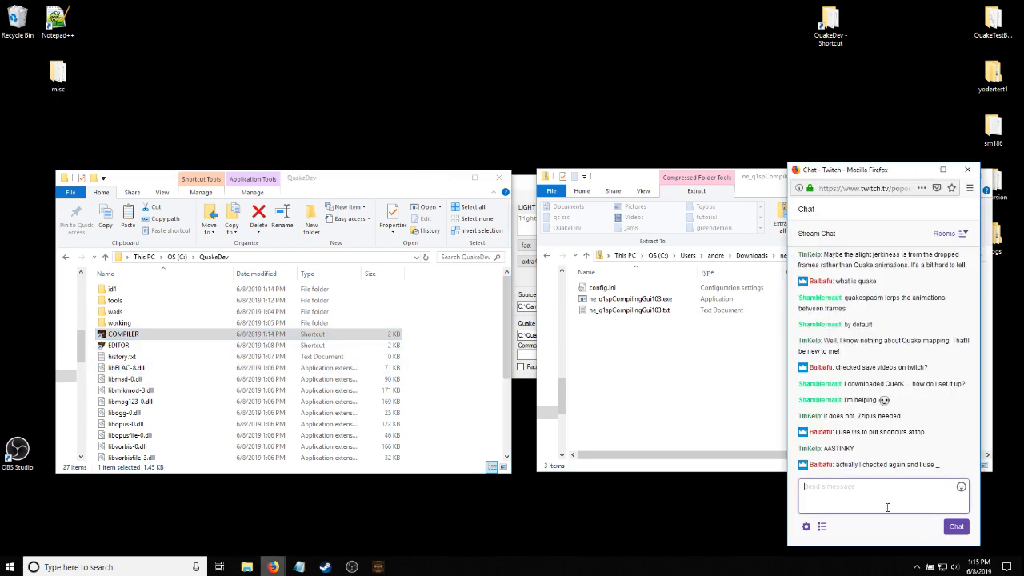
# Open TrenchBroom from the EDITOR shortcut and create a new map for Quake in the Standard map format
pyautogui.doubleClick(129, 347)
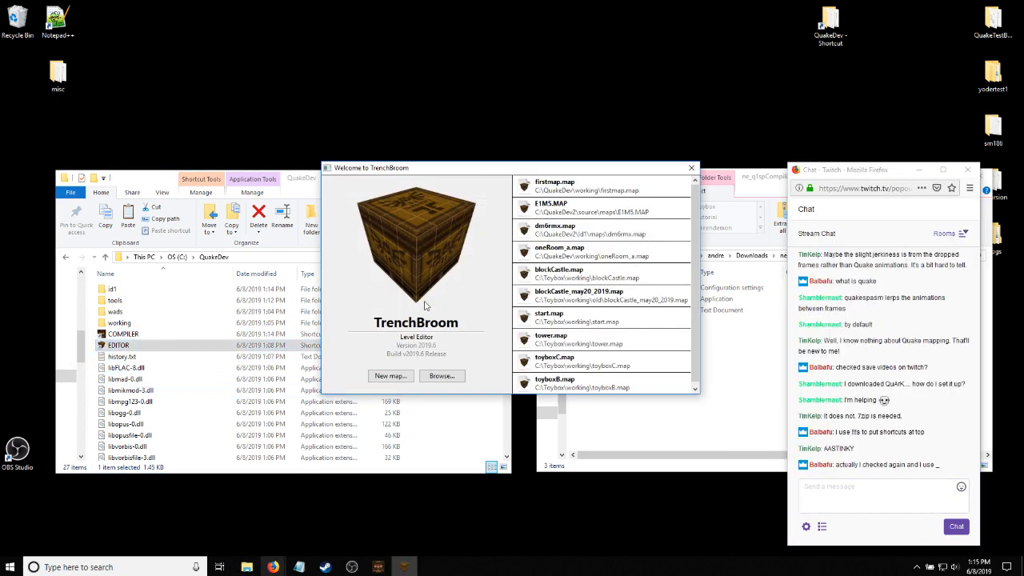
pyautogui.click(391, 376)
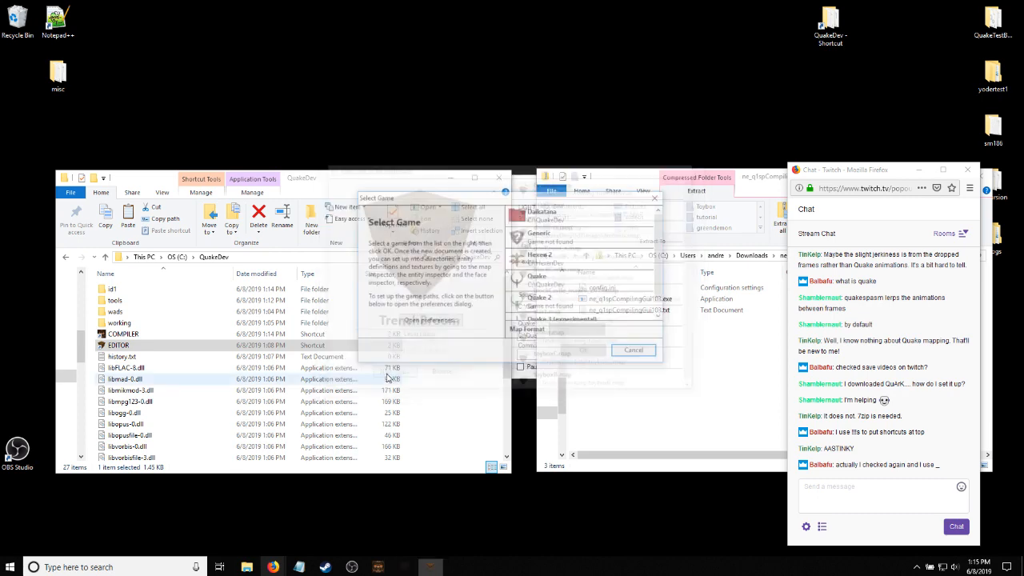
pyautogui.click(547, 285)
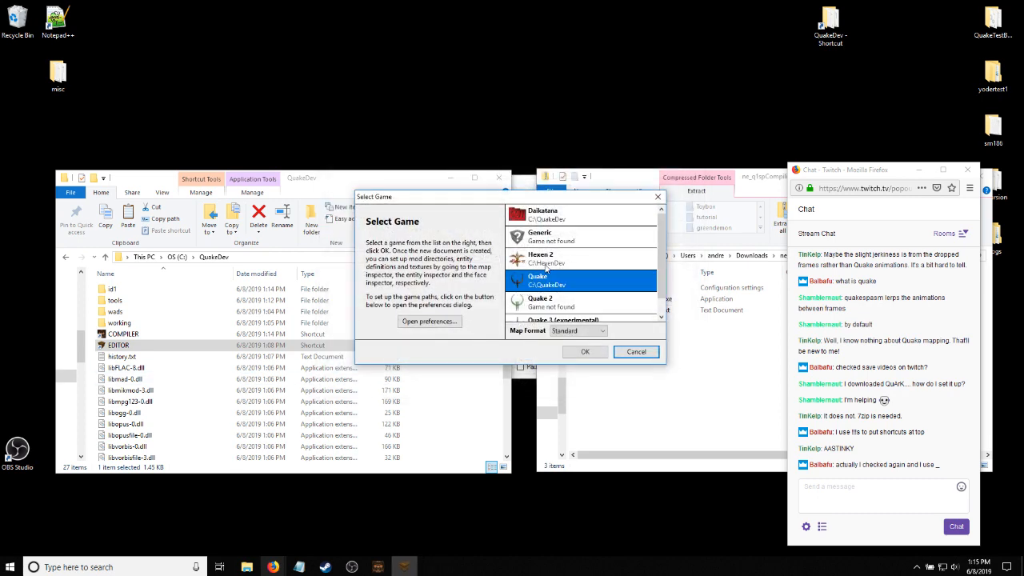
pyautogui.click(585, 332)
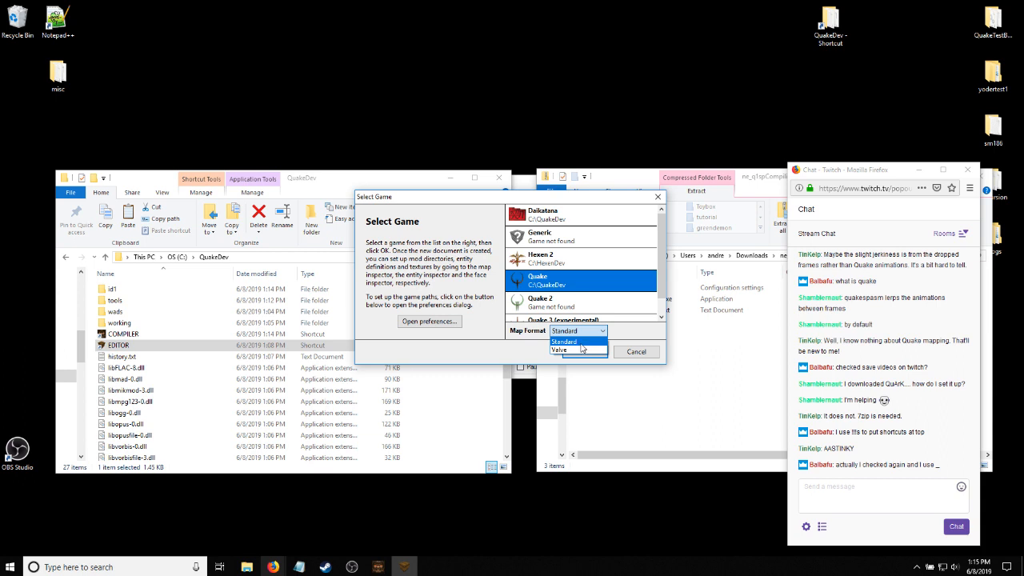
pyautogui.click(580, 342)
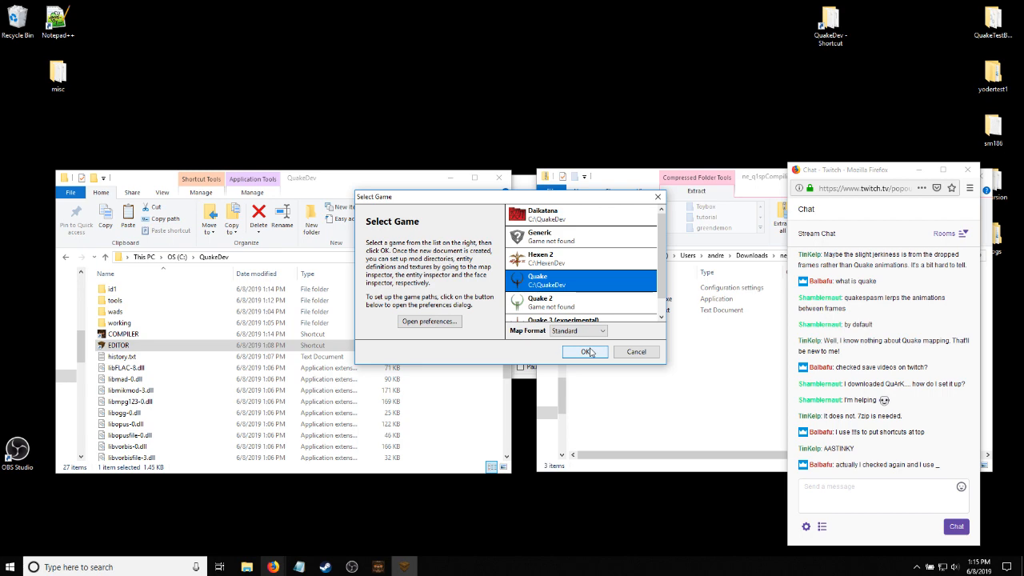
pyautogui.click(585, 353)
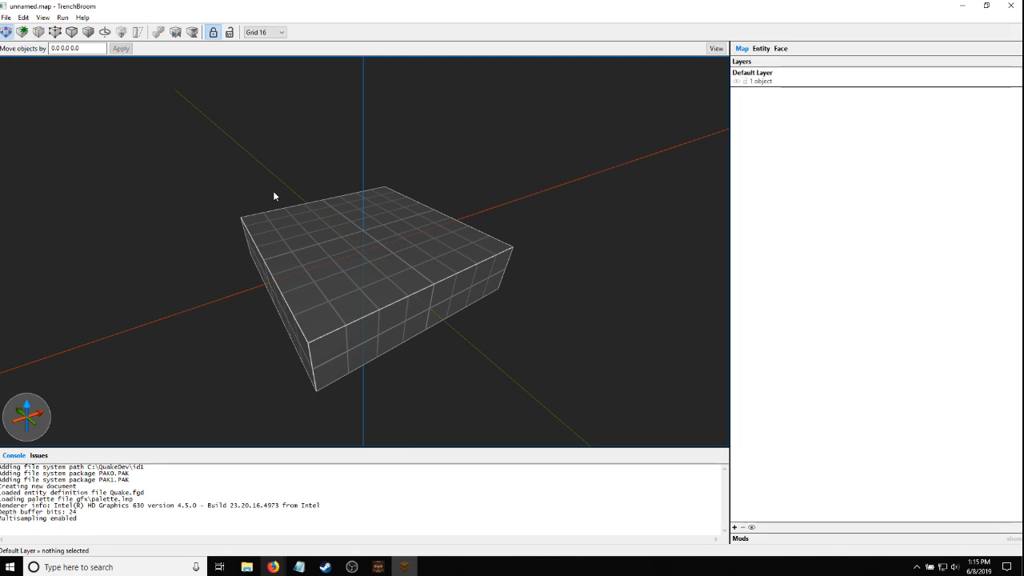
# Select the default brush and examine it from several distances and viewing angles
pyautogui.scroll(-2, 280, 192)
pyautogui.click(287, 193)
pyautogui.scroll(-5, 416, 239)
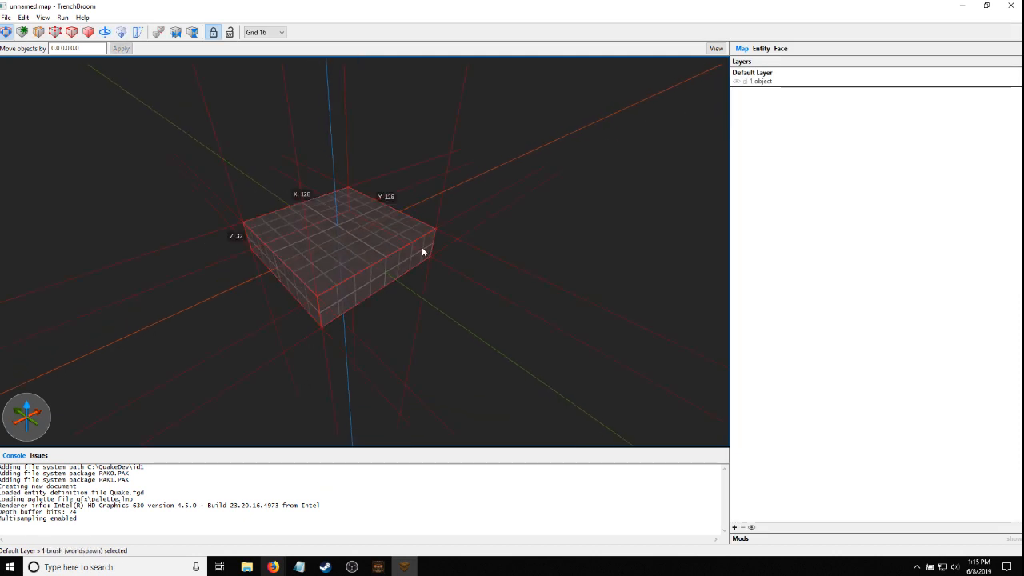
pyautogui.moveTo(407, 234)
pyautogui.mouseDown(button='right')
pyautogui.moveTo(443, 227)
pyautogui.moveTo(495, 240)
pyautogui.mouseUp(button='right')
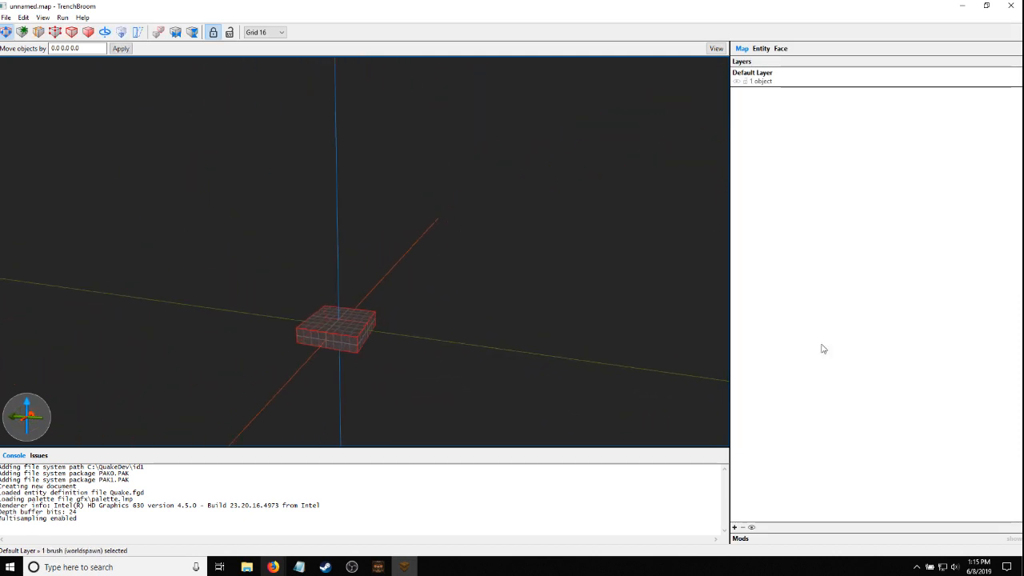
pyautogui.moveTo(525, 187)
pyautogui.mouseDown(button='right')
pyautogui.moveTo(425, 288)
pyautogui.moveTo(430, 272)
pyautogui.moveTo(541, 258)
pyautogui.moveTo(494, 243)
pyautogui.moveTo(510, 320)
pyautogui.moveTo(498, 315)
pyautogui.mouseUp(button='right')
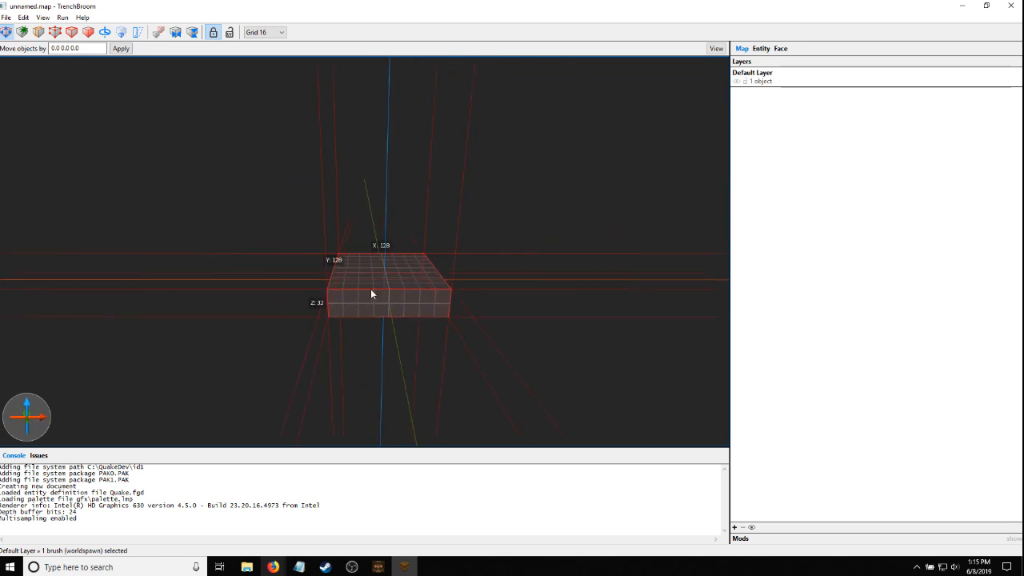
pyautogui.moveTo(346, 292)
pyautogui.mouseDown(button='right')
pyautogui.moveTo(423, 283)
pyautogui.moveTo(416, 277)
pyautogui.mouseUp(button='right')
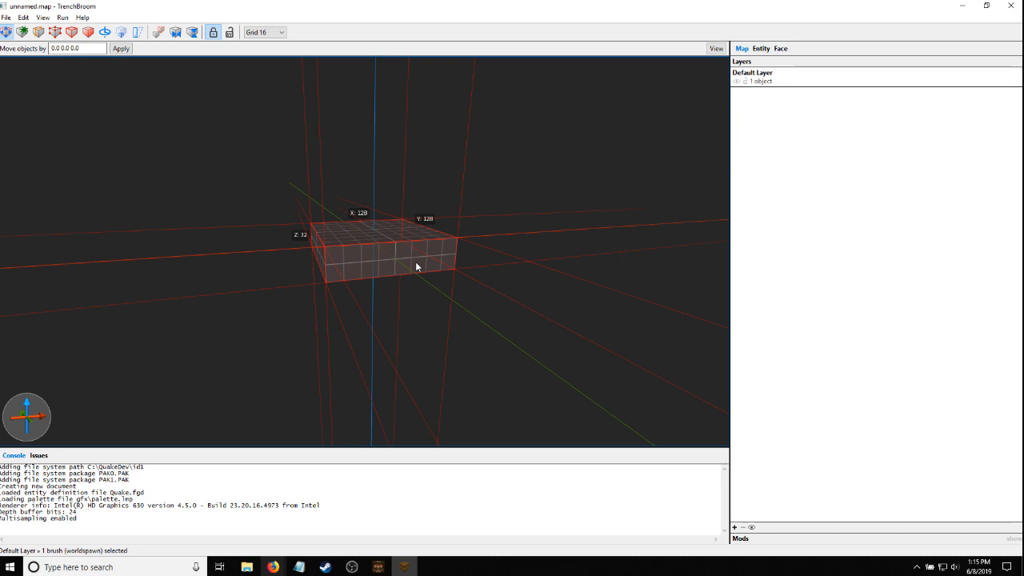
pyautogui.moveTo(416, 264); pyautogui.dragTo(472, 269, button='right')
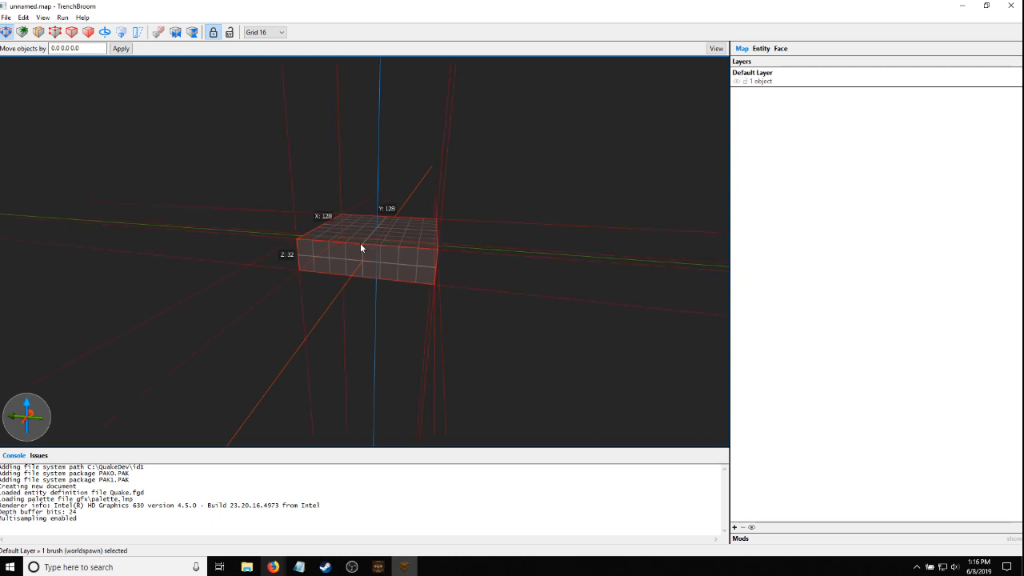
pyautogui.moveTo(361, 245); pyautogui.dragTo(293, 247, button='right')
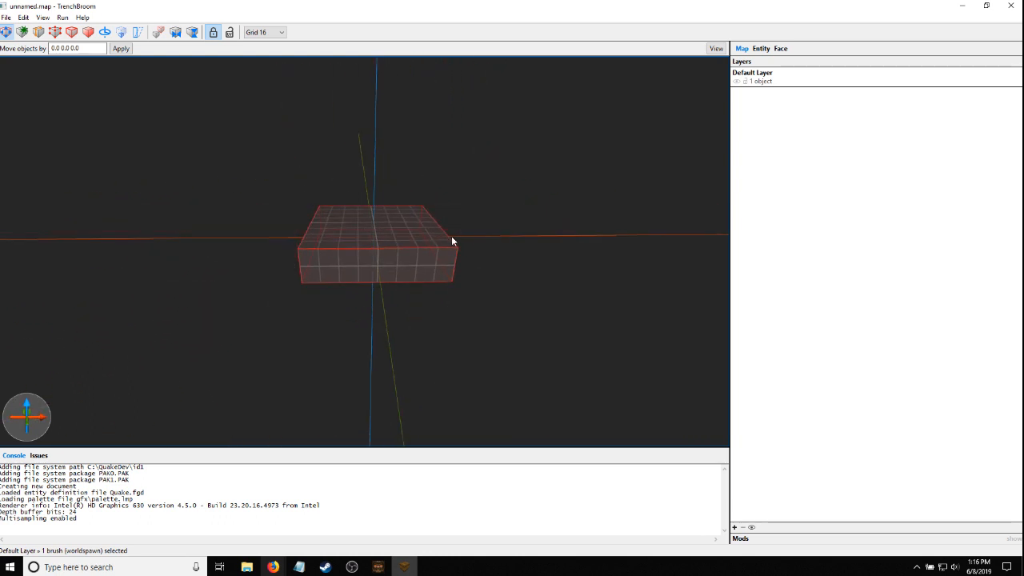
# Lower the default brush by one grid step and slide it horizontally until one top corner sits at the world origin
pyautogui.press('pagedown')
pyautogui.moveTo(428, 255); pyautogui.dragTo(446, 281, button='right')
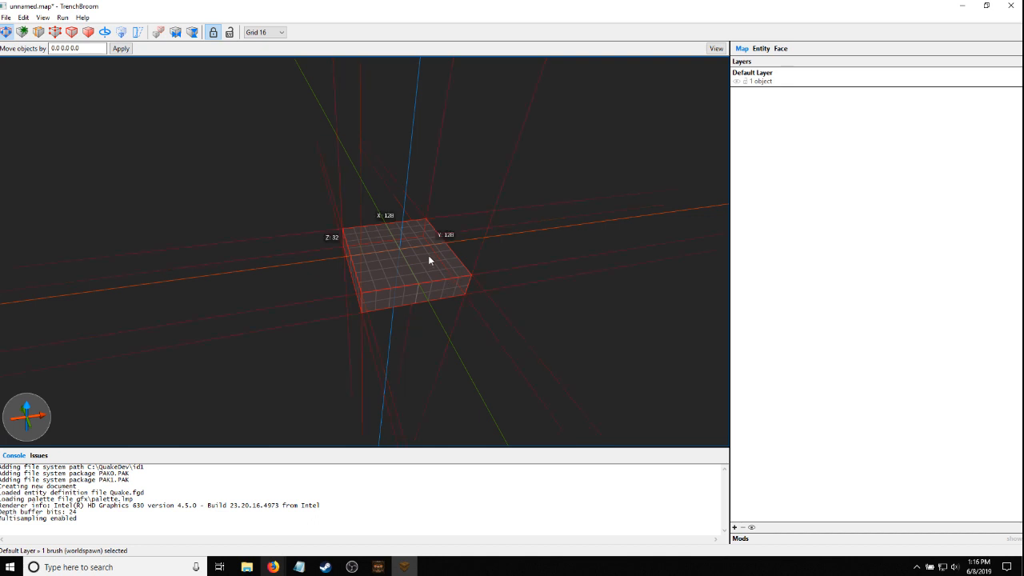
pyautogui.moveTo(422, 260); pyautogui.dragTo(401, 291)
pyautogui.moveTo(401, 291); pyautogui.dragTo(410, 279, button='right')
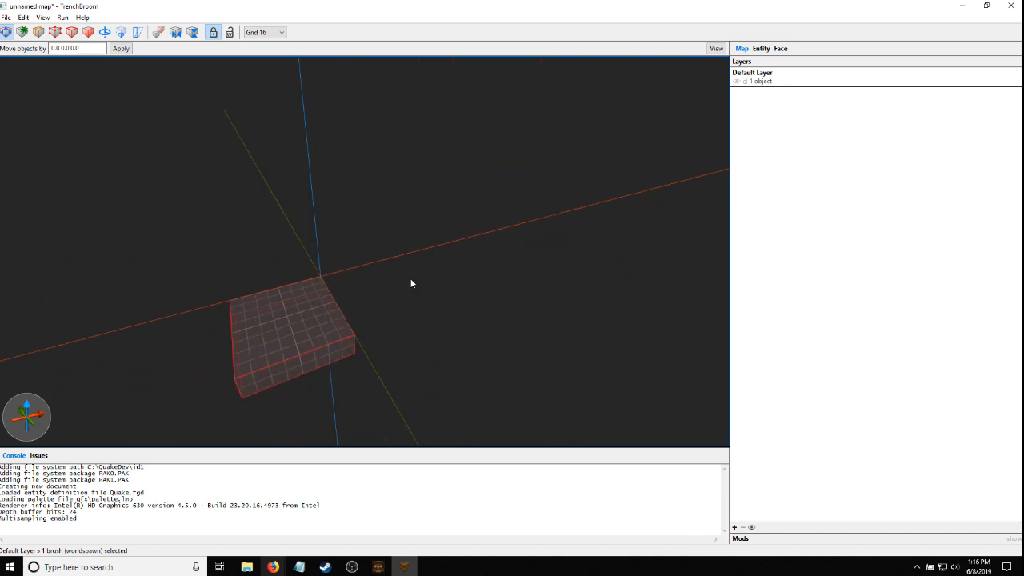
pyautogui.moveTo(546, 276); pyautogui.dragTo(445, 286, button='right')
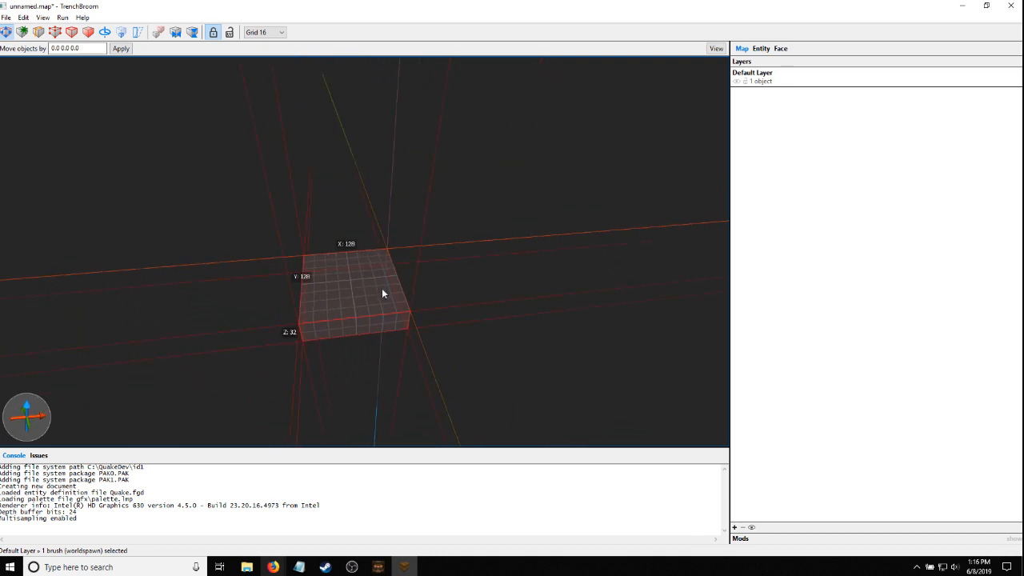
pyautogui.moveTo(357, 288)
pyautogui.mouseDown()
pyautogui.moveTo(391, 250)
pyautogui.moveTo(429, 266)
pyautogui.mouseUp()
pyautogui.moveTo(427, 265)
pyautogui.mouseDown(button='right')
pyautogui.moveTo(394, 265)
pyautogui.moveTo(389, 248)
pyautogui.moveTo(363, 270)
pyautogui.mouseUp(button='right')
pyautogui.moveTo(364, 273)
pyautogui.mouseDown()
pyautogui.moveTo(393, 263)
pyautogui.moveTo(361, 299)
pyautogui.moveTo(356, 290)
pyautogui.mouseUp()
pyautogui.moveTo(387, 277); pyautogui.dragTo(385, 265, button='right')
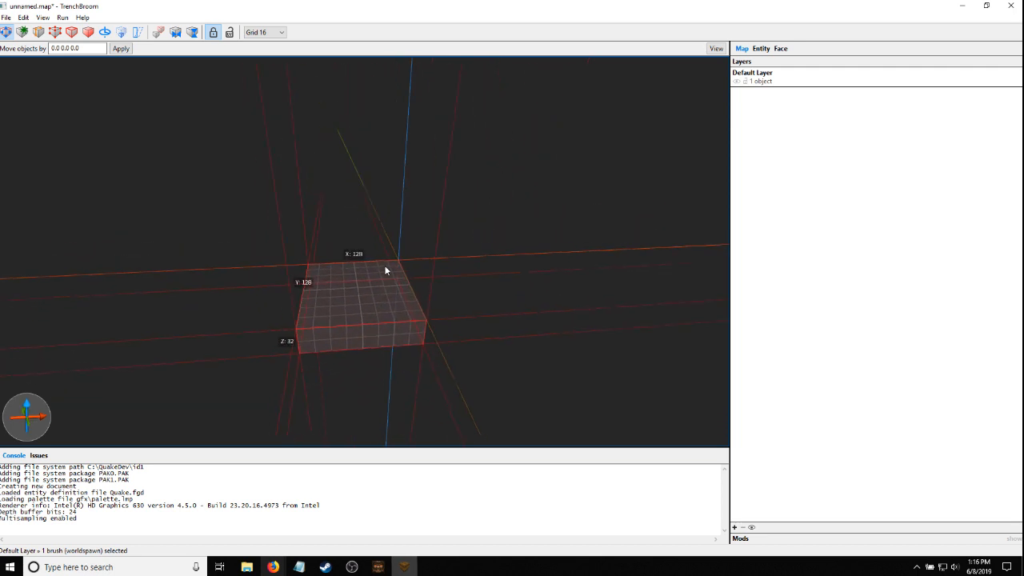
# Orbit around the brush to examine its top and side faces
pyautogui.moveTo(366, 315)
pyautogui.keyDown('alt'); pyautogui.mouseDown()
pyautogui.moveTo(363, 245)
pyautogui.moveTo(350, 350)
pyautogui.moveTo(357, 314)
pyautogui.mouseUp(); pyautogui.keyUp('alt')
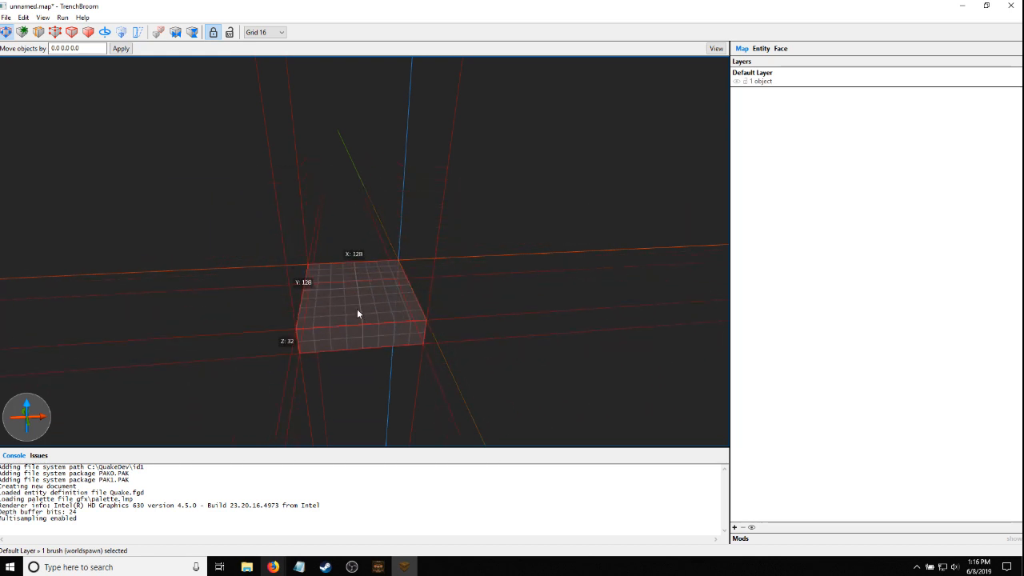
pyautogui.moveTo(387, 270)
pyautogui.mouseDown(button='right')
pyautogui.moveTo(434, 202)
pyautogui.moveTo(392, 256)
pyautogui.mouseUp(button='right')
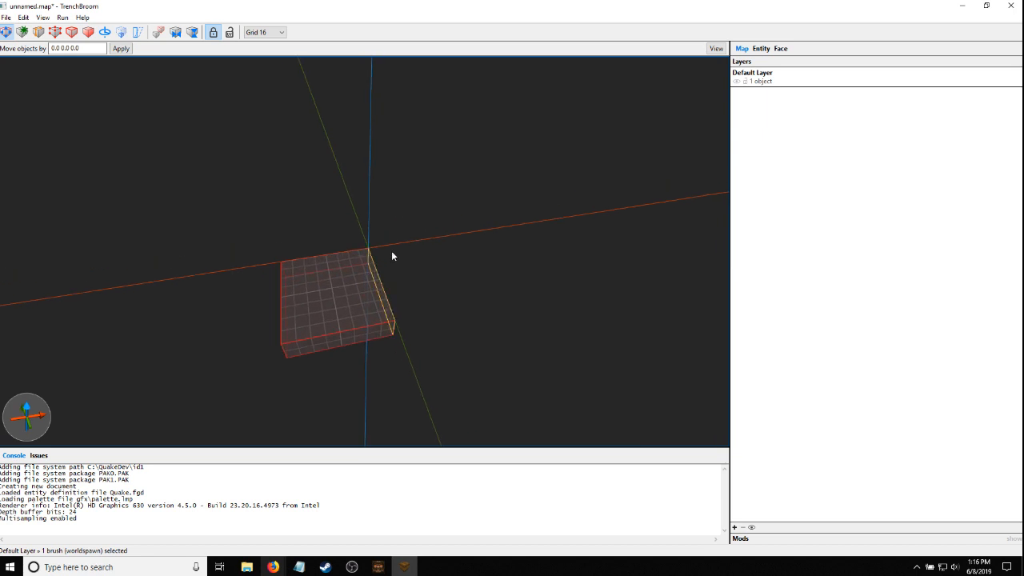
pyautogui.moveTo(392, 252)
pyautogui.keyDown('shift'); pyautogui.mouseDown()
pyautogui.moveTo(401, 249)
pyautogui.moveTo(387, 250)
pyautogui.mouseUp(); pyautogui.keyUp('shift')
pyautogui.moveTo(414, 269)
pyautogui.mouseDown()
pyautogui.moveTo(571, 245)
pyautogui.moveTo(416, 267)
pyautogui.moveTo(608, 220)
pyautogui.moveTo(412, 257)
pyautogui.mouseUp()
pyautogui.moveTo(414, 259)
pyautogui.keyDown('alt'); pyautogui.mouseDown(button='right')
pyautogui.moveTo(427, 283)
pyautogui.moveTo(323, 286)
pyautogui.mouseUp(button='right'); pyautogui.keyUp('alt')
pyautogui.moveTo(324, 290)
pyautogui.mouseDown()
pyautogui.moveTo(325, 141)
pyautogui.moveTo(334, 281)
pyautogui.mouseUp()
pyautogui.moveTo(334, 281)
pyautogui.keyDown('alt'); pyautogui.mouseDown(button='right')
pyautogui.moveTo(377, 279)
pyautogui.moveTo(381, 307)
pyautogui.moveTo(347, 352)
pyautogui.moveTo(333, 350)
pyautogui.mouseUp(button='right'); pyautogui.keyUp('alt')
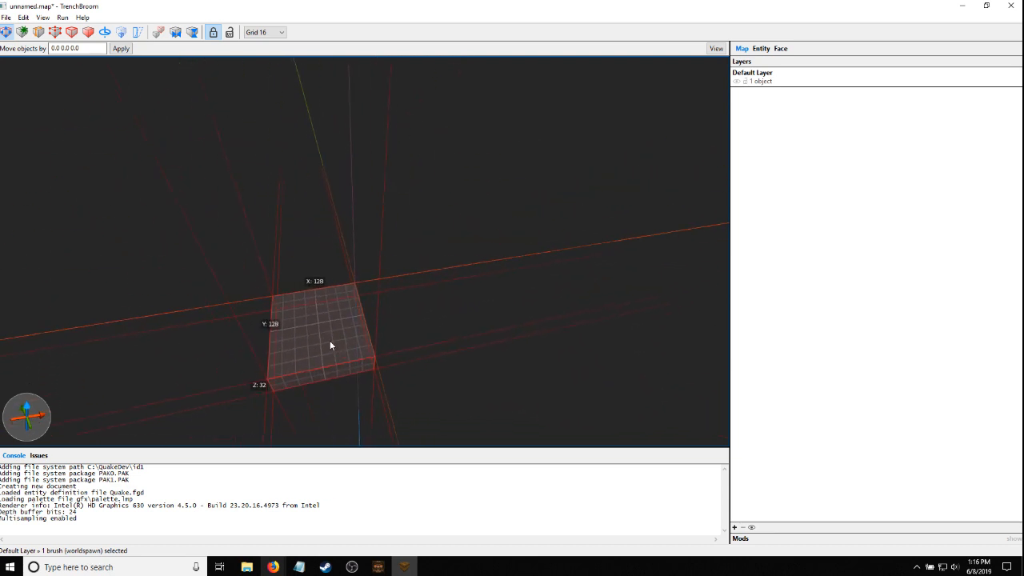
pyautogui.moveTo(328, 318)
pyautogui.keyDown('ctrl'); pyautogui.mouseDown()
pyautogui.moveTo(313, 318)
pyautogui.moveTo(435, 296)
pyautogui.moveTo(403, 303)
pyautogui.mouseUp(); pyautogui.keyUp('ctrl')
pyautogui.keyDown('ctrl'); pyautogui.click(312, 345); pyautogui.keyUp('ctrl')
pyautogui.moveTo(331, 334)
pyautogui.keyDown('alt'); pyautogui.mouseDown(button='right')
pyautogui.moveTo(299, 357)
pyautogui.moveTo(327, 354)
pyautogui.moveTo(383, 244)
pyautogui.mouseUp(button='right'); pyautogui.keyUp('alt')
pyautogui.click(383, 240)
pyautogui.press('Delete')
pyautogui.click(354, 288)
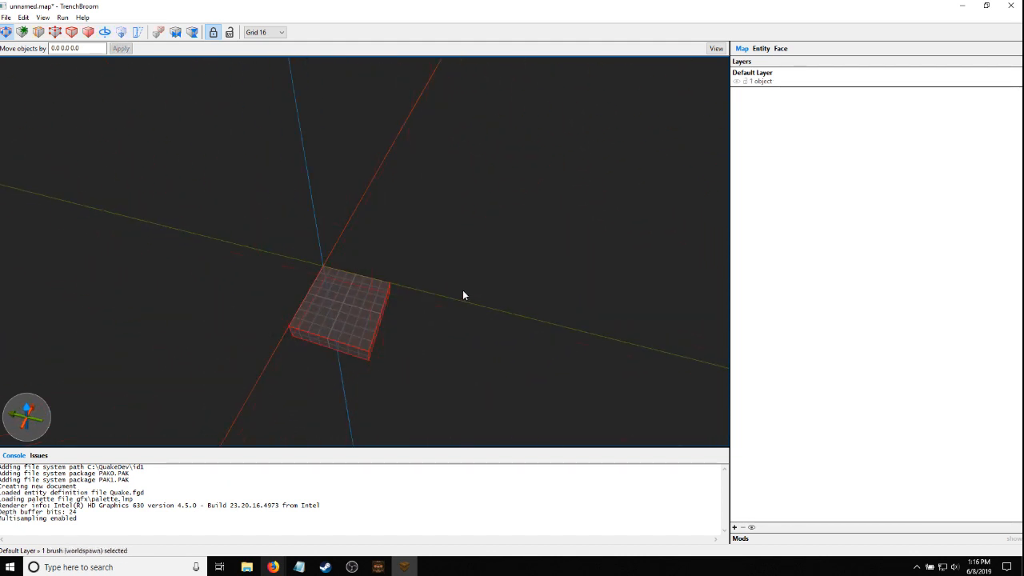
# Fly the camera around the selected brush to view it from nearer and farther away
pyautogui.moveTo(462, 291)
pyautogui.keyDown('alt'); pyautogui.mouseDown(button='right')
pyautogui.moveTo(422, 285)
pyautogui.moveTo(340, 310)
pyautogui.mouseUp(button='right'); pyautogui.keyUp('alt')
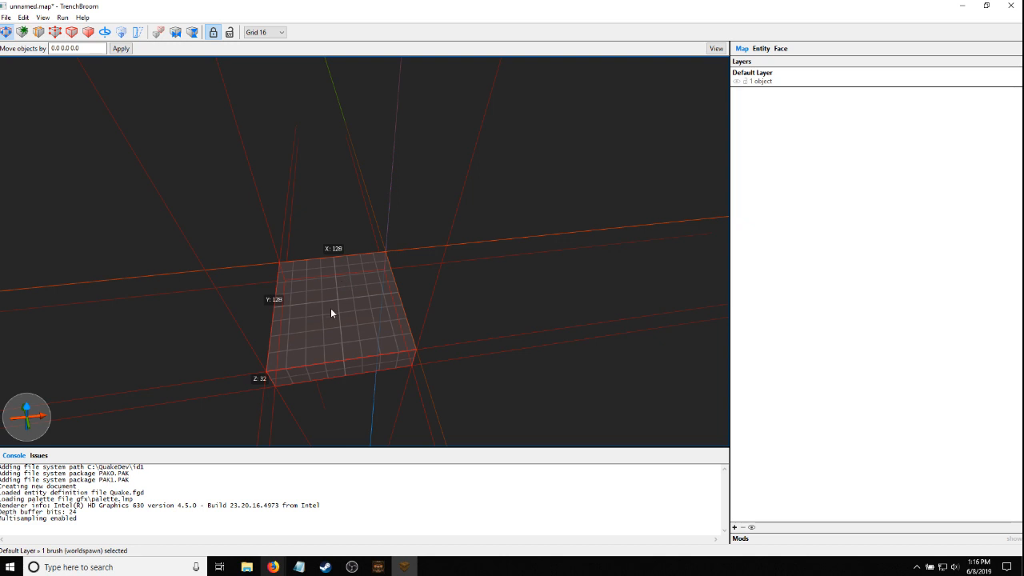
pyautogui.moveTo(330, 308); pyautogui.dragTo(329, 306, button='right')
pyautogui.press('s')
pyautogui.press('d')
pyautogui.press('w')
pyautogui.press('a')
pyautogui.press('s')
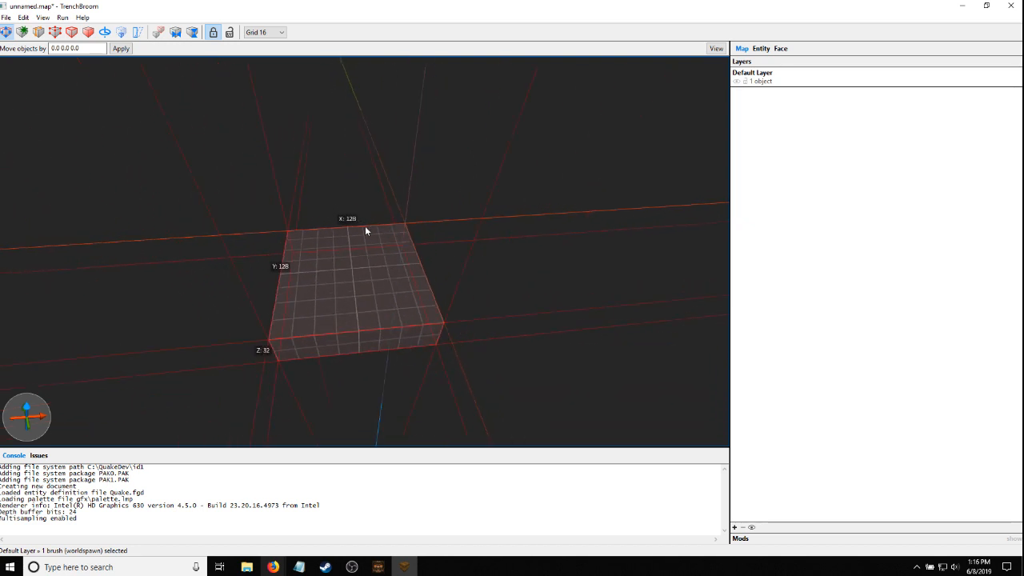
pyautogui.moveTo(341, 290); pyautogui.dragTo(342, 286, button='right')
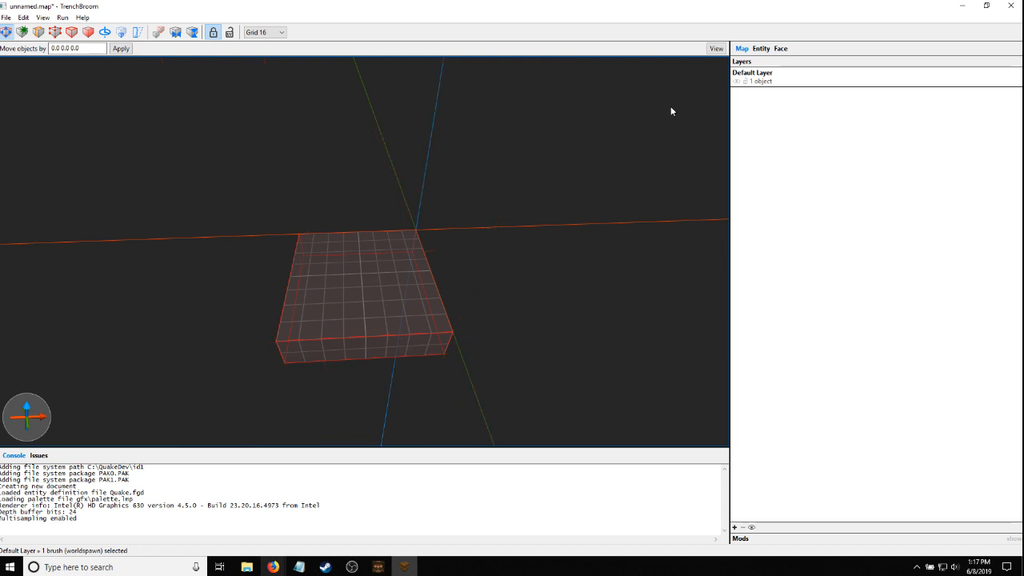
# Place an info_player_start entity on top of the brush, near its far side
pyautogui.click(759, 49)
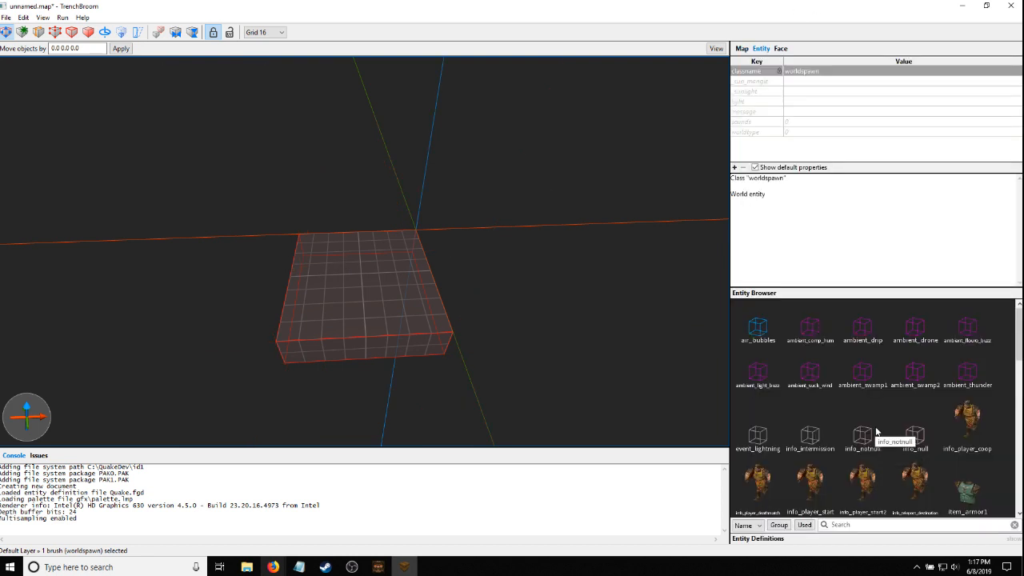
pyautogui.scroll(-1, 880, 438)
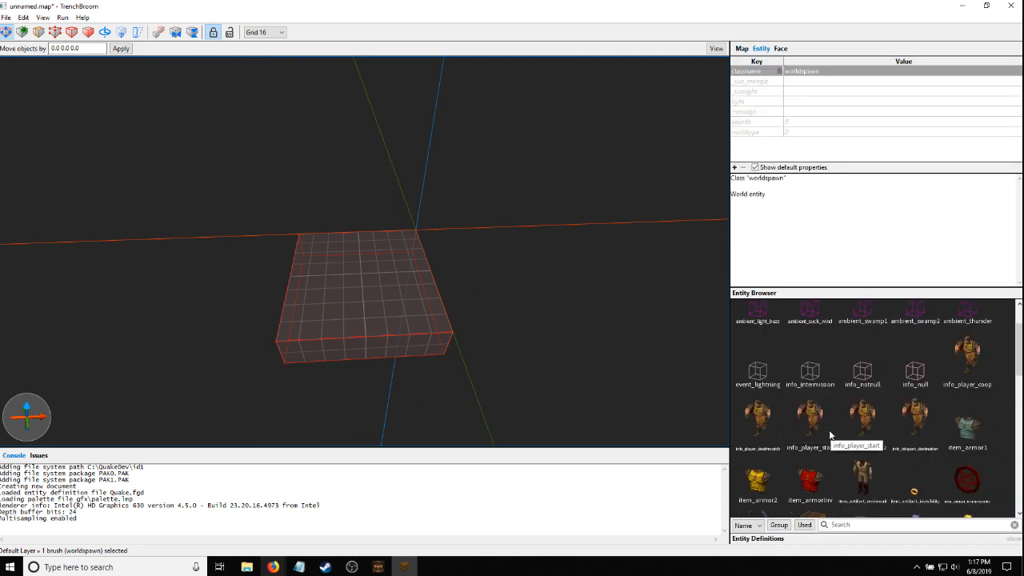
pyautogui.moveTo(810, 416)
pyautogui.mouseDown()
pyautogui.moveTo(579, 348)
pyautogui.moveTo(358, 258)
pyautogui.moveTo(335, 274)
pyautogui.mouseUp()
pyautogui.moveTo(563, 275); pyautogui.dragTo(565, 253, button='right')
pyautogui.press('w')
pyautogui.press('s')
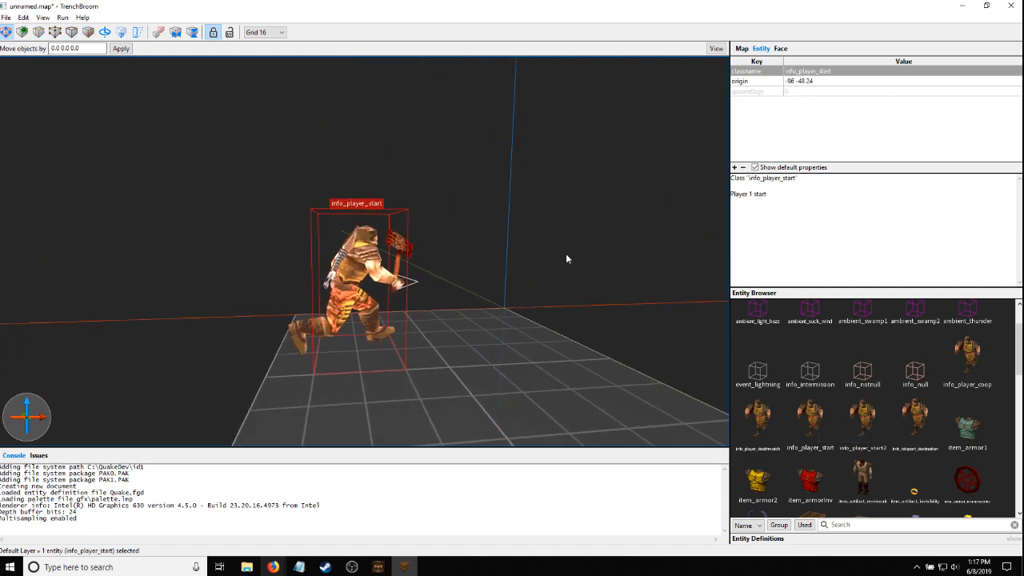
# Select the floor brush and extend its side face away from the player start to a length of about 384 units along X
pyautogui.moveTo(405, 297)
pyautogui.mouseDown(button='right')
pyautogui.moveTo(630, 195)
pyautogui.moveTo(608, 247)
pyautogui.moveTo(443, 258)
pyautogui.moveTo(428, 229)
pyautogui.moveTo(446, 237)
pyautogui.moveTo(430, 222)
pyautogui.moveTo(340, 289)
pyautogui.moveTo(357, 280)
pyautogui.moveTo(339, 272)
pyautogui.mouseUp(button='right')
pyautogui.press('w')
pyautogui.press('d')
pyautogui.press('w')
pyautogui.press('s')
pyautogui.press('d')
pyautogui.click(339, 276)
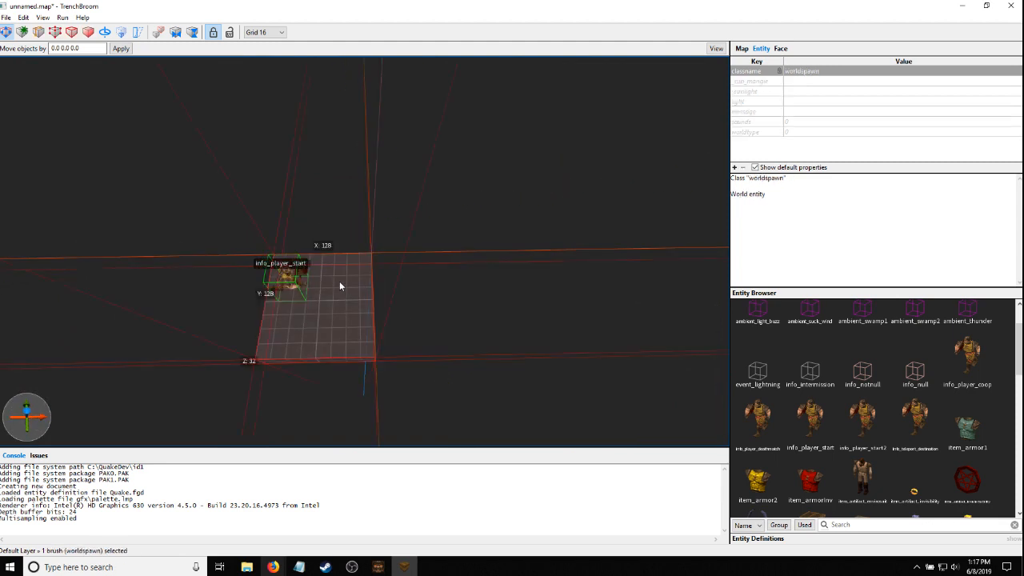
pyautogui.keyDown('shift'); pyautogui.moveTo(404, 280); pyautogui.dragTo(614, 279); pyautogui.keyUp('shift')
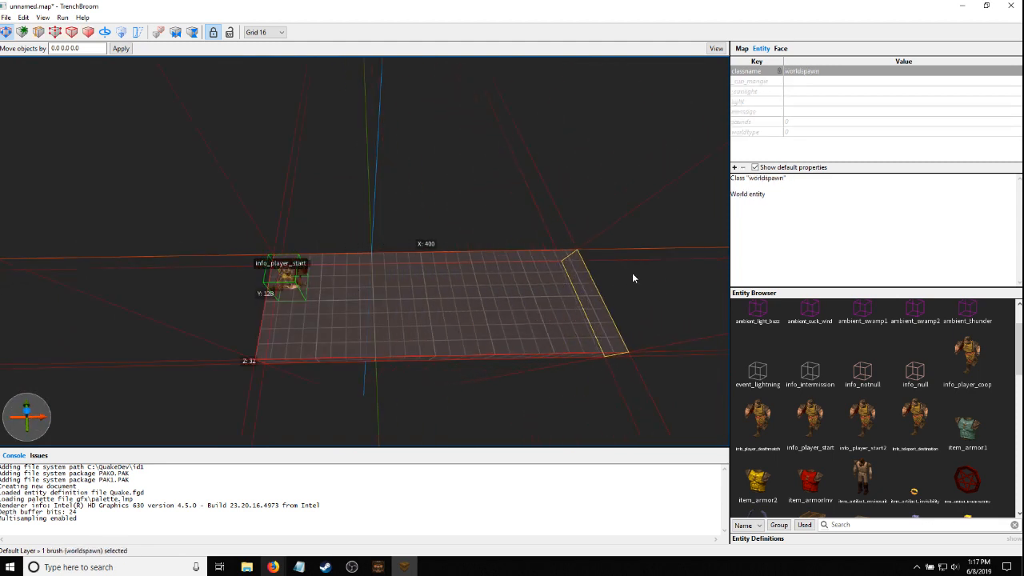
# Extend the floor brush sideways to a width of about 400 units along Y
pyautogui.keyDown('alt'); pyautogui.moveTo(436, 220); pyautogui.dragTo(549, 220, button='right'); pyautogui.keyUp('alt')
pyautogui.moveTo(323, 228)
pyautogui.keyDown('shift'); pyautogui.mouseDown()
pyautogui.moveTo(158, 210)
pyautogui.moveTo(170, 212)
pyautogui.mouseUp(); pyautogui.keyUp('shift')
pyautogui.moveTo(486, 197)
pyautogui.keyDown('alt'); pyautogui.mouseDown(button='right')
pyautogui.moveTo(396, 190)
pyautogui.moveTo(373, 91)
pyautogui.moveTo(591, 253)
pyautogui.mouseUp(button='right'); pyautogui.keyUp('alt')
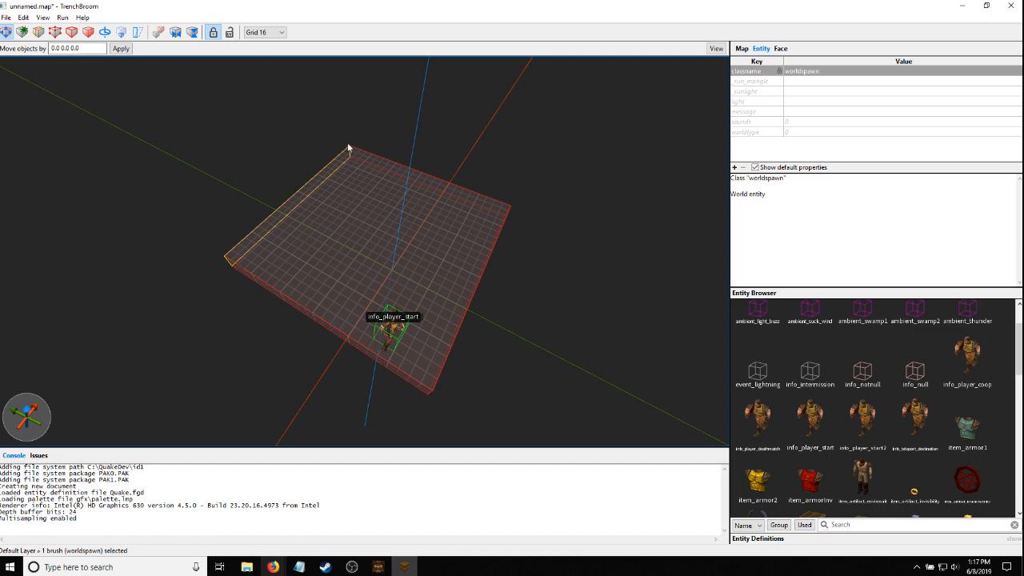
pyautogui.moveTo(271, 164)
pyautogui.mouseDown()
pyautogui.moveTo(354, 192)
pyautogui.moveTo(250, 157)
pyautogui.moveTo(266, 169)
pyautogui.mouseUp()
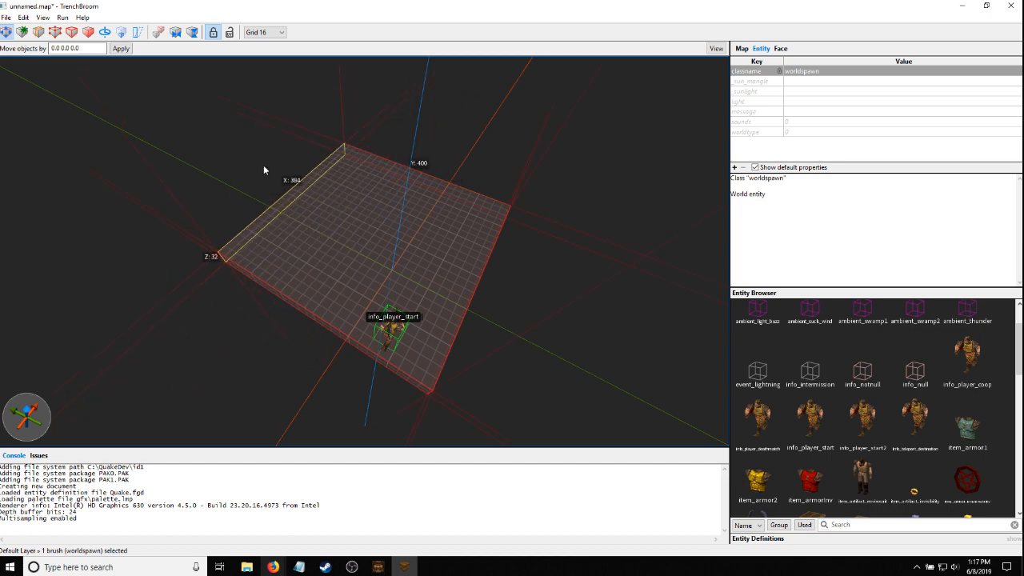
pyautogui.keyDown('alt'); pyautogui.moveTo(315, 172); pyautogui.dragTo(261, 163, button='right'); pyautogui.keyUp('alt')
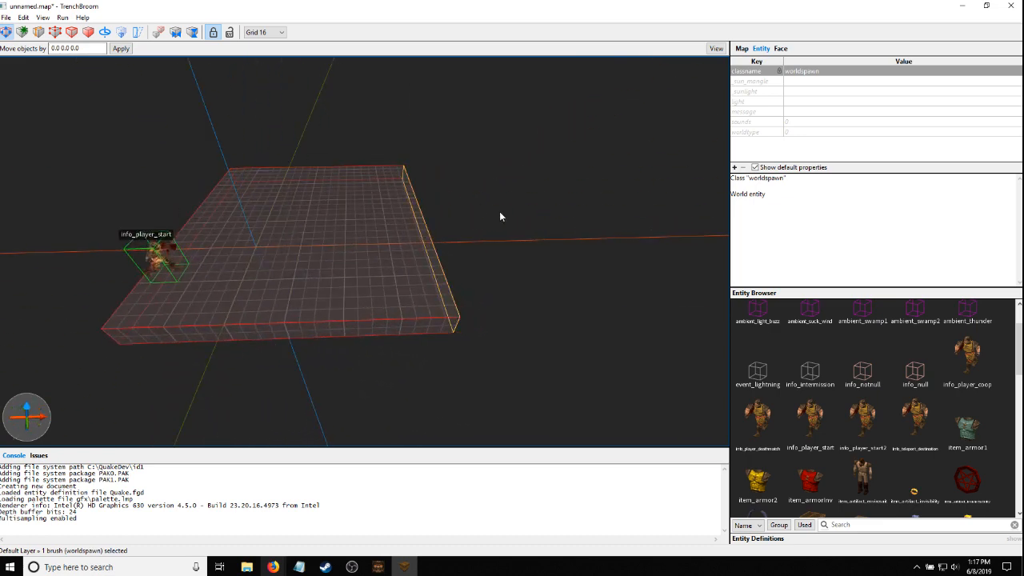
pyautogui.moveTo(502, 216)
pyautogui.mouseDown()
pyautogui.moveTo(448, 215)
pyautogui.moveTo(499, 213)
pyautogui.moveTo(490, 213)
pyautogui.mouseUp()
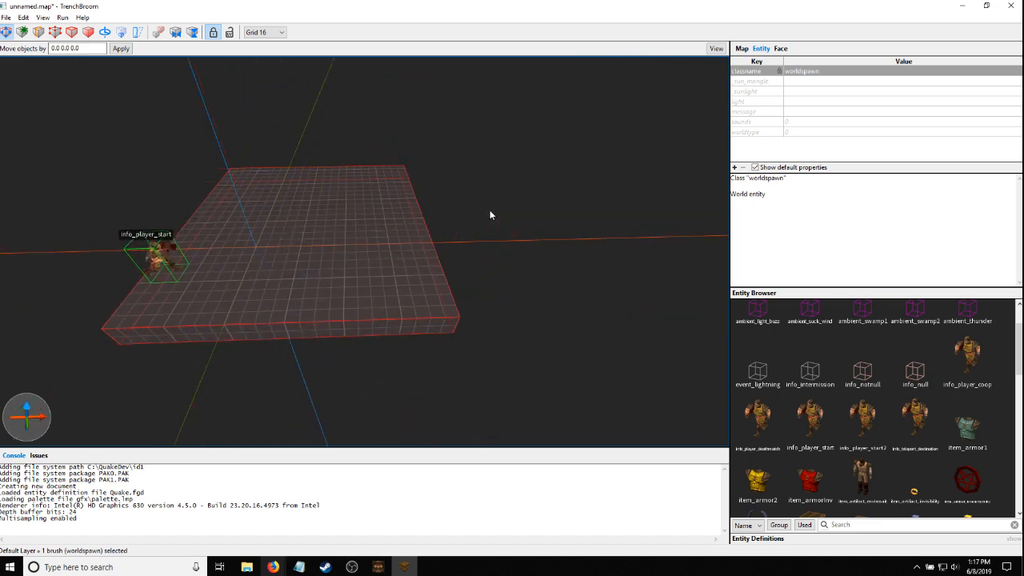
pyautogui.moveTo(490, 213)
pyautogui.keyDown('alt'); pyautogui.mouseDown(button='right')
pyautogui.moveTo(571, 222)
pyautogui.moveTo(559, 228)
pyautogui.mouseUp(button='right'); pyautogui.keyUp('alt')
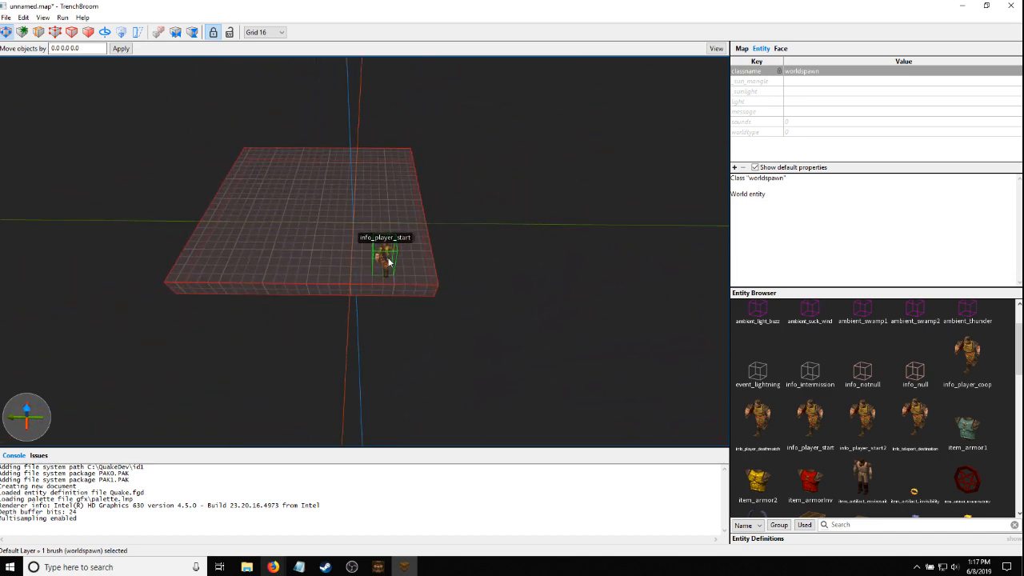
# Add a narrower floor brush, about 384 by 192 units and 32 thick, against the floor edge opposite the player start
pyautogui.click(382, 256)
pyautogui.press('d')
pyautogui.moveTo(411, 246)
pyautogui.mouseDown(button='right')
pyautogui.moveTo(370, 243)
pyautogui.moveTo(402, 227)
pyautogui.moveTo(364, 235)
pyautogui.moveTo(284, 222)
pyautogui.moveTo(310, 232)
pyautogui.mouseUp(button='right')
pyautogui.click(370, 243)
pyautogui.press('w')
pyautogui.press('d')
pyautogui.keyDown('ctrl'); pyautogui.moveTo(310, 232); pyautogui.dragTo(414, 339); pyautogui.keyUp('ctrl')
pyautogui.moveTo(417, 284)
pyautogui.mouseDown(button='right')
pyautogui.moveTo(421, 307)
pyautogui.moveTo(411, 314)
pyautogui.mouseUp(button='right')
pyautogui.press('d')
pyautogui.moveTo(413, 225)
pyautogui.mouseDown(button='right')
pyautogui.moveTo(331, 224)
pyautogui.moveTo(336, 185)
pyautogui.moveTo(399, 186)
pyautogui.moveTo(351, 175)
pyautogui.mouseUp(button='right')
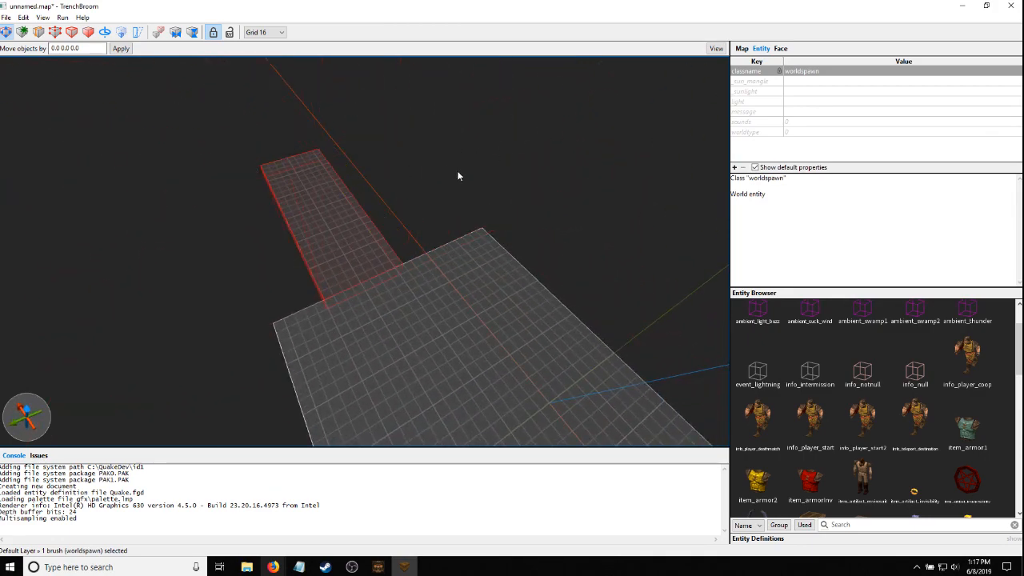
# Duplicate the narrow corridor floor beyond its far end and resize the copy to about 192 along X and 640 along Y
pyautogui.moveTo(457, 174)
pyautogui.mouseDown(button='right')
pyautogui.moveTo(496, 185)
pyautogui.moveTo(359, 182)
pyautogui.moveTo(400, 160)
pyautogui.moveTo(423, 230)
pyautogui.moveTo(420, 221)
pyautogui.moveTo(464, 251)
pyautogui.moveTo(366, 276)
pyautogui.moveTo(406, 269)
pyautogui.mouseUp(button='right')
pyautogui.moveTo(406, 266)
pyautogui.keyDown('ctrl'); pyautogui.mouseDown()
pyautogui.moveTo(194, 267)
pyautogui.moveTo(216, 266)
pyautogui.mouseUp(); pyautogui.keyUp('ctrl')
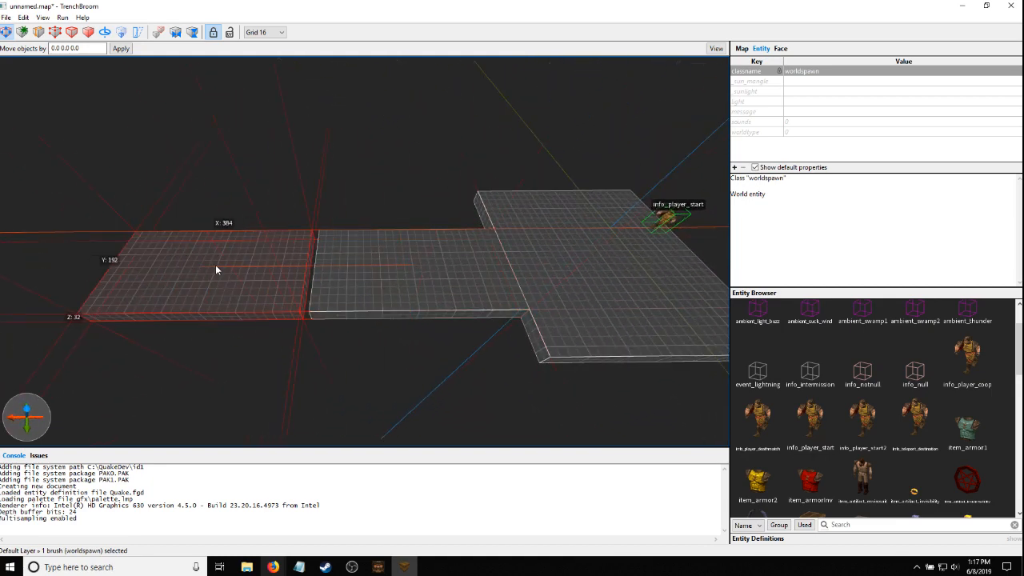
pyautogui.keyDown('shift'); pyautogui.moveTo(84, 264); pyautogui.dragTo(163, 269); pyautogui.keyUp('shift')
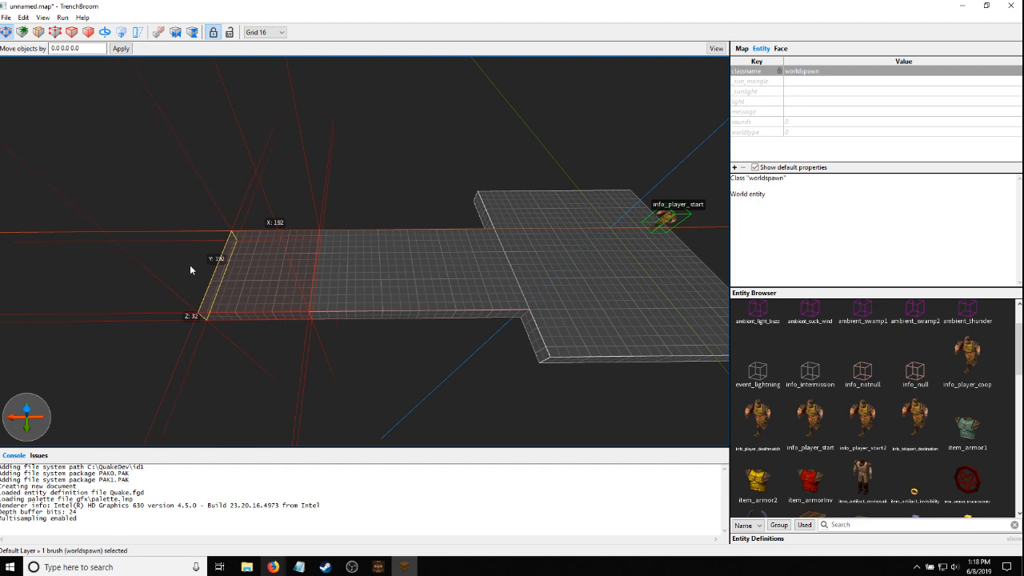
pyautogui.moveTo(192, 267)
pyautogui.mouseDown(button='right')
pyautogui.moveTo(244, 268)
pyautogui.moveTo(286, 291)
pyautogui.moveTo(409, 268)
pyautogui.mouseUp(button='right')
pyautogui.moveTo(408, 267)
pyautogui.keyDown('shift'); pyautogui.mouseDown()
pyautogui.moveTo(634, 221)
pyautogui.moveTo(625, 228)
pyautogui.mouseUp(); pyautogui.keyUp('shift')
pyautogui.moveTo(625, 228)
pyautogui.mouseDown(button='right')
pyautogui.moveTo(315, 258)
pyautogui.moveTo(318, 238)
pyautogui.moveTo(231, 284)
pyautogui.mouseUp(button='right')
# Duplicate the turned corridor floor against its far end and widen the copy to about 448 units along X
pyautogui.keyDown('ctrl'); pyautogui.moveTo(184, 294); pyautogui.dragTo(471, 231); pyautogui.keyUp('ctrl')
pyautogui.moveTo(364, 284)
pyautogui.mouseDown(button='right')
pyautogui.moveTo(455, 284)
pyautogui.moveTo(370, 284)
pyautogui.mouseUp(button='right')
pyautogui.moveTo(369, 280); pyautogui.dragTo(337, 285)
pyautogui.moveTo(384, 279); pyautogui.dragTo(412, 282, button='right')
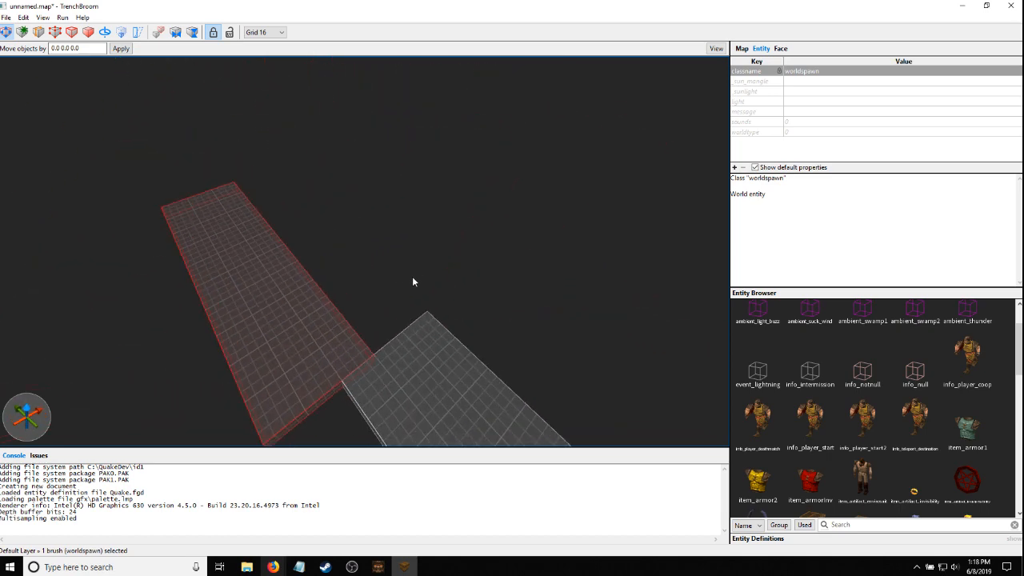
pyautogui.keyDown('shift'); pyautogui.moveTo(341, 282); pyautogui.dragTo(440, 230); pyautogui.keyUp('shift')
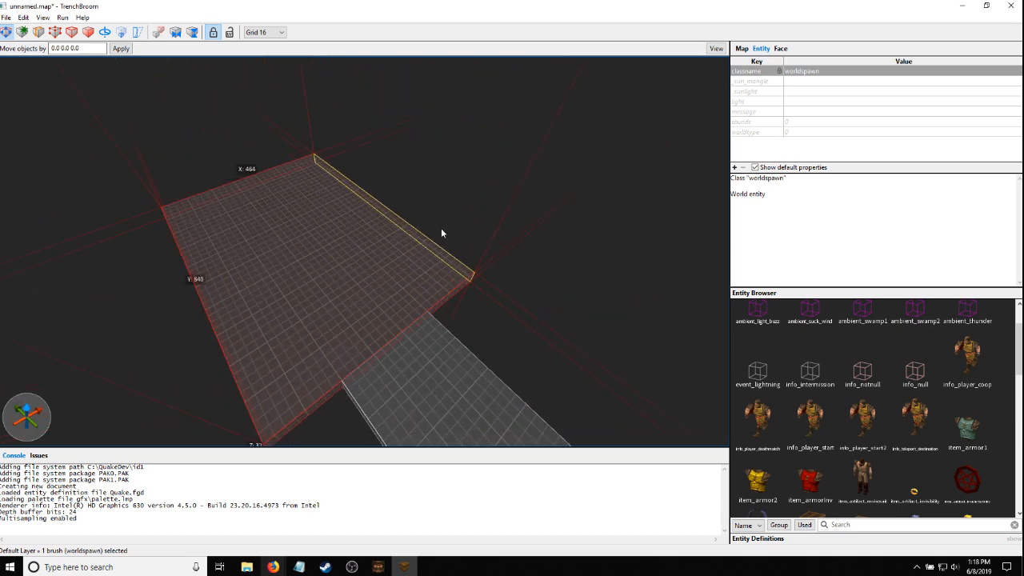
pyautogui.moveTo(441, 230); pyautogui.dragTo(404, 234, button='right')
pyautogui.press('d')
pyautogui.keyDown('shift'); pyautogui.moveTo(458, 233); pyautogui.dragTo(449, 233); pyautogui.keyUp('shift')
pyautogui.press('a')
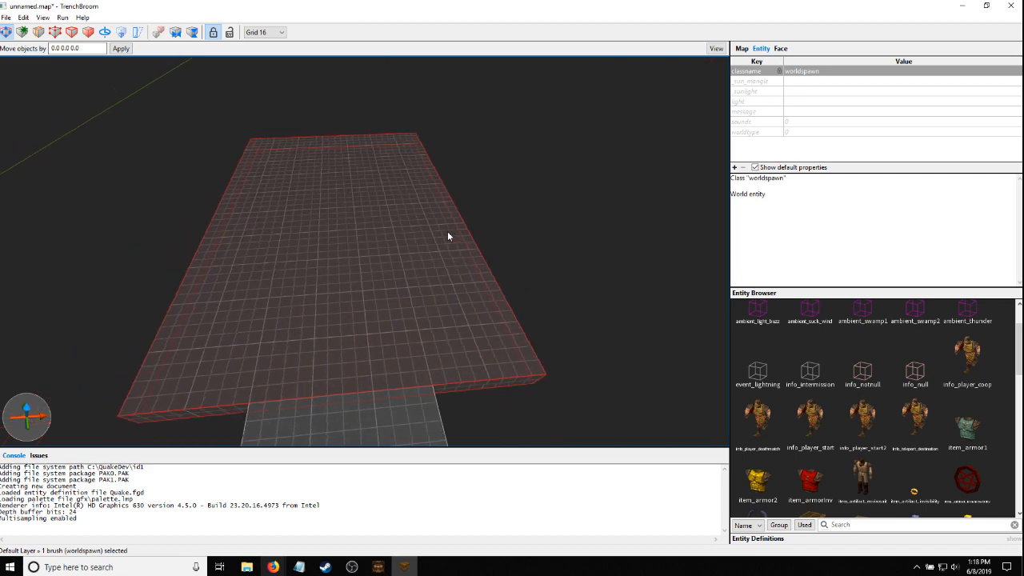
pyautogui.press('s')
# Shorten the widened end floor brush to about 448 units along Y, making it square
pyautogui.rightClick(448, 232)
pyautogui.click(322, 110)
pyautogui.rightClick(322, 110)
pyautogui.click(304, 163)
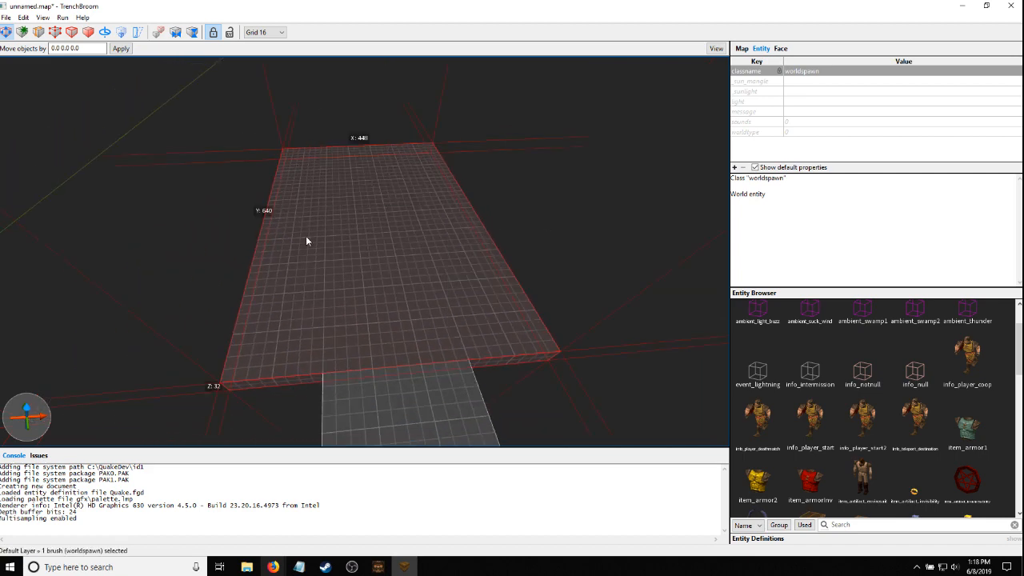
pyautogui.moveTo(305, 235); pyautogui.dragTo(304, 204, button='right')
pyautogui.moveTo(316, 138)
pyautogui.keyDown('shift'); pyautogui.mouseDown()
pyautogui.moveTo(324, 178)
pyautogui.moveTo(324, 168)
pyautogui.mouseUp(); pyautogui.keyUp('shift')
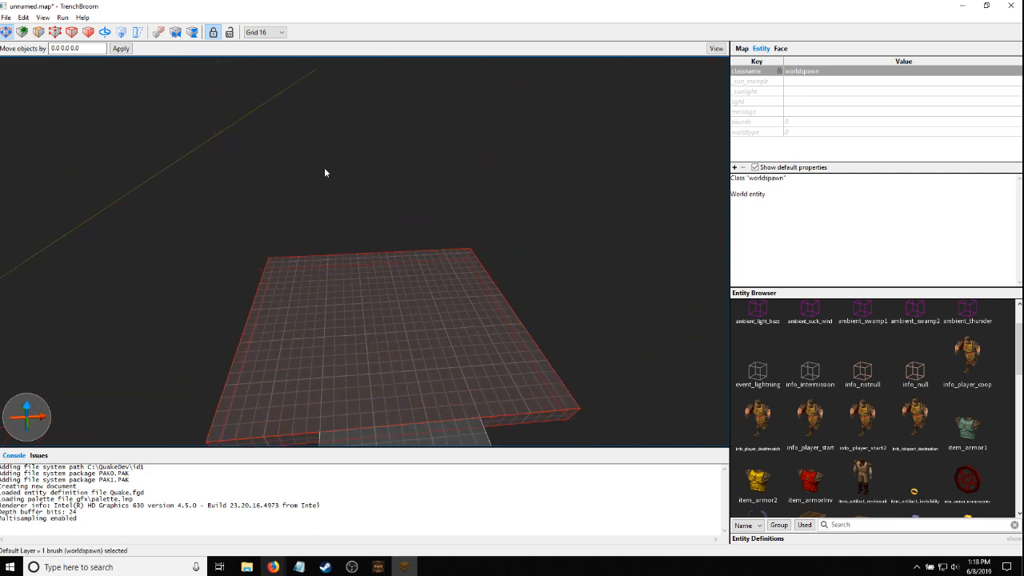
pyautogui.moveTo(324, 168)
pyautogui.keyDown('alt'); pyautogui.mouseDown(button='right')
pyautogui.moveTo(378, 185)
pyautogui.moveTo(265, 170)
pyautogui.mouseUp(button='right'); pyautogui.keyUp('alt')
pyautogui.moveTo(266, 170)
pyautogui.keyDown('shift'); pyautogui.mouseDown()
pyautogui.moveTo(219, 158)
pyautogui.moveTo(231, 163)
pyautogui.mouseUp(); pyautogui.keyUp('shift')
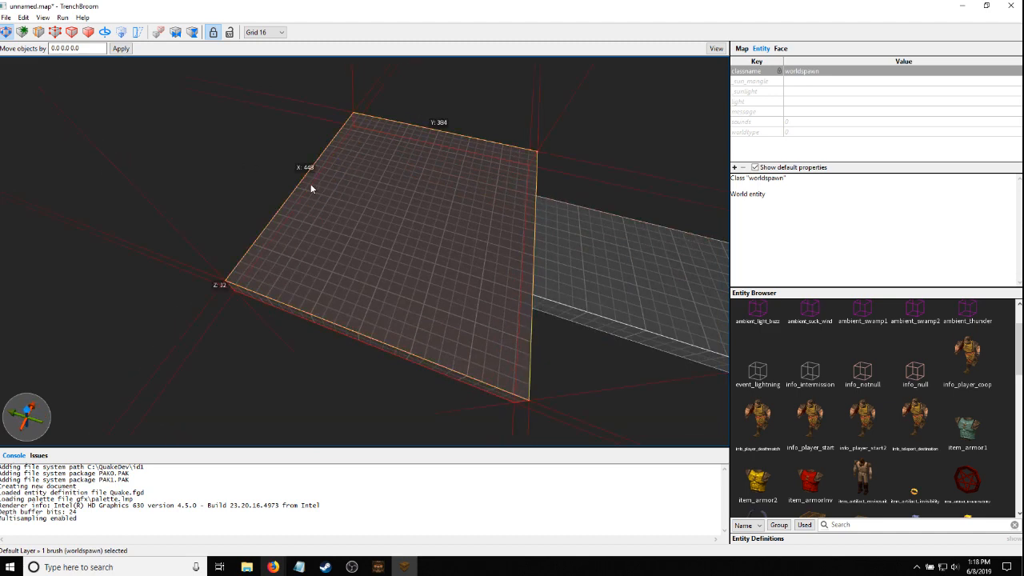
pyautogui.moveTo(311, 188)
pyautogui.keyDown('shift'); pyautogui.mouseDown()
pyautogui.moveTo(205, 147)
pyautogui.moveTo(224, 155)
pyautogui.mouseUp(); pyautogui.keyUp('shift')
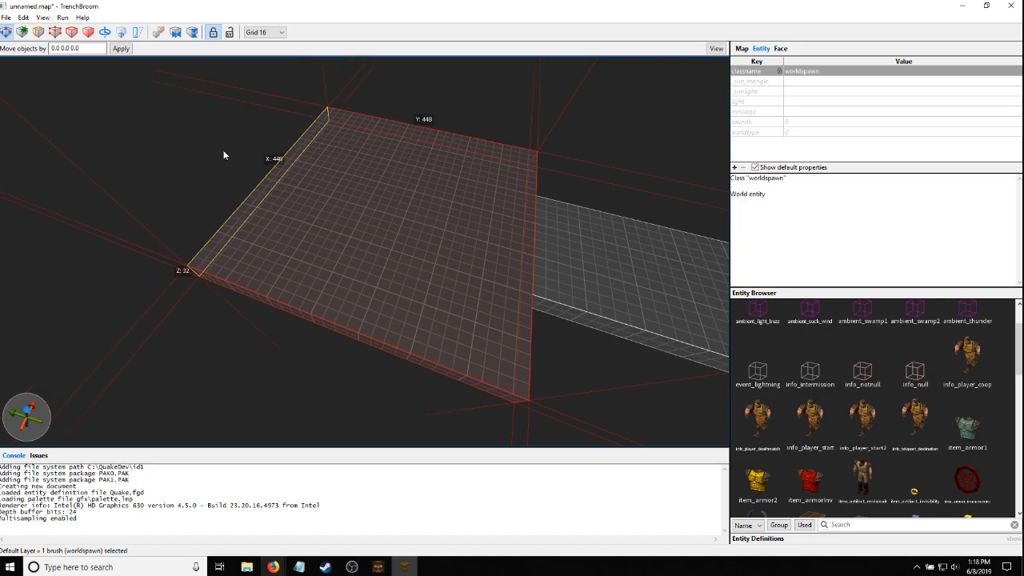
# Add a block brush about 384 by 448 units and 192 tall in the corridor's inside corner
pyautogui.moveTo(339, 177)
pyautogui.mouseDown(button='right')
pyautogui.moveTo(370, 198)
pyautogui.moveTo(295, 171)
pyautogui.moveTo(276, 176)
pyautogui.moveTo(312, 206)
pyautogui.moveTo(217, 267)
pyautogui.moveTo(375, 256)
pyautogui.moveTo(302, 269)
pyautogui.mouseUp(button='right')
pyautogui.moveTo(302, 263)
pyautogui.keyDown('shift'); pyautogui.mouseDown()
pyautogui.moveTo(218, 261)
pyautogui.moveTo(291, 255)
pyautogui.mouseUp(); pyautogui.keyUp('shift')
pyautogui.moveTo(296, 254)
pyautogui.mouseDown(button='right')
pyautogui.moveTo(265, 248)
pyautogui.moveTo(334, 256)
pyautogui.moveTo(348, 232)
pyautogui.moveTo(367, 232)
pyautogui.mouseUp(button='right')
pyautogui.keyDown('shift'); pyautogui.moveTo(348, 229); pyautogui.dragTo(350, 137); pyautogui.keyUp('shift')
pyautogui.moveTo(350, 137)
pyautogui.mouseDown(button='right')
pyautogui.moveTo(384, 192)
pyautogui.moveTo(373, 190)
pyautogui.mouseUp(button='right')
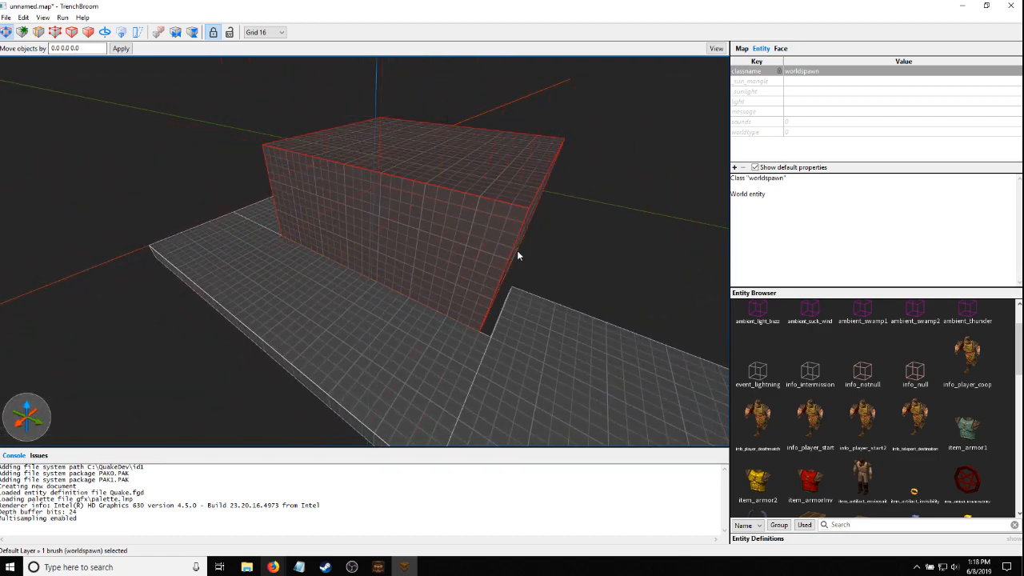
pyautogui.moveTo(516, 251)
pyautogui.keyDown('alt'); pyautogui.mouseDown(button='right')
pyautogui.moveTo(575, 258)
pyautogui.moveTo(562, 242)
pyautogui.mouseUp(button='right'); pyautogui.keyUp('alt')
pyautogui.keyDown('shift'); pyautogui.moveTo(528, 233); pyautogui.dragTo(535, 234); pyautogui.keyUp('shift')
pyautogui.keyDown('alt'); pyautogui.moveTo(534, 234); pyautogui.dragTo(491, 232, button='right'); pyautogui.keyUp('alt')
pyautogui.keyDown('shift'); pyautogui.moveTo(439, 196); pyautogui.dragTo(443, 191); pyautogui.keyUp('shift')
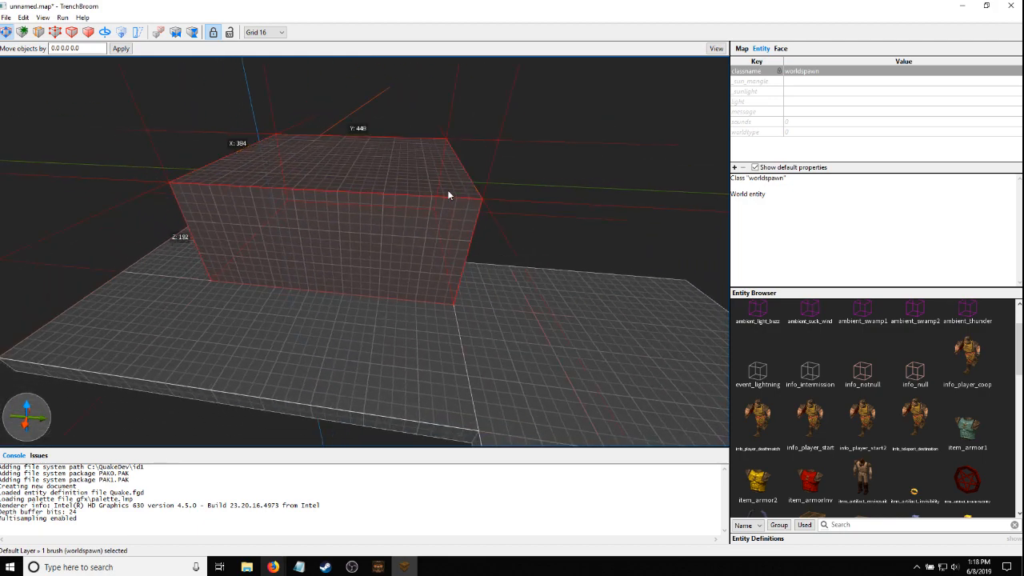
# Duplicate the corner block across the corridor's second leg, against the leg's outer edge
pyautogui.keyDown('alt'); pyautogui.moveTo(448, 190); pyautogui.dragTo(379, 205, button='right'); pyautogui.keyUp('alt')
pyautogui.moveTo(479, 203)
pyautogui.keyDown('ctrl'); pyautogui.mouseDown()
pyautogui.moveTo(291, 225)
pyautogui.moveTo(72, 310)
pyautogui.mouseUp(); pyautogui.keyUp('ctrl')
pyautogui.moveTo(215, 307)
pyautogui.keyDown('alt'); pyautogui.mouseDown(button='right')
pyautogui.moveTo(191, 287)
pyautogui.moveTo(198, 273)
pyautogui.mouseUp(button='right'); pyautogui.keyUp('alt')
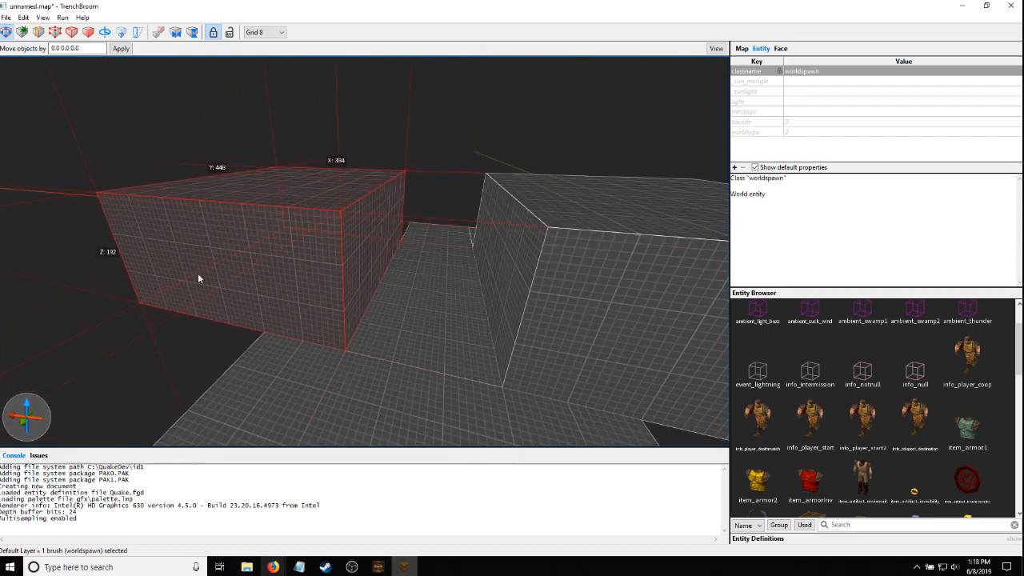
# Step the grid size up to 128 and set it back to 16
pyautogui.press('+')
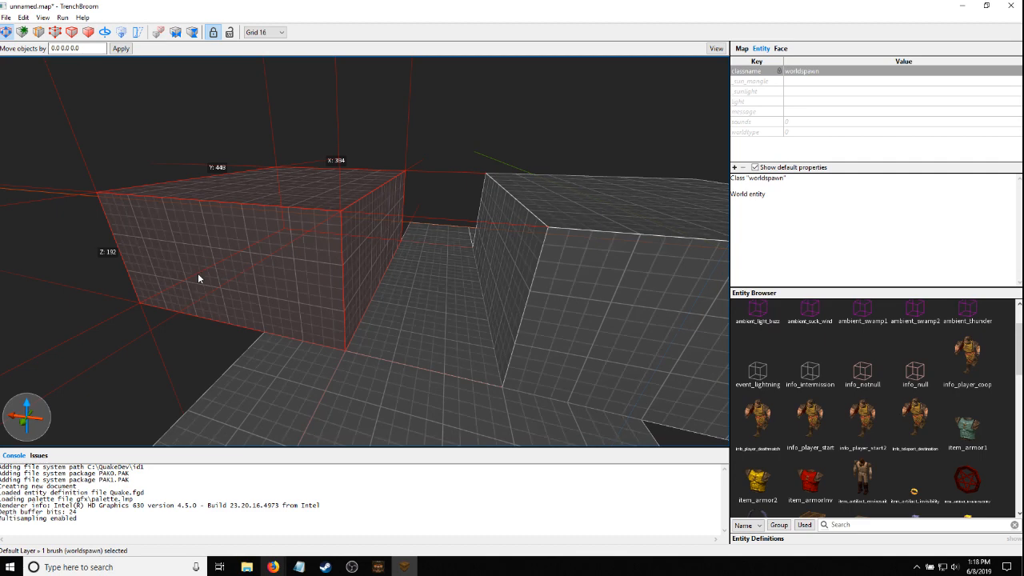
pyautogui.press('+')
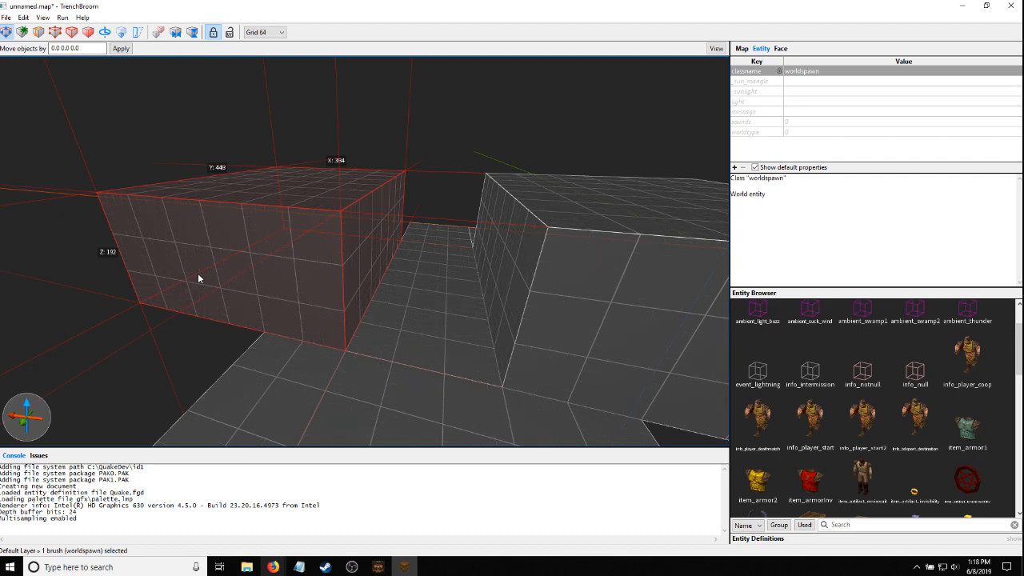
pyautogui.press('+')
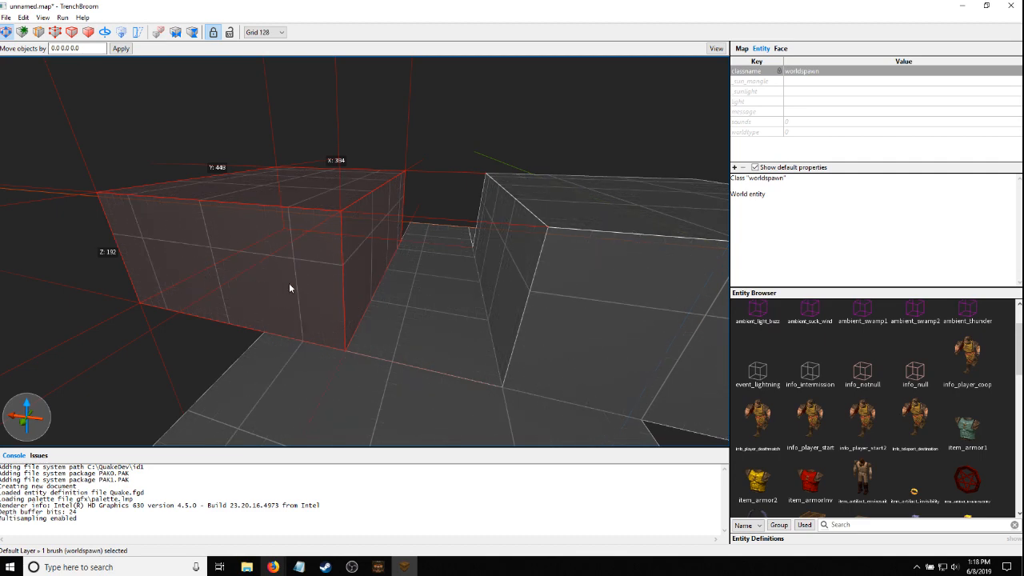
pyautogui.click(274, 35)
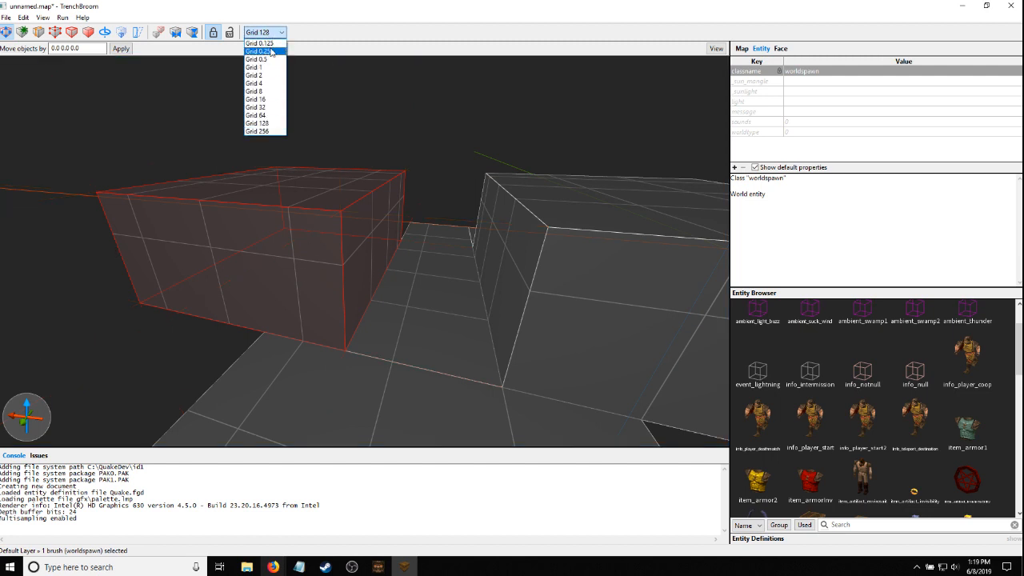
pyautogui.click(271, 99)
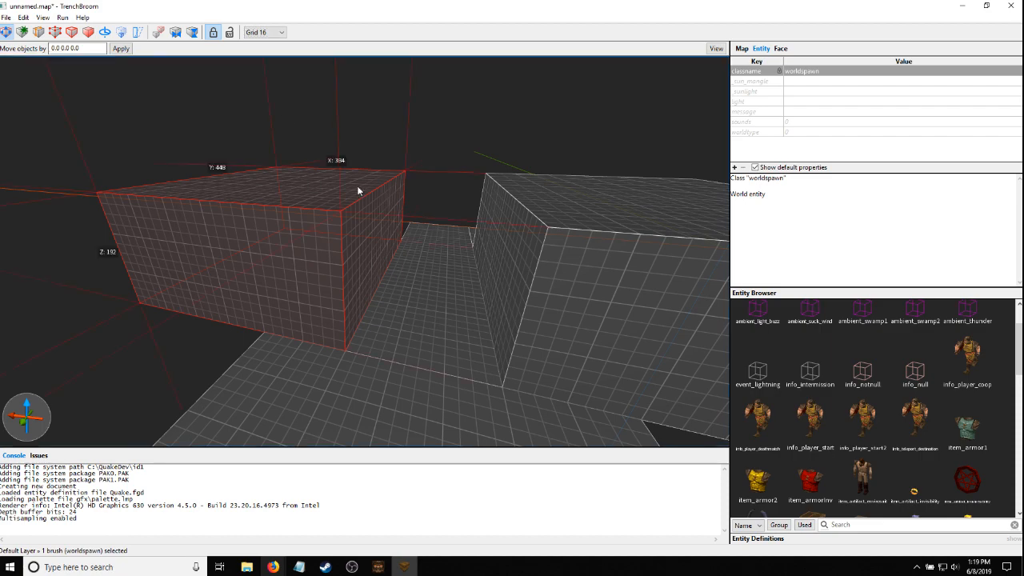
# Resize the copied block into a wall about 128 thick along X and 640 long along Y
pyautogui.moveTo(358, 191); pyautogui.dragTo(378, 189, button='right')
pyautogui.press('a')
pyautogui.press('s')
pyautogui.moveTo(353, 229); pyautogui.dragTo(338, 225, button='right')
pyautogui.keyDown('shift'); pyautogui.moveTo(174, 229); pyautogui.dragTo(323, 227); pyautogui.keyUp('shift')
pyautogui.press('d')
pyautogui.moveTo(322, 227)
pyautogui.mouseDown(button='right')
pyautogui.moveTo(344, 232)
pyautogui.moveTo(350, 276)
pyautogui.moveTo(336, 285)
pyautogui.moveTo(324, 263)
pyautogui.moveTo(312, 277)
pyautogui.moveTo(286, 278)
pyautogui.mouseUp(button='right')
pyautogui.press('d')
pyautogui.keyDown('shift'); pyautogui.moveTo(311, 240); pyautogui.dragTo(383, 256); pyautogui.keyUp('shift')
pyautogui.press('s')
pyautogui.moveTo(373, 255)
pyautogui.mouseDown(button='right')
pyautogui.moveTo(335, 263)
pyautogui.moveTo(367, 230)
pyautogui.moveTo(426, 243)
pyautogui.mouseUp(button='right')
pyautogui.press('a')
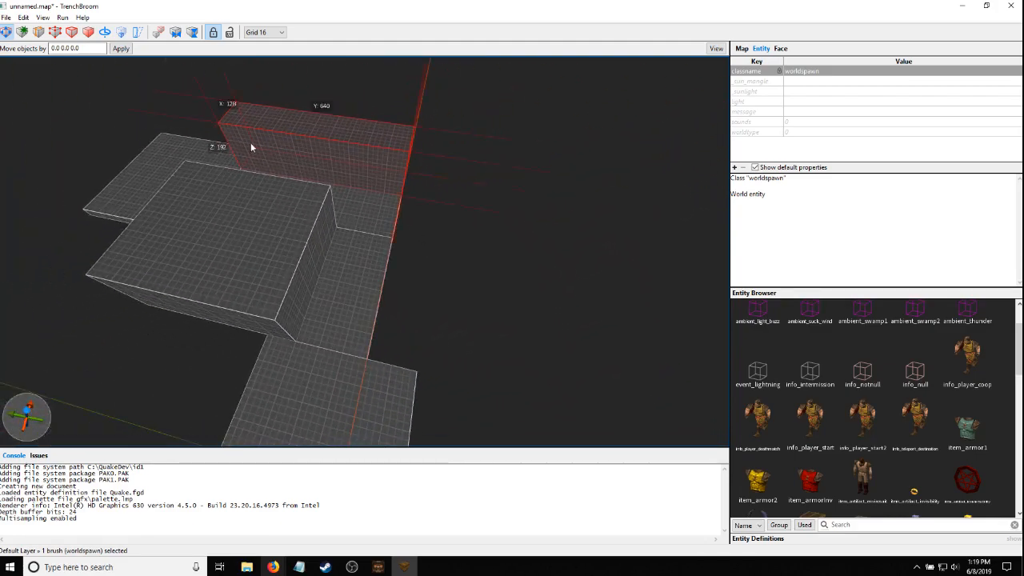
# Duplicate the long outer wall along Y to the other side of the corridor's corner
pyautogui.keyDown('ctrl'); pyautogui.moveTo(250, 143); pyautogui.dragTo(402, 199); pyautogui.keyUp('ctrl')
pyautogui.press('w')
pyautogui.press('a')
pyautogui.moveTo(401, 199); pyautogui.dragTo(483, 198, button='right')
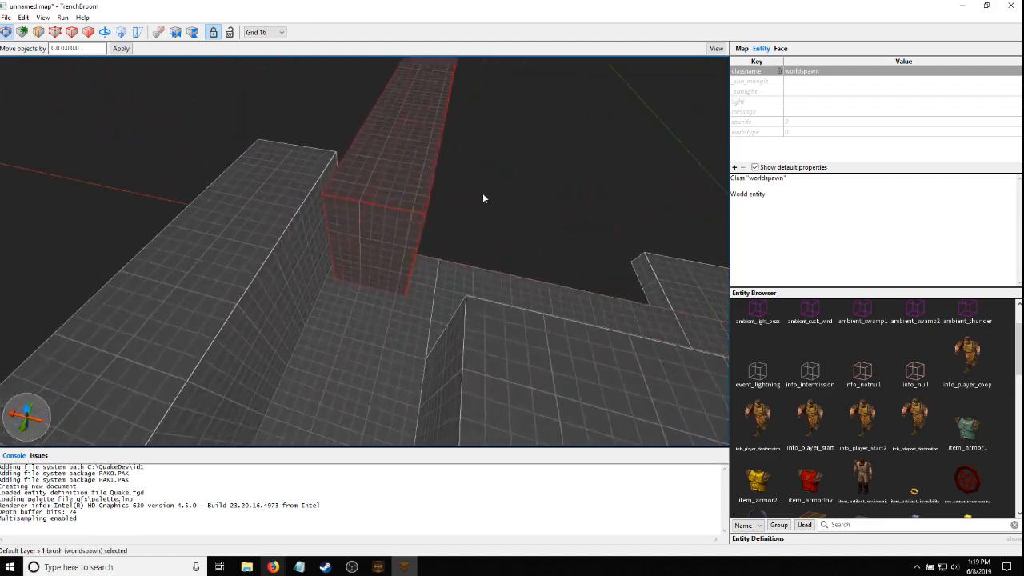
pyautogui.keyDown('ctrl'); pyautogui.moveTo(372, 227); pyautogui.dragTo(376, 193); pyautogui.keyUp('ctrl')
pyautogui.keyDown('shift'); pyautogui.click(381, 201); pyautogui.keyUp('shift')
pyautogui.press('a')
pyautogui.moveTo(381, 201); pyautogui.dragTo(426, 197, button='right')
pyautogui.press('Delete')
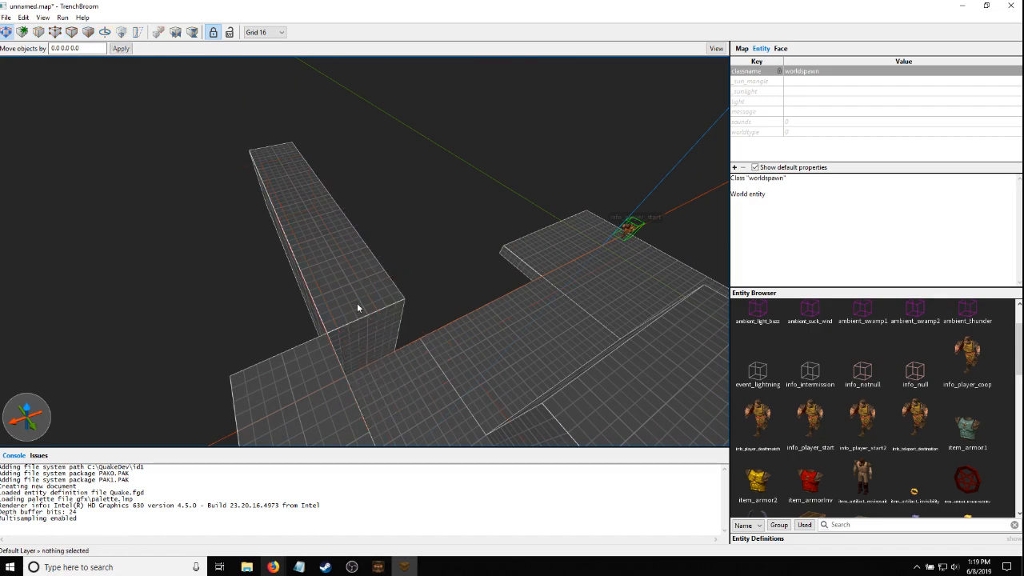
# Select the copied wall beyond the corner and extend it along the first corridor to about 576 units along X
pyautogui.click(358, 303)
pyautogui.moveTo(358, 303); pyautogui.dragTo(397, 281, button='right')
pyautogui.press('d')
pyautogui.press('w')
pyautogui.keyDown('shift'); pyautogui.moveTo(397, 281); pyautogui.dragTo(646, 212); pyautogui.keyUp('shift')
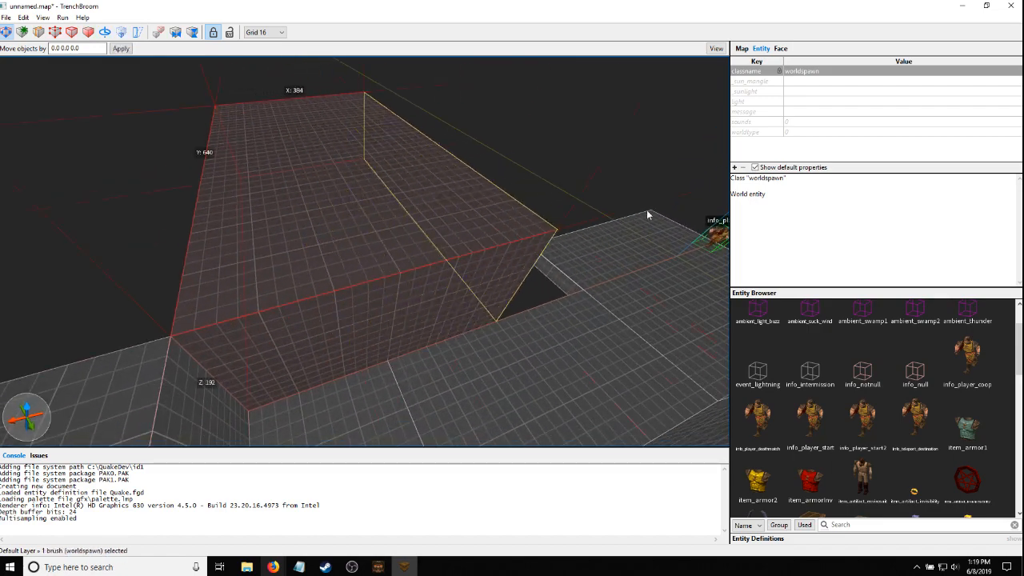
pyautogui.press('d')
pyautogui.moveTo(646, 212)
pyautogui.mouseDown(button='right')
pyautogui.moveTo(627, 231)
pyautogui.moveTo(620, 224)
pyautogui.mouseUp(button='right')
pyautogui.keyDown('shift'); pyautogui.moveTo(417, 283); pyautogui.dragTo(539, 273); pyautogui.keyUp('shift')
pyautogui.press('d')
# Reduce the first corridor's outer wall to a thickness of about 128 units along Y
pyautogui.moveTo(539, 273)
pyautogui.mouseDown(button='right')
pyautogui.moveTo(510, 263)
pyautogui.moveTo(454, 272)
pyautogui.mouseUp(button='right')
pyautogui.press('s')
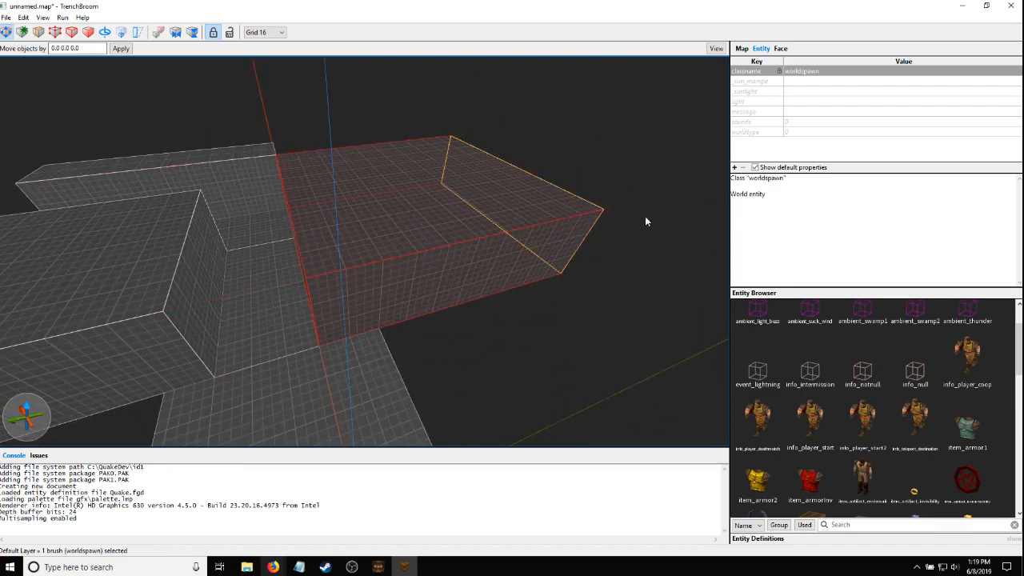
pyautogui.moveTo(644, 216)
pyautogui.keyDown('shift'); pyautogui.mouseDown()
pyautogui.moveTo(351, 254)
pyautogui.moveTo(403, 250)
pyautogui.mouseUp(); pyautogui.keyUp('shift')
pyautogui.moveTo(404, 249); pyautogui.dragTo(400, 244, button='right')
pyautogui.press('s')
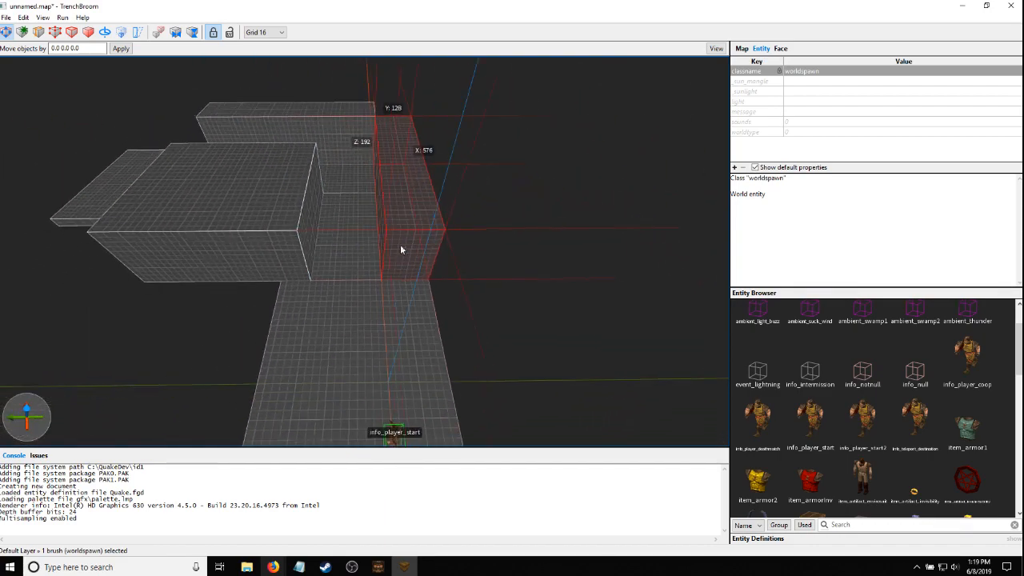
# Duplicate the 576-unit wall to the opposite side of the start room and shorten the copy to about 384 along X
pyautogui.keyDown('ctrl'); pyautogui.moveTo(407, 211); pyautogui.dragTo(300, 303); pyautogui.keyUp('ctrl')
pyautogui.moveTo(301, 304); pyautogui.dragTo(284, 303, button='right')
pyautogui.press('d')
pyautogui.moveTo(285, 303); pyautogui.dragTo(301, 332)
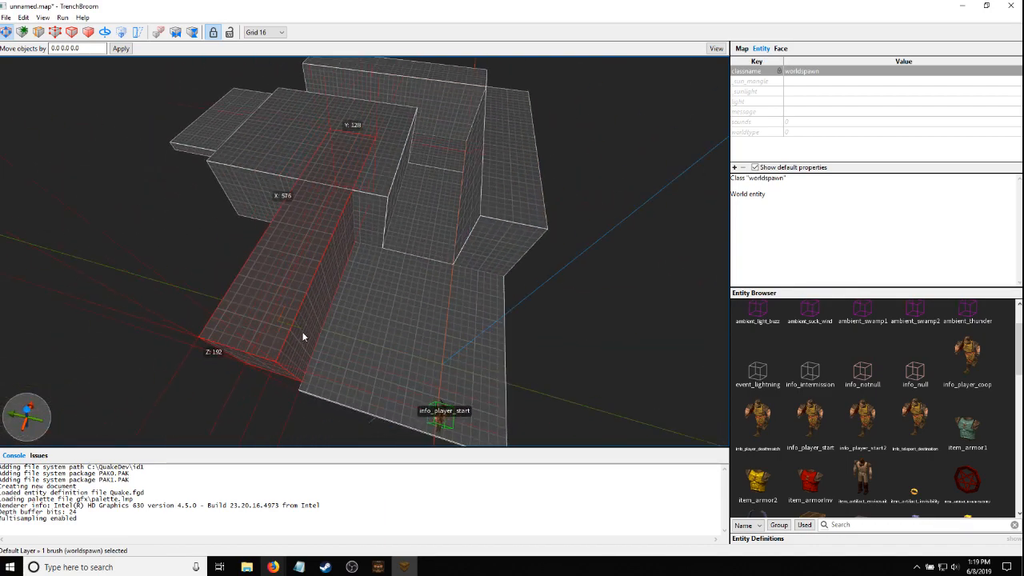
pyautogui.moveTo(332, 322); pyautogui.dragTo(378, 246, button='right')
pyautogui.press('d')
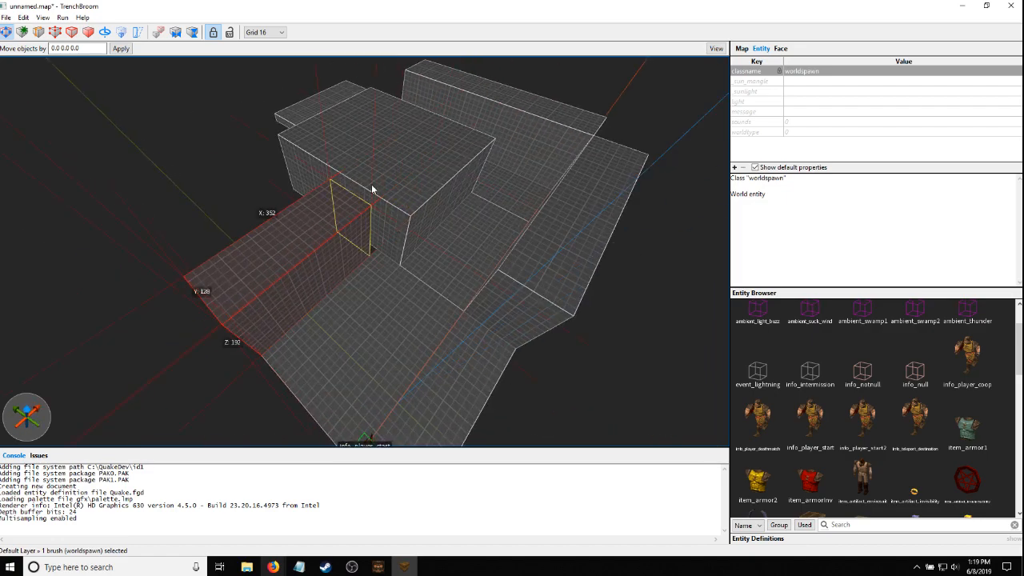
pyautogui.press('a')
pyautogui.moveTo(387, 181); pyautogui.dragTo(432, 193, button='right')
# Duplicate the shortened wall to the start room's other side and copy it again behind the player start
pyautogui.keyDown('ctrl'); pyautogui.moveTo(220, 297); pyautogui.dragTo(517, 293); pyautogui.keyUp('ctrl')
pyautogui.keyDown('alt'); pyautogui.moveTo(405, 343); pyautogui.dragTo(569, 298, button='right'); pyautogui.keyUp('alt')
pyautogui.moveTo(335, 278)
pyautogui.keyDown('ctrl'); pyautogui.mouseDown()
pyautogui.moveTo(422, 276)
pyautogui.moveTo(481, 308)
pyautogui.mouseUp(); pyautogui.keyUp('ctrl')
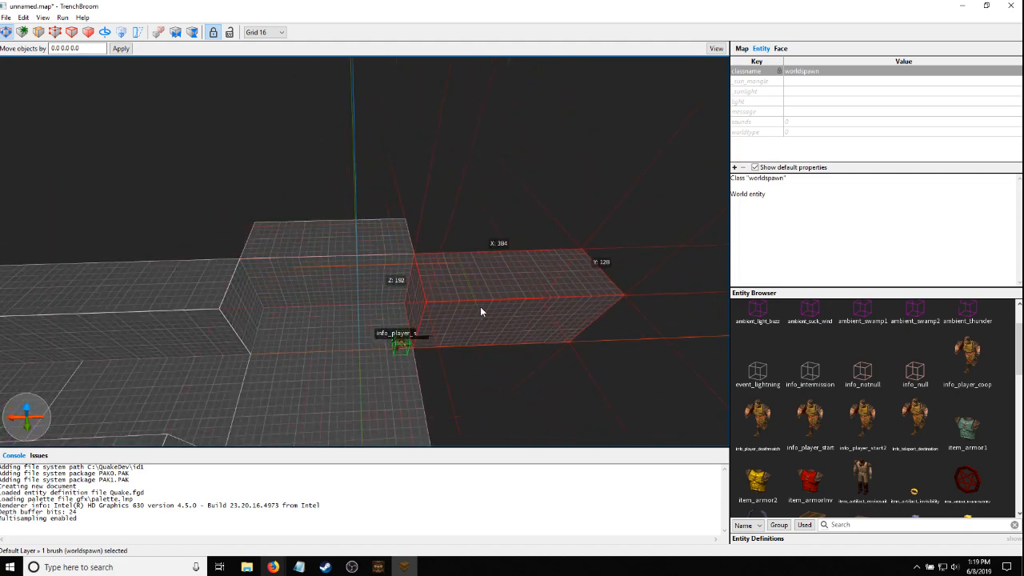
# Resize the wall behind the player start to about 32 along X and 400 along Y
pyautogui.moveTo(481, 308)
pyautogui.keyDown('alt'); pyautogui.mouseDown(button='right')
pyautogui.moveTo(503, 316)
pyautogui.moveTo(468, 215)
pyautogui.mouseUp(button='right'); pyautogui.keyUp('alt')
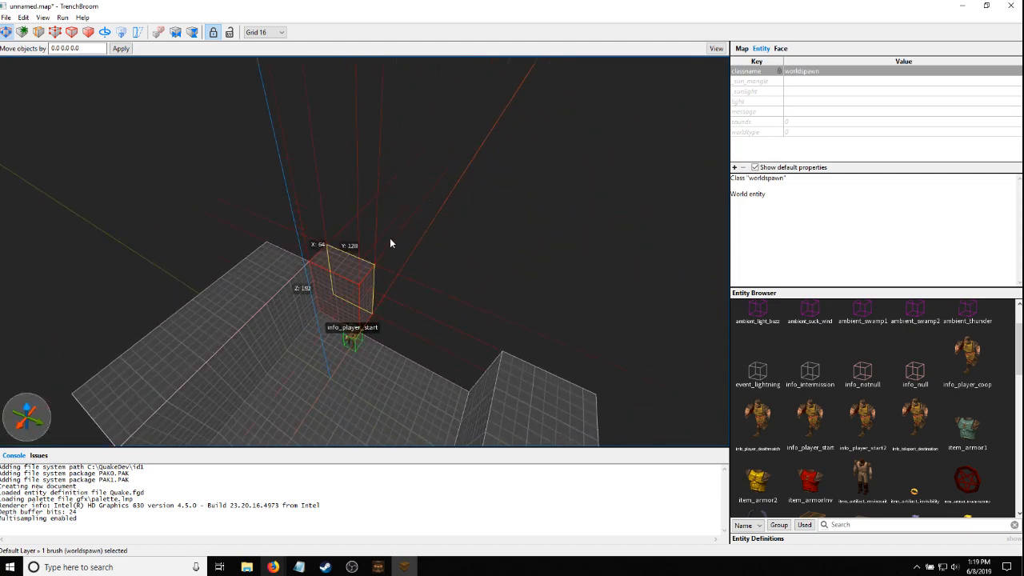
pyautogui.keyDown('alt'); pyautogui.moveTo(391, 240); pyautogui.dragTo(431, 252, button='right'); pyautogui.keyUp('alt')
pyautogui.moveTo(353, 258)
pyautogui.keyDown('alt'); pyautogui.mouseDown(button='right')
pyautogui.moveTo(377, 234)
pyautogui.moveTo(561, 181)
pyautogui.moveTo(479, 188)
pyautogui.mouseUp(button='right'); pyautogui.keyUp('alt')
pyautogui.press('d')
# Duplicate the thin end wall onto the square far room's edge beside the corner block and lengthen it to about 448 along Y
pyautogui.moveTo(274, 116)
pyautogui.keyDown('ctrl'); pyautogui.mouseDown()
pyautogui.moveTo(401, 153)
pyautogui.moveTo(510, 209)
pyautogui.mouseUp(); pyautogui.keyUp('ctrl')
pyautogui.press('w')
pyautogui.moveTo(510, 210); pyautogui.dragTo(473, 266, button='right')
pyautogui.moveTo(473, 267); pyautogui.dragTo(450, 252)
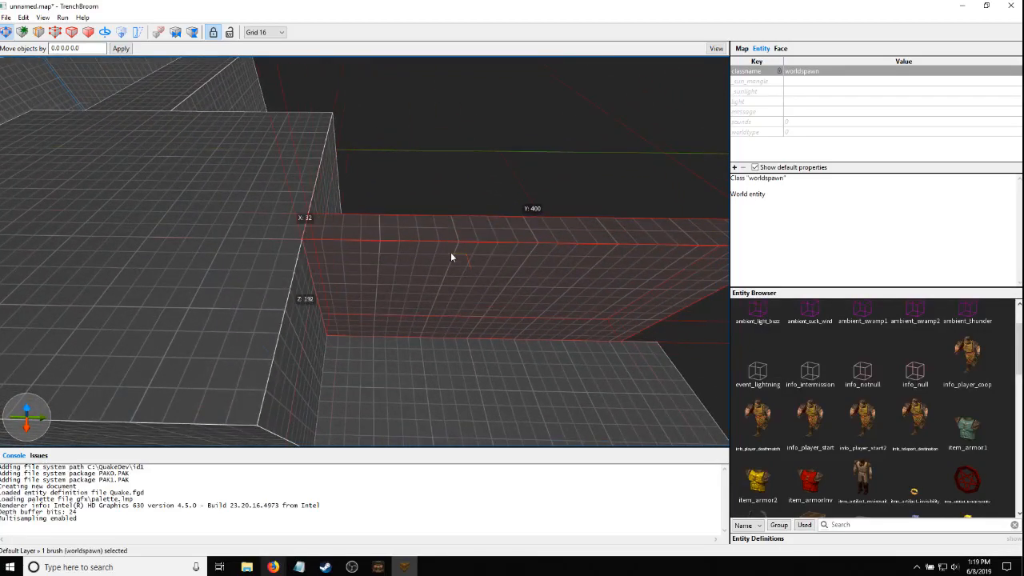
pyautogui.moveTo(447, 251); pyautogui.dragTo(493, 240, button='right')
pyautogui.press('d')
pyautogui.keyDown('shift'); pyautogui.moveTo(413, 231); pyautogui.dragTo(444, 224); pyautogui.keyUp('shift')
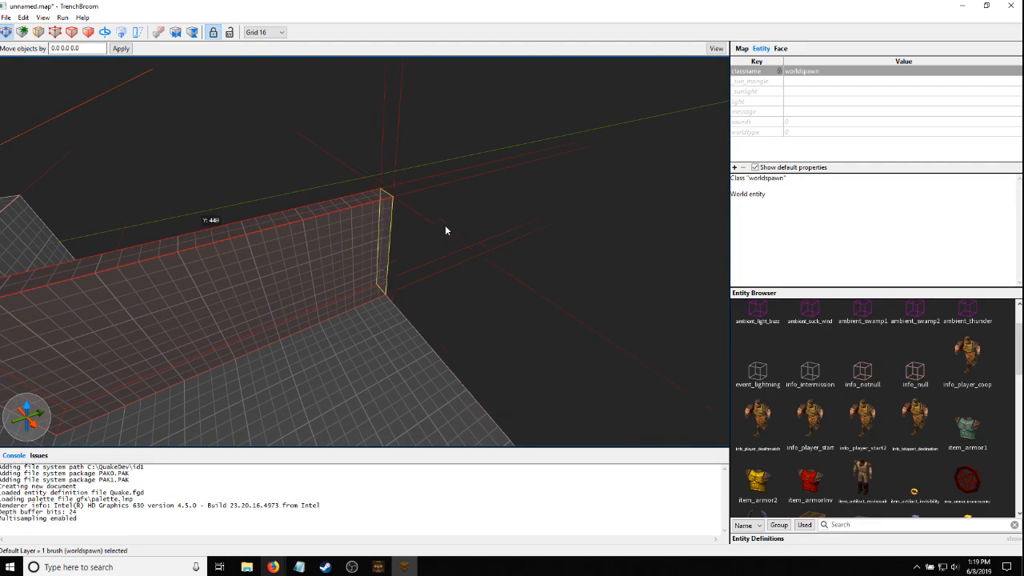
pyautogui.press('s')
# Duplicate the thin 448-unit wall to the opposite side of the far room
pyautogui.moveTo(445, 224); pyautogui.dragTo(341, 239, button='right')
pyautogui.press('d')
pyautogui.keyDown('ctrl'); pyautogui.moveTo(444, 241); pyautogui.dragTo(235, 256); pyautogui.keyUp('ctrl')
pyautogui.moveTo(347, 248); pyautogui.dragTo(296, 250, button='right')
pyautogui.press('d')
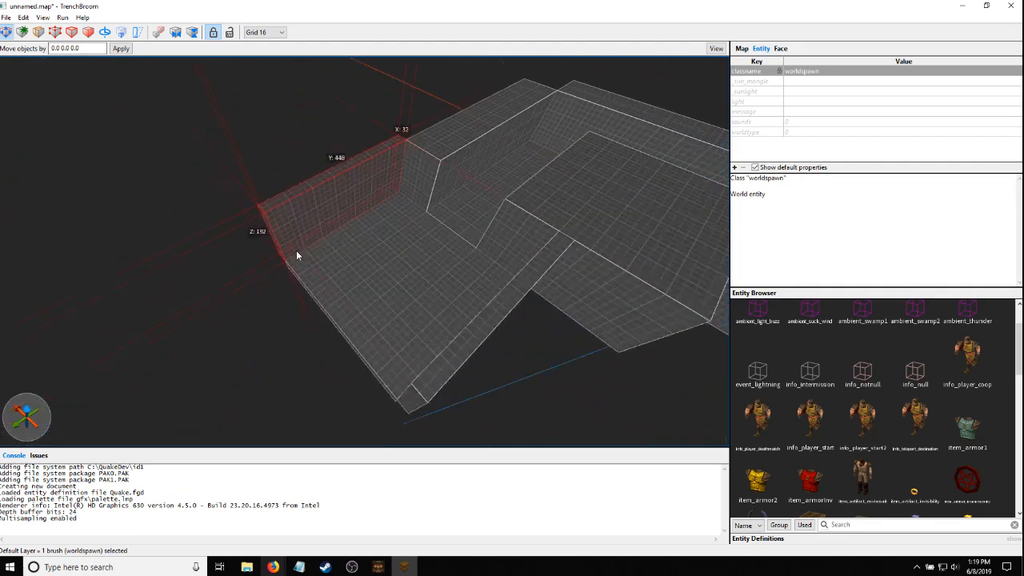
# Duplicate the thin side wall past the far room's open end and resize the copy to close that end
pyautogui.keyDown('ctrl'); pyautogui.moveTo(323, 190); pyautogui.dragTo(195, 256); pyautogui.keyUp('ctrl')
pyautogui.moveTo(357, 233); pyautogui.dragTo(302, 229, button='right')
pyautogui.press('d')
pyautogui.press('w')
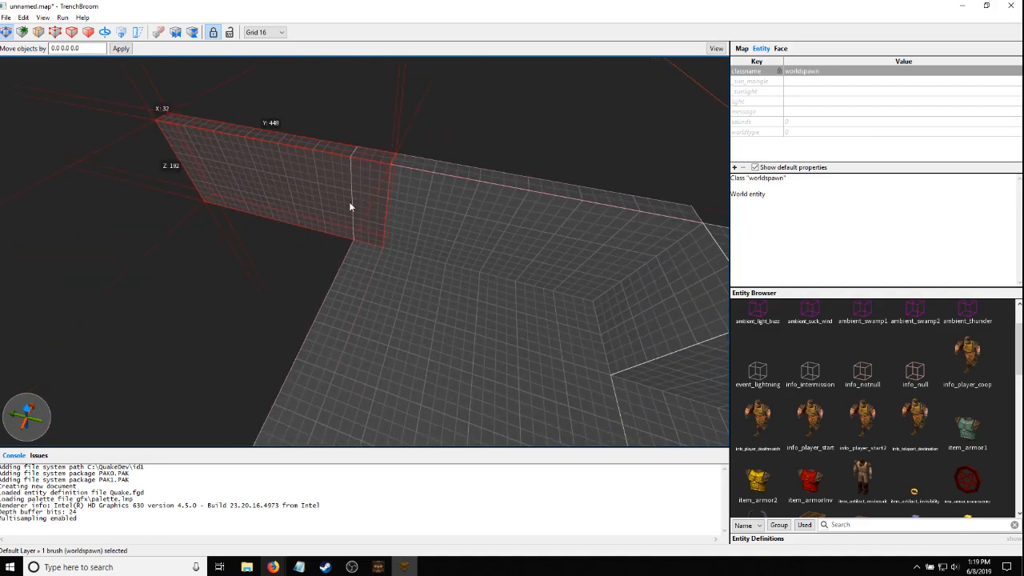
pyautogui.moveTo(349, 202); pyautogui.dragTo(326, 206)
pyautogui.keyDown('shift'); pyautogui.moveTo(71, 193); pyautogui.dragTo(293, 212); pyautogui.keyUp('shift')
pyautogui.press('s')
pyautogui.moveTo(293, 213); pyautogui.dragTo(291, 223, button='right')
pyautogui.keyDown('shift'); pyautogui.moveTo(376, 178); pyautogui.dragTo(261, 353); pyautogui.keyUp('shift')
pyautogui.moveTo(261, 354)
pyautogui.mouseDown(button='right')
pyautogui.moveTo(398, 322)
pyautogui.moveTo(442, 333)
pyautogui.moveTo(448, 314)
pyautogui.moveTo(617, 309)
pyautogui.moveTo(331, 302)
pyautogui.moveTo(337, 320)
pyautogui.moveTo(359, 315)
pyautogui.moveTo(366, 336)
pyautogui.moveTo(261, 358)
pyautogui.moveTo(279, 352)
pyautogui.mouseUp(button='right')
# Select the four floor brushes of both rooms and the corridor and duplicate them up to the wall tops as a ceiling
pyautogui.press('a')
pyautogui.press('w')
pyautogui.press('w')
pyautogui.press('w')
pyautogui.press('w')
pyautogui.press('Escape')
pyautogui.press('s')
pyautogui.click(366, 336)
pyautogui.press('s')
pyautogui.keyDown('ctrl'); pyautogui.click(288, 356); pyautogui.keyUp('ctrl')
pyautogui.press('s')
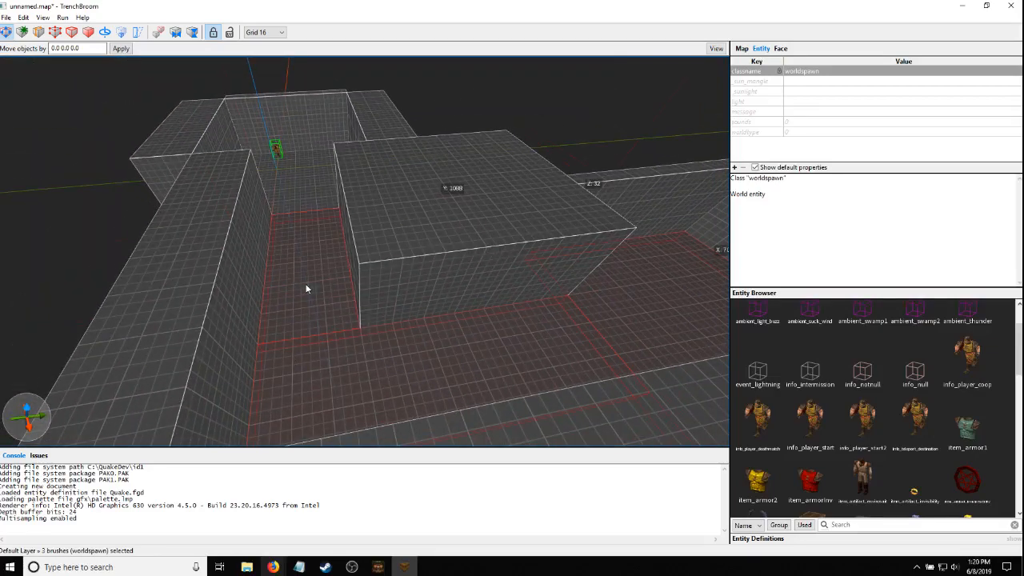
pyautogui.moveTo(316, 292); pyautogui.dragTo(390, 314, button='right')
pyautogui.moveTo(470, 262)
pyautogui.mouseDown(button='right')
pyautogui.moveTo(307, 257)
pyautogui.moveTo(380, 304)
pyautogui.mouseUp(button='right')
pyautogui.moveTo(292, 229); pyautogui.dragTo(263, 215, button='right')
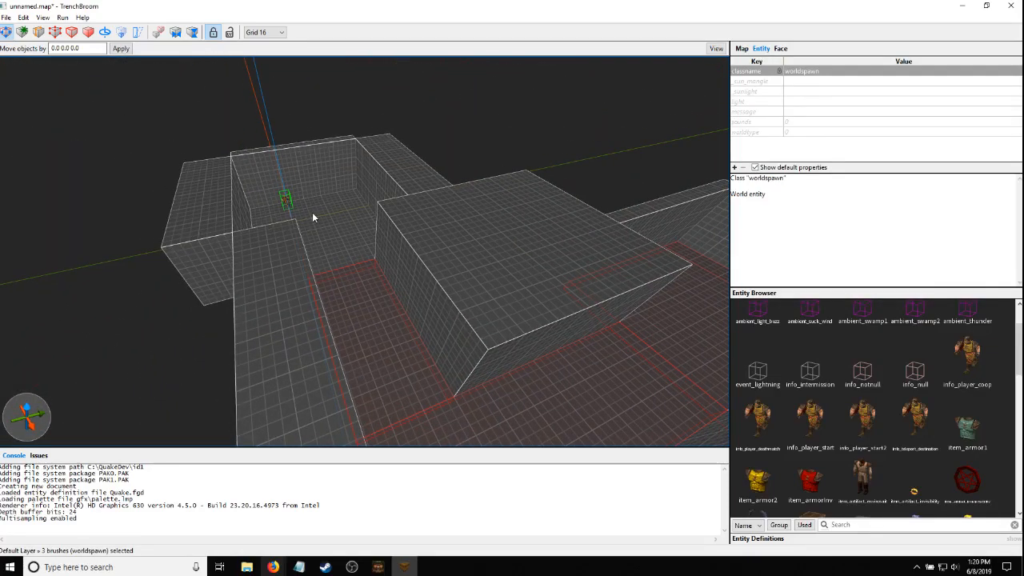
pyautogui.keyDown('ctrl'); pyautogui.click(313, 217); pyautogui.keyUp('ctrl')
pyautogui.moveTo(348, 235)
pyautogui.mouseDown(button='right')
pyautogui.moveTo(372, 240)
pyautogui.moveTo(375, 260)
pyautogui.mouseUp(button='right')
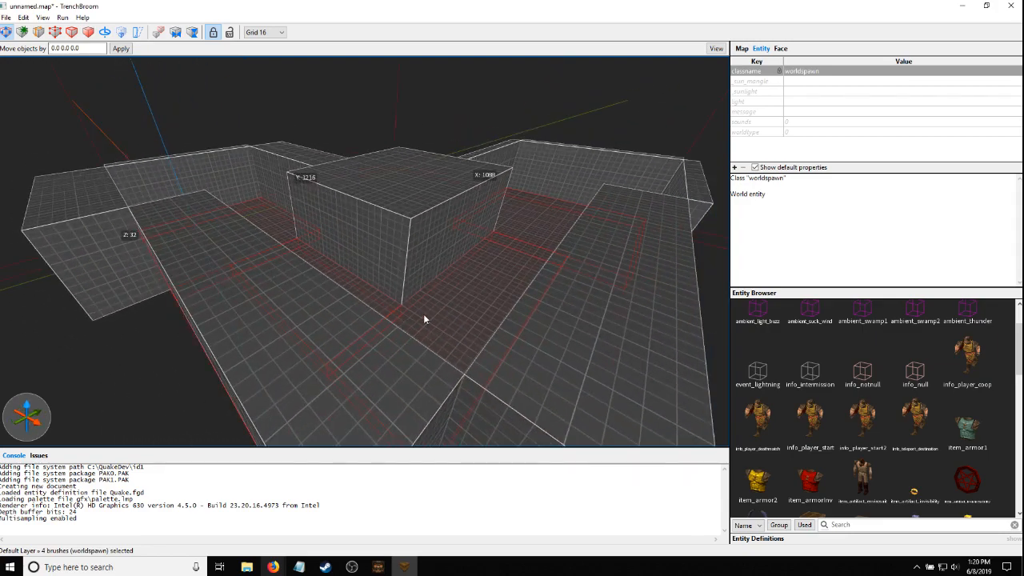
pyautogui.keyDown('alt'); pyautogui.moveTo(453, 316); pyautogui.dragTo(465, 205); pyautogui.keyUp('alt')
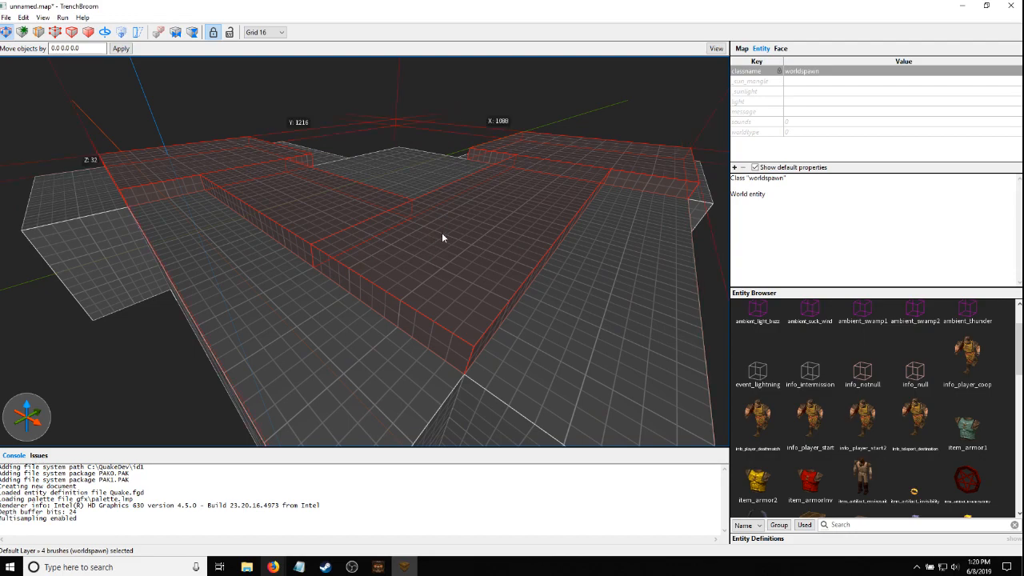
# Deselect the ceiling brushes and save the map as myfirstmap.map in the QuakeDev working folder
pyautogui.press('w')
pyautogui.moveTo(441, 234)
pyautogui.mouseDown(button='right')
pyautogui.moveTo(446, 218)
pyautogui.moveTo(428, 199)
pyautogui.moveTo(584, 207)
pyautogui.moveTo(466, 235)
pyautogui.mouseUp(button='right')
pyautogui.press('s')
pyautogui.press('Escape')
pyautogui.click(5, 16)
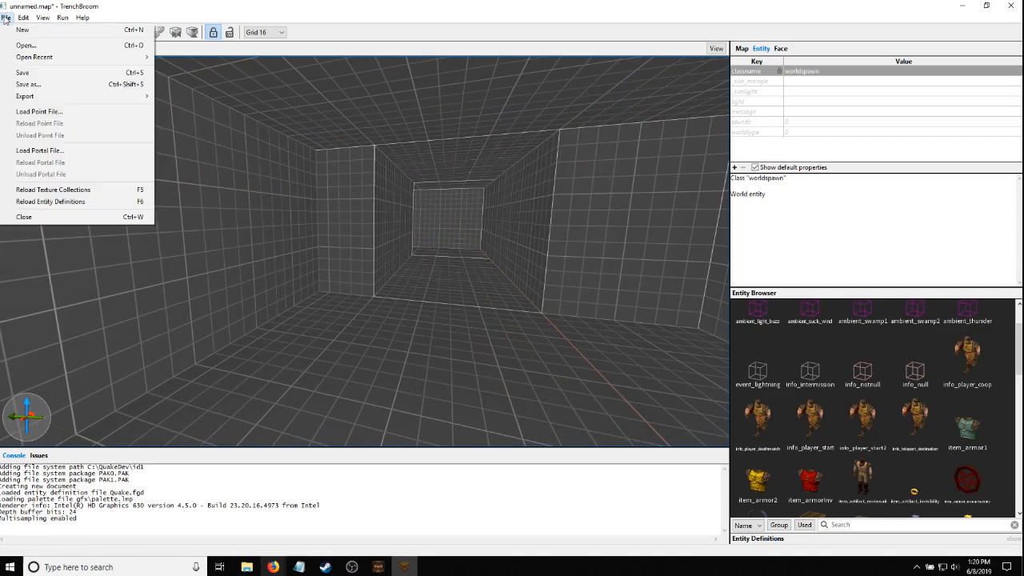
pyautogui.click(39, 84)
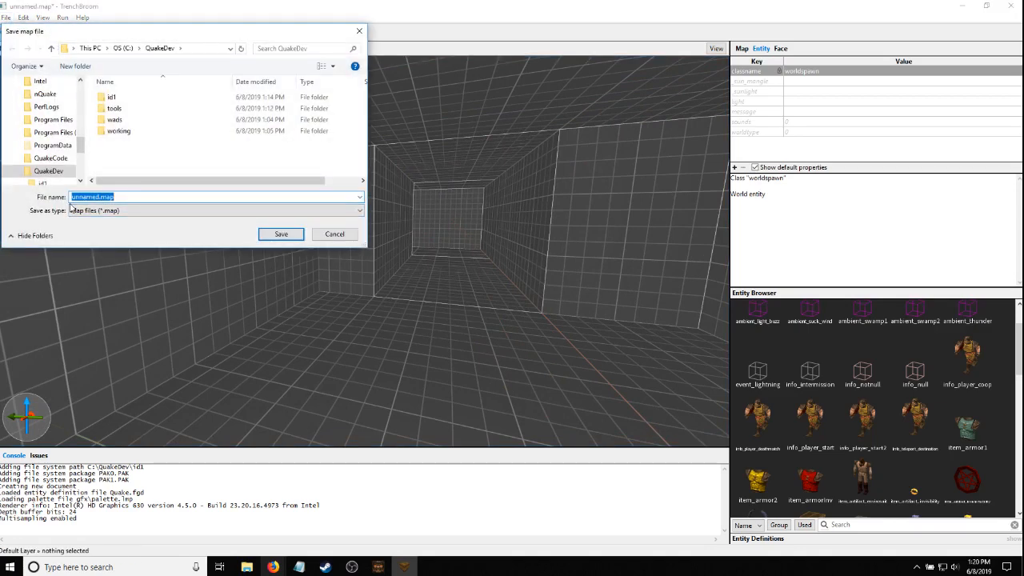
pyautogui.doubleClick(118, 132)
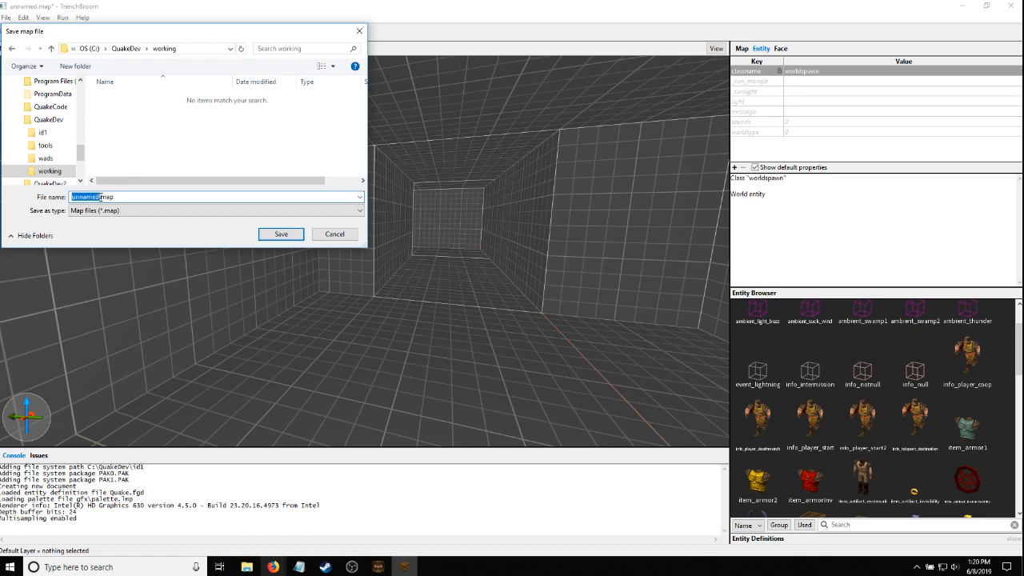
pyautogui.press('Return')
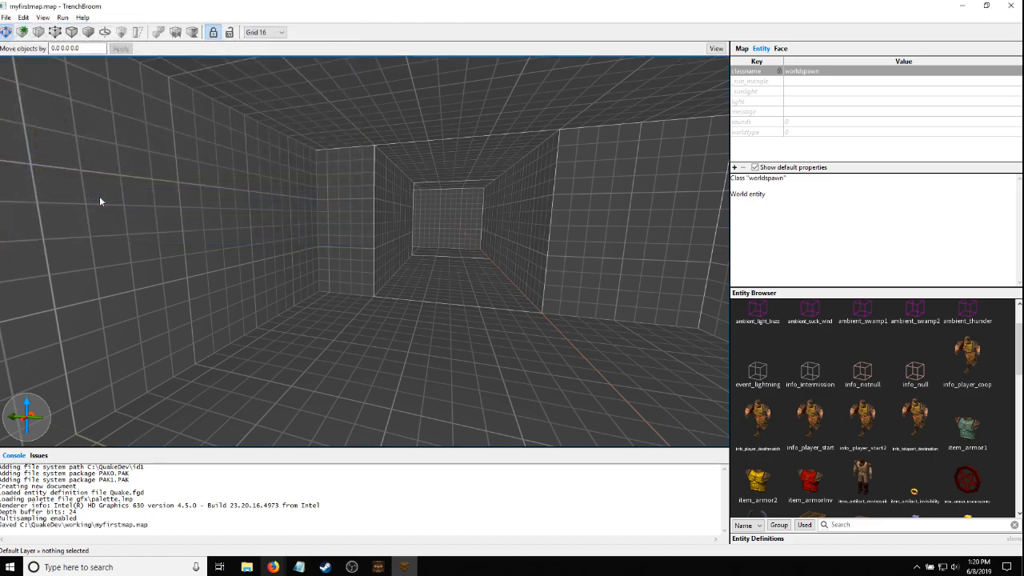
# Inspect the inside of the enclosed corridor and rooms and save the map again
pyautogui.scroll(6, 328, 164)
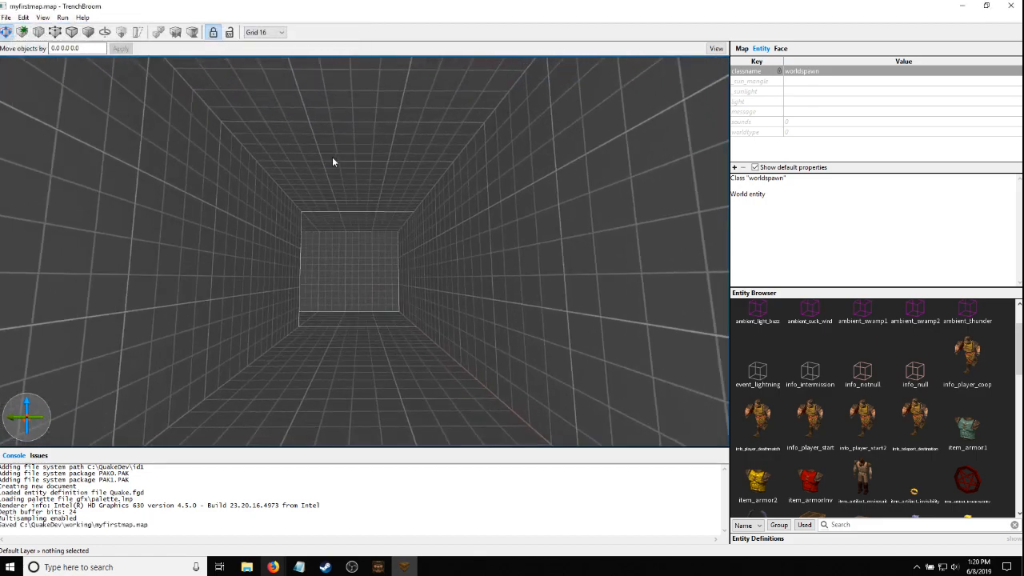
pyautogui.scroll(5, 319, 175)
pyautogui.moveTo(315, 178); pyautogui.dragTo(155, 191, button='right')
pyautogui.press('w')
pyautogui.moveTo(169, 188); pyautogui.dragTo(387, 264, button='right')
pyautogui.hotkey('ctrl', 's')
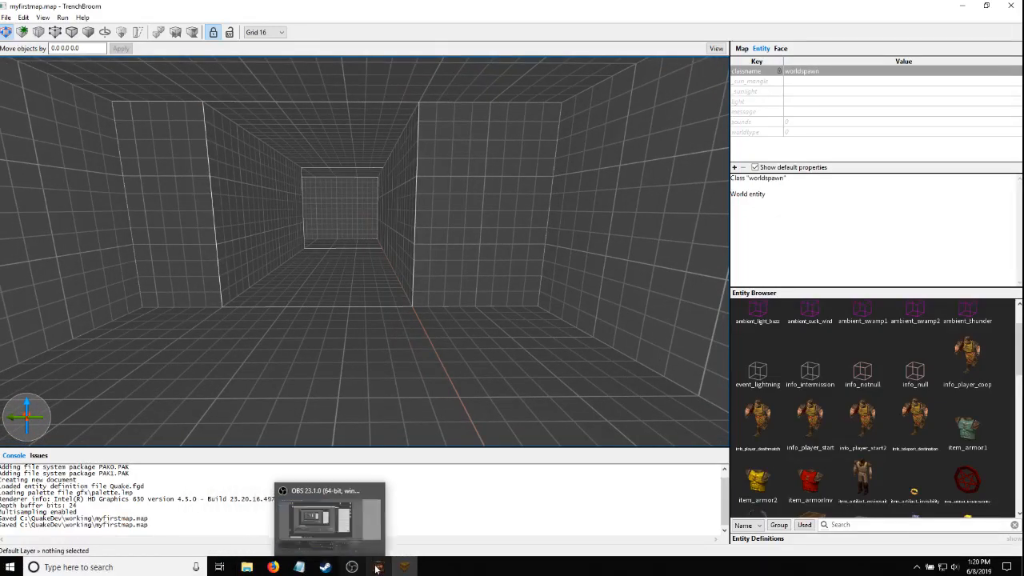
# Switch to Compiling Gui and set the source map to C:\QuakeDev\working\myfirstmap.map
pyautogui.click(339, 525)
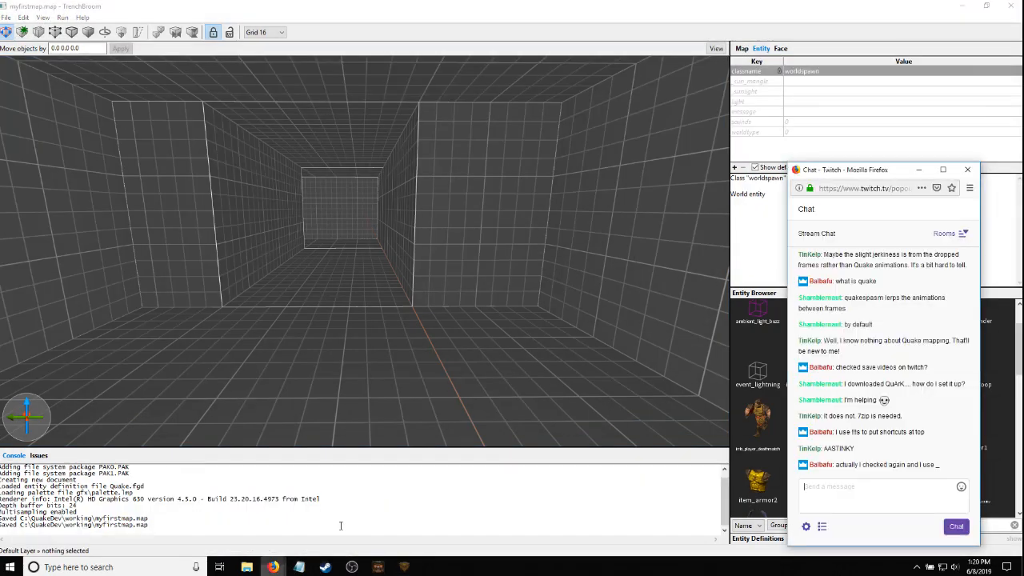
pyautogui.moveTo(485, 334); pyautogui.dragTo(472, 316, button='right')
pyautogui.click(379, 566)
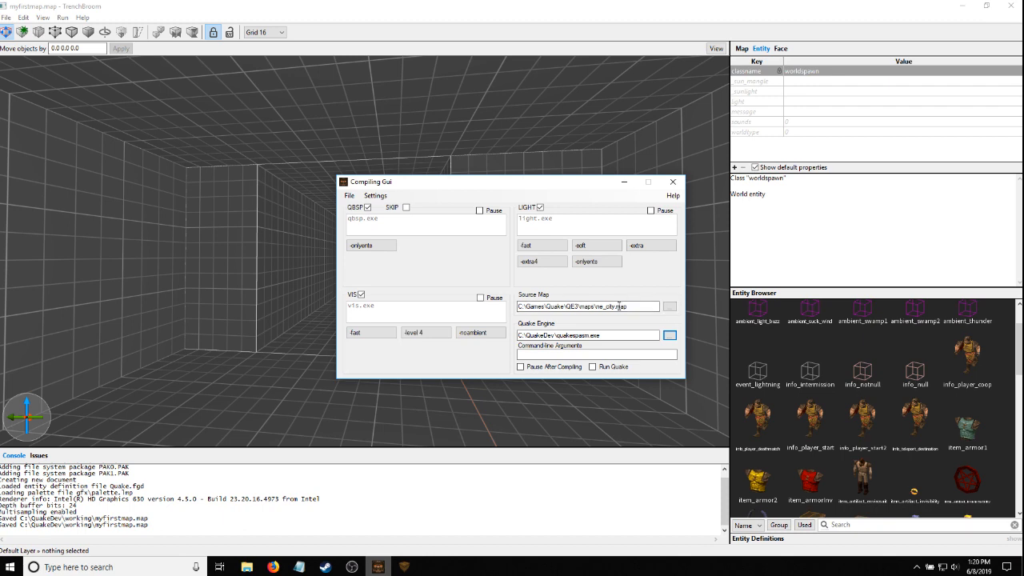
pyautogui.click(670, 307)
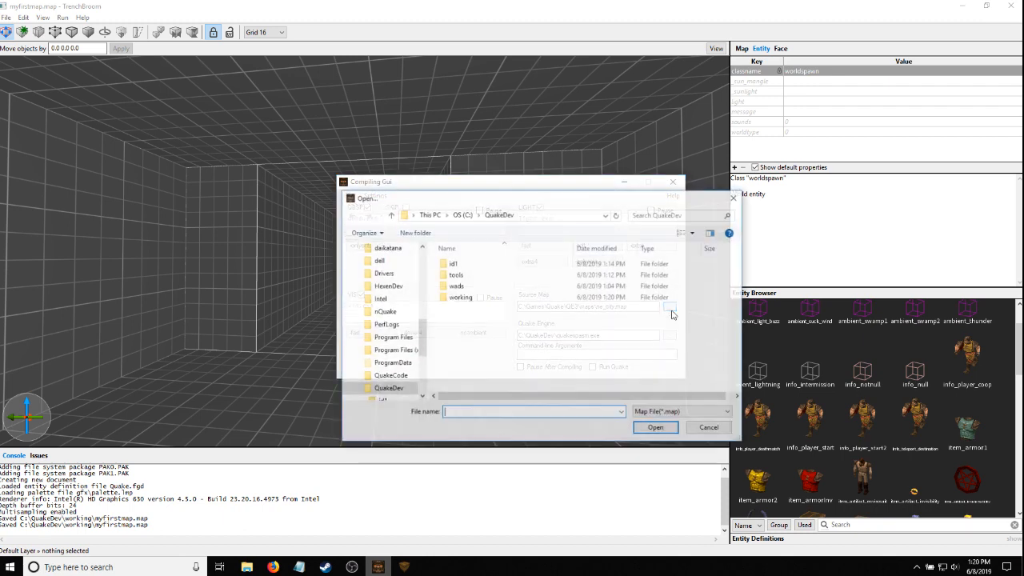
pyautogui.doubleClick(474, 299)
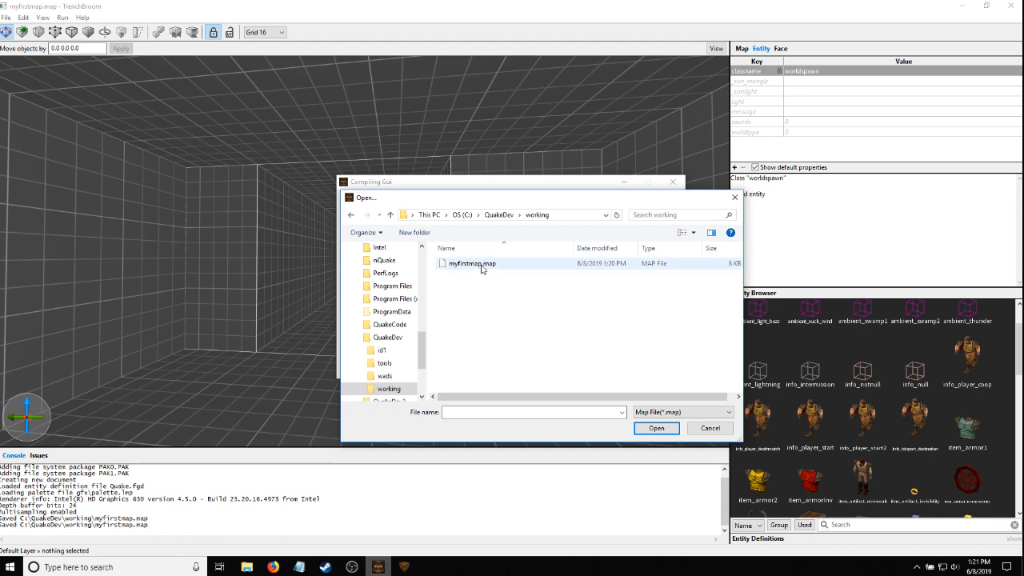
pyautogui.click(481, 265)
pyautogui.click(656, 427)
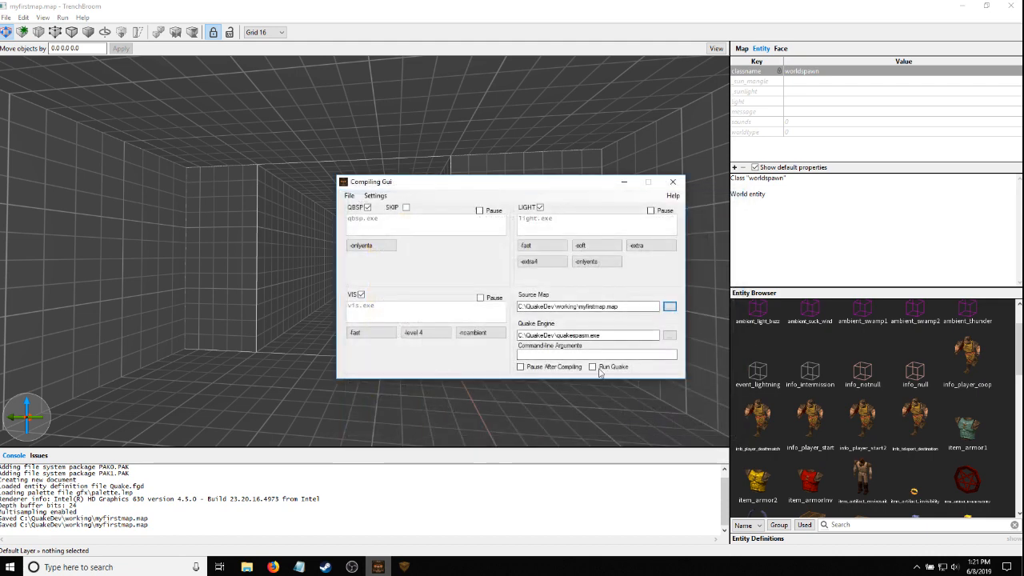
# Check the compiler's tools, working and output folder preferences, and compile the map
pyautogui.click(376, 196)
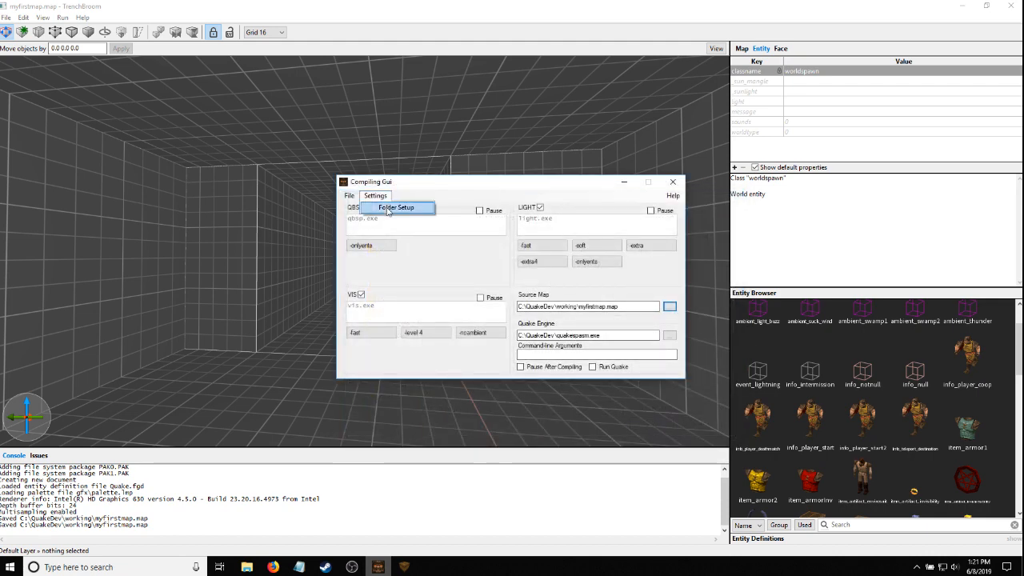
pyautogui.click(392, 208)
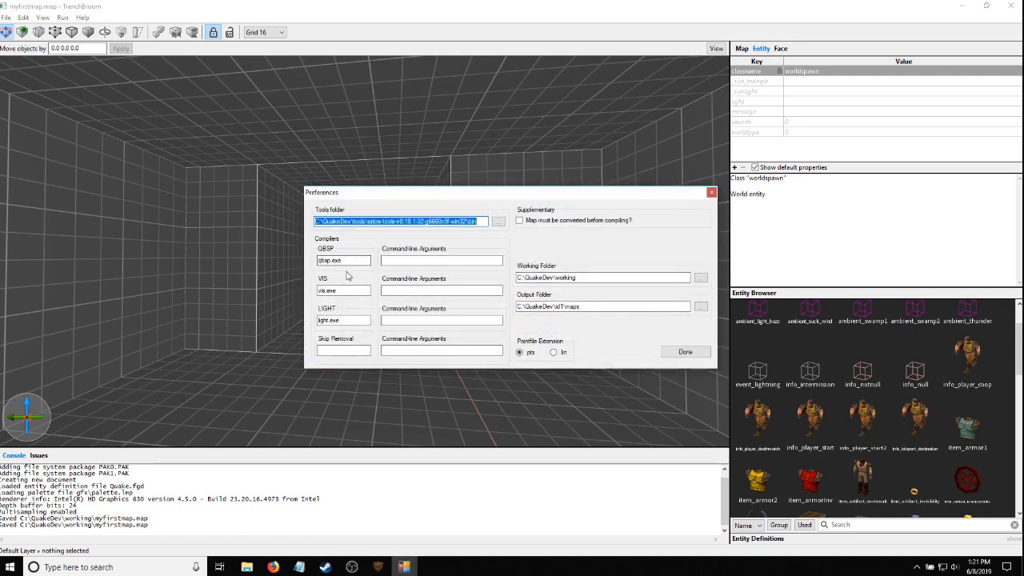
pyautogui.click(686, 352)
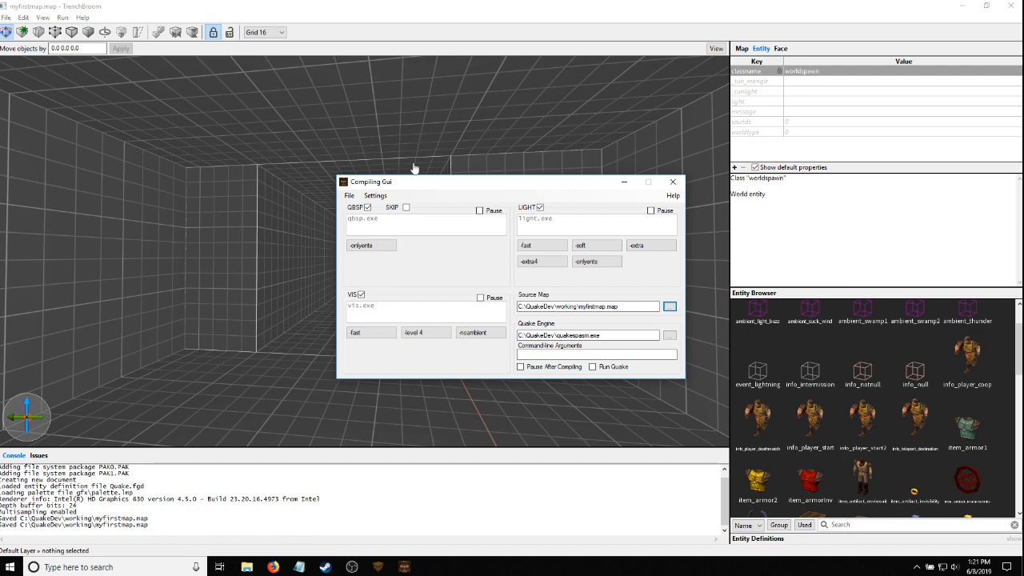
pyautogui.click(351, 196)
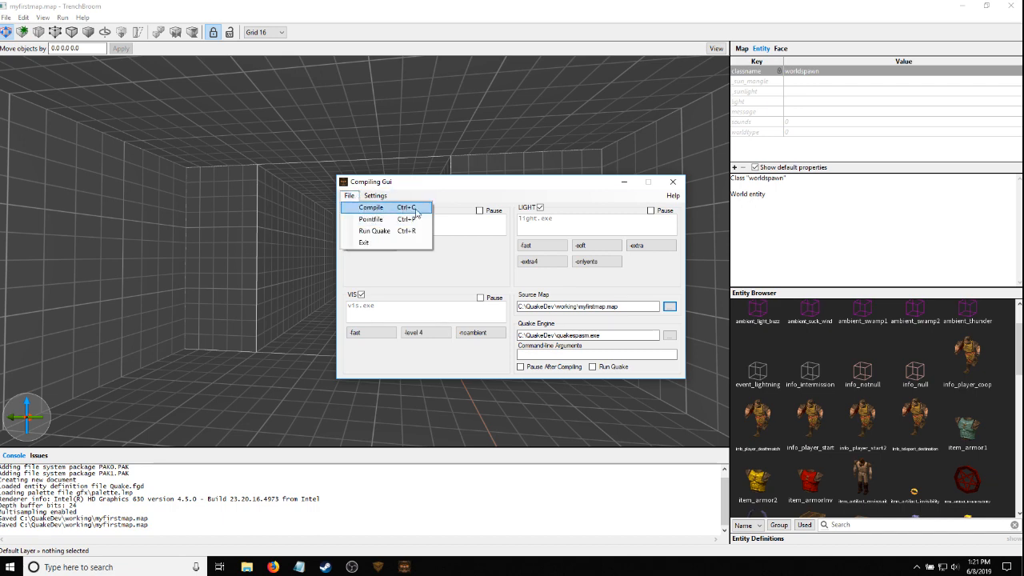
pyautogui.click(369, 210)
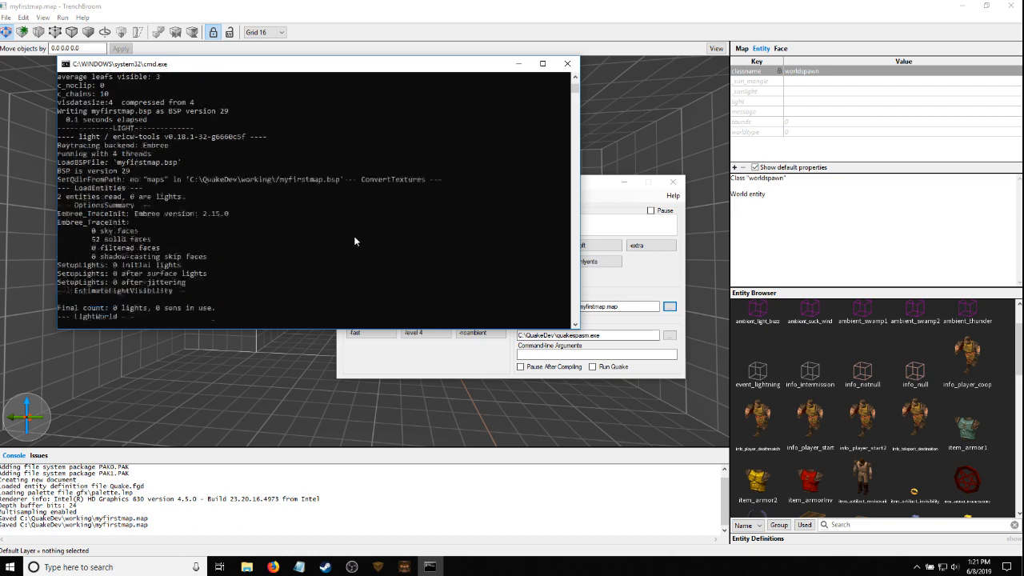
# Enable pausing for the QBSP, VIS and LIGHT stages and compile the map again
pyautogui.click(480, 211)
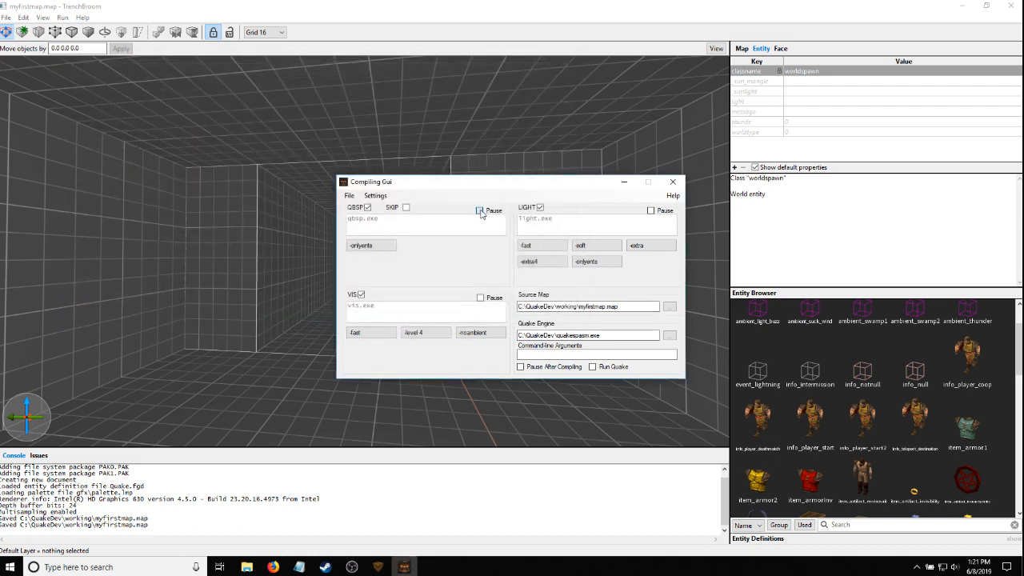
pyautogui.click(490, 298)
pyautogui.click(658, 211)
pyautogui.click(350, 195)
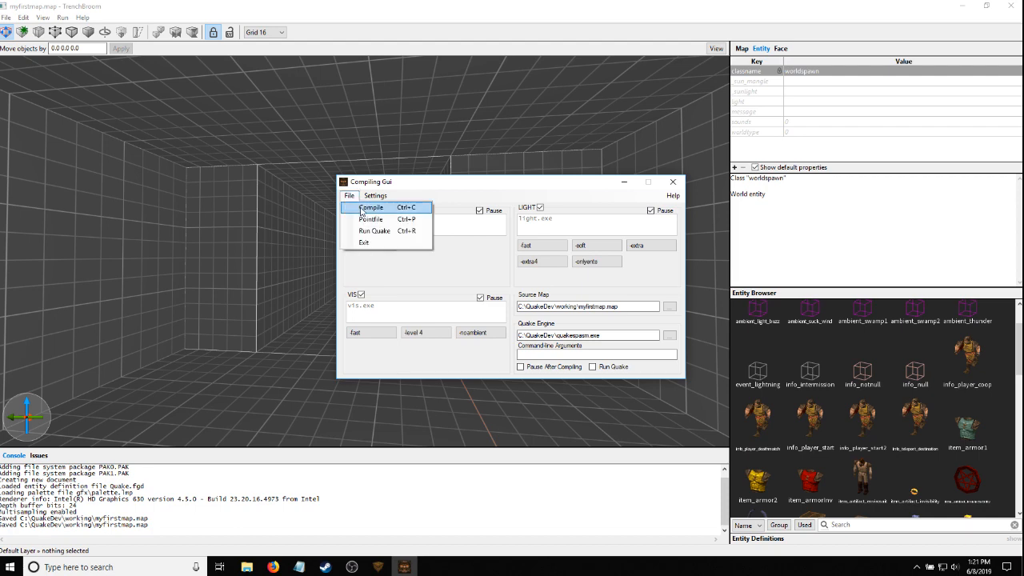
pyautogui.click(361, 210)
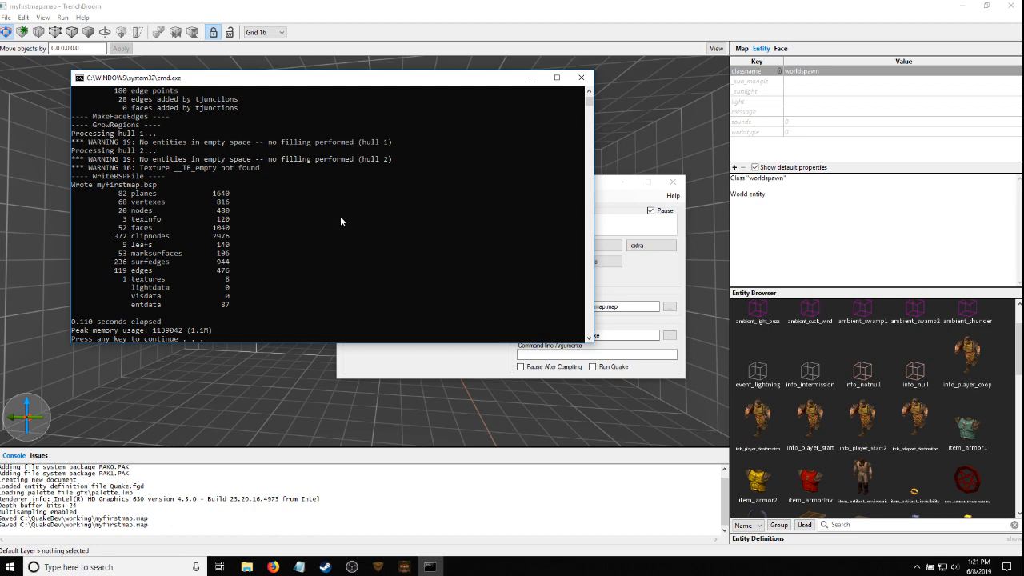
# Read through the QBSP and VIS output in the console, continuing the paused compile after each stage
pyautogui.scroll(9, 340, 216)
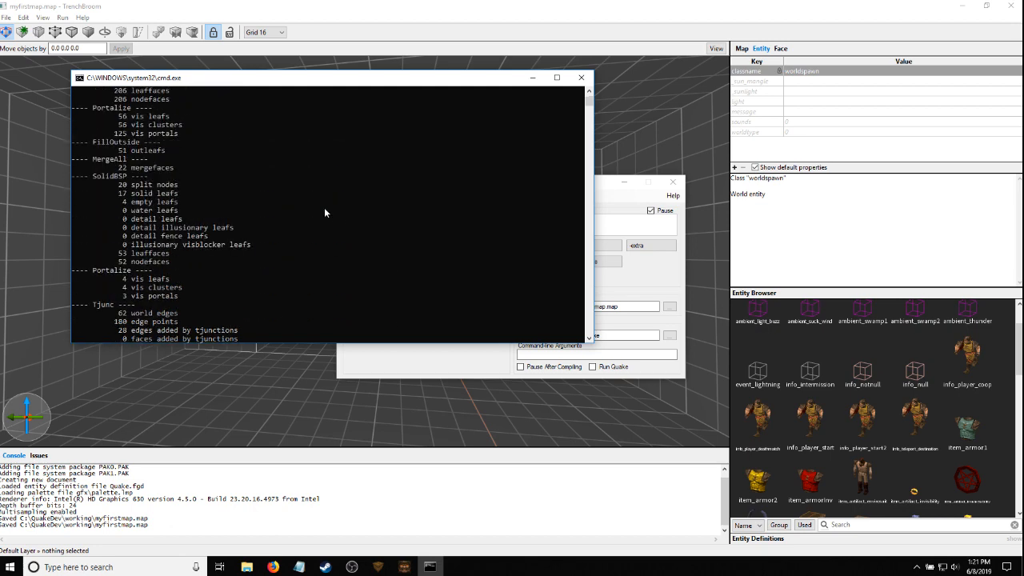
pyautogui.scroll(10, 324, 212)
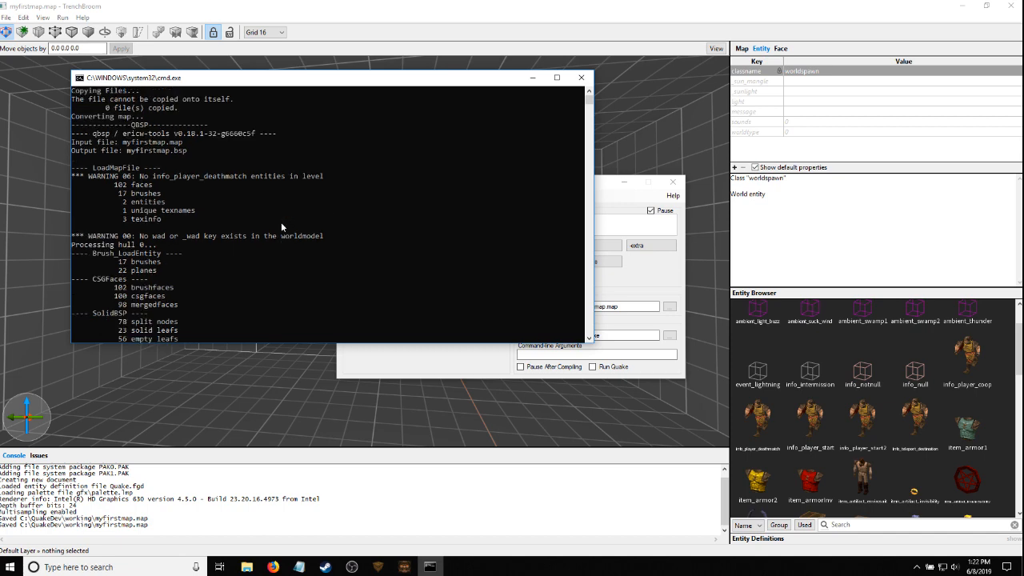
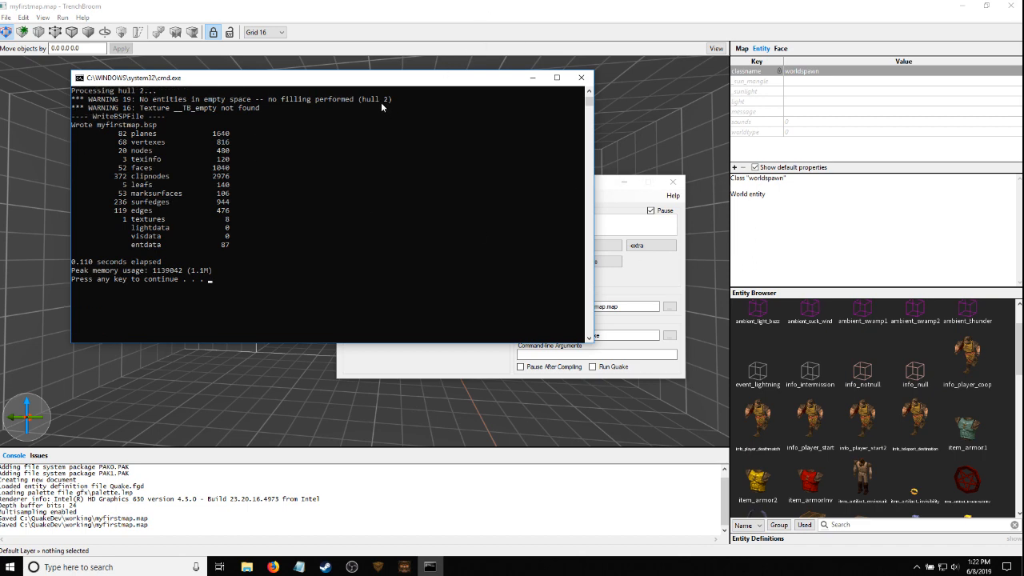
pyautogui.press('Return')
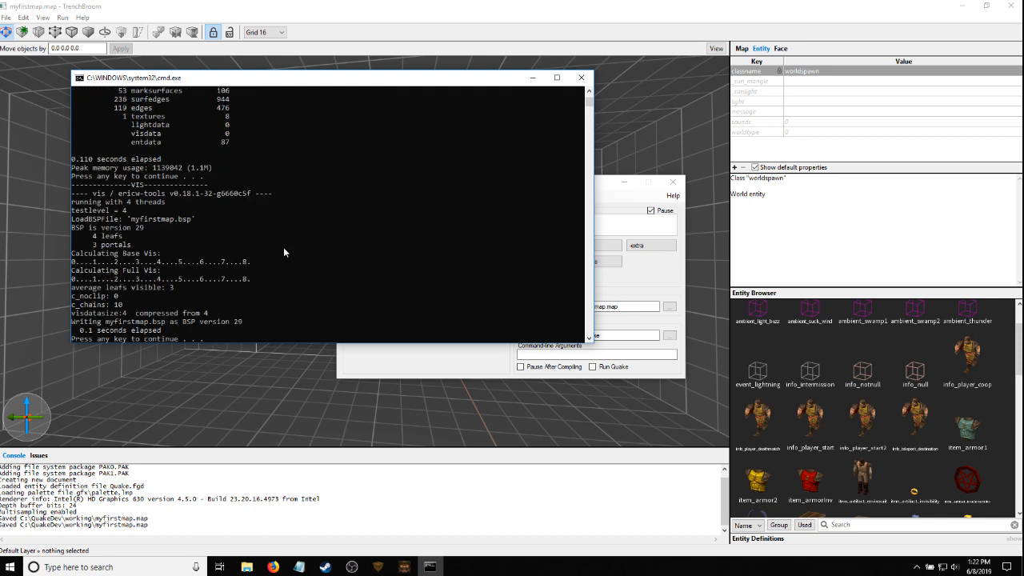
pyautogui.scroll(-2, 113, 320)
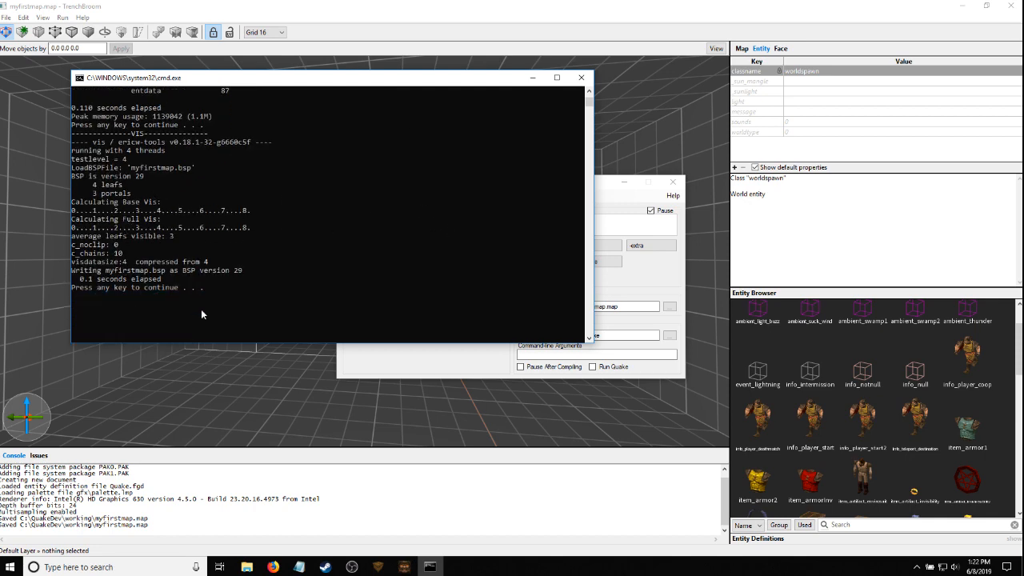
pyautogui.scroll(1, 201, 308)
pyautogui.press('Return')
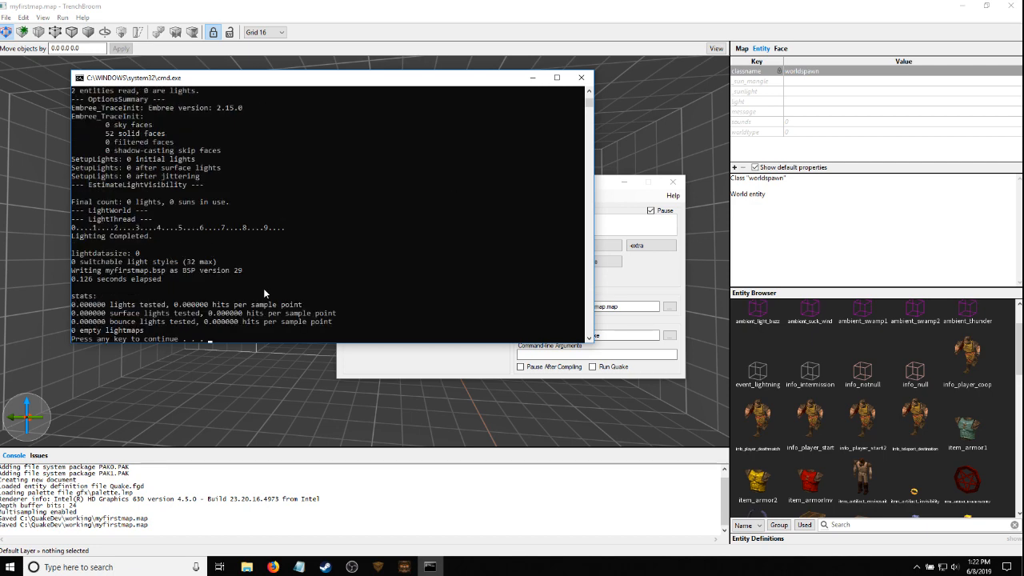
# Read through the LIGHT stage output and continue past its pause to finish the compile
pyautogui.scroll(-1, 235, 266)
pyautogui.scroll(1, 235, 266)
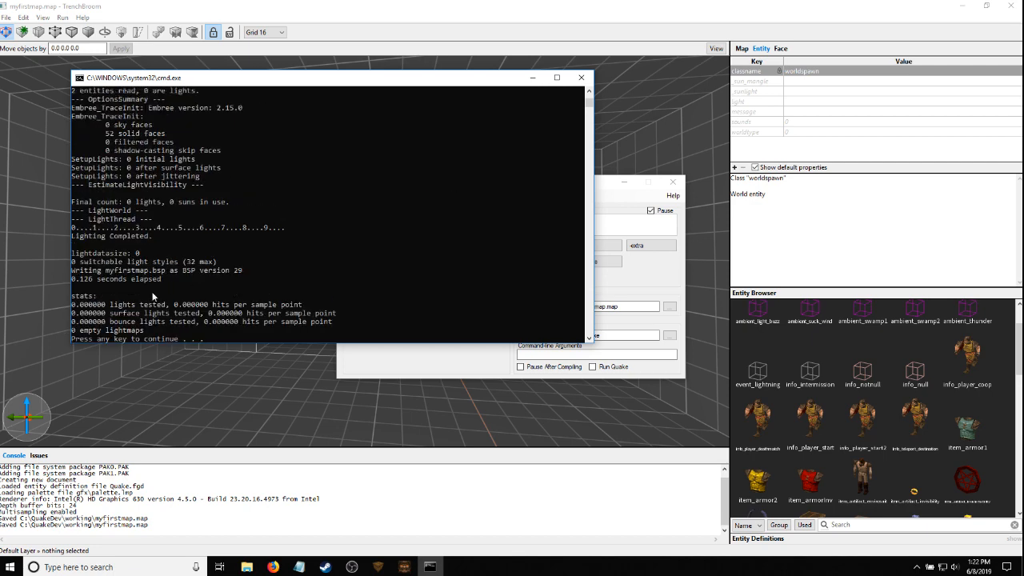
pyautogui.scroll(-1, 142, 312)
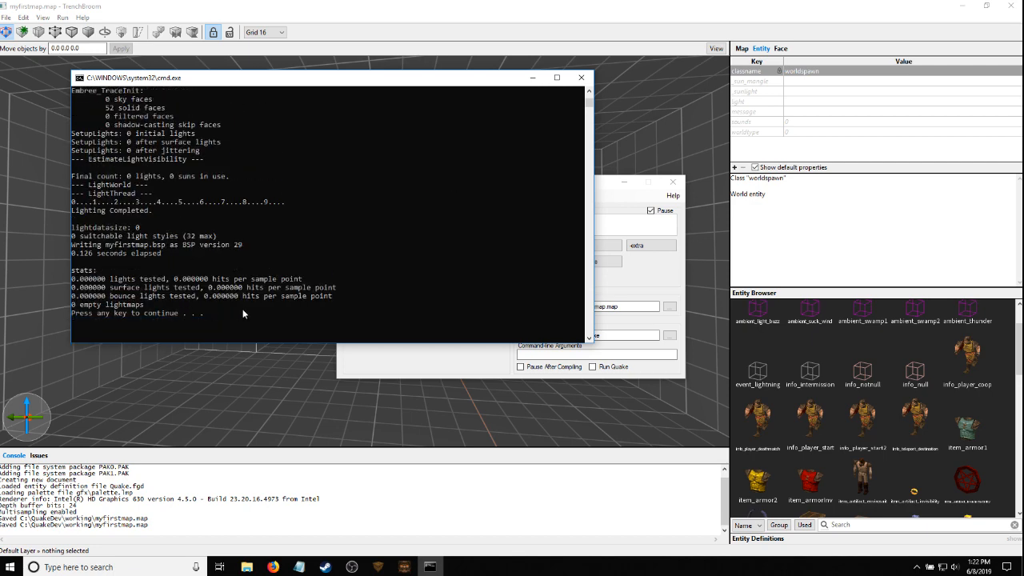
pyautogui.scroll(1, 242, 309)
pyautogui.scroll(1, 242, 220)
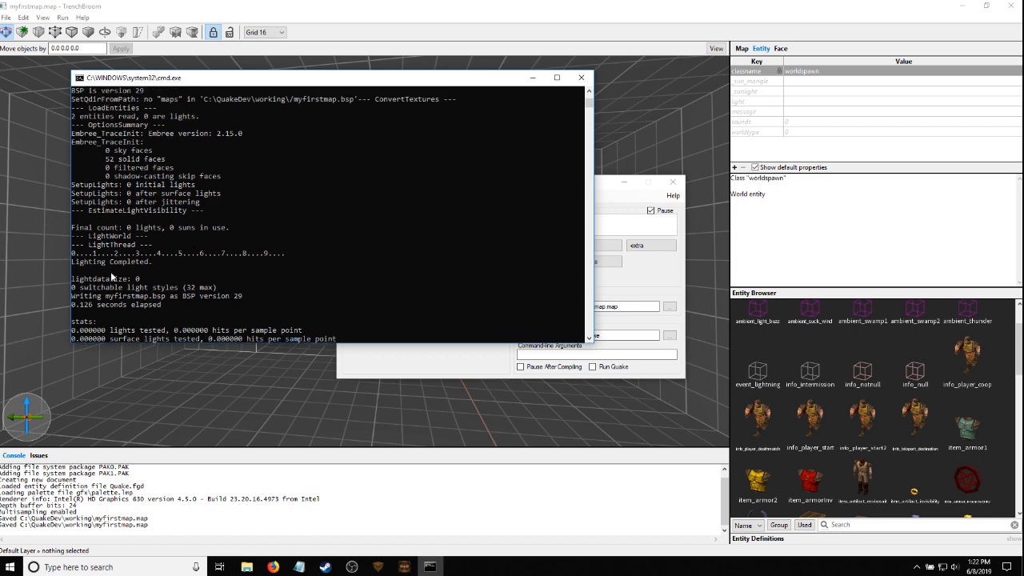
pyautogui.scroll(1, 110, 271)
pyautogui.scroll(1, 176, 214)
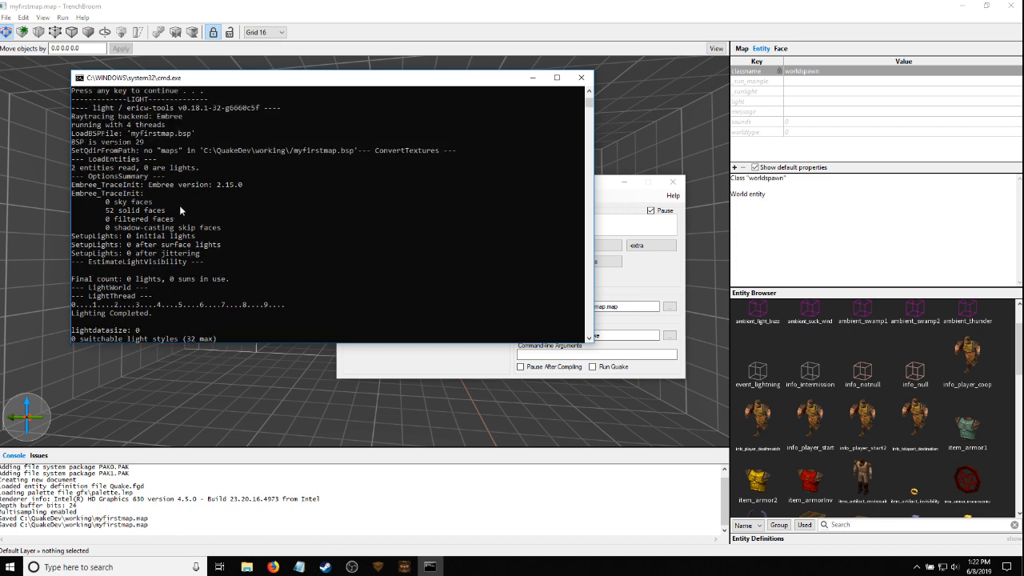
pyautogui.scroll(-5, 179, 204)
pyautogui.press('Return')
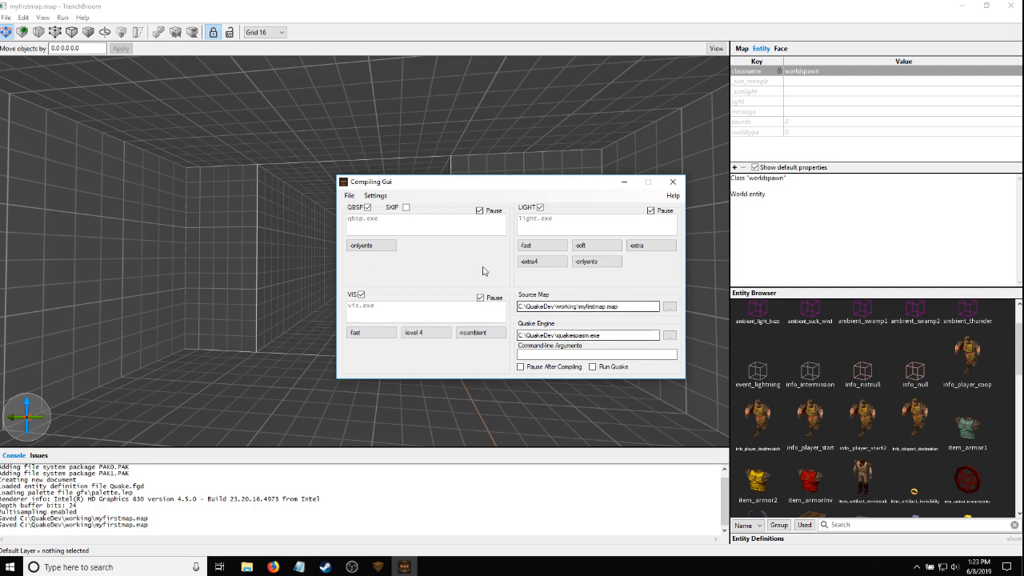
# Switch to File Explorer, check the id1\maps folder for the compiled myfirstmap.bsp, and return to the QuakeDev folder
pyautogui.moveTo(244, 570)
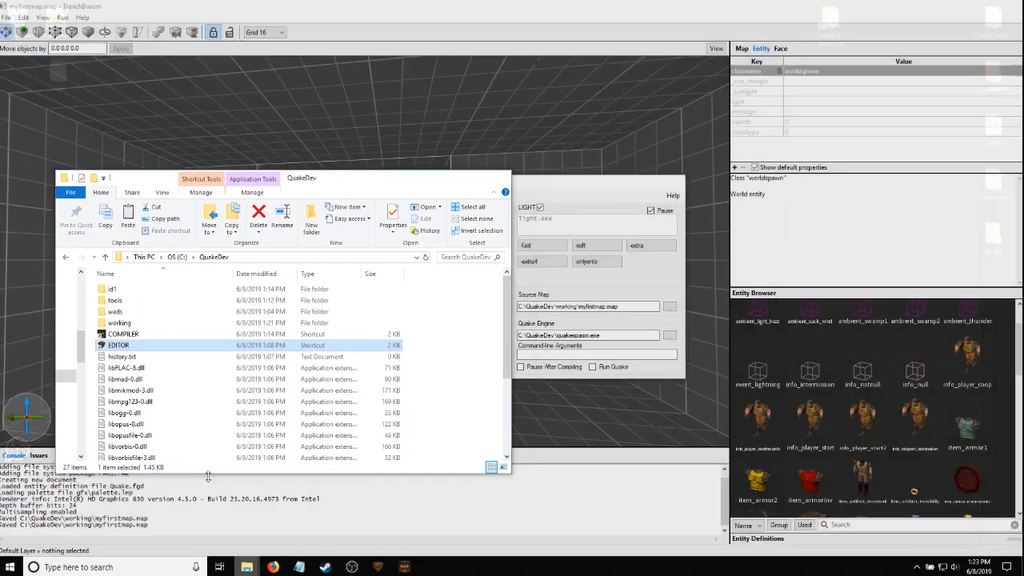
pyautogui.click(194, 520)
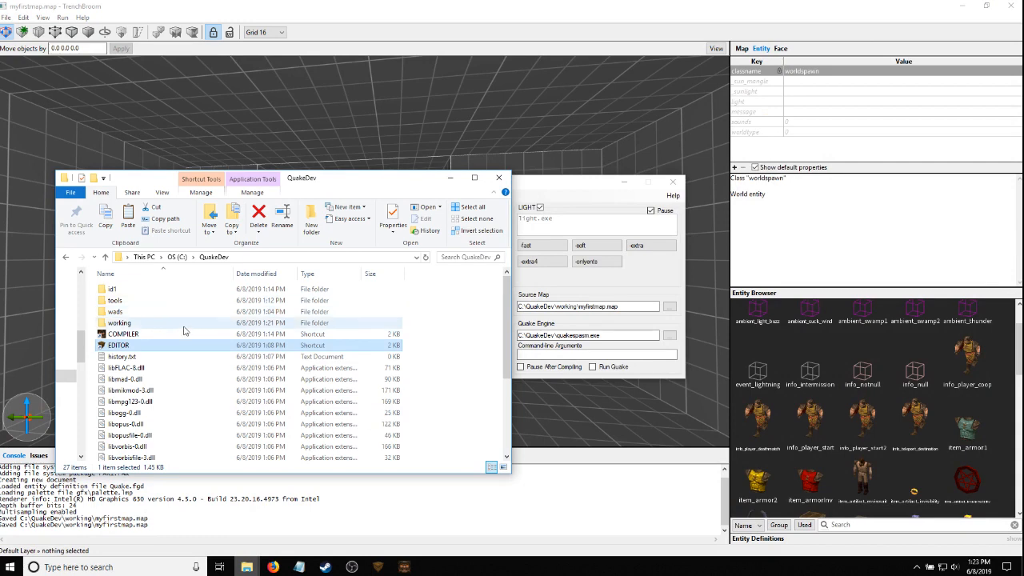
pyautogui.click(128, 289)
pyautogui.doubleClick(128, 290)
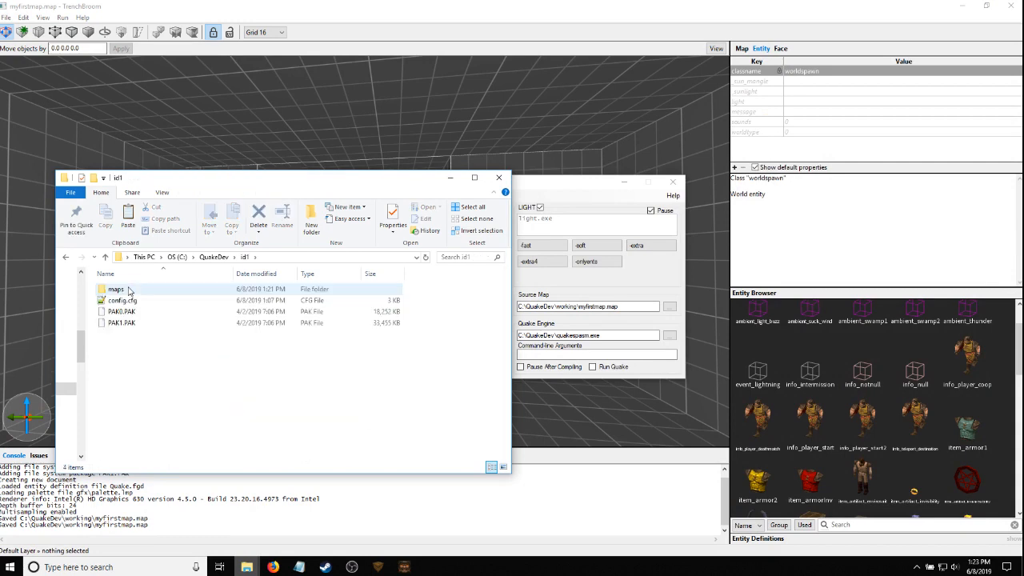
pyautogui.doubleClick(127, 302)
pyautogui.click(125, 293)
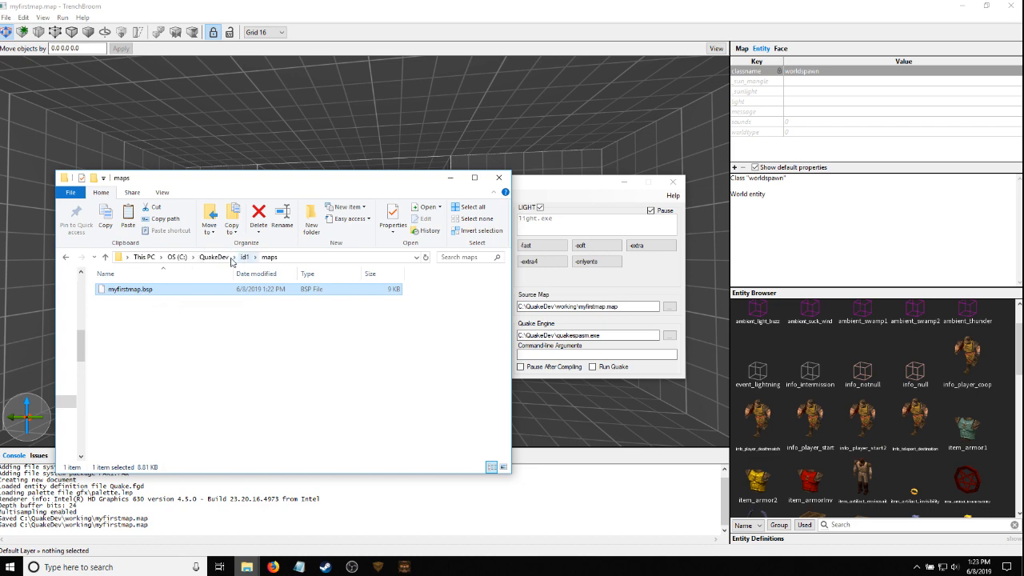
pyautogui.click(214, 257)
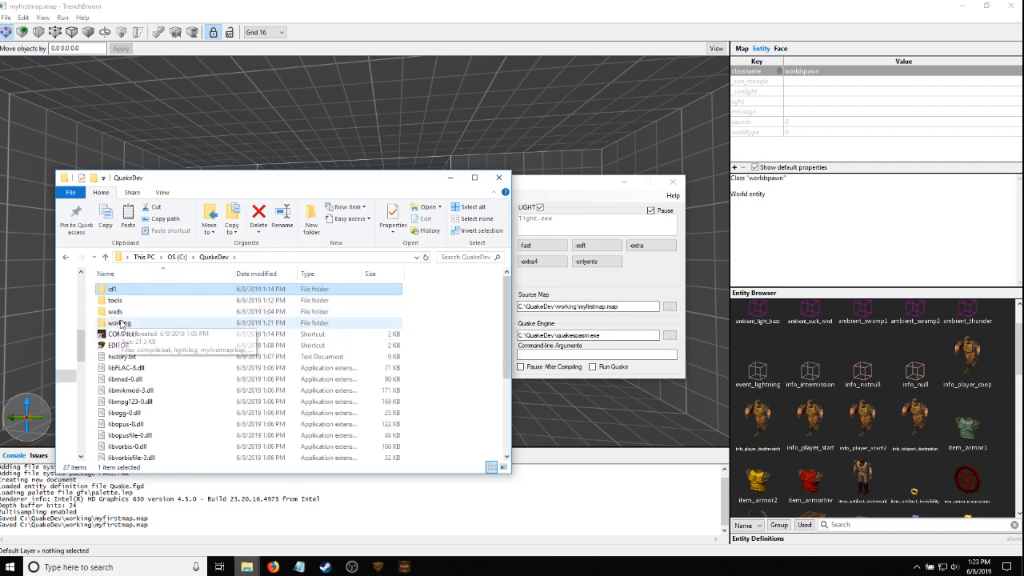
# Open the working folder, select myfirstmap.map, switch to Compiling Gui and run Quake with the compiled map
pyautogui.doubleClick(120, 324)
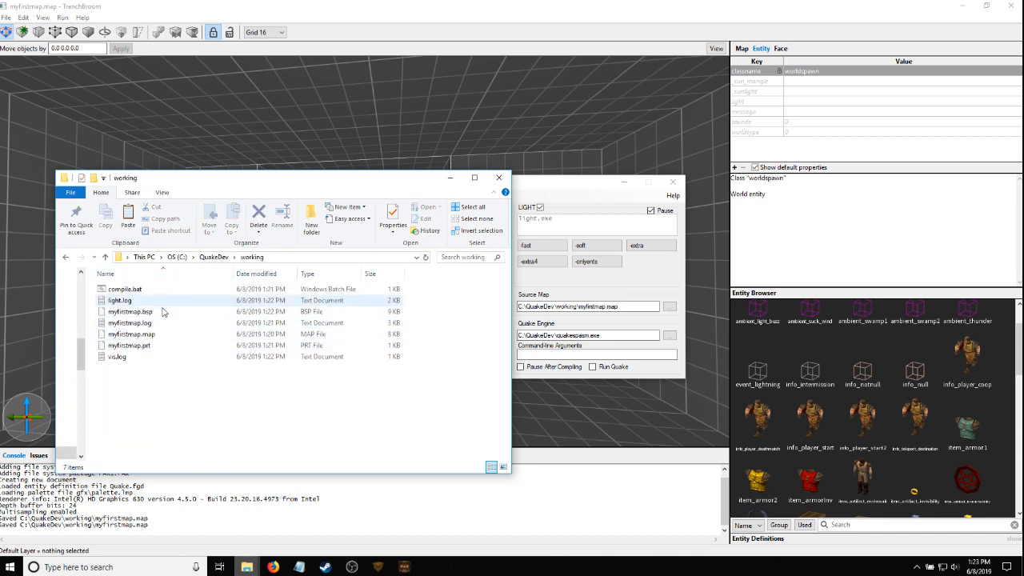
pyautogui.click(151, 334)
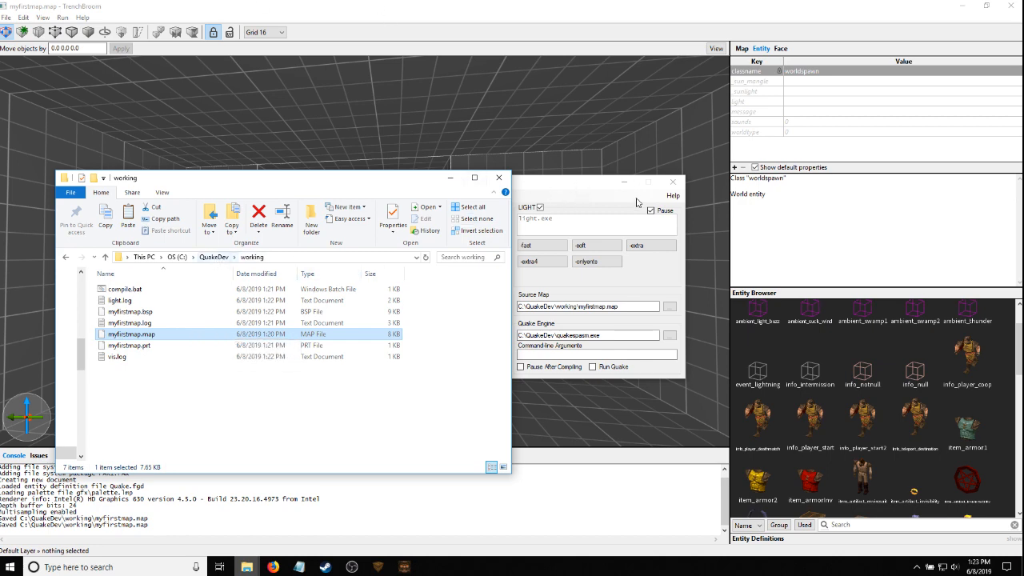
pyautogui.click(605, 190)
pyautogui.click(349, 195)
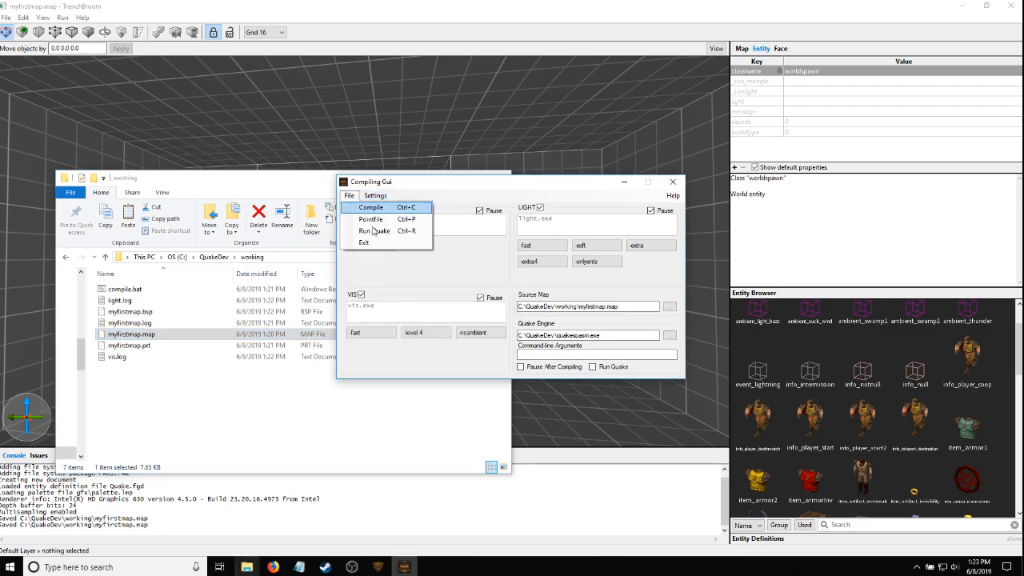
pyautogui.click(379, 232)
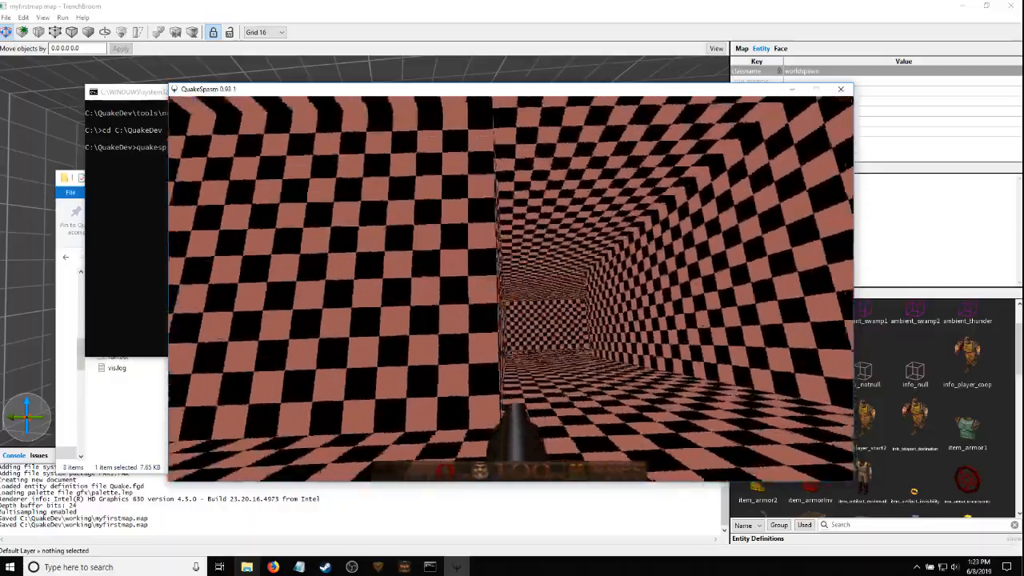
# Walk through the rooms and corridor of the map in QuakeSpasm, close the game and return to TrenchBroom
pyautogui.press('d')
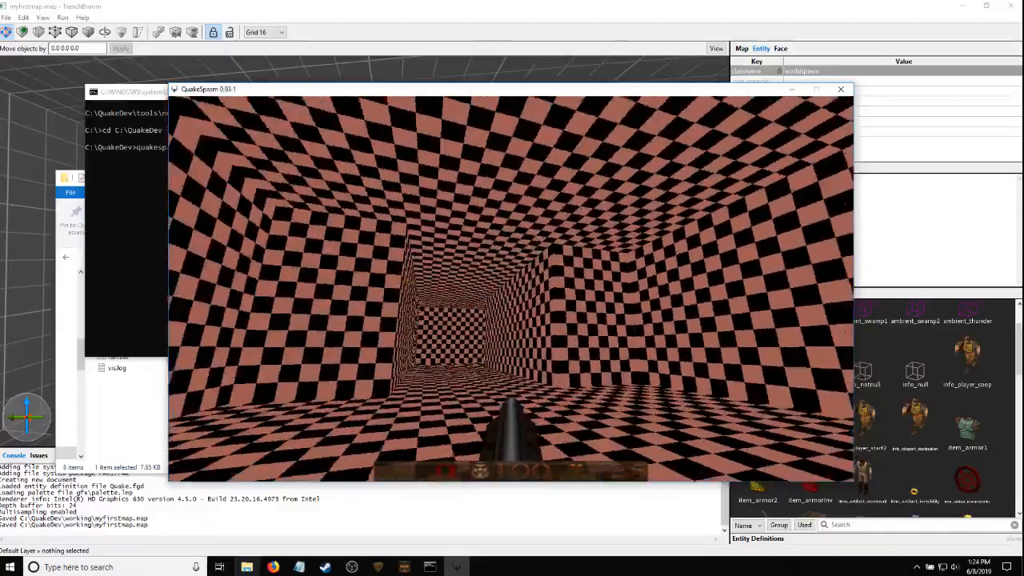
pyautogui.press('w')
pyautogui.press('w')
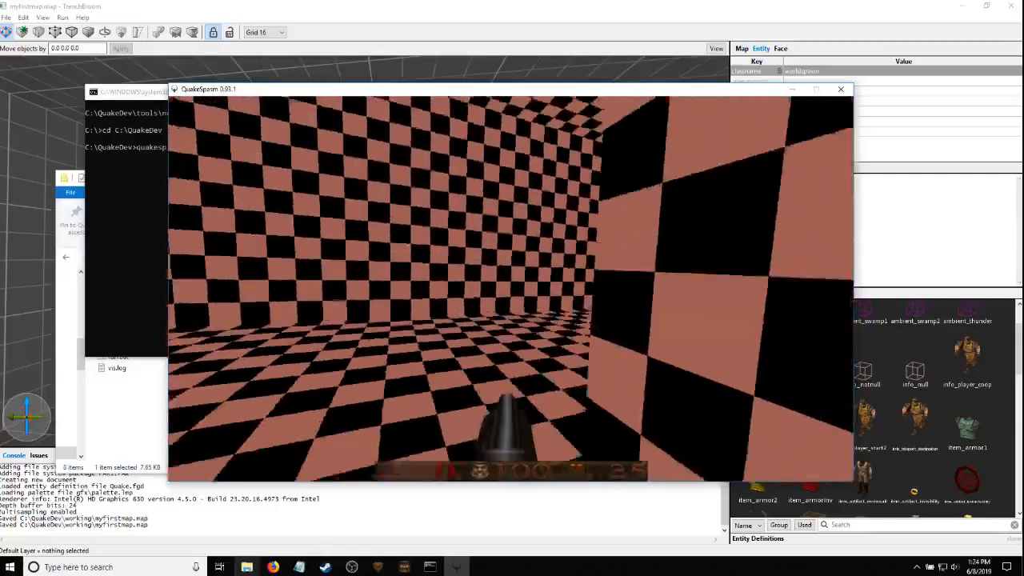
pyautogui.press('w')
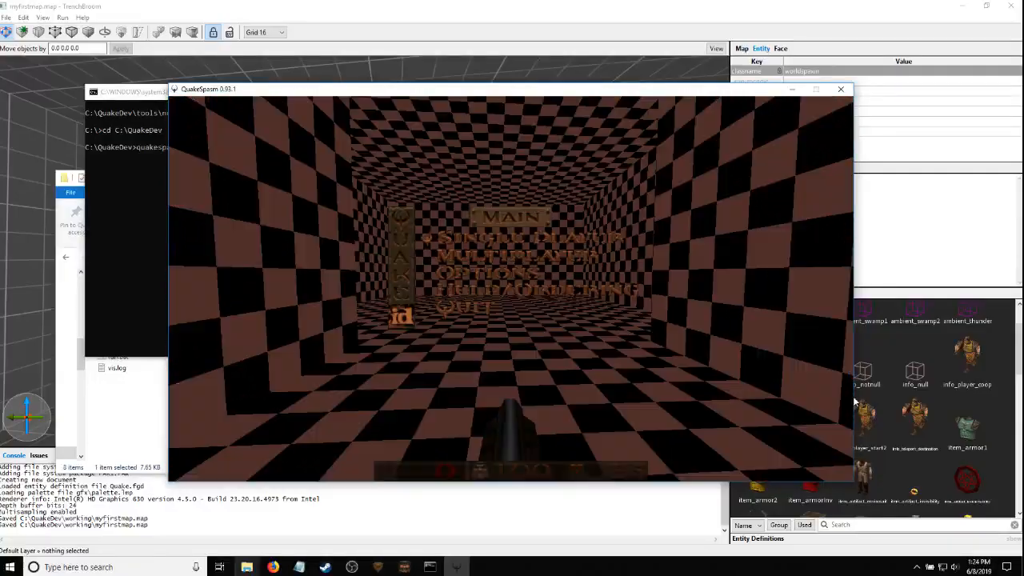
pyautogui.click(844, 95)
pyautogui.click(589, 19)
pyautogui.moveTo(512, 178); pyautogui.dragTo(524, 189, button='right')
pyautogui.press('s')
pyautogui.press('w')
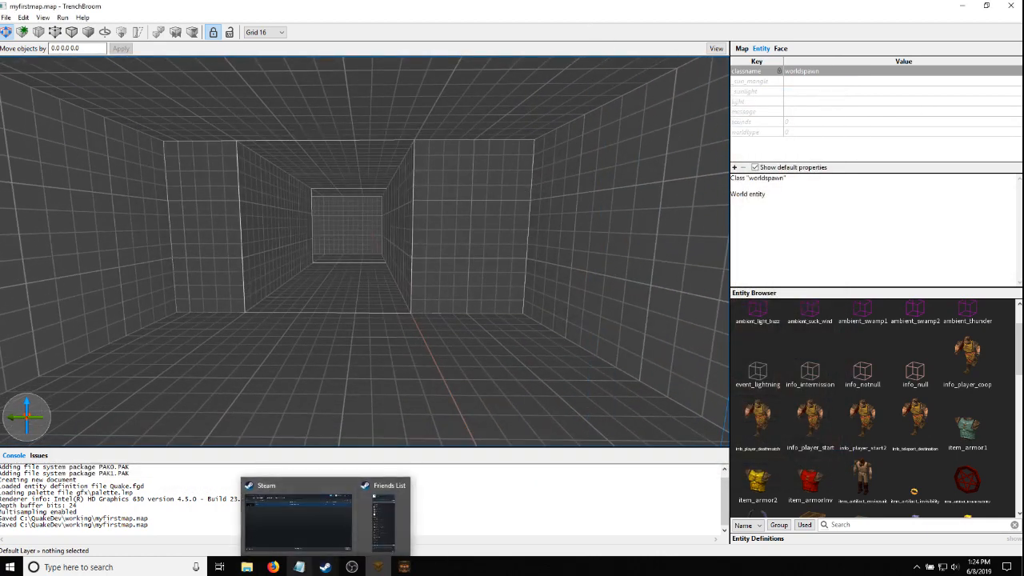
# Switch to File Explorer and bring up both the working folder window and the compiling GUI archive window
pyautogui.moveTo(247, 567)
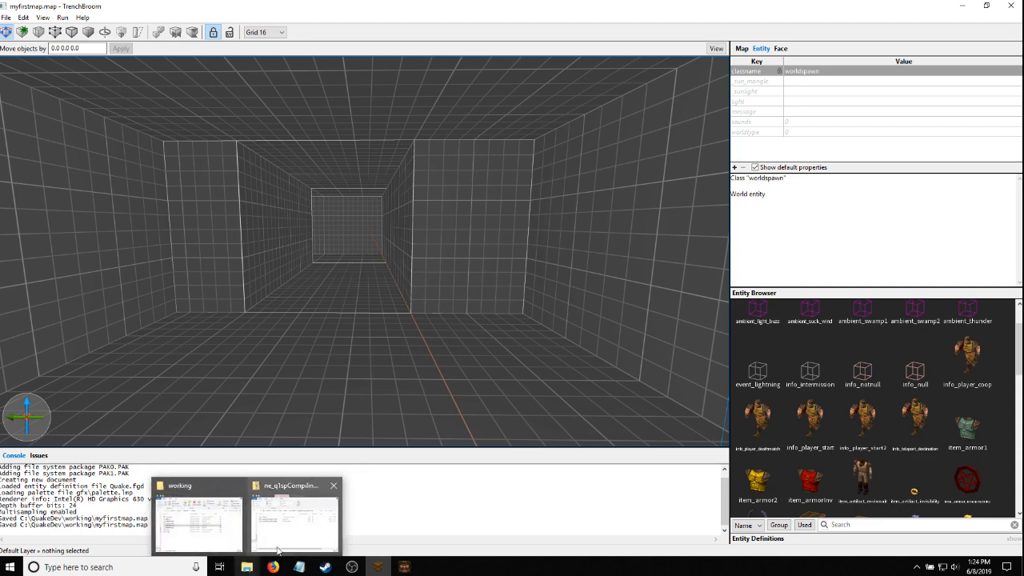
pyautogui.click(331, 520)
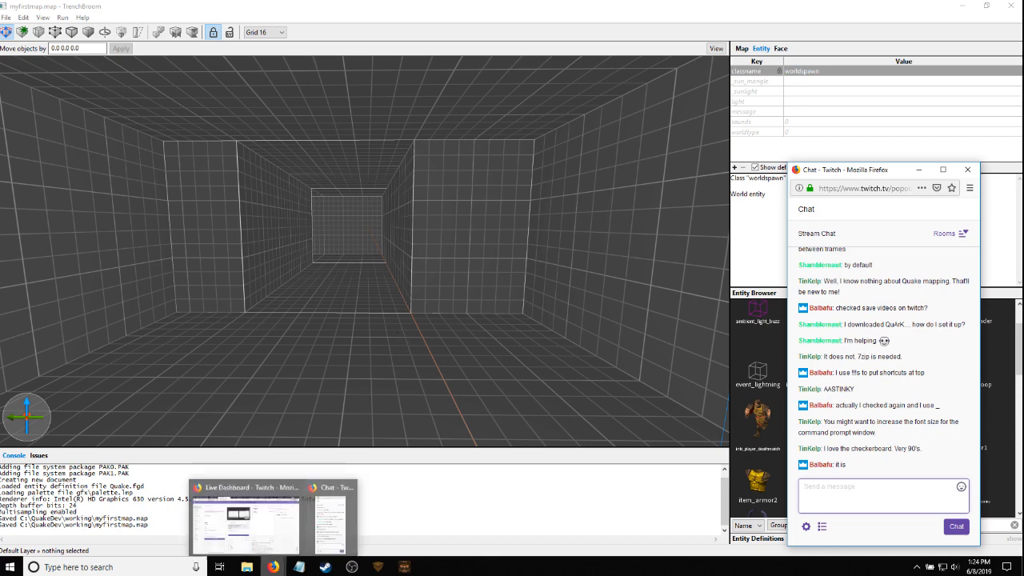
pyautogui.moveTo(247, 566)
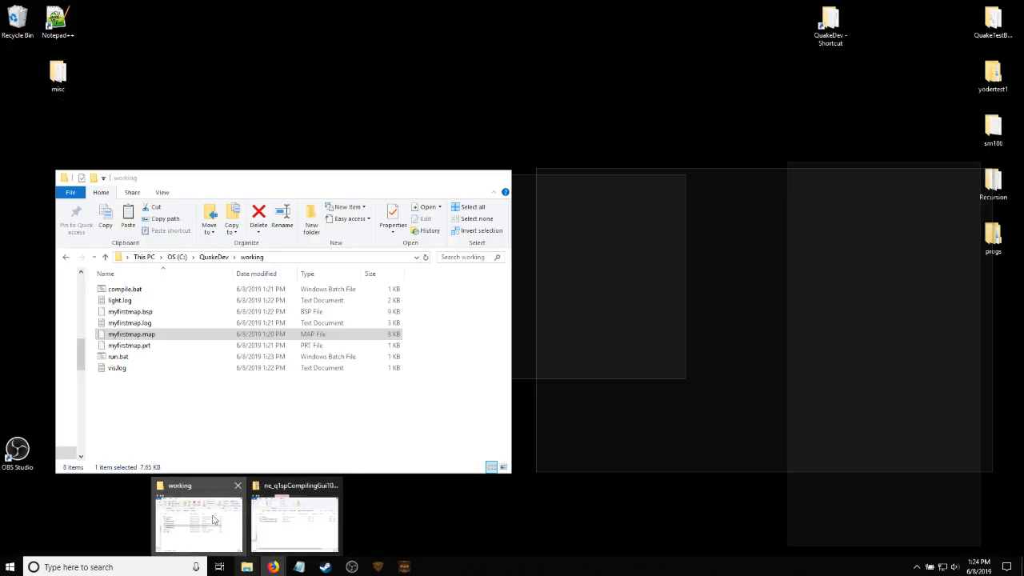
pyautogui.click(213, 519)
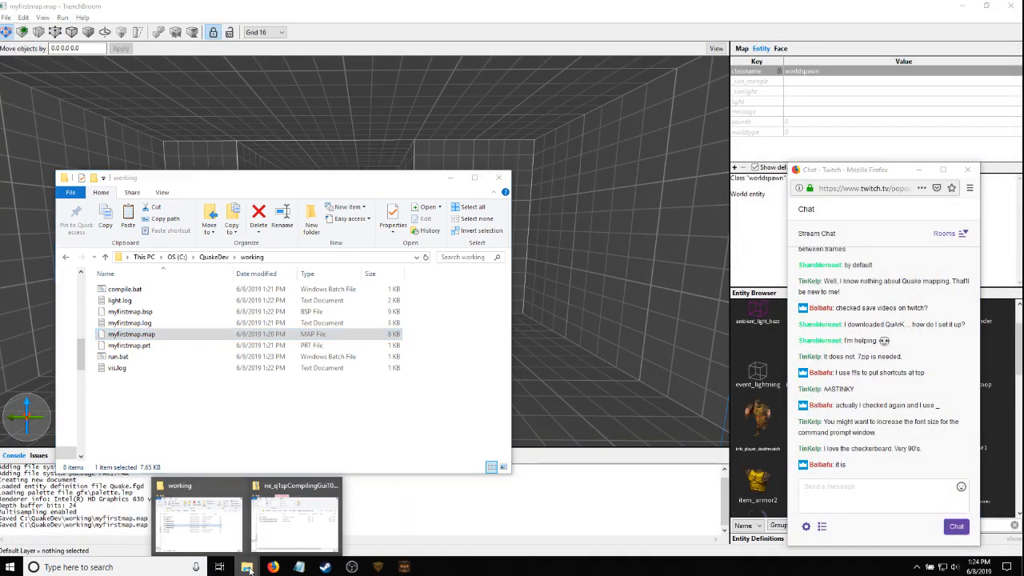
pyautogui.click(294, 520)
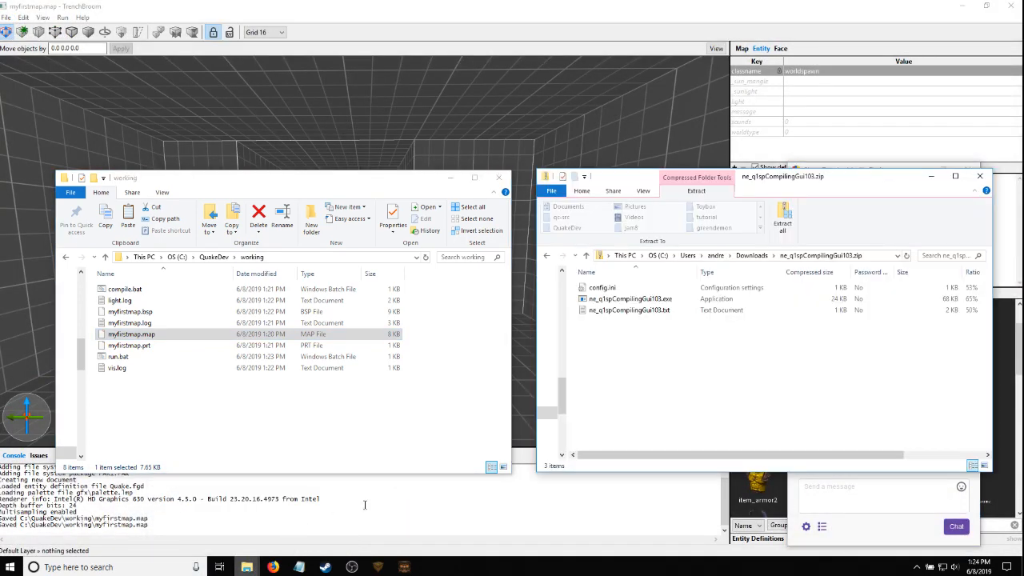
# Copy prototype.txt and prototype.wad from prototype_wad.zip in Downloads into the QuakeDev\wads folder, and return to the QuakeDev folder
pyautogui.click(751, 255)
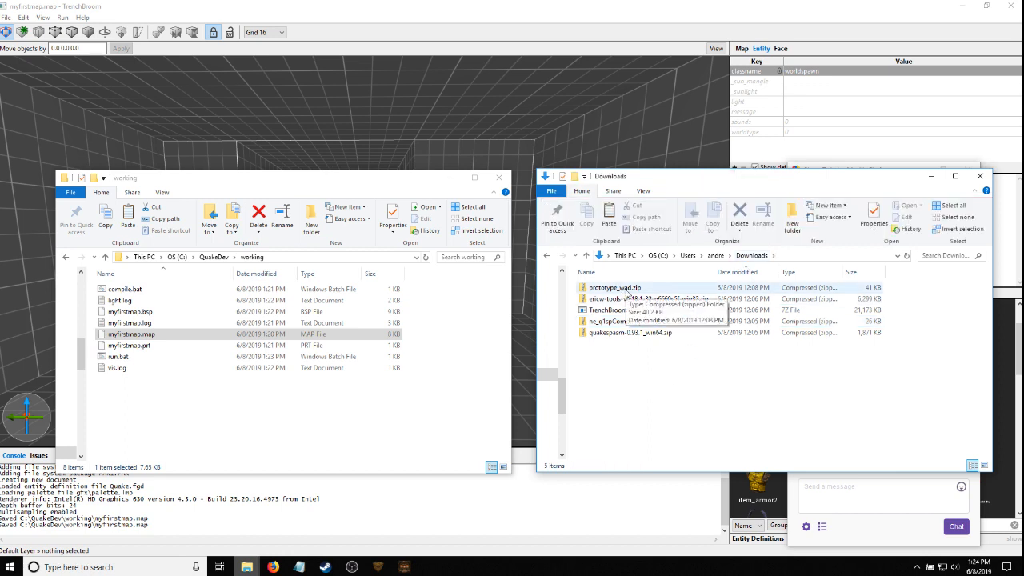
pyautogui.doubleClick(626, 289)
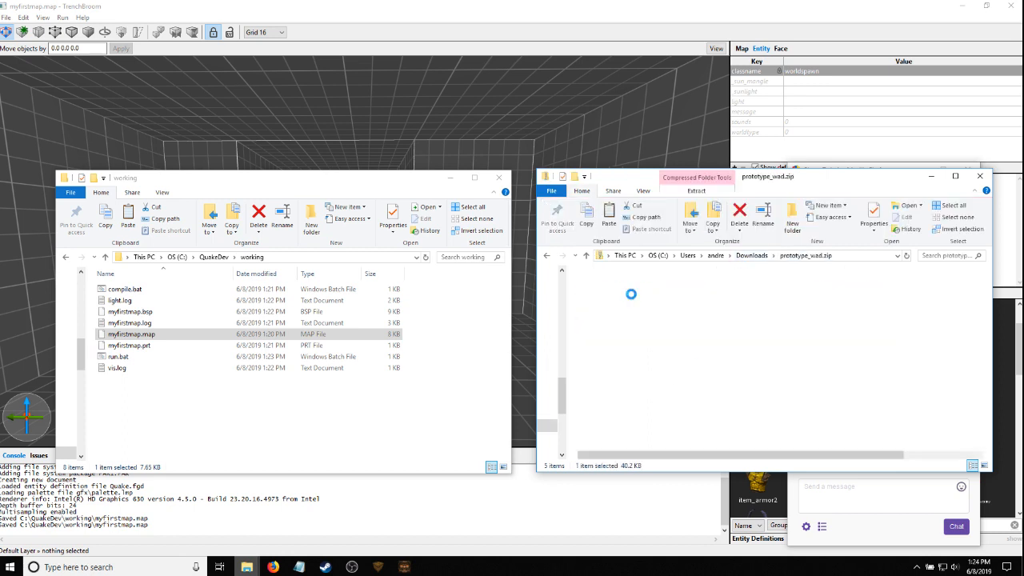
pyautogui.click(633, 298)
pyautogui.keyDown('shift'); pyautogui.click(639, 289); pyautogui.keyUp('shift')
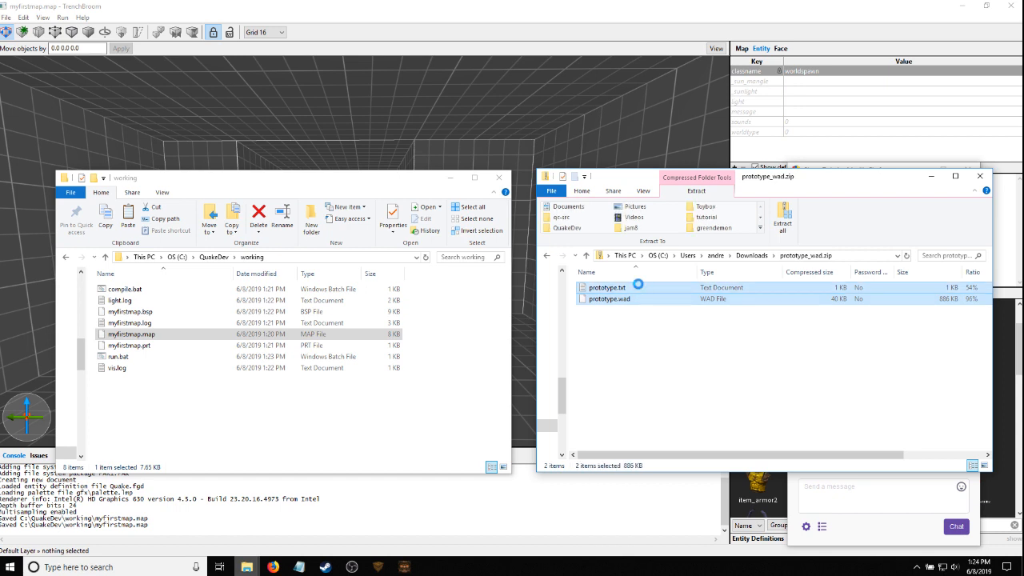
pyautogui.click(213, 256)
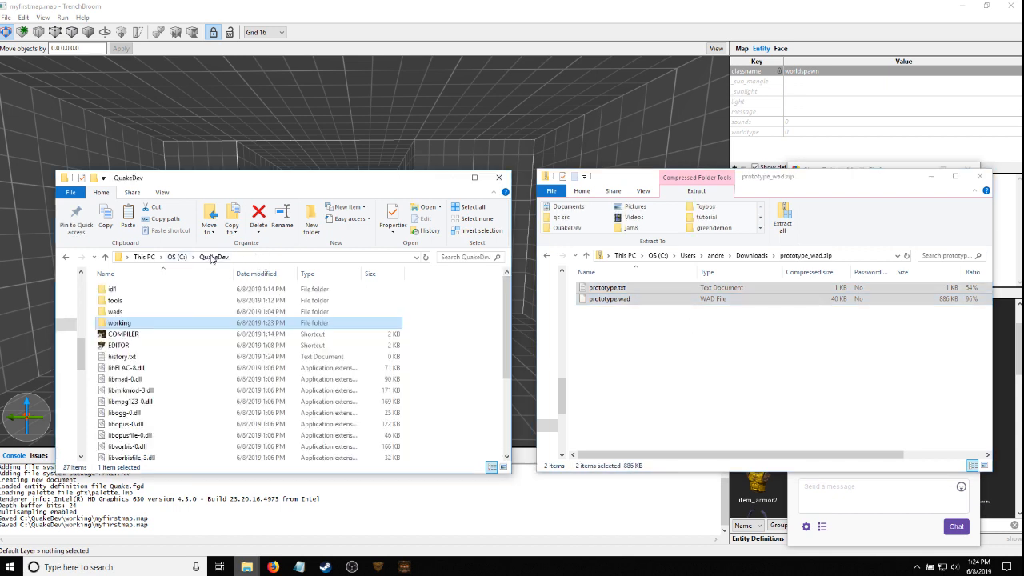
pyautogui.doubleClick(148, 317)
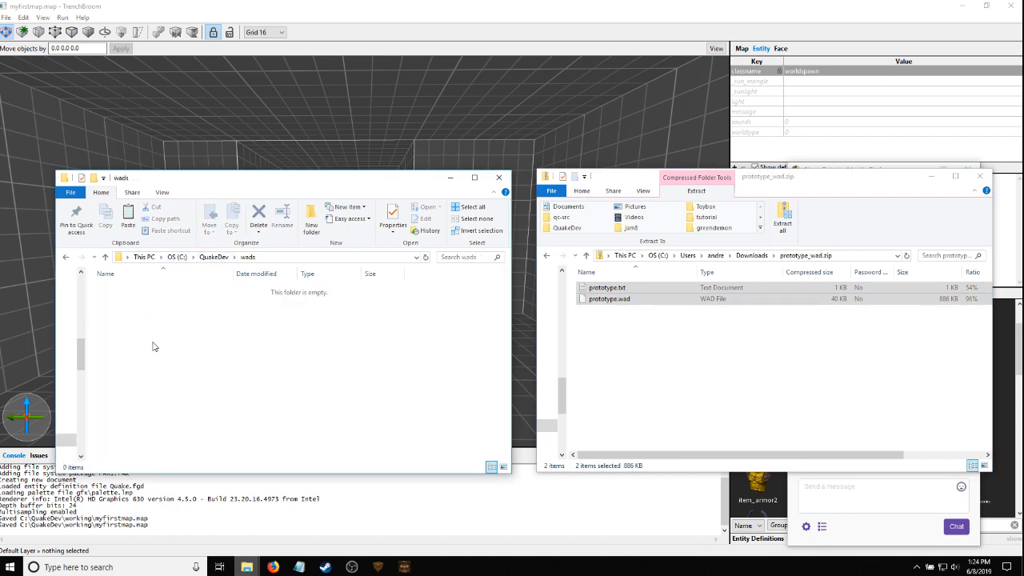
pyautogui.hotkey('ctrl', 'v')
pyautogui.click(213, 257)
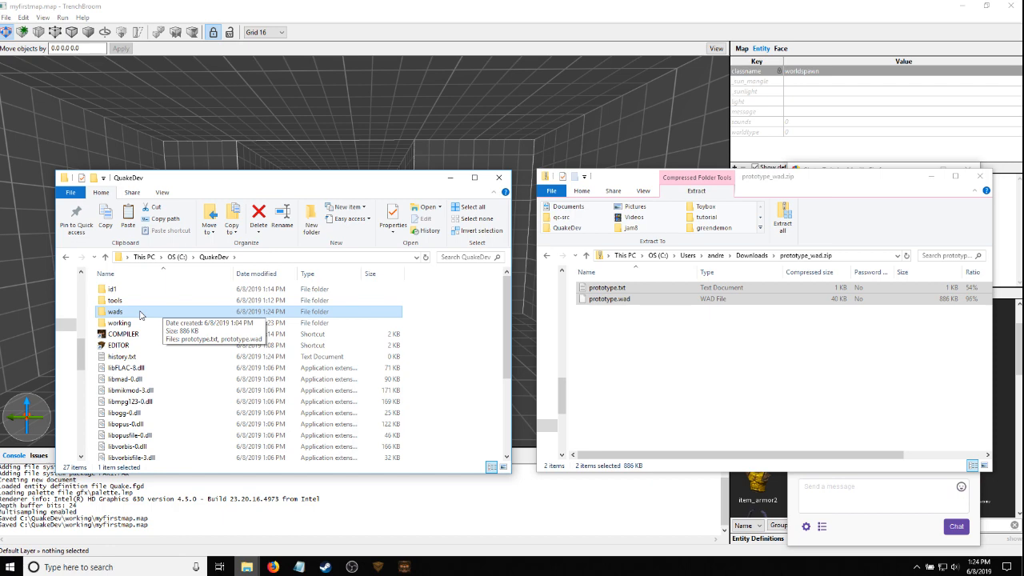
# Switch back to TrenchBroom and save myfirstmap.map
pyautogui.click(599, 4)
pyautogui.moveTo(465, 272); pyautogui.dragTo(450, 208, button='right')
pyautogui.hotkey('ctrl', 's')
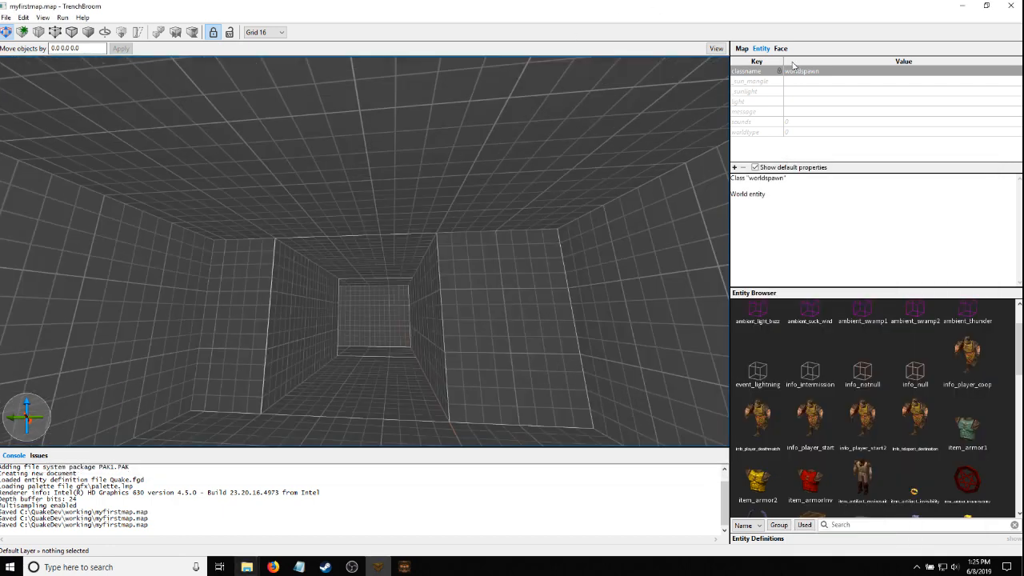
# Load prototype.wad from the QuakeDev\wads folder as a texture collection, storing its path as Absolute
pyautogui.click(741, 48)
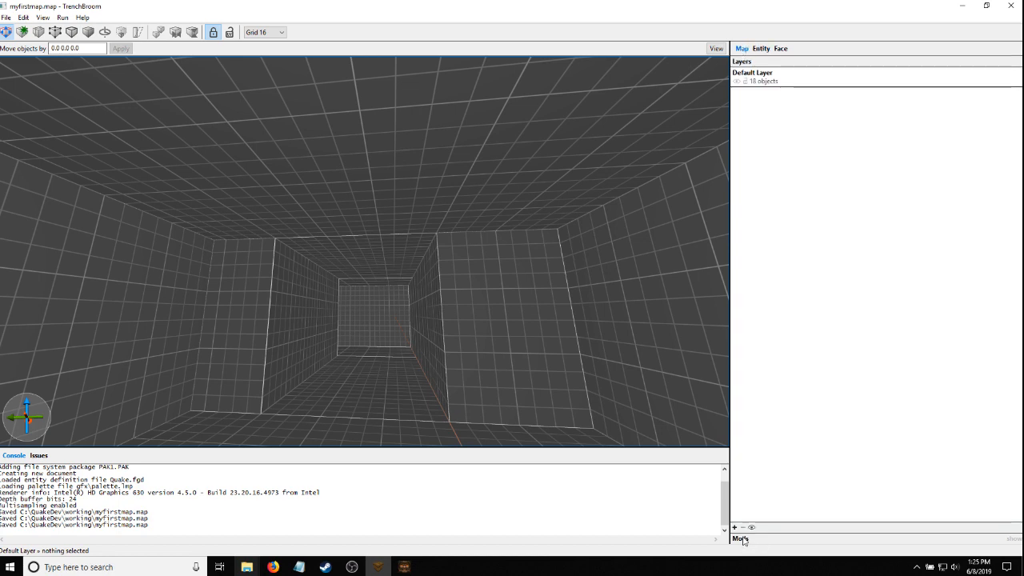
pyautogui.click(780, 49)
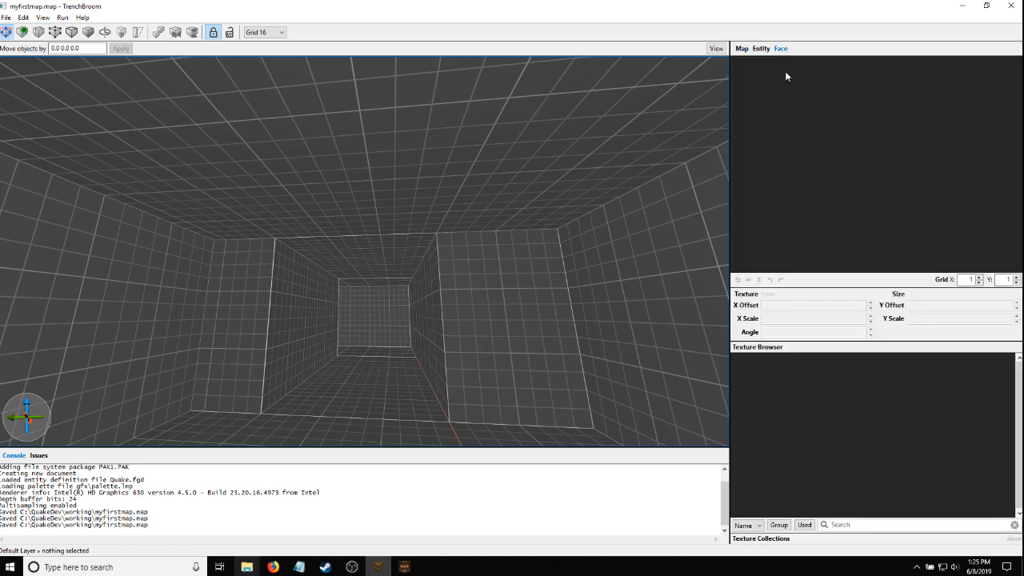
pyautogui.click(764, 539)
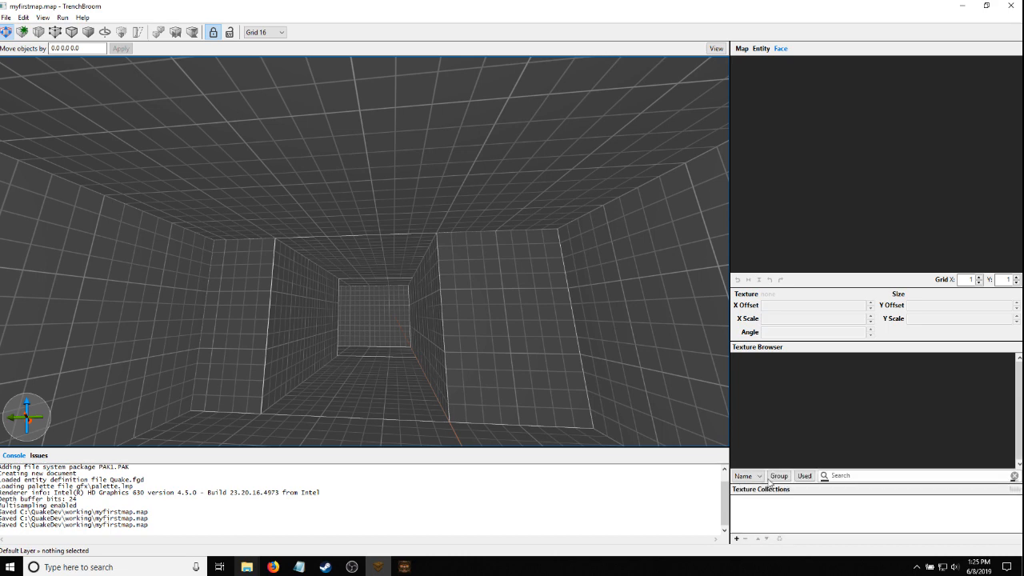
pyautogui.click(736, 538)
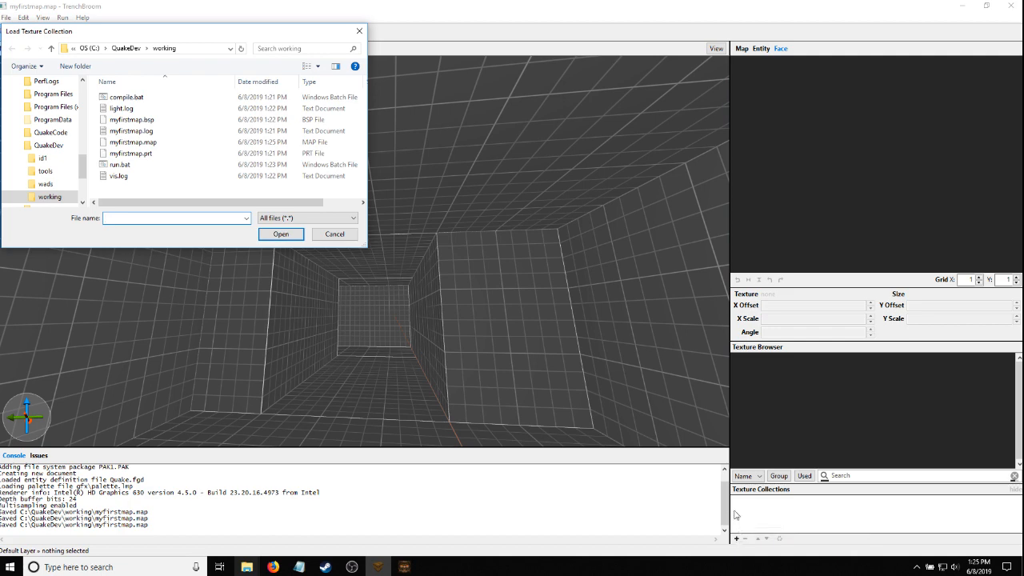
pyautogui.click(128, 49)
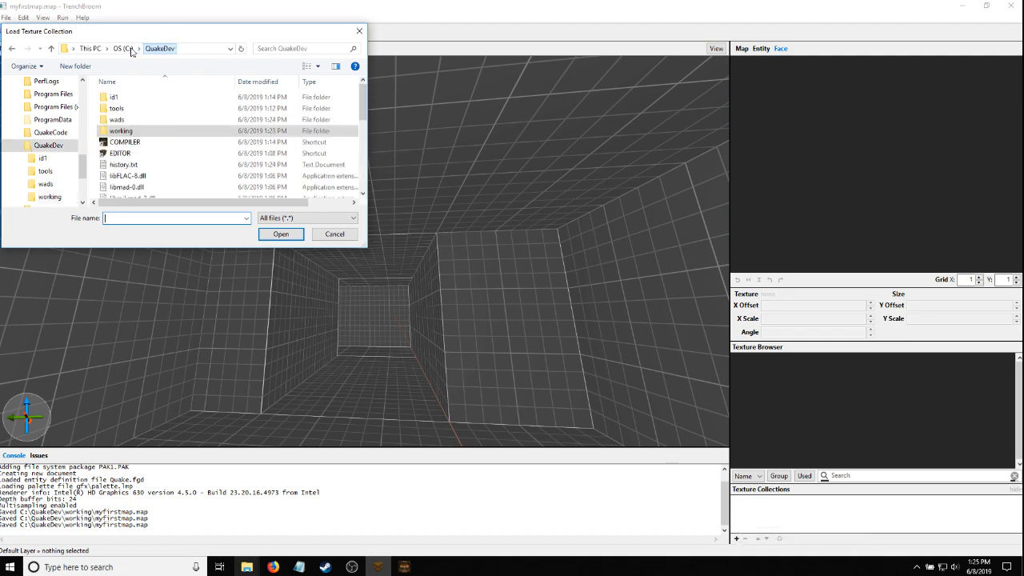
pyautogui.click(123, 120)
pyautogui.doubleClick(122, 120)
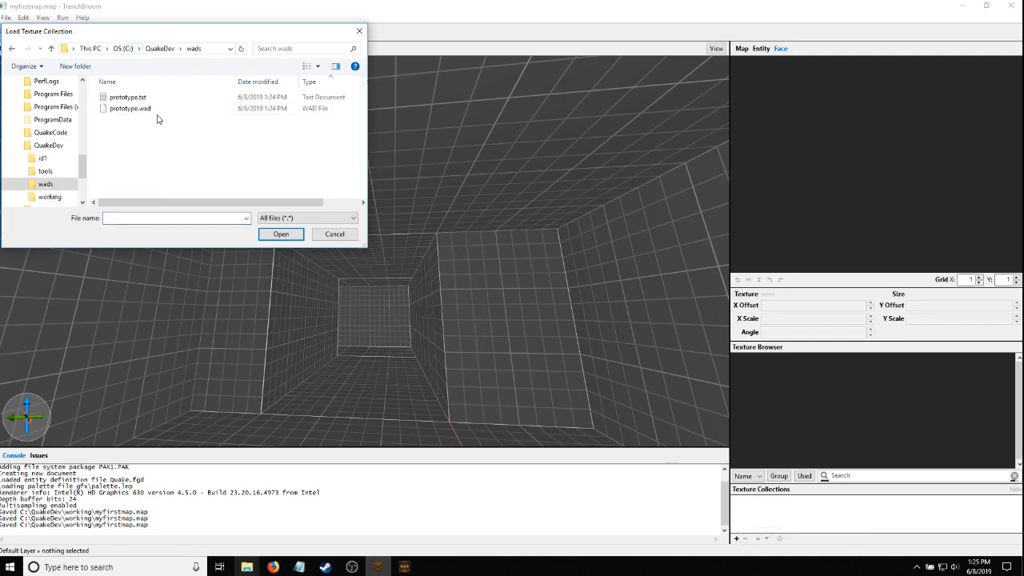
pyautogui.click(162, 111)
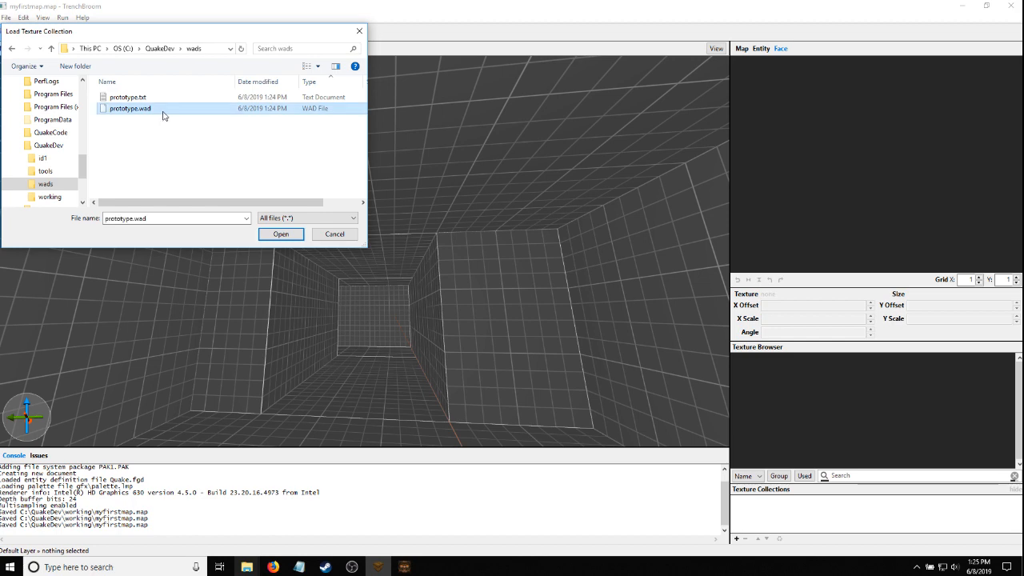
pyautogui.click(286, 237)
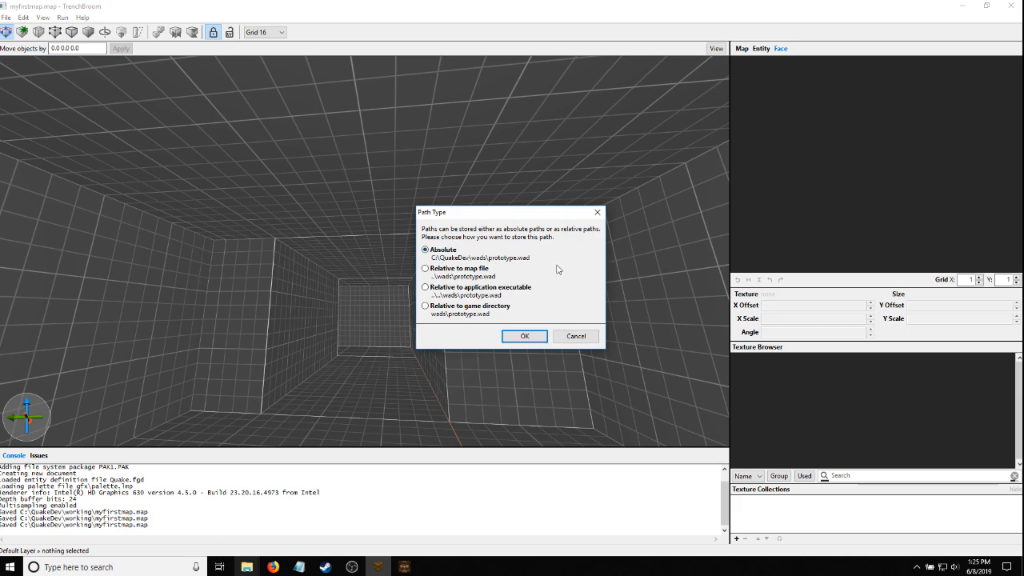
pyautogui.click(522, 337)
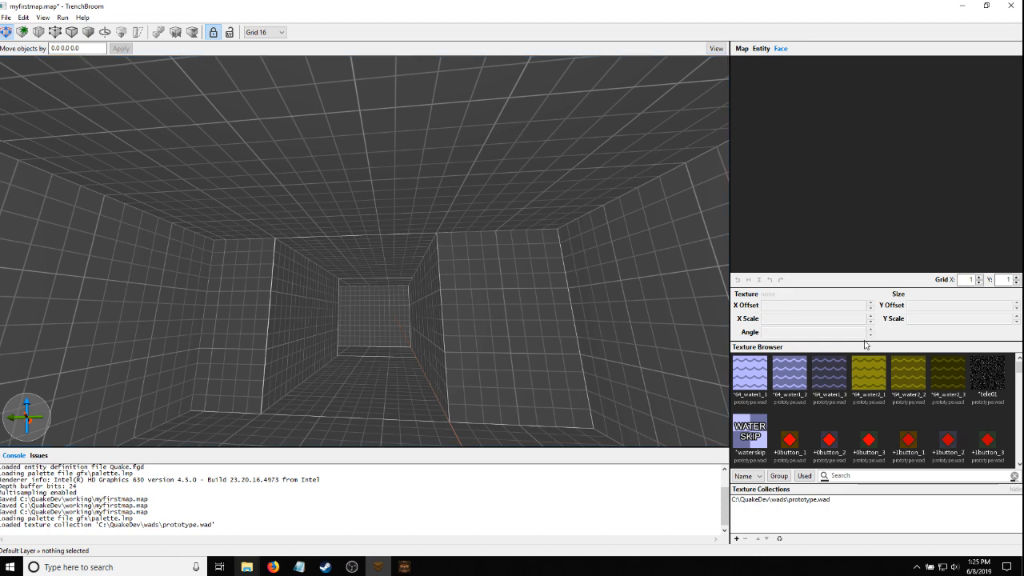
# Enlarge the texture browser and look through the prototype.wad textures
pyautogui.moveTo(865, 345); pyautogui.dragTo(865, 248)
pyautogui.scroll(-5, 903, 376)
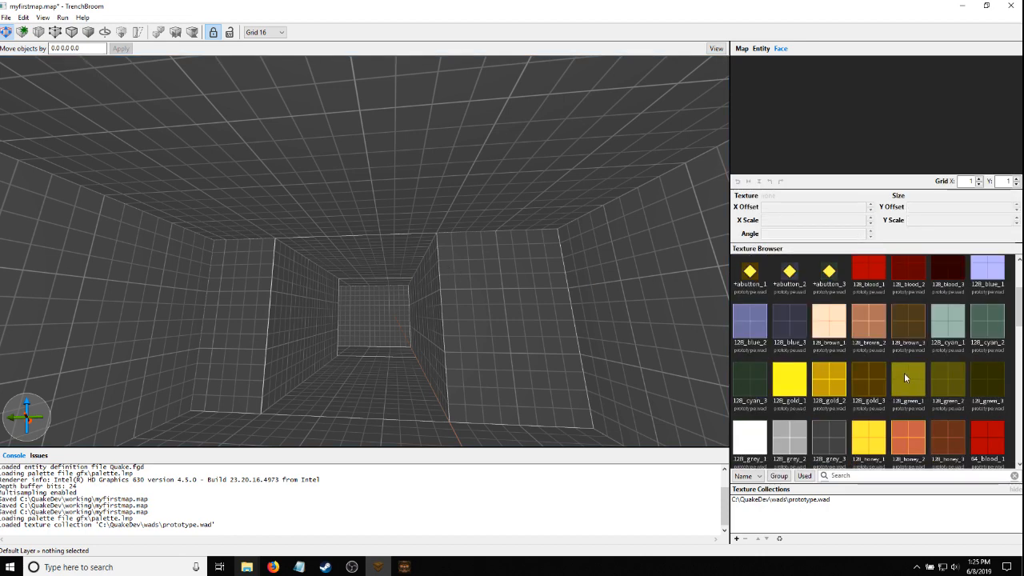
pyautogui.scroll(-15, 904, 376)
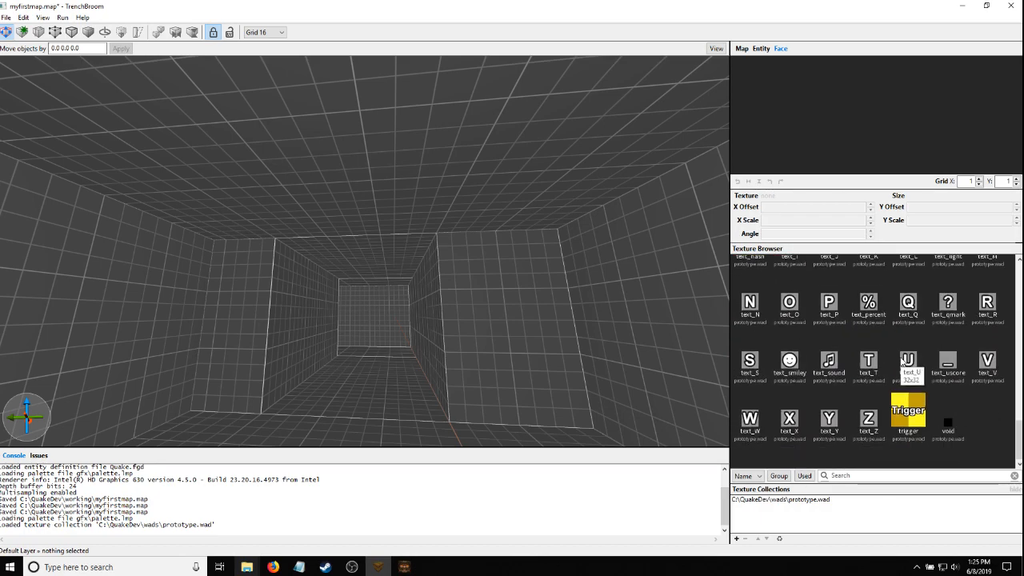
# Select everything in the map except the info_player_start entity and apply the 64_grey_3 texture to all the brushes
pyautogui.moveTo(251, 297)
pyautogui.mouseDown(button='right')
pyautogui.moveTo(275, 321)
pyautogui.moveTo(242, 316)
pyautogui.moveTo(237, 340)
pyautogui.moveTo(459, 283)
pyautogui.moveTo(313, 284)
pyautogui.moveTo(364, 249)
pyautogui.mouseUp(button='right')
pyautogui.press('s')
pyautogui.hotkey('ctrl', 'a')
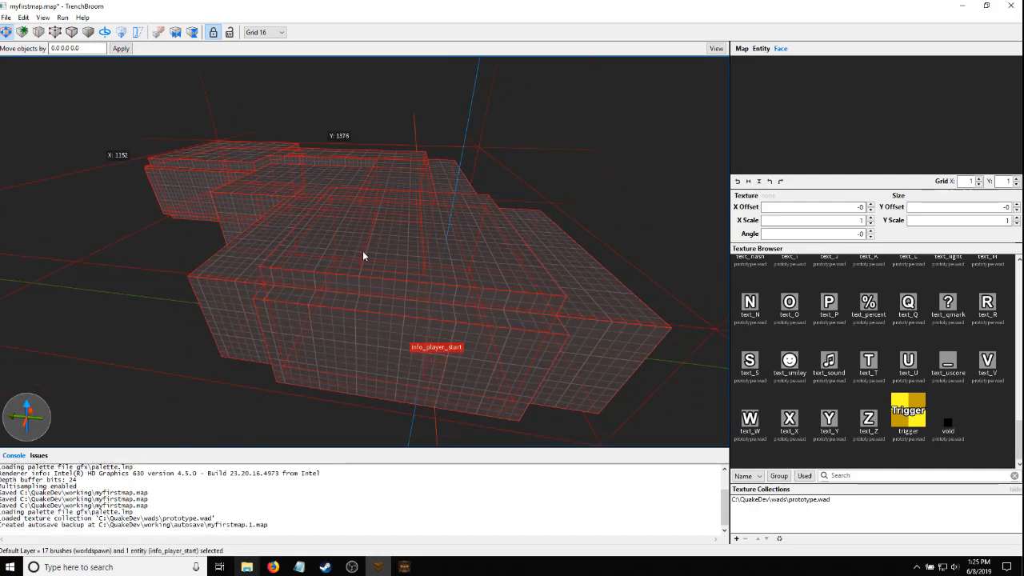
pyautogui.moveTo(362, 251)
pyautogui.mouseDown(button='right')
pyautogui.moveTo(414, 288)
pyautogui.moveTo(302, 252)
pyautogui.moveTo(295, 261)
pyautogui.moveTo(339, 251)
pyautogui.moveTo(290, 243)
pyautogui.moveTo(304, 260)
pyautogui.moveTo(382, 249)
pyautogui.moveTo(137, 258)
pyautogui.mouseUp(button='right')
pyautogui.press('w')
pyautogui.press('w')
pyautogui.moveTo(375, 292)
pyautogui.mouseDown(button='right')
pyautogui.moveTo(460, 301)
pyautogui.moveTo(369, 316)
pyautogui.moveTo(364, 299)
pyautogui.mouseUp(button='right')
pyautogui.keyDown('ctrl'); pyautogui.click(378, 310); pyautogui.keyUp('ctrl')
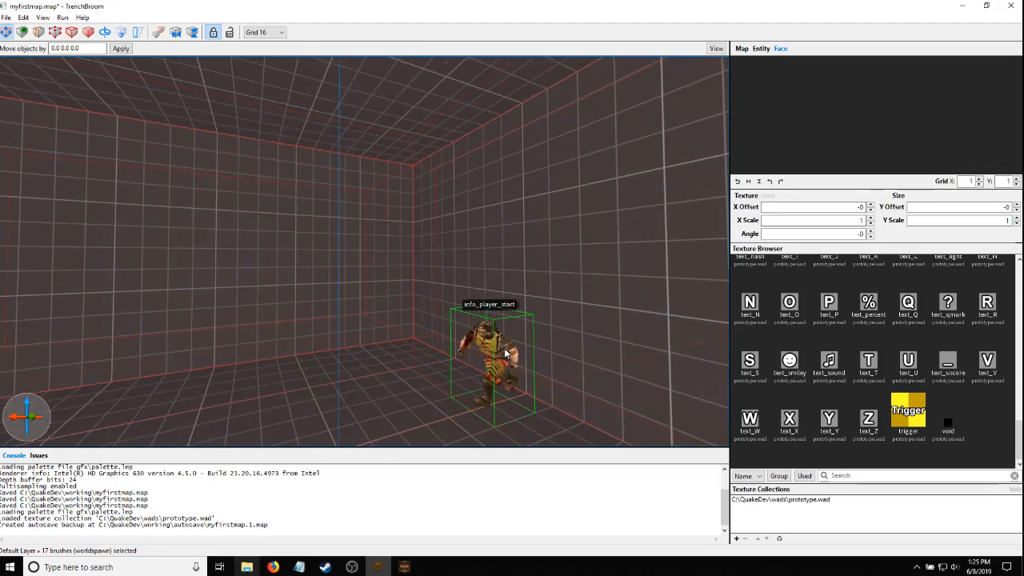
pyautogui.scroll(8, 807, 357)
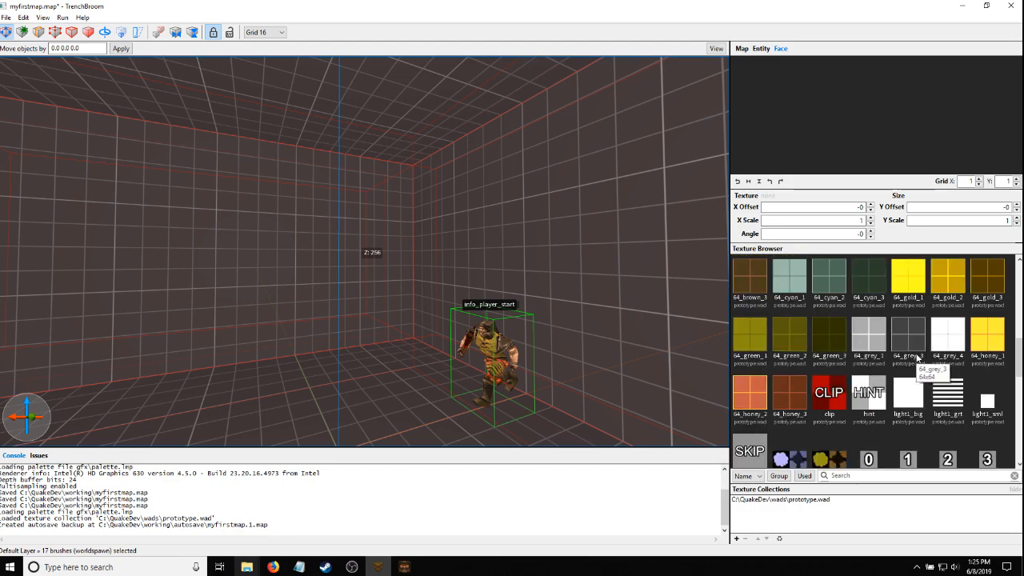
pyautogui.click(906, 332)
pyautogui.moveTo(559, 279); pyautogui.dragTo(437, 268, button='right')
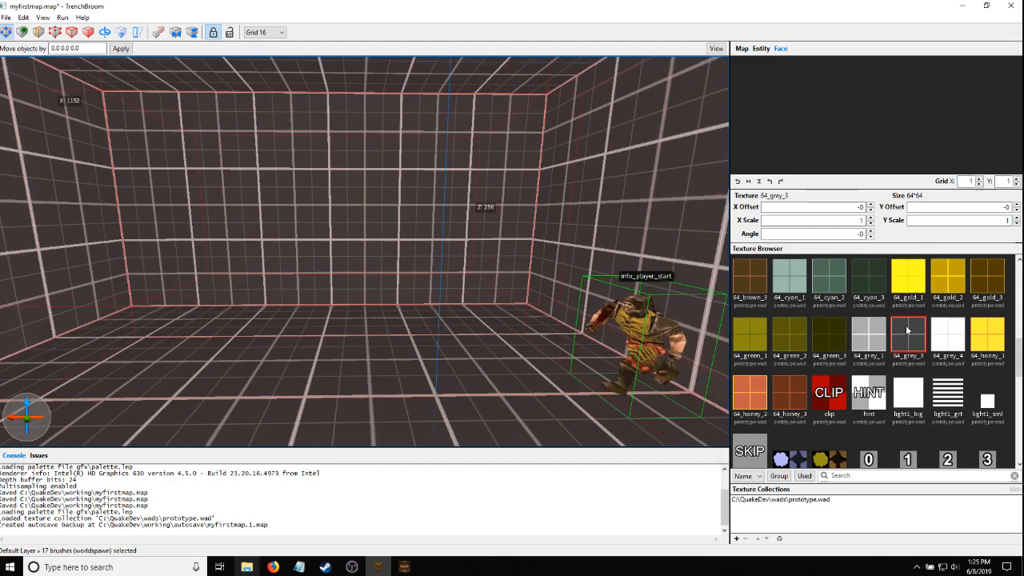
# Retexture all the selected brushes with 128_grey_3, after trying 64_grey_1 on them
pyautogui.click(883, 339)
pyautogui.scroll(3, 879, 344)
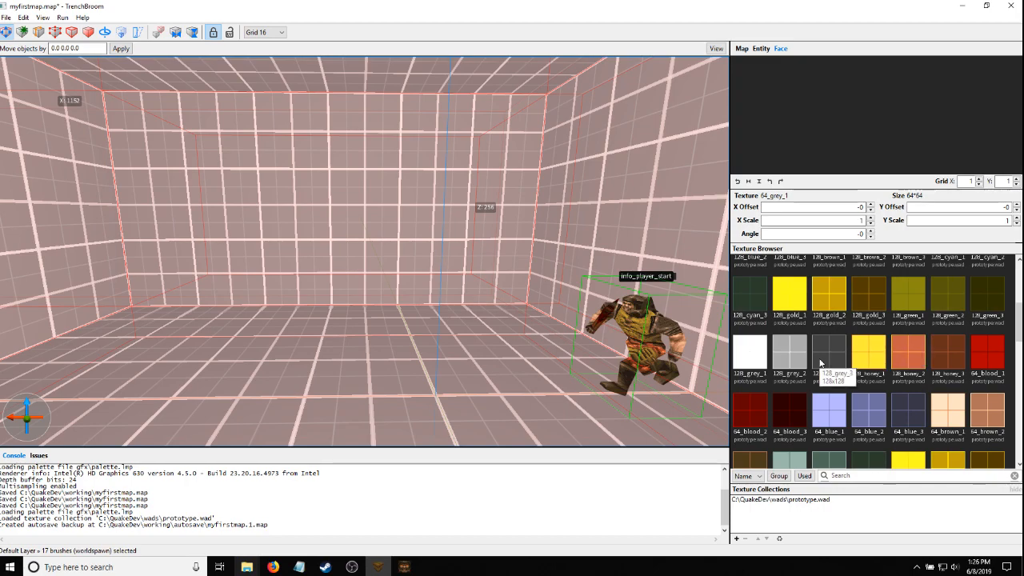
pyautogui.click(819, 360)
# Select the four floor brushes of the rooms and corridors and apply the 128_grey_2 texture to them
pyautogui.moveTo(428, 212); pyautogui.dragTo(375, 232, button='right')
pyautogui.click(391, 305)
pyautogui.moveTo(391, 305)
pyautogui.mouseDown(button='right')
pyautogui.moveTo(341, 291)
pyautogui.moveTo(315, 311)
pyautogui.mouseUp(button='right')
pyautogui.keyDown('ctrl'); pyautogui.click(338, 319); pyautogui.keyUp('ctrl')
pyautogui.press('w')
pyautogui.keyDown('ctrl'); pyautogui.click(355, 346); pyautogui.keyUp('ctrl')
pyautogui.press('w')
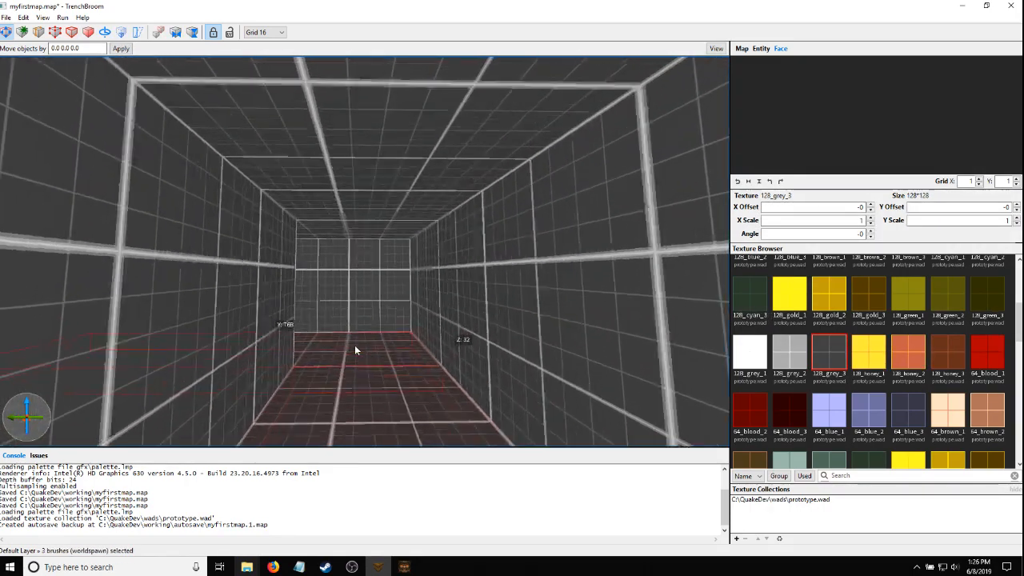
pyautogui.moveTo(355, 350); pyautogui.dragTo(272, 356, button='right')
pyautogui.press('w')
pyautogui.keyDown('ctrl'); pyautogui.click(313, 349); pyautogui.keyUp('ctrl')
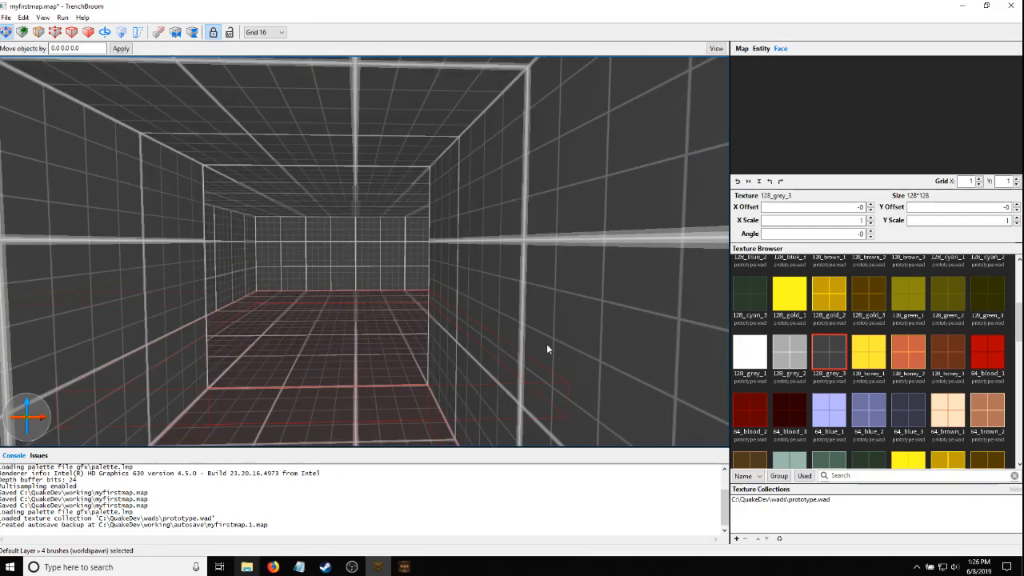
pyautogui.click(789, 352)
# Clear the floor brush selection and save myfirstmap.map
pyautogui.moveTo(338, 296); pyautogui.dragTo(462, 293, button='right')
pyautogui.hotkey('ctrl', 's')
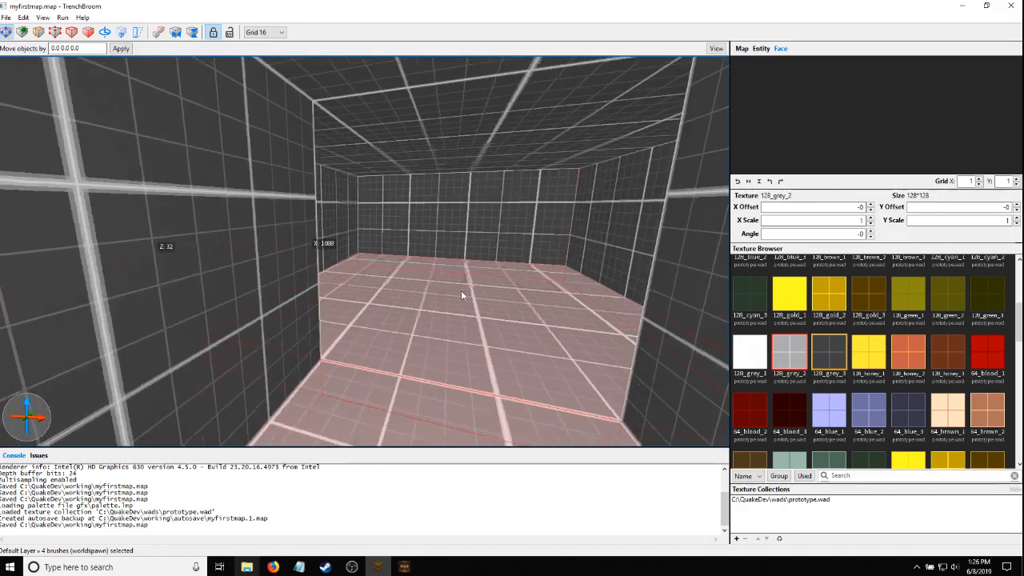
pyautogui.press('Escape')
pyautogui.hotkey('ctrl', 's')
# Switch to Compiling Gui and compile myfirstmap.map, continuing through the QBSP, VIS and LIGHT stages
pyautogui.click(404, 567)
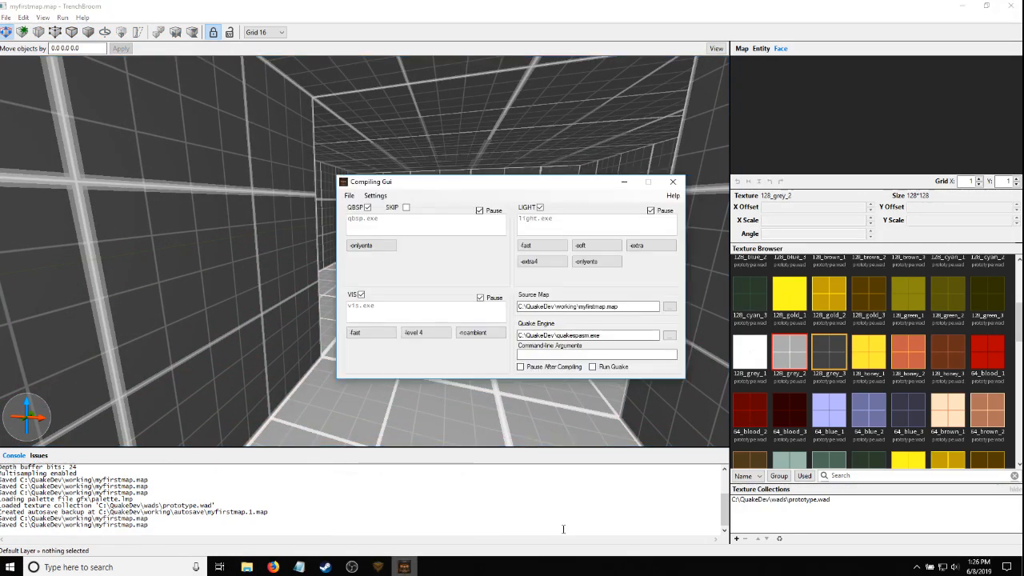
pyautogui.hotkey('alt', 'c')
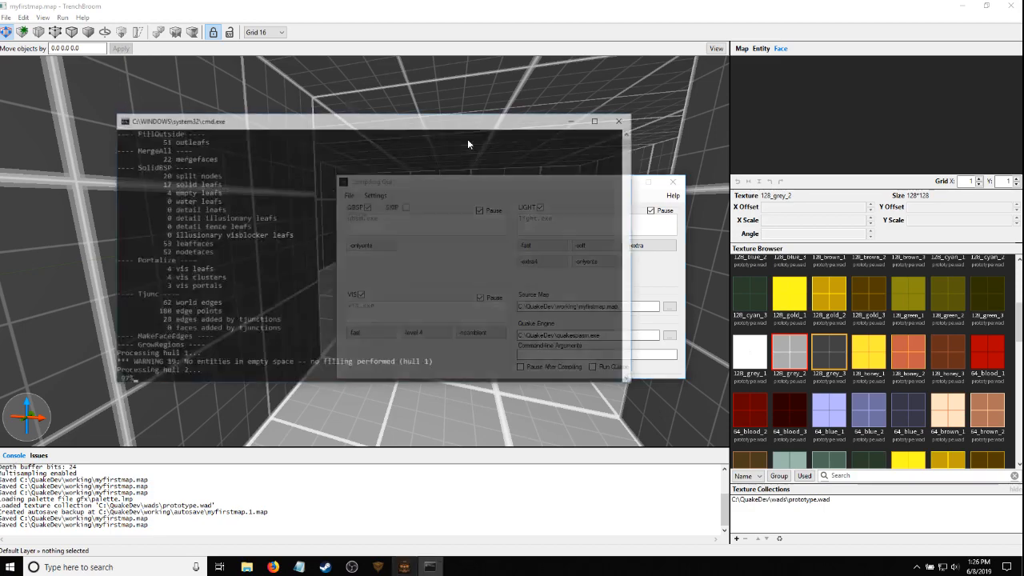
pyautogui.press('Return')
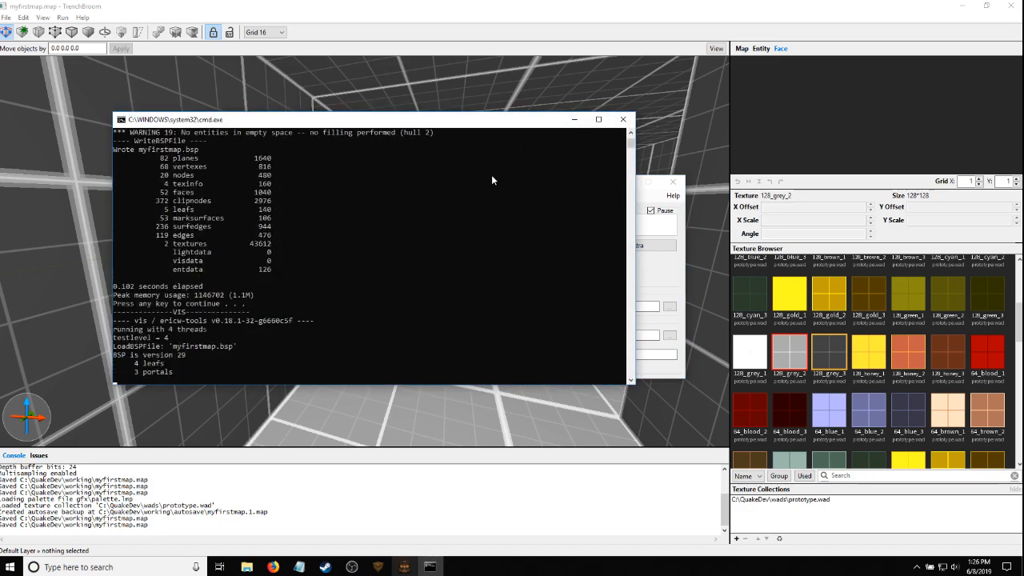
pyautogui.press('Return')
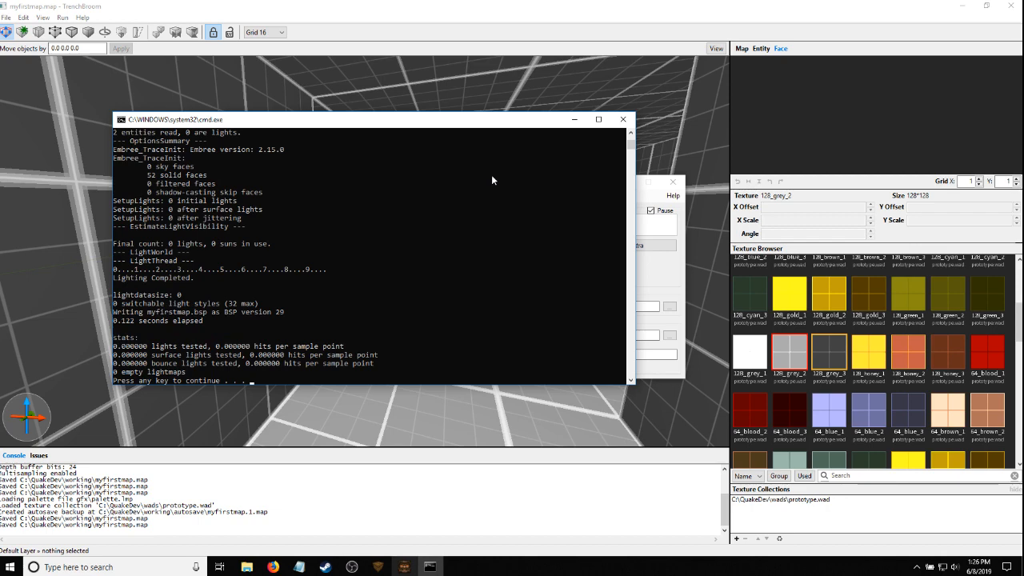
pyautogui.press('Return')
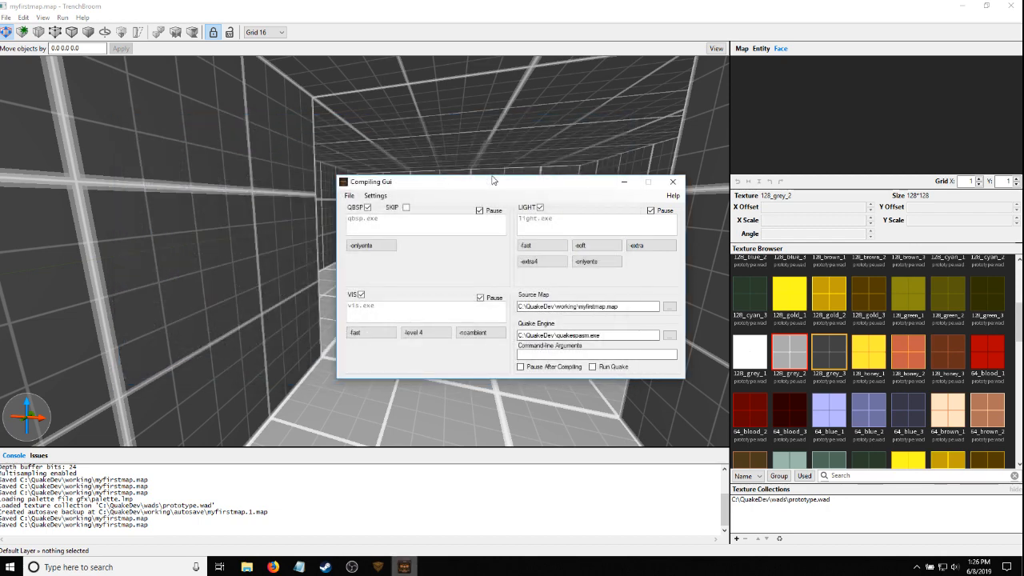
# Run myfirstmap in QuakeSpasm, walk through the rooms and corridor to check the new textures, and close the game
pyautogui.hotkey('alt', 'r')
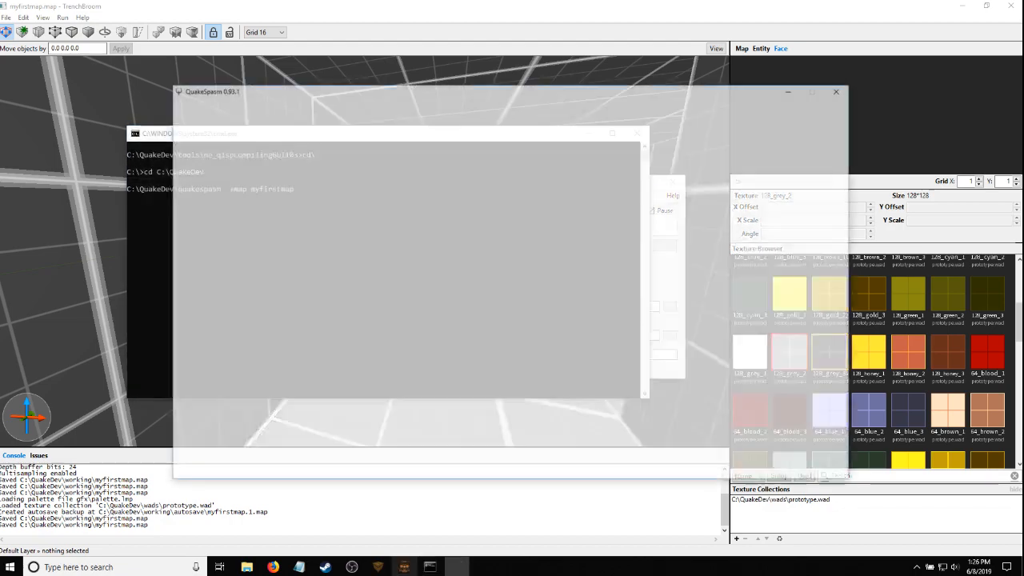
pyautogui.press('w')
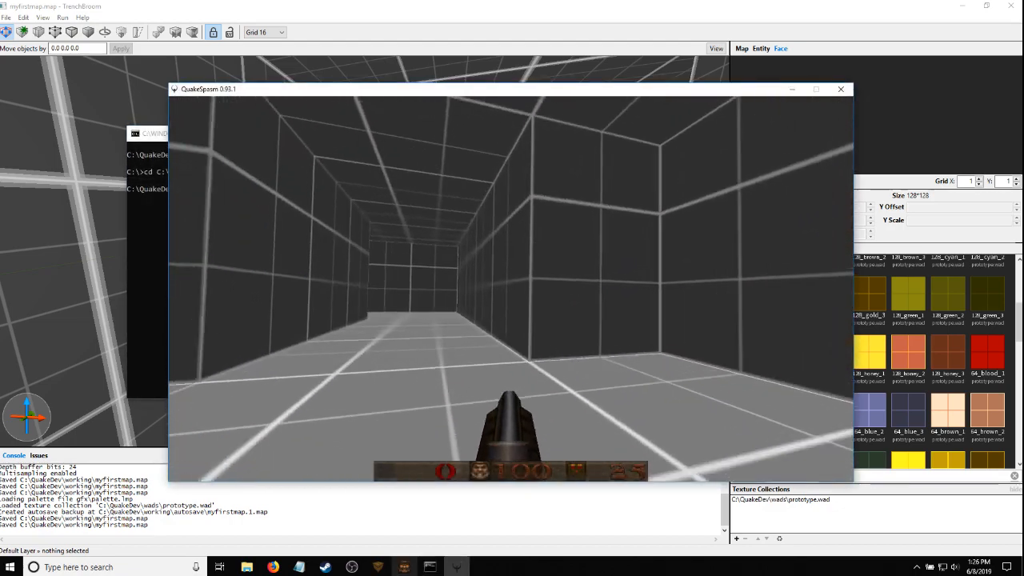
pyautogui.press('w')
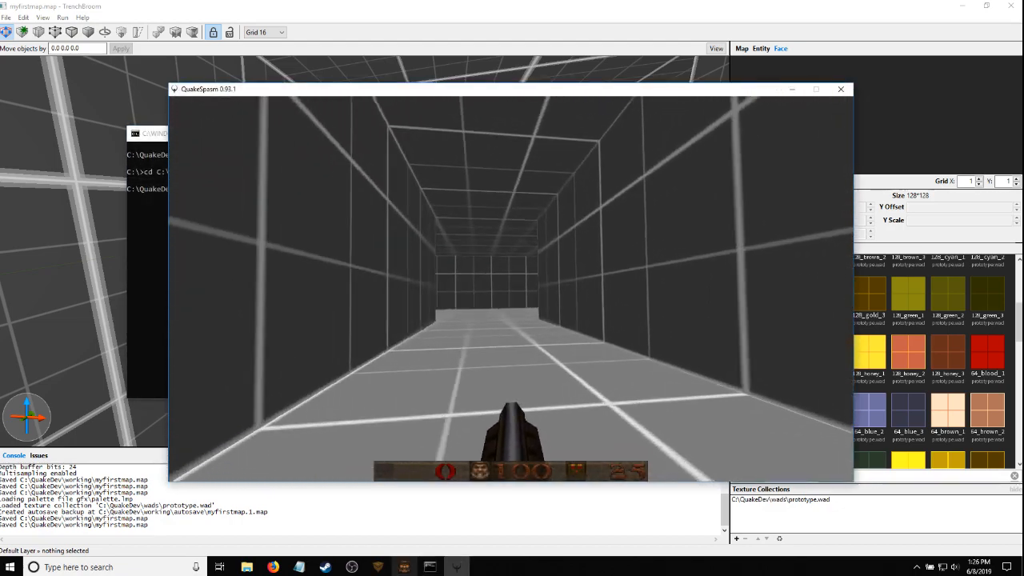
pyautogui.press('w')
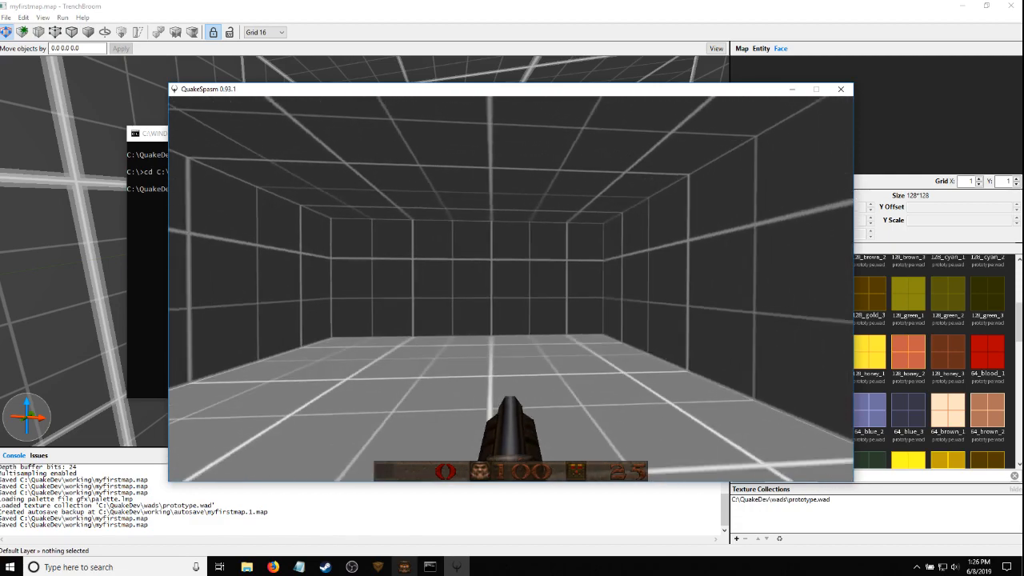
pyautogui.press('w')
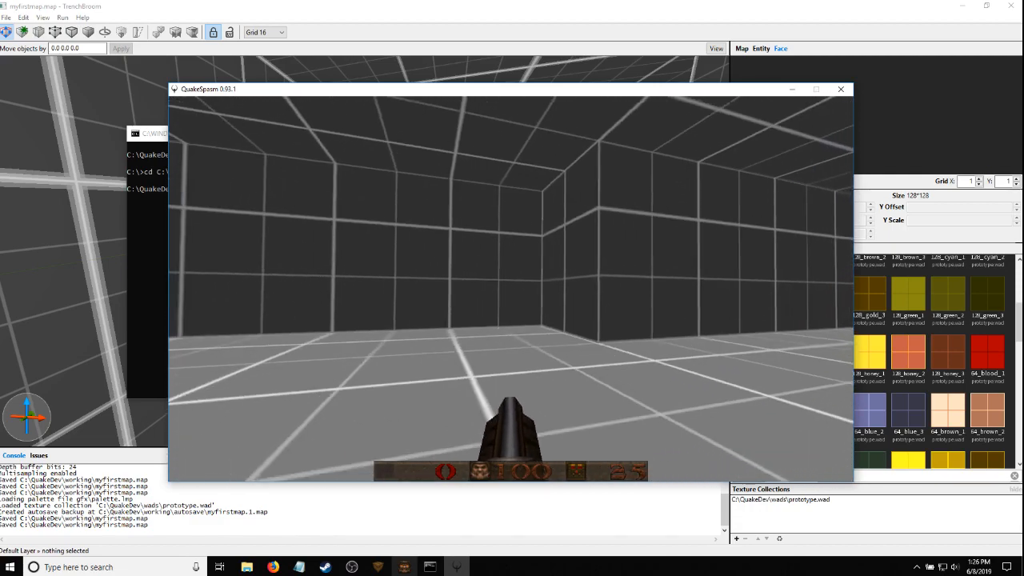
pyautogui.press('w')
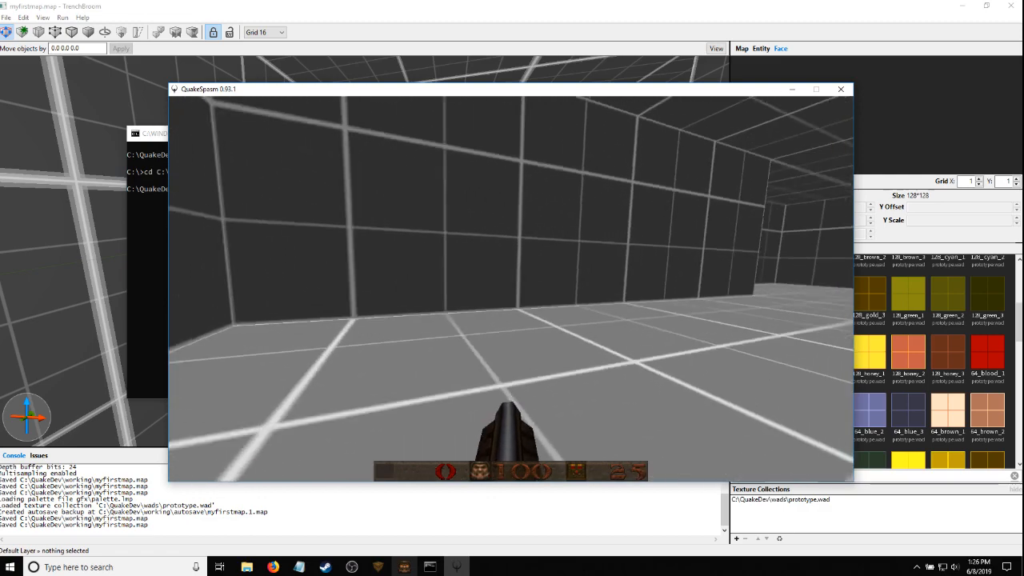
pyautogui.press('w')
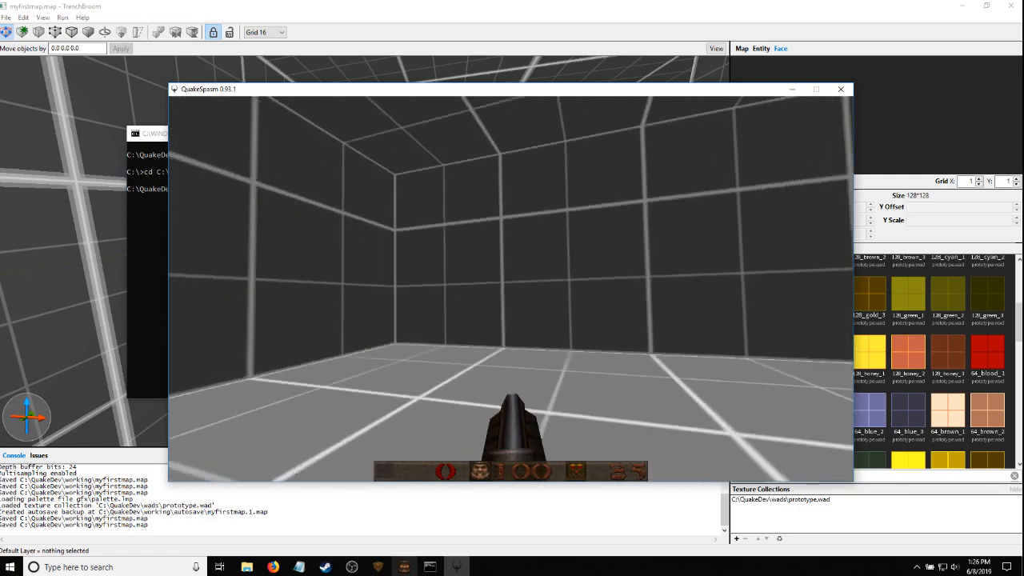
pyautogui.press('Escape')
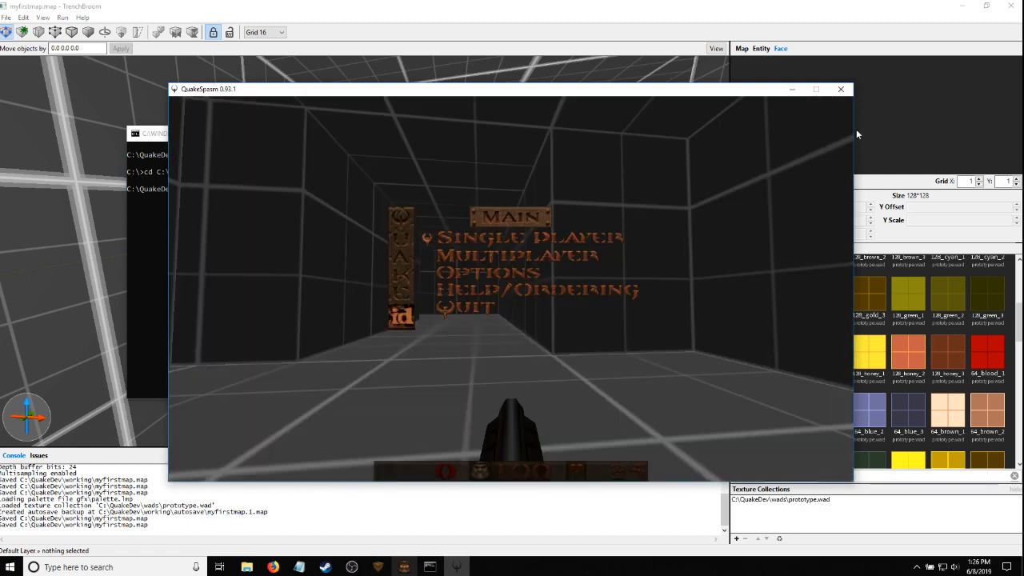
pyautogui.press('Escape')
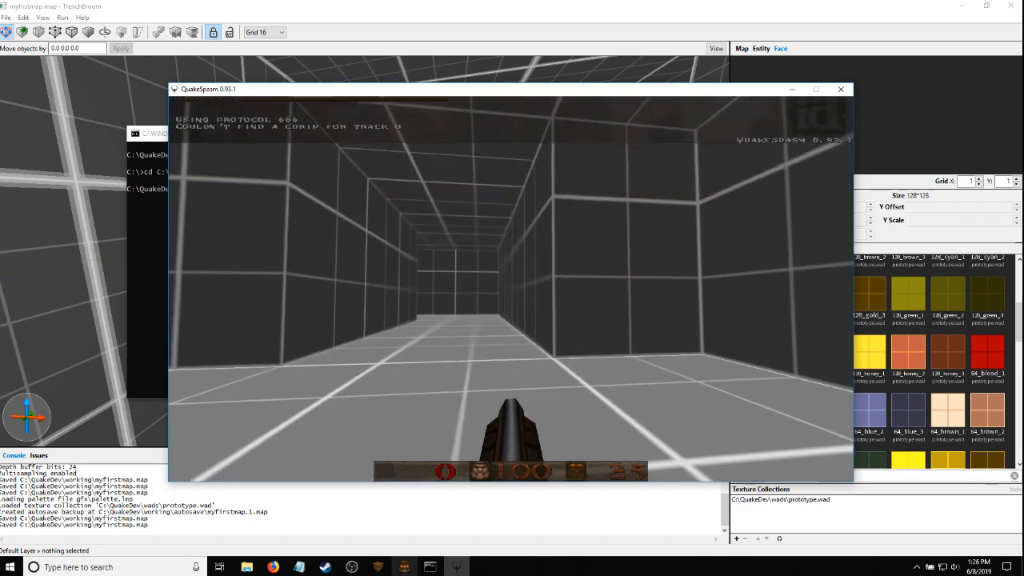
pyautogui.press('w')
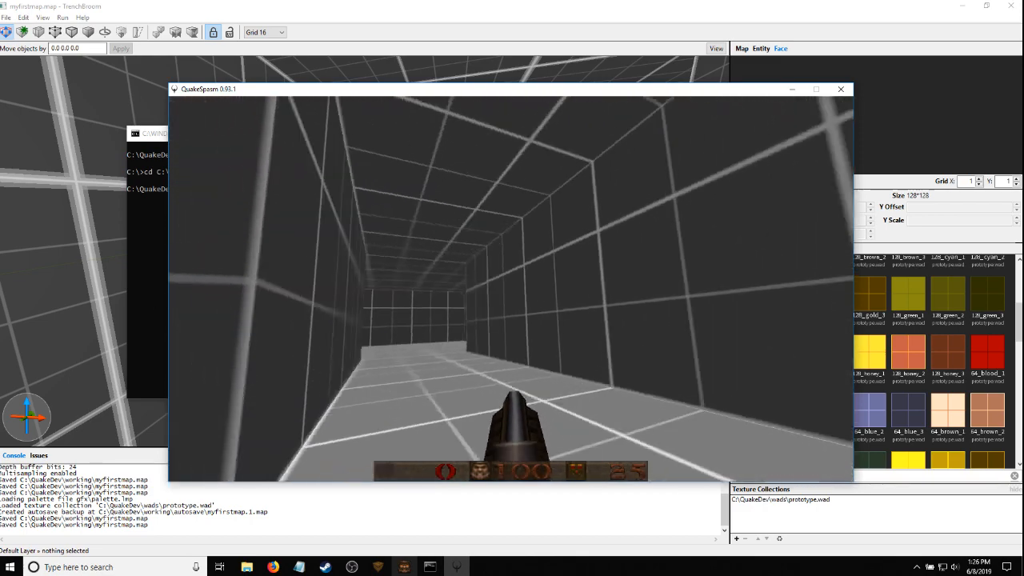
pyautogui.press('w')
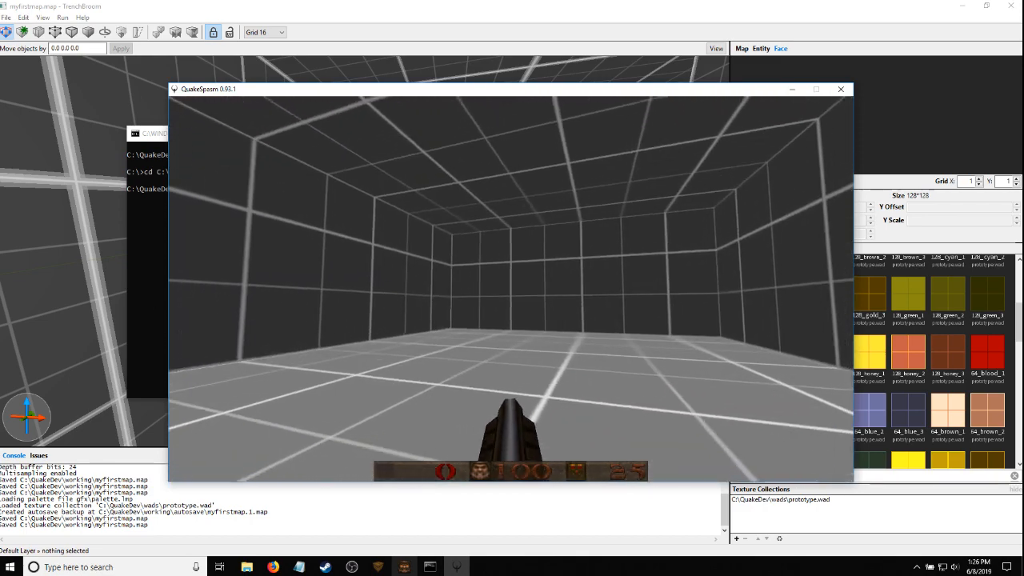
pyautogui.press('Escape')
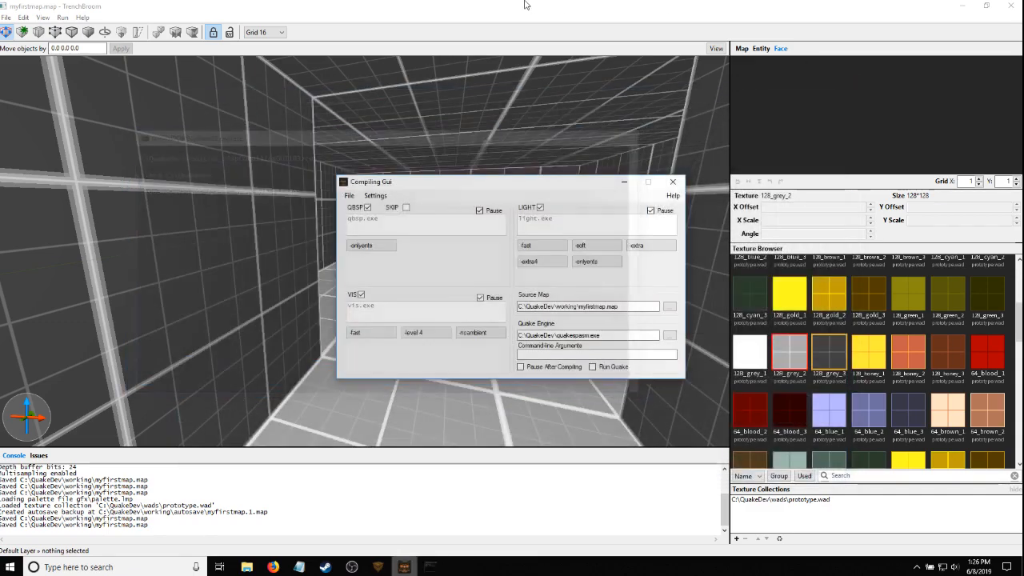
pyautogui.click(840, 89)
# Return to TrenchBroom and examine the point and brush entity types offered for creation near the info_player_start entity
pyautogui.scroll(3, 462, 275)
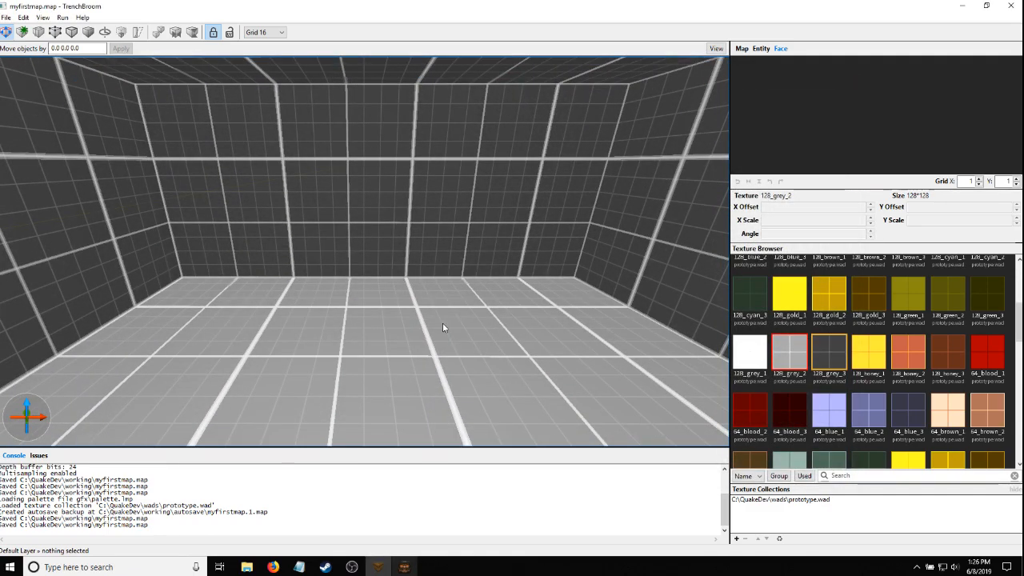
pyautogui.scroll(2, 801, 293)
pyautogui.moveTo(193, 276); pyautogui.dragTo(312, 284, button='right')
pyautogui.press('w')
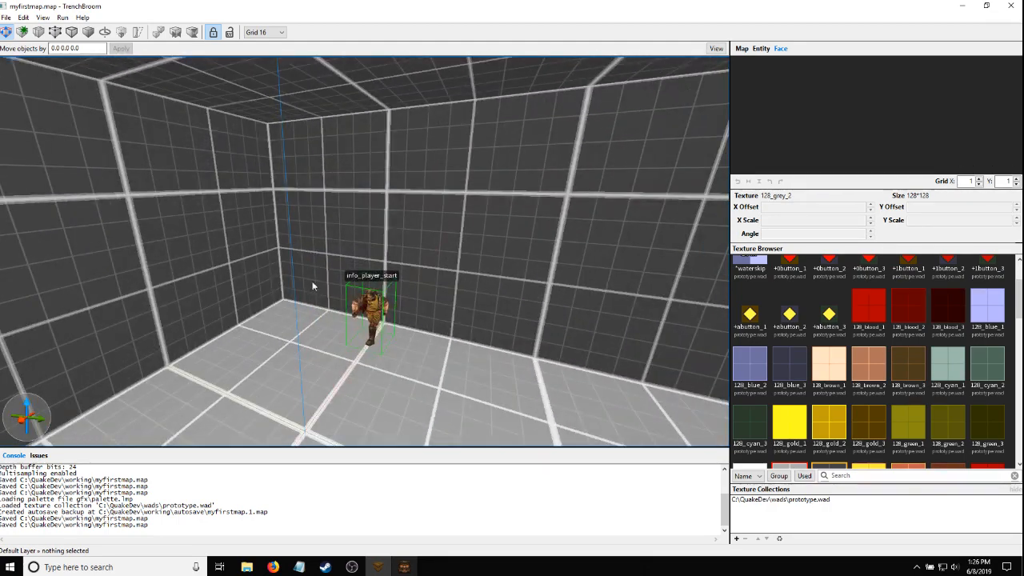
pyautogui.click(371, 315)
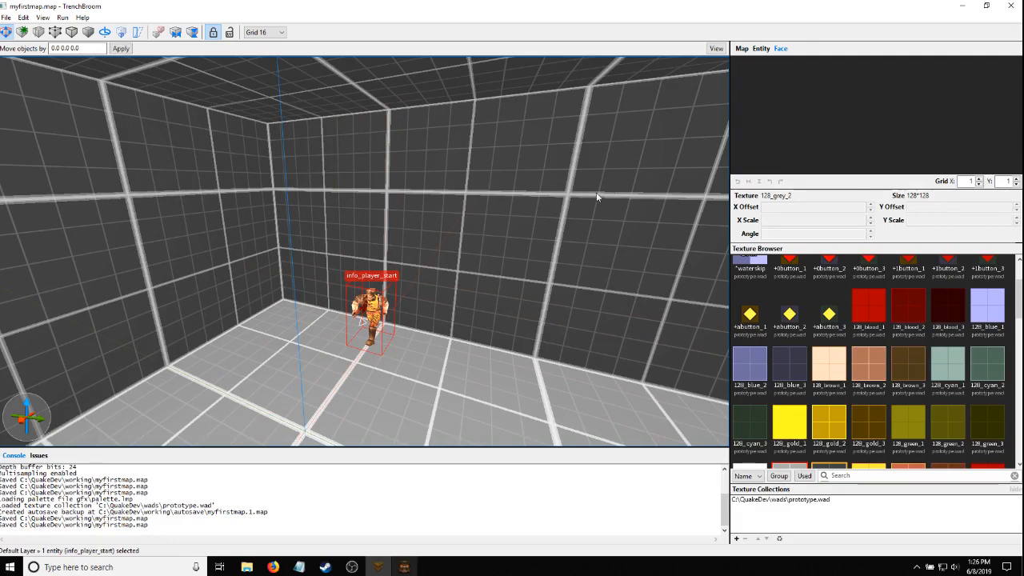
pyautogui.moveTo(455, 374); pyautogui.dragTo(421, 360, button='right')
pyautogui.click(391, 381)
pyautogui.rightClick(391, 381)
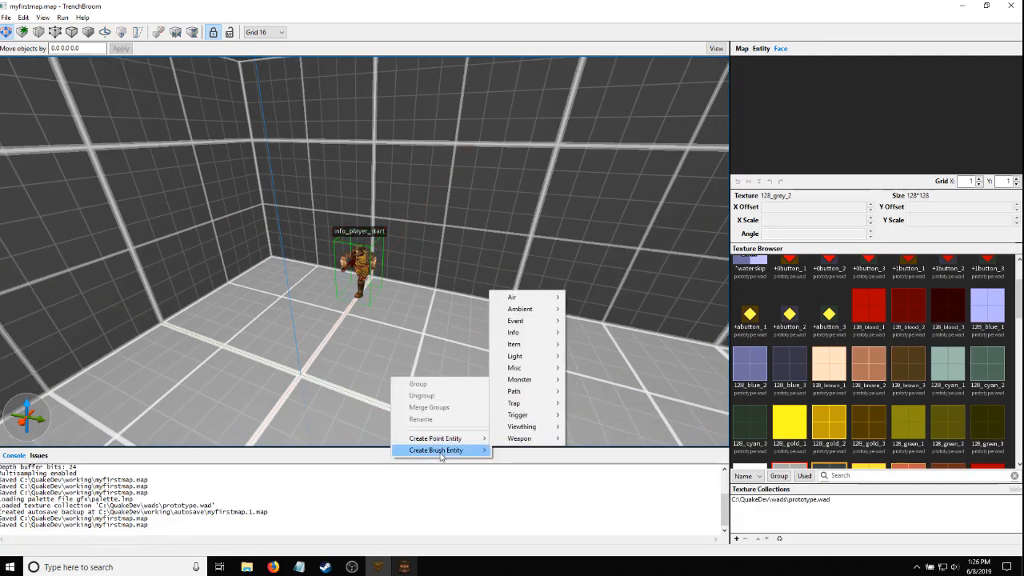
pyautogui.moveTo(445, 458)
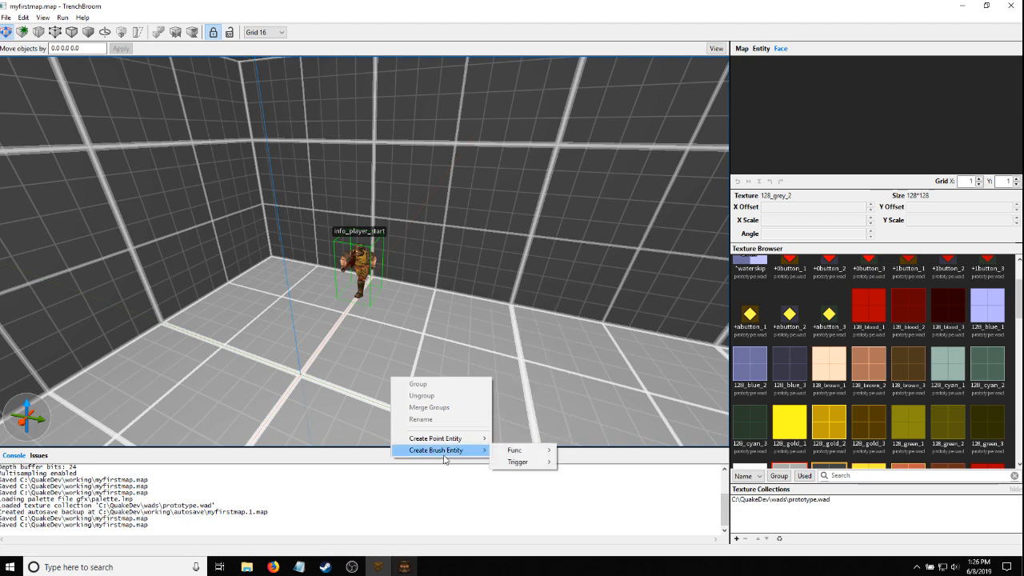
# Open the entity browser and look through the available items, lights, monsters and weapons
pyautogui.click(760, 48)
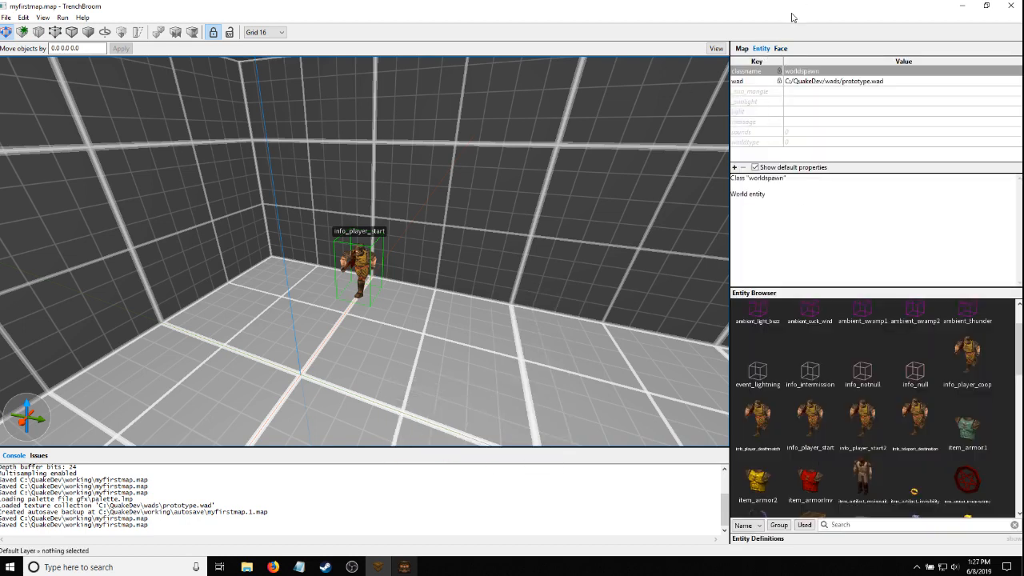
pyautogui.scroll(-10, 887, 375)
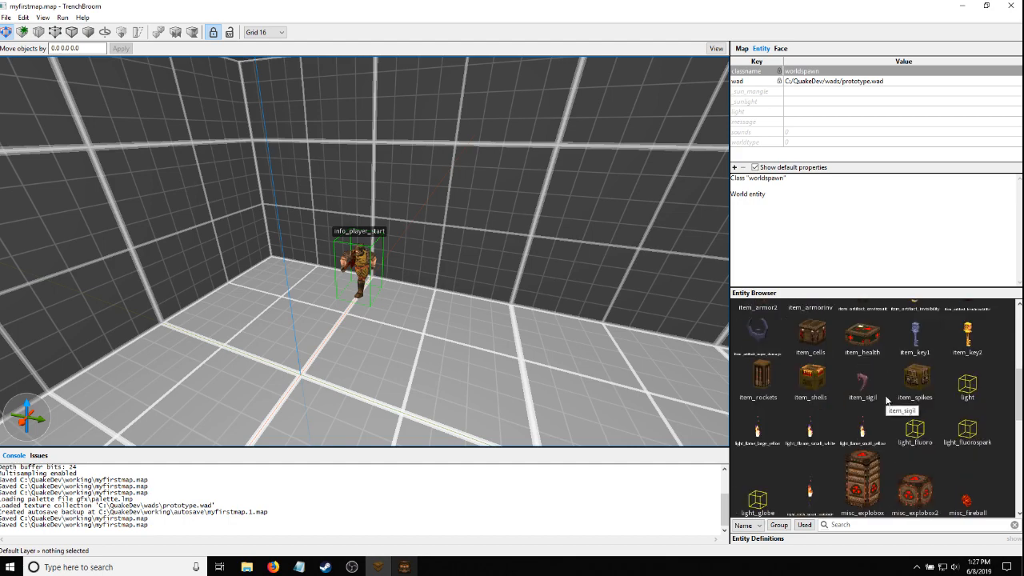
pyautogui.scroll(-5, 887, 375)
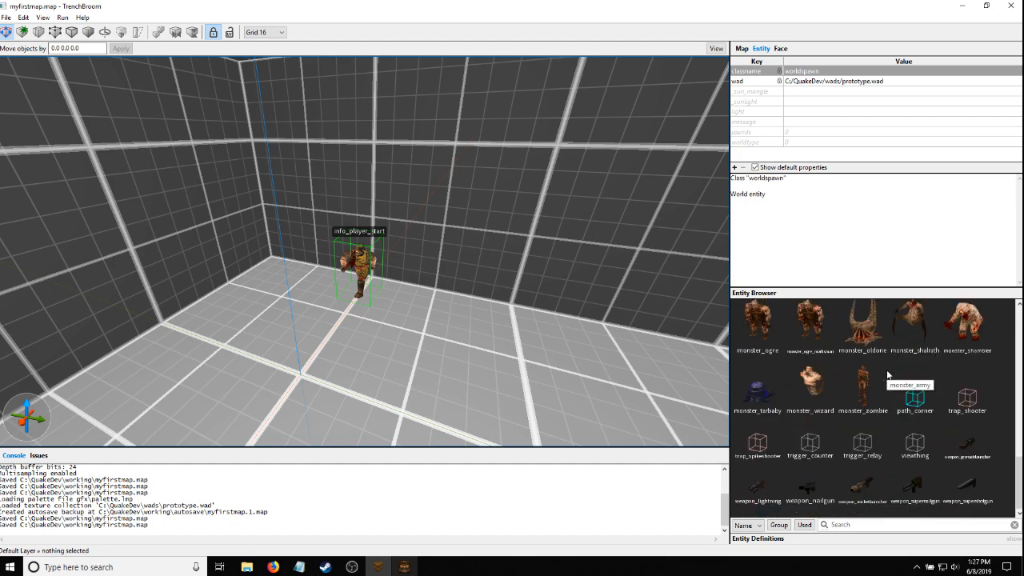
pyautogui.scroll(5, 806, 379)
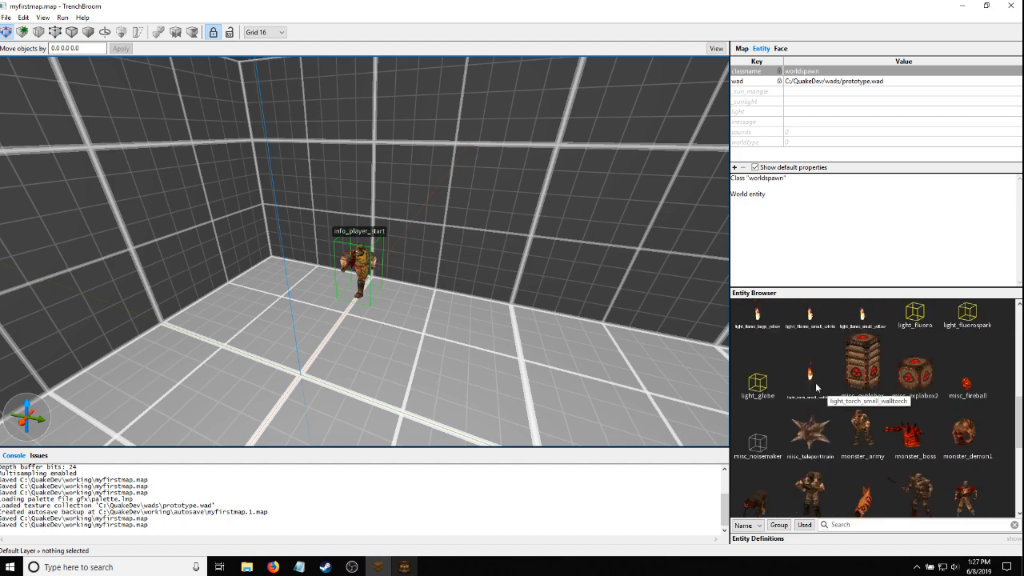
# Place a misc_explobox by the room's corner and a misc_explobox2 beside it at origin 784 64 -0
pyautogui.moveTo(339, 234); pyautogui.dragTo(426, 261, button='right')
pyautogui.press('w')
pyautogui.moveTo(396, 343); pyautogui.dragTo(706, 347, button='right')
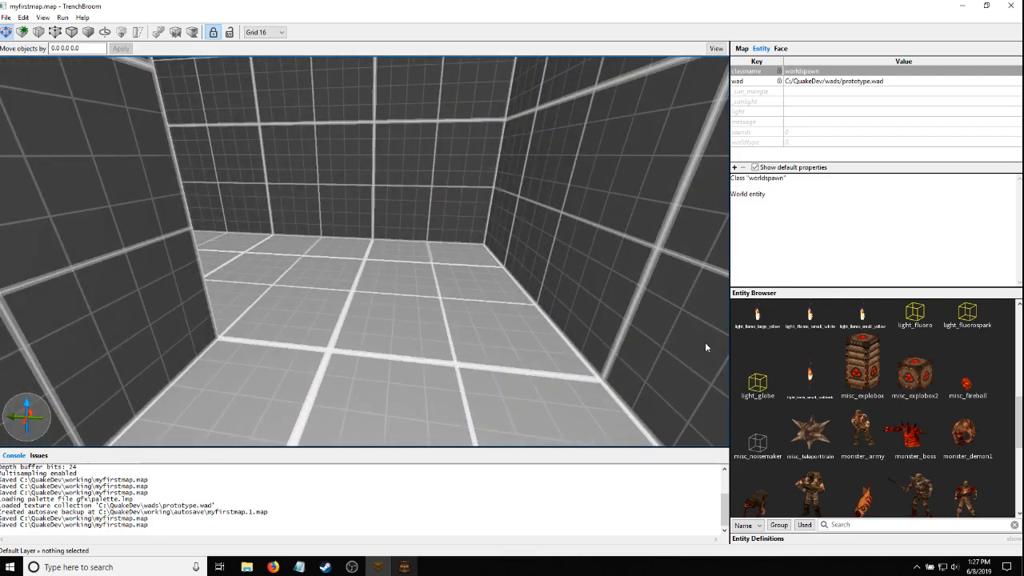
pyautogui.doubleClick(864, 368)
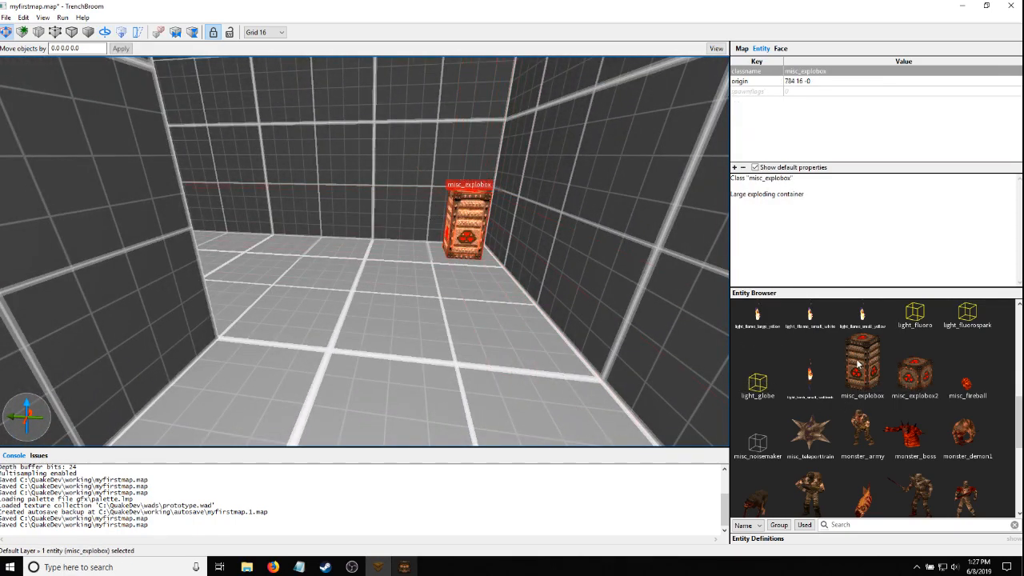
pyautogui.moveTo(914, 374); pyautogui.dragTo(409, 258)
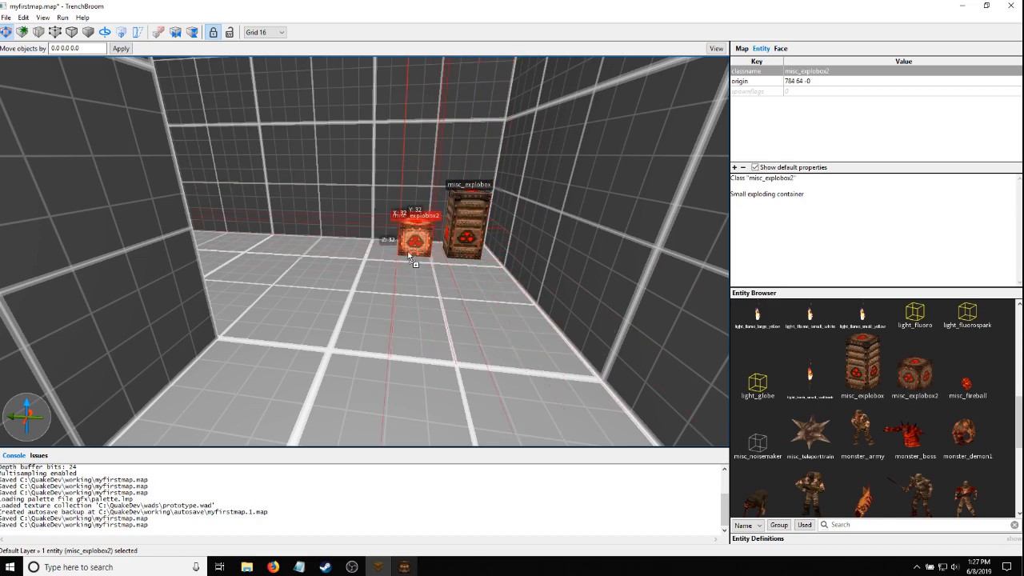
# Place a monster_army entity on the floor beyond the explosive boxes, at origin 704 272 24
pyautogui.press('w')
pyautogui.moveTo(478, 386); pyautogui.dragTo(452, 388, button='right')
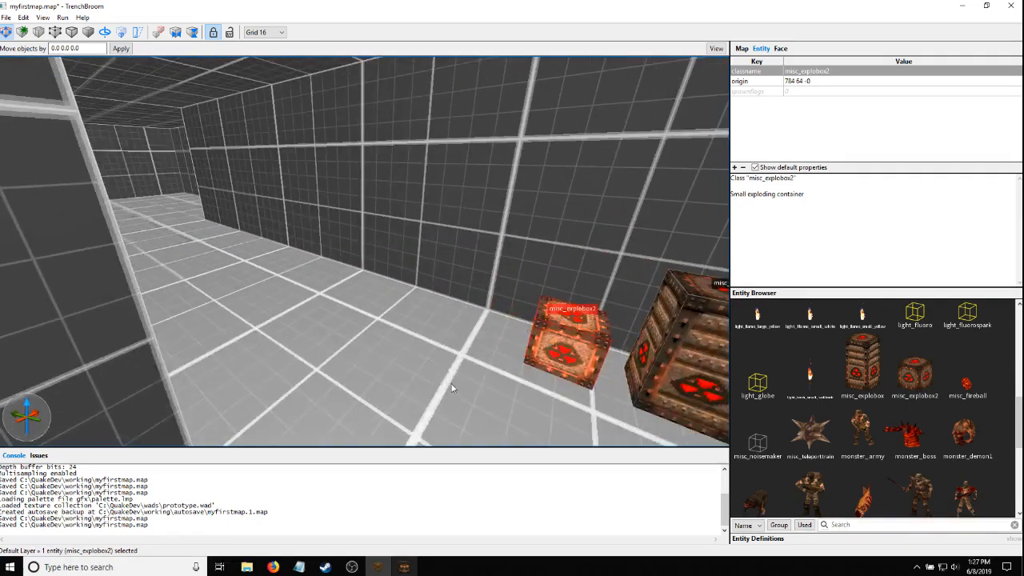
pyautogui.moveTo(880, 436); pyautogui.dragTo(253, 318)
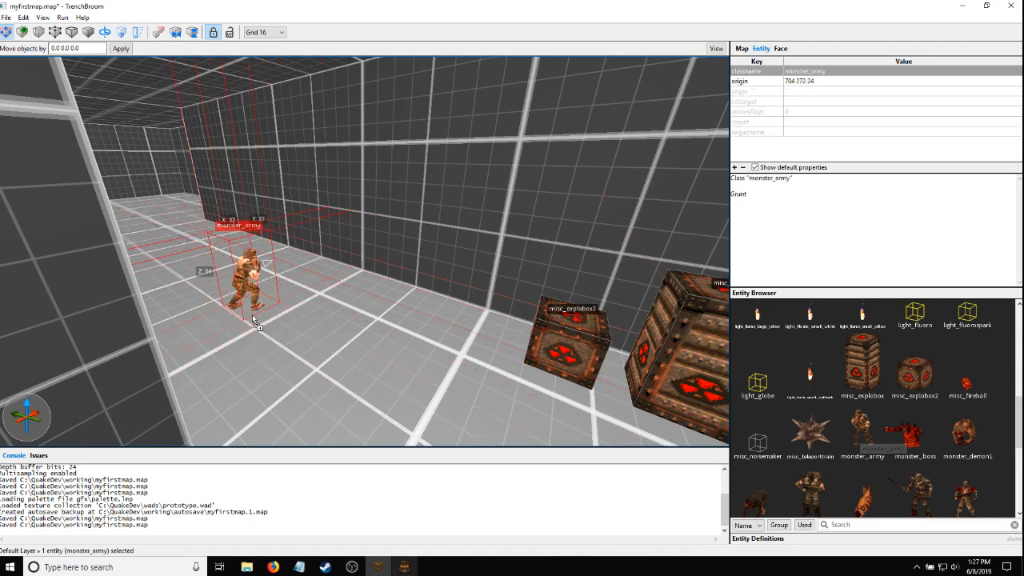
# Rotate the monster_army entity to an angle of 270, with its origin at 720 288 24
pyautogui.hotkey('alt', 'Left')
pyautogui.hotkey('alt', 'Left')
pyautogui.hotkey('alt', 'Left')
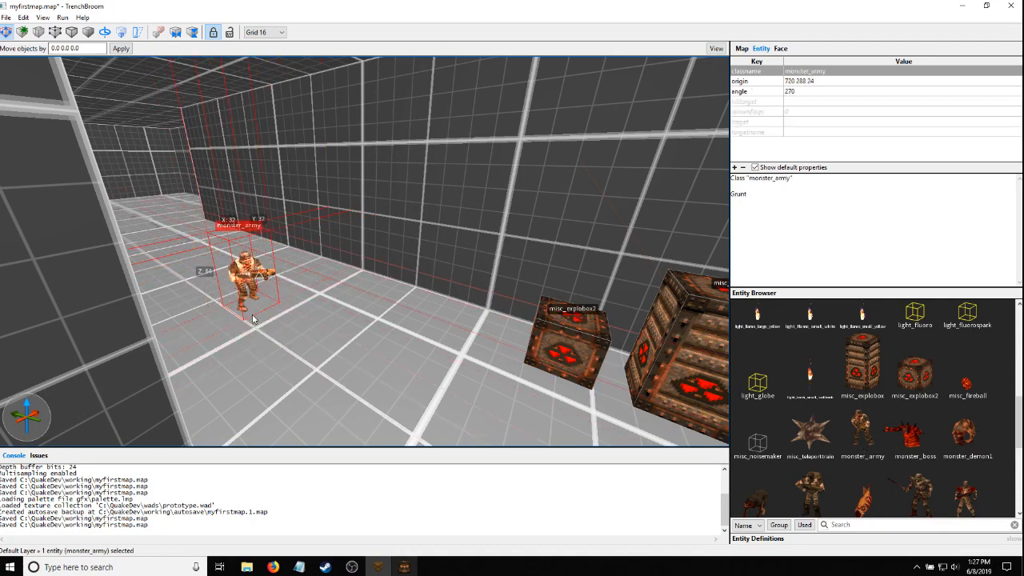
pyautogui.hotkey('ctrl', 'u')
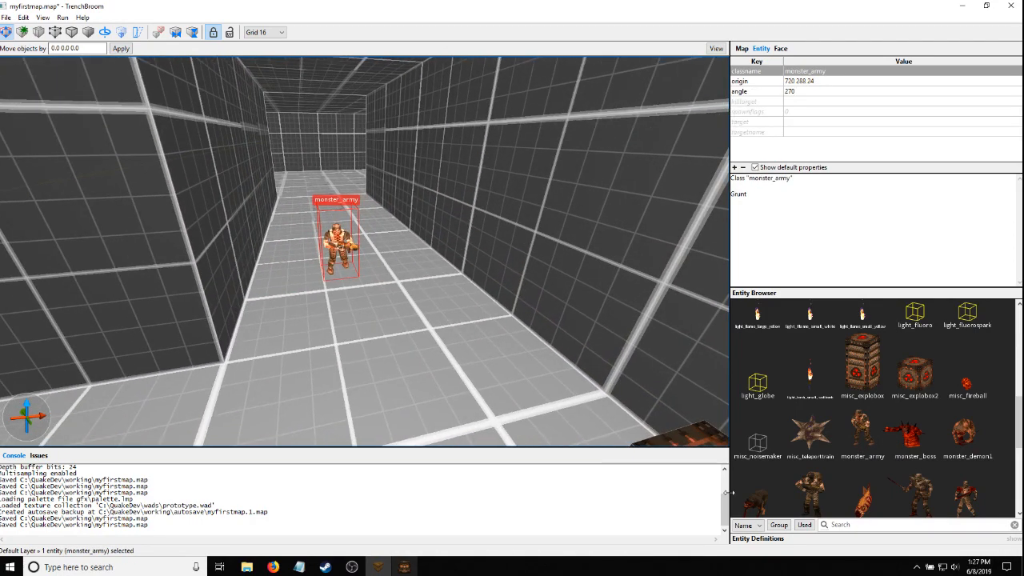
# Place a monster_dog entity at angle 270 on the floor beside the monster_army and save the map
pyautogui.moveTo(756, 500); pyautogui.dragTo(388, 292)
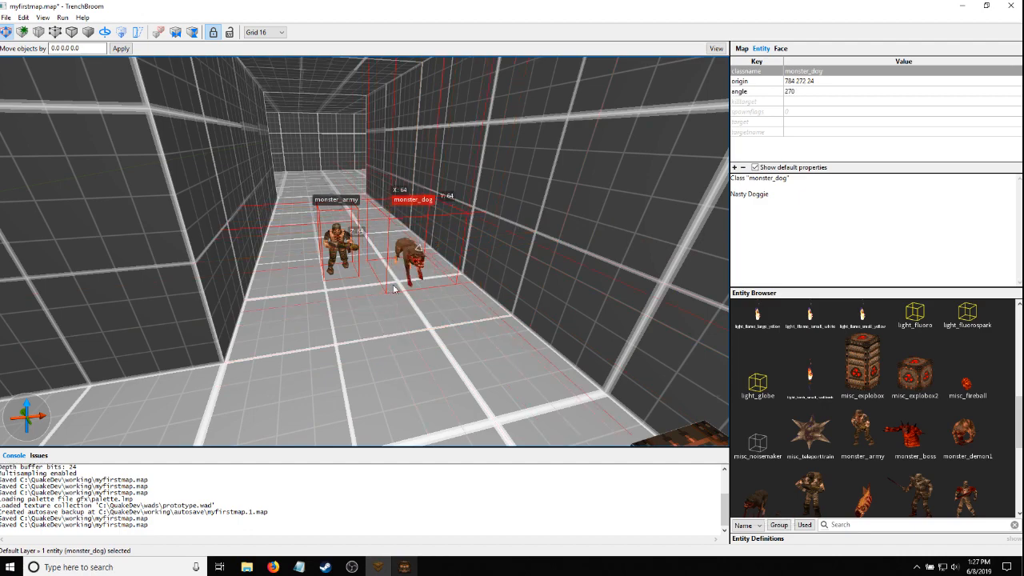
pyautogui.moveTo(394, 289); pyautogui.dragTo(394, 302, button='right')
pyautogui.moveTo(435, 292); pyautogui.dragTo(415, 243)
pyautogui.moveTo(416, 243)
pyautogui.mouseDown(button='right')
pyautogui.moveTo(441, 237)
pyautogui.moveTo(426, 261)
pyautogui.moveTo(471, 249)
pyautogui.moveTo(470, 237)
pyautogui.moveTo(303, 231)
pyautogui.moveTo(453, 251)
pyautogui.moveTo(425, 238)
pyautogui.mouseUp(button='right')
pyautogui.press('Escape')
pyautogui.hotkey('ctrl', 's')
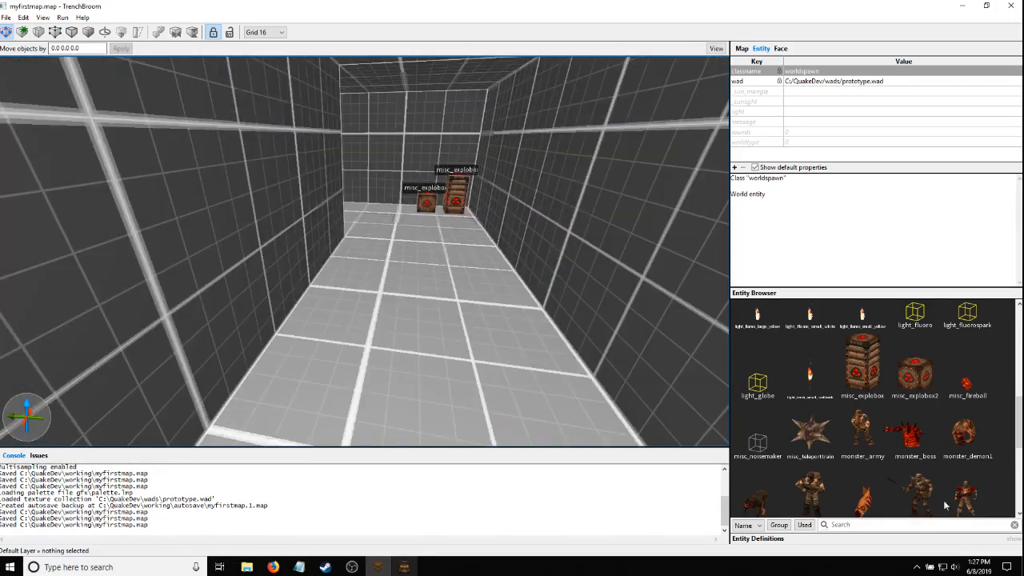
# Place a weapon_nailgun at origin 480 96 -0 and an item_health beside it on the corridor floor, then save the map
pyautogui.scroll(-5, 880, 422)
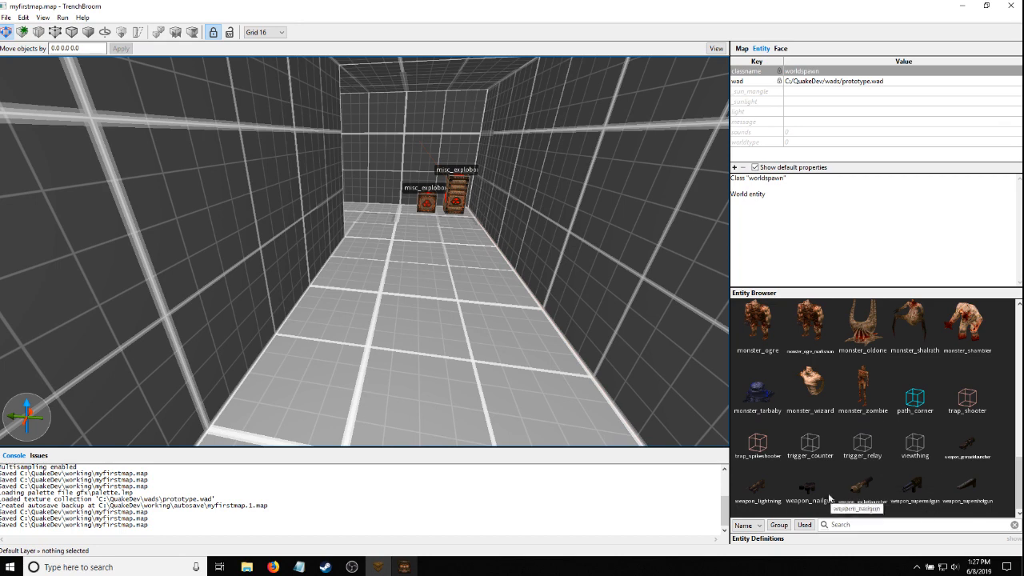
pyautogui.moveTo(809, 485); pyautogui.dragTo(414, 332)
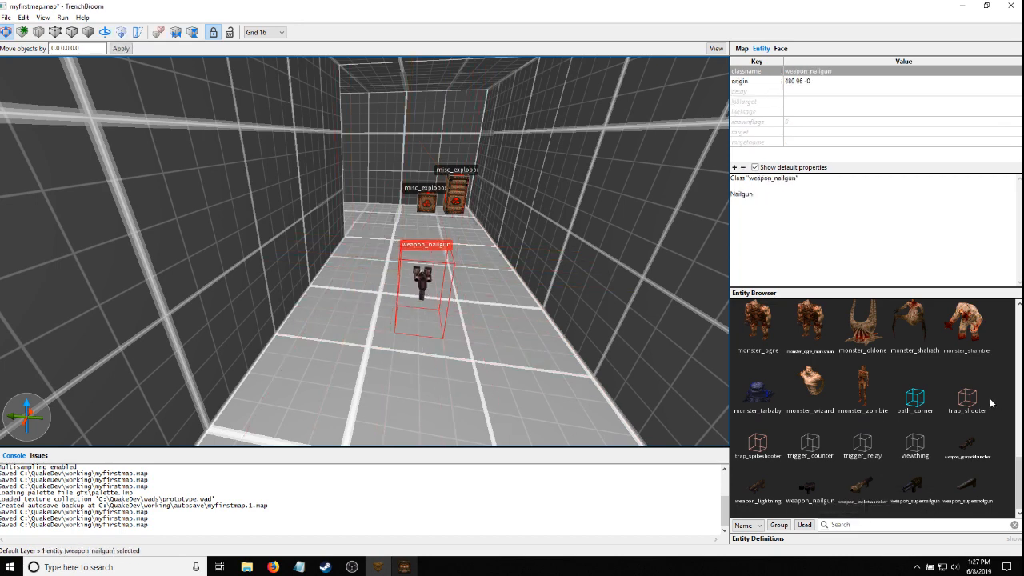
pyautogui.scroll(8, 924, 421)
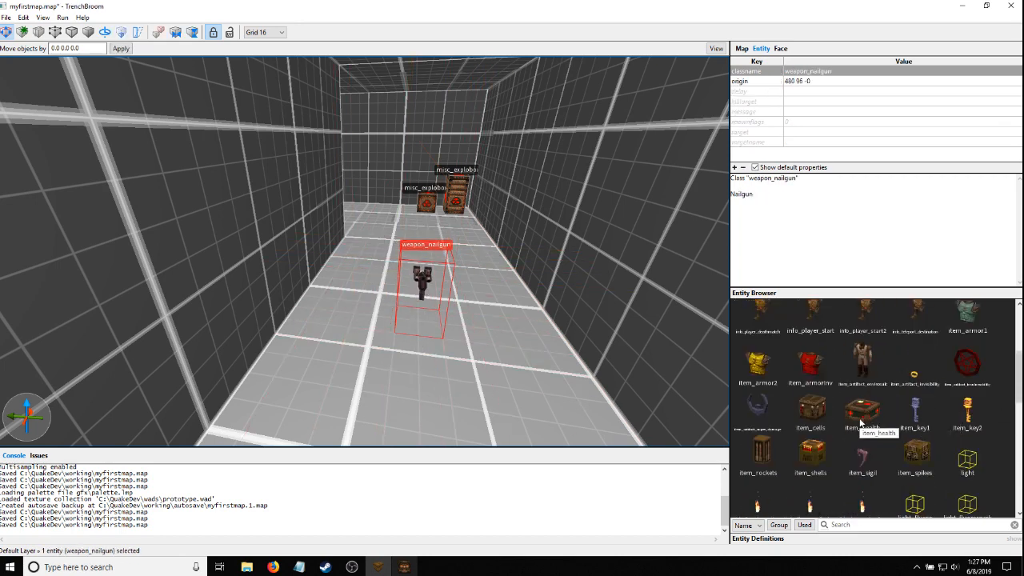
pyautogui.moveTo(862, 412); pyautogui.dragTo(480, 323)
pyautogui.press('Escape')
pyautogui.moveTo(454, 318); pyautogui.dragTo(380, 316, button='right')
pyautogui.hotkey('ctrl', 's')
# Draw a thin brush 160 wide, 16 deep and 144 high standing against the far room's end wall
pyautogui.press('w')
pyautogui.press('w')
pyautogui.press('w')
pyautogui.press('w')
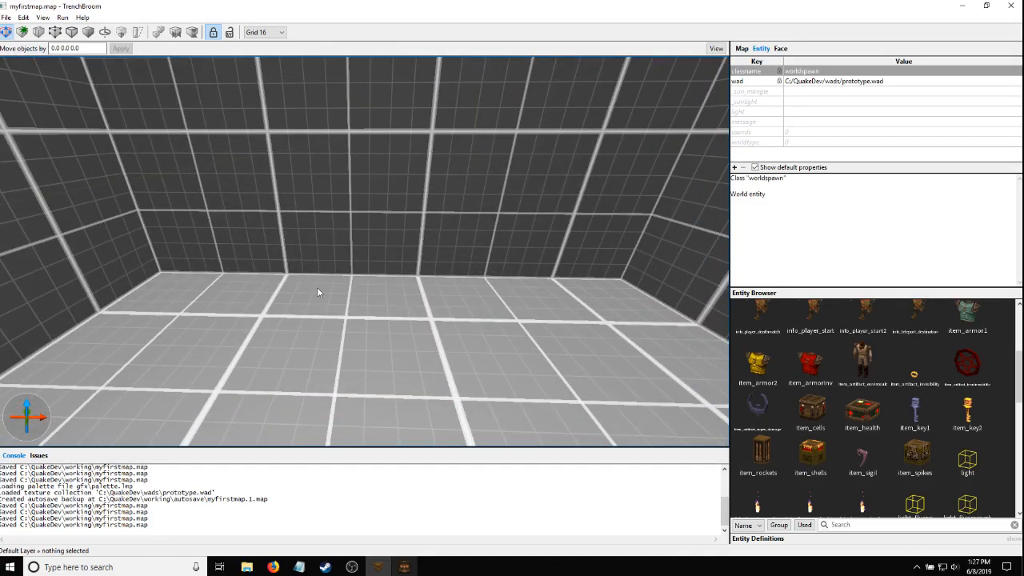
pyautogui.moveTo(320, 286)
pyautogui.mouseDown()
pyautogui.moveTo(467, 293)
pyautogui.moveTo(454, 293)
pyautogui.mouseUp()
pyautogui.press('Delete')
pyautogui.moveTo(295, 344)
pyautogui.mouseDown()
pyautogui.moveTo(703, 376)
pyautogui.moveTo(540, 269)
pyautogui.moveTo(473, 512)
pyautogui.moveTo(485, 299)
pyautogui.moveTo(475, 339)
pyautogui.moveTo(492, 306)
pyautogui.moveTo(469, 337)
pyautogui.moveTo(490, 344)
pyautogui.moveTo(503, 206)
pyautogui.moveTo(481, 273)
pyautogui.moveTo(472, 147)
pyautogui.moveTo(500, 131)
pyautogui.moveTo(503, 103)
pyautogui.moveTo(503, 241)
pyautogui.moveTo(502, 232)
pyautogui.moveTo(489, 255)
pyautogui.moveTo(515, 244)
pyautogui.moveTo(513, 104)
pyautogui.mouseUp()
pyautogui.keyDown('alt'); pyautogui.moveTo(463, 241); pyautogui.dragTo(549, 248, button='right'); pyautogui.keyUp('alt')
pyautogui.moveTo(331, 328)
pyautogui.mouseDown()
pyautogui.moveTo(257, 314)
pyautogui.moveTo(232, 298)
pyautogui.mouseUp()
pyautogui.keyDown('alt'); pyautogui.moveTo(232, 298); pyautogui.dragTo(190, 292, button='right'); pyautogui.keyUp('alt')
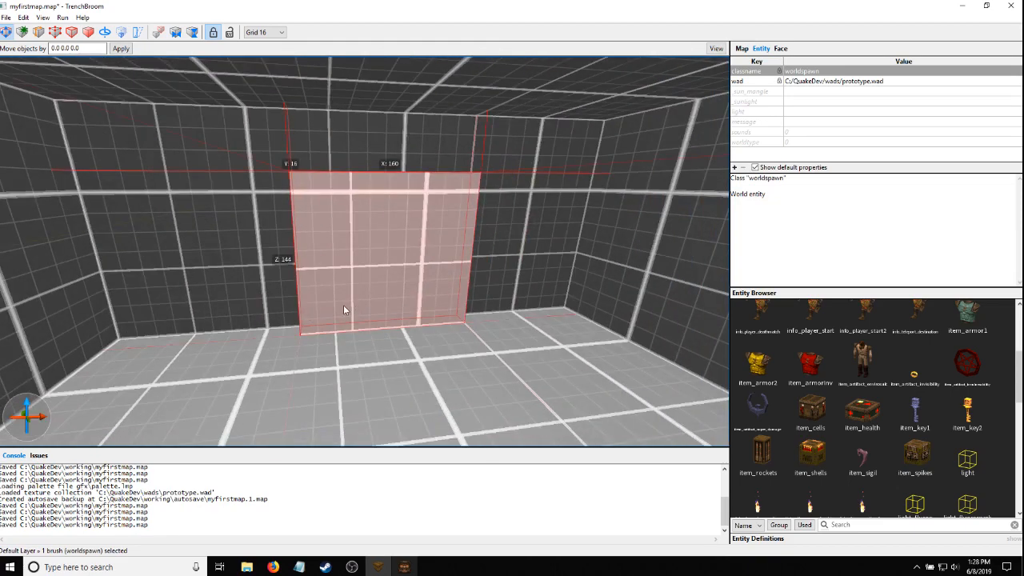
# Turn the brush at the end wall into a trigger_changelevel brush entity
pyautogui.scroll(-2, 344, 309)
pyautogui.rightClick(386, 296)
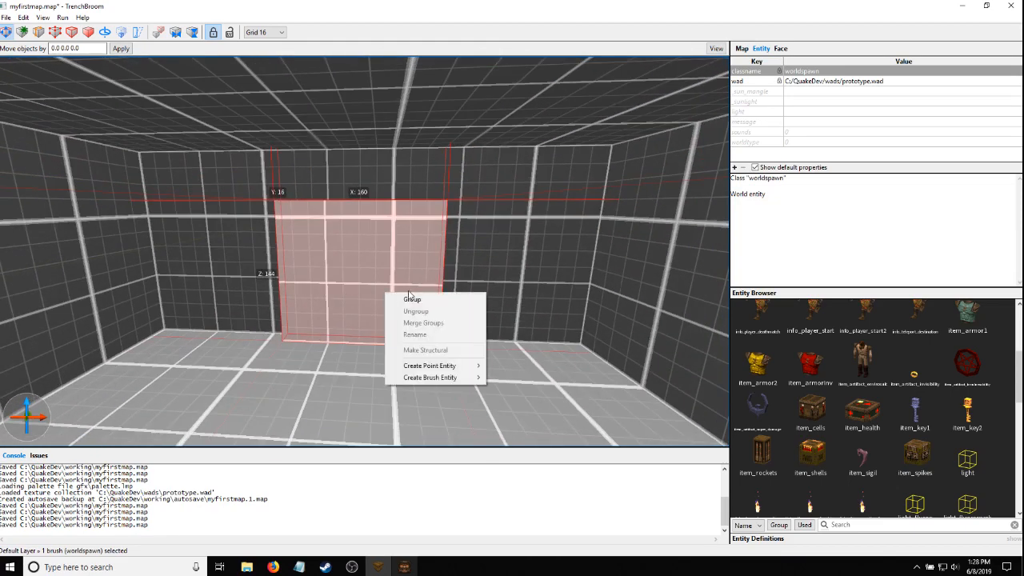
pyautogui.moveTo(437, 379)
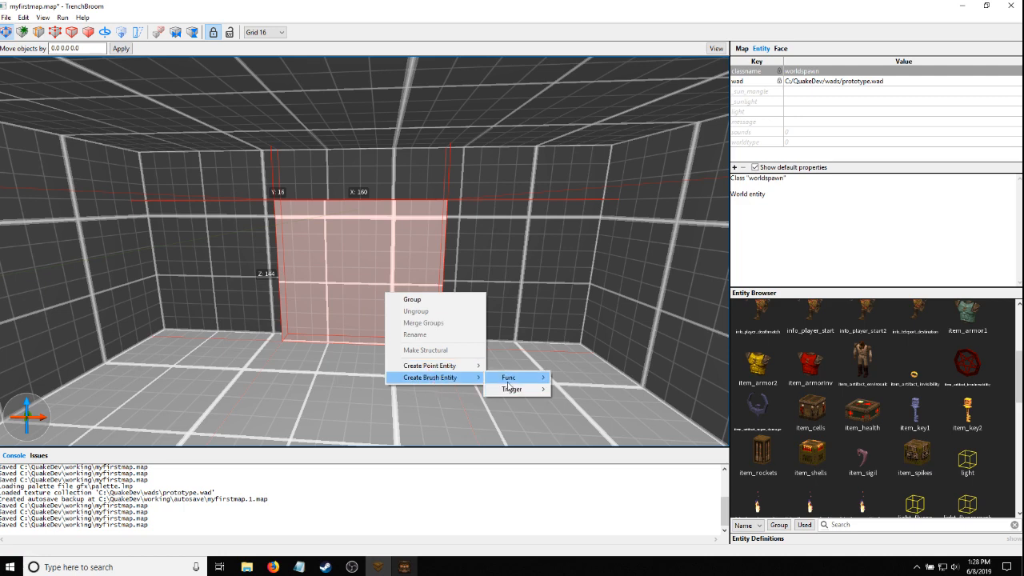
pyautogui.moveTo(508, 383)
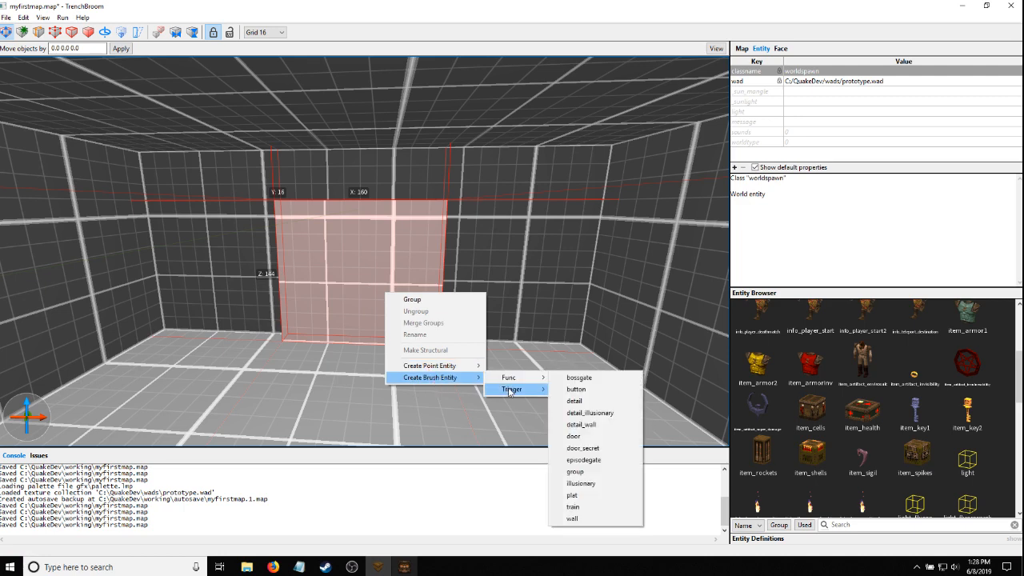
pyautogui.click(606, 391)
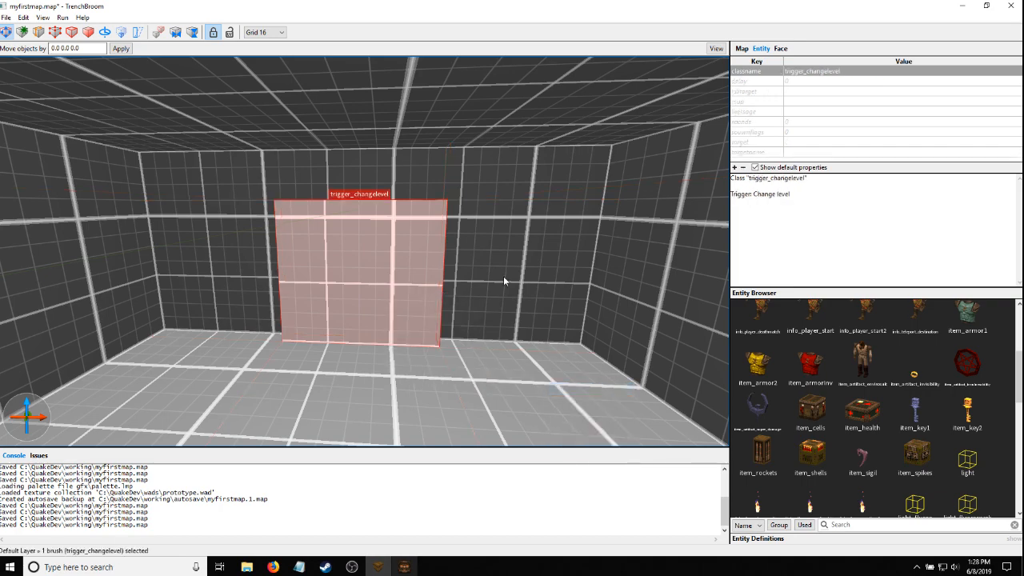
# Examine how the trigger_changelevel volume is displayed when selected and when deselected
pyautogui.moveTo(490, 264)
pyautogui.mouseDown(button='right')
pyautogui.moveTo(501, 268)
pyautogui.moveTo(464, 255)
pyautogui.moveTo(446, 265)
pyautogui.moveTo(446, 279)
pyautogui.moveTo(426, 248)
pyautogui.moveTo(440, 267)
pyautogui.mouseUp(button='right')
pyautogui.press('Escape')
pyautogui.click(427, 272)
pyautogui.press('Escape')
pyautogui.click(437, 268)
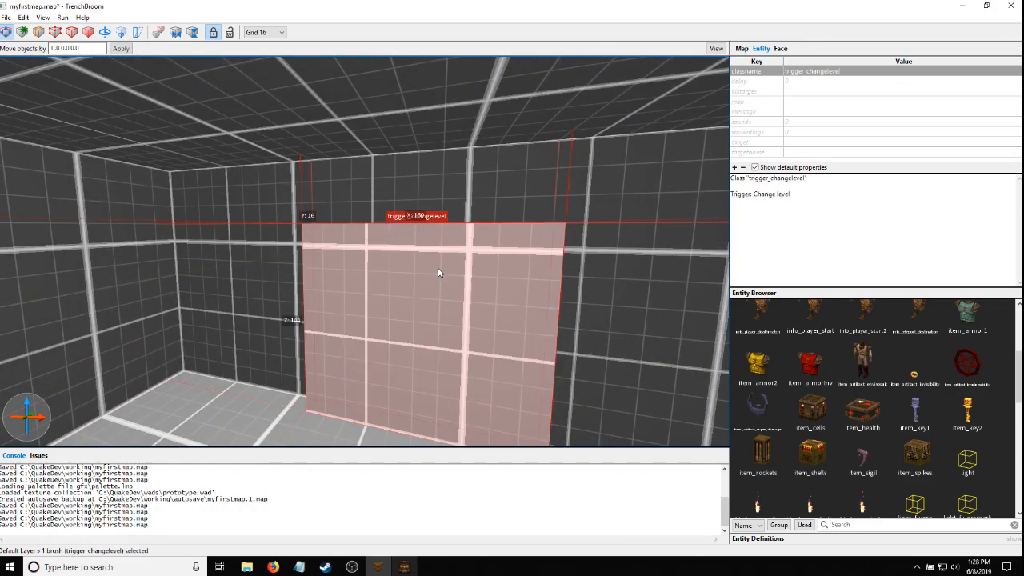
pyautogui.moveTo(428, 318); pyautogui.dragTo(416, 351, button='right')
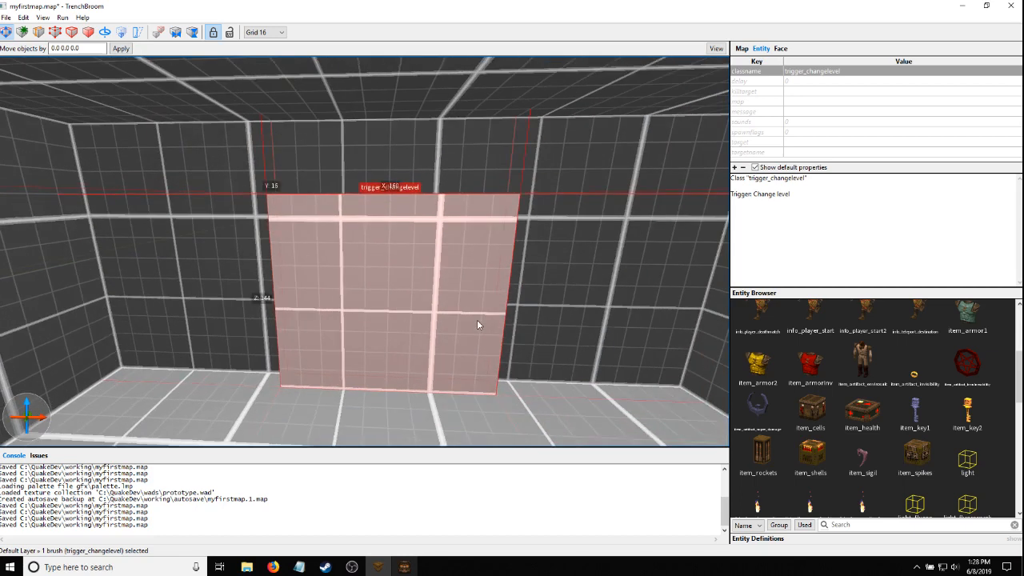
pyautogui.press('Escape')
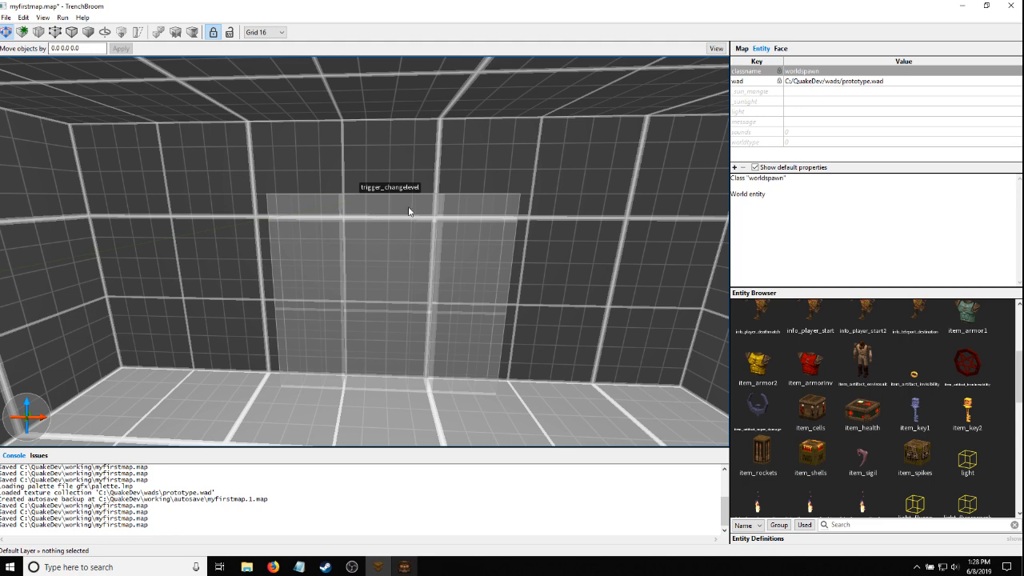
# Set the trigger_changelevel entity's map key to start and save the map
pyautogui.click(476, 214)
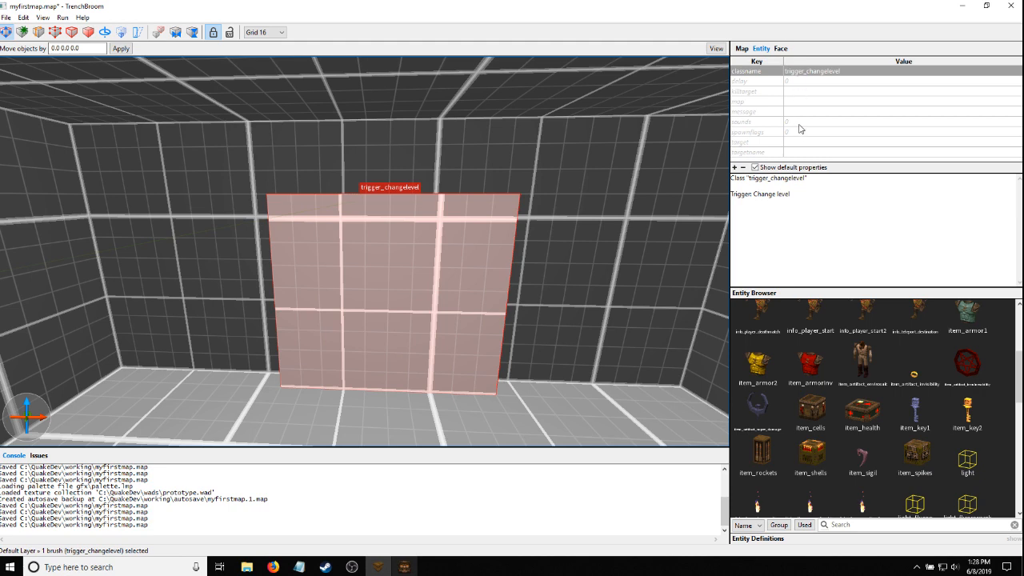
pyautogui.click(757, 81)
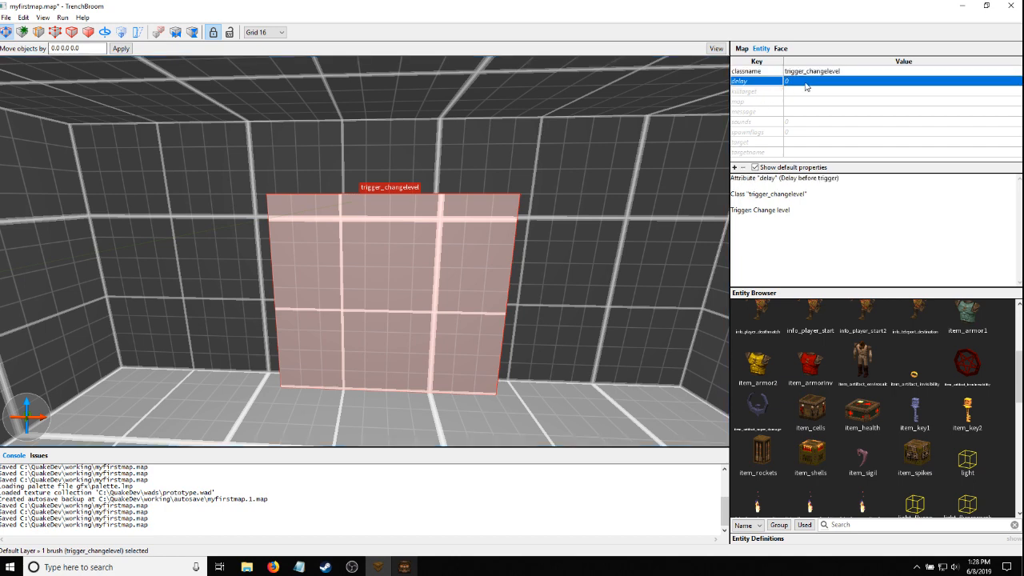
pyautogui.click(757, 102)
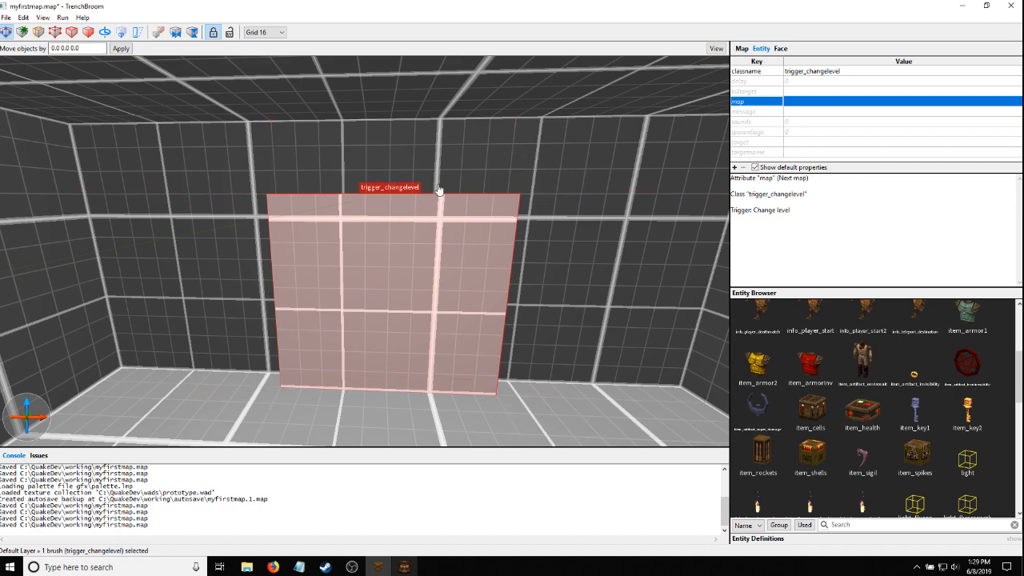
pyautogui.click(799, 103)
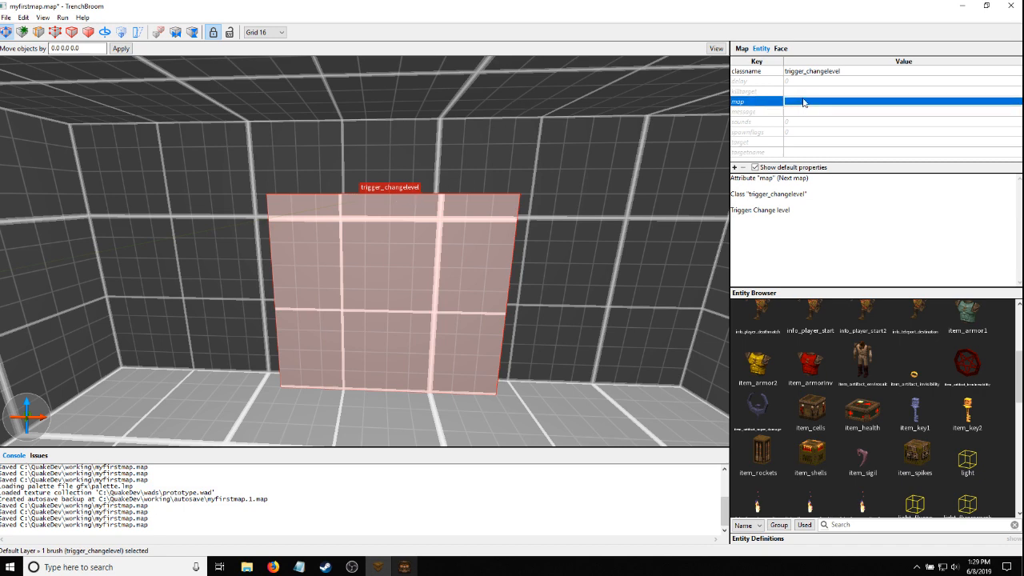
pyautogui.click(804, 102)
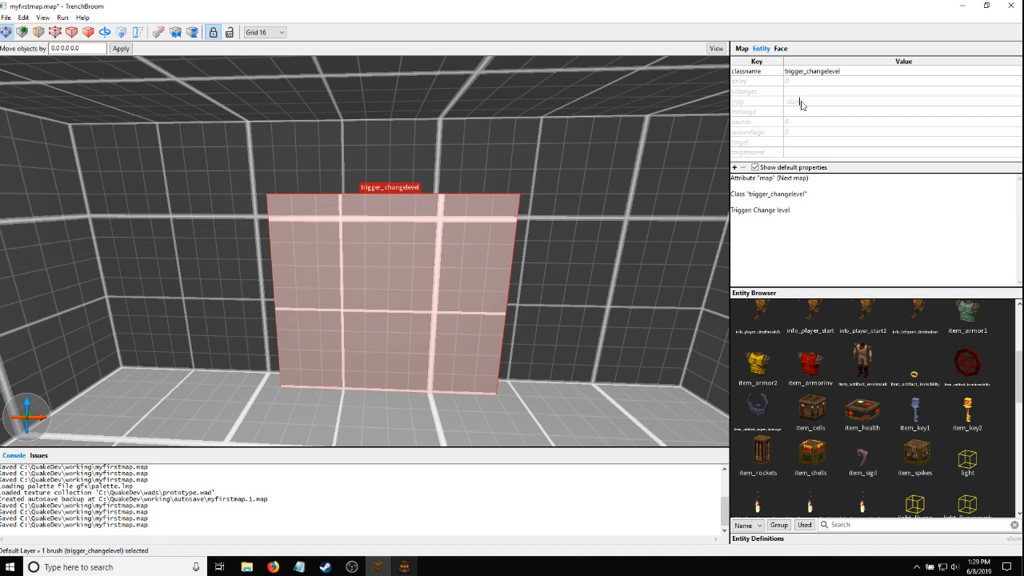
pyautogui.press('Return')
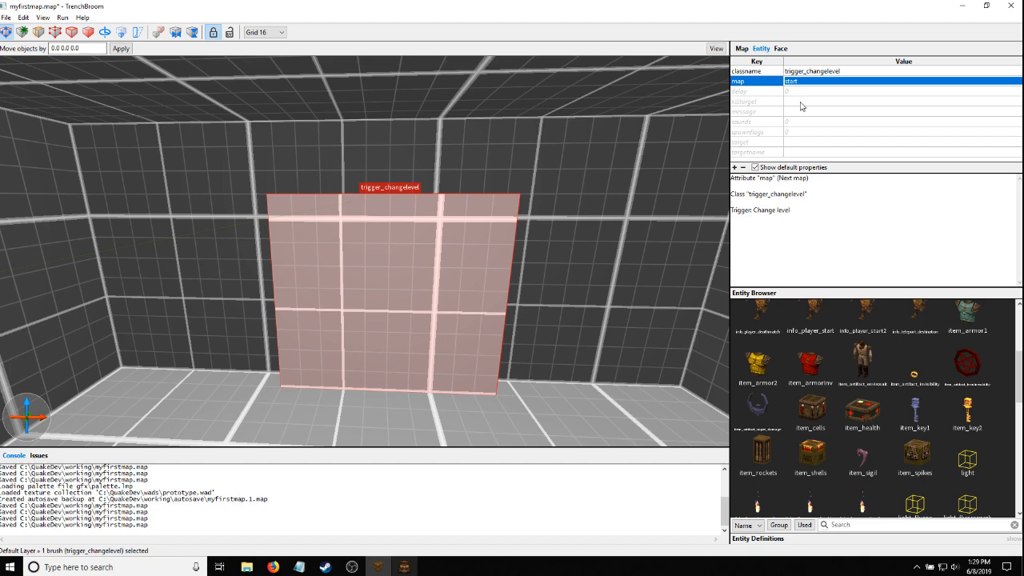
pyautogui.moveTo(498, 239)
pyautogui.mouseDown(button='right')
pyautogui.moveTo(493, 257)
pyautogui.moveTo(500, 232)
pyautogui.mouseUp(button='right')
pyautogui.press('Escape')
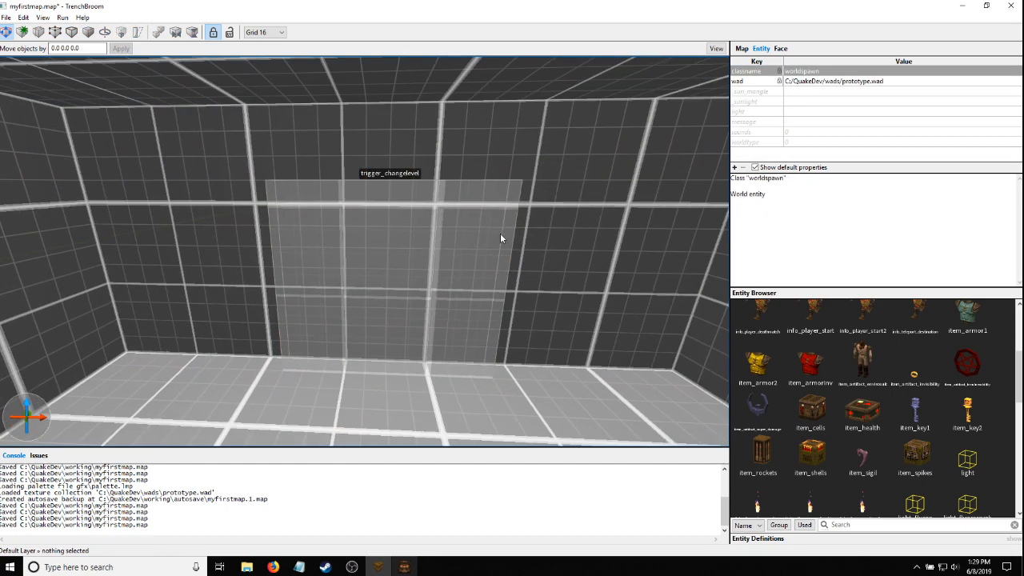
pyautogui.hotkey('ctrl', 's')
# Switch to Compiling Gui and compile myfirstmap.map through the QBSP, VIS and LIGHT stages
pyautogui.click(405, 567)
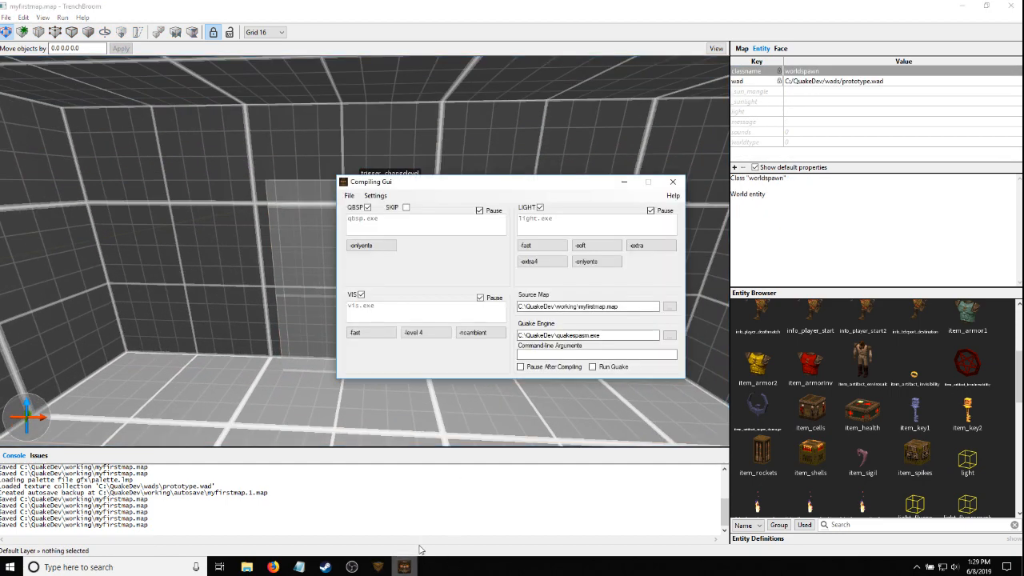
pyautogui.press('F5')
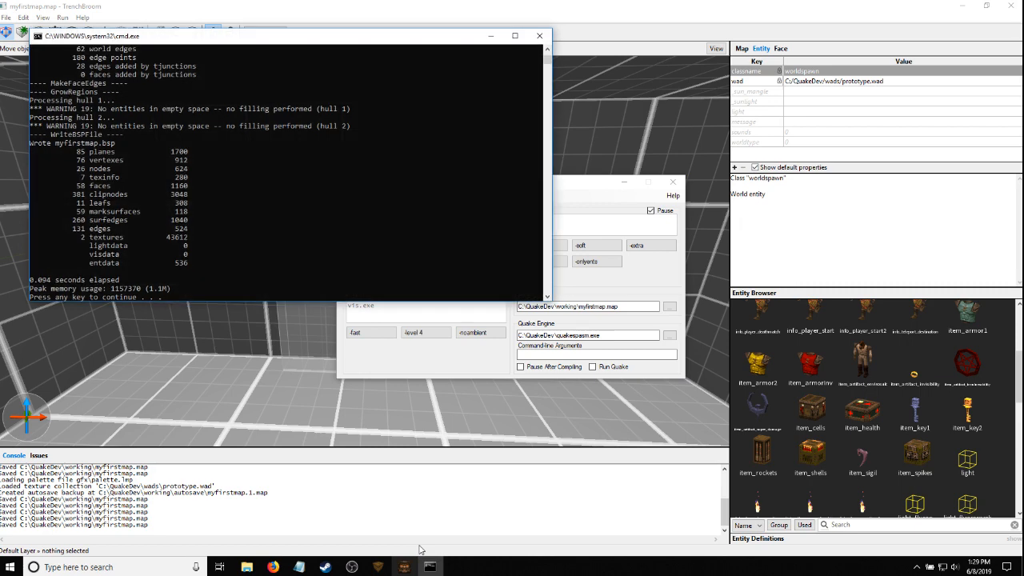
pyautogui.press('Return')
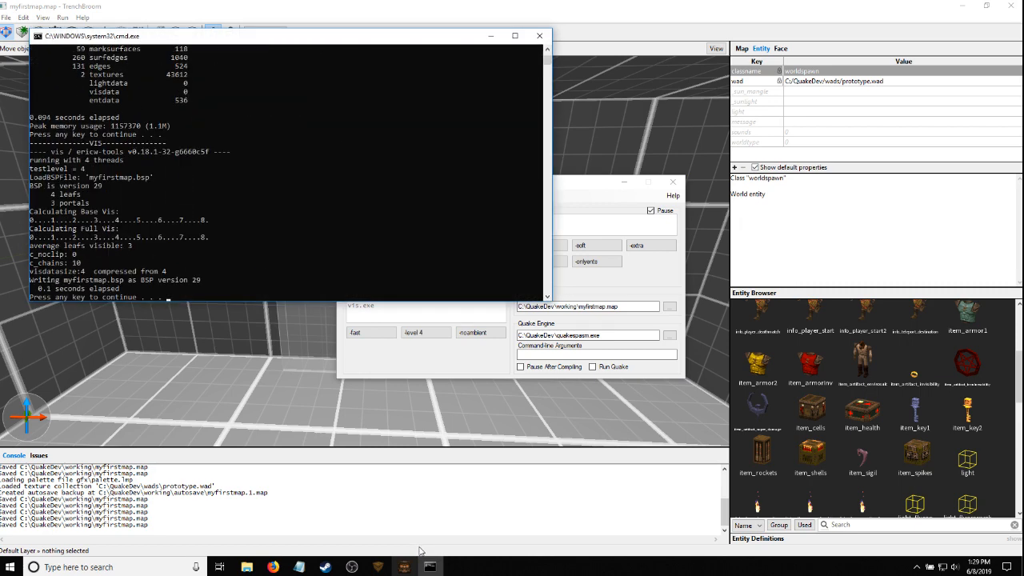
pyautogui.press('Return')
pyautogui.press('Return')
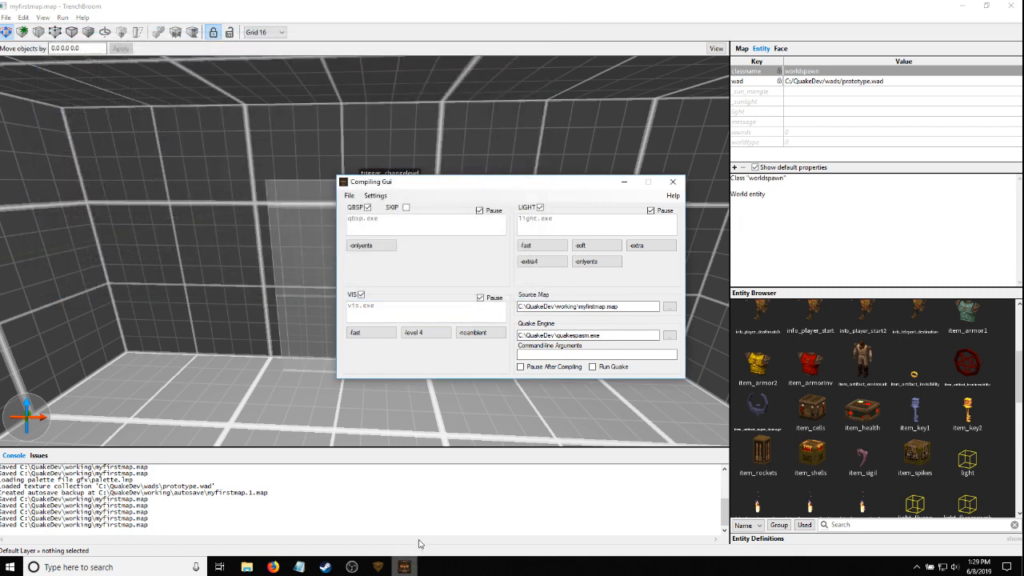
# Run the compiled map in QuakeSpasm, pick up the nailgun and fight the dog and the grunt
pyautogui.press('F6')
pyautogui.press('w')
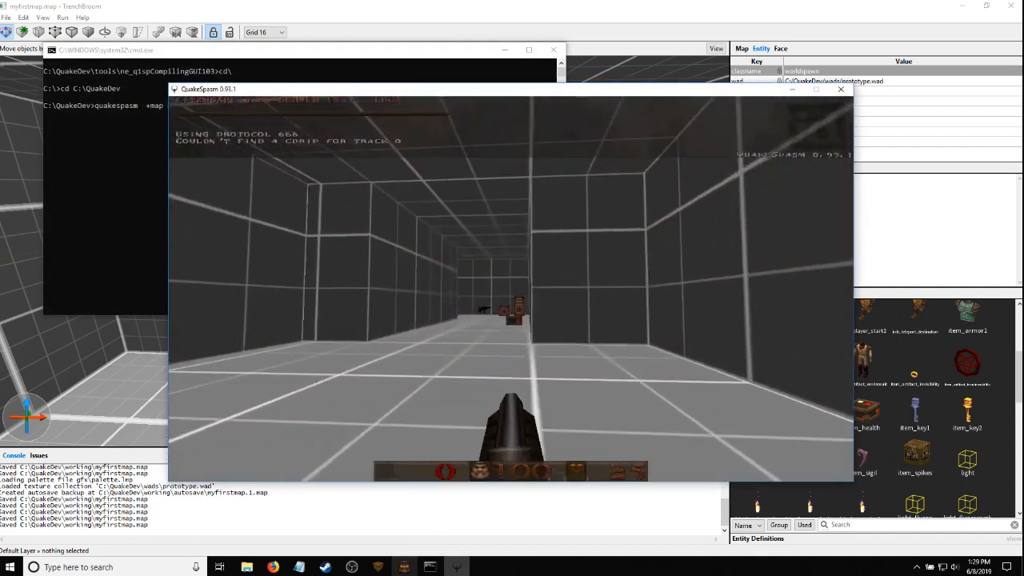
pyautogui.press('w')
pyautogui.press('s')
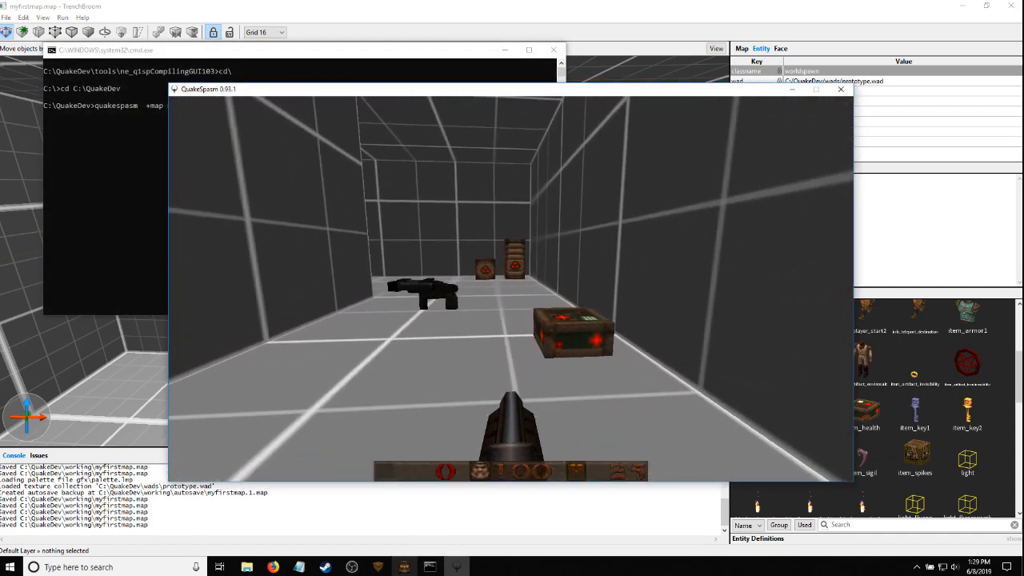
pyautogui.press('w')
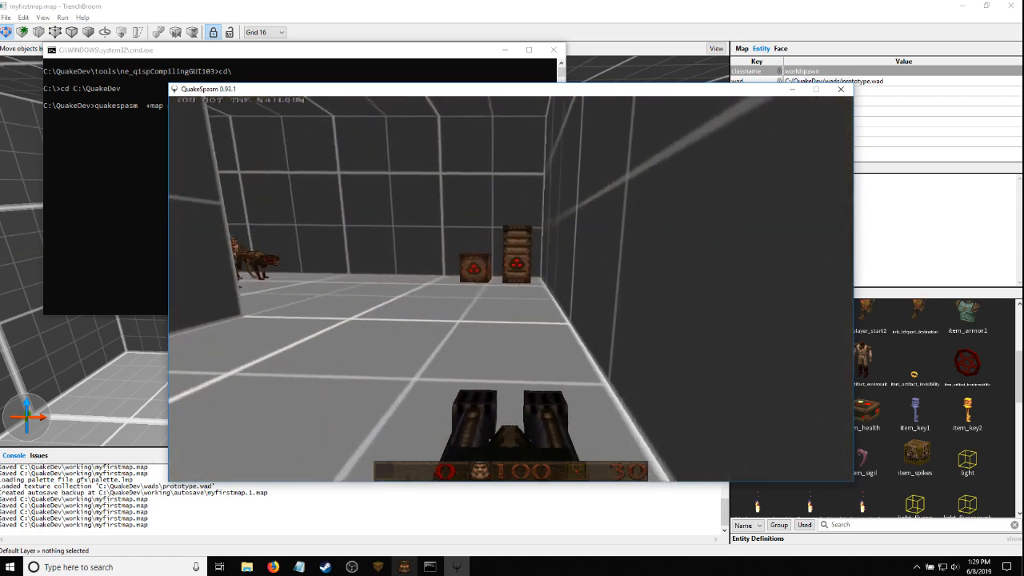
pyautogui.press('s')
pyautogui.click(510, 289)
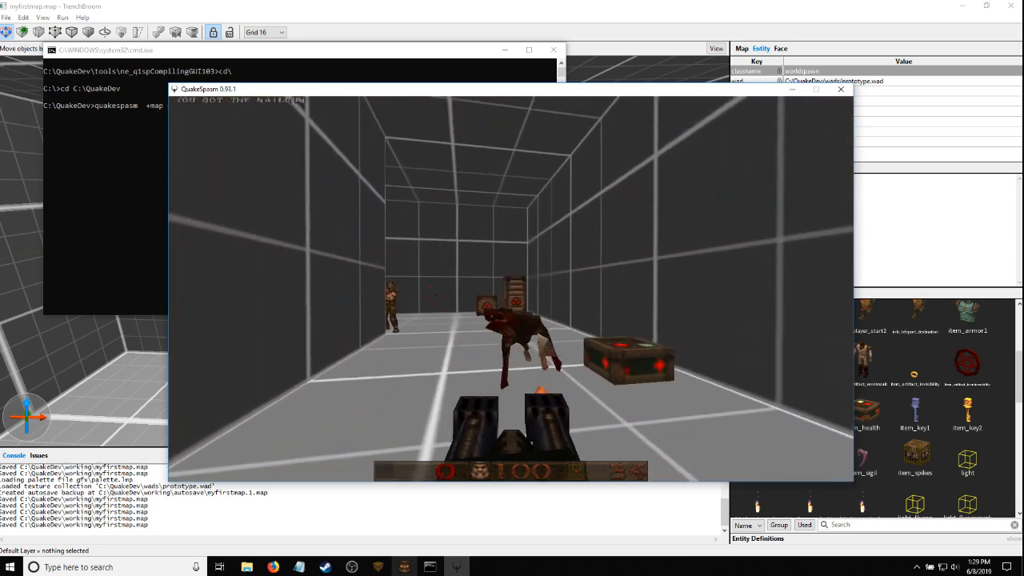
pyautogui.press('w')
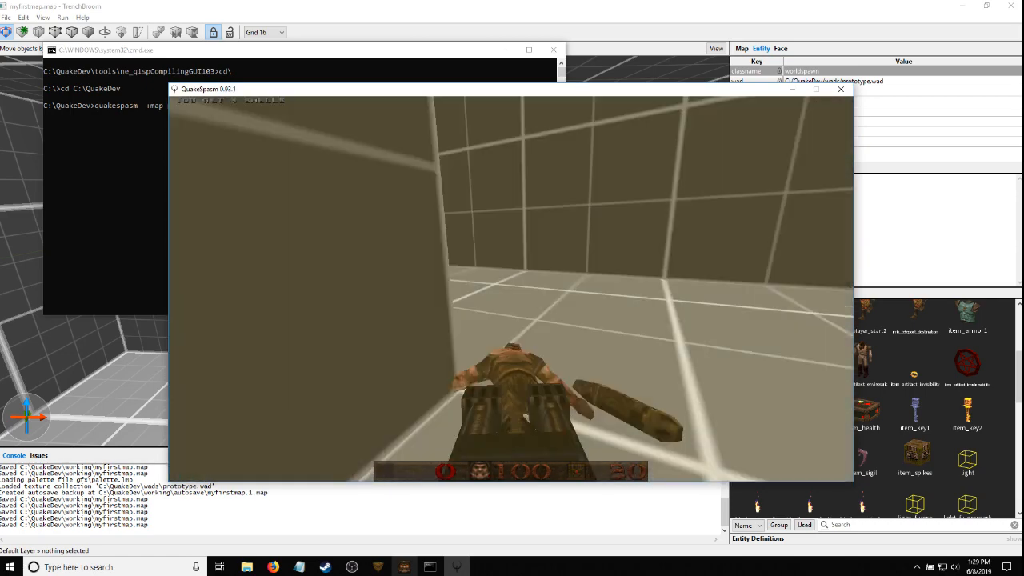
# Walk through the far room into the level-change trigger at the end wall to test the exit
pyautogui.press('w')
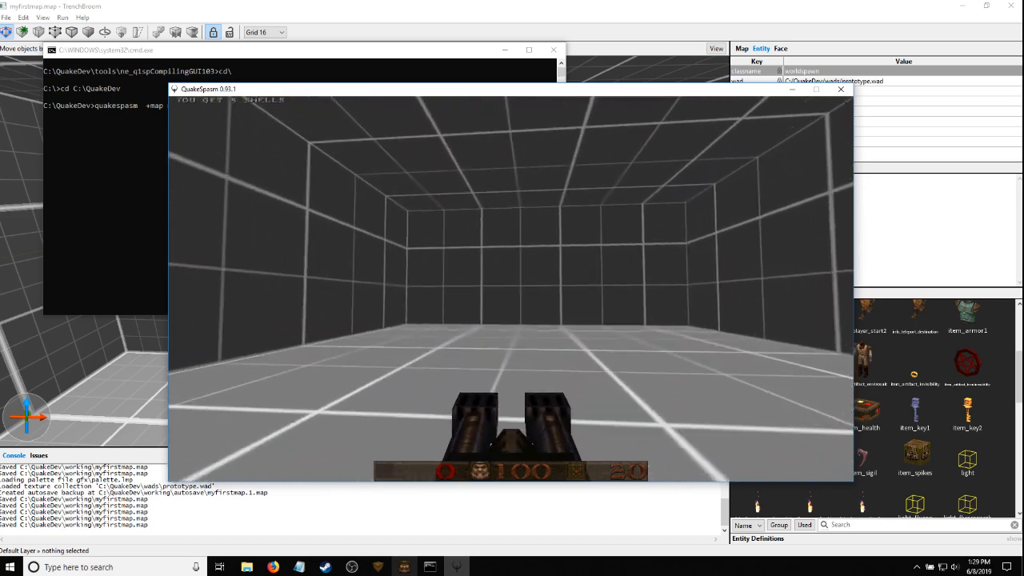
pyautogui.press('w')
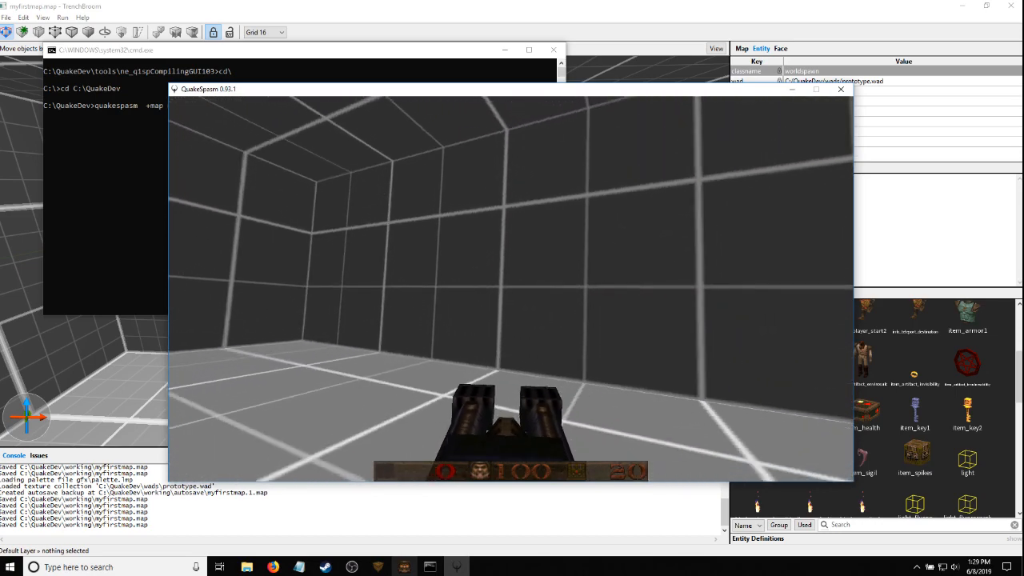
pyautogui.press('w')
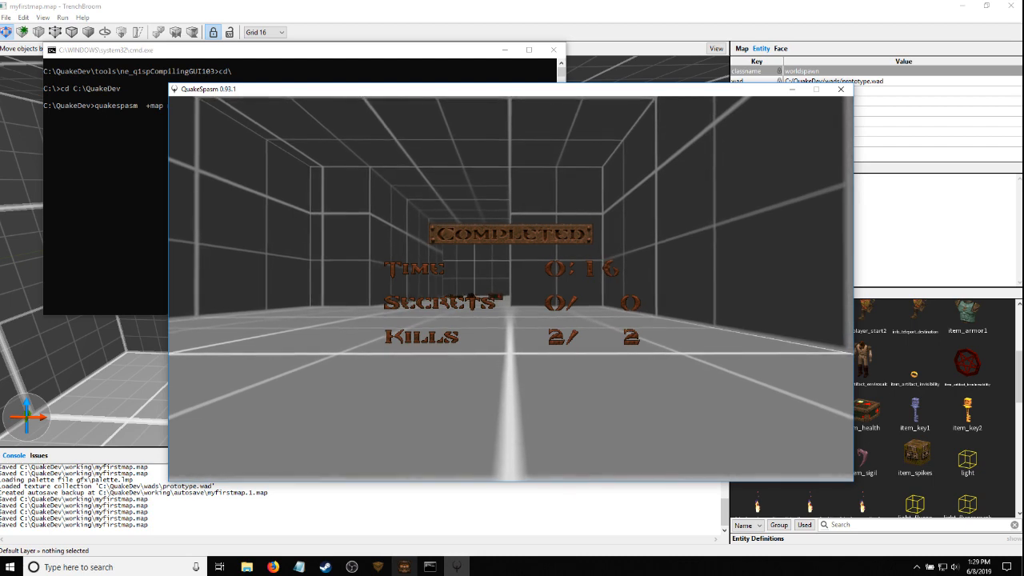
# Continue past the level-completed screen into the start map, quit QuakeSpasm and return to TrenchBroom
pyautogui.press('space')
pyautogui.press('w')
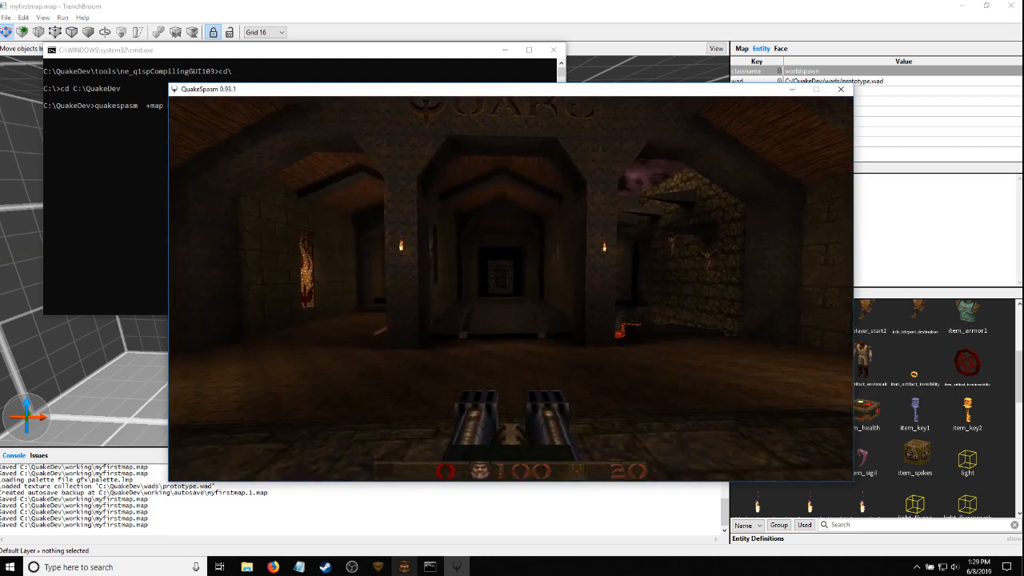
pyautogui.press('s')
pyautogui.press('Escape')
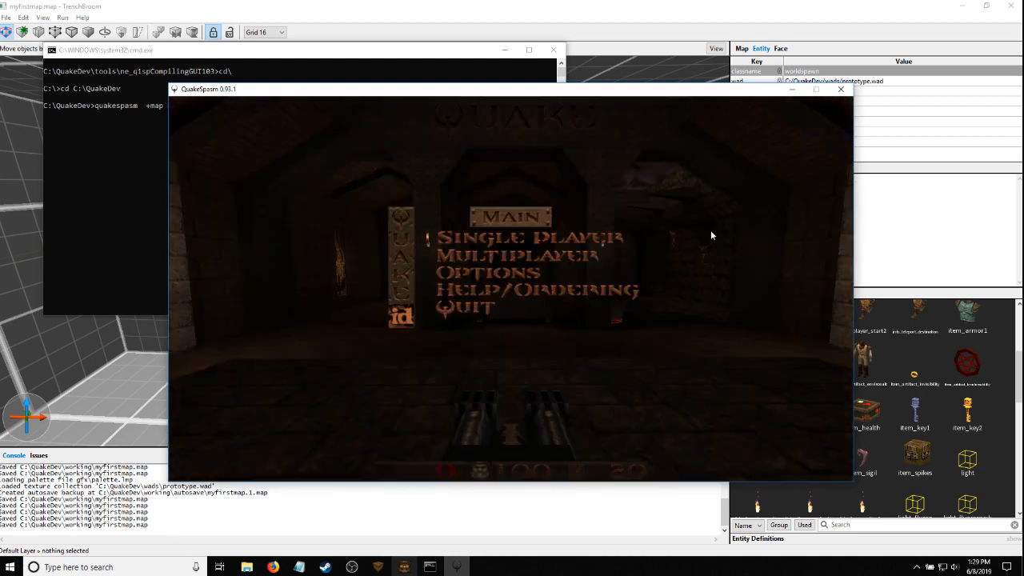
pyautogui.click(839, 94)
pyautogui.click(477, 5)
# Draw a 32 x 32 x 160 unit pillar on the floor beside the trigger_changelevel brush and texture it with 128_blood_1
pyautogui.moveTo(441, 248)
pyautogui.mouseDown(button='right')
pyautogui.moveTo(439, 238)
pyautogui.moveTo(443, 252)
pyautogui.moveTo(400, 289)
pyautogui.moveTo(411, 283)
pyautogui.mouseUp(button='right')
pyautogui.press('s')
pyautogui.click(401, 292)
pyautogui.press('s')
pyautogui.press('w')
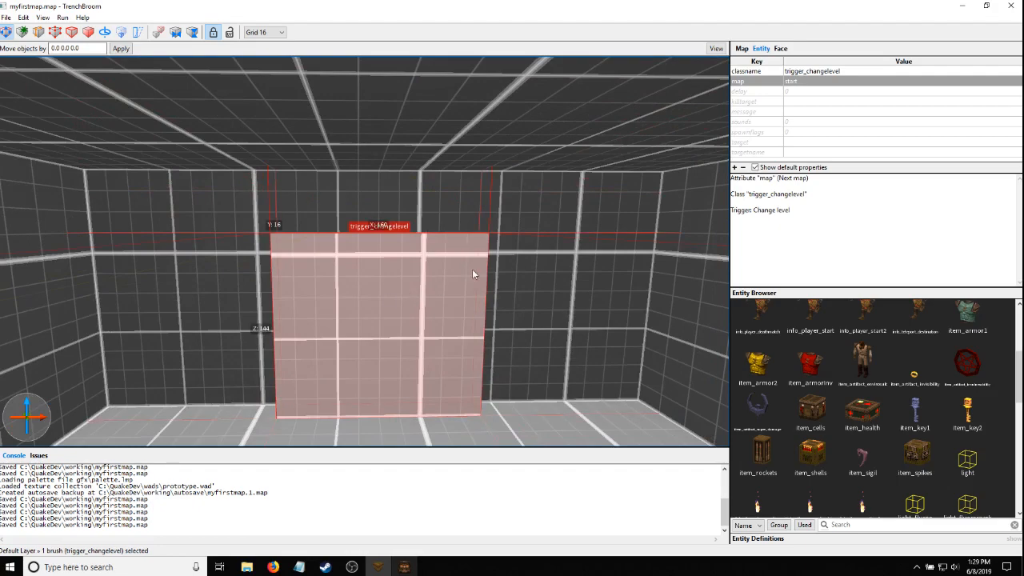
pyautogui.moveTo(463, 334)
pyautogui.mouseDown(button='right')
pyautogui.moveTo(463, 347)
pyautogui.moveTo(375, 326)
pyautogui.moveTo(334, 304)
pyautogui.mouseUp(button='right')
pyautogui.press('Escape')
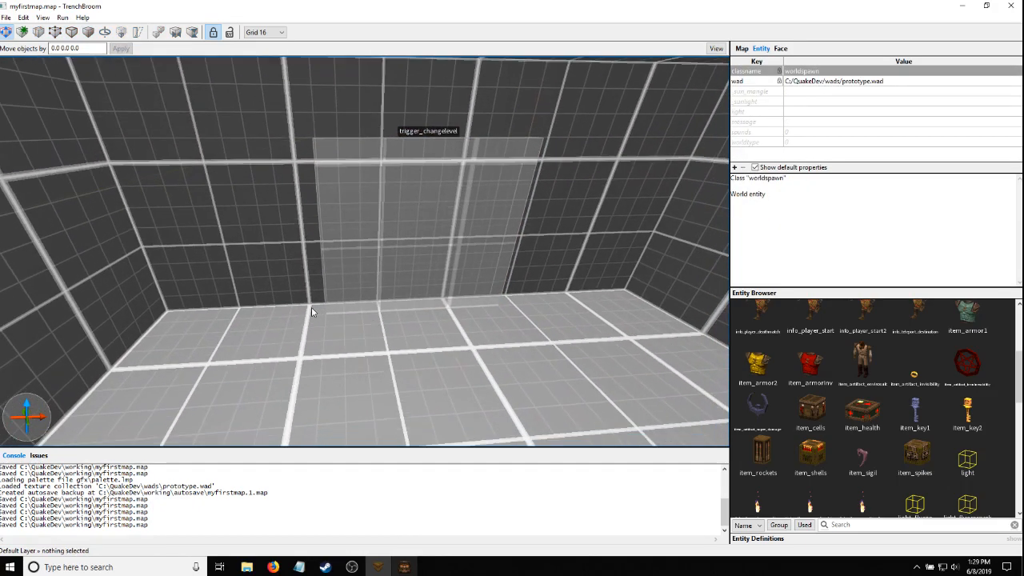
pyautogui.moveTo(312, 308)
pyautogui.mouseDown()
pyautogui.moveTo(336, 319)
pyautogui.moveTo(320, 116)
pyautogui.mouseUp()
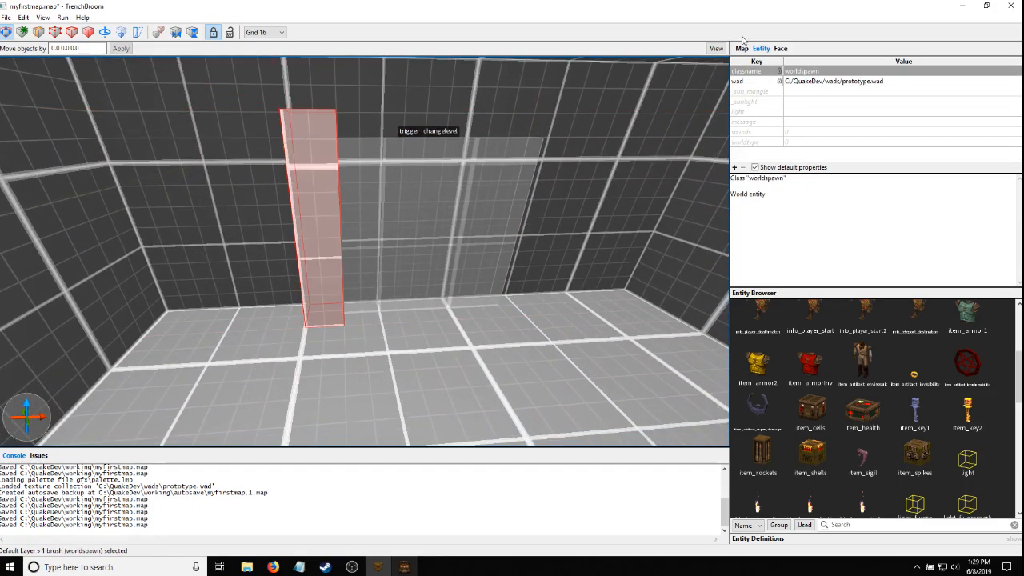
pyautogui.click(782, 52)
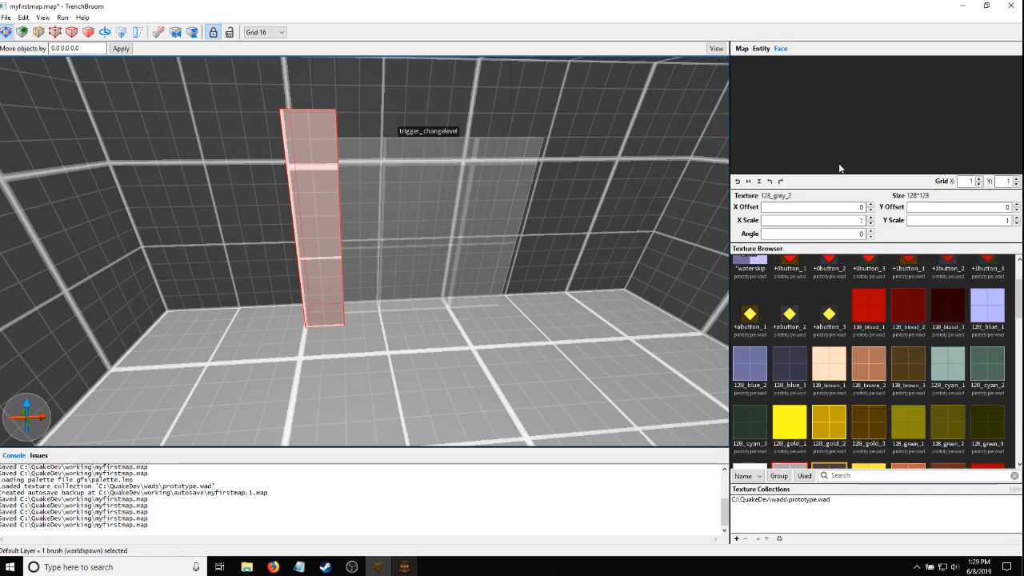
pyautogui.click(871, 302)
# Duplicate the red pillar to the other side of the trigger and bridge both pillars with a 32-unit-high lintel
pyautogui.moveTo(413, 199); pyautogui.dragTo(412, 217, button='right')
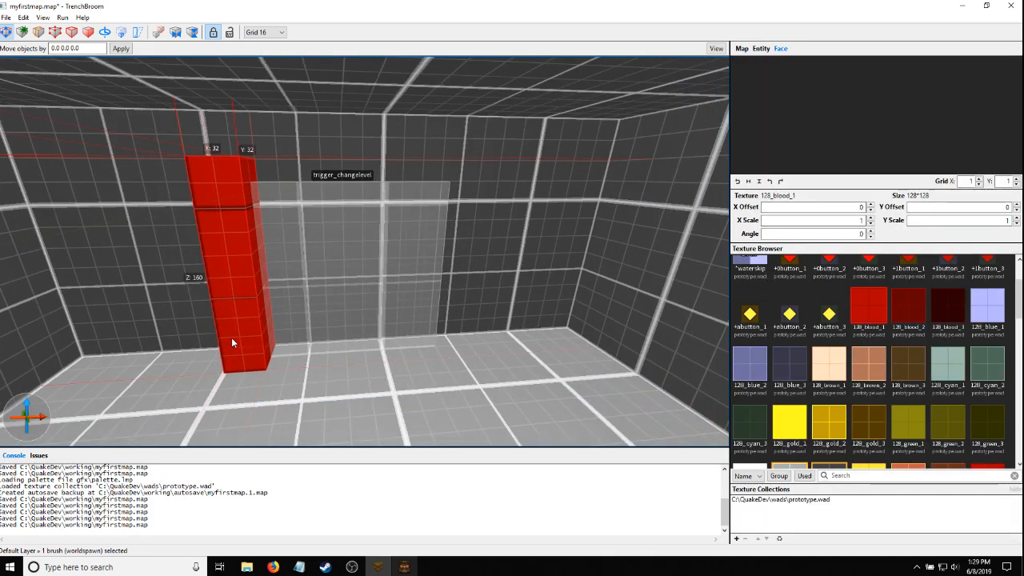
pyautogui.keyDown('ctrl'); pyautogui.moveTo(232, 341); pyautogui.dragTo(410, 331); pyautogui.keyUp('ctrl')
pyautogui.keyDown('shift'); pyautogui.moveTo(407, 373); pyautogui.dragTo(399, 231); pyautogui.keyUp('shift')
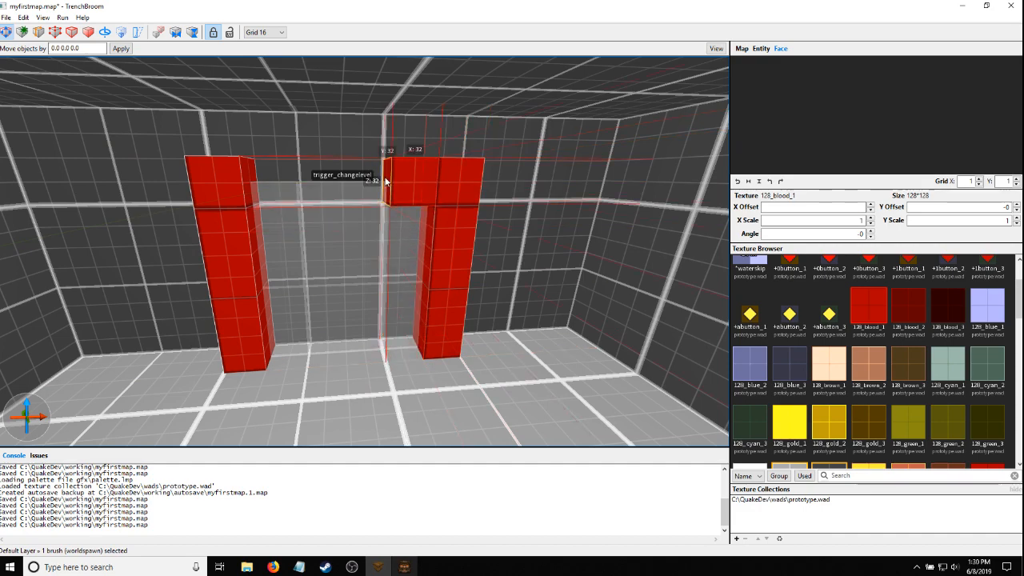
pyautogui.keyDown('shift'); pyautogui.moveTo(387, 182); pyautogui.dragTo(253, 184); pyautogui.keyUp('shift')
pyautogui.scroll(-3, 247, 187)
pyautogui.moveTo(247, 187); pyautogui.dragTo(297, 223, button='right')
pyautogui.press('Escape')
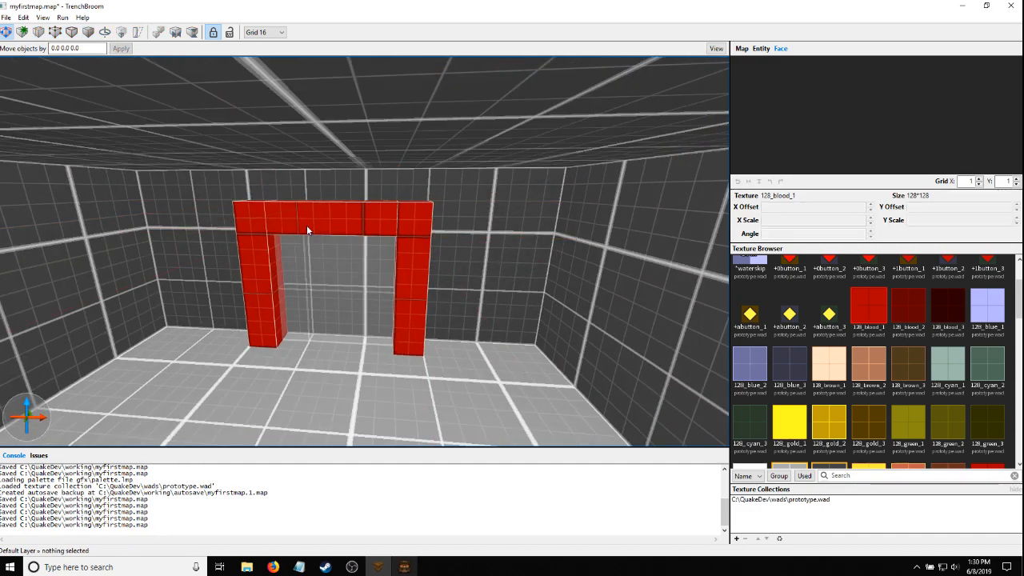
# Save the map and examine the red frame around the level exit from across the room
pyautogui.scroll(-4, 333, 276)
pyautogui.press('a')
pyautogui.moveTo(420, 337); pyautogui.dragTo(489, 293, button='right')
pyautogui.press('d')
pyautogui.press('s')
pyautogui.press('a')
pyautogui.press('d')
pyautogui.press('s')
pyautogui.press('s')
pyautogui.press('w')
pyautogui.press('s')
pyautogui.press('w')
pyautogui.press('w')
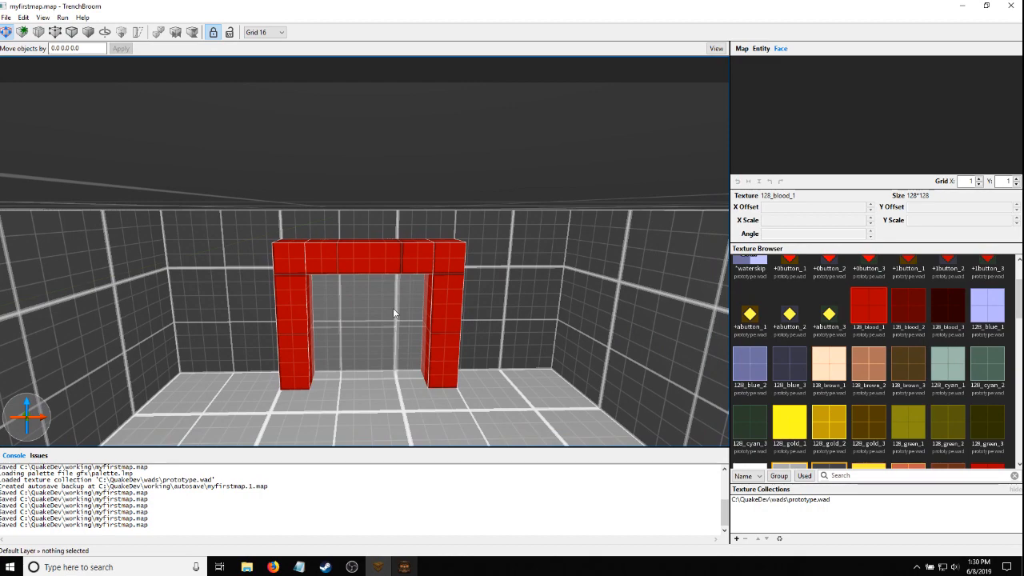
# Apply the trigger texture to the trigger_changelevel brush inside the red frame
pyautogui.moveTo(393, 308); pyautogui.dragTo(380, 297, button='right')
pyautogui.press('w')
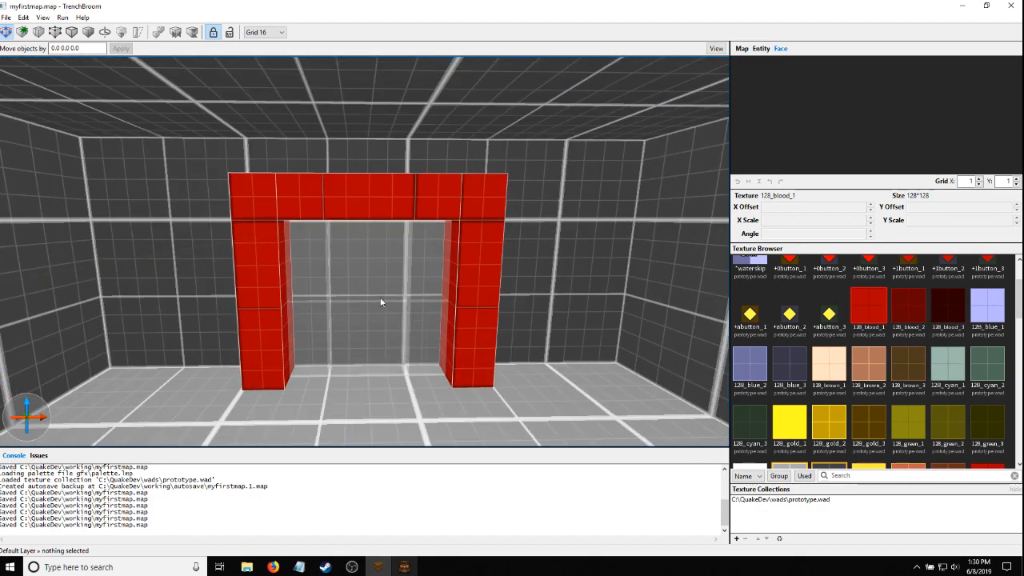
pyautogui.click(380, 302)
pyautogui.scroll(-10, 887, 330)
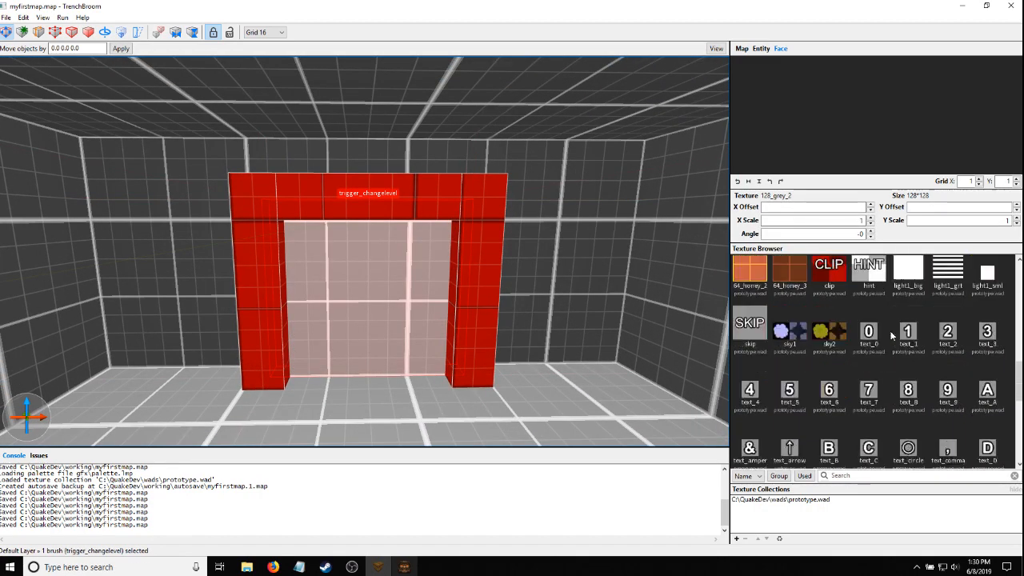
pyautogui.scroll(-5, 892, 335)
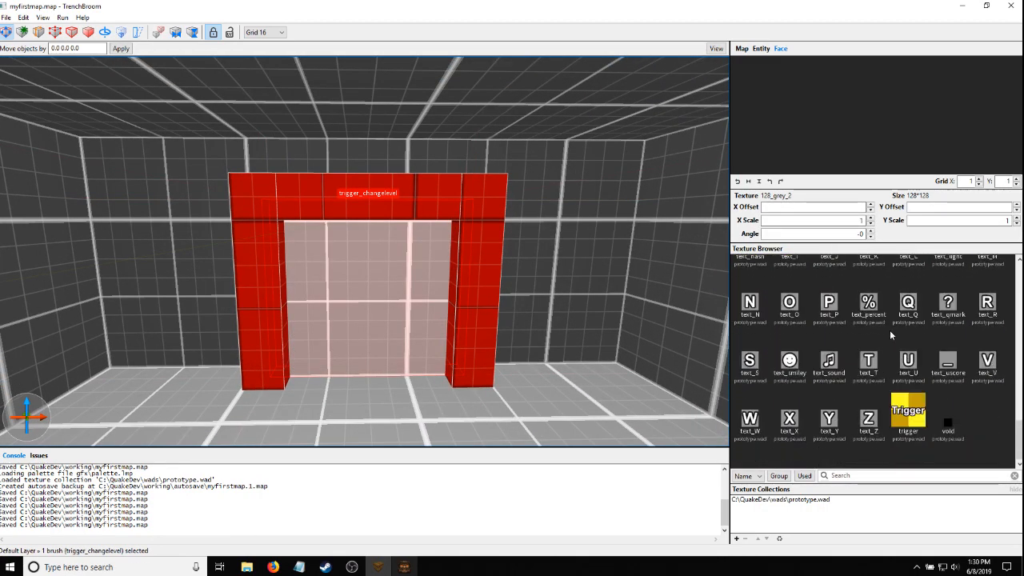
pyautogui.click(912, 412)
pyautogui.press('Escape')
# Examine the textured level-exit trigger and its red frame from near and far
pyautogui.scroll(-3, 332, 286)
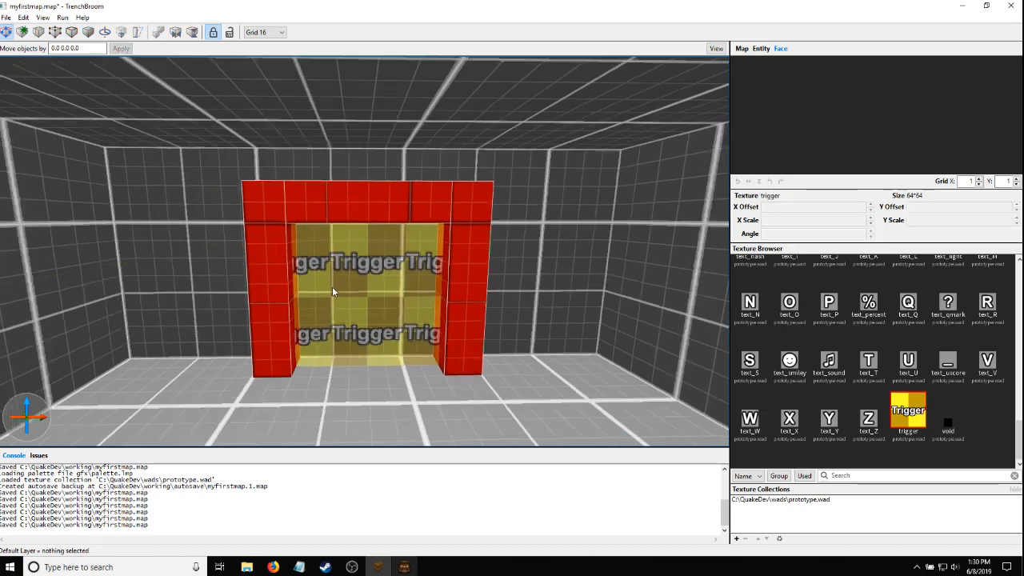
pyautogui.scroll(-2, 339, 281)
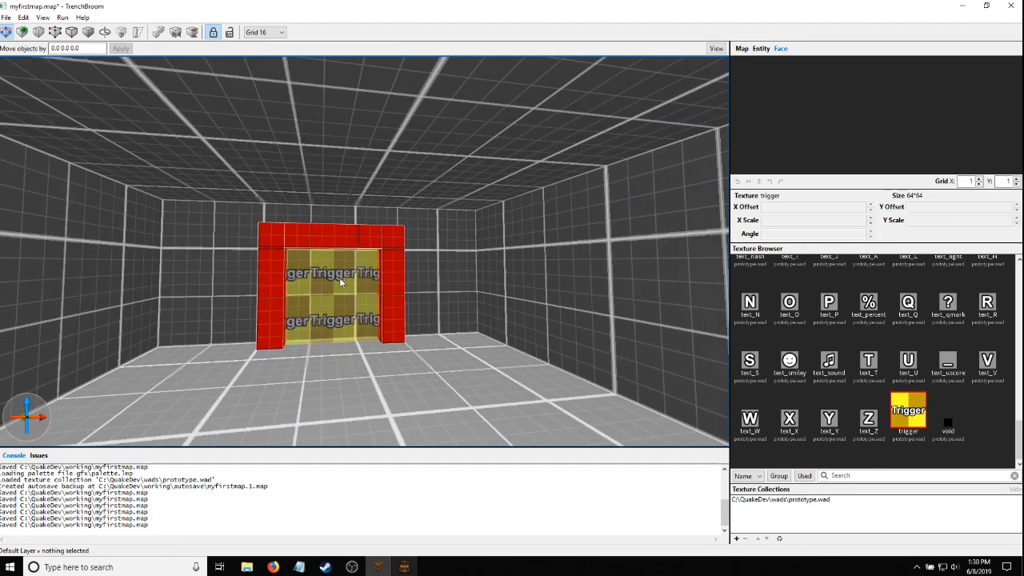
pyautogui.moveTo(339, 279)
pyautogui.mouseDown(button='right')
pyautogui.moveTo(320, 275)
pyautogui.moveTo(343, 277)
pyautogui.mouseUp(button='right')
pyautogui.press('w')
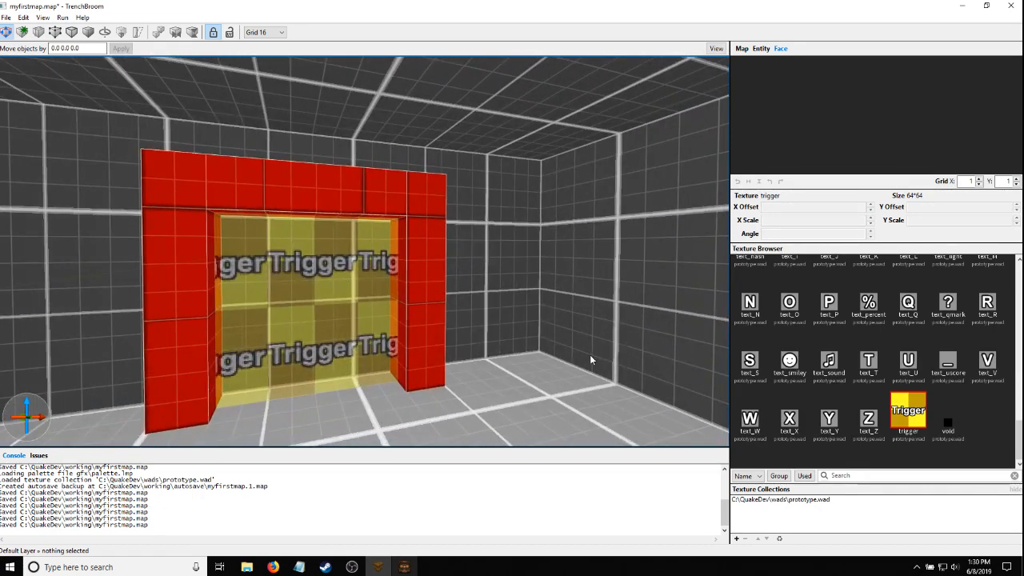
pyautogui.press('s')
pyautogui.moveTo(446, 335); pyautogui.dragTo(428, 345, button='right')
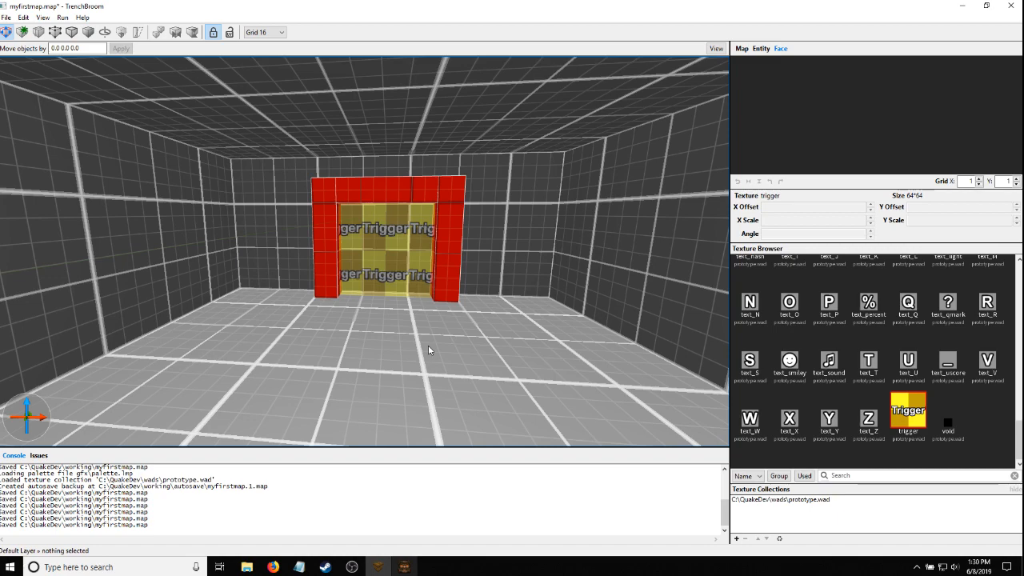
pyautogui.click(391, 230)
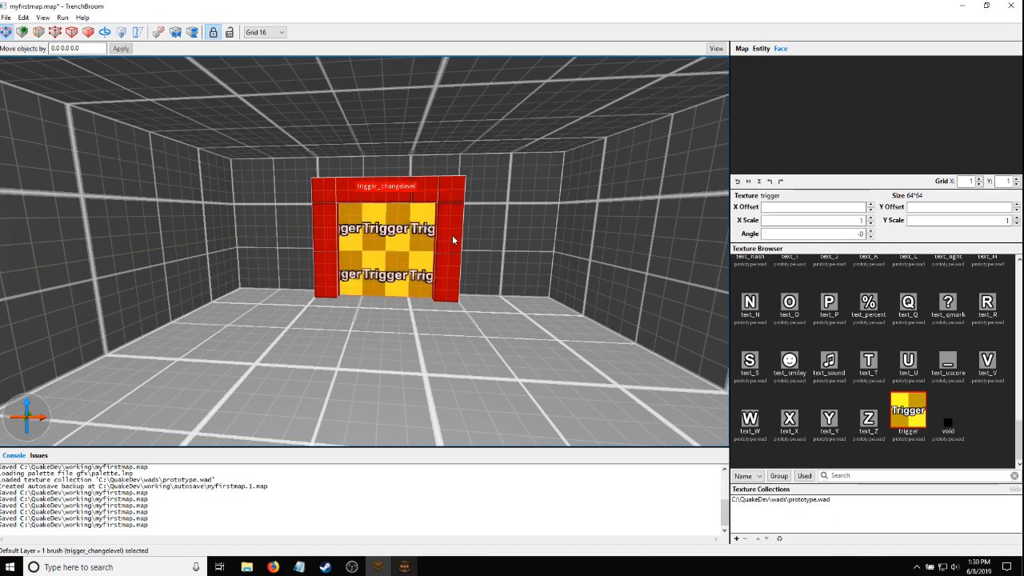
# Save the map and bring up the entity browser while facing the corridor with the nailgun and health items
pyautogui.press('w')
pyautogui.moveTo(453, 240)
pyautogui.mouseDown(button='right')
pyautogui.moveTo(280, 254)
pyautogui.moveTo(318, 229)
pyautogui.moveTo(560, 229)
pyautogui.mouseUp(button='right')
pyautogui.press('Escape')
pyautogui.hotkey('ctrl', 's')
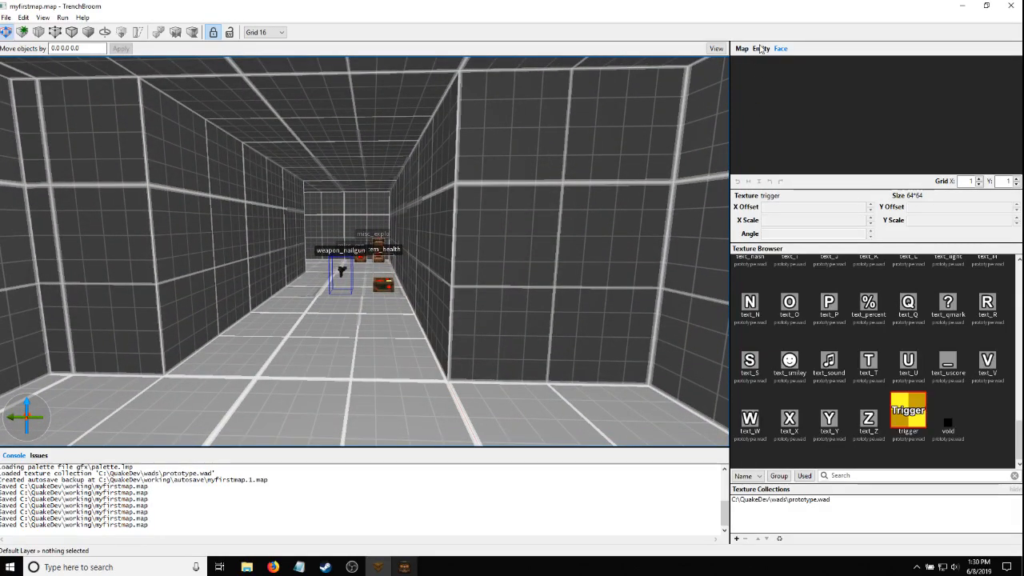
pyautogui.click(762, 49)
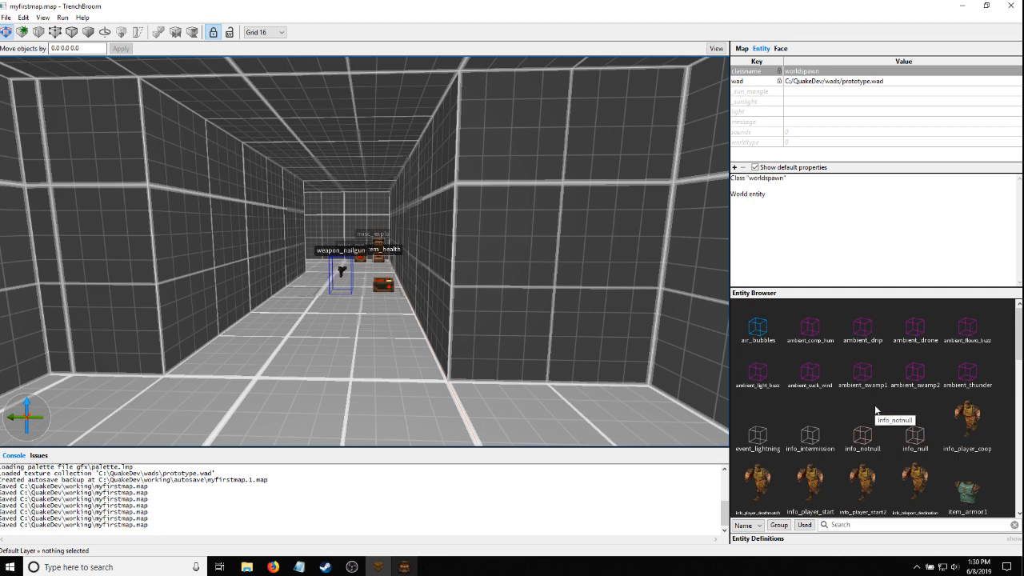
# Place a light entity from the entity browser in the corridor and raise it to origin 360 104 120
pyautogui.scroll(-12, 880, 400)
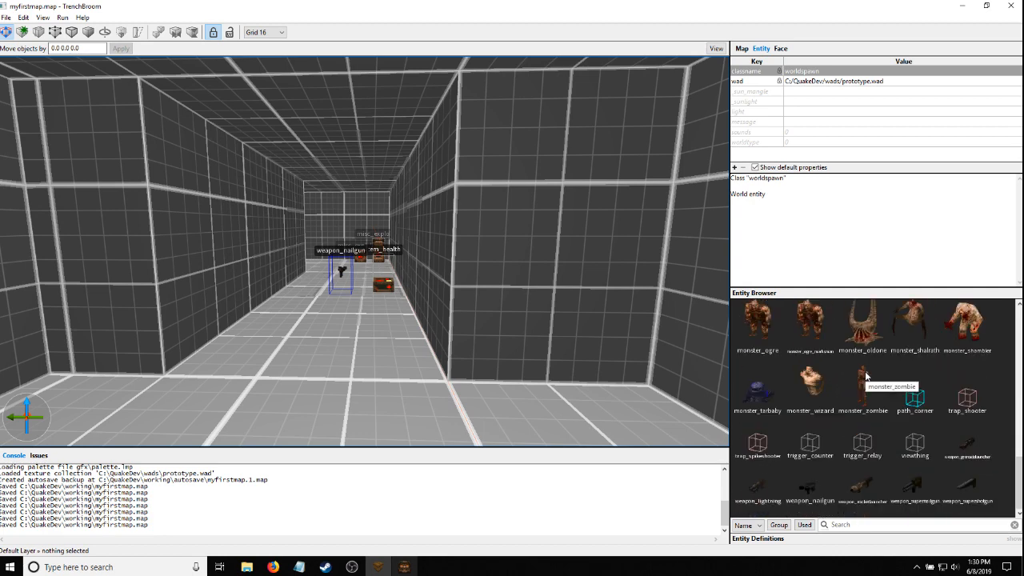
pyautogui.scroll(10, 865, 376)
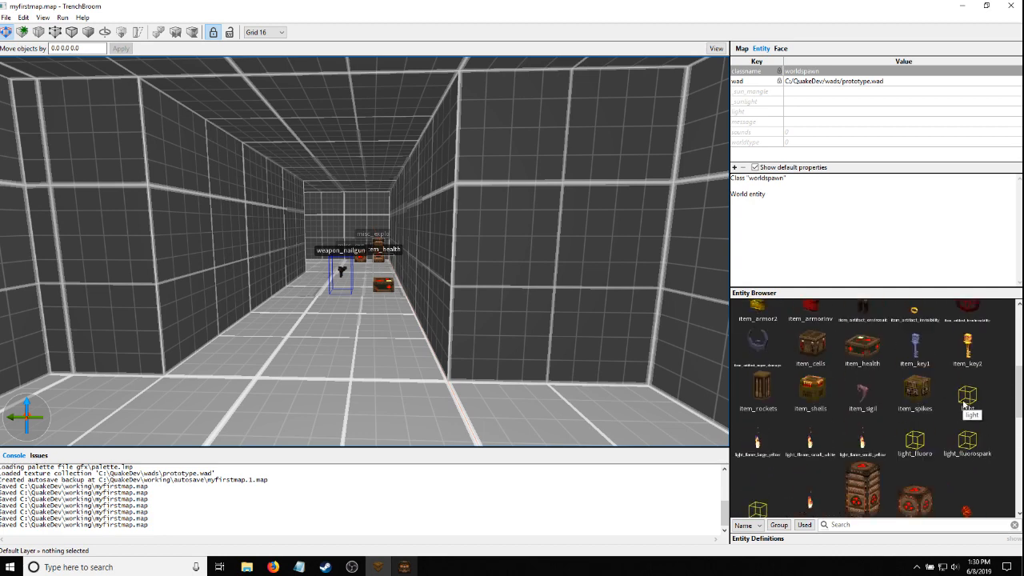
pyautogui.moveTo(965, 407); pyautogui.dragTo(320, 320)
pyautogui.scroll(3, 334, 345)
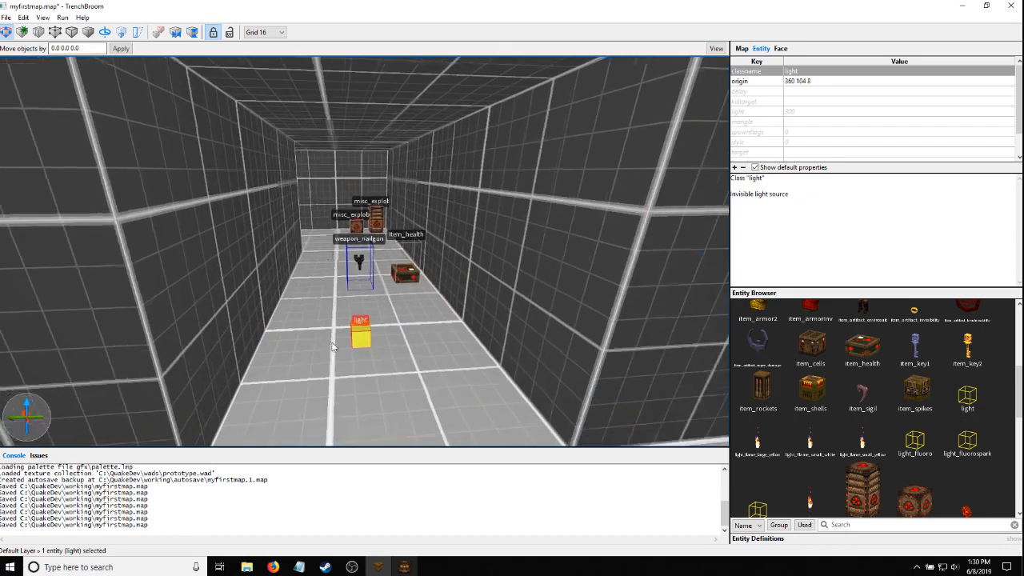
pyautogui.keyDown('alt'); pyautogui.moveTo(368, 347); pyautogui.dragTo(367, 246); pyautogui.keyUp('alt')
pyautogui.scroll(3, 364, 257)
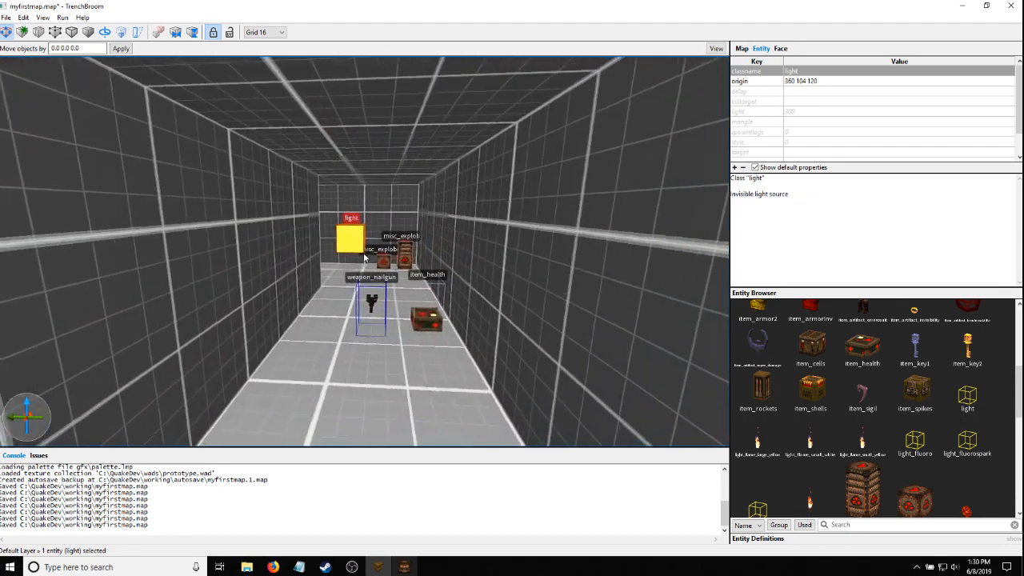
pyautogui.moveTo(364, 257); pyautogui.dragTo(365, 256, button='right')
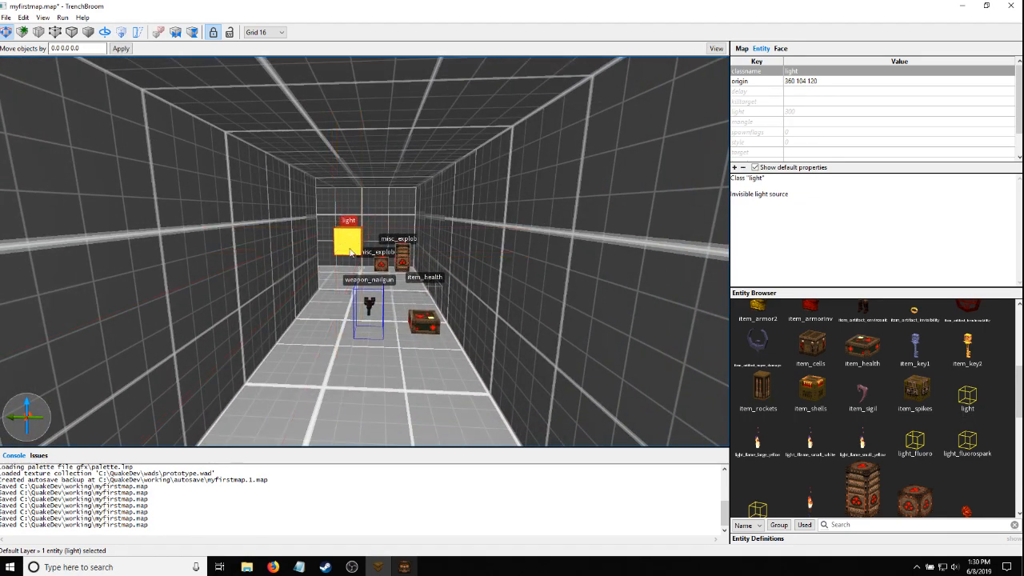
# Duplicate the light to the corridor corner beyond the nailgun, at origin 728 104 120
pyautogui.moveTo(525, 328); pyautogui.dragTo(398, 338, button='right')
pyautogui.press('d')
pyautogui.press('s')
pyautogui.press('w')
pyautogui.press('s')
pyautogui.moveTo(464, 264); pyautogui.dragTo(447, 263, button='right')
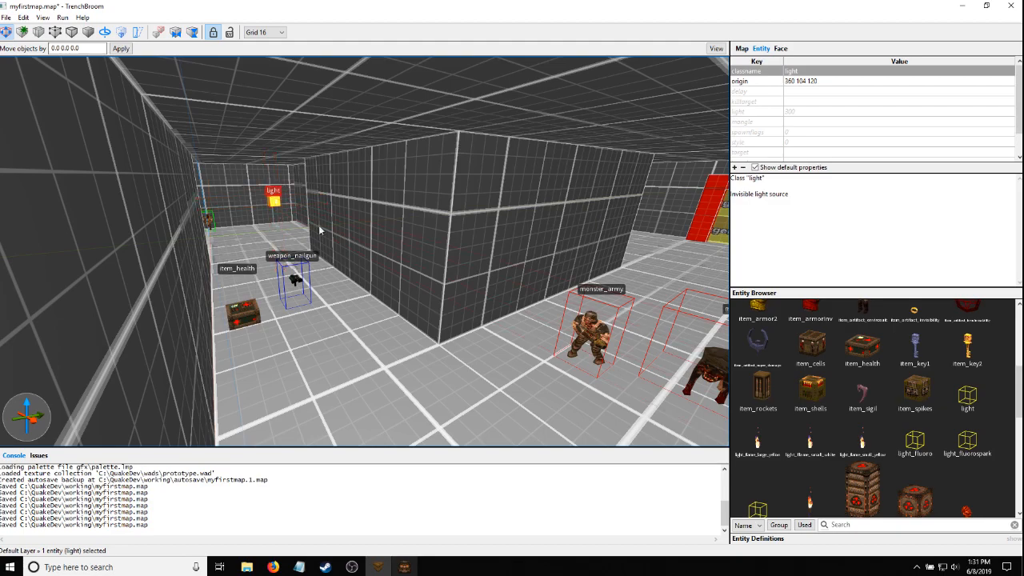
pyautogui.moveTo(320, 226); pyautogui.dragTo(338, 223, button='right')
pyautogui.keyDown('ctrl'); pyautogui.moveTo(179, 206); pyautogui.dragTo(400, 260); pyautogui.keyUp('ctrl')
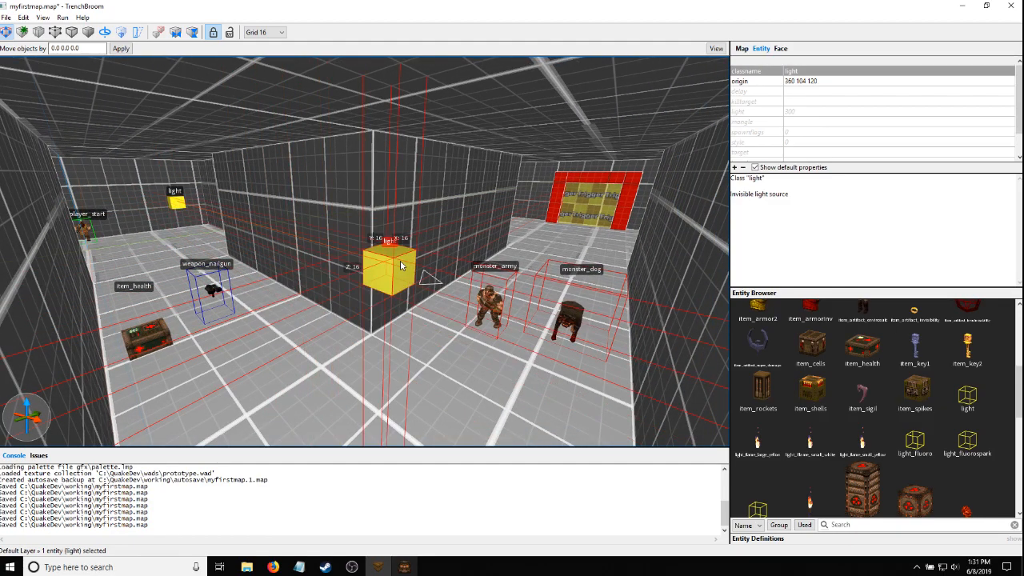
# Duplicate the corner light along the monster corridor to origin 744 456 120
pyautogui.moveTo(403, 281); pyautogui.dragTo(485, 276, button='right')
pyautogui.press('a')
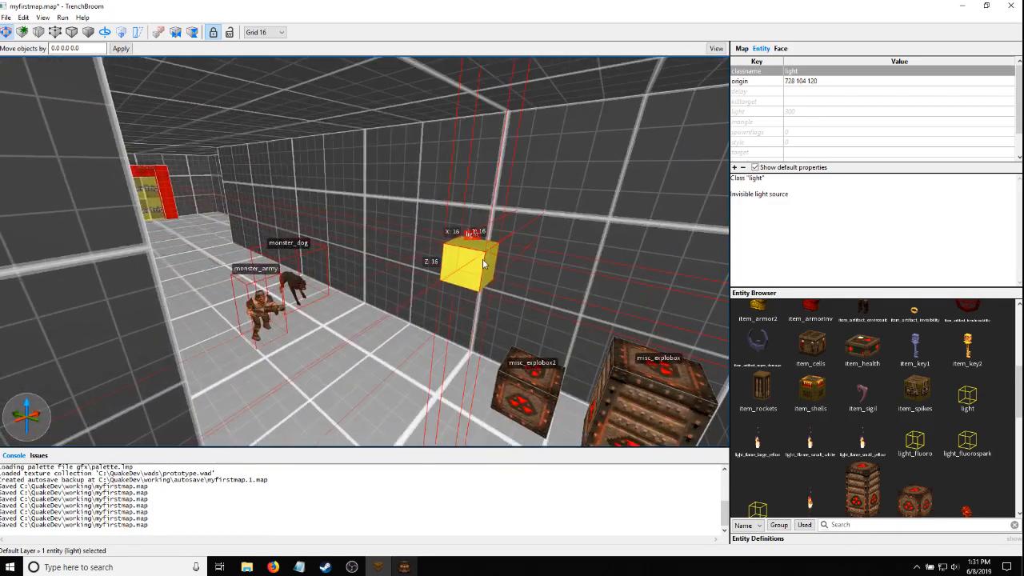
pyautogui.keyDown('ctrl'); pyautogui.moveTo(482, 262); pyautogui.dragTo(197, 198); pyautogui.keyUp('ctrl')
# Duplicate the light farther toward the red trigger doorway, at origin 744 760 120
pyautogui.press('w')
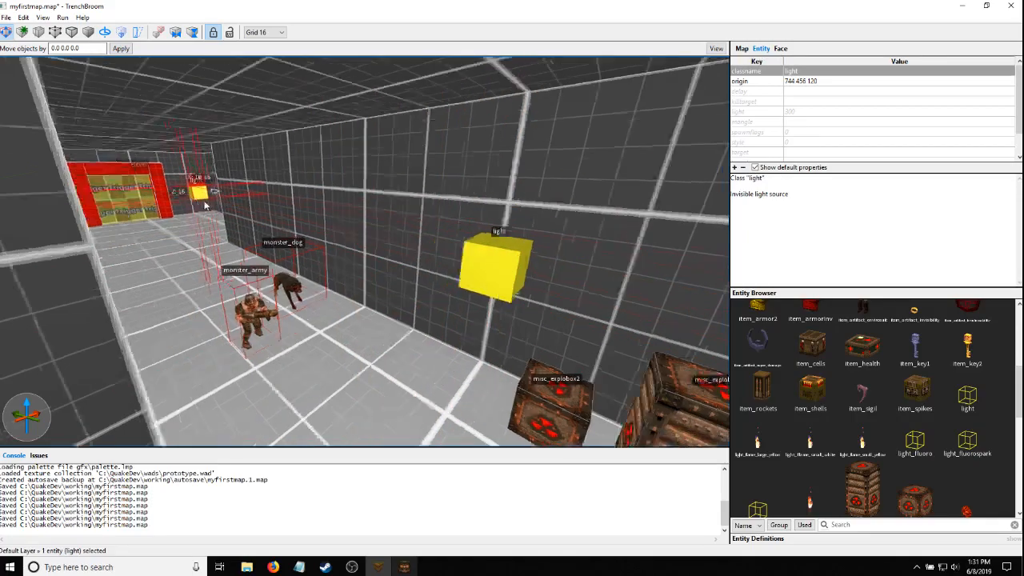
pyautogui.moveTo(197, 198); pyautogui.dragTo(178, 224, button='right')
pyautogui.keyDown('ctrl'); pyautogui.moveTo(281, 201); pyautogui.dragTo(272, 126); pyautogui.keyUp('ctrl')
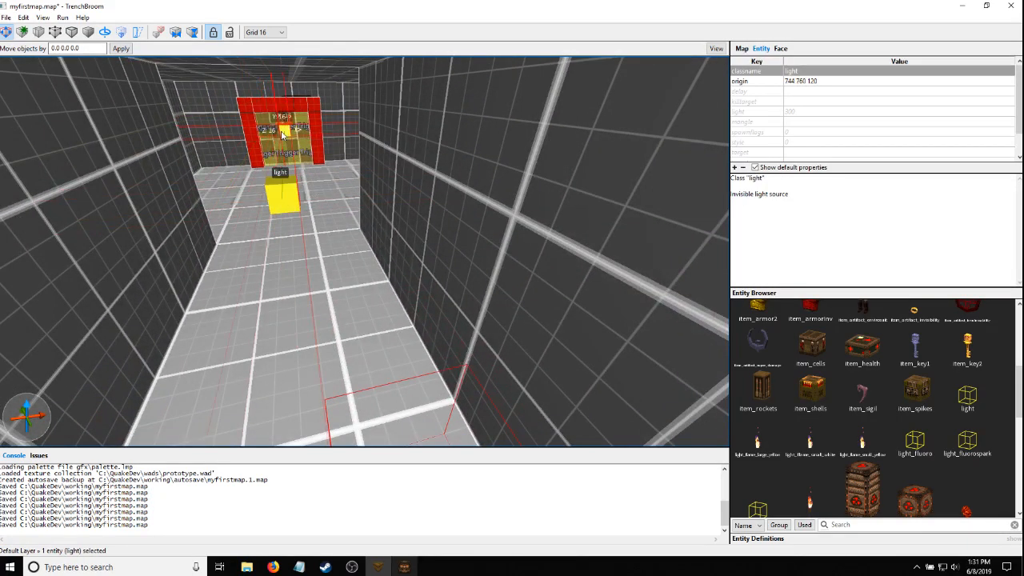
# Duplicate the light once more across the room beside the red trigger doorway and clear the selection
pyautogui.press('w')
pyautogui.moveTo(283, 131); pyautogui.dragTo(408, 166, button='right')
pyautogui.keyDown('ctrl'); pyautogui.moveTo(450, 172); pyautogui.dragTo(185, 156); pyautogui.keyUp('ctrl')
pyautogui.press('Escape')
pyautogui.moveTo(378, 197); pyautogui.dragTo(378, 181, button='right')
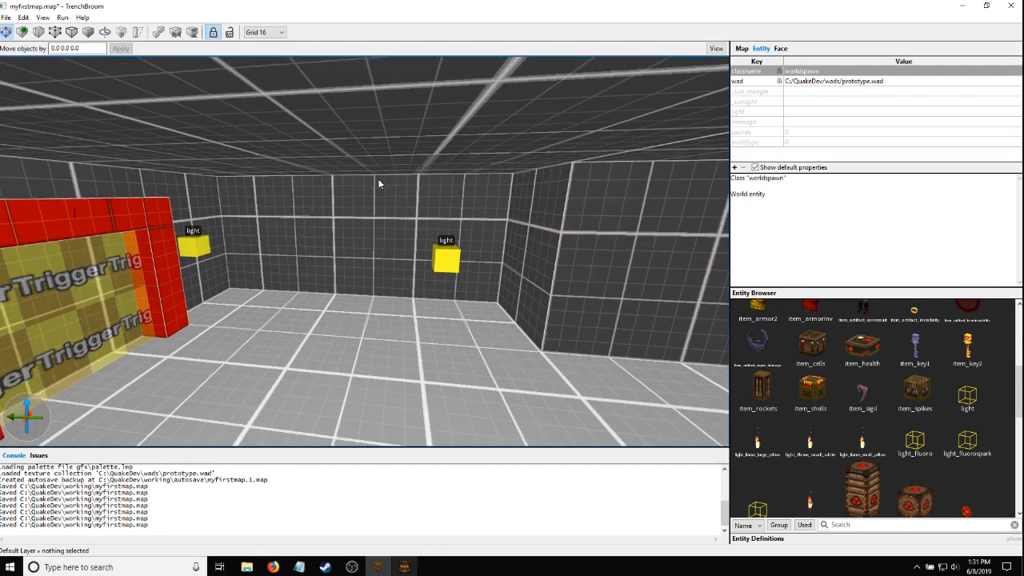
# Save the map, switch to Compiling Gui, and compile it through the QBSP and VIS stages
pyautogui.hotkey('ctrl', 's')
pyautogui.click(403, 569)
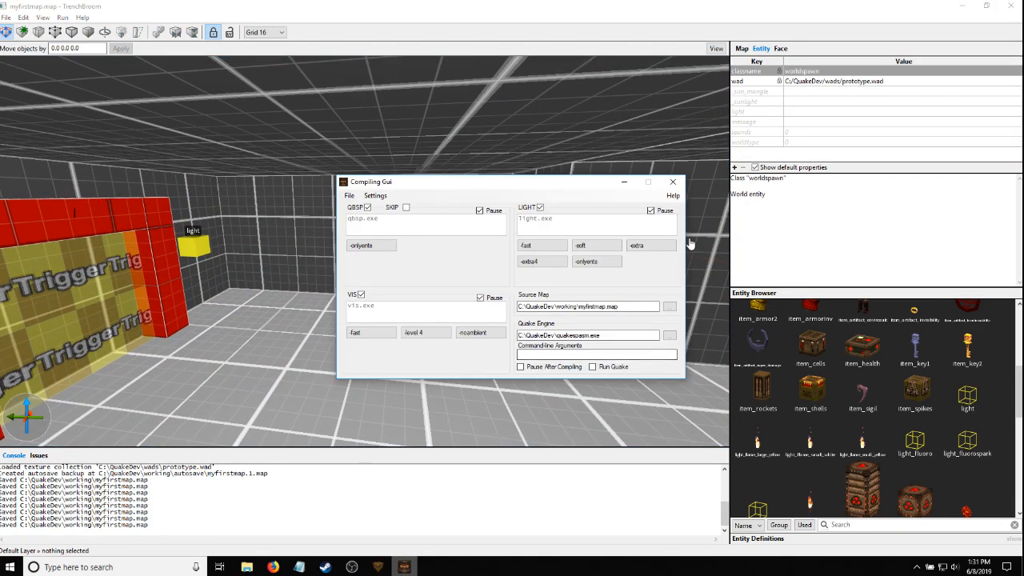
pyautogui.press('F5')
pyautogui.press('Return')
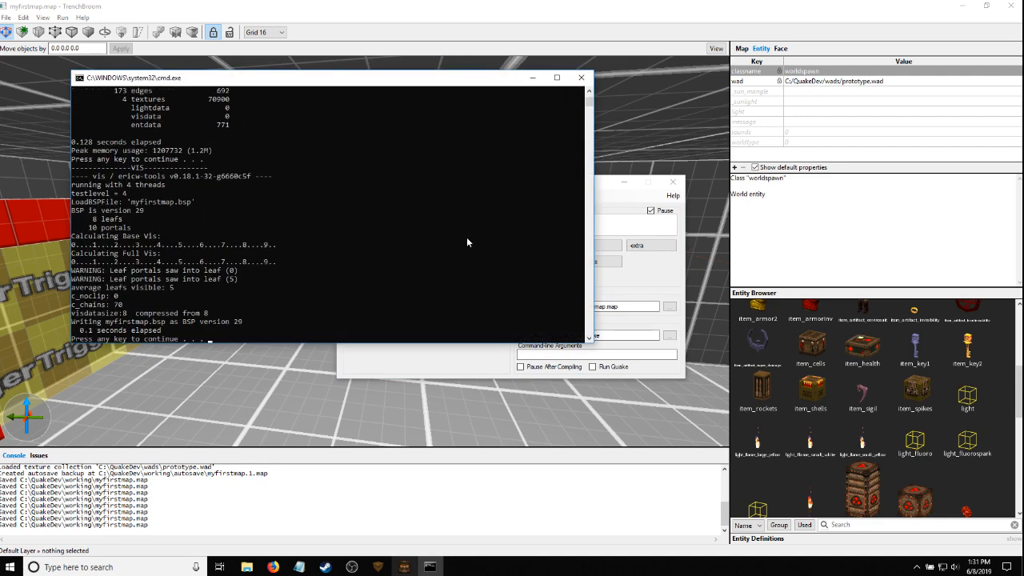
# Review the LIGHT stage's compile output and continue so the map launches in QuakeSpasm
pyautogui.scroll(1, 137, 253)
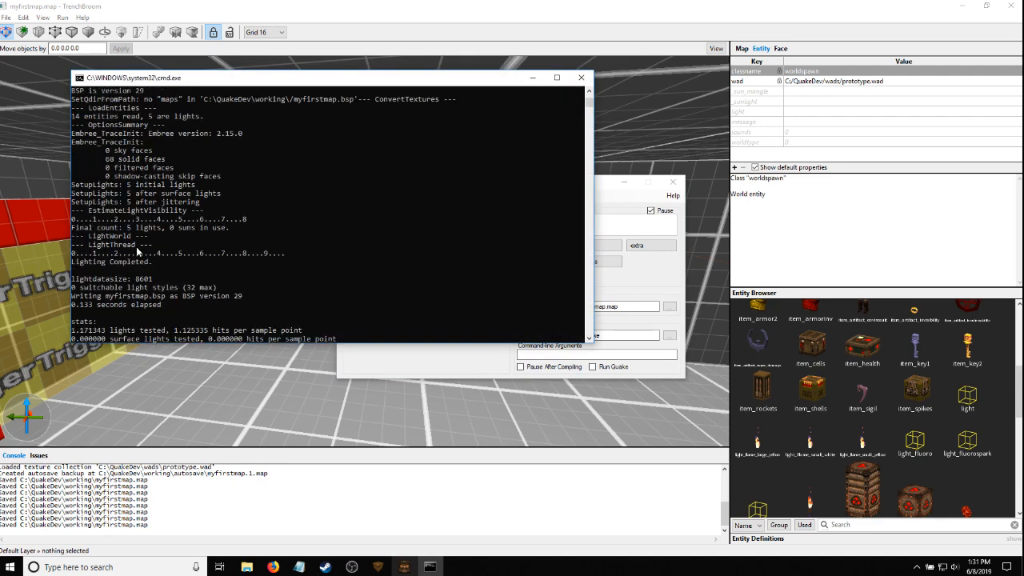
pyautogui.scroll(-2, 140, 233)
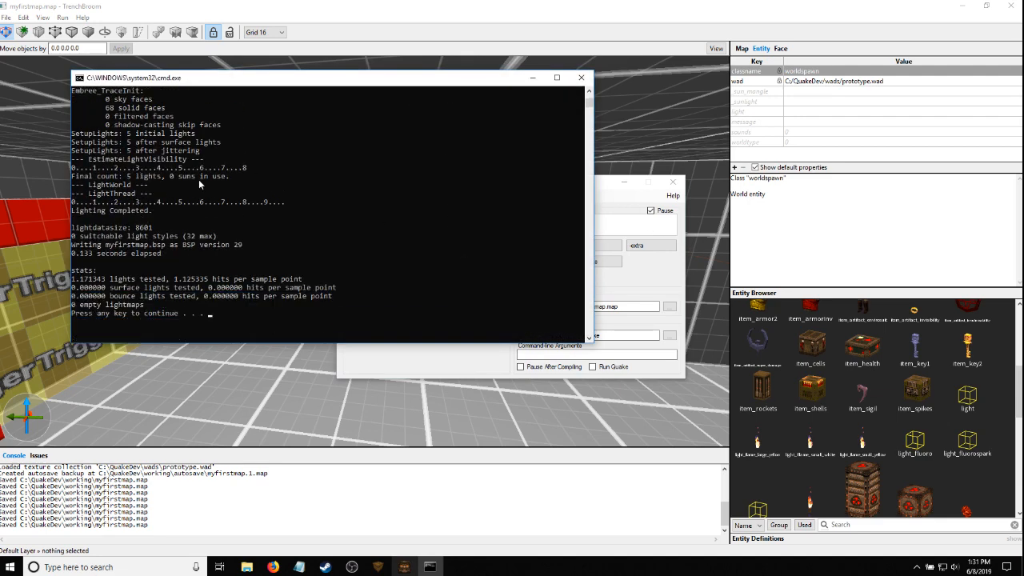
pyautogui.scroll(-2, 196, 176)
pyautogui.scroll(1, 186, 126)
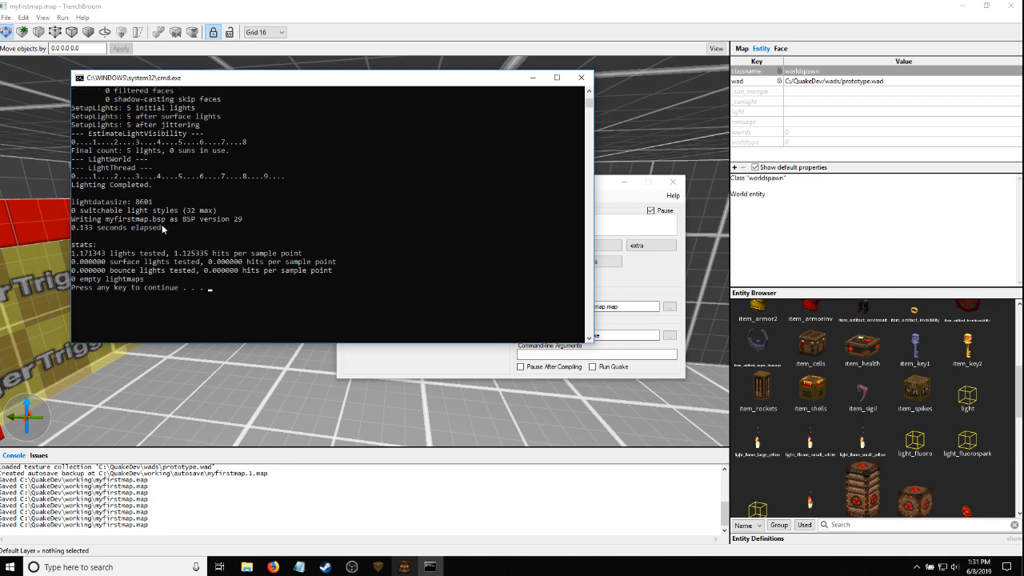
pyautogui.scroll(-1, 147, 269)
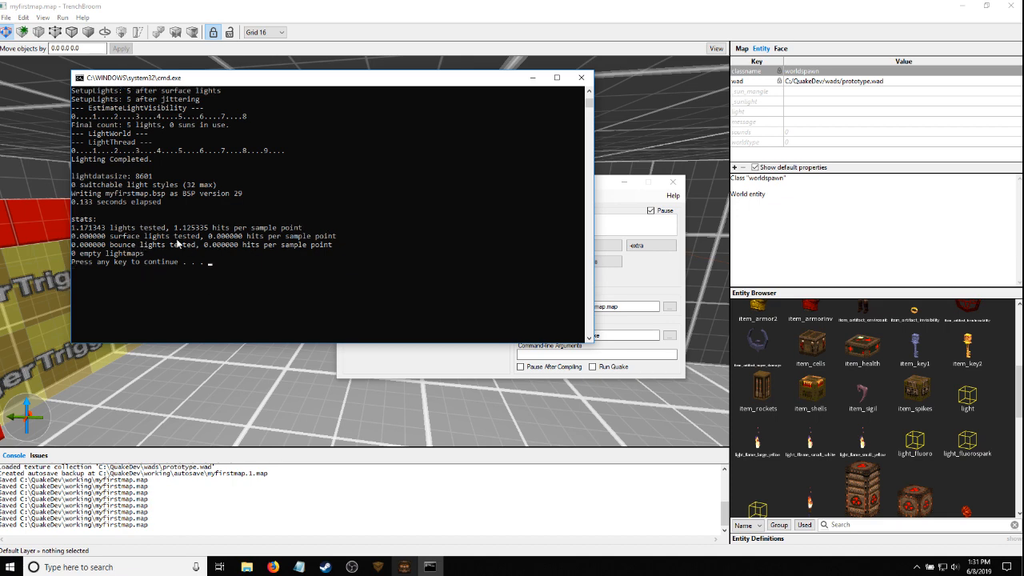
pyautogui.press('Return')
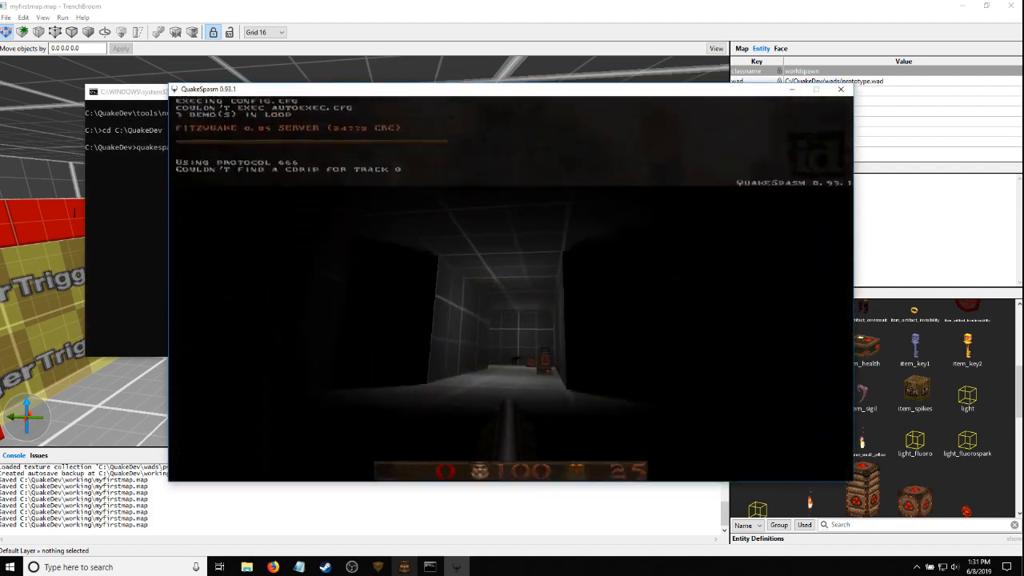
# Playtest the lit corridor, picking up the nailgun and shooting the soldier and the dog
pyautogui.press('w')
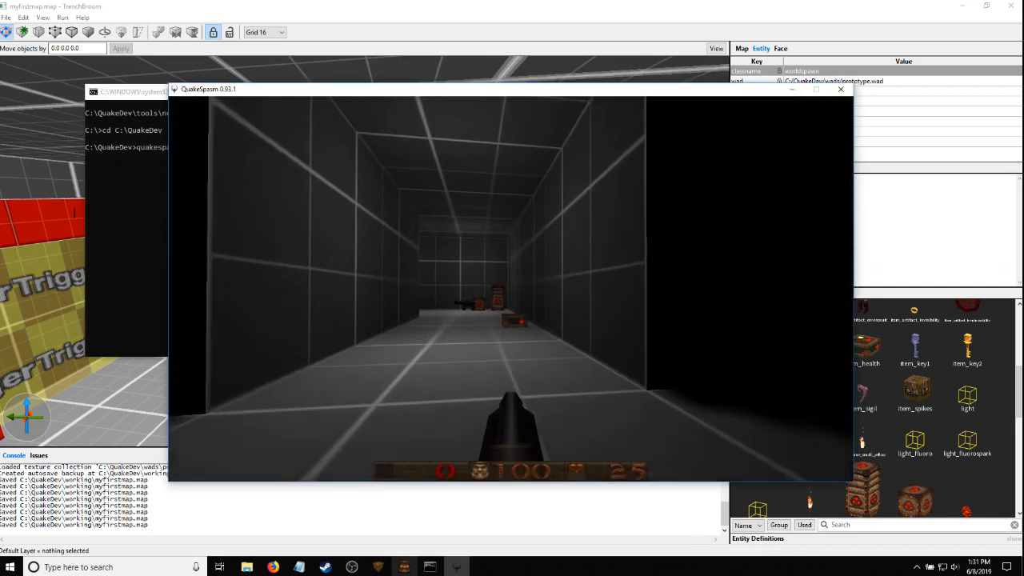
pyautogui.press('w')
pyautogui.press('s')
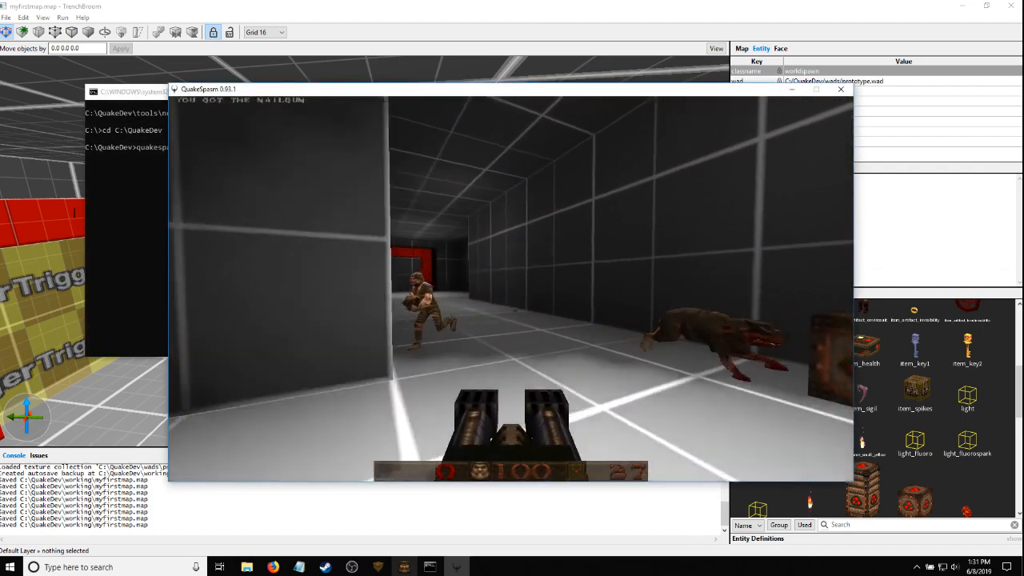
pyautogui.click(510, 288)
pyautogui.click(511, 289)
pyautogui.press('s')
pyautogui.click(511, 289)
pyautogui.press('w')
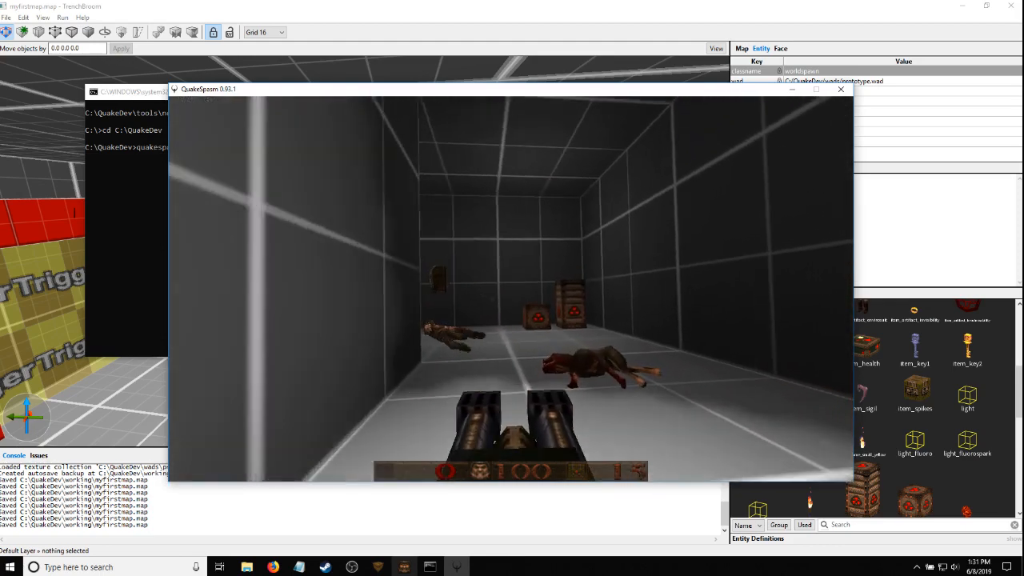
# Check the lighting up to the red exit doorway, finish the level through it, and close QuakeSpasm
pyautogui.press('w')
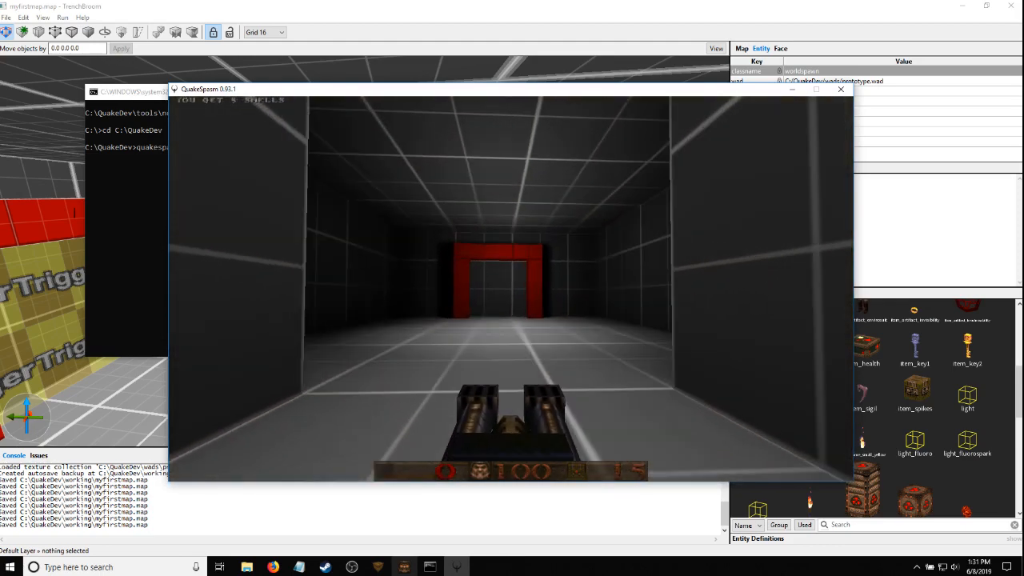
pyautogui.press('w')
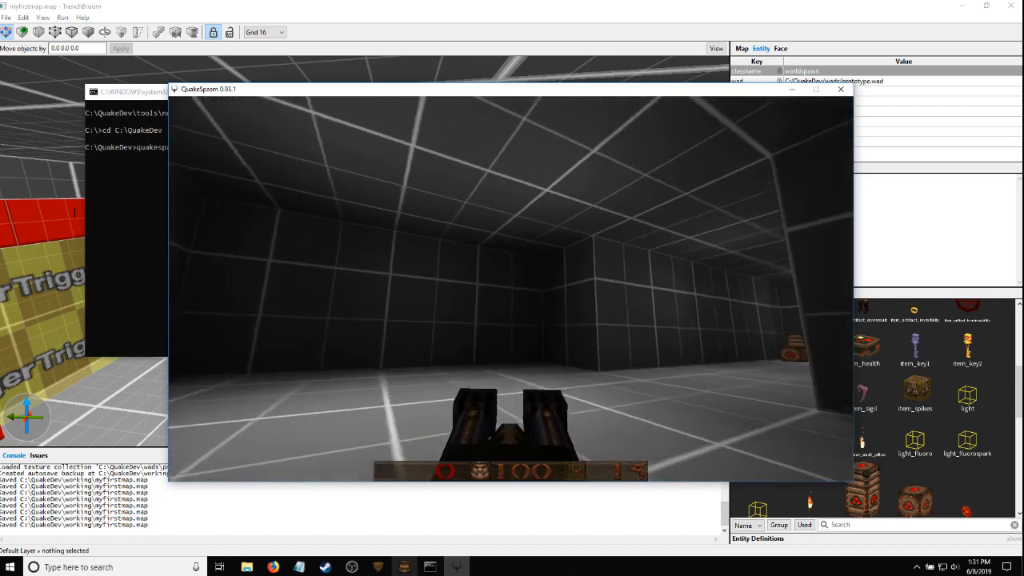
pyautogui.press('w')
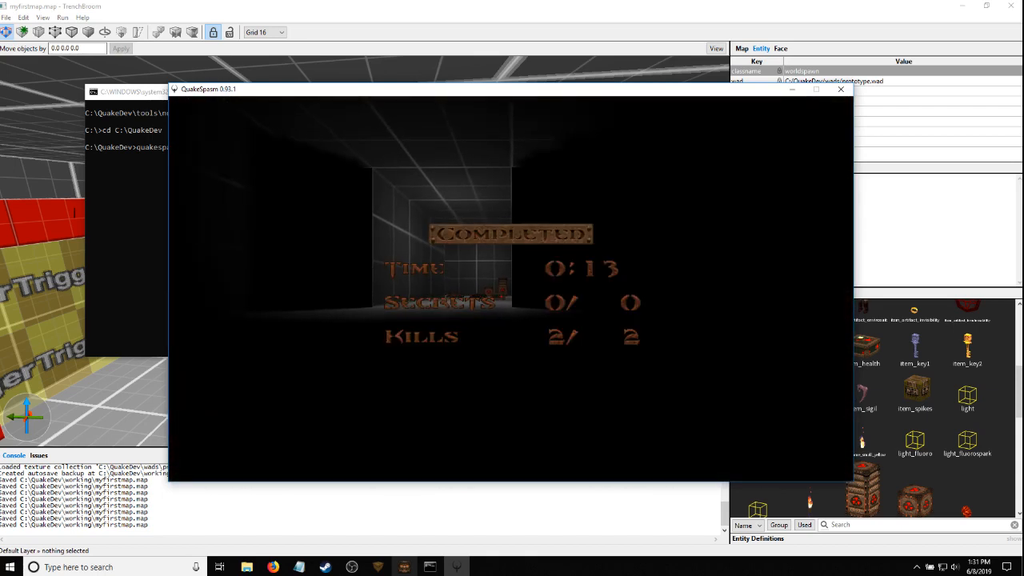
pyautogui.press('space')
pyautogui.press('Escape')
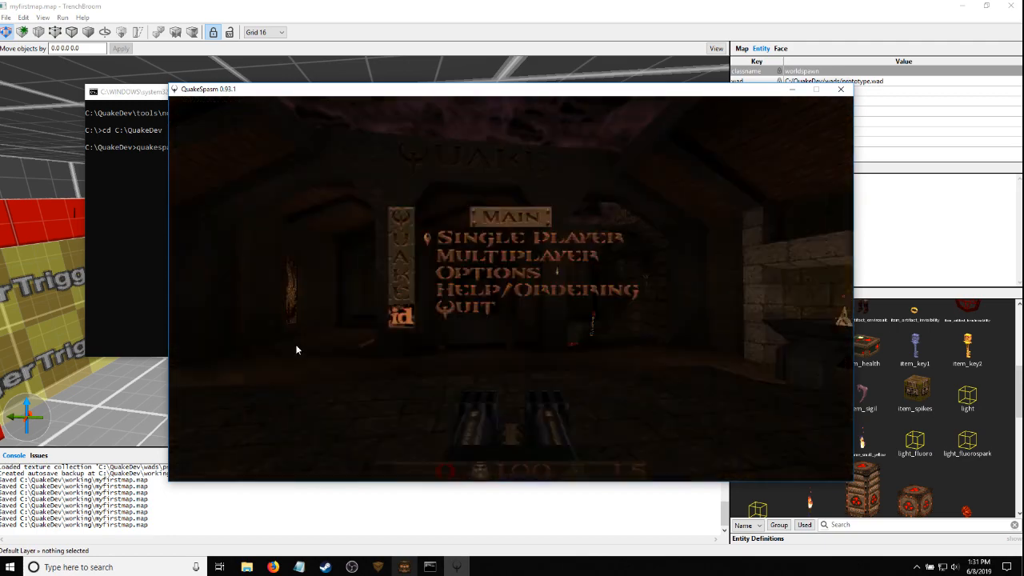
pyautogui.click(841, 89)
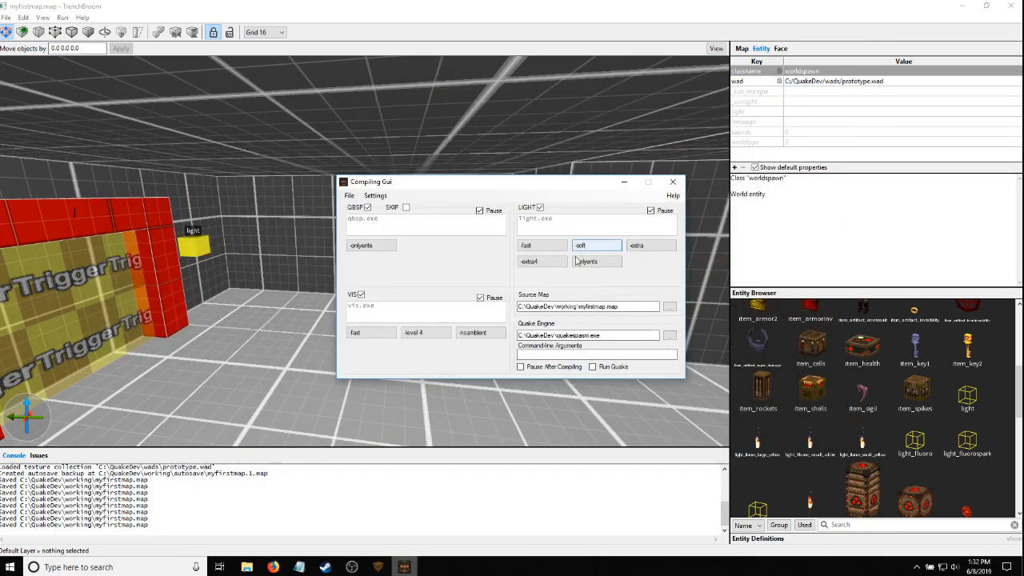
# Relaunch the map in QuakeSpasm and turn on wireframe display with the console command r_showtris 1
pyautogui.hotkey('ctrl', 'r')
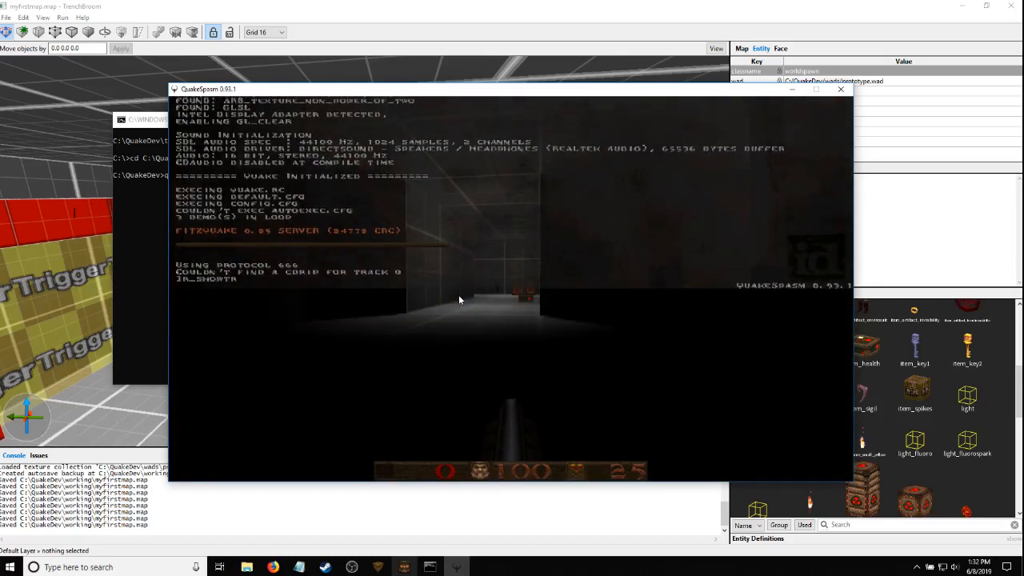
pyautogui.press('Return')
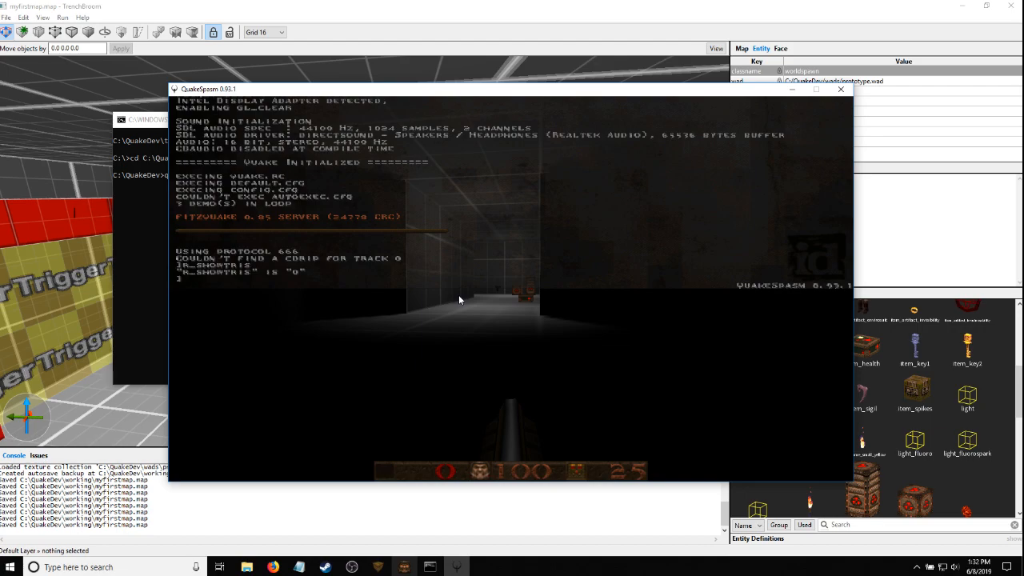
pyautogui.write('1')
pyautogui.press('Return')
pyautogui.press('`')
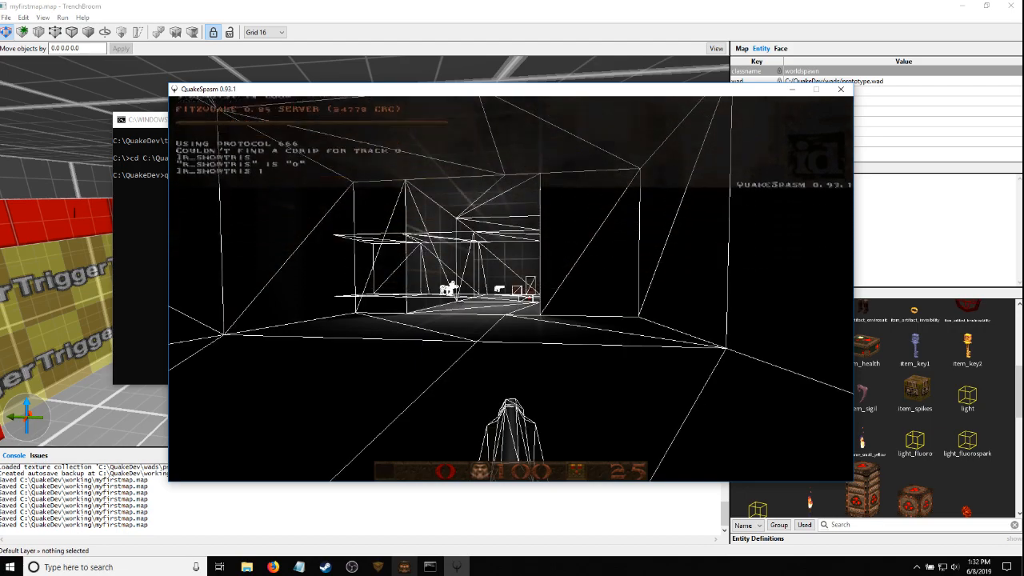
# Walk from the dark start area towards the corner in wireframe, picking up the nailgun and checking which geometry is drawn
pyautogui.press('a')
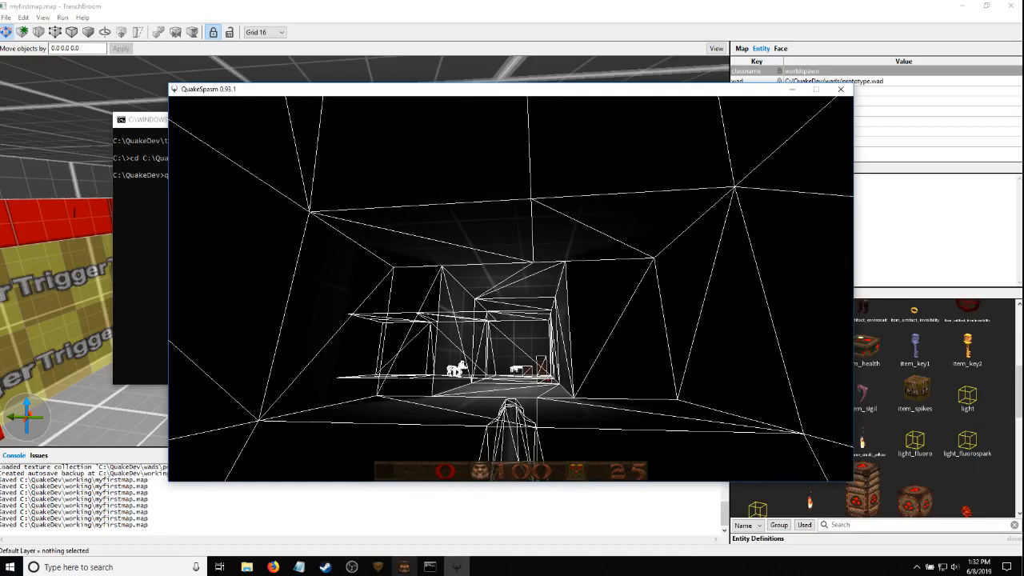
pyautogui.press('w')
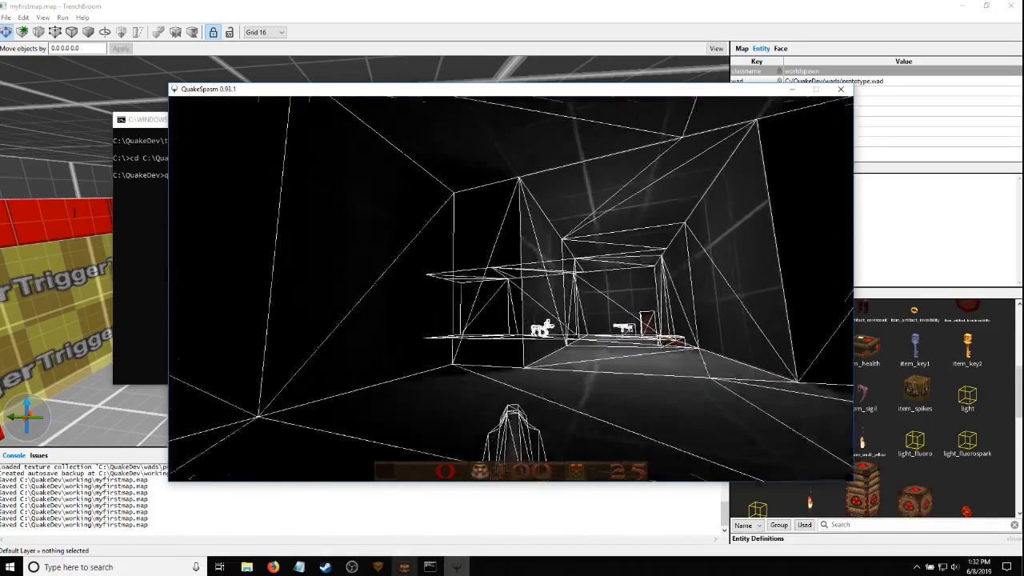
pyautogui.press('w')
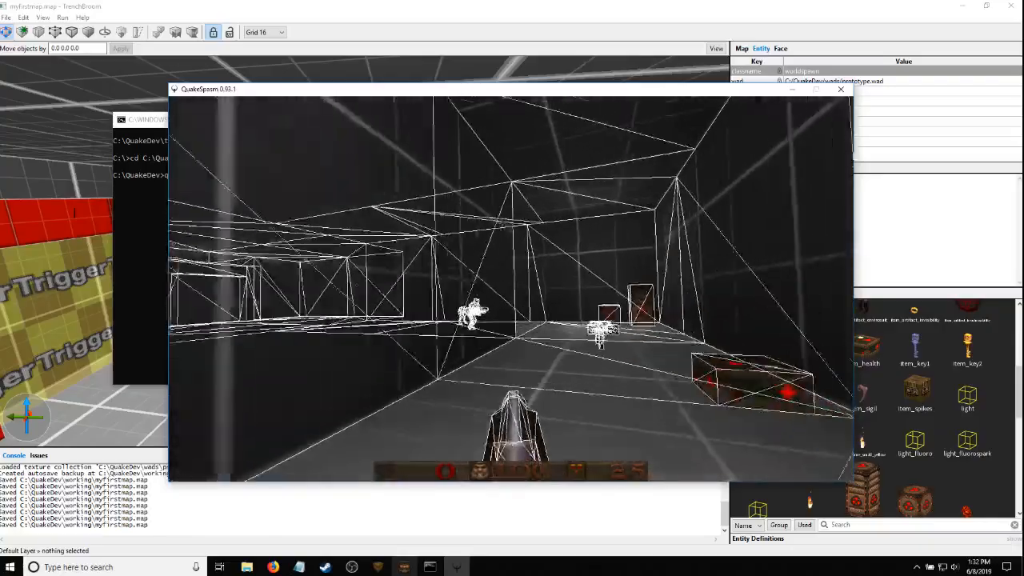
pyautogui.press('w')
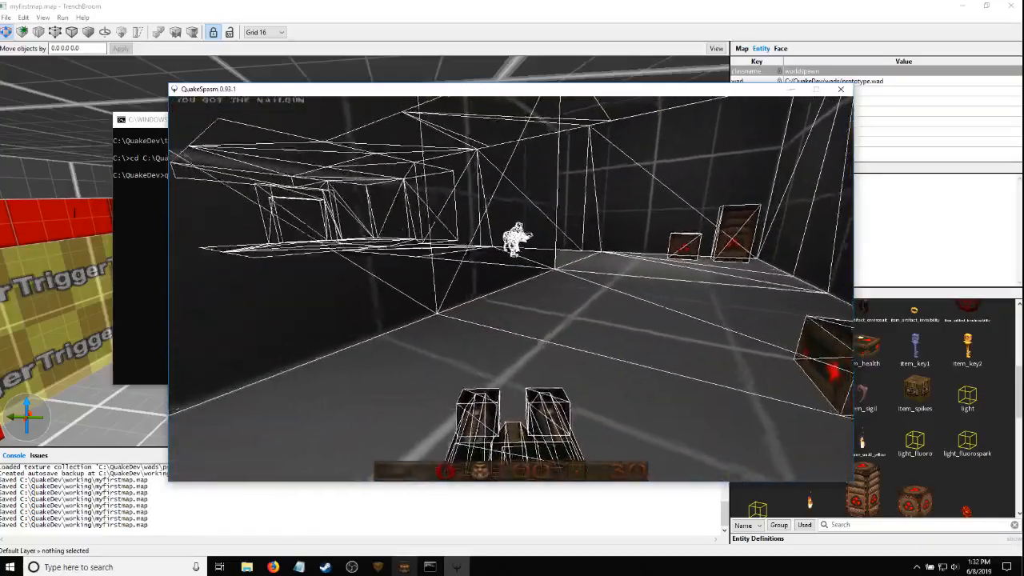
pyautogui.press('w')
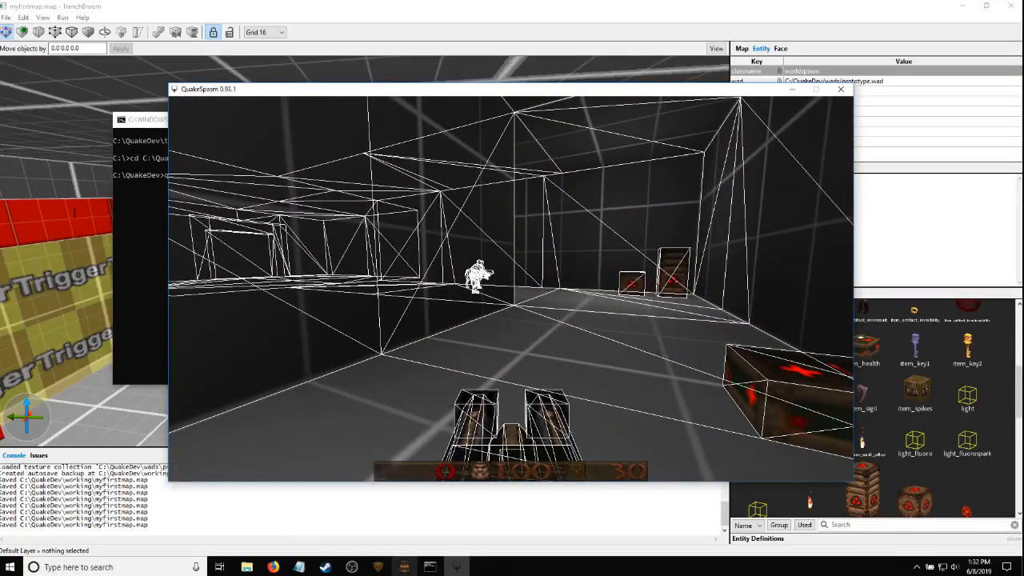
pyautogui.press('w')
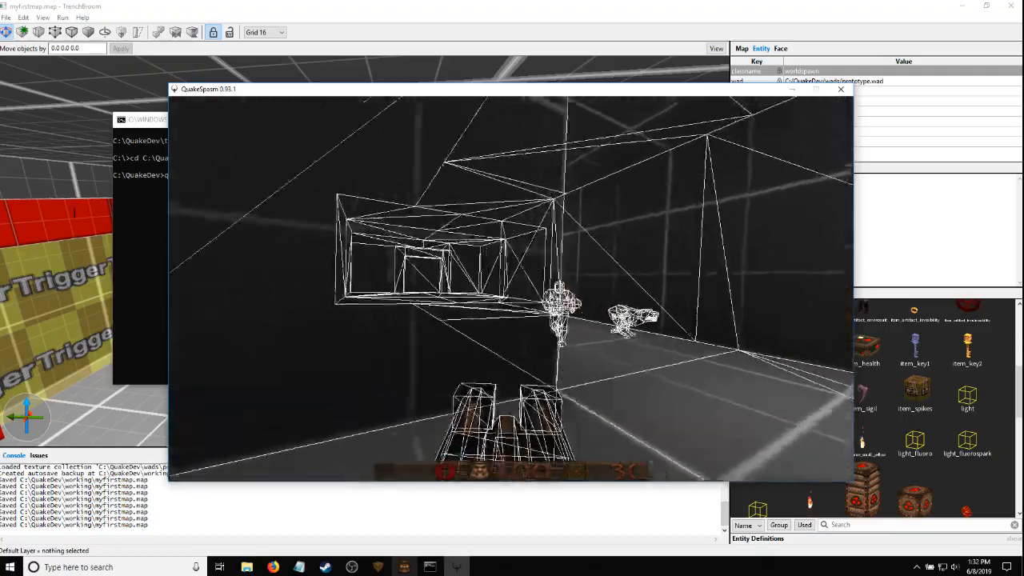
# Inspect the wireframe towards the red exit doorway, around the corridor corner, and back at the start area
pyautogui.press('s')
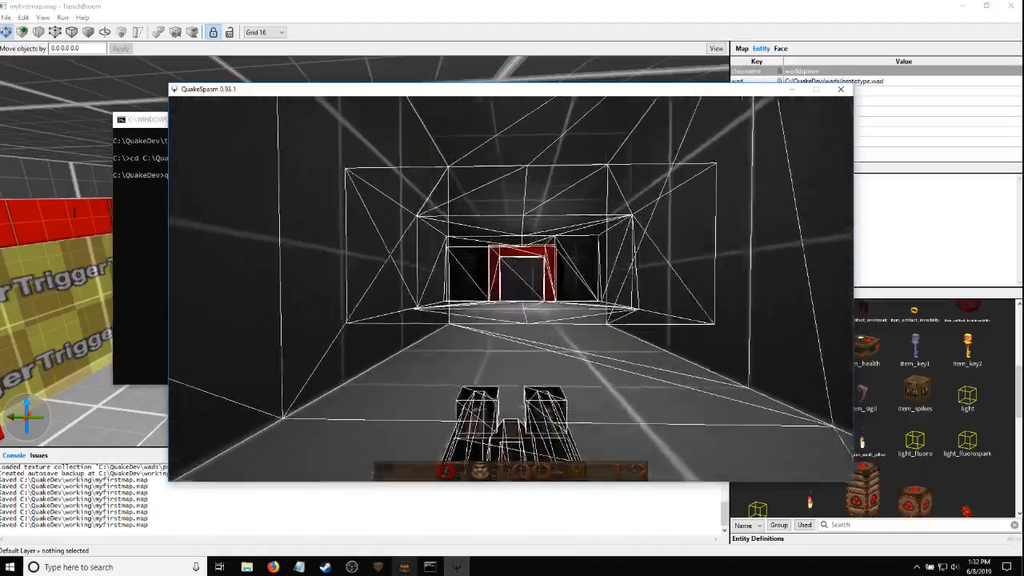
pyautogui.press('w')
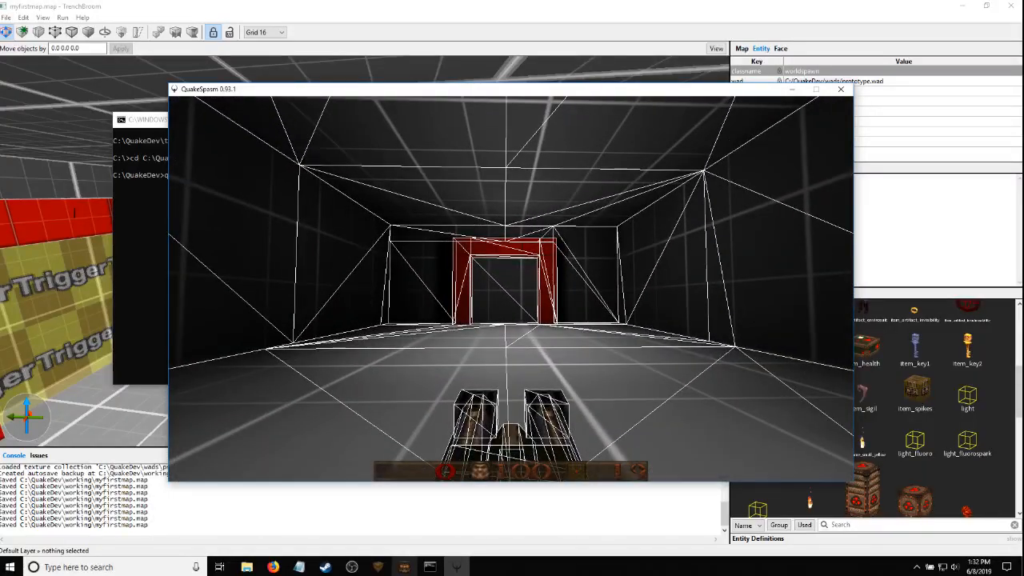
pyautogui.press('s')
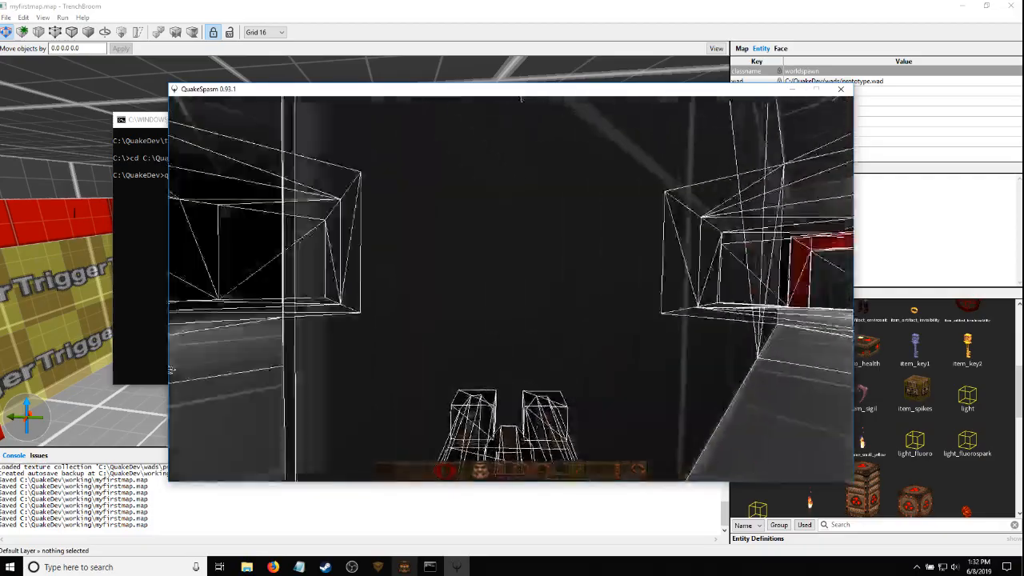
pyautogui.press('w')
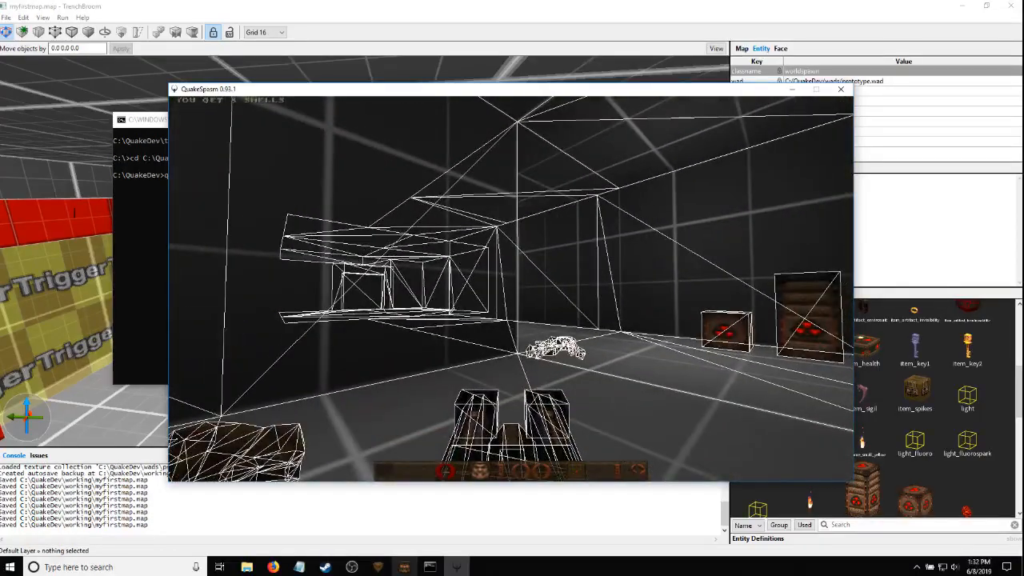
pyautogui.press('w')
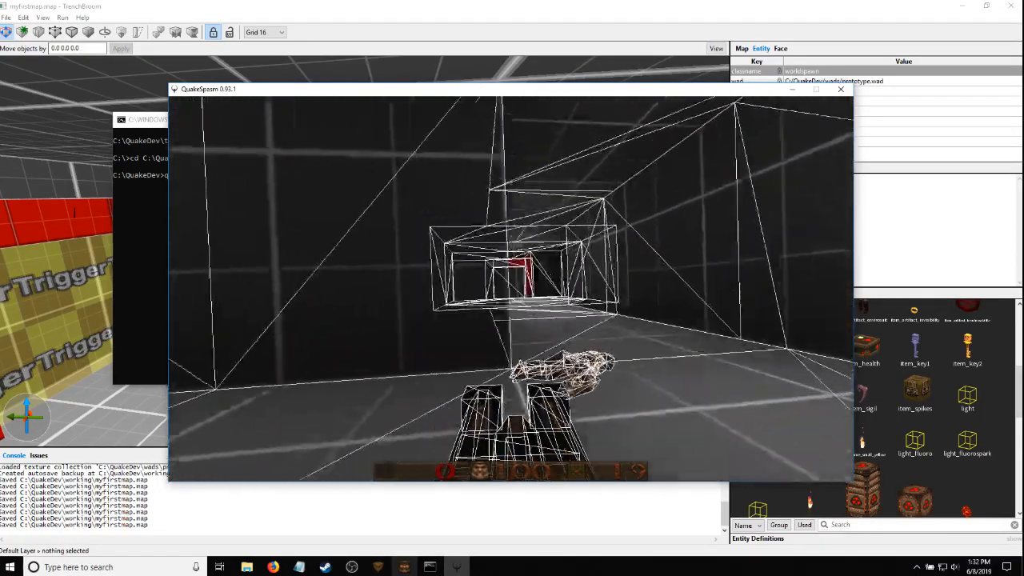
pyautogui.press('s')
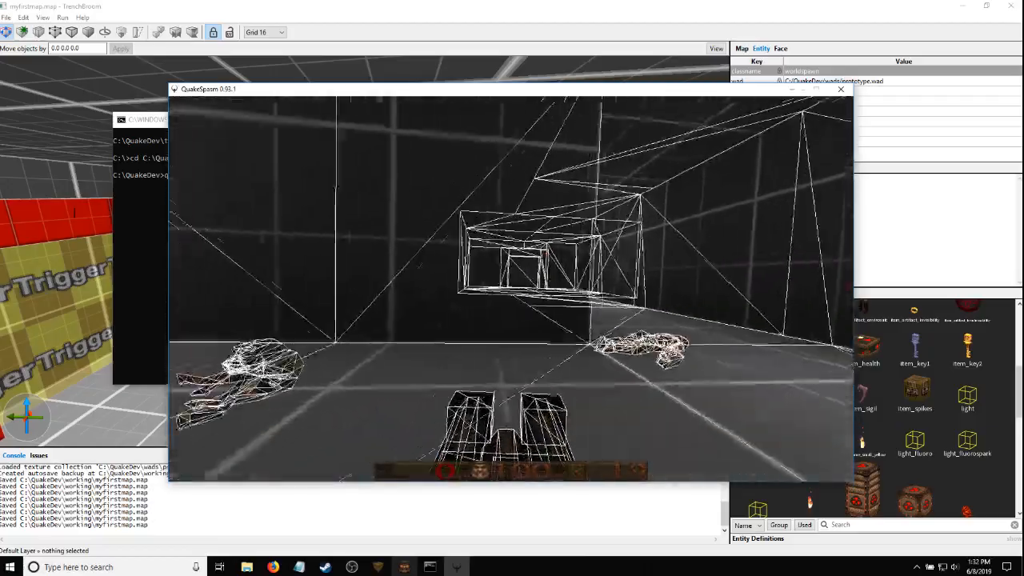
pyautogui.press('s')
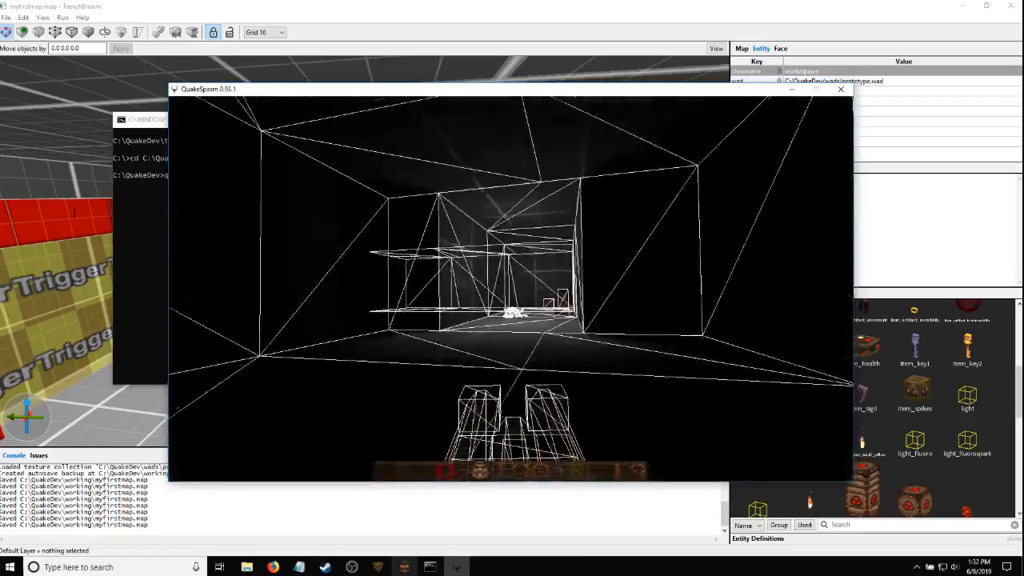
# Recheck the drawn geometry from the start area up to the corner and close QuakeSpasm
pyautogui.press('a')
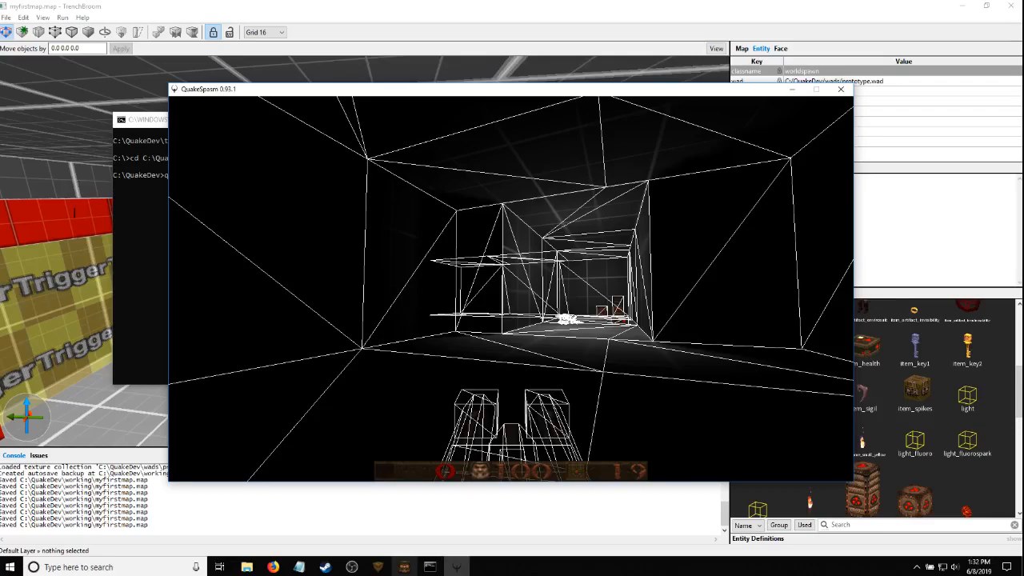
pyautogui.press('w')
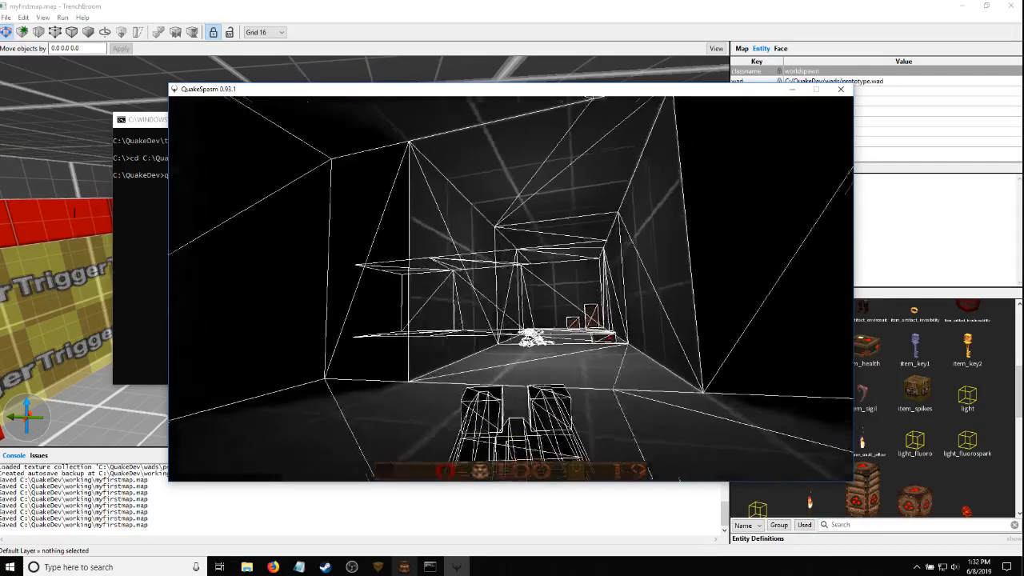
pyautogui.press('w')
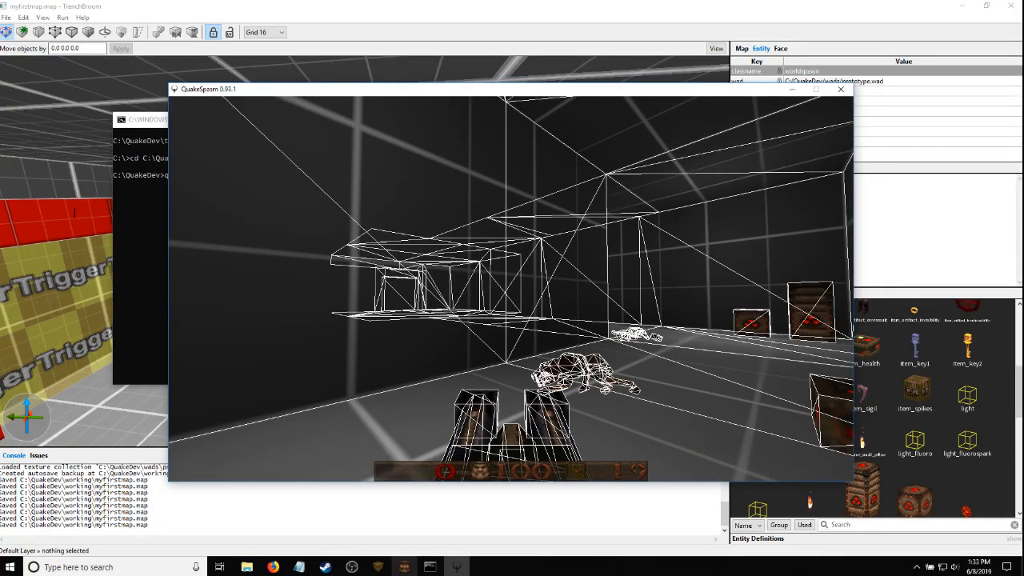
pyautogui.press('w')
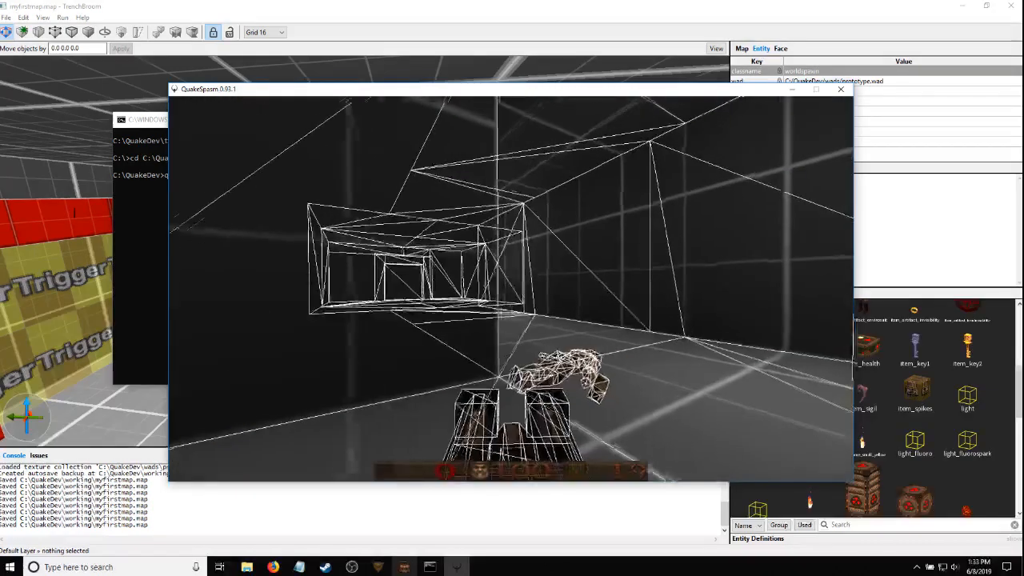
pyautogui.press('Escape')
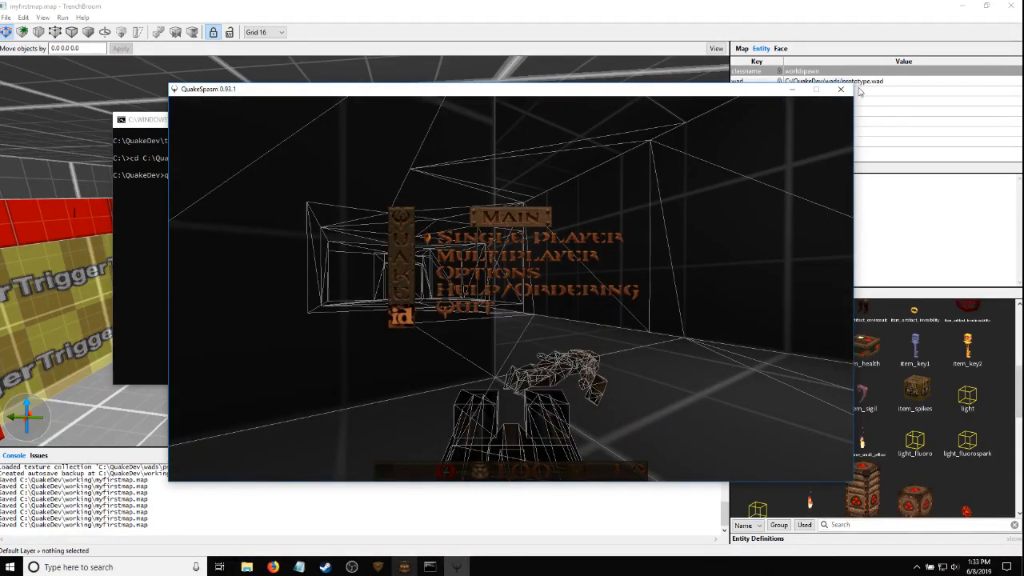
pyautogui.click(848, 94)
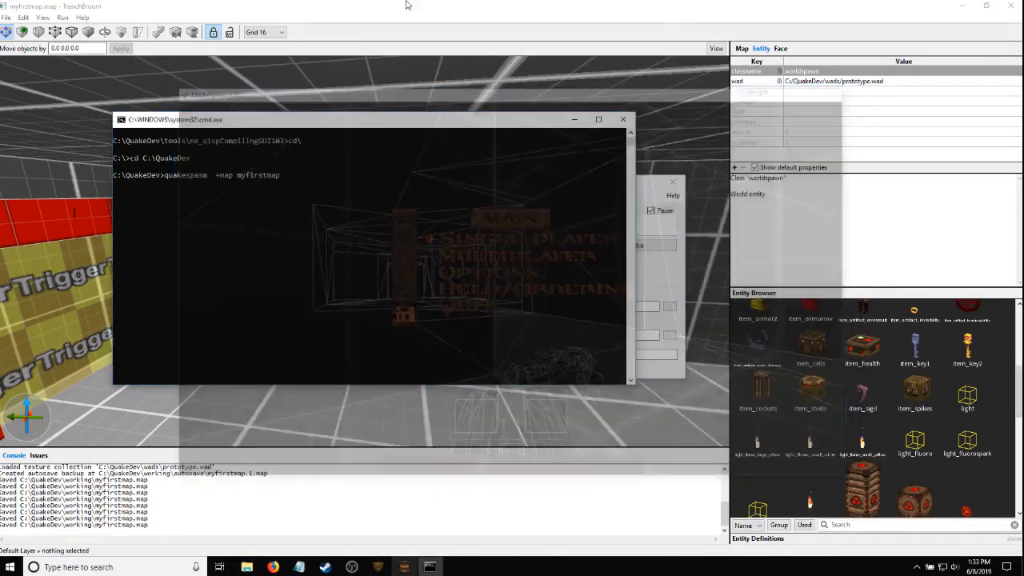
# Switch to TrenchBroom and delete the four ceiling brushes over the rooms and corridor
pyautogui.click(407, 5)
pyautogui.press('s')
pyautogui.moveTo(439, 81)
pyautogui.mouseDown(button='right')
pyautogui.moveTo(397, 230)
pyautogui.moveTo(420, 231)
pyautogui.moveTo(389, 256)
pyautogui.moveTo(471, 259)
pyautogui.mouseUp(button='right')
pyautogui.click(397, 235)
pyautogui.keyDown('ctrl'); pyautogui.click(472, 260); pyautogui.keyUp('ctrl')
pyautogui.keyDown('ctrl'); pyautogui.click(368, 186); pyautogui.keyUp('ctrl')
pyautogui.keyDown('ctrl'); pyautogui.click(310, 177); pyautogui.keyUp('ctrl')
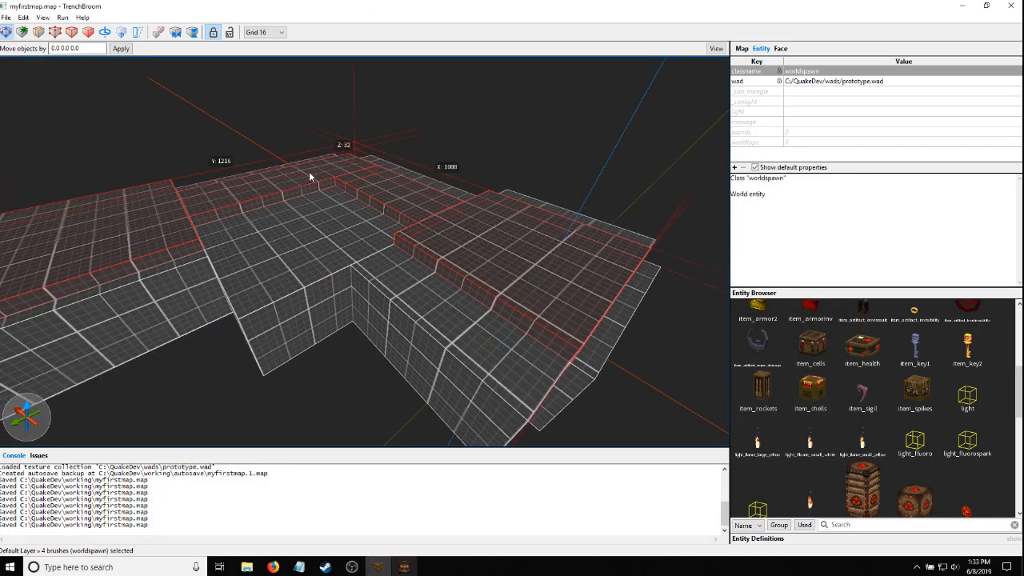
pyautogui.press('Delete')
# Delete the wall brush by the player start, save the map, and bring up the Compiling Gui
pyautogui.moveTo(389, 245)
pyautogui.mouseDown(button='right')
pyautogui.moveTo(485, 224)
pyautogui.moveTo(497, 250)
pyautogui.moveTo(444, 263)
pyautogui.mouseUp(button='right')
pyautogui.press('w')
pyautogui.press('w')
pyautogui.click(485, 224)
pyautogui.press('w')
pyautogui.press('Delete')
pyautogui.click(307, 299)
pyautogui.press('w')
pyautogui.moveTo(384, 294); pyautogui.dragTo(443, 310, button='right')
pyautogui.click(369, 270)
pyautogui.hotkey('ctrl', 's')
pyautogui.click(406, 568)
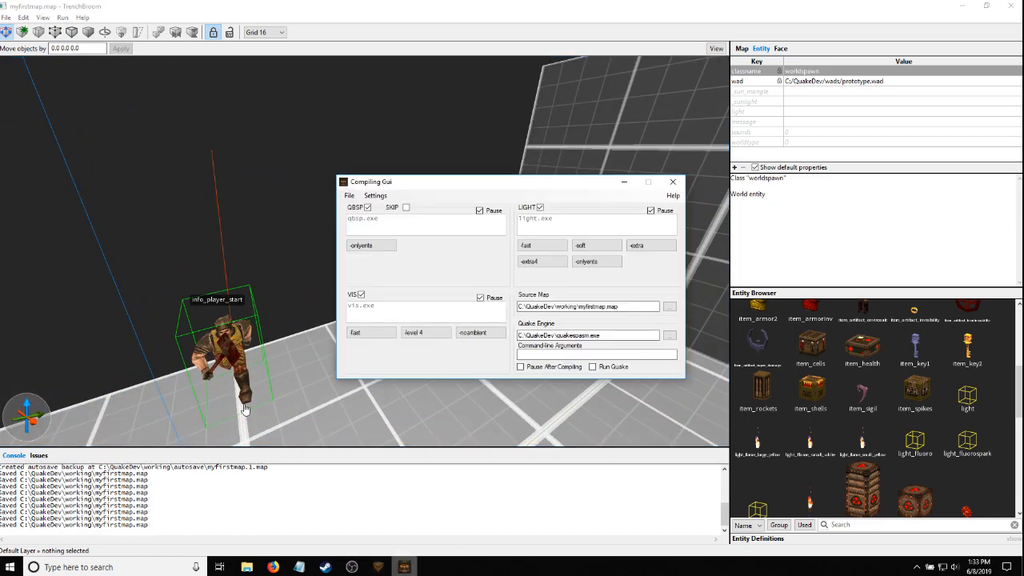
# Examine the opened start room around info_player_start and select its remaining side wall brush
pyautogui.press('s')
pyautogui.moveTo(245, 408); pyautogui.dragTo(356, 386, button='right')
pyautogui.press('a')
pyautogui.moveTo(363, 222); pyautogui.dragTo(421, 222, button='right')
pyautogui.press('d')
pyautogui.moveTo(443, 186)
pyautogui.mouseDown(button='right')
pyautogui.moveTo(515, 253)
pyautogui.moveTo(472, 247)
pyautogui.moveTo(347, 263)
pyautogui.moveTo(400, 279)
pyautogui.moveTo(320, 254)
pyautogui.moveTo(283, 257)
pyautogui.mouseUp(button='right')
pyautogui.click(347, 263)
pyautogui.press('a')
pyautogui.press('d')
pyautogui.press('w')
# Compile myfirstmap.map from the Compiling Gui, reviewing the QBSP output for leaks and continuing to the VIS stage
pyautogui.click(405, 567)
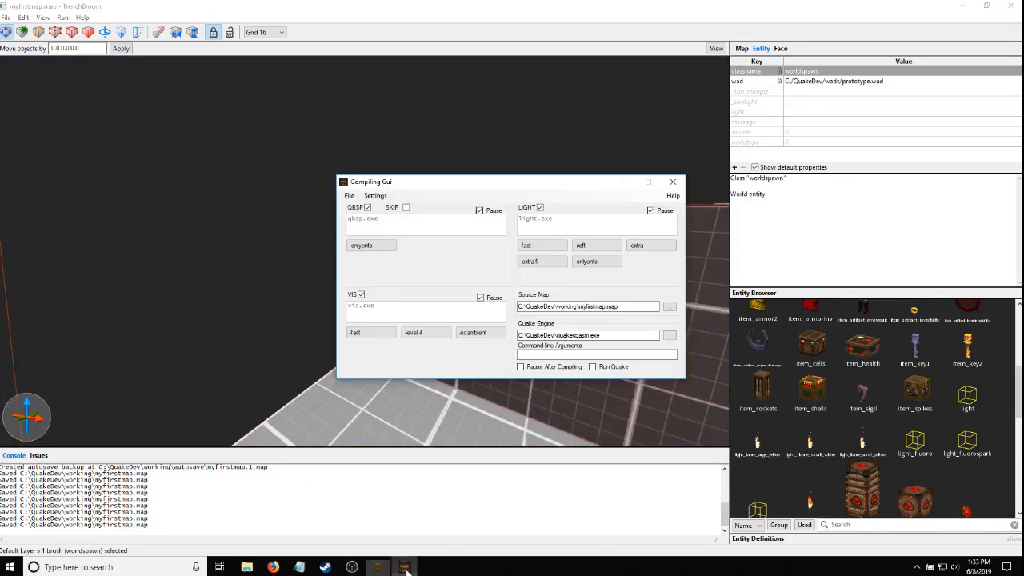
pyautogui.hotkey('ctrl', 'c')
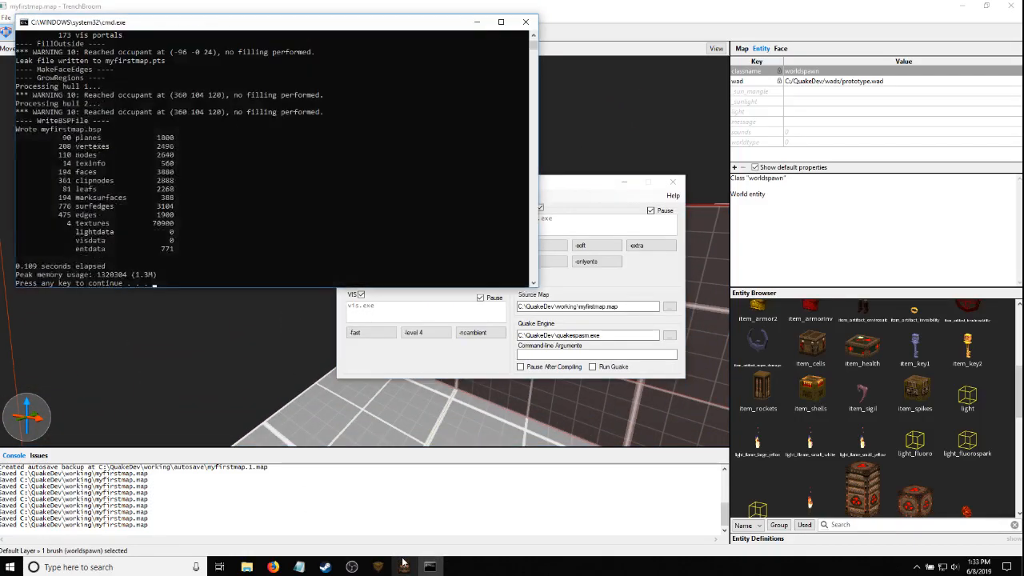
pyautogui.press('space')
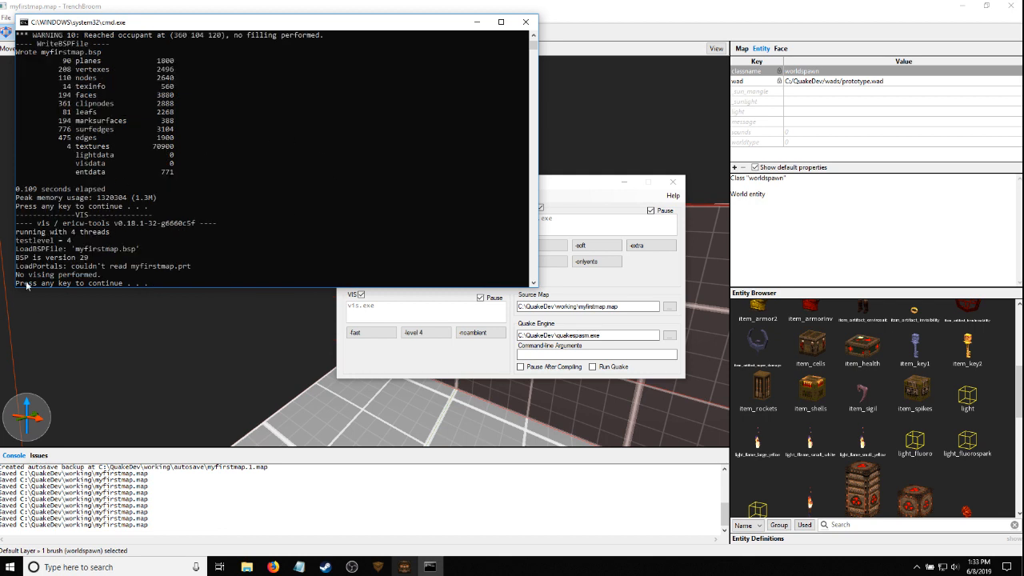
pyautogui.press('space')
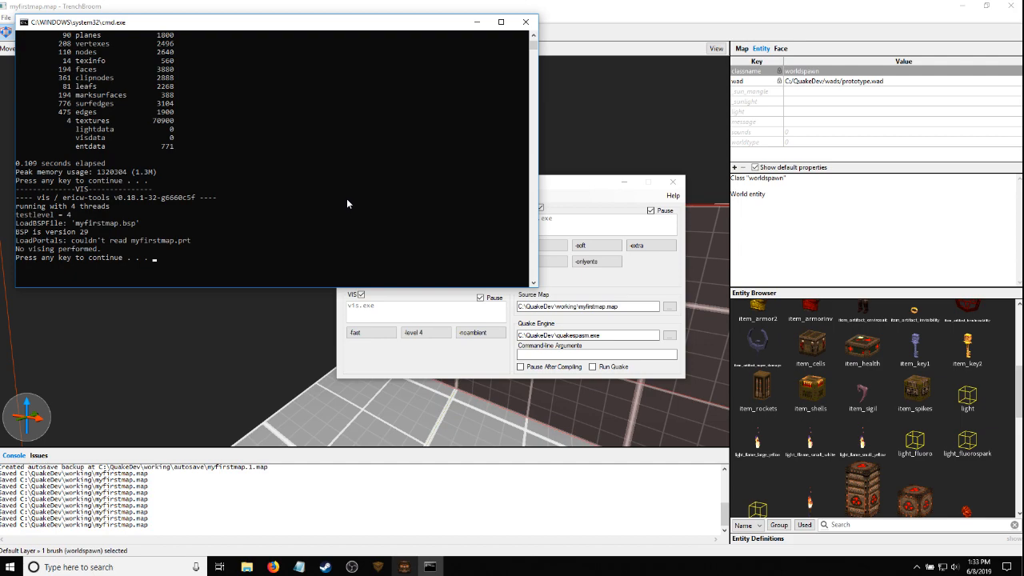
# Return to TrenchBroom and examine the roofless map from outside, from the start room to the exit
pyautogui.click(610, 4)
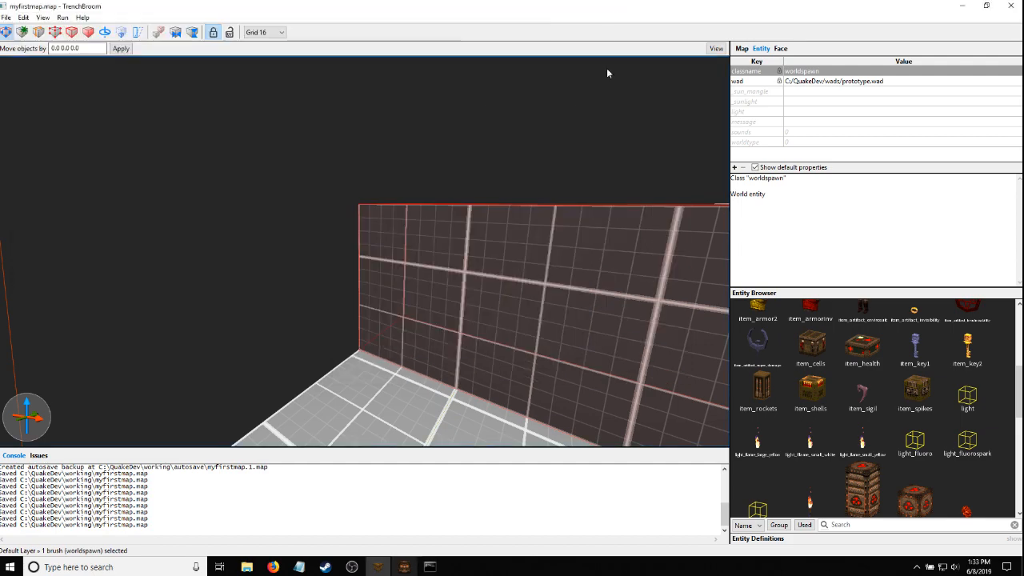
pyautogui.press('s')
pyautogui.moveTo(607, 68)
pyautogui.mouseDown(button='right')
pyautogui.moveTo(607, 123)
pyautogui.moveTo(559, 157)
pyautogui.moveTo(520, 304)
pyautogui.moveTo(555, 259)
pyautogui.moveTo(613, 266)
pyautogui.moveTo(391, 284)
pyautogui.moveTo(402, 277)
pyautogui.mouseUp(button='right')
pyautogui.press('w')
pyautogui.moveTo(447, 394); pyautogui.dragTo(462, 317, button='right')
pyautogui.press('s')
pyautogui.press('s')
pyautogui.moveTo(345, 236); pyautogui.dragTo(359, 264, button='right')
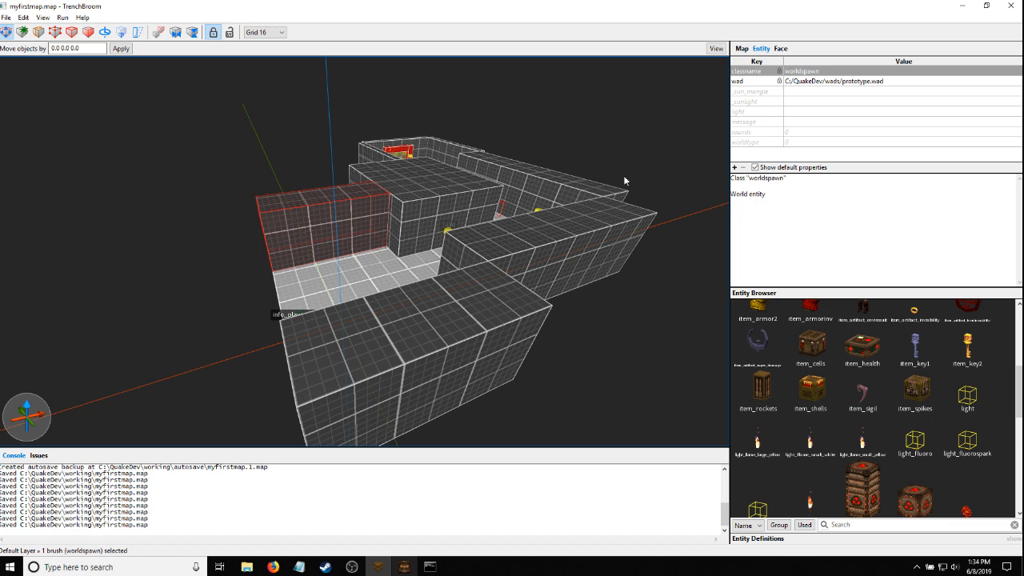
# Resume the paused compile in the command window and let it run through to the end
pyautogui.click(429, 567)
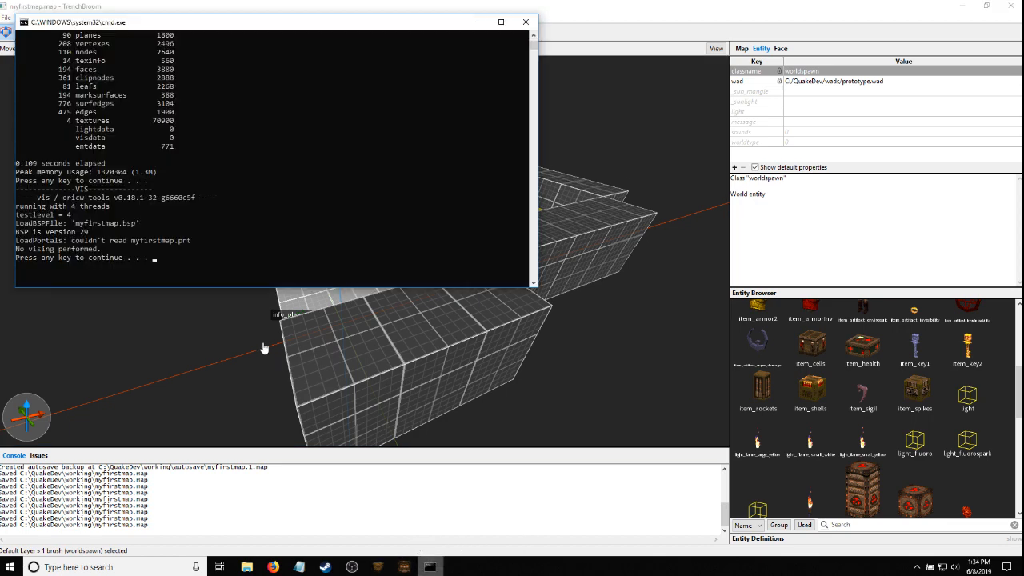
pyautogui.press('Return')
pyautogui.press('Return')
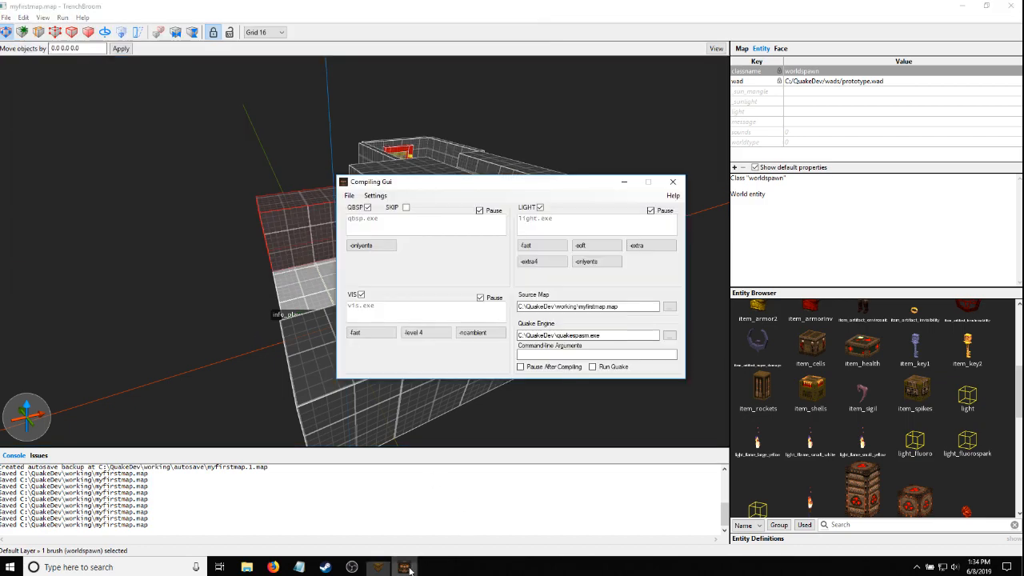
# Turn on wireframe display in QuakeSpasm with the console command r_showtris 1 and view the opened map
pyautogui.press('`')
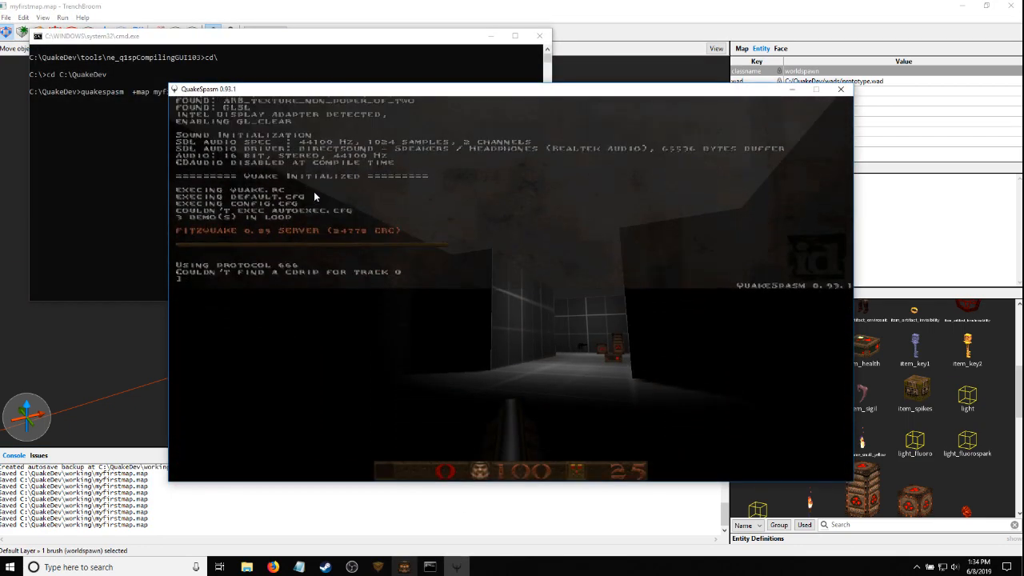
pyautogui.press('`')
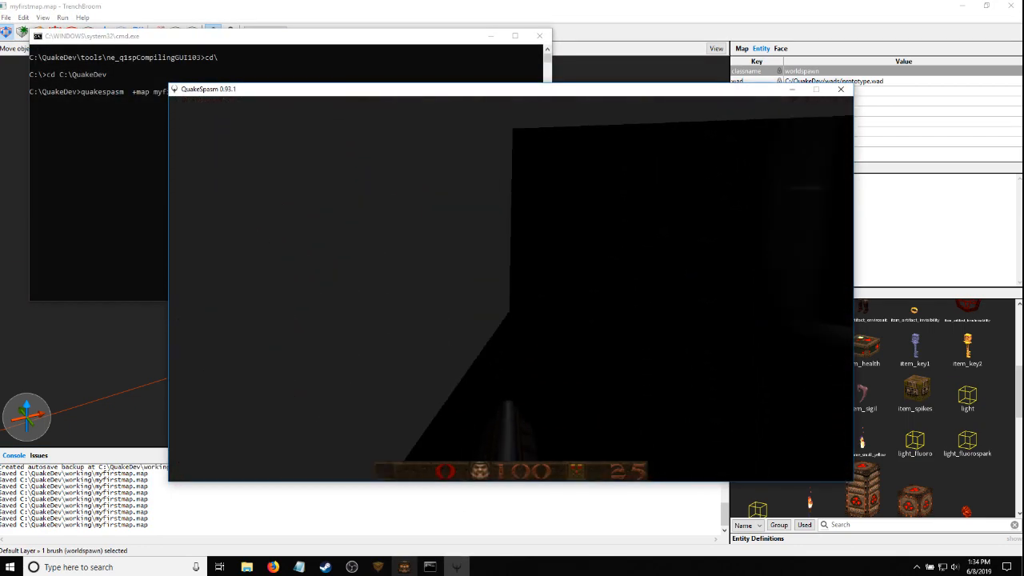
pyautogui.press('`')
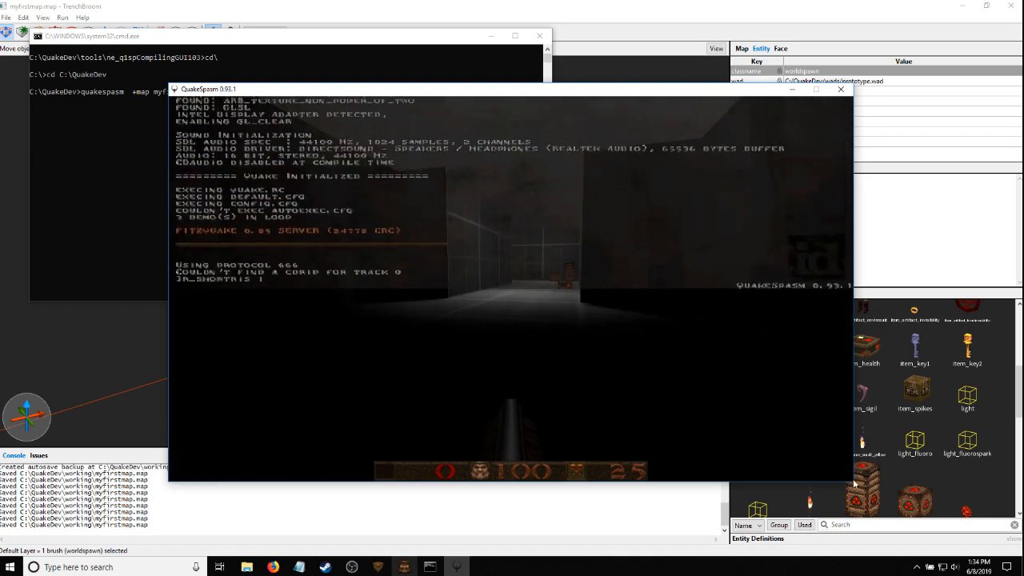
pyautogui.write('r_showtris 1')
pyautogui.press('Return')
pyautogui.press('`')
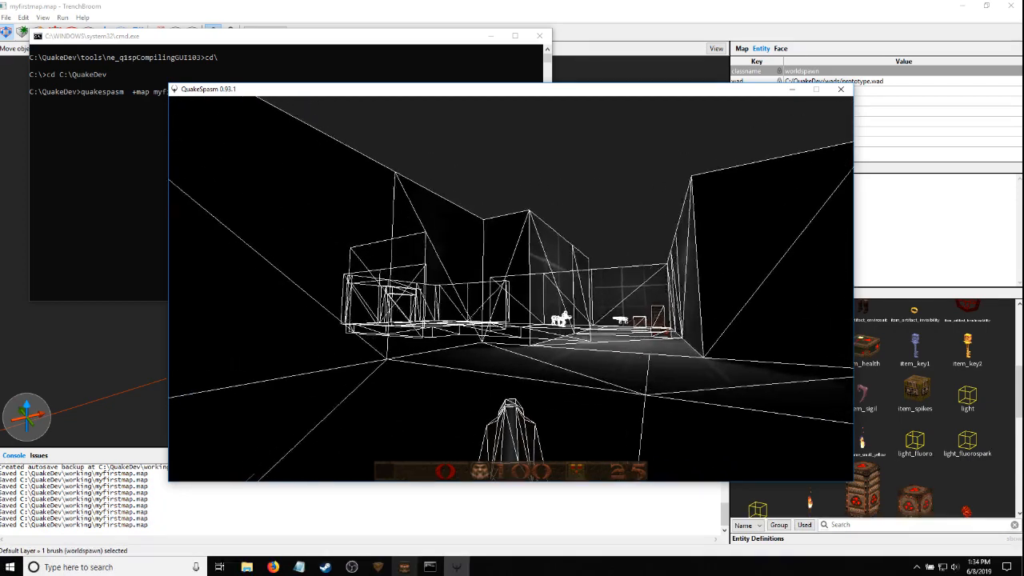
# Close QuakeSpasm and return to the opened map in TrenchBroom
pyautogui.press('Escape')
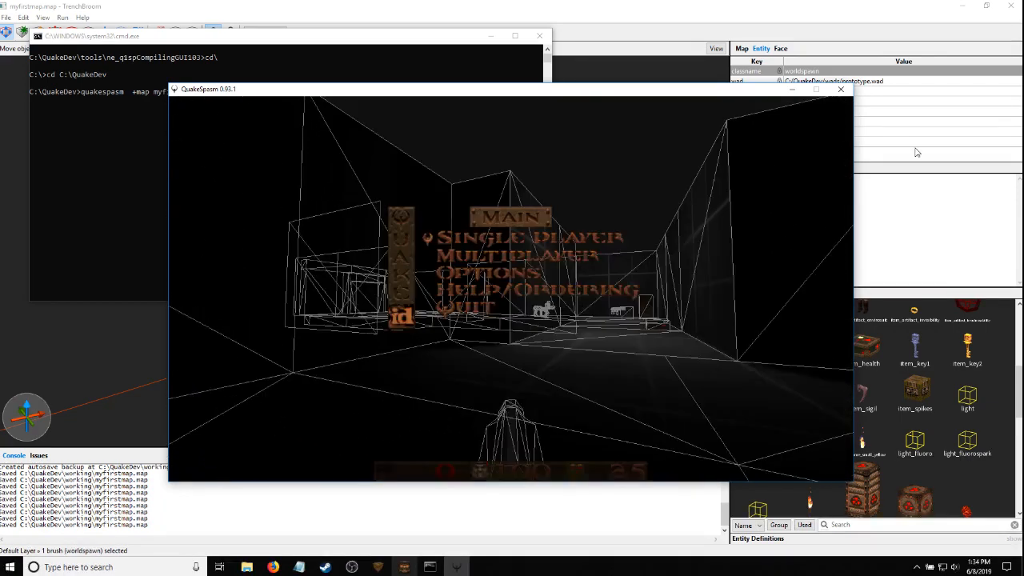
pyautogui.click(842, 94)
pyautogui.click(761, 3)
pyautogui.scroll(3, 427, 298)
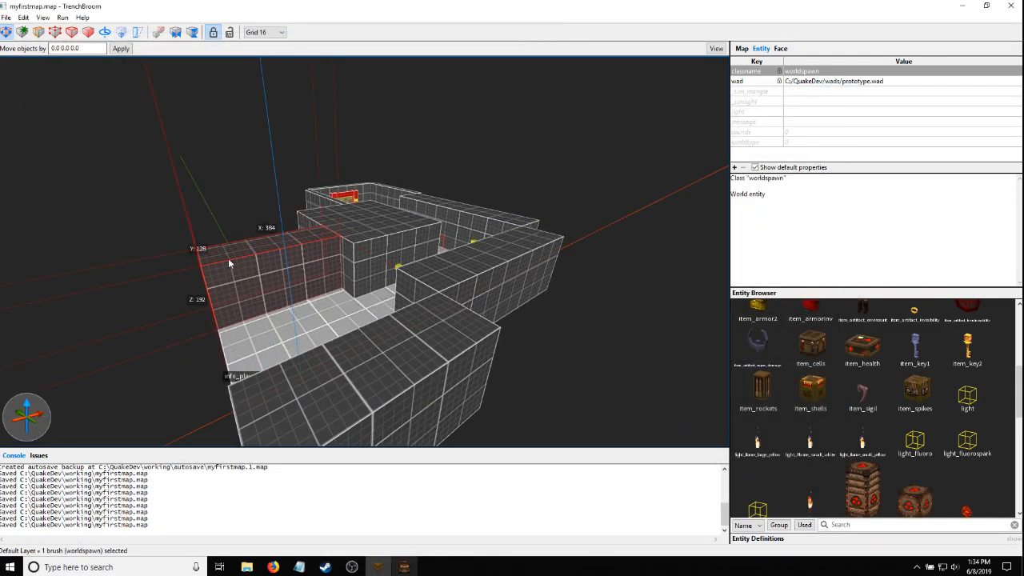
# Duplicate the start room's floor brush and raise the copy to the top of the walls as a ceiling
pyautogui.moveTo(228, 258)
pyautogui.keyDown('alt'); pyautogui.mouseDown(button='right')
pyautogui.moveTo(278, 293)
pyautogui.moveTo(285, 283)
pyautogui.mouseUp(button='right'); pyautogui.keyUp('alt')
pyautogui.click(277, 292)
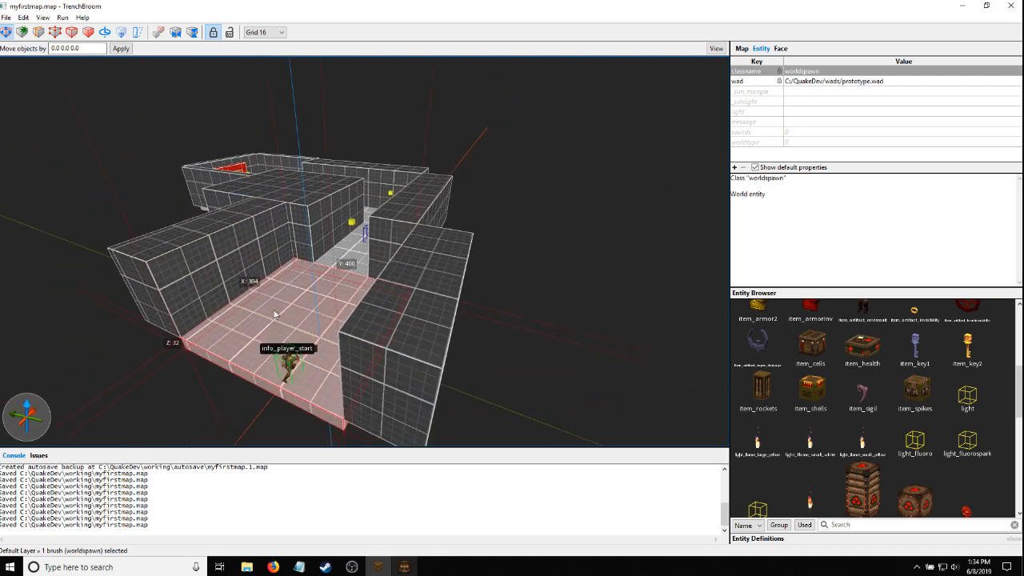
pyautogui.keyDown('alt'); pyautogui.moveTo(275, 313); pyautogui.dragTo(269, 223); pyautogui.keyUp('alt')
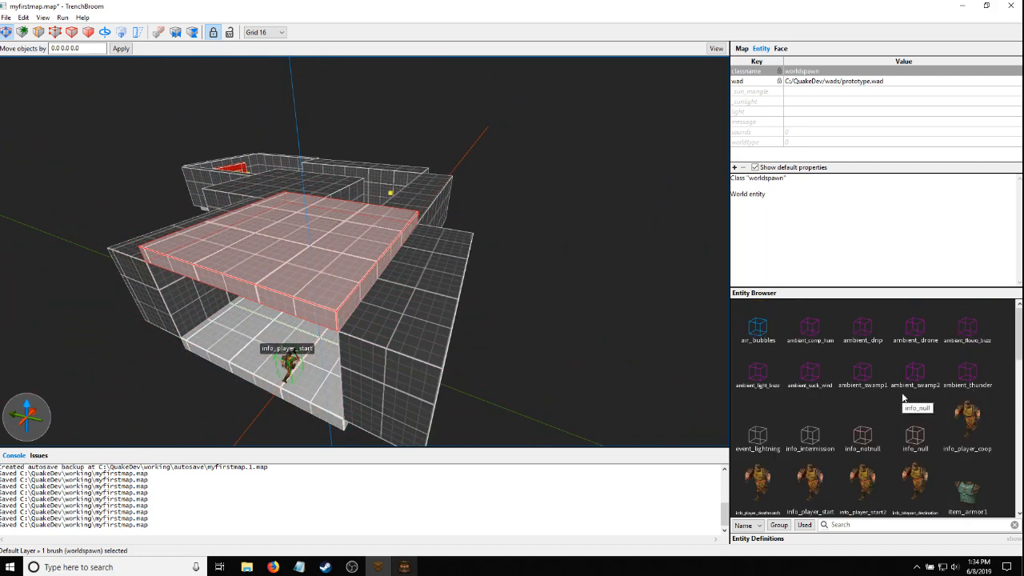
# Apply the sky2 texture to the start room's new ceiling brush
pyautogui.click(781, 48)
pyautogui.scroll(5, 880, 352)
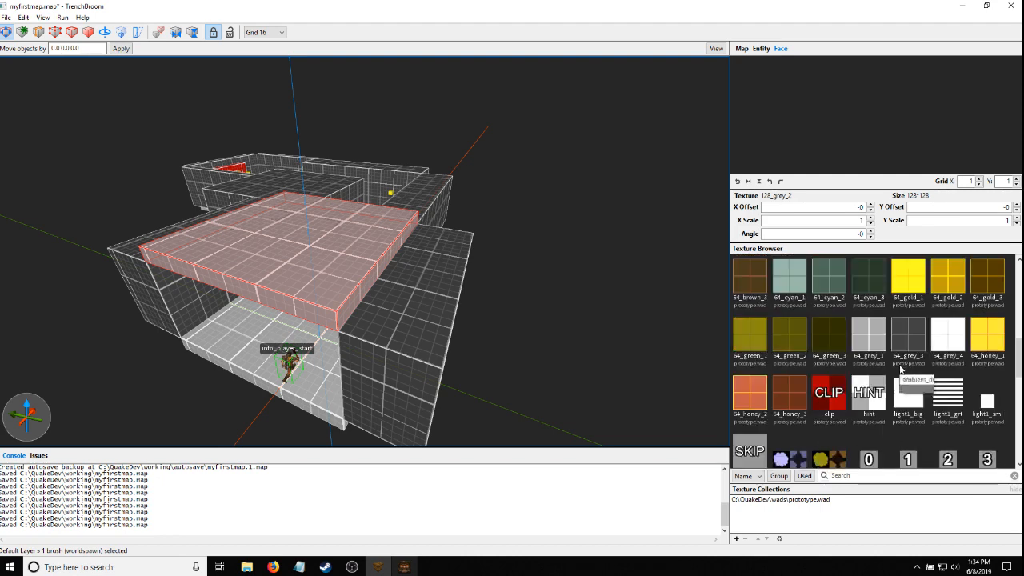
pyautogui.scroll(-1, 893, 366)
pyautogui.scroll(-1, 872, 336)
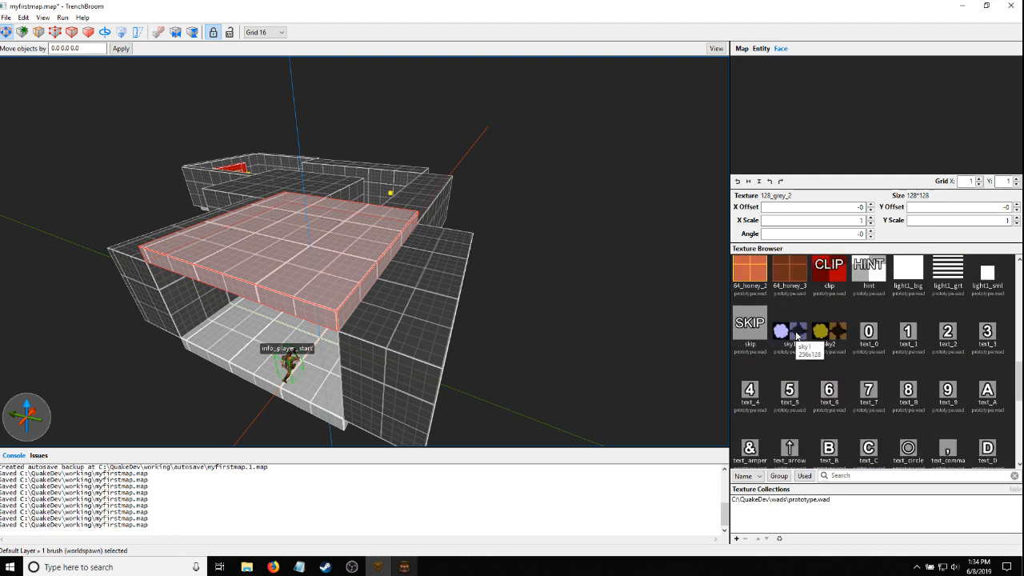
pyautogui.click(832, 331)
# Roof the remaining corridors and the exit room with fitted copies of the sky2 brush, and save the map
pyautogui.moveTo(477, 303)
pyautogui.keyDown('alt'); pyautogui.mouseDown(button='right')
pyautogui.moveTo(370, 302)
pyautogui.moveTo(336, 277)
pyautogui.moveTo(332, 255)
pyautogui.moveTo(343, 303)
pyautogui.moveTo(327, 279)
pyautogui.moveTo(361, 264)
pyautogui.moveTo(378, 312)
pyautogui.moveTo(371, 321)
pyautogui.moveTo(289, 307)
pyautogui.moveTo(325, 322)
pyautogui.moveTo(293, 174)
pyautogui.mouseUp(button='right'); pyautogui.keyUp('alt')
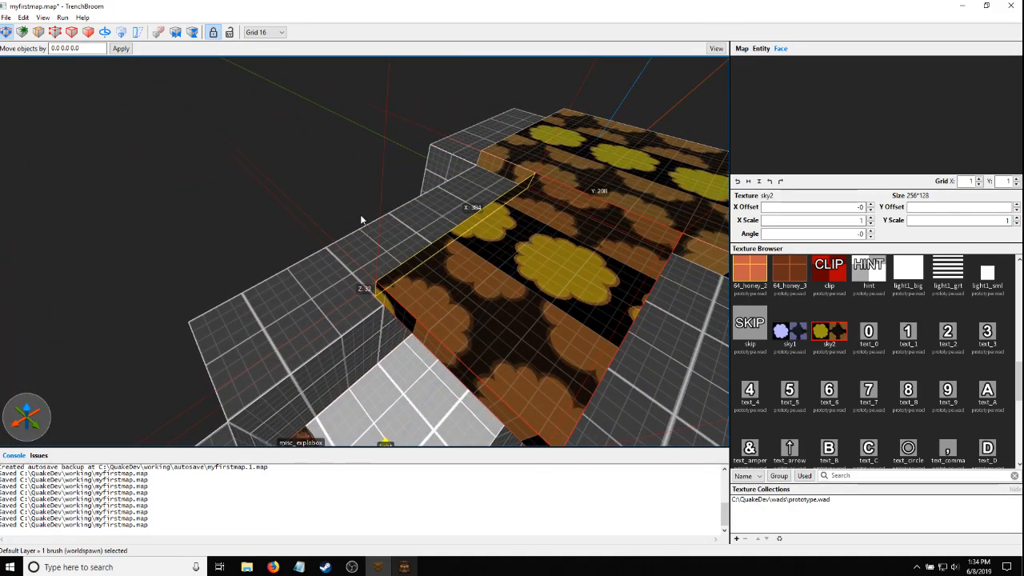
pyautogui.moveTo(370, 223)
pyautogui.keyDown('alt'); pyautogui.mouseDown(button='right')
pyautogui.moveTo(435, 220)
pyautogui.moveTo(412, 227)
pyautogui.mouseUp(button='right'); pyautogui.keyUp('alt')
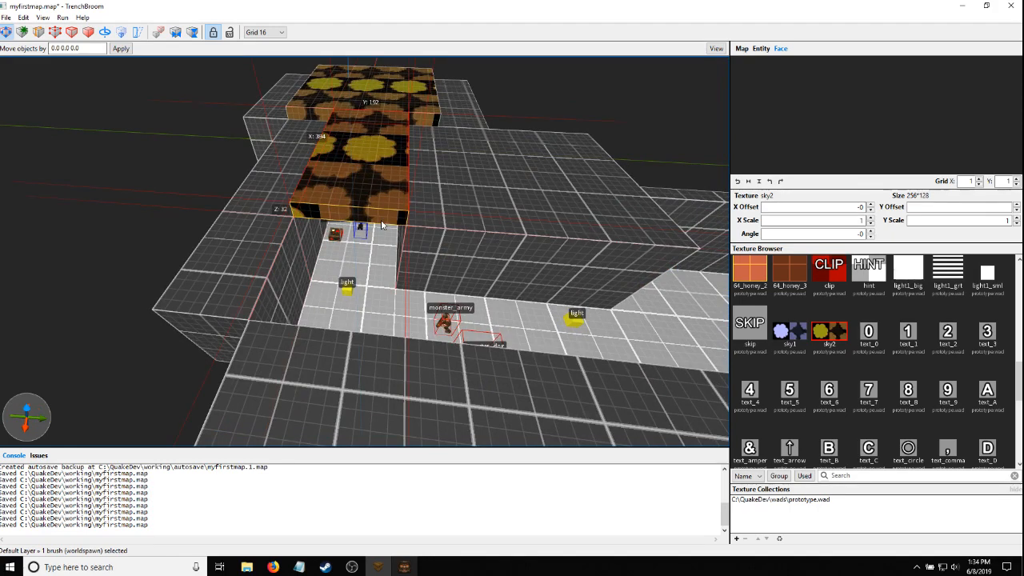
pyautogui.keyDown('alt'); pyautogui.moveTo(369, 331); pyautogui.dragTo(443, 321, button='right'); pyautogui.keyUp('alt')
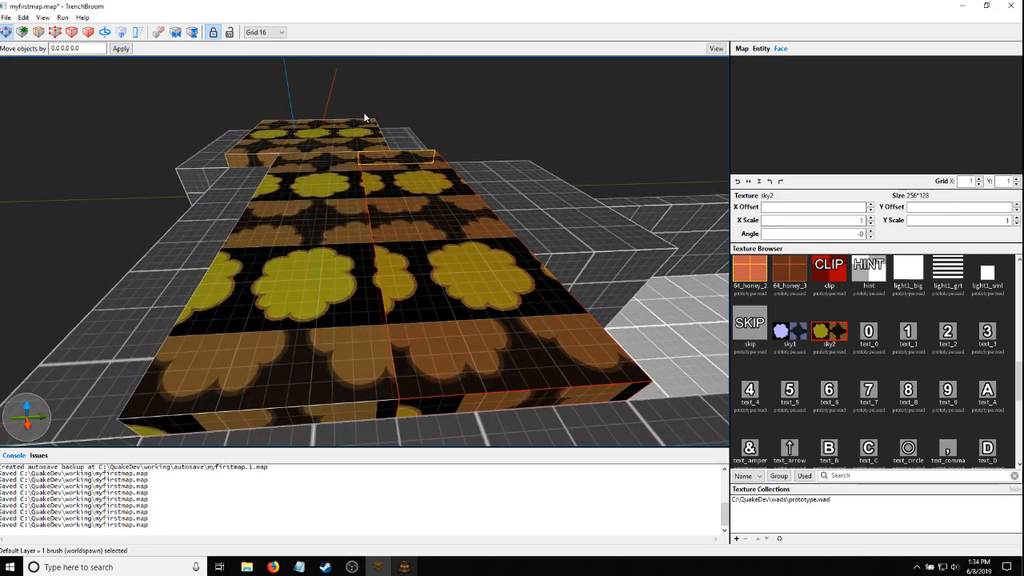
pyautogui.moveTo(424, 217)
pyautogui.keyDown('alt'); pyautogui.mouseDown(button='right')
pyautogui.moveTo(446, 226)
pyautogui.moveTo(328, 236)
pyautogui.moveTo(369, 242)
pyautogui.moveTo(350, 245)
pyautogui.moveTo(396, 186)
pyautogui.mouseUp(button='right'); pyautogui.keyUp('alt')
pyautogui.moveTo(395, 186); pyautogui.dragTo(342, 251)
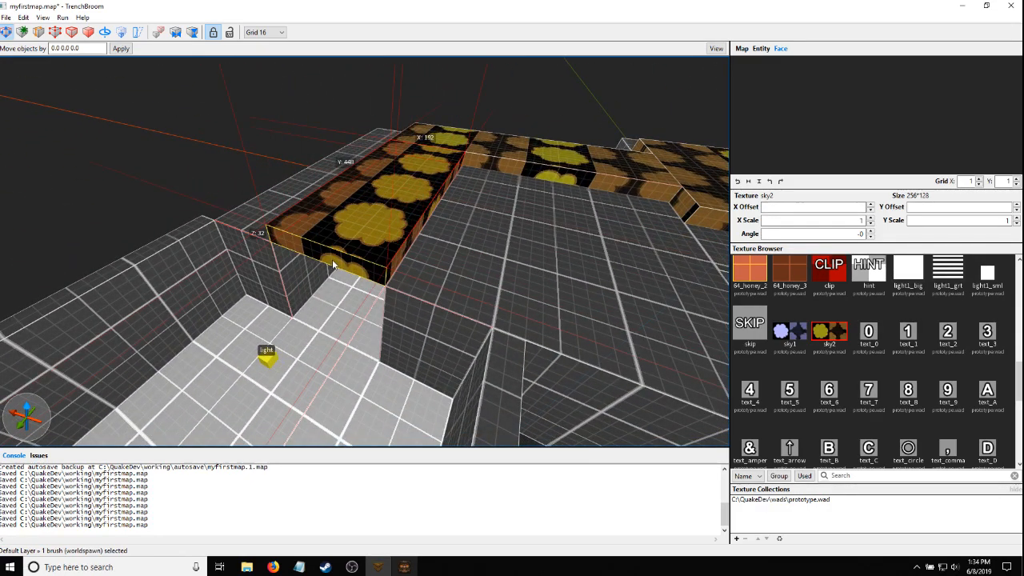
pyautogui.keyDown('alt'); pyautogui.moveTo(333, 264); pyautogui.dragTo(570, 203, button='right'); pyautogui.keyUp('alt')
pyautogui.moveTo(518, 222); pyautogui.dragTo(347, 311)
pyautogui.moveTo(347, 312)
pyautogui.keyDown('alt'); pyautogui.mouseDown(button='right')
pyautogui.moveTo(325, 300)
pyautogui.moveTo(236, 300)
pyautogui.moveTo(220, 244)
pyautogui.mouseUp(button='right'); pyautogui.keyUp('alt')
pyautogui.keyDown('shift'); pyautogui.moveTo(219, 244); pyautogui.dragTo(412, 319); pyautogui.keyUp('shift')
pyautogui.moveTo(412, 319)
pyautogui.mouseDown(button='right')
pyautogui.moveTo(371, 327)
pyautogui.moveTo(403, 320)
pyautogui.moveTo(441, 286)
pyautogui.mouseUp(button='right')
pyautogui.press('Escape')
# Launch the map in QuakeSpasm and enter the console commands noclip and r_fullbright 1
pyautogui.click(407, 566)
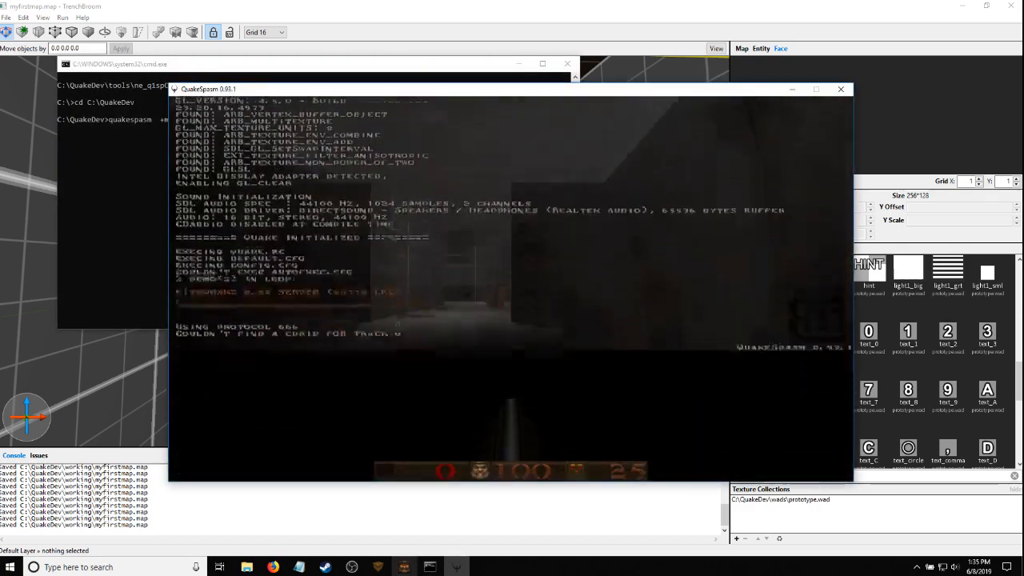
pyautogui.write('ip')
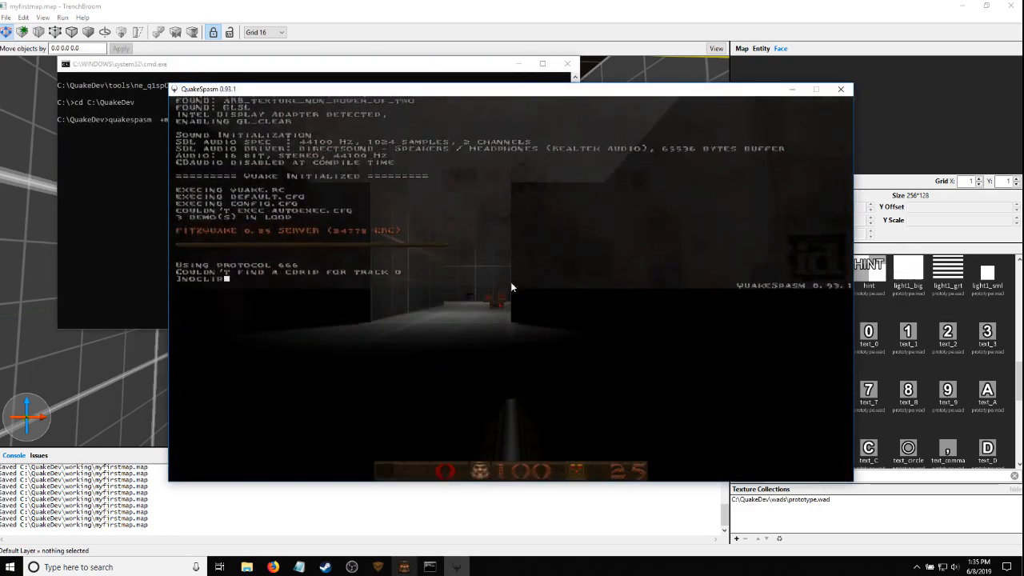
pyautogui.press('Return')
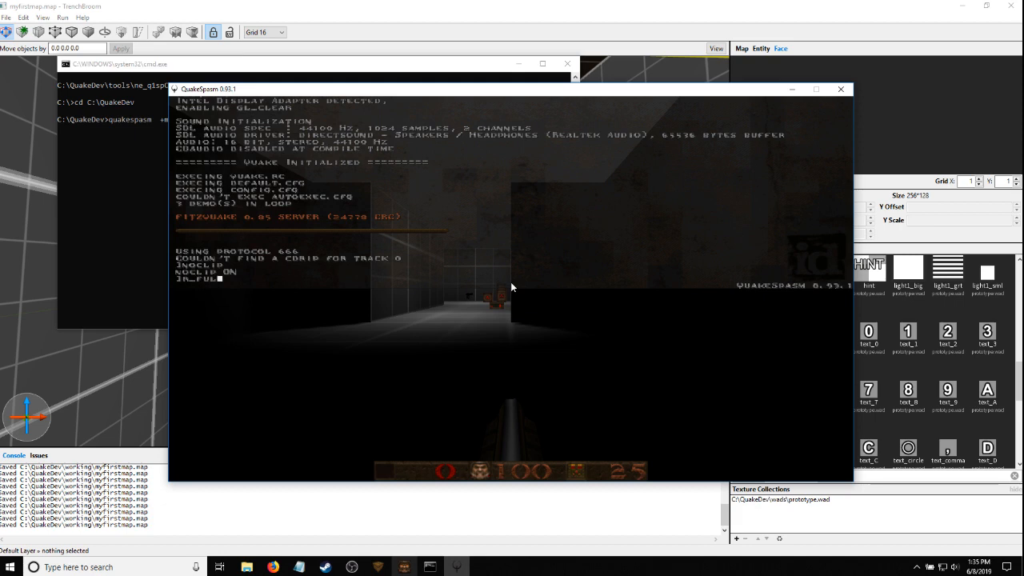
pyautogui.write('r_fullbright 1')
pyautogui.press('Return')
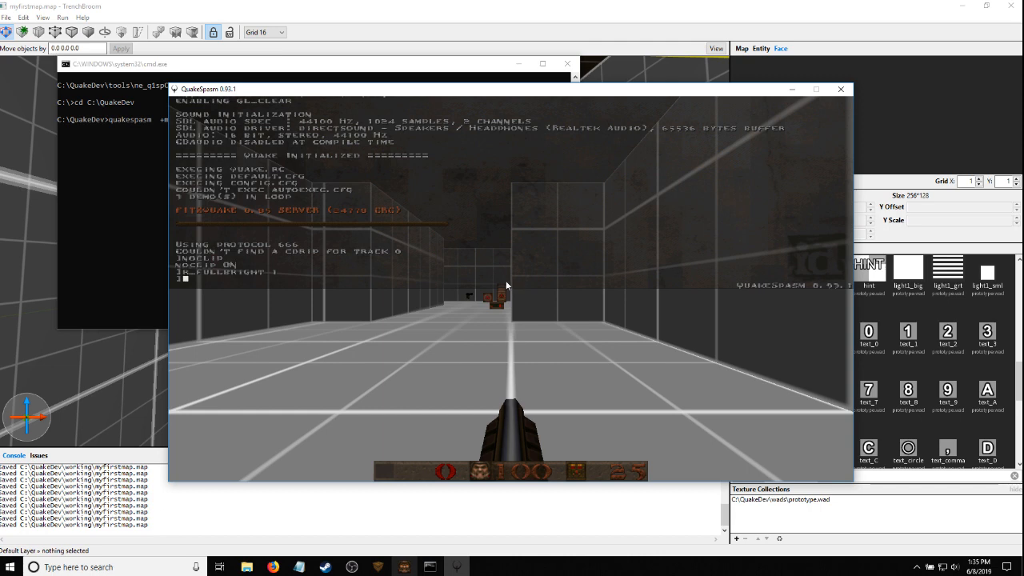
pyautogui.press('`')
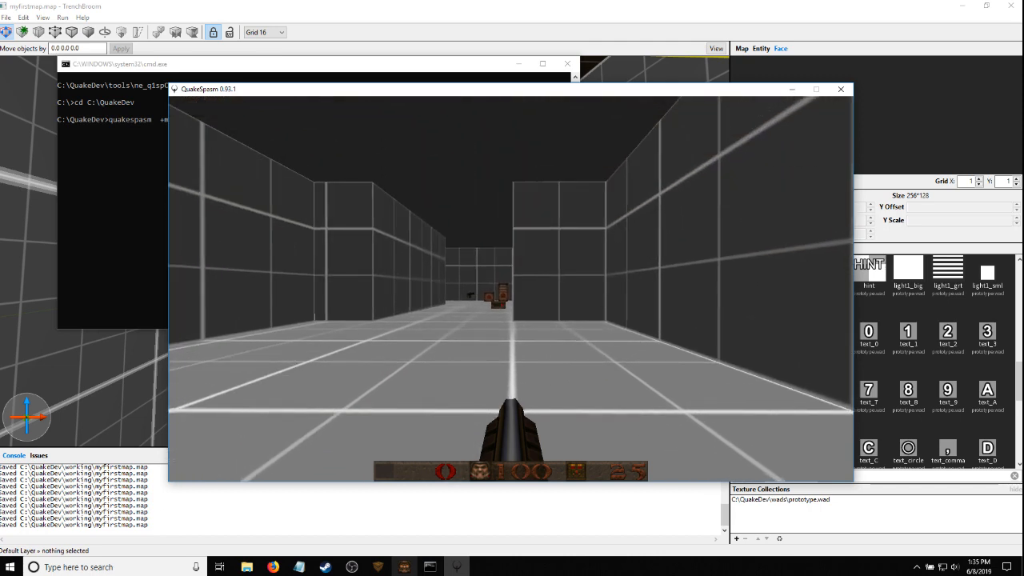
pyautogui.press('`')
pyautogui.press('`')
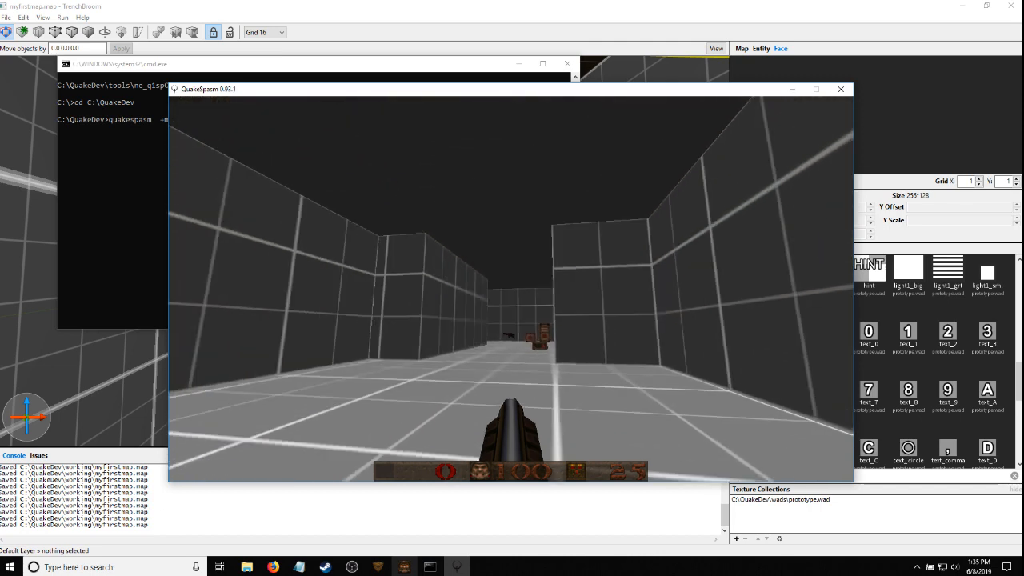
# Fly out of the start room and examine the map's outer walls around to the exit, and close QuakeSpasm
pyautogui.press('s')
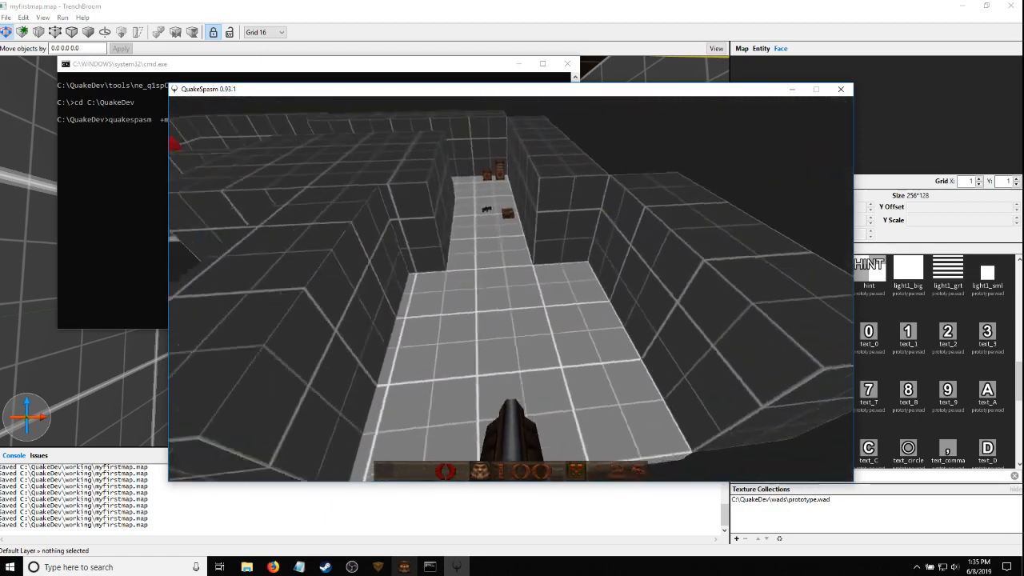
pyautogui.press('s')
pyautogui.press('w')
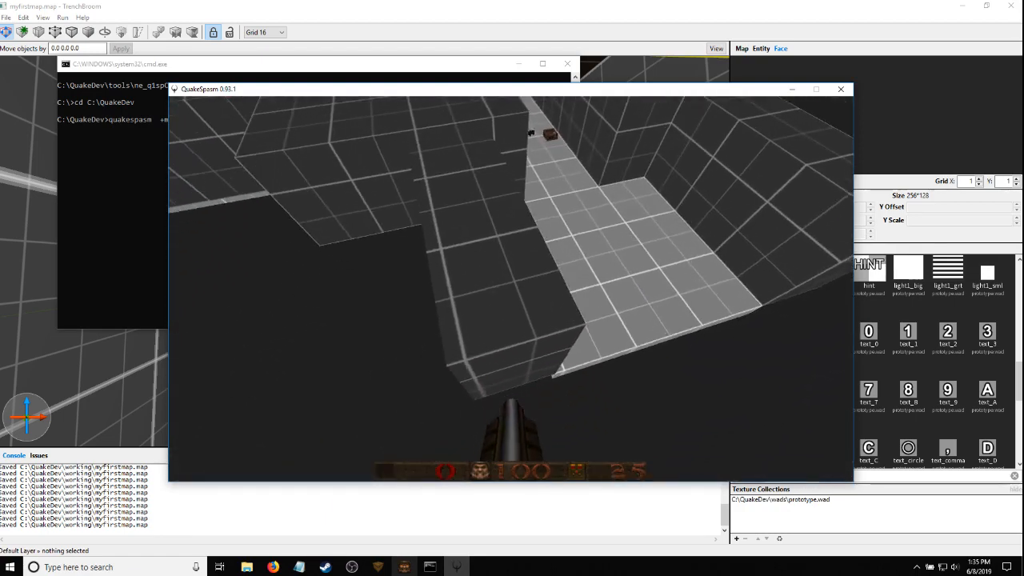
pyautogui.press('w')
pyautogui.press('s')
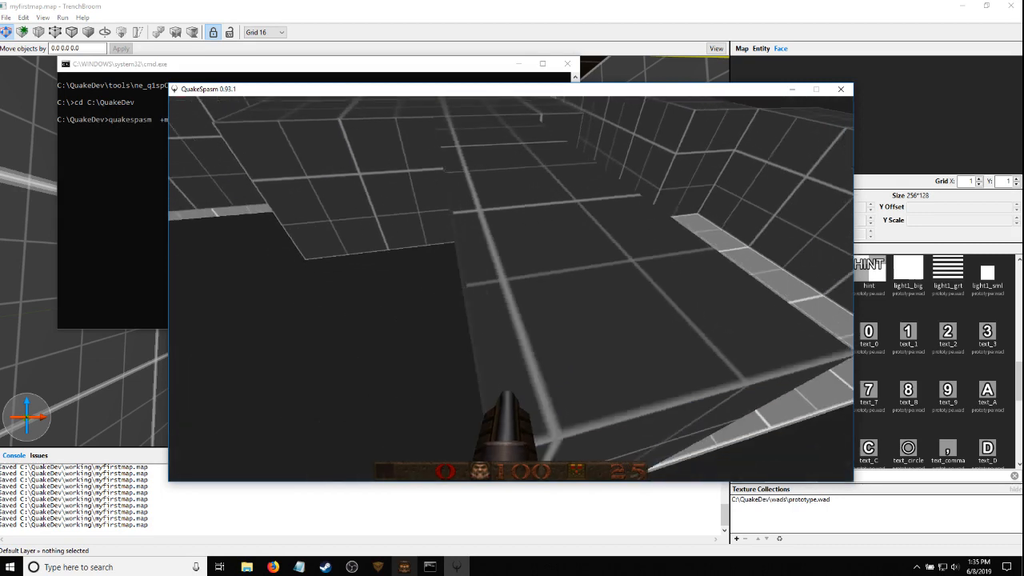
pyautogui.press('s')
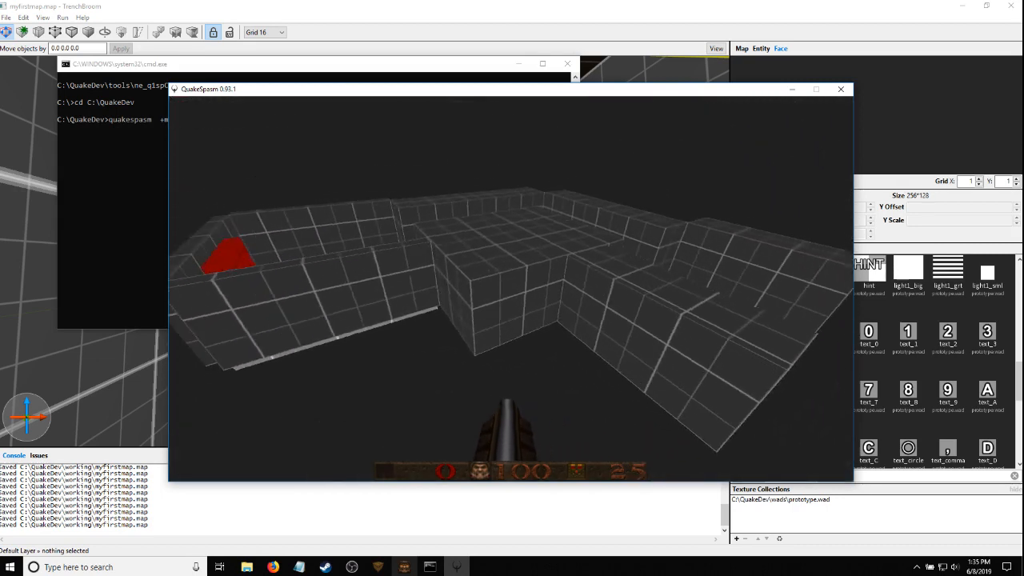
pyautogui.press('a')
pyautogui.press('a')
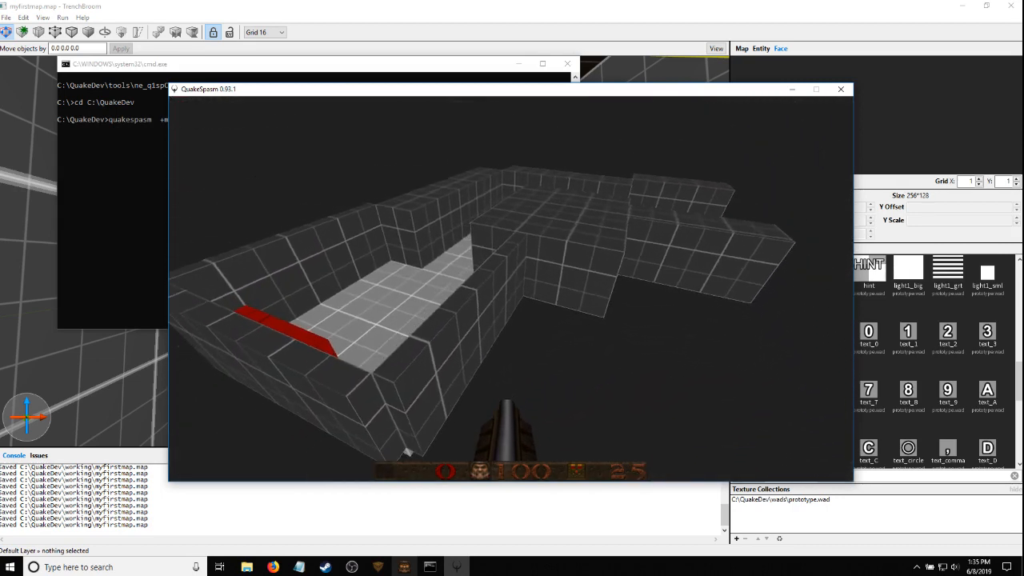
pyautogui.press('a')
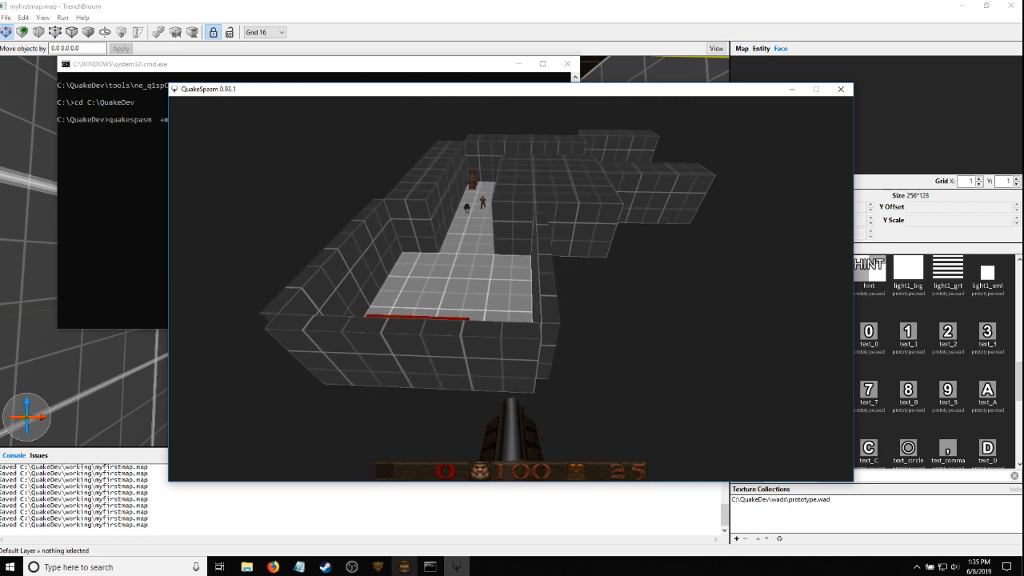
pyautogui.press('a')
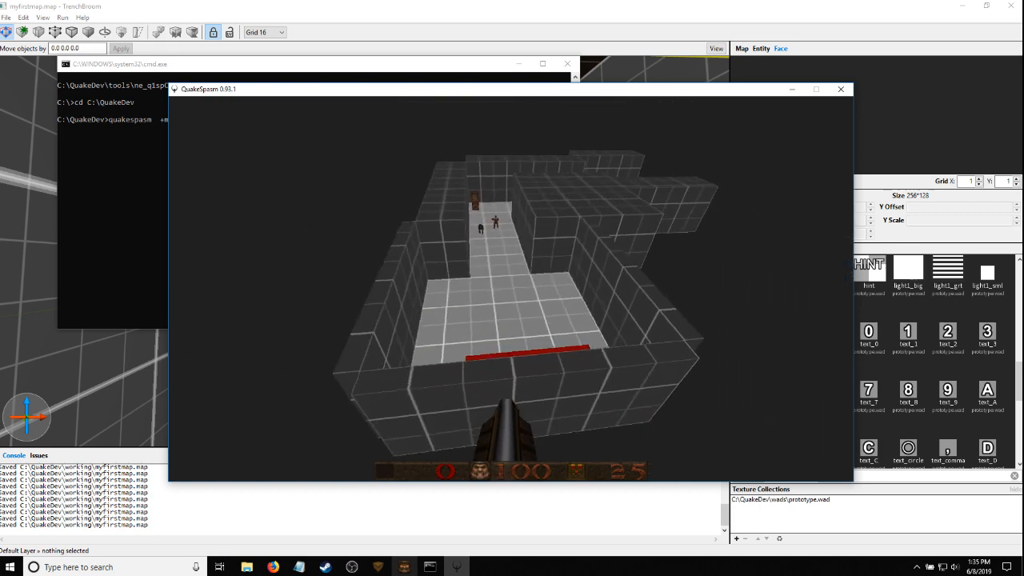
pyautogui.press('a')
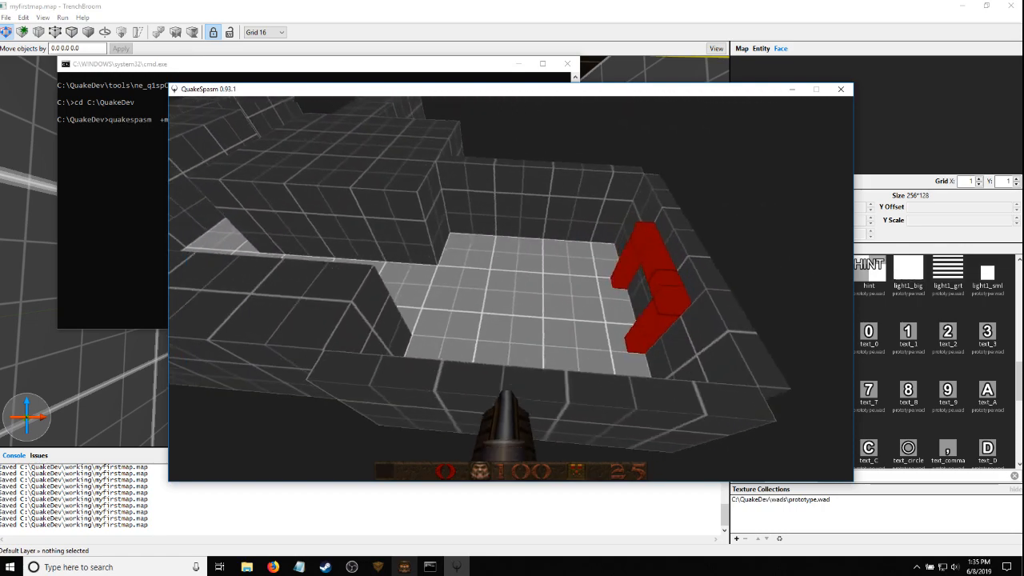
pyautogui.press('a')
pyautogui.press('Escape')
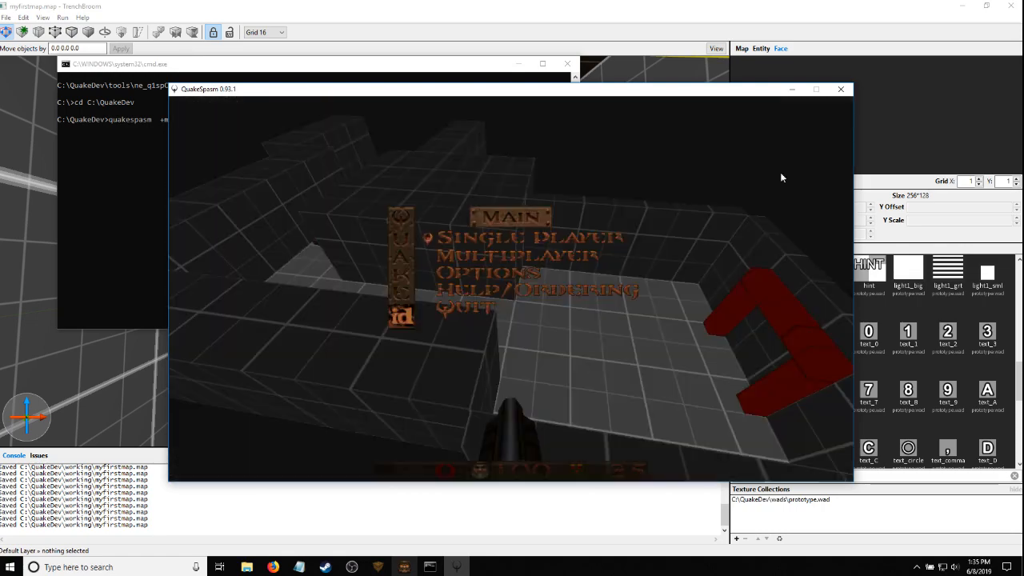
pyautogui.click(841, 89)
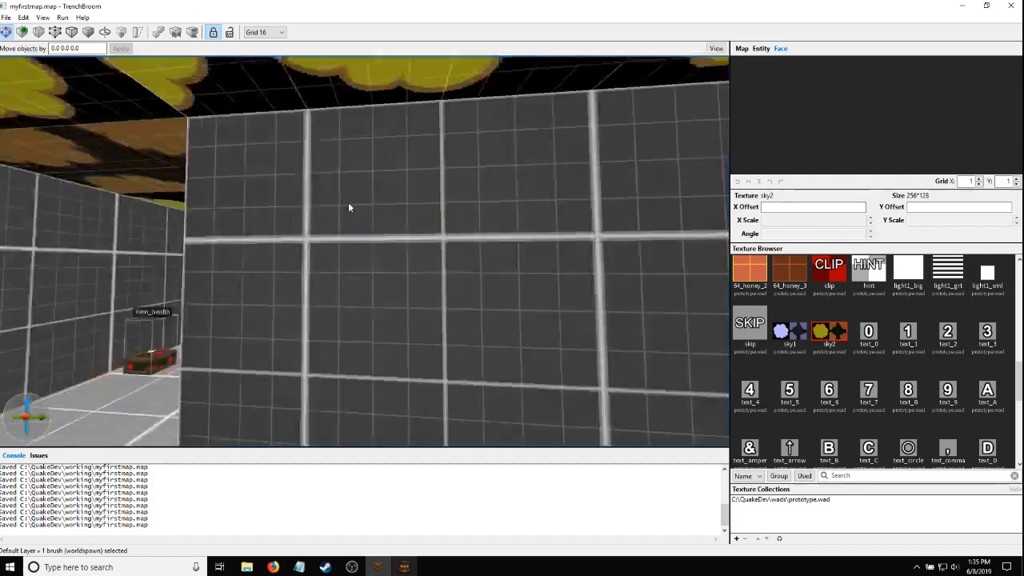
# Close the start room's open end behind the player start with a copy of the adjacent wall brush
pyautogui.press('w')
pyautogui.moveTo(348, 206)
pyautogui.mouseDown(button='right')
pyautogui.moveTo(453, 239)
pyautogui.moveTo(542, 250)
pyautogui.moveTo(477, 265)
pyautogui.mouseUp(button='right')
pyautogui.click(454, 238)
pyautogui.press('s')
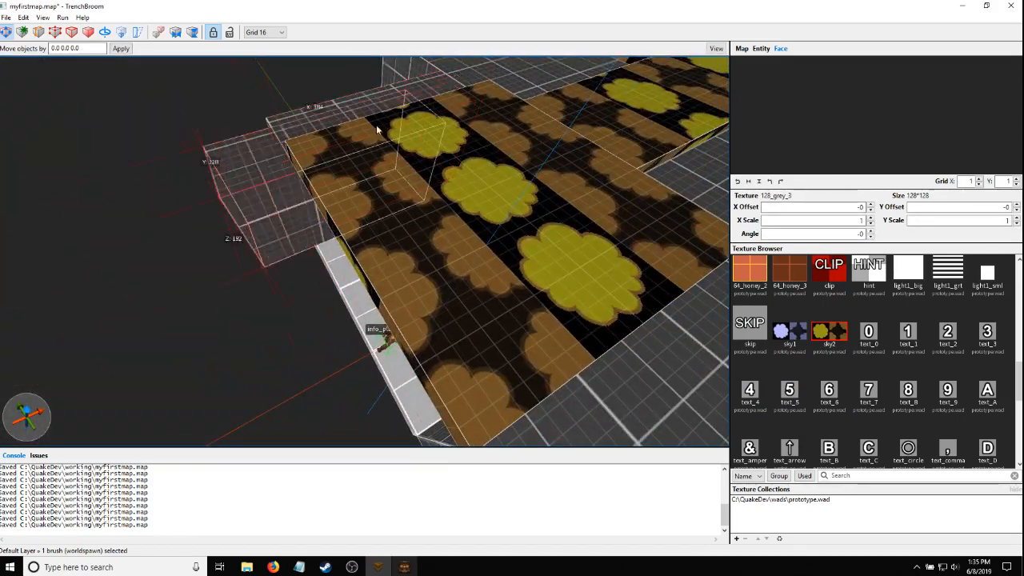
pyautogui.moveTo(376, 125); pyautogui.dragTo(292, 208)
pyautogui.moveTo(292, 208); pyautogui.dragTo(339, 226, button='right')
pyautogui.moveTo(338, 227)
pyautogui.mouseDown()
pyautogui.moveTo(517, 184)
pyautogui.moveTo(425, 195)
pyautogui.moveTo(451, 194)
pyautogui.mouseUp()
pyautogui.press('s')
pyautogui.moveTo(450, 194)
pyautogui.mouseDown(button='right')
pyautogui.moveTo(422, 163)
pyautogui.moveTo(341, 184)
pyautogui.moveTo(231, 172)
pyautogui.mouseUp(button='right')
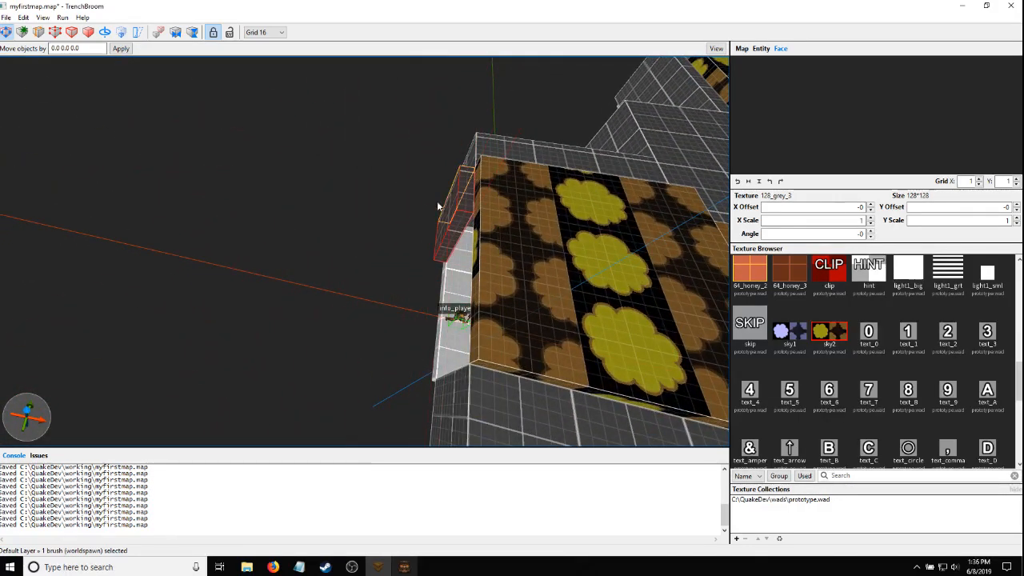
pyautogui.press('Escape')
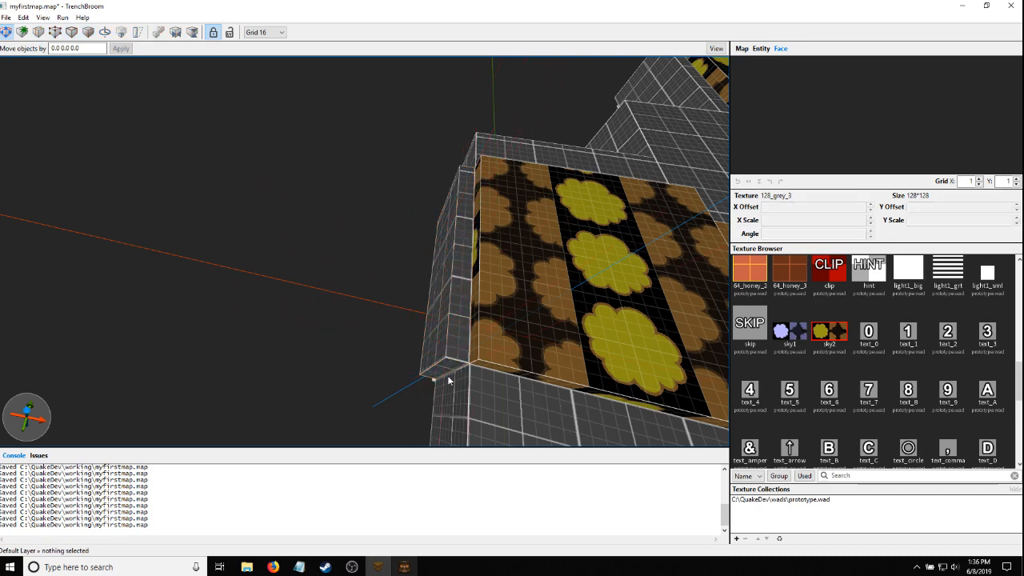
# Save the map and compile it with QBSP, LIGHT and VIS in Compiling Gui
pyautogui.hotkey('ctrl', 's')
pyautogui.click(398, 568)
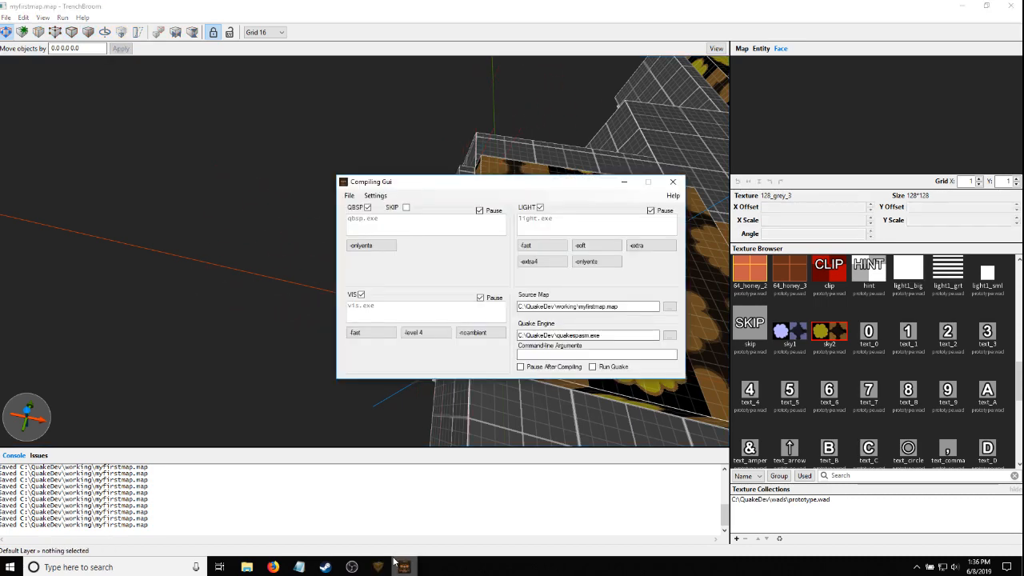
pyautogui.hotkey('ctrl', 'c')
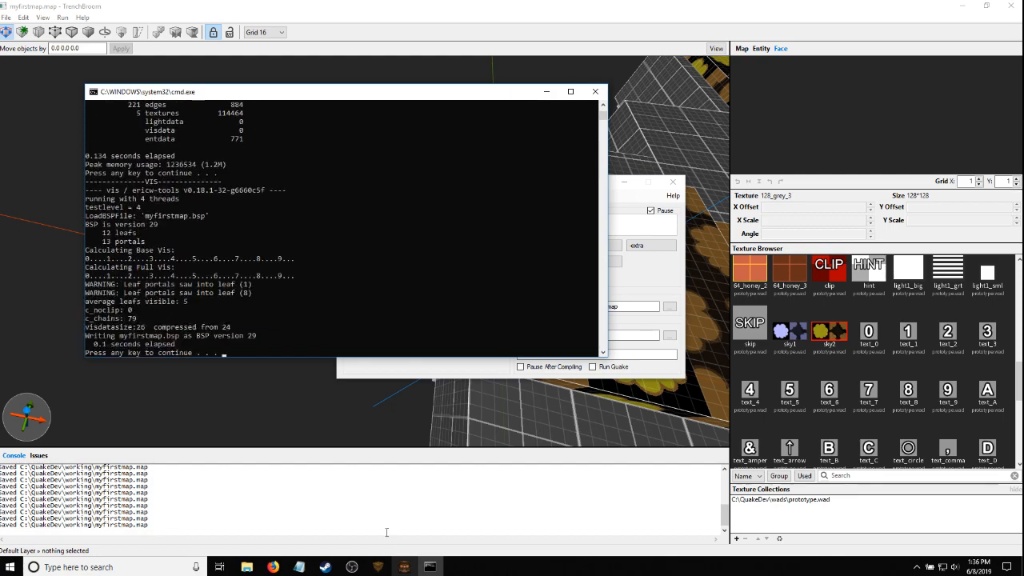
pyautogui.press('Return')
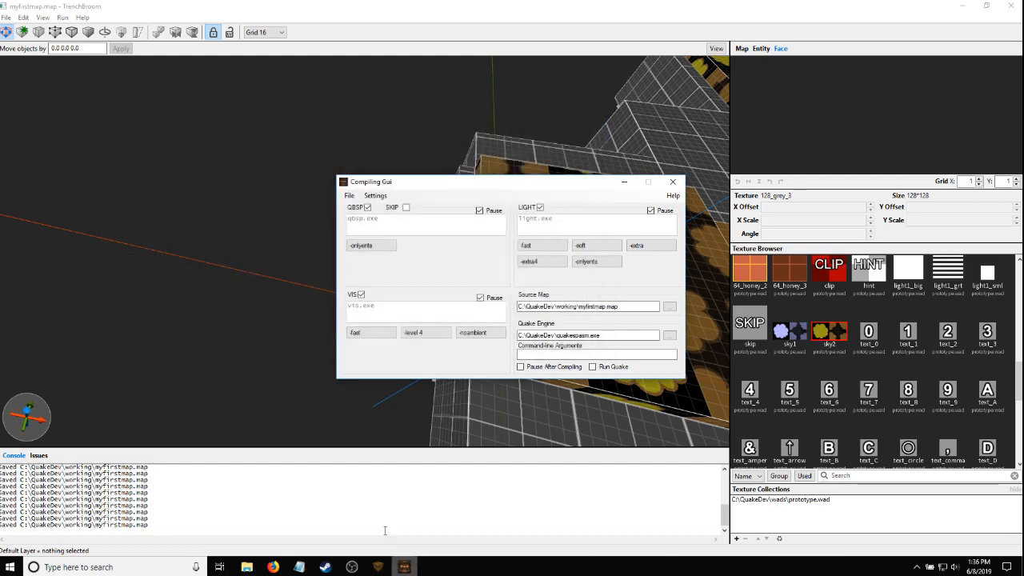
# Run the freshly compiled map in QuakeSpasm with r_fullbright 1 and noclip entered in the console
pyautogui.hotkey('ctrl', 'r')
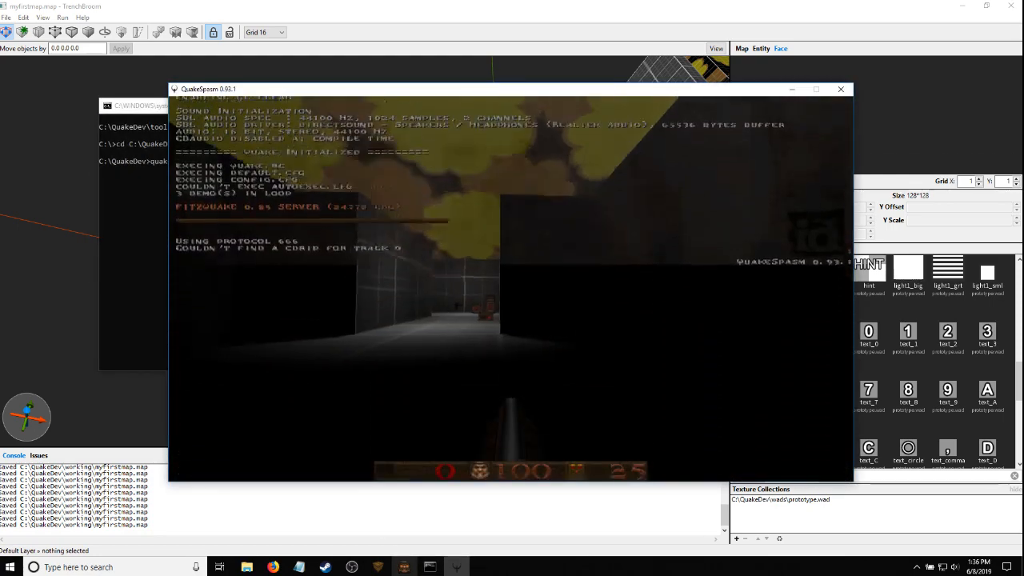
pyautogui.press('`')
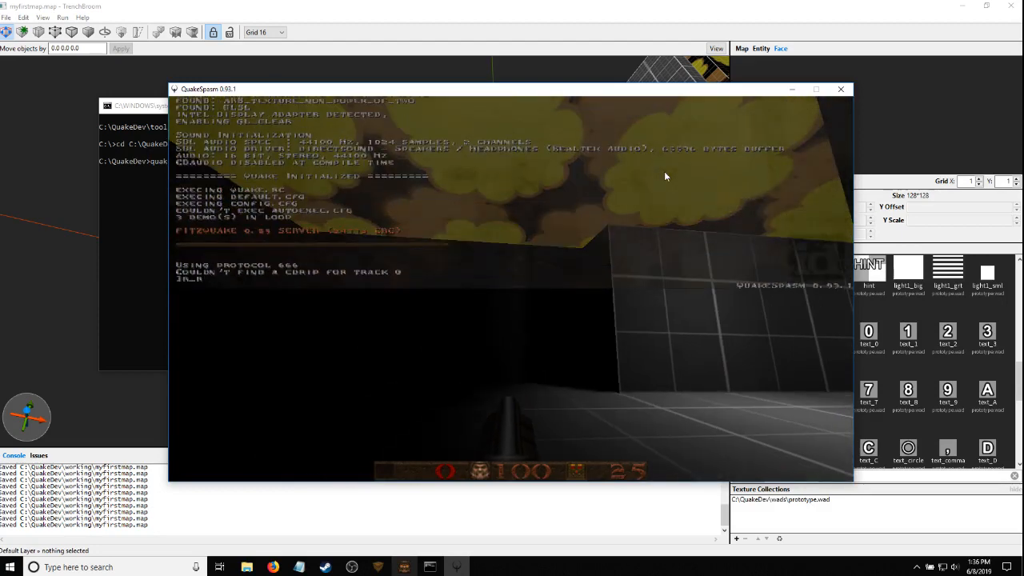
pyautogui.write('r_fullbright 1')
pyautogui.press('Return')
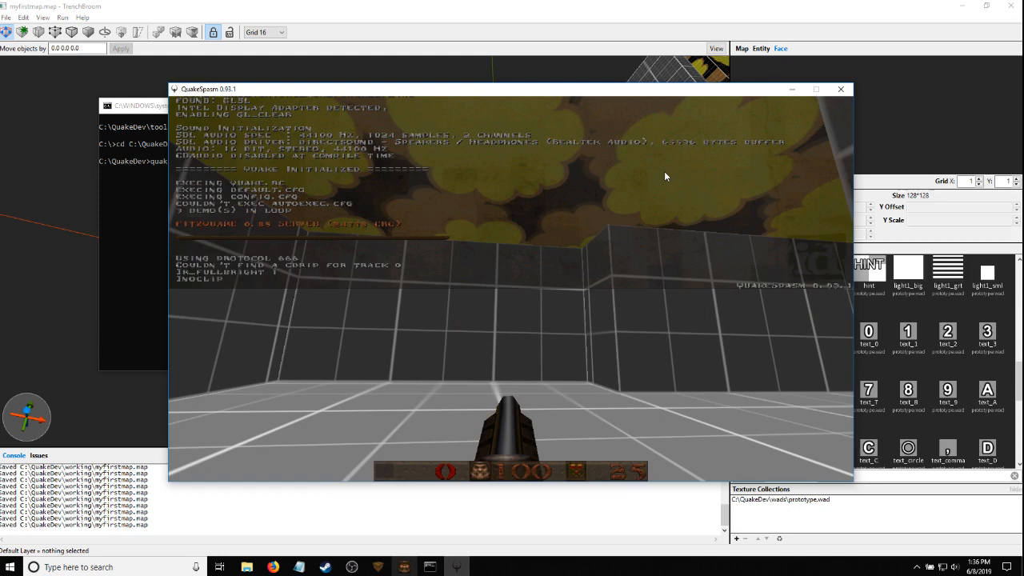
pyautogui.press('`')
# Fly out of the start room and examine the rooms and corridor from beyond the outer walls
pyautogui.press('s')
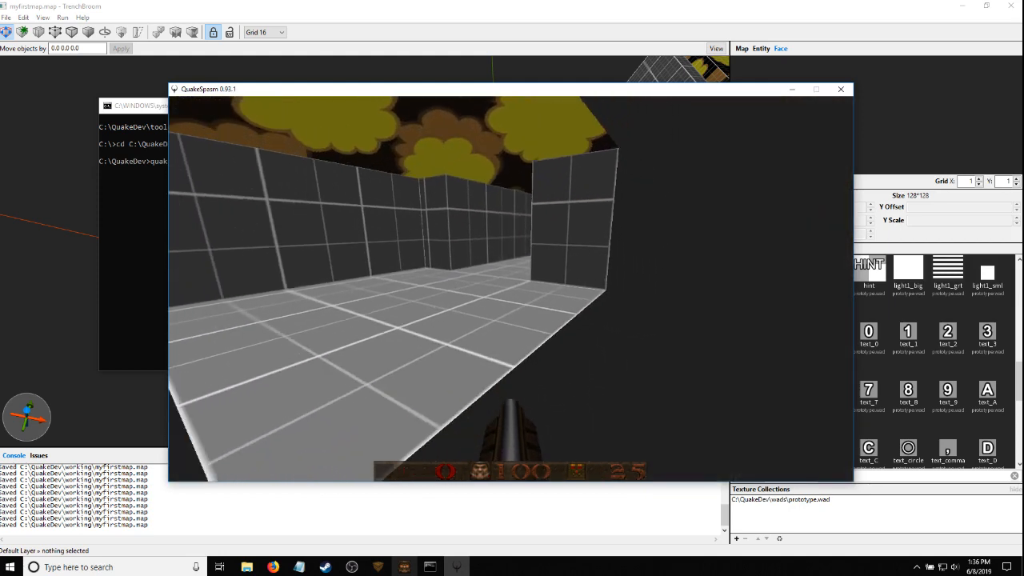
pyautogui.press('a')
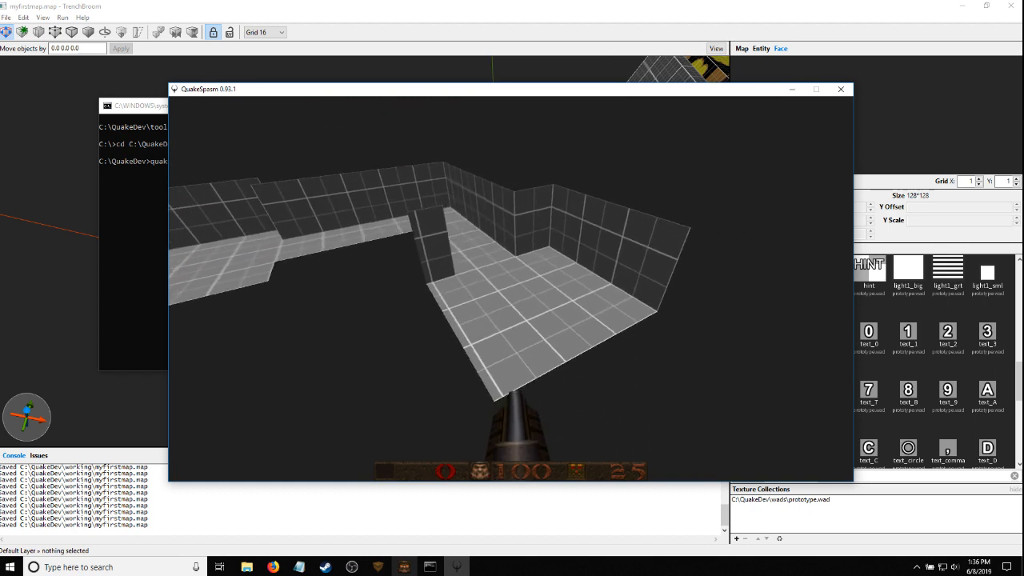
pyautogui.press('d')
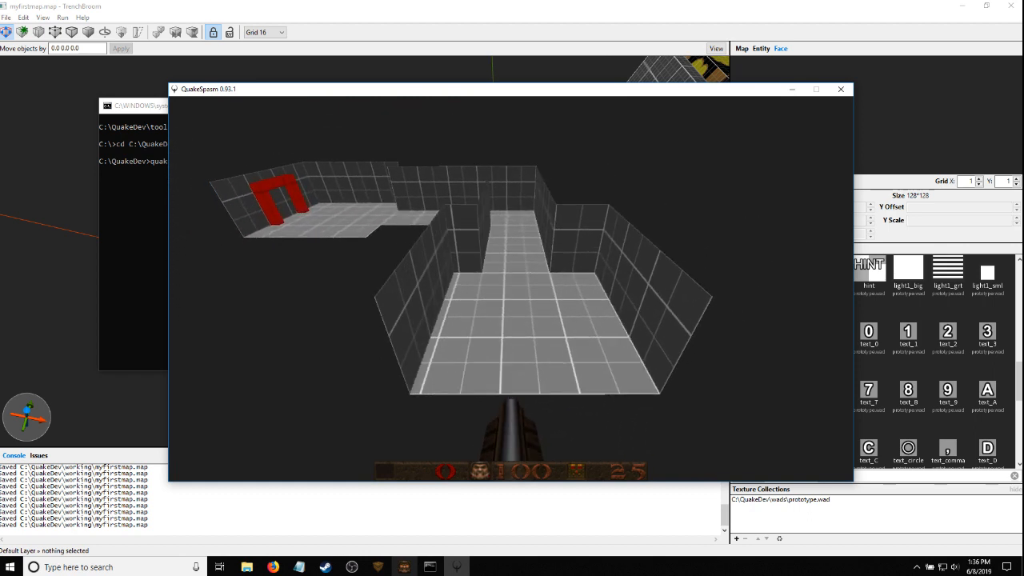
pyautogui.press('w')
# Switch to TrenchBroom and try thickening the start room's end wall brush outward before thinning it back
pyautogui.hotkey('alt', 'Tab')
pyautogui.hotkey('alt', 'Tab')
pyautogui.hotkey('alt', 'Tab')
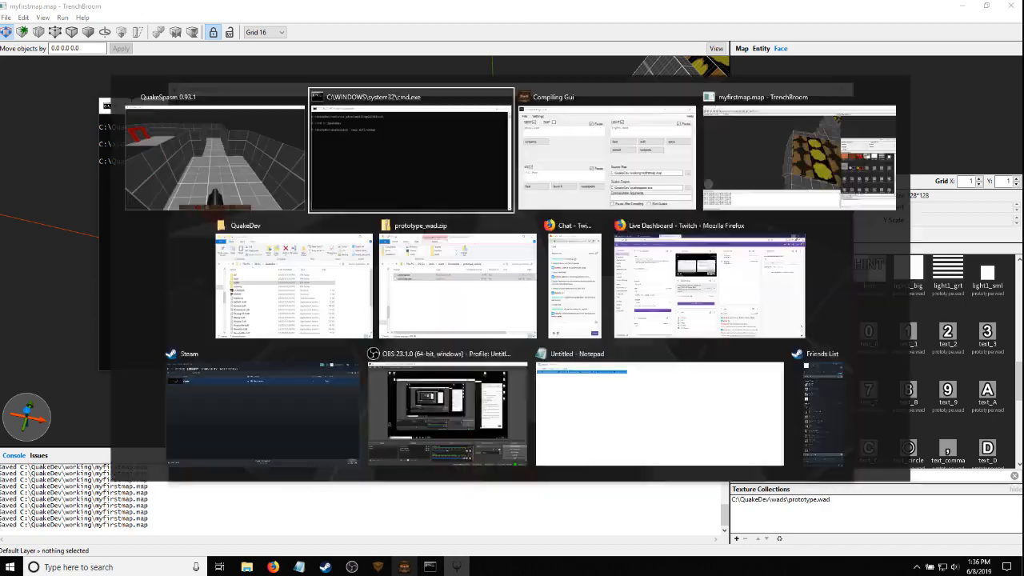
pyautogui.keyDown('alt'); pyautogui.moveTo(531, 184); pyautogui.dragTo(463, 309, button='right'); pyautogui.keyUp('alt')
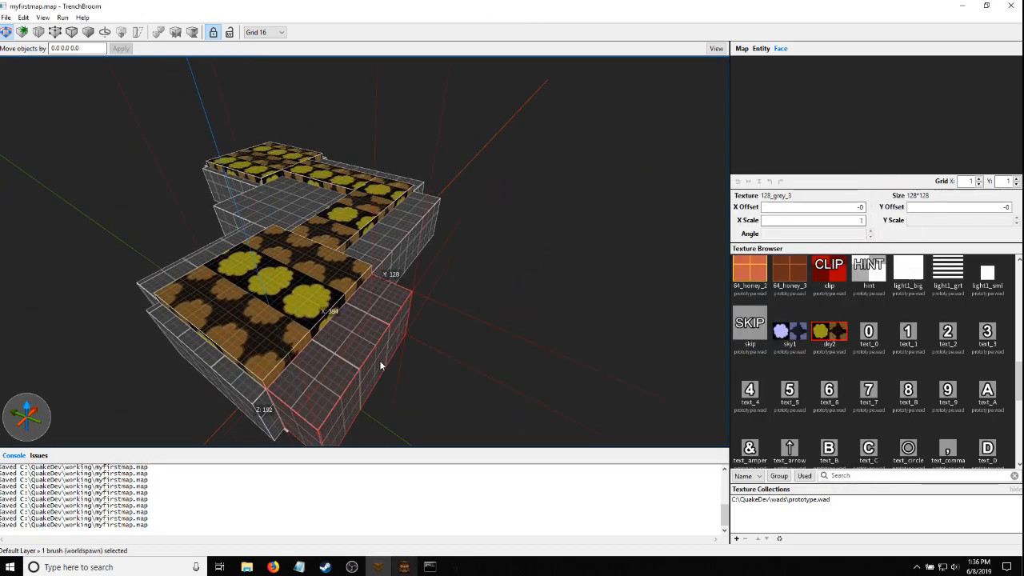
pyautogui.moveTo(380, 365)
pyautogui.keyDown('alt'); pyautogui.mouseDown(button='right')
pyautogui.moveTo(396, 382)
pyautogui.moveTo(428, 379)
pyautogui.mouseUp(button='right'); pyautogui.keyUp('alt')
pyautogui.keyDown('shift'); pyautogui.moveTo(494, 317); pyautogui.dragTo(1020, 340); pyautogui.keyUp('shift')
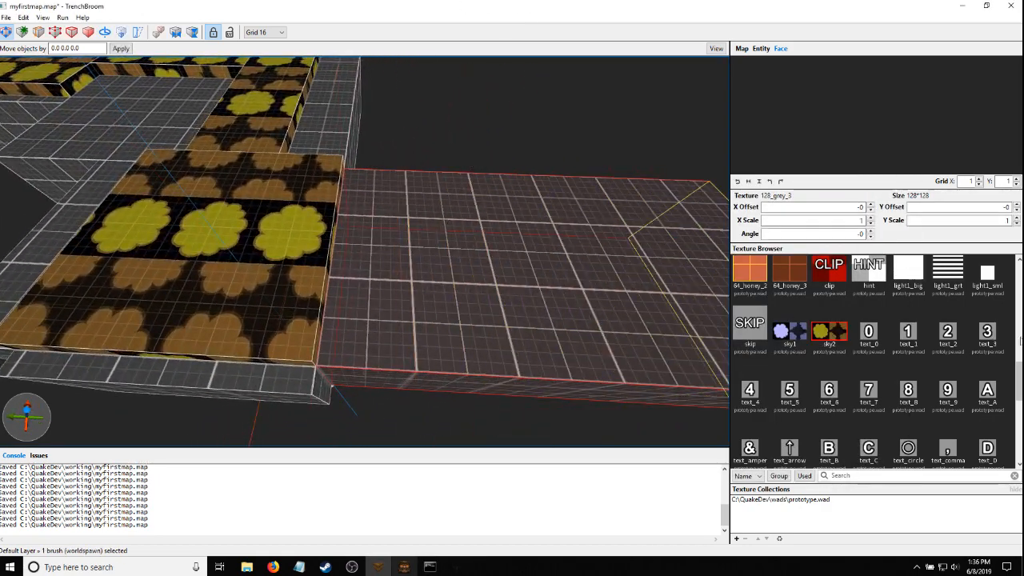
pyautogui.moveTo(479, 295); pyautogui.dragTo(493, 290, button='right')
pyautogui.press('s')
pyautogui.keyDown('shift'); pyautogui.moveTo(669, 182); pyautogui.dragTo(403, 262); pyautogui.keyUp('shift')
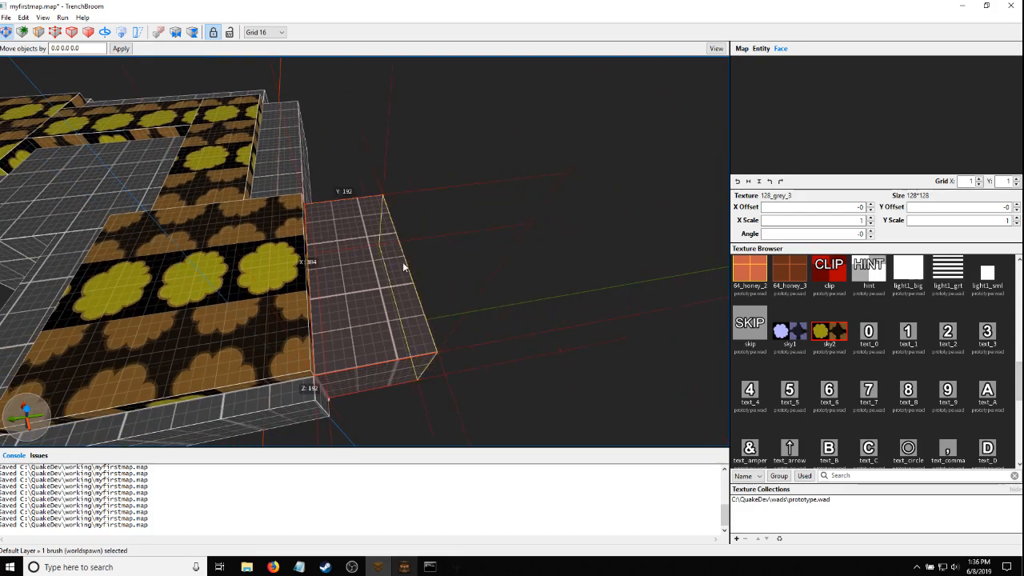
pyautogui.keyDown('alt'); pyautogui.moveTo(382, 280); pyautogui.dragTo(332, 276, button='right'); pyautogui.keyUp('alt')
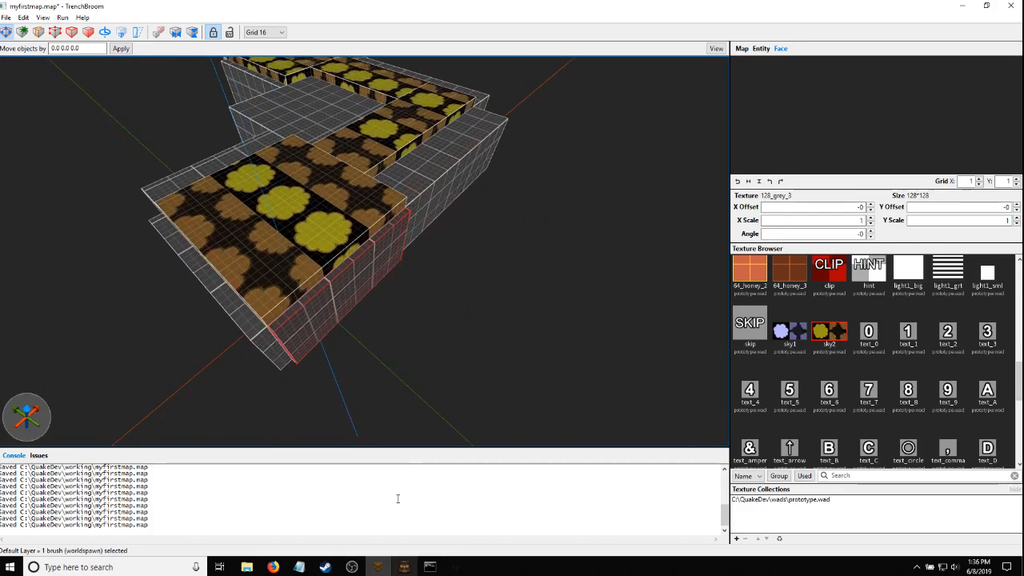
# Return to QuakeSpasm and compare how the start room's walls and sky ceiling render from inside and outside the map
pyautogui.click(456, 573)
pyautogui.press('Escape')
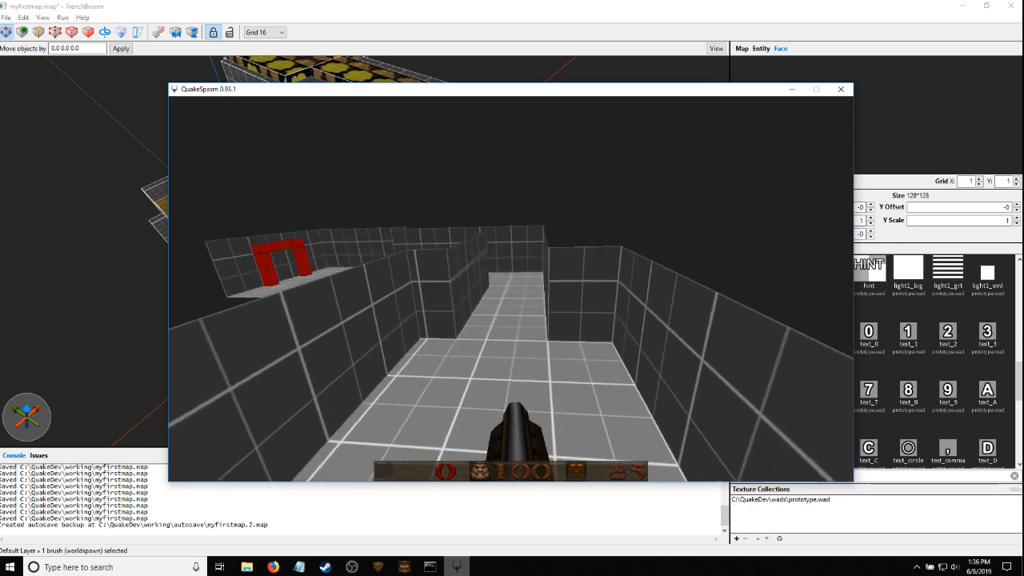
pyautogui.press('d')
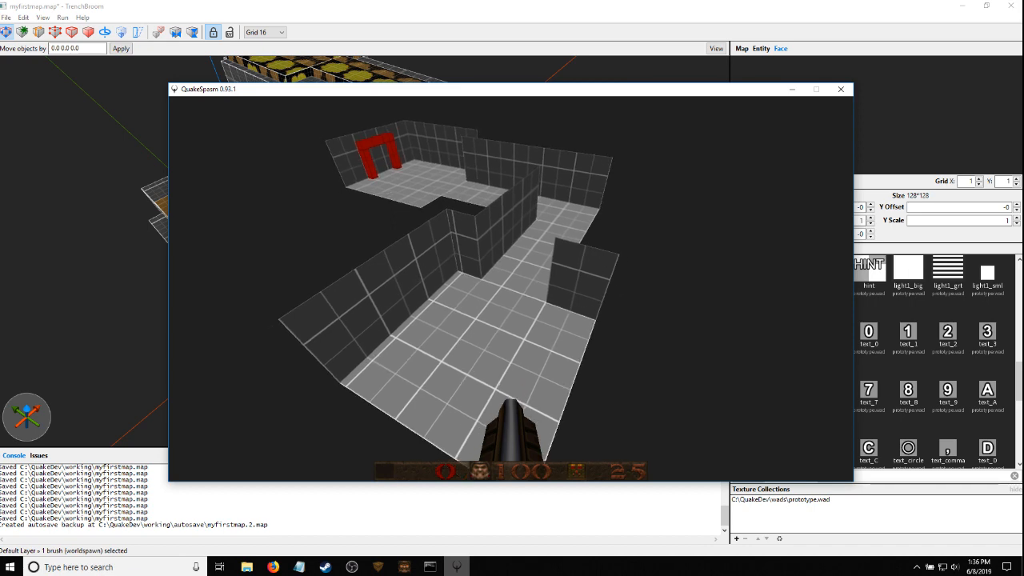
pyautogui.press('a')
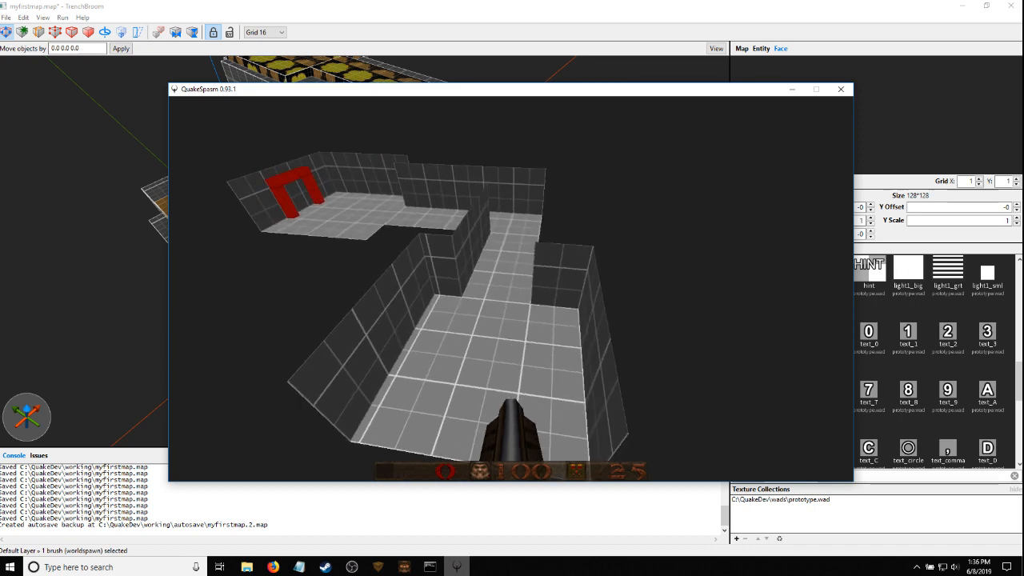
pyautogui.press('w')
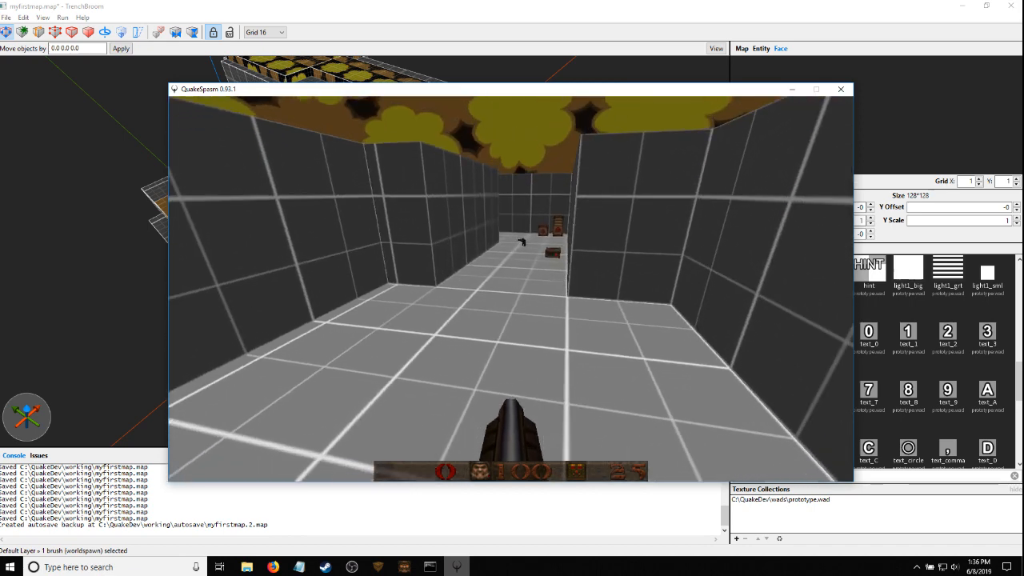
pyautogui.press('s')
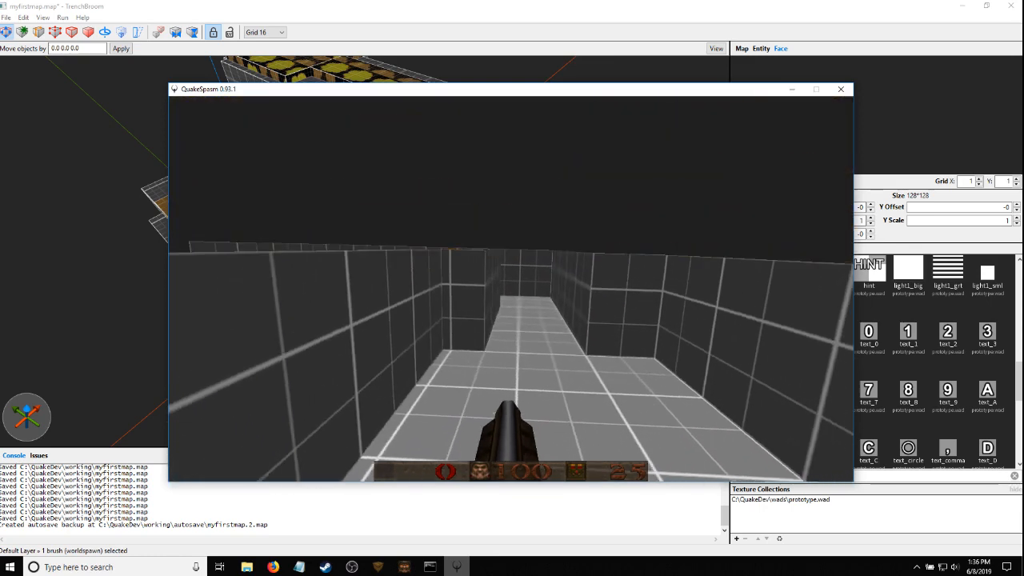
pyautogui.press('s')
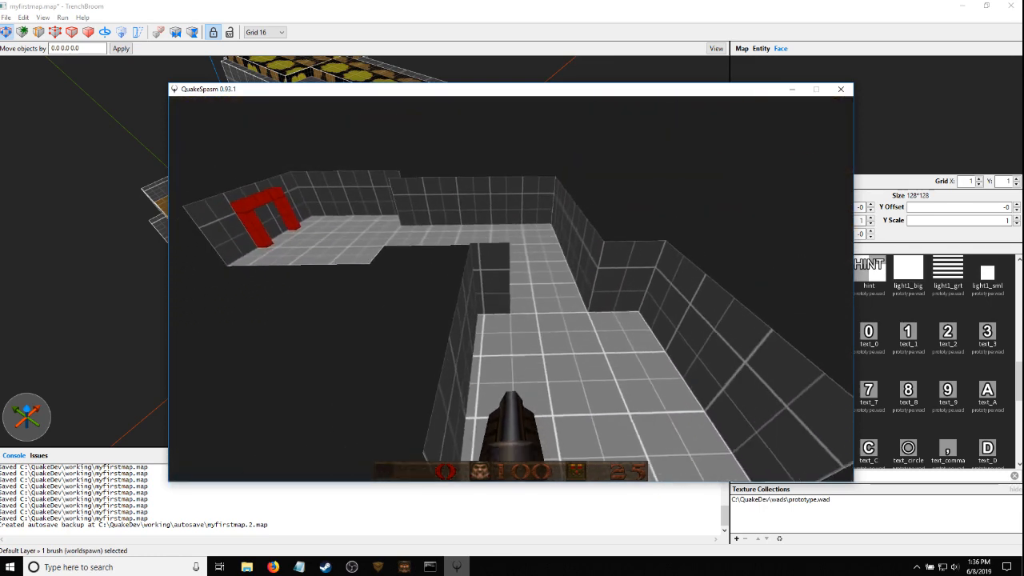
pyautogui.press('Escape')
pyautogui.press('Escape')
pyautogui.press('Escape')
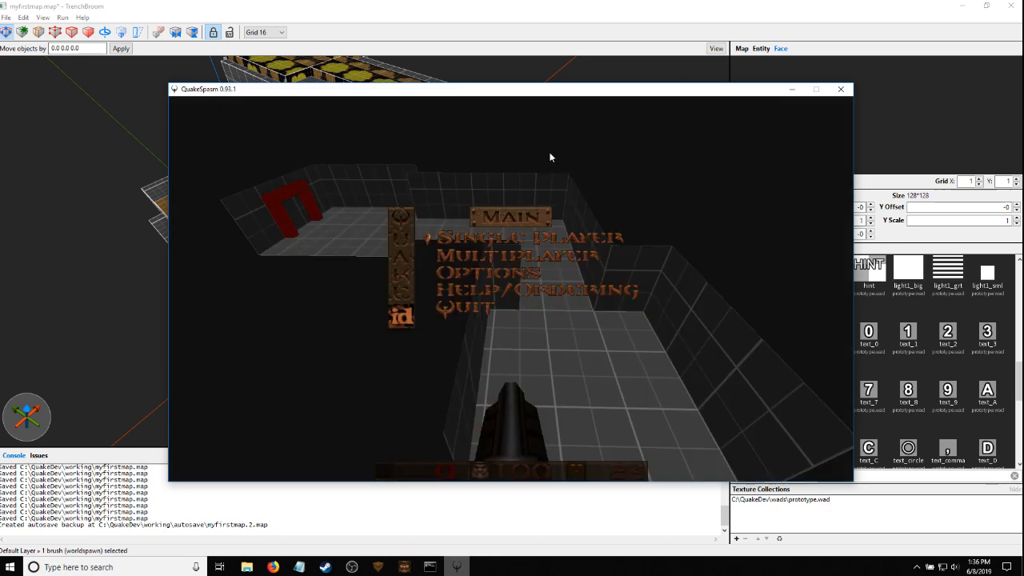
# Switch to TrenchBroom, copy the start room's sky2 ceiling brush below the map and lengthen the copy to 1568 units along X
pyautogui.click(126, 240)
pyautogui.moveTo(299, 298)
pyautogui.mouseDown(button='right')
pyautogui.moveTo(303, 270)
pyautogui.moveTo(340, 342)
pyautogui.moveTo(327, 307)
pyautogui.mouseUp(button='right')
pyautogui.click(303, 264)
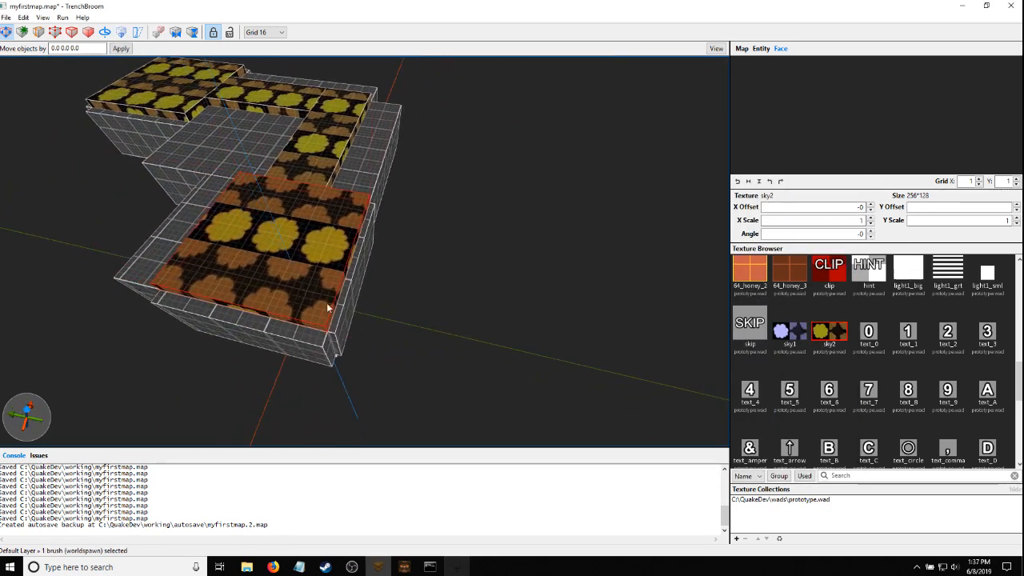
pyautogui.moveTo(281, 258); pyautogui.dragTo(207, 246, button='right')
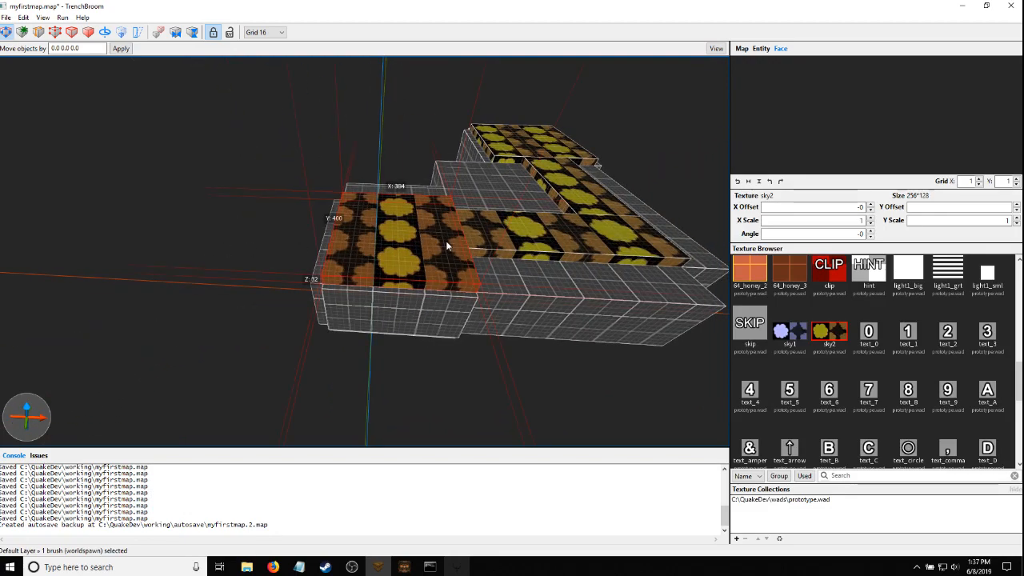
pyautogui.moveTo(446, 242)
pyautogui.mouseDown(button='right')
pyautogui.moveTo(457, 243)
pyautogui.moveTo(427, 266)
pyautogui.moveTo(390, 272)
pyautogui.moveTo(381, 293)
pyautogui.moveTo(381, 271)
pyautogui.mouseUp(button='right')
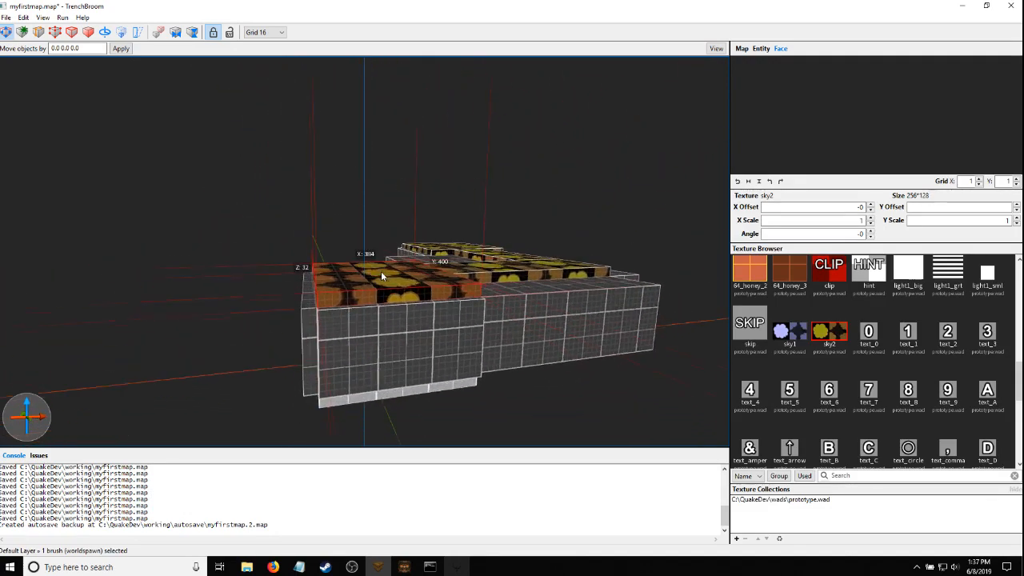
pyautogui.keyDown('ctrl'); pyautogui.keyDown('alt'); pyautogui.moveTo(387, 300); pyautogui.dragTo(406, 406); pyautogui.keyUp('alt'); pyautogui.keyUp('ctrl')
pyautogui.moveTo(405, 406); pyautogui.dragTo(437, 317, button='right')
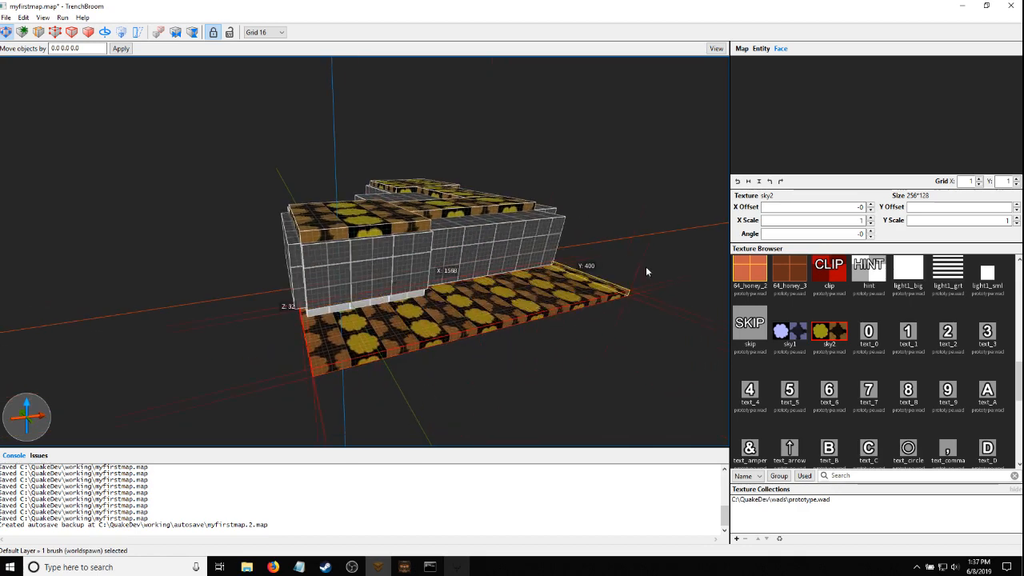
# Enlarge the copied sky brush into a floor 2208 units long in X, extending beyond all the rooms
pyautogui.moveTo(537, 383)
pyautogui.mouseDown(button='right')
pyautogui.moveTo(360, 344)
pyautogui.moveTo(180, 323)
pyautogui.moveTo(253, 335)
pyautogui.moveTo(246, 320)
pyautogui.mouseUp(button='right')
pyautogui.keyDown('shift'); pyautogui.moveTo(246, 320); pyautogui.dragTo(3, 271); pyautogui.keyUp('shift')
pyautogui.moveTo(200, 239)
pyautogui.mouseDown(button='right')
pyautogui.moveTo(387, 235)
pyautogui.moveTo(381, 241)
pyautogui.moveTo(461, 293)
pyautogui.moveTo(172, 291)
pyautogui.moveTo(601, 230)
pyautogui.moveTo(439, 227)
pyautogui.moveTo(422, 256)
pyautogui.moveTo(415, 239)
pyautogui.mouseUp(button='right')
pyautogui.press('a')
pyautogui.press('s')
pyautogui.press('d')
pyautogui.press('w')
pyautogui.press('w')
pyautogui.press('s')
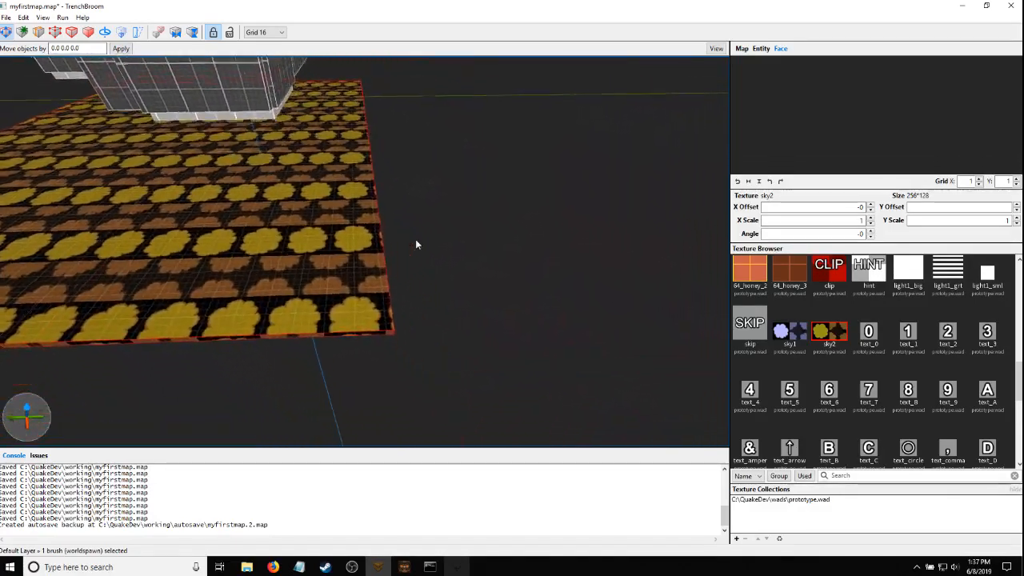
# Duplicate the sky floor alongside itself and narrow the copy to a strip 32 units wide in Y along the floor's edge
pyautogui.keyDown('ctrl'); pyautogui.moveTo(21, 262); pyautogui.dragTo(522, 260); pyautogui.keyUp('ctrl')
pyautogui.moveTo(522, 261); pyautogui.dragTo(628, 192, button='right')
pyautogui.press('a')
pyautogui.keyDown('shift'); pyautogui.moveTo(645, 167); pyautogui.dragTo(614, 171); pyautogui.keyUp('shift')
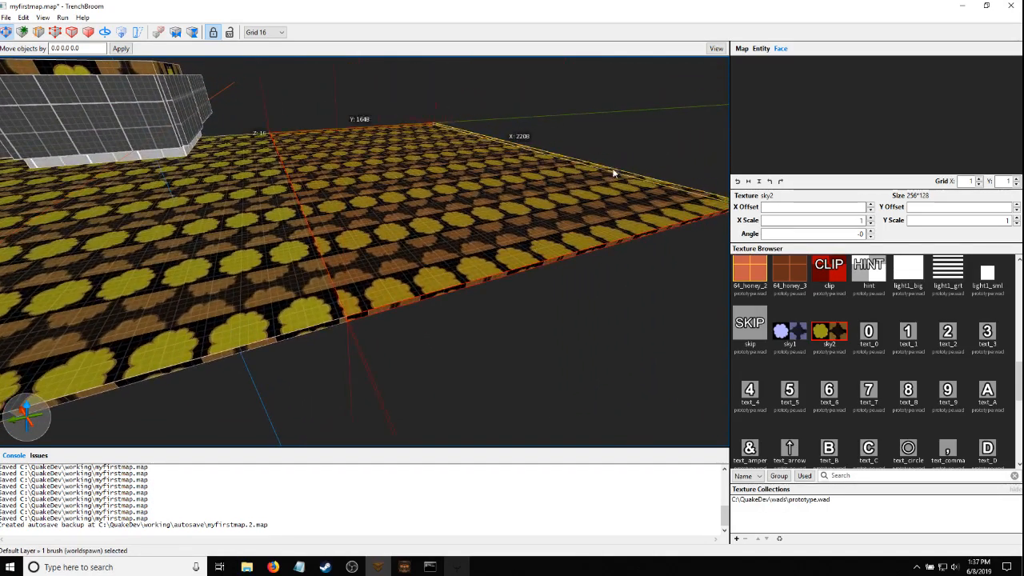
pyautogui.keyDown('alt'); pyautogui.moveTo(337, 273); pyautogui.dragTo(339, 282, button='right'); pyautogui.keyUp('alt')
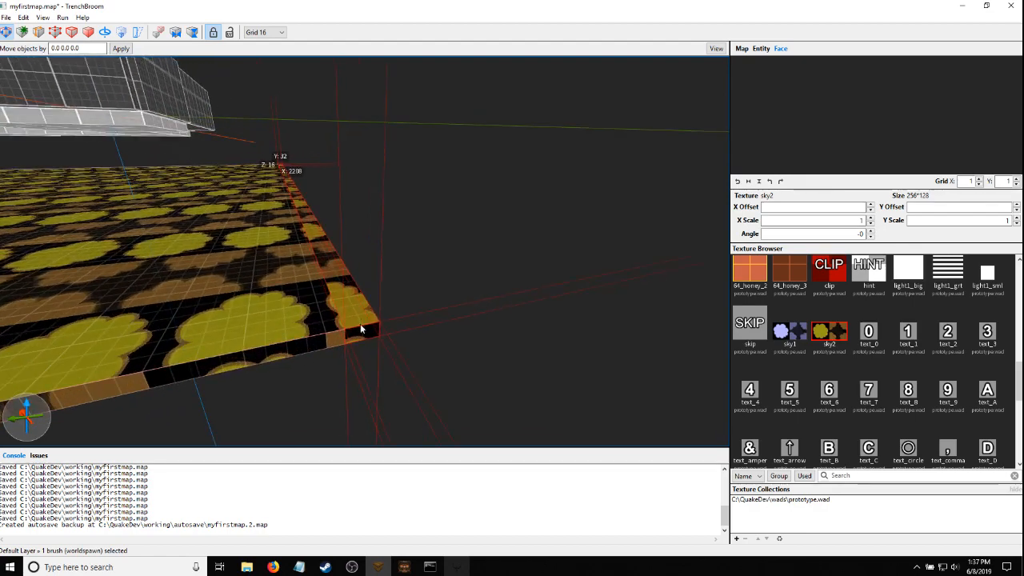
pyautogui.keyDown('alt'); pyautogui.moveTo(360, 324); pyautogui.dragTo(360, 310); pyautogui.keyUp('alt')
pyautogui.keyDown('alt'); pyautogui.moveTo(360, 310); pyautogui.dragTo(366, 326, button='right'); pyautogui.keyUp('alt')
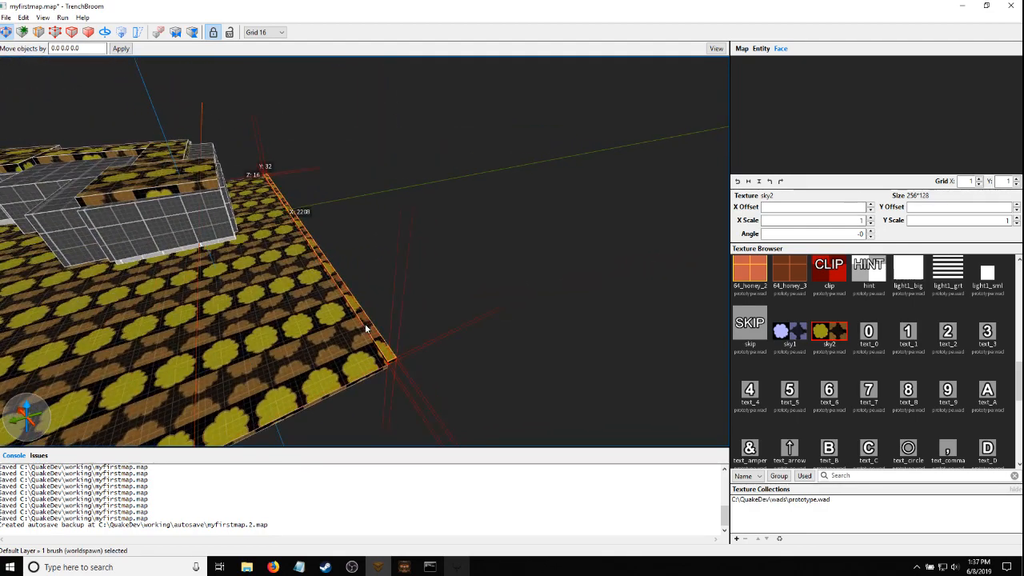
# Raise the sky strip into a wall taller than the rooms and place a copy along the floor's opposite edge
pyautogui.moveTo(365, 326)
pyautogui.keyDown('shift'); pyautogui.mouseDown()
pyautogui.moveTo(352, 218)
pyautogui.moveTo(357, 127)
pyautogui.mouseUp(); pyautogui.keyUp('shift')
pyautogui.moveTo(357, 127)
pyautogui.keyDown('alt'); pyautogui.mouseDown(button='right')
pyautogui.moveTo(332, 165)
pyautogui.moveTo(486, 199)
pyautogui.moveTo(91, 229)
pyautogui.moveTo(8, 257)
pyautogui.moveTo(37, 248)
pyautogui.moveTo(75, 264)
pyautogui.mouseUp(button='right'); pyautogui.keyUp('alt')
pyautogui.moveTo(101, 264)
pyautogui.keyDown('shift'); pyautogui.mouseDown()
pyautogui.moveTo(64, 280)
pyautogui.moveTo(56, 303)
pyautogui.moveTo(45, 297)
pyautogui.mouseUp(); pyautogui.keyUp('shift')
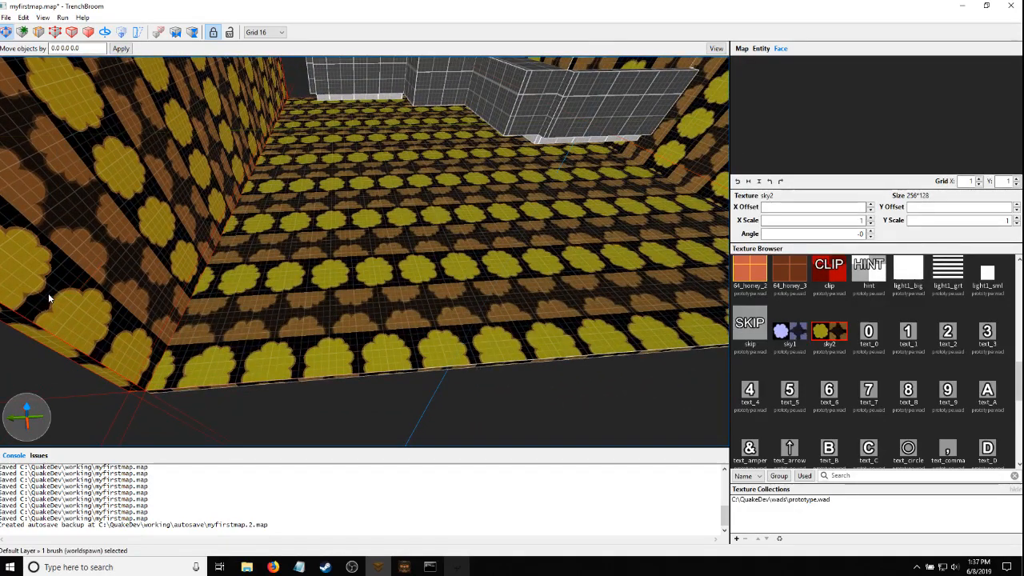
pyautogui.keyDown('alt'); pyautogui.moveTo(46, 297); pyautogui.dragTo(553, 195, button='right'); pyautogui.keyUp('alt')
# Duplicate both sky walls rotated 90 degrees and fit the copies to the floor's two remaining open sides
pyautogui.keyDown('ctrl'); pyautogui.click(518, 204); pyautogui.keyUp('ctrl')
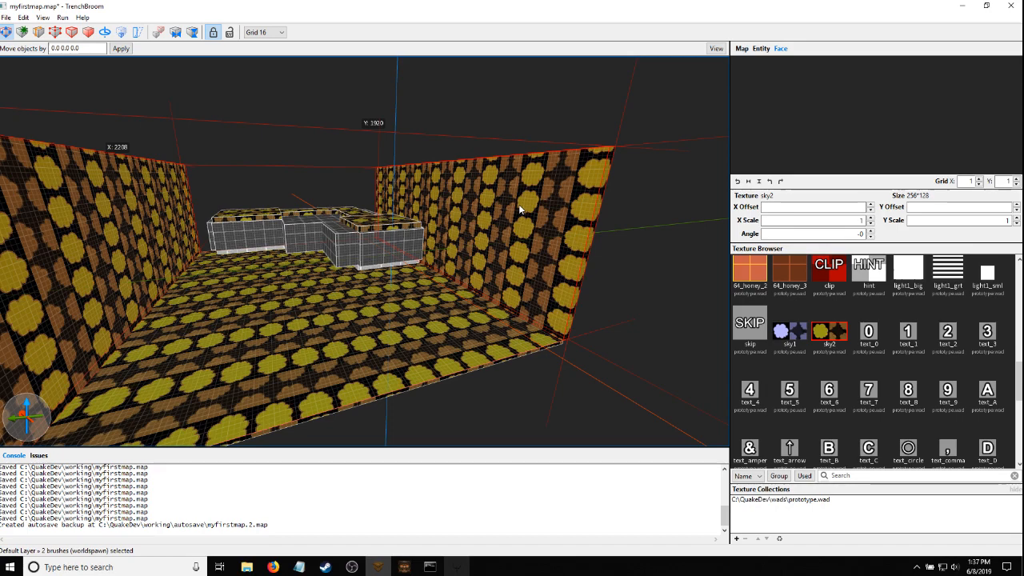
pyautogui.hotkey('alt', 'Left')
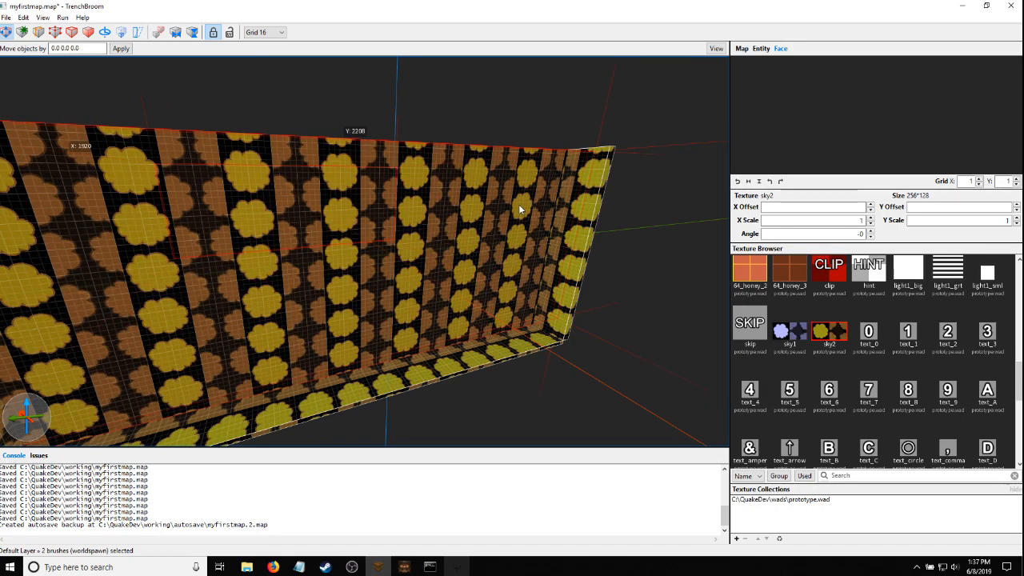
pyautogui.keyDown('alt'); pyautogui.moveTo(519, 209); pyautogui.dragTo(469, 285, button='right'); pyautogui.keyUp('alt')
pyautogui.press('w')
pyautogui.keyDown('shift'); pyautogui.moveTo(397, 140); pyautogui.dragTo(413, 172); pyautogui.keyUp('shift')
pyautogui.moveTo(414, 171)
pyautogui.mouseDown(button='right')
pyautogui.moveTo(347, 177)
pyautogui.moveTo(356, 191)
pyautogui.moveTo(417, 192)
pyautogui.moveTo(391, 190)
pyautogui.mouseUp(button='right')
pyautogui.click(356, 193)
pyautogui.click(199, 212)
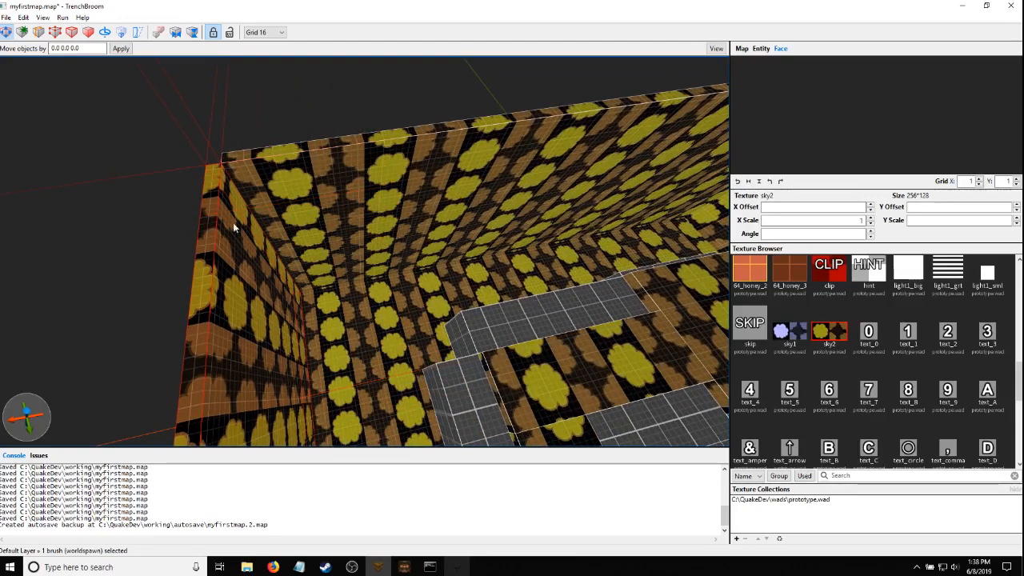
# Close the top of the sky box with a copy of its floor brush and save the map
pyautogui.moveTo(233, 223)
pyautogui.mouseDown(button='right')
pyautogui.moveTo(359, 309)
pyautogui.moveTo(393, 308)
pyautogui.moveTo(399, 289)
pyautogui.moveTo(382, 282)
pyautogui.mouseUp(button='right')
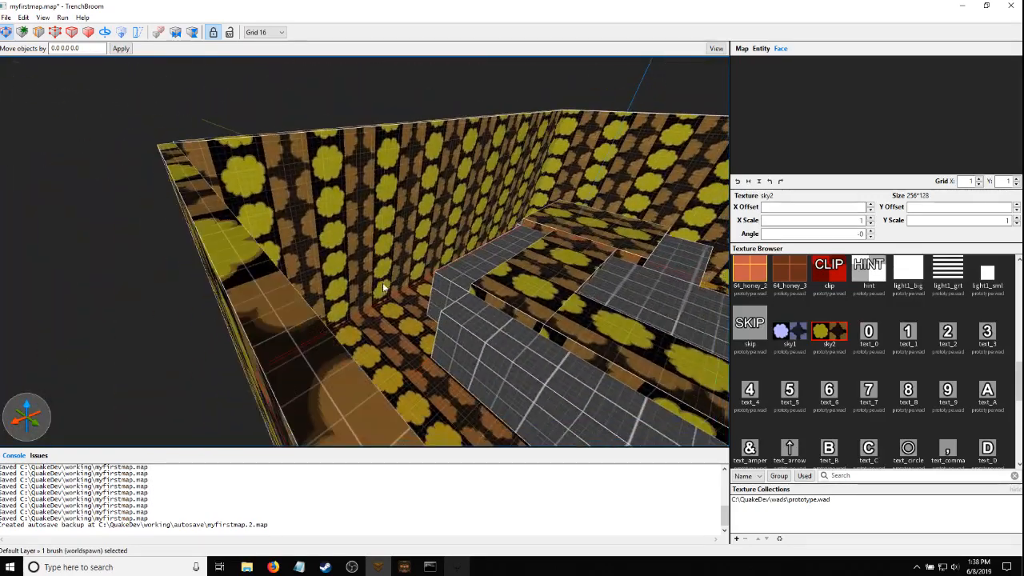
pyautogui.moveTo(381, 339)
pyautogui.mouseDown(button='right')
pyautogui.moveTo(387, 102)
pyautogui.moveTo(387, 138)
pyautogui.moveTo(408, 135)
pyautogui.mouseUp(button='right')
pyautogui.press('Escape')
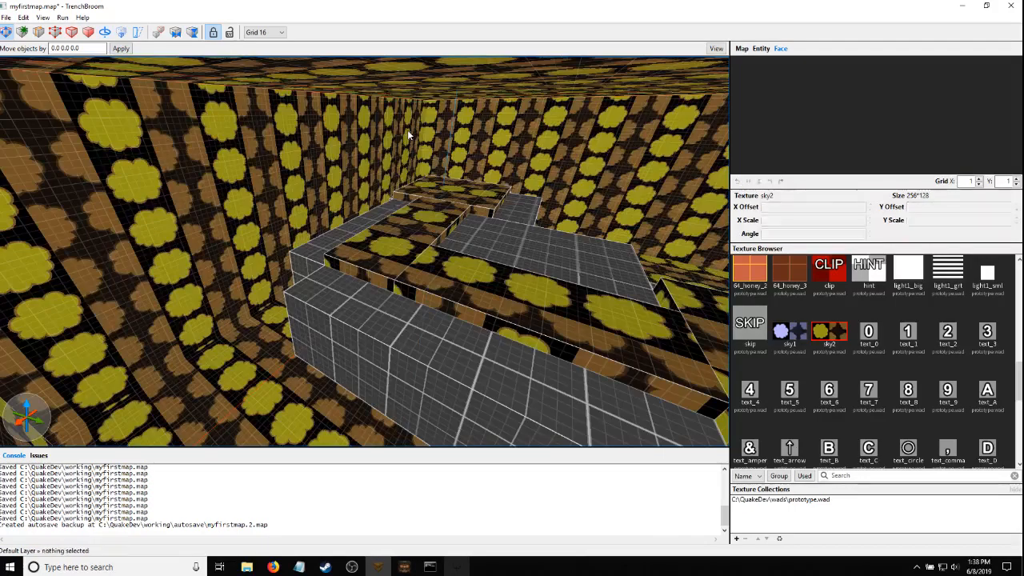
pyautogui.hotkey('ctrl', 's')
# Delete the sky ceiling brushes lying directly over the rooms and corridors, and save the map
pyautogui.moveTo(408, 219)
pyautogui.mouseDown(button='right')
pyautogui.moveTo(448, 267)
pyautogui.moveTo(504, 302)
pyautogui.mouseUp(button='right')
pyautogui.click(232, 337)
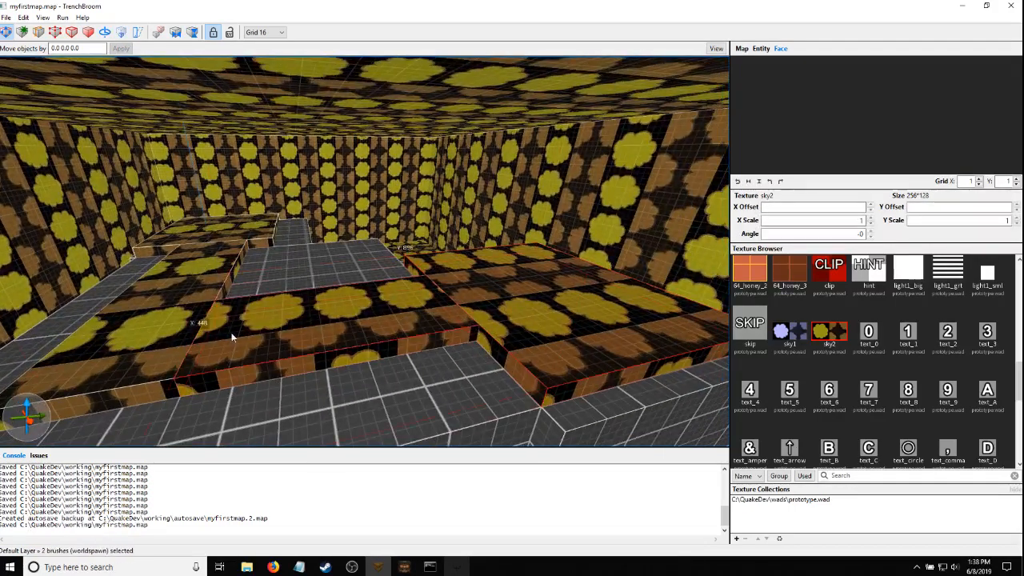
pyautogui.press('Delete')
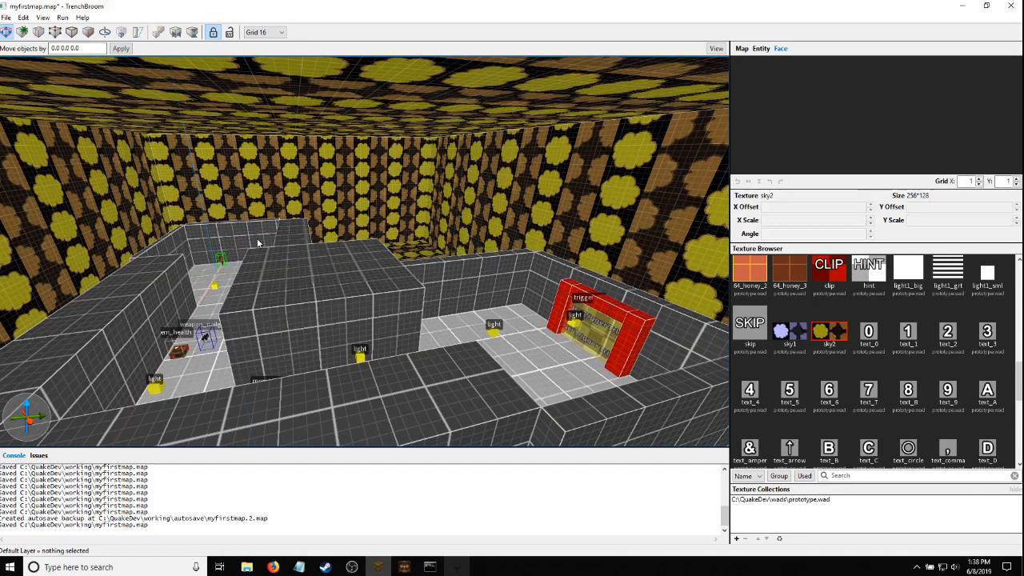
pyautogui.hotkey('ctrl', 's')
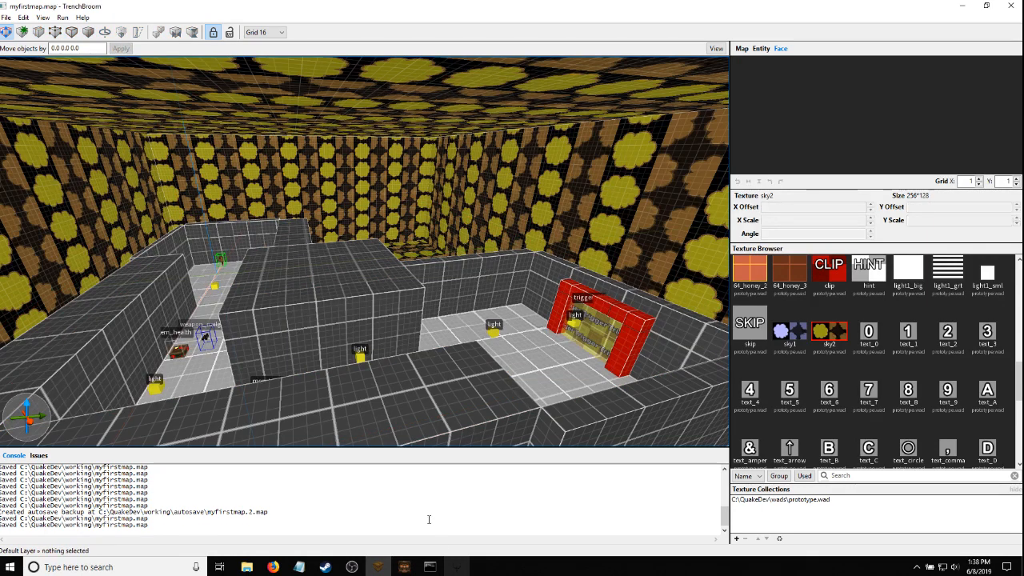
# Compile the sky-boxed map through QBSP, LIGHT and VIS, and launch myfirstmap in QuakeSpasm
pyautogui.click(428, 567)
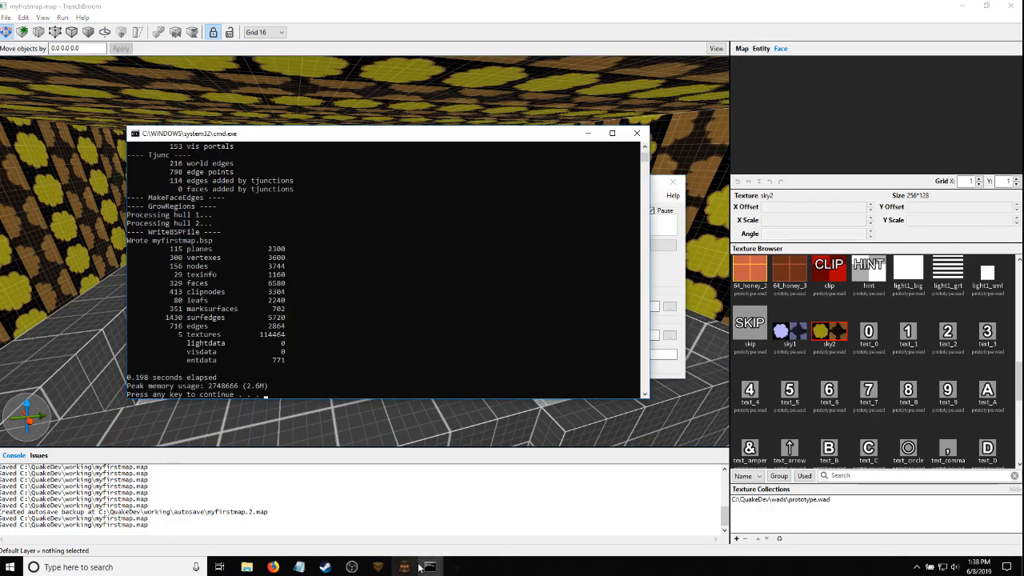
pyautogui.press('space')
pyautogui.press('space')
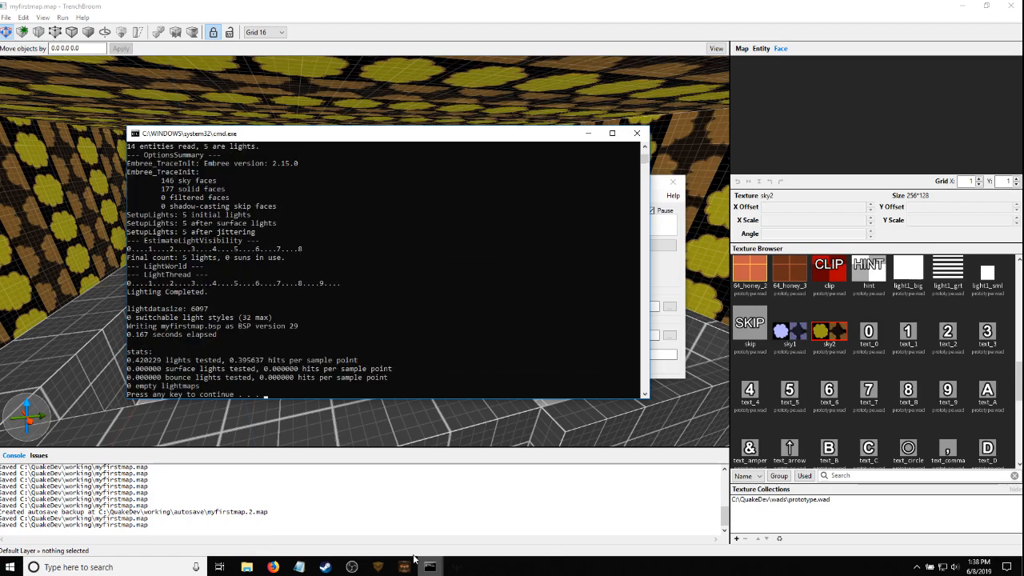
pyautogui.press('space')
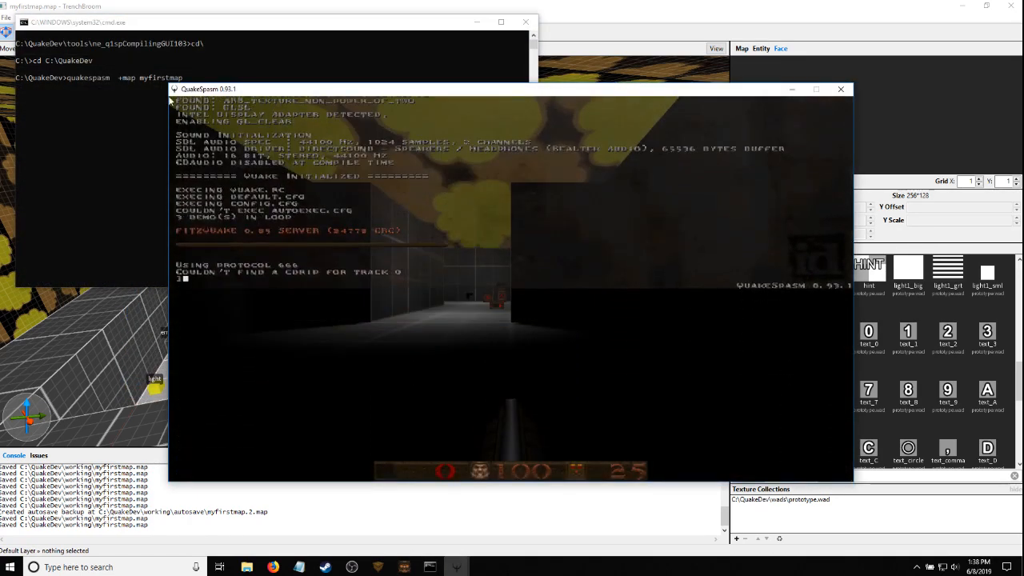
# Turn on noclip, set r_fullbright to 1, and back the player out through the walls of the rooms
pyautogui.write('ip')
pyautogui.press('Return')
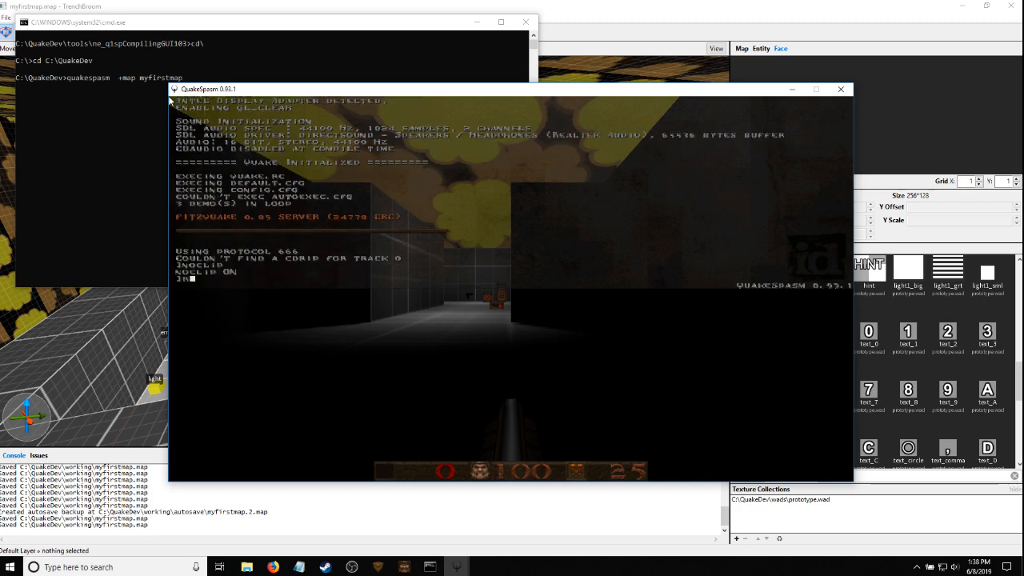
pyautogui.write('r_fullbright 1')
pyautogui.press('Return')
pyautogui.press('`')
pyautogui.press('s')
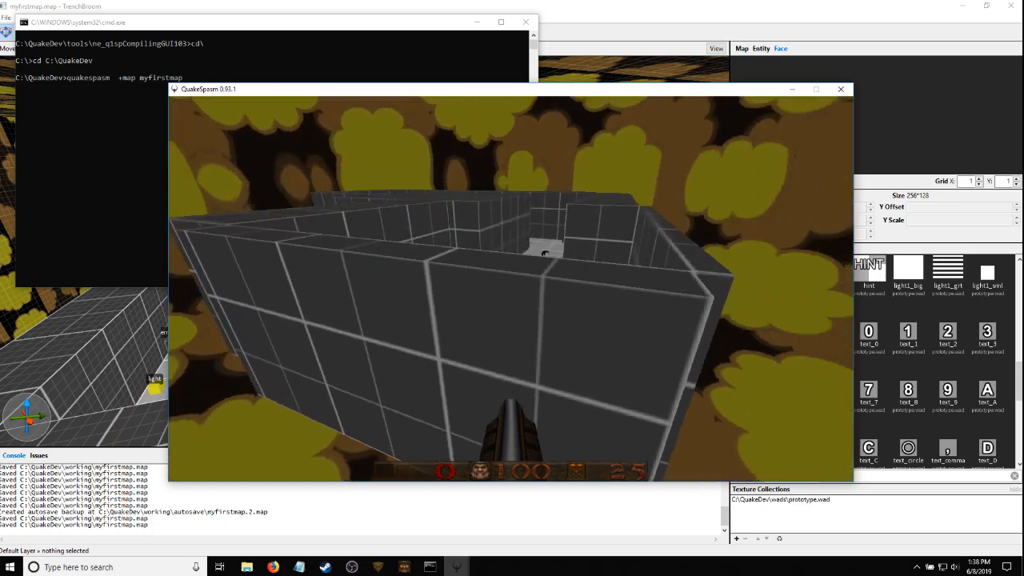
# Switch to TrenchBroom to view the sky box surrounding the rooms, and return to the running QuakeSpasm game
pyautogui.hotkey('alt', 'F4')
pyautogui.click(937, 5)
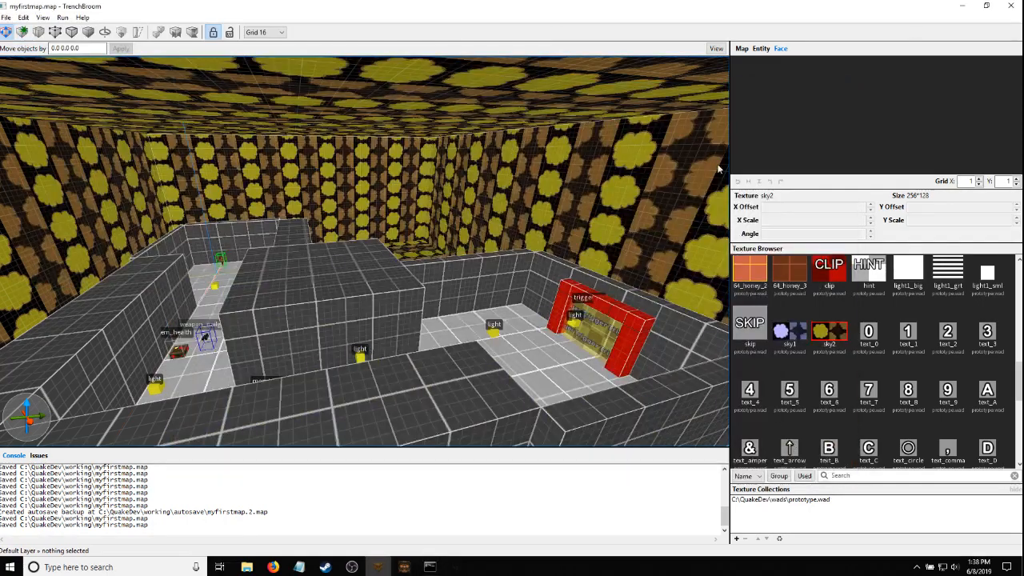
pyautogui.moveTo(257, 278); pyautogui.dragTo(234, 306, button='right')
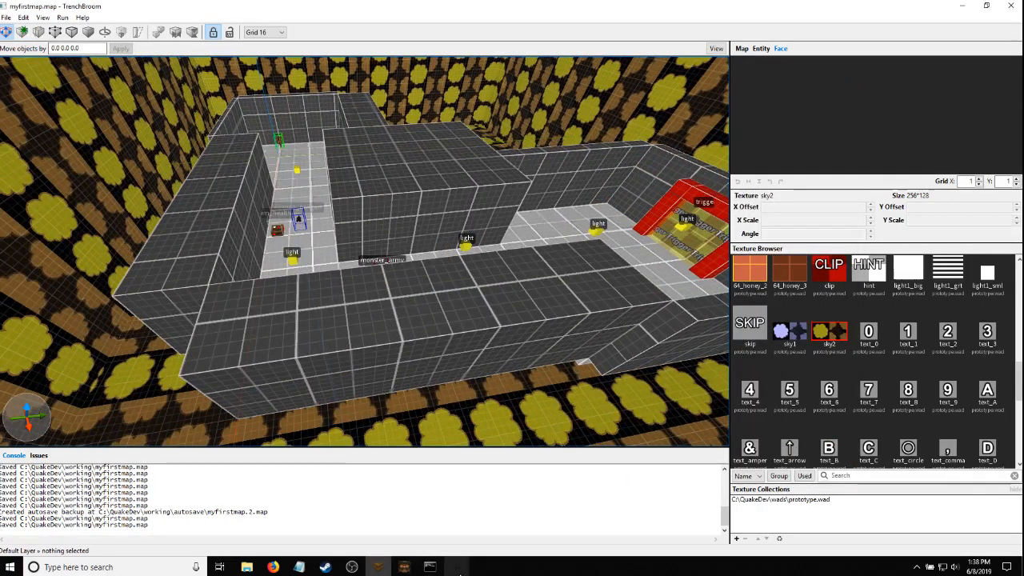
pyautogui.click(459, 571)
pyautogui.click(503, 524)
# Fly around outside the rooms to examine which outer wall surfaces are rendered inside the sky box
pyautogui.press('w')
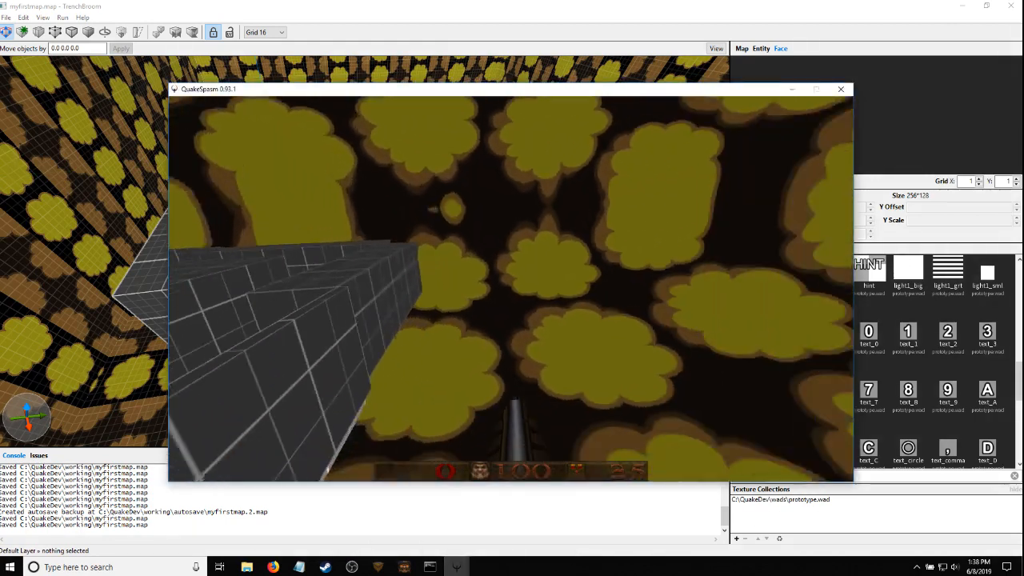
pyautogui.press('d')
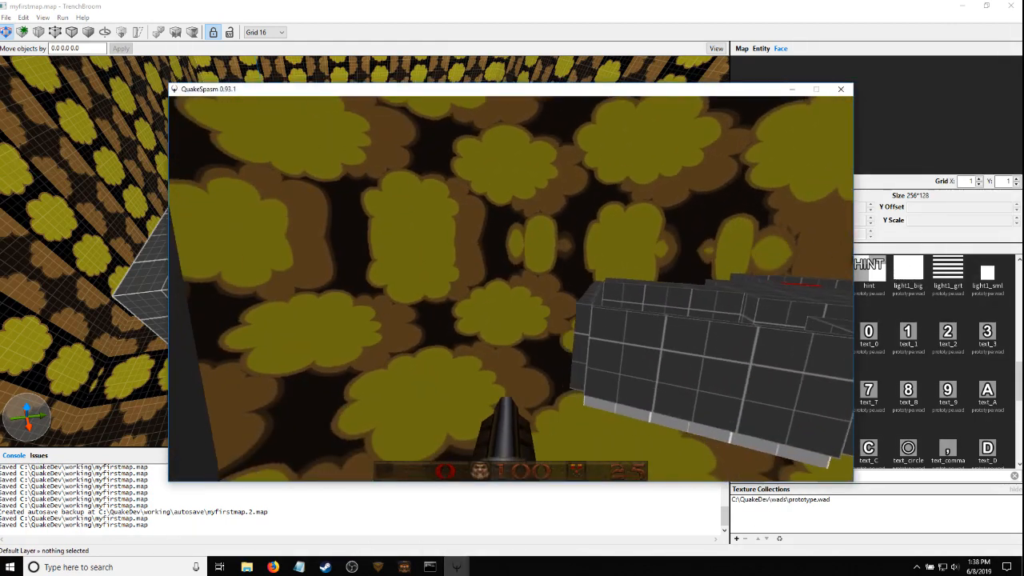
pyautogui.press('s')
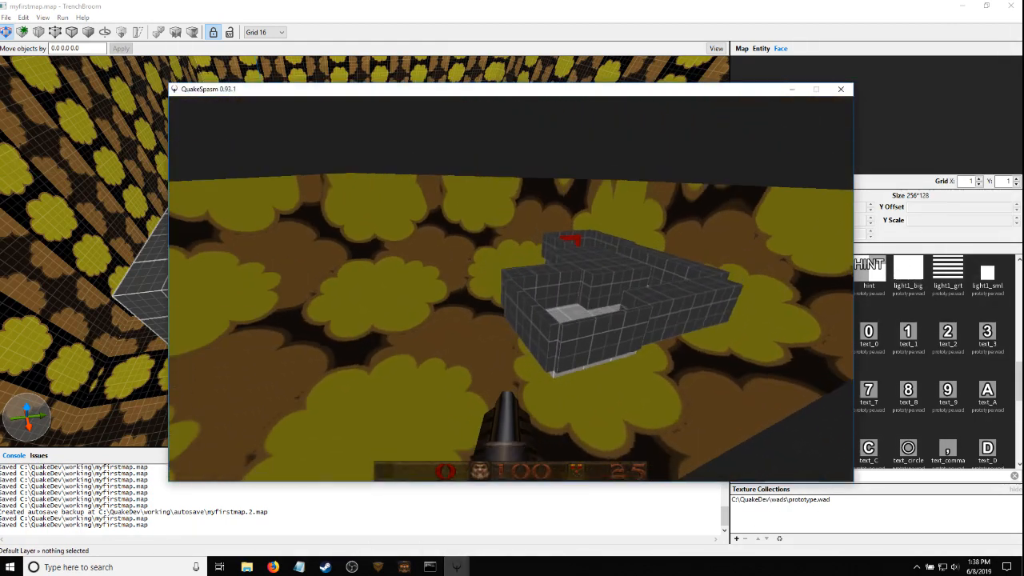
pyautogui.press('a')
pyautogui.press('s')
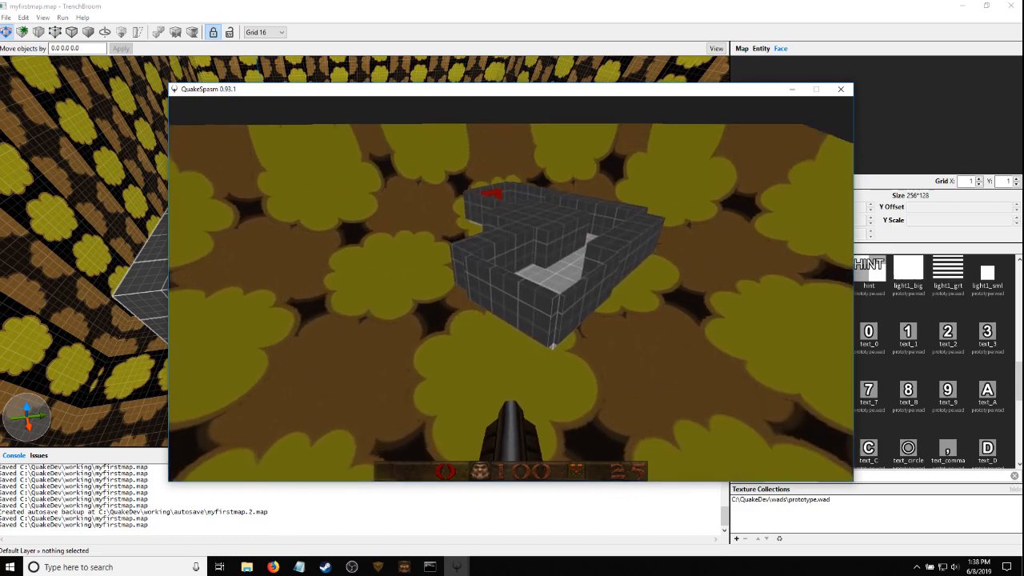
pyautogui.press('w')
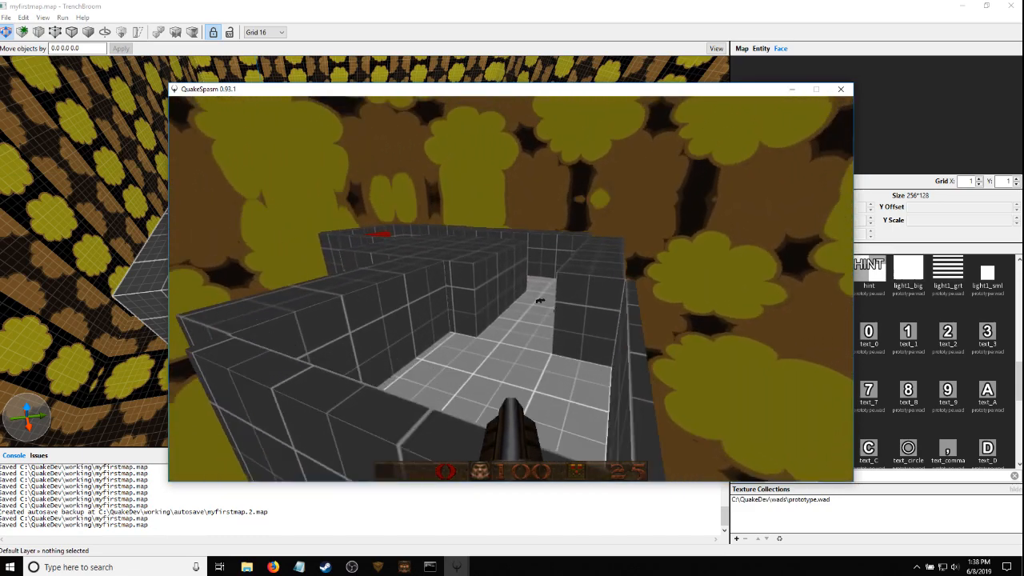
pyautogui.press('w')
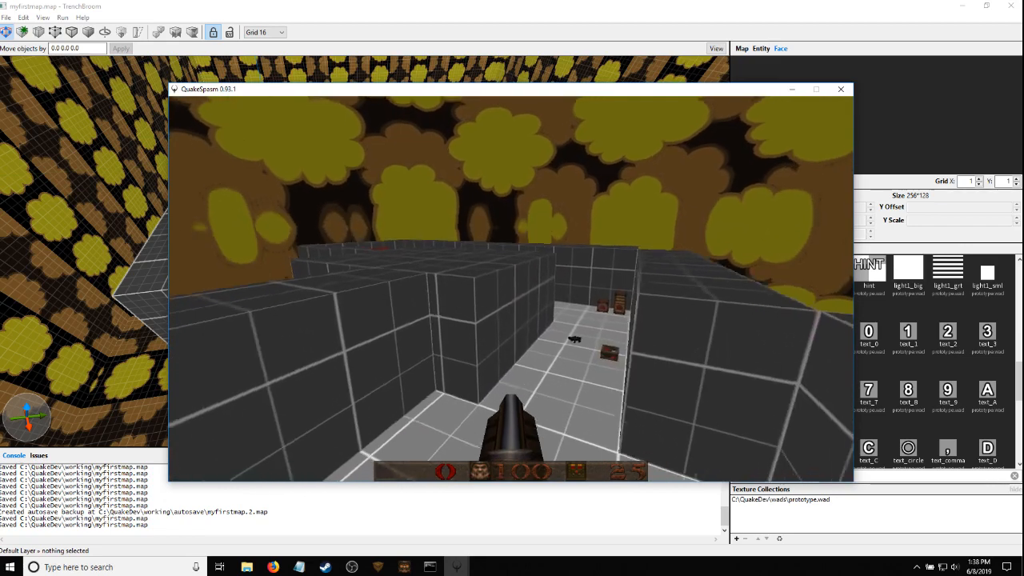
pyautogui.press('w')
# Turn on the wireframe display of rendered triangles by setting r_showtris to 1
pyautogui.press('`')
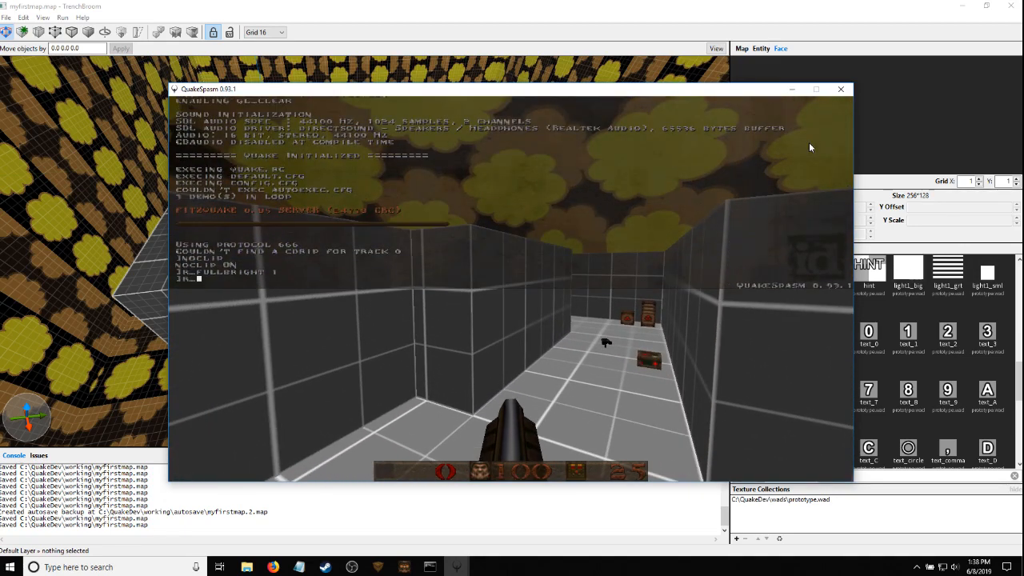
pyautogui.write('r_showtris 1')
pyautogui.press('Return')
pyautogui.press('`')
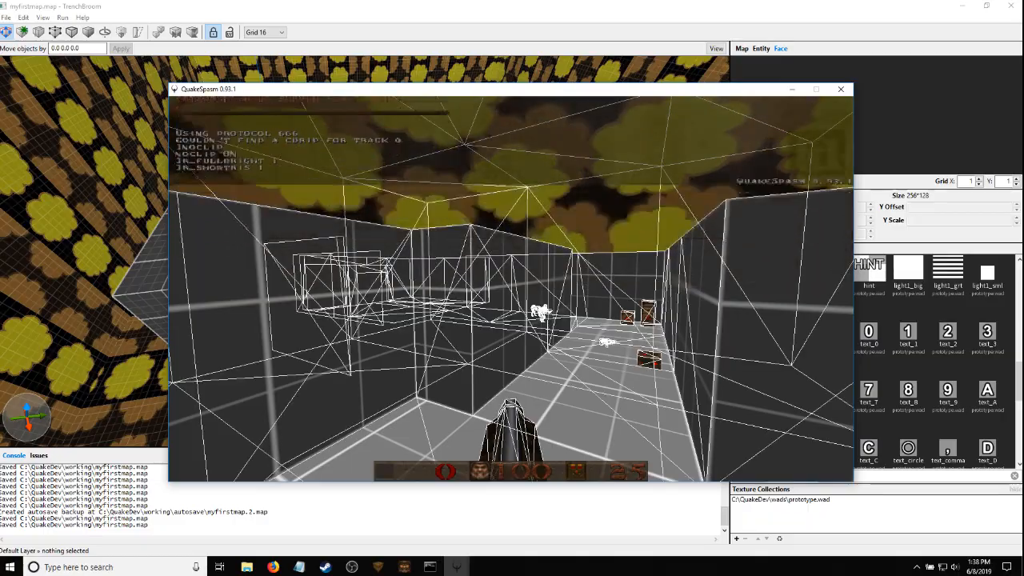
# Move through the rooms and corridor to examine the wireframe triangles drawn behind walls and across the sky
pyautogui.press('w')
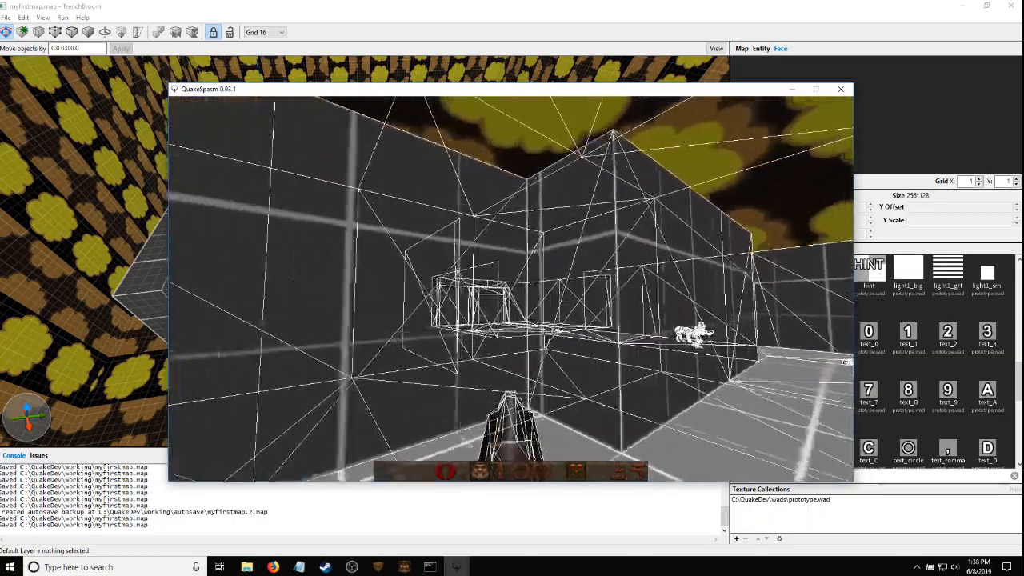
pyautogui.press('s')
pyautogui.press('w')
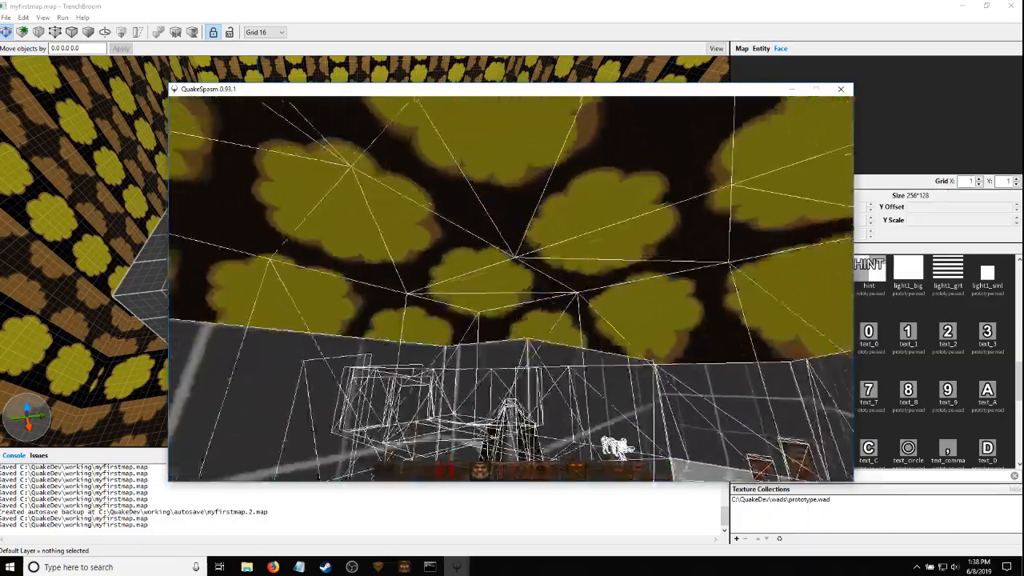
pyautogui.press('s')
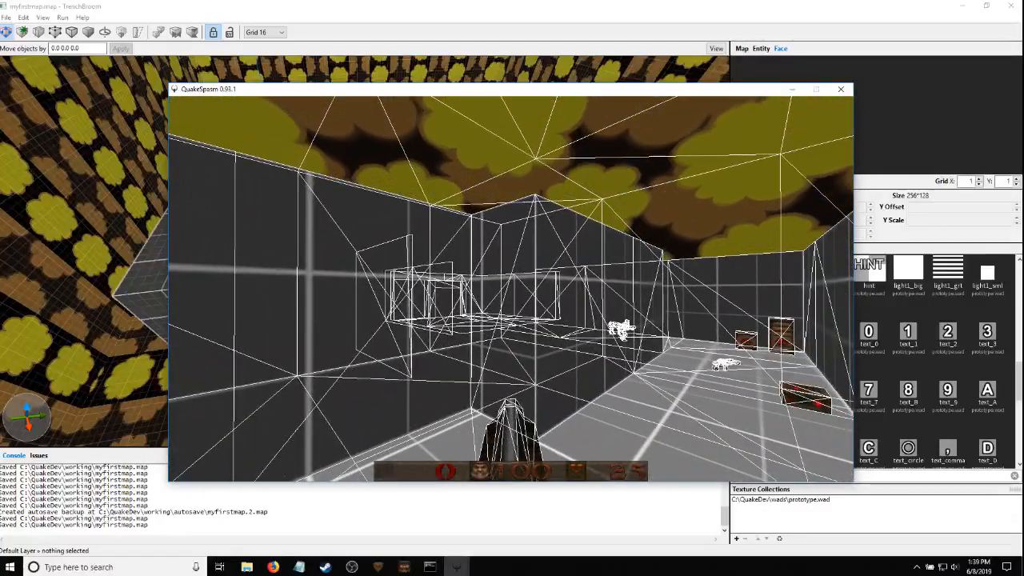
pyautogui.press('w')
pyautogui.press('w')
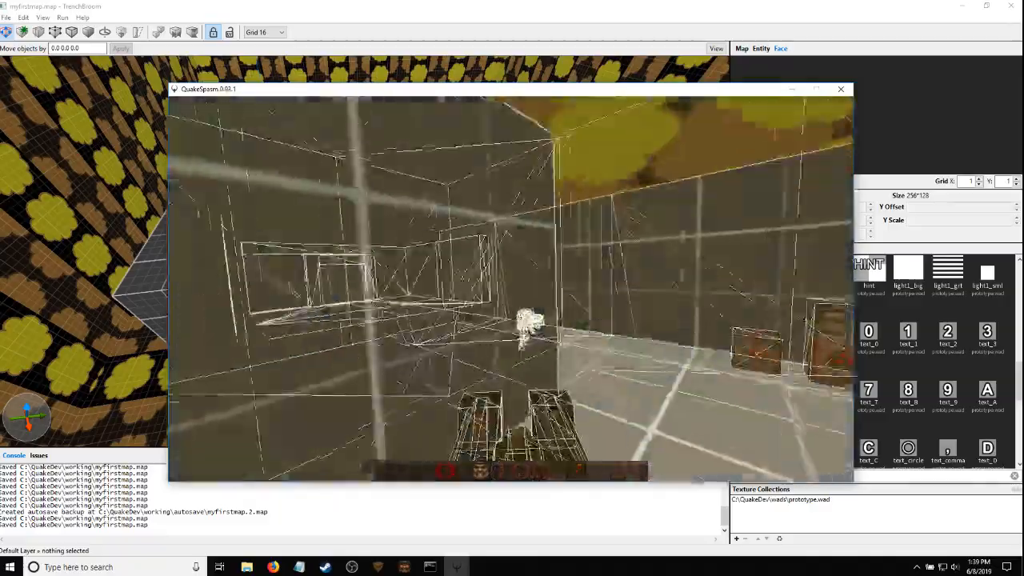
pyautogui.press('s')
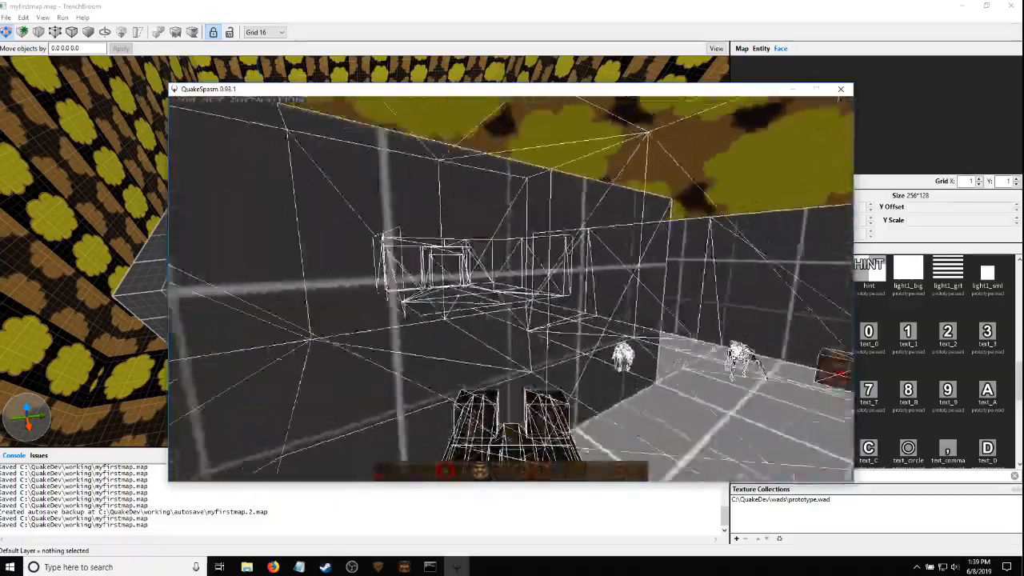
pyautogui.press('w')
pyautogui.press('s')
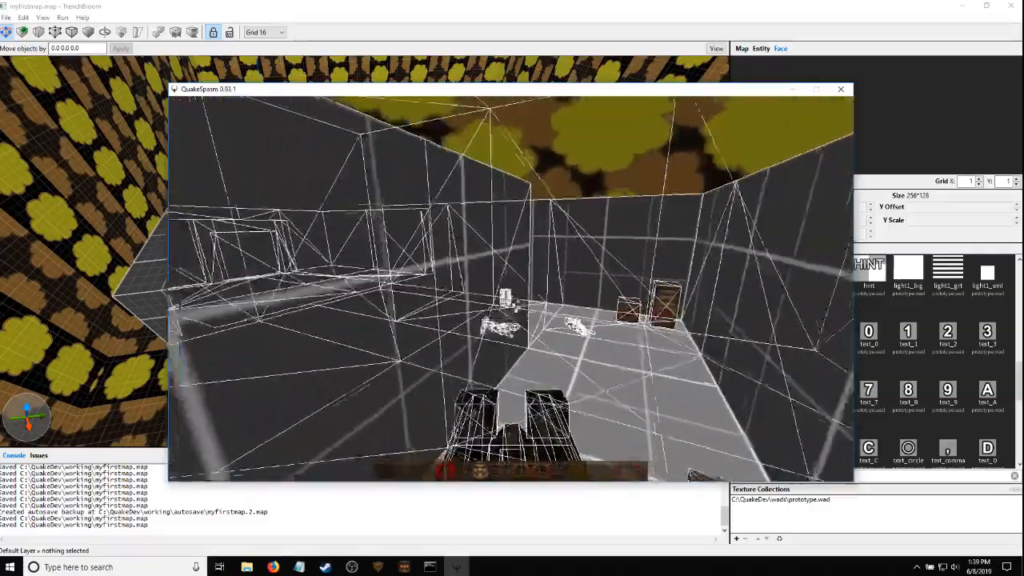
pyautogui.press('Escape')
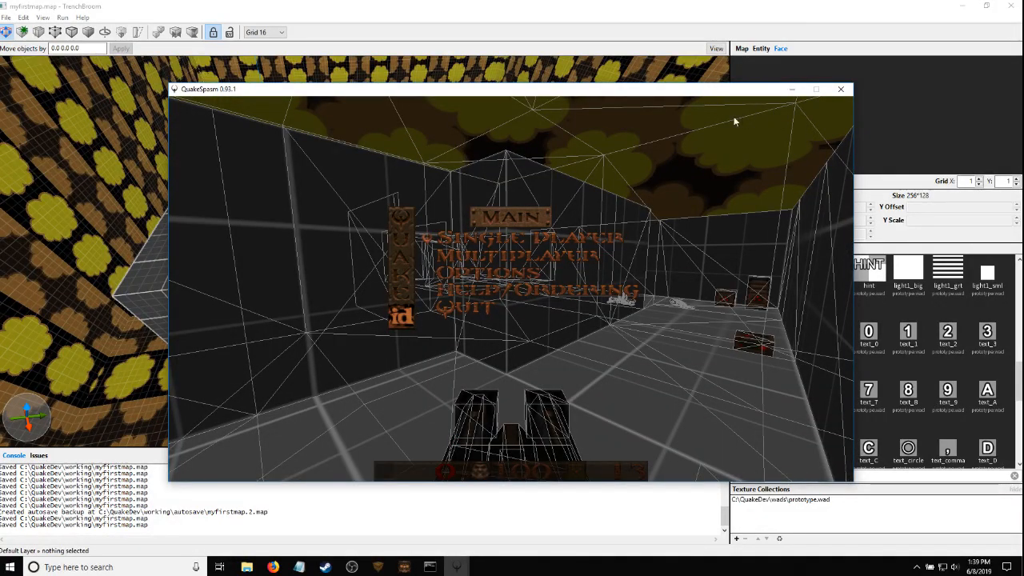
pyautogui.press('Escape')
pyautogui.press('Escape')
# Switch to TrenchBroom and lower the sky box's ceiling brush onto the tops of the room walls
pyautogui.click(558, 4)
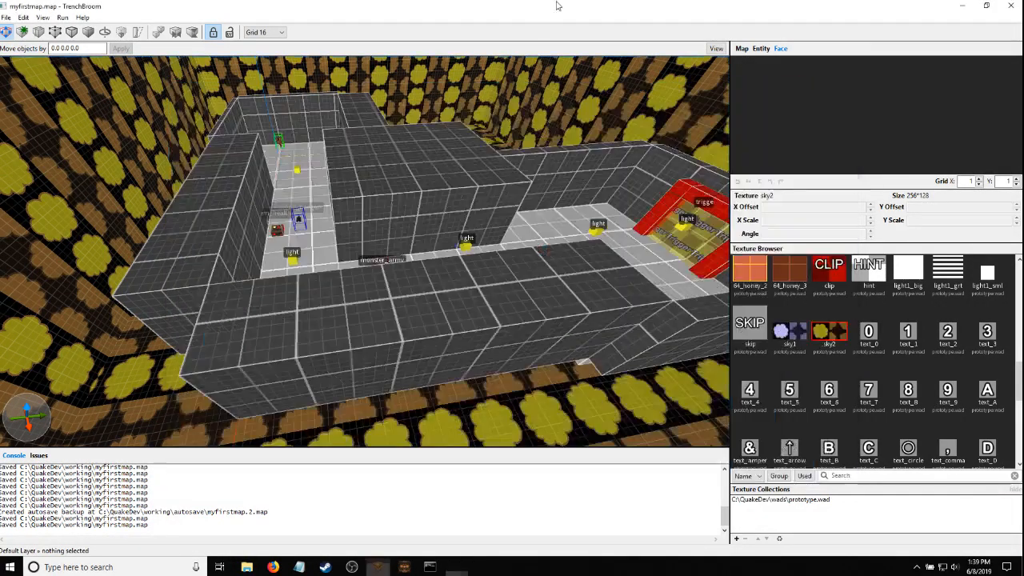
pyautogui.moveTo(485, 249); pyautogui.dragTo(455, 213, button='right')
pyautogui.scroll(-2, 486, 229)
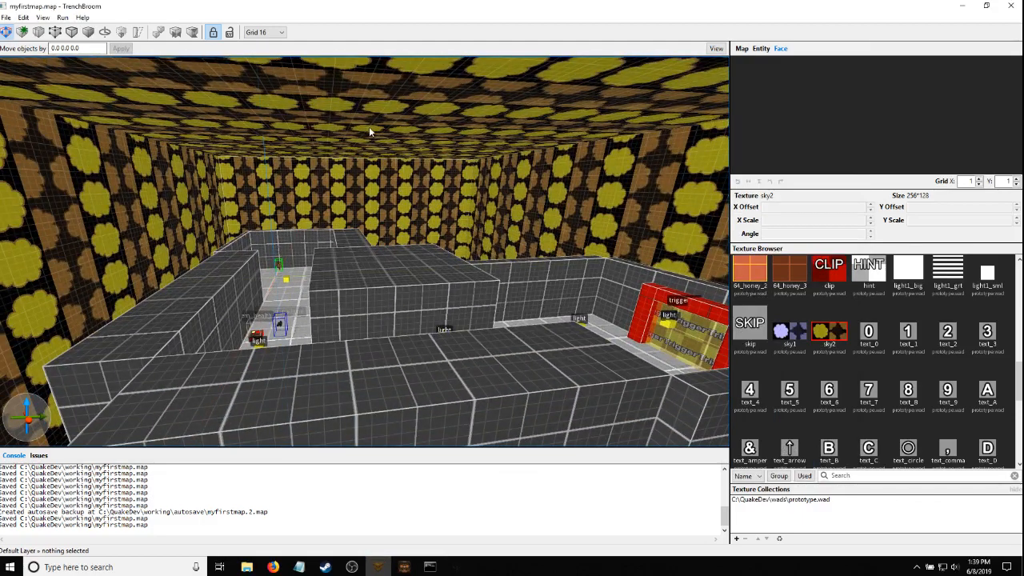
pyautogui.click(369, 129)
pyautogui.moveTo(368, 129)
pyautogui.mouseDown(button='right')
pyautogui.moveTo(454, 162)
pyautogui.moveTo(482, 134)
pyautogui.mouseUp(button='right')
pyautogui.moveTo(482, 135)
pyautogui.keyDown('alt'); pyautogui.mouseDown()
pyautogui.moveTo(454, 289)
pyautogui.moveTo(502, 278)
pyautogui.moveTo(521, 232)
pyautogui.moveTo(502, 348)
pyautogui.moveTo(545, 417)
pyautogui.mouseUp(); pyautogui.keyUp('alt')
pyautogui.scroll(-4, 546, 417)
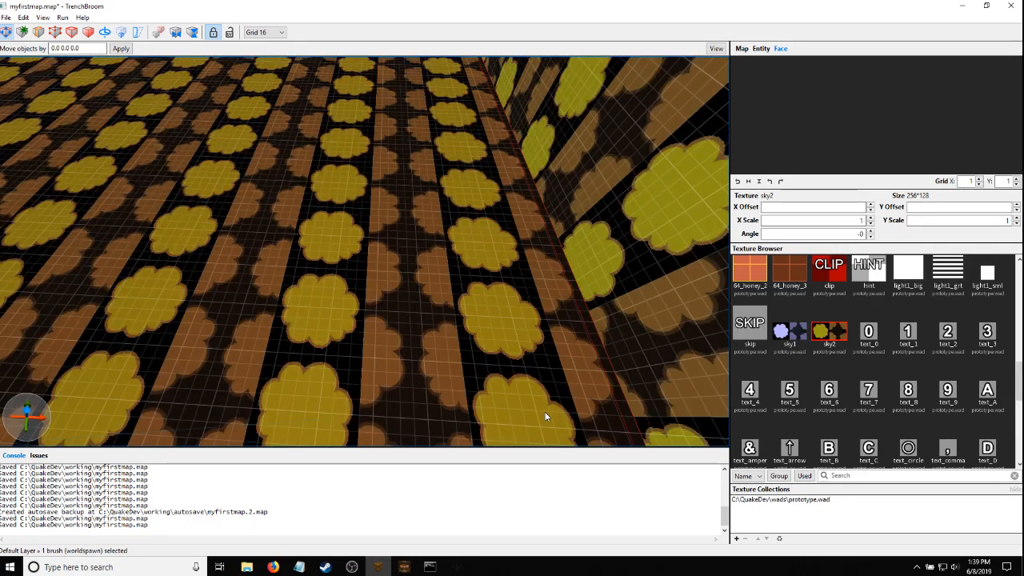
# Shrink the lowered sky ceiling brush on its sides so it covers just the rooms and corridors
pyautogui.moveTo(545, 417); pyautogui.dragTo(544, 336, button='right')
pyautogui.moveTo(335, 240)
pyautogui.keyDown('shift'); pyautogui.mouseDown()
pyautogui.moveTo(302, 246)
pyautogui.moveTo(329, 245)
pyautogui.mouseUp(); pyautogui.keyUp('shift')
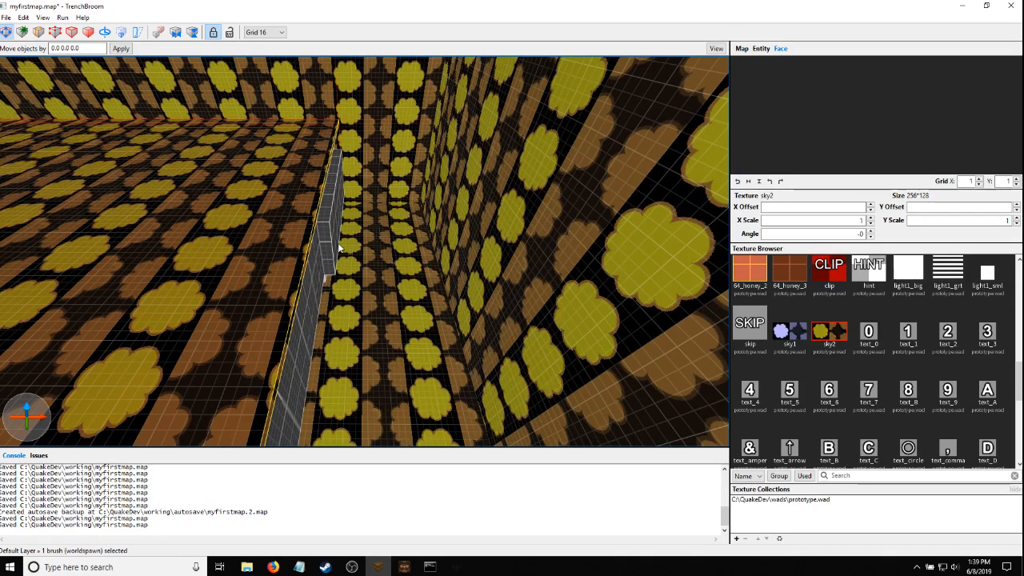
pyautogui.moveTo(329, 243); pyautogui.dragTo(295, 214, button='right')
pyautogui.keyDown('ctrl'); pyautogui.click(146, 168); pyautogui.keyUp('ctrl')
pyautogui.moveTo(145, 168)
pyautogui.mouseDown(button='right')
pyautogui.moveTo(113, 160)
pyautogui.moveTo(136, 235)
pyautogui.moveTo(246, 242)
pyautogui.moveTo(325, 232)
pyautogui.moveTo(242, 212)
pyautogui.moveTo(181, 224)
pyautogui.moveTo(210, 231)
pyautogui.moveTo(226, 216)
pyautogui.mouseUp(button='right')
pyautogui.keyDown('ctrl'); pyautogui.click(112, 160); pyautogui.keyUp('ctrl')
pyautogui.keyDown('ctrl'); pyautogui.click(325, 233); pyautogui.keyUp('ctrl')
pyautogui.hotkey('ctrl', 'h')
pyautogui.scroll(-3, 185, 231)
pyautogui.click(210, 231)
pyautogui.scroll(8, 210, 230)
pyautogui.press('a')
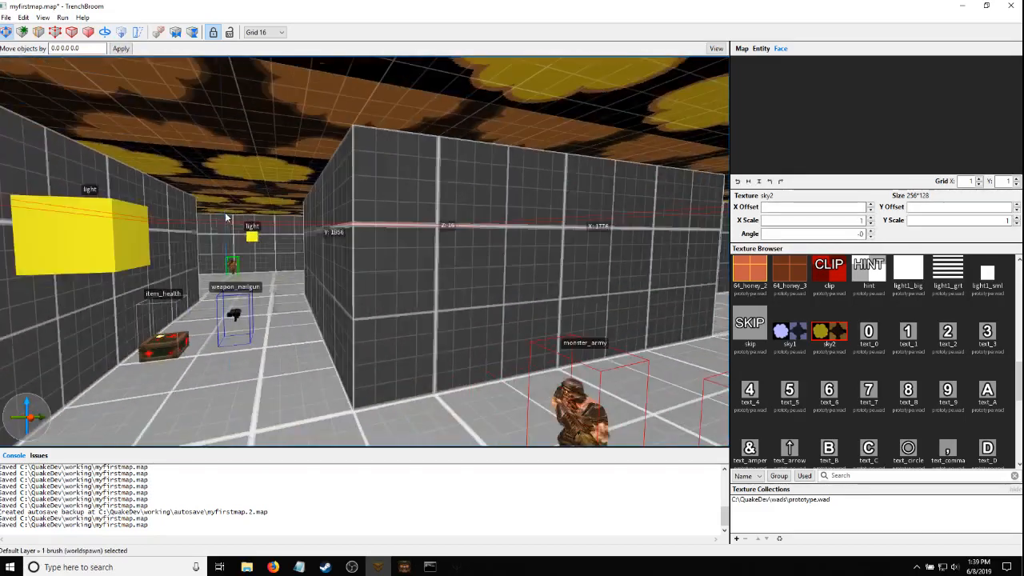
# Save the map and close the QuakeSpasm windows that are still running
pyautogui.hotkey('ctrl', 's')
pyautogui.click(458, 566)
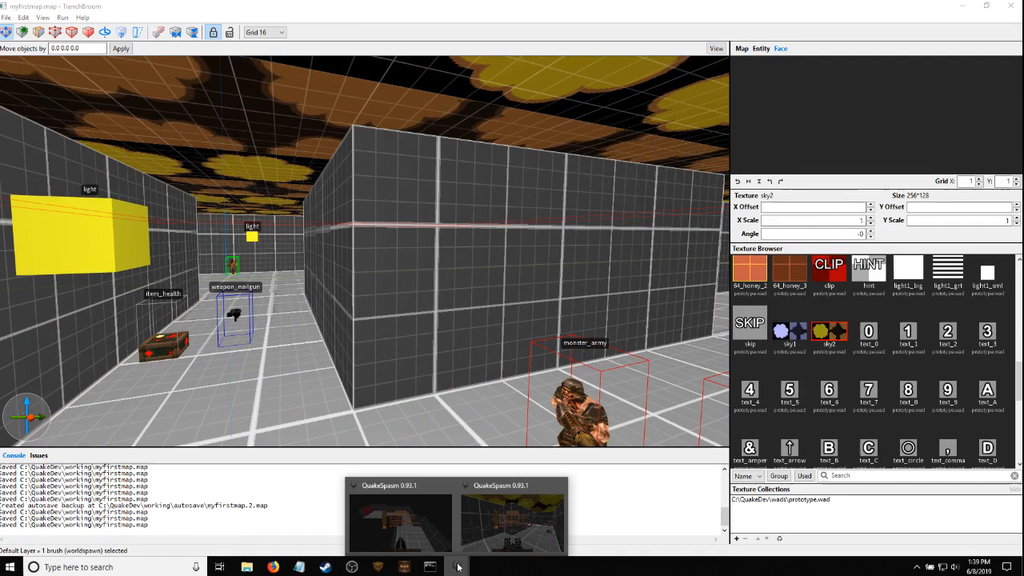
pyautogui.click(556, 486)
pyautogui.click(504, 487)
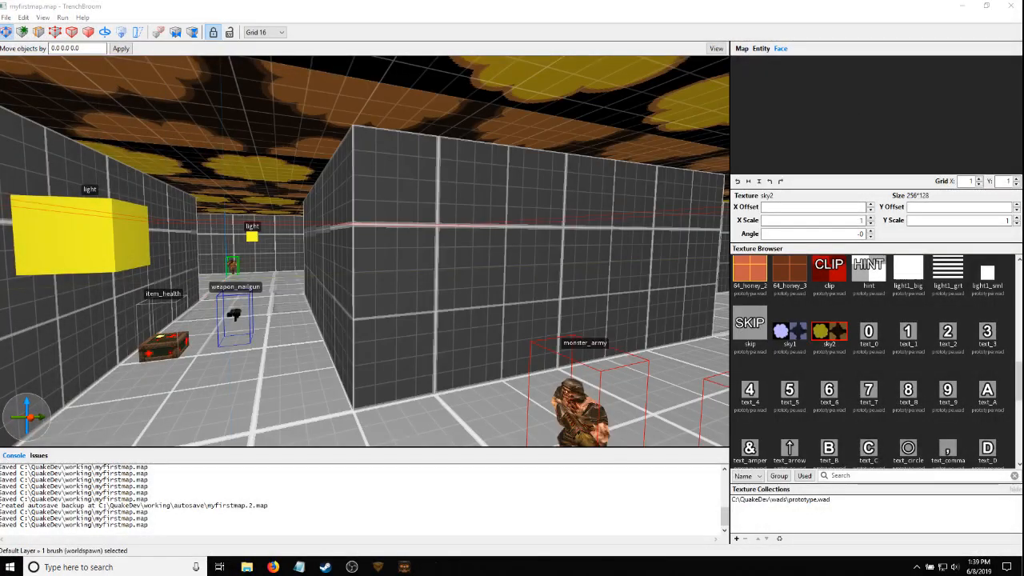
# Compile the map with the lowered sky ceiling through QBSP, VIS and LIGHT, and launch it in QuakeSpasm
pyautogui.click(406, 568)
pyautogui.hotkey('ctrl', 'e')
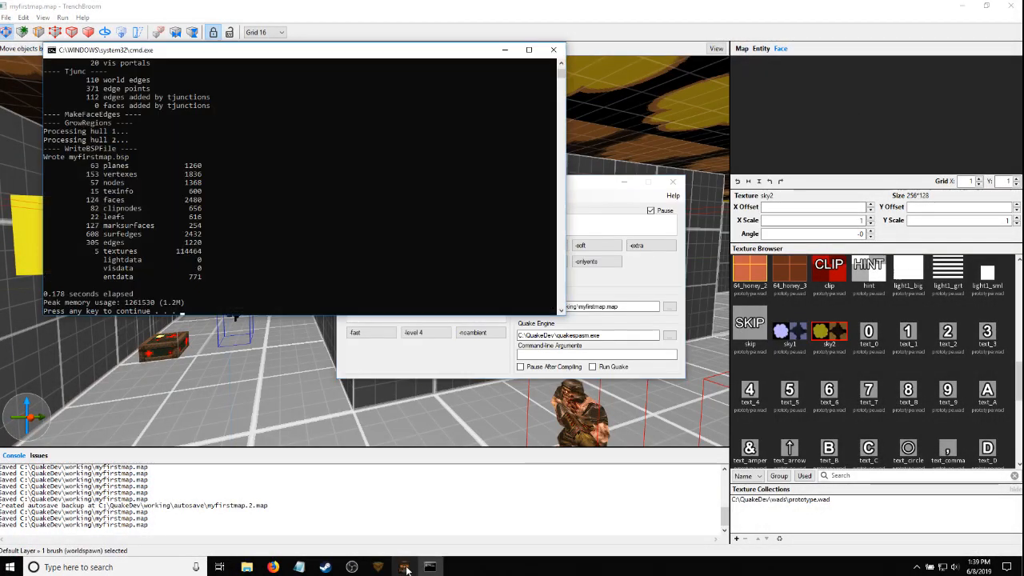
pyautogui.press('space')
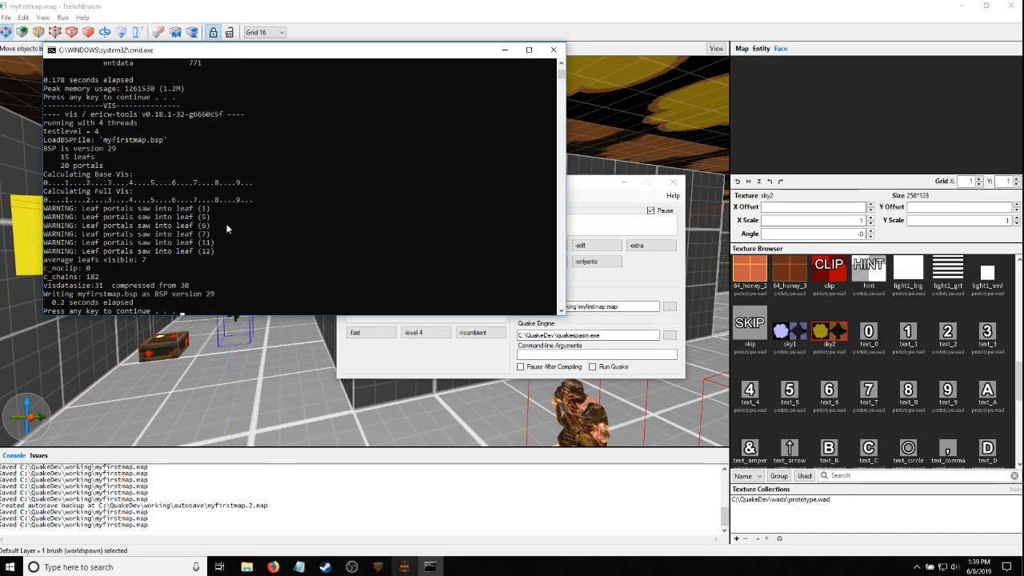
pyautogui.press('space')
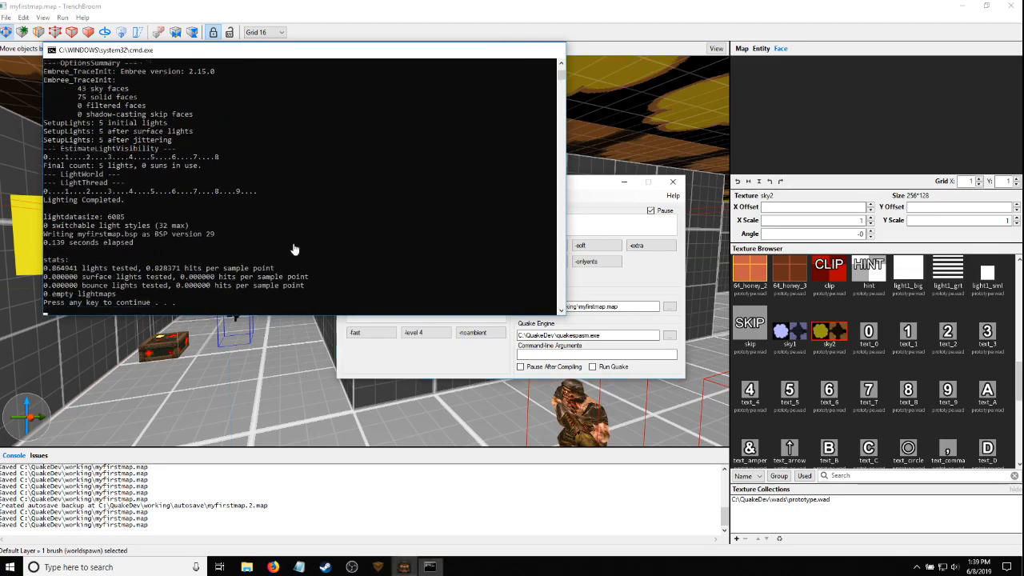
pyautogui.press('space')
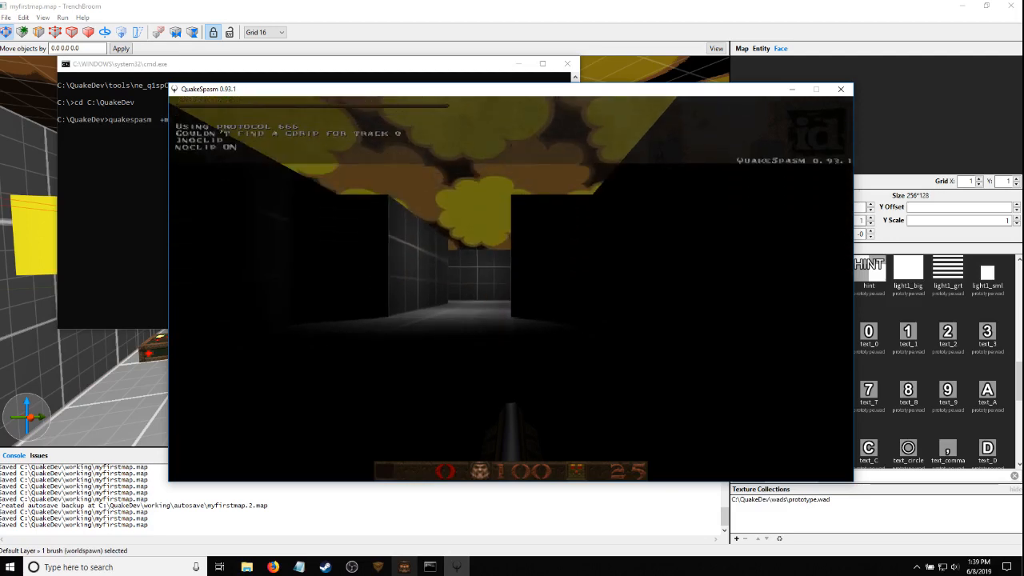
# Fly outside the rooms with noclip to examine which surfaces are rendered under the lowered sky ceiling
pyautogui.press('d')
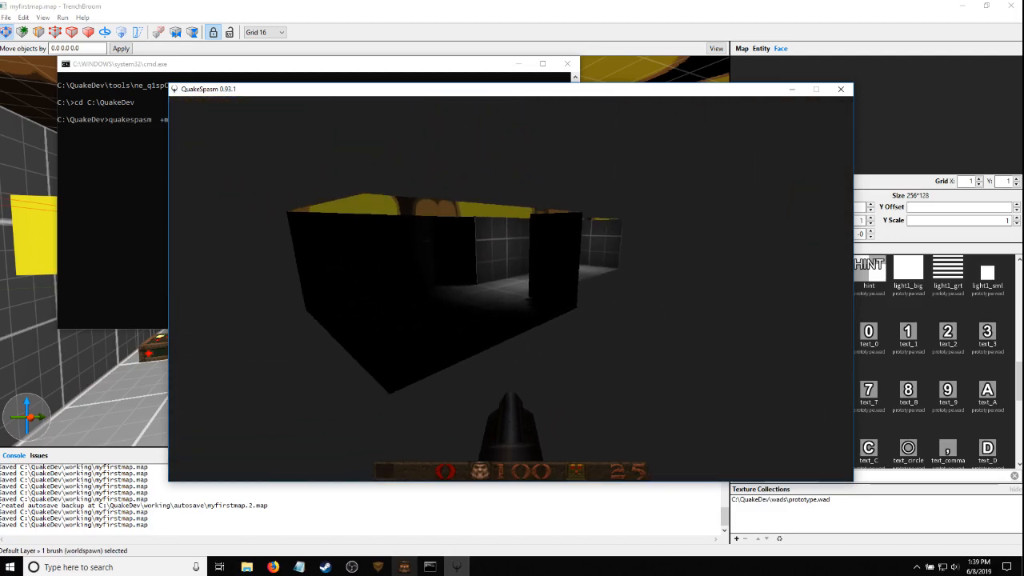
pyautogui.press('w')
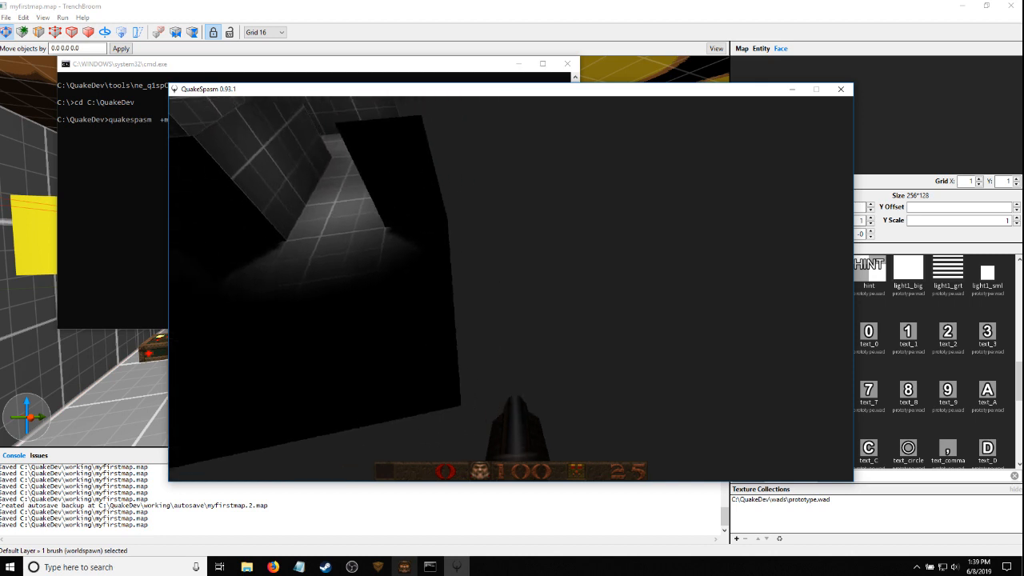
pyautogui.press('s')
pyautogui.press('w')
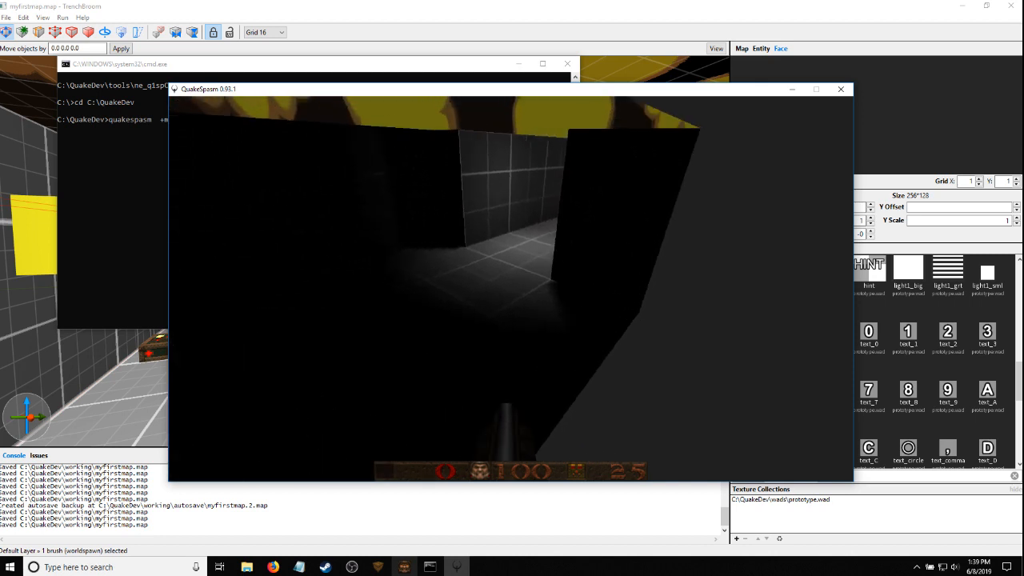
pyautogui.press('w')
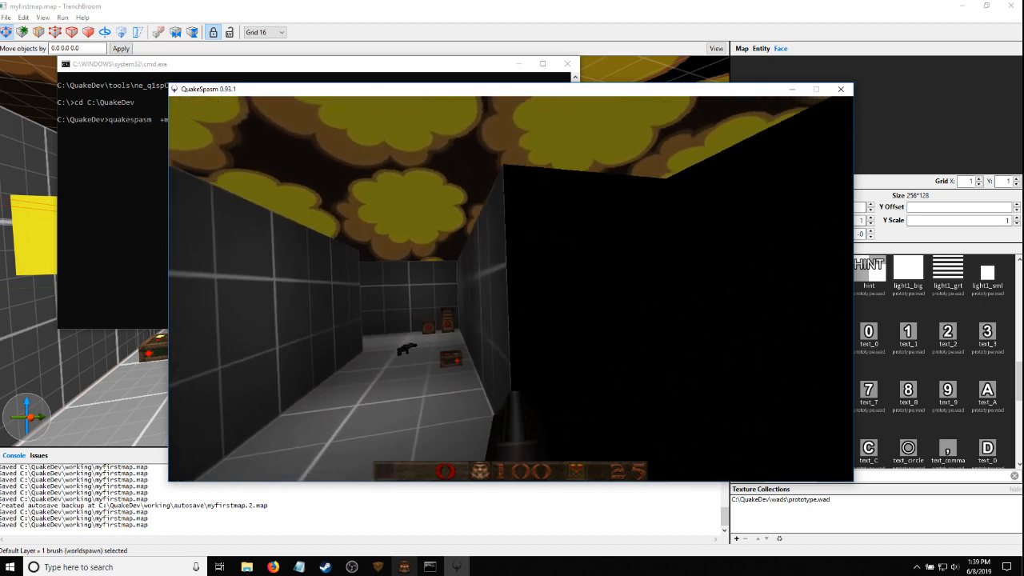
pyautogui.press('s')
pyautogui.press('w')
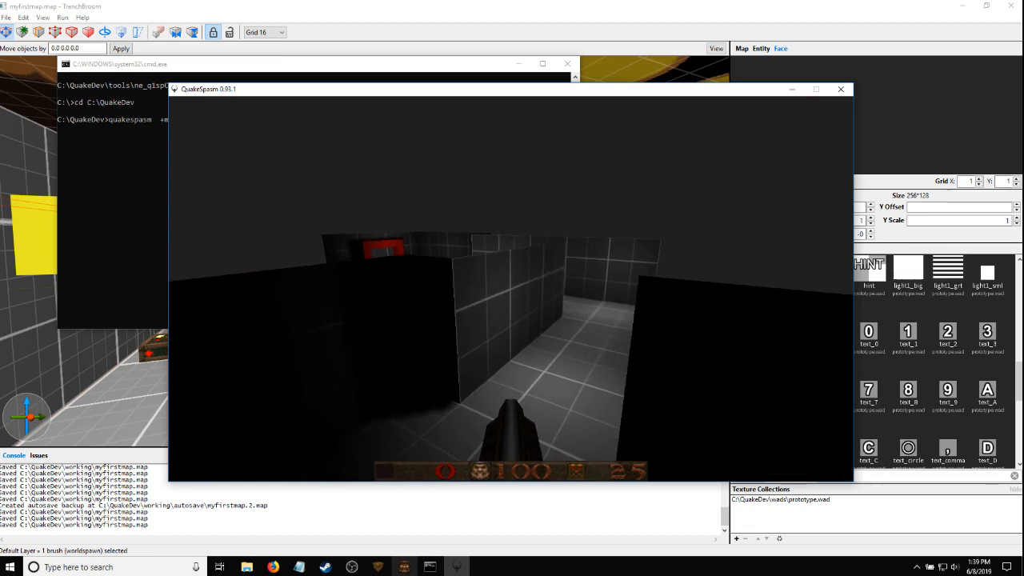
# Finish the noclip flight, quit QuakeSpasm and view the sky ceiling from above in TrenchBroom
pyautogui.press('`')
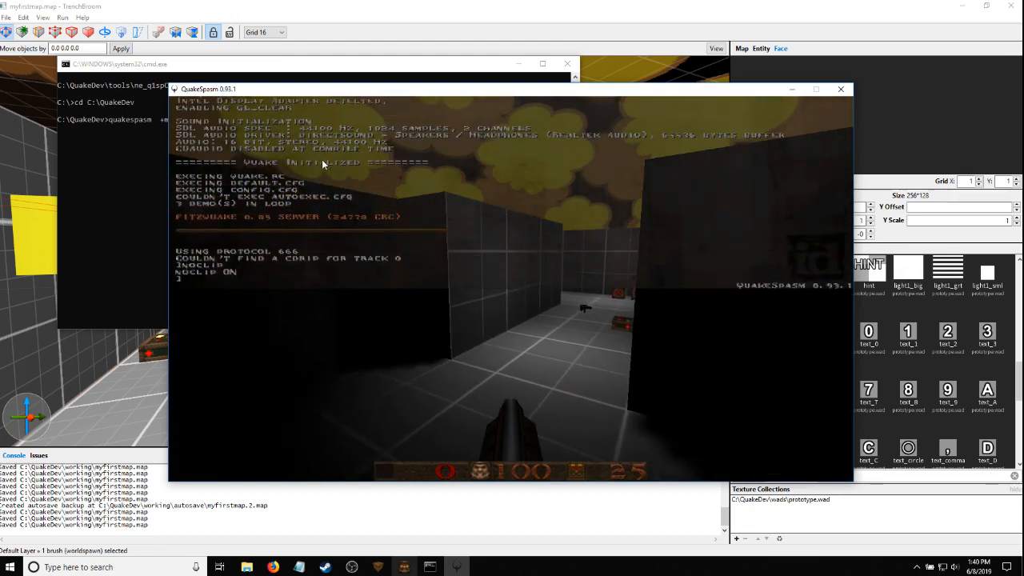
pyautogui.press('`')
pyautogui.press('s')
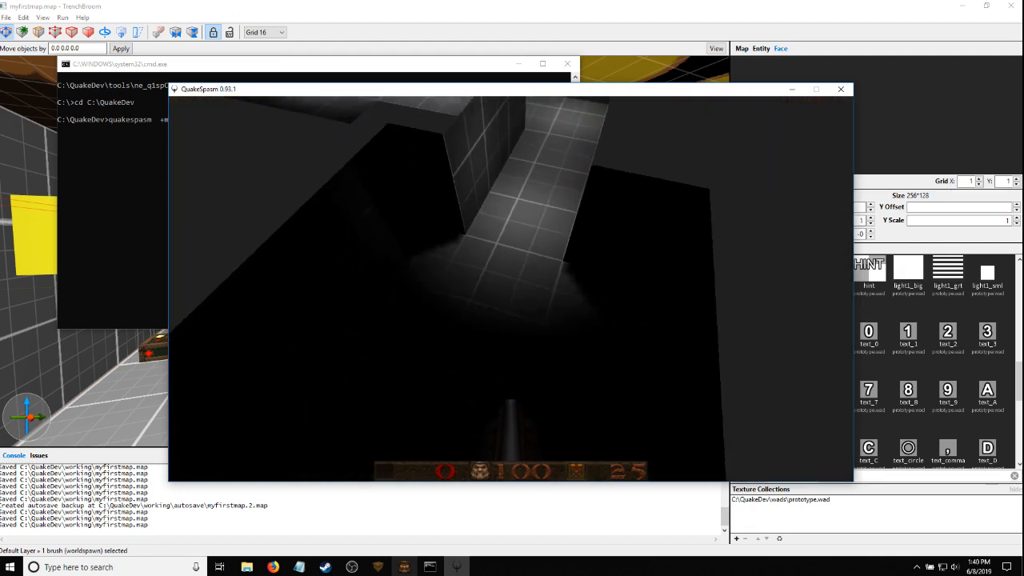
pyautogui.hotkey('alt', 'F4')
pyautogui.click(560, 4)
pyautogui.moveTo(525, 223); pyautogui.dragTo(552, 260, button='right')
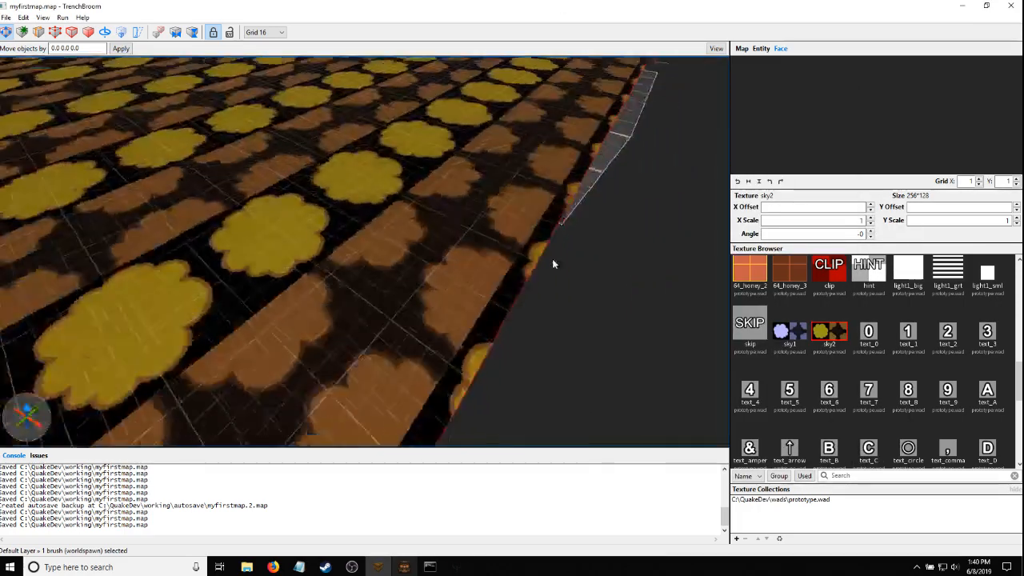
pyautogui.scroll(-3, 334, 202)
pyautogui.moveTo(334, 203); pyautogui.dragTo(280, 170, button='right')
pyautogui.scroll(-1, 280, 170)
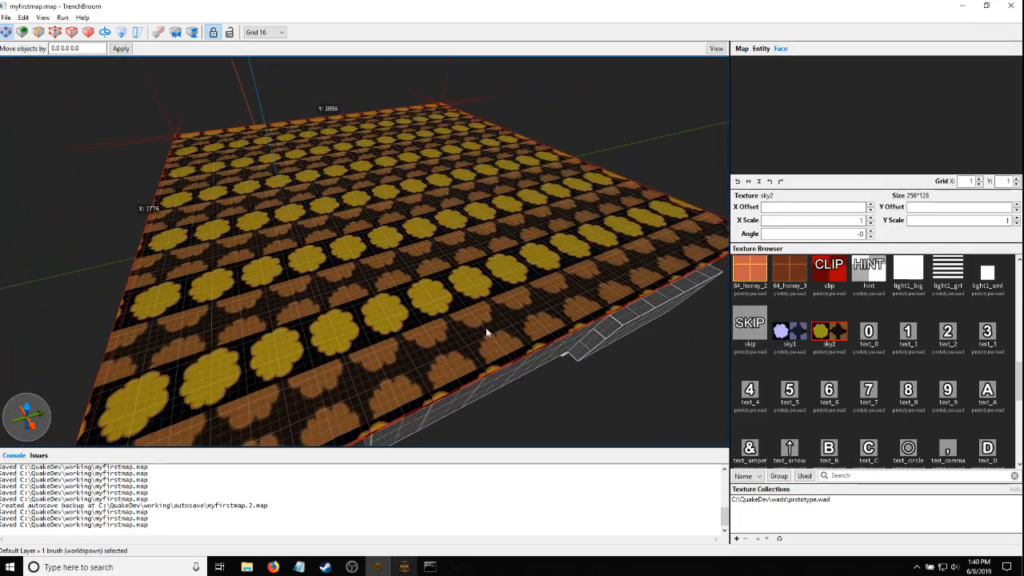
pyautogui.moveTo(485, 327); pyautogui.dragTo(501, 342, button='right')
pyautogui.scroll(-1, 501, 342)
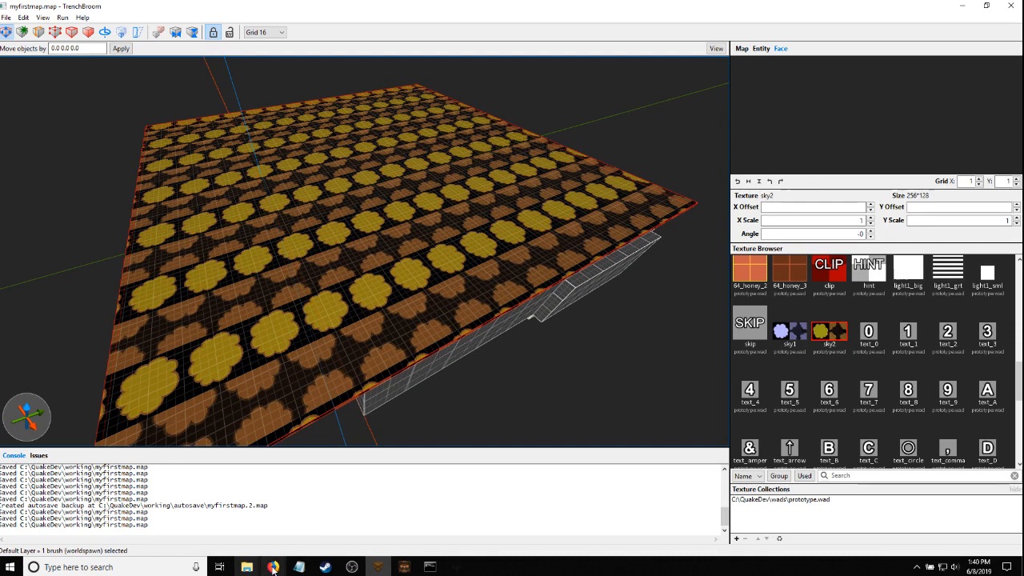
# Bring up the pop-out Twitch stream chat in Firefox and read the latest messages
pyautogui.moveTo(273, 567)
pyautogui.click(312, 496)
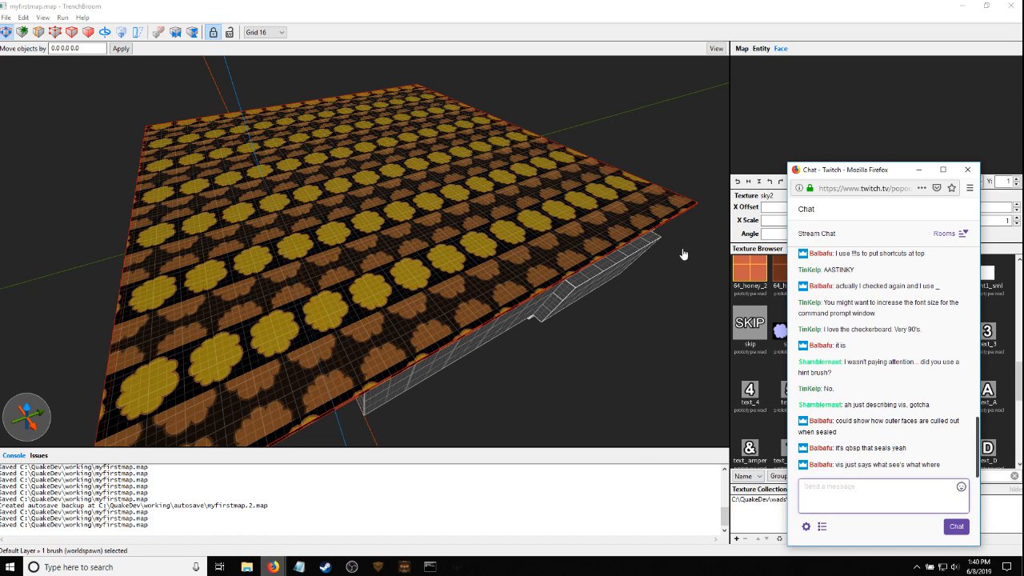
pyautogui.scroll(2, 879, 320)
pyautogui.scroll(-3, 911, 329)
pyautogui.moveTo(273, 566)
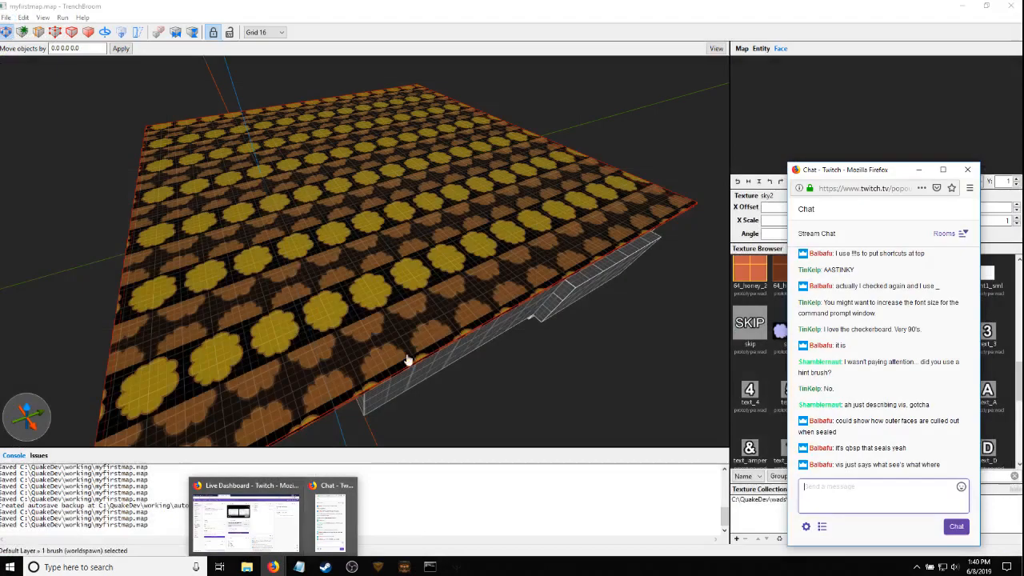
# Return to TrenchBroom and delete three of the light entities inside the rooms
pyautogui.moveTo(418, 340)
pyautogui.mouseDown(button='right')
pyautogui.moveTo(489, 292)
pyautogui.moveTo(457, 297)
pyautogui.moveTo(525, 304)
pyautogui.moveTo(519, 313)
pyautogui.moveTo(528, 299)
pyautogui.moveTo(594, 292)
pyautogui.moveTo(430, 294)
pyautogui.moveTo(494, 281)
pyautogui.mouseUp(button='right')
pyautogui.press('w')
pyautogui.press('s')
pyautogui.press('w')
pyautogui.click(376, 282)
pyautogui.press('s')
pyautogui.keyDown('ctrl'); pyautogui.click(452, 294); pyautogui.keyUp('ctrl')
pyautogui.press('w')
pyautogui.keyDown('ctrl'); pyautogui.click(433, 272); pyautogui.keyUp('ctrl')
pyautogui.press('w')
pyautogui.press('w')
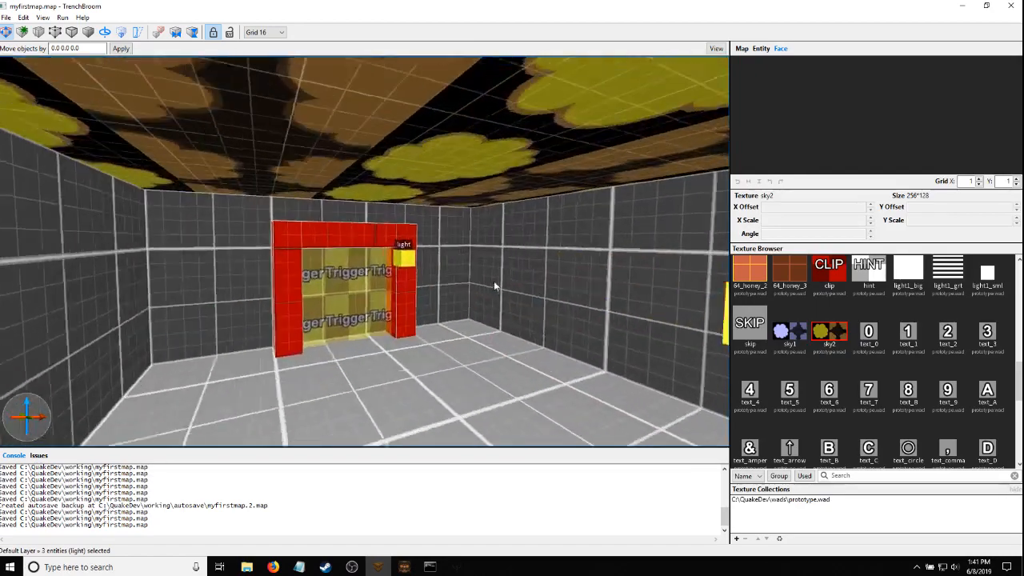
pyautogui.press('Delete')
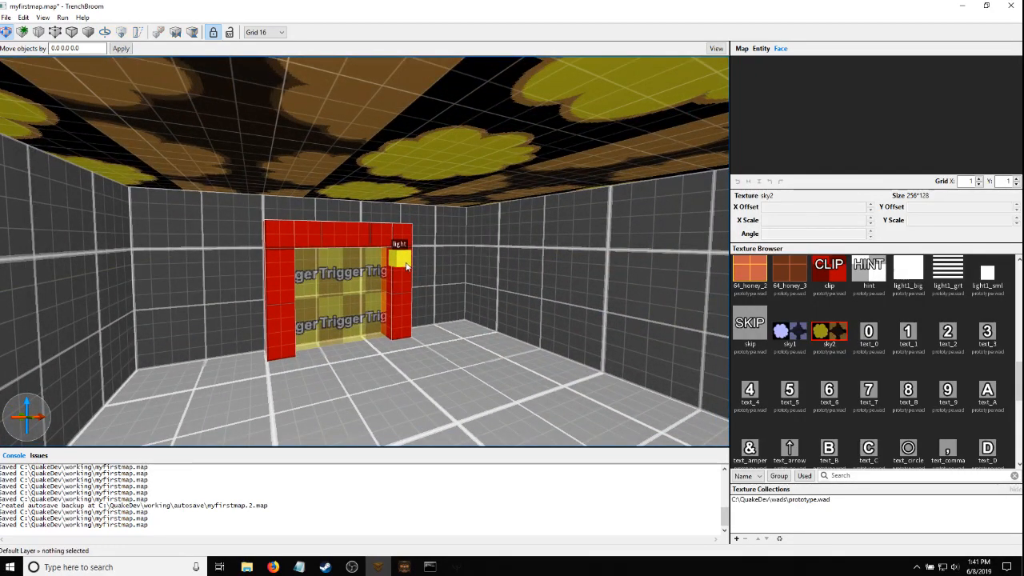
# Move the light at the far end of the nailgun corridor into the room at its near end
pyautogui.moveTo(415, 264)
pyautogui.mouseDown(button='right')
pyautogui.moveTo(503, 258)
pyautogui.moveTo(433, 262)
pyautogui.mouseUp(button='right')
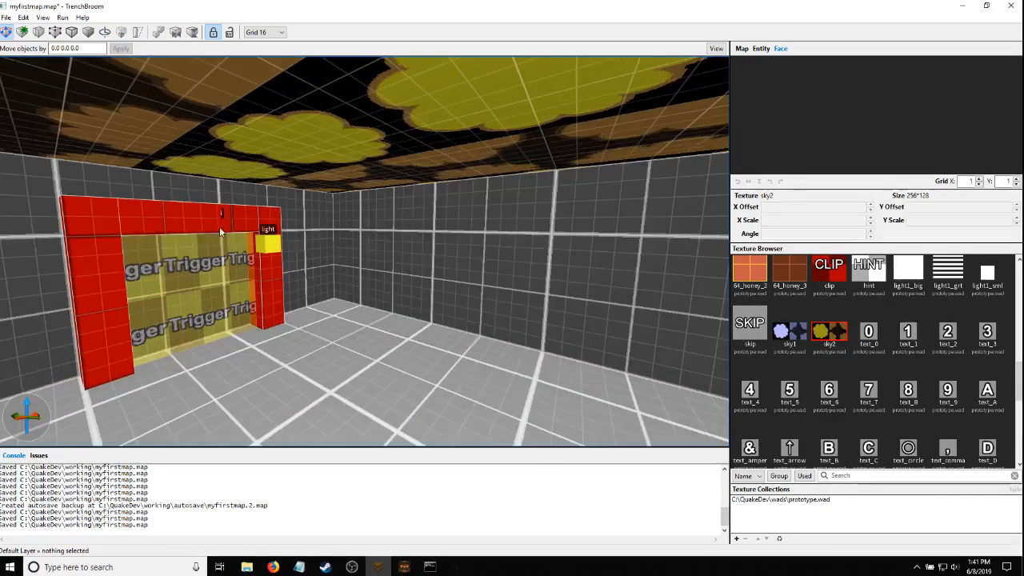
pyautogui.moveTo(265, 244); pyautogui.dragTo(400, 297, button='right')
pyautogui.scroll(3, 387, 259)
pyautogui.rightClick(386, 256)
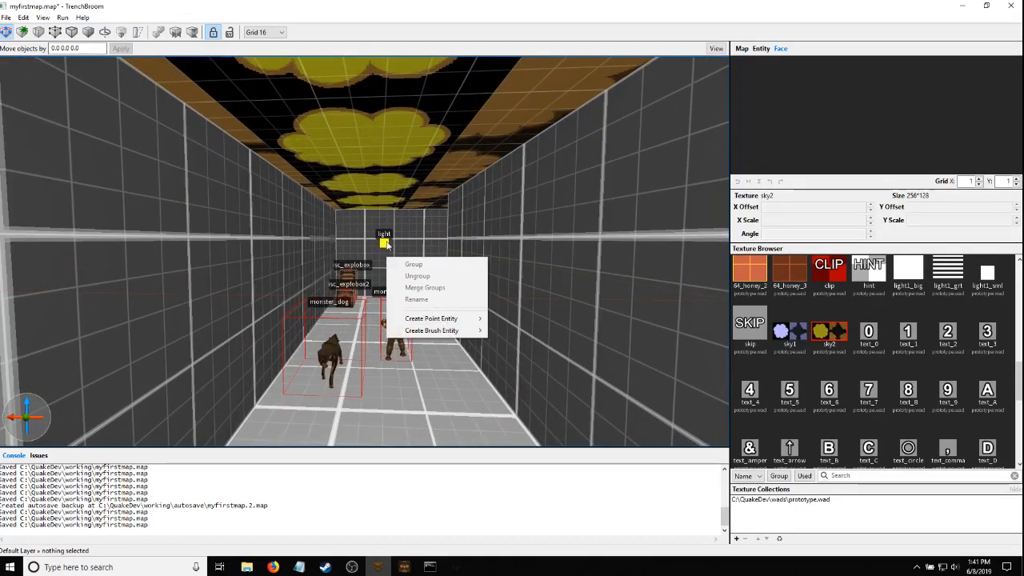
pyautogui.click(385, 244)
pyautogui.press('w')
pyautogui.moveTo(406, 251); pyautogui.dragTo(642, 247, button='right')
pyautogui.press('w')
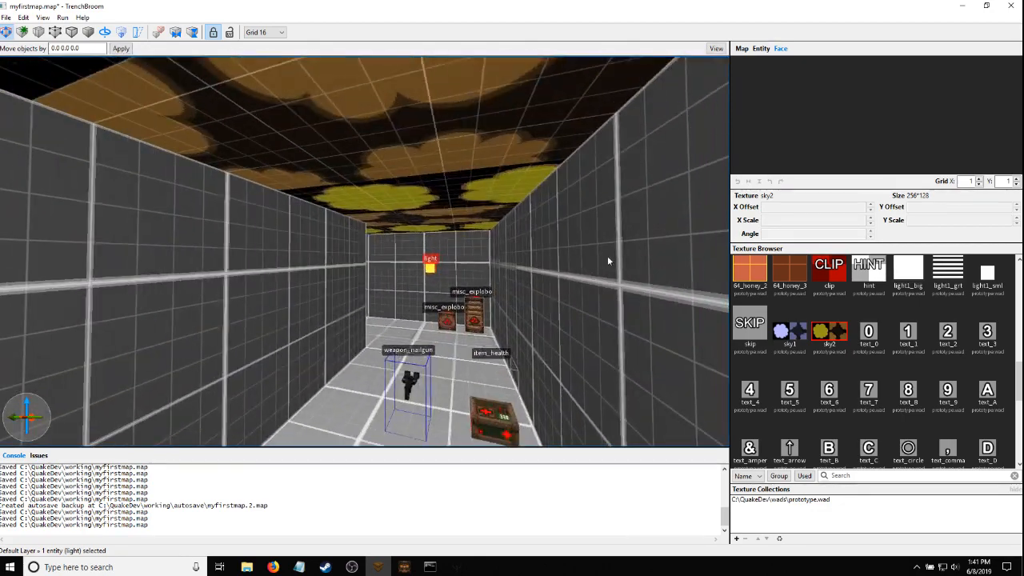
pyautogui.press('s')
pyautogui.moveTo(544, 259); pyautogui.dragTo(363, 217, button='right')
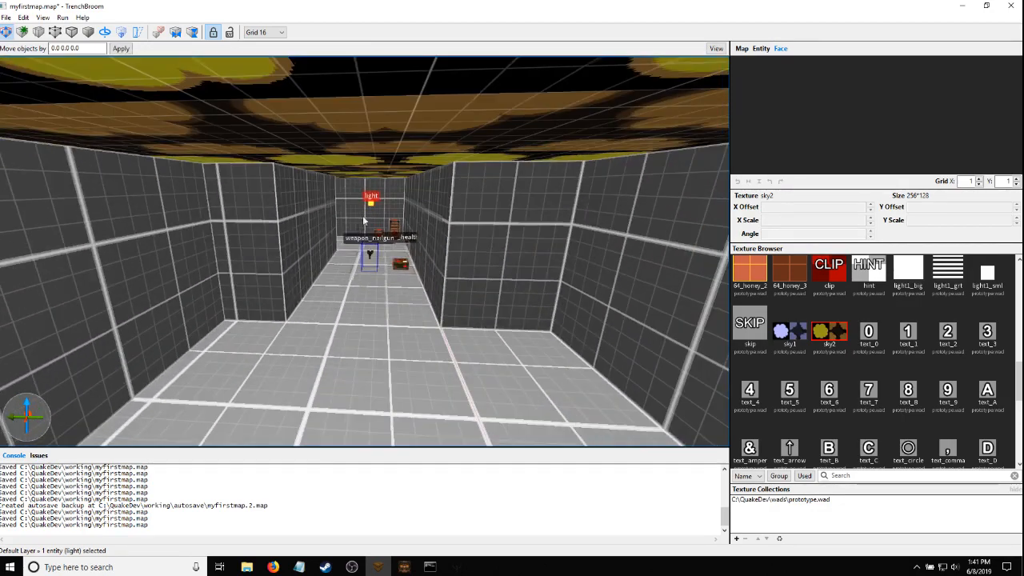
pyautogui.moveTo(372, 204); pyautogui.dragTo(365, 244)
pyautogui.press('d')
pyautogui.moveTo(418, 254); pyautogui.dragTo(379, 239, button='right')
pyautogui.press('Escape')
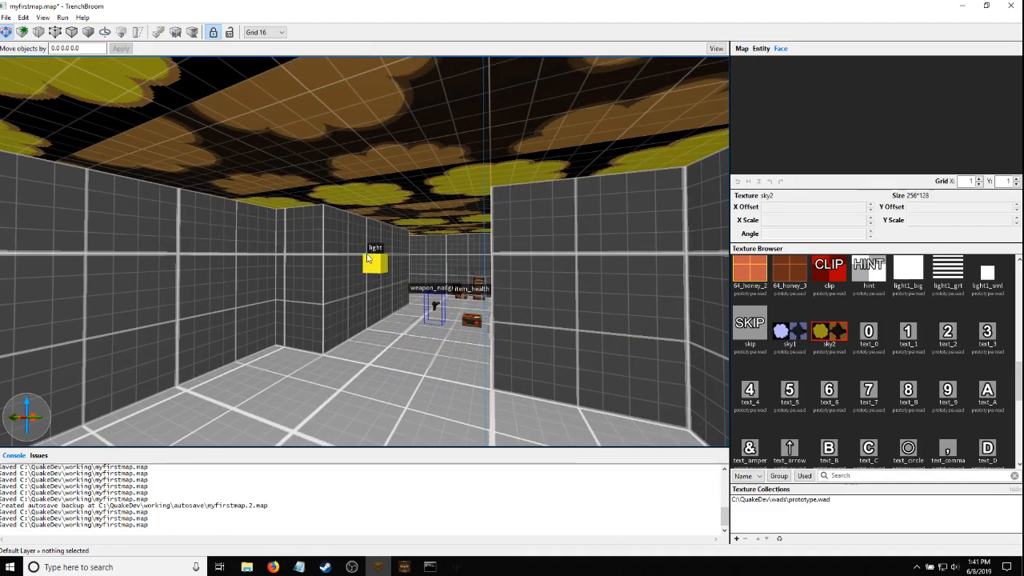
# Select the moved light entity and look through its entity properties
pyautogui.click(372, 258)
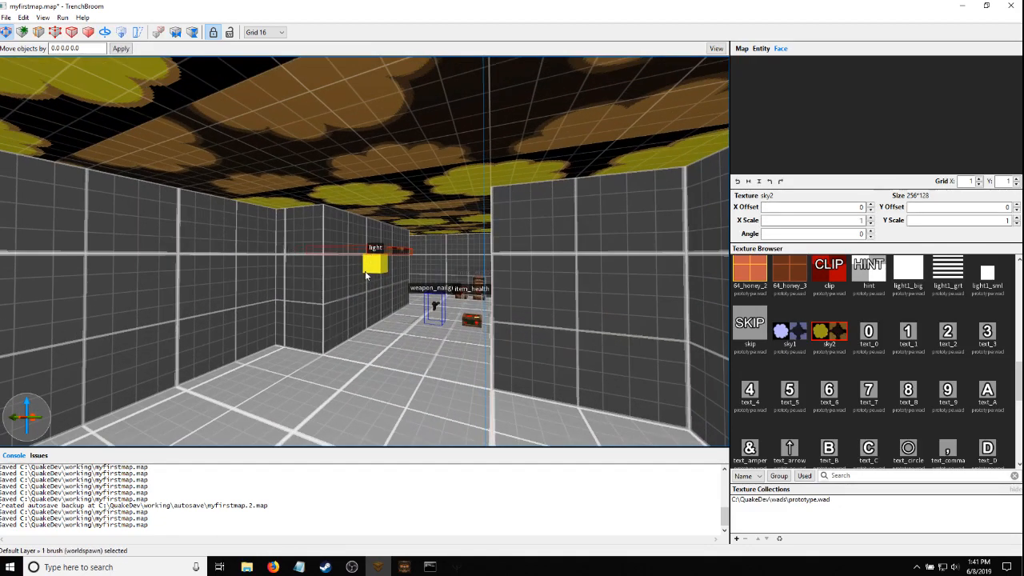
pyautogui.moveTo(436, 256); pyautogui.dragTo(452, 265, button='right')
pyautogui.press('Escape')
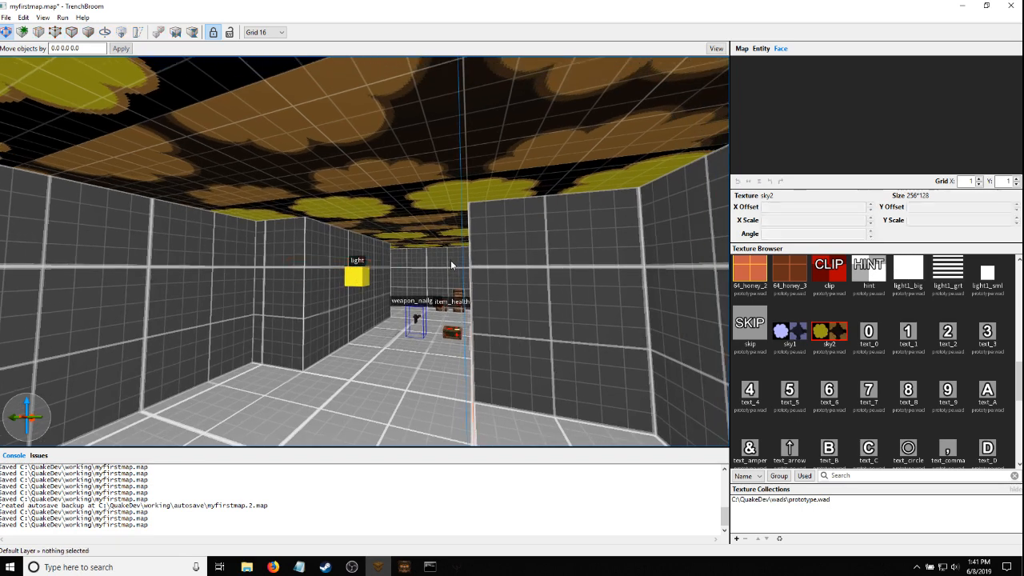
pyautogui.click(362, 285)
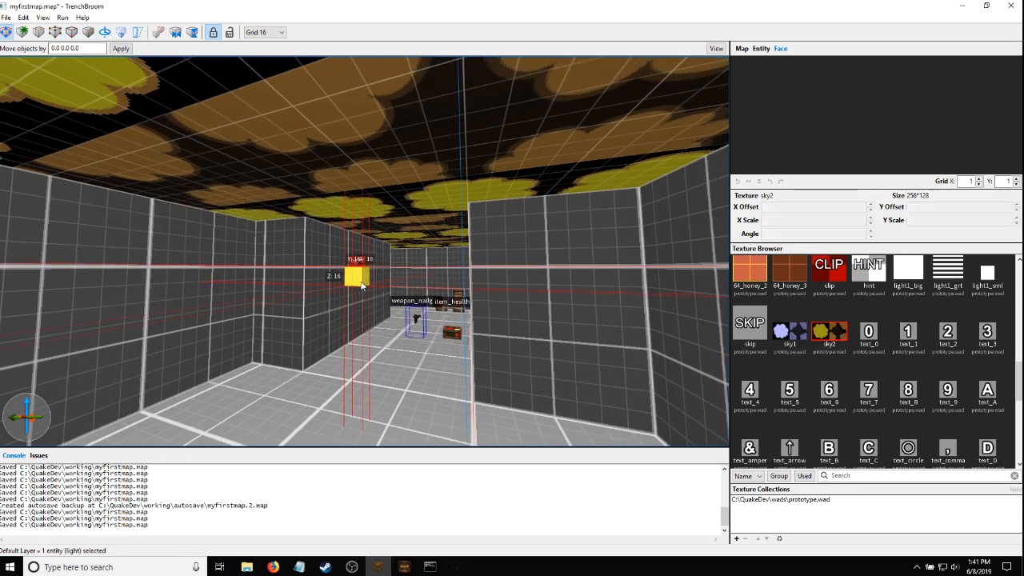
pyautogui.moveTo(424, 280); pyautogui.dragTo(388, 259, button='right')
pyautogui.press('a')
pyautogui.press('w')
pyautogui.press('a')
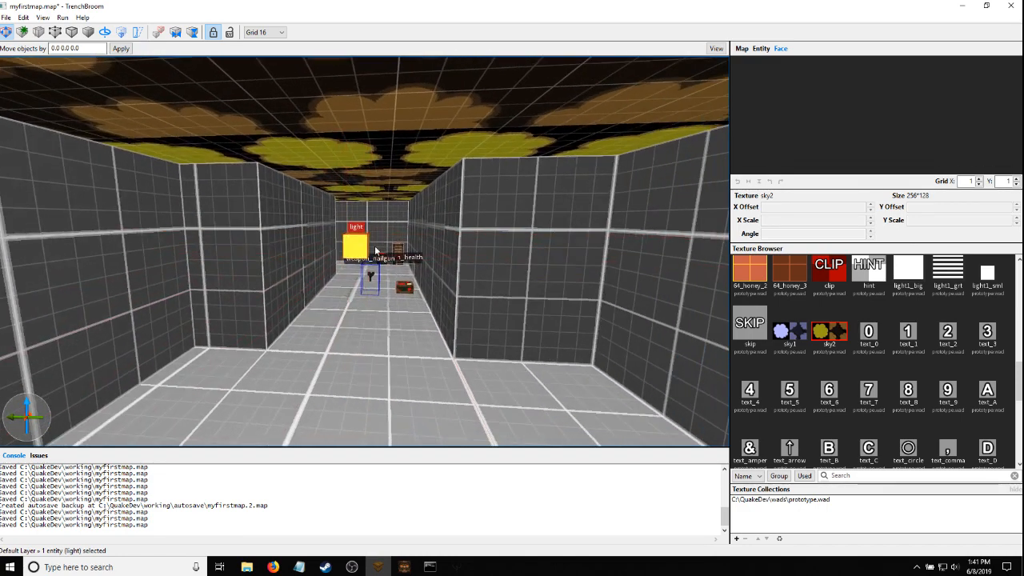
pyautogui.click(760, 49)
pyautogui.scroll(-1, 789, 118)
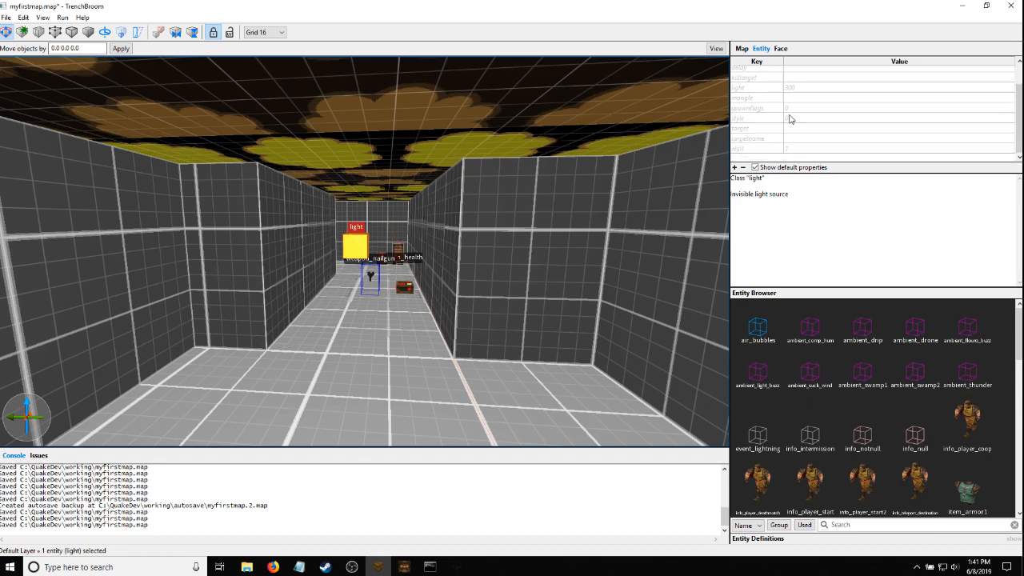
pyautogui.scroll(1, 788, 120)
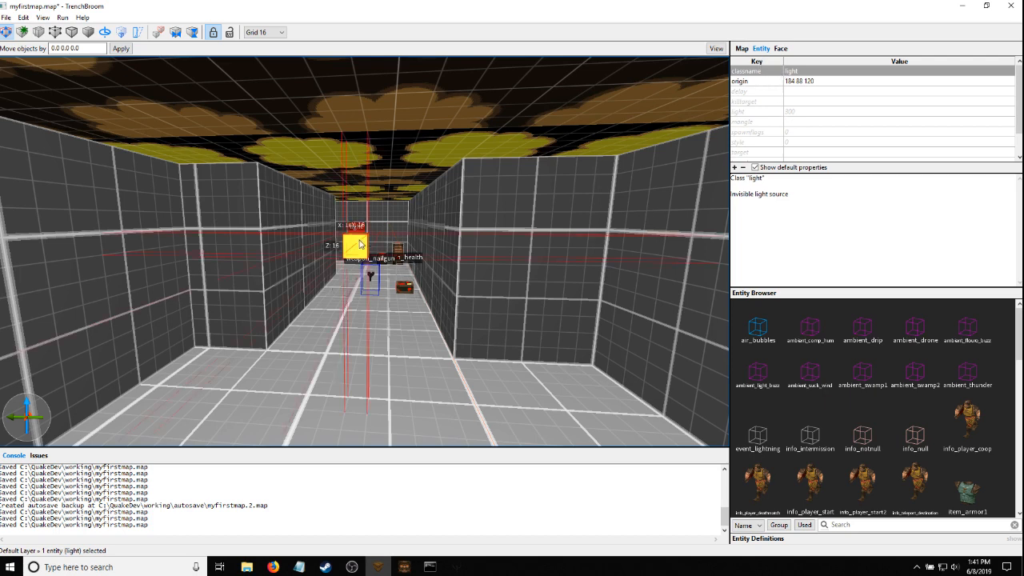
pyautogui.scroll(2, 362, 240)
pyautogui.scroll(-1, 752, 145)
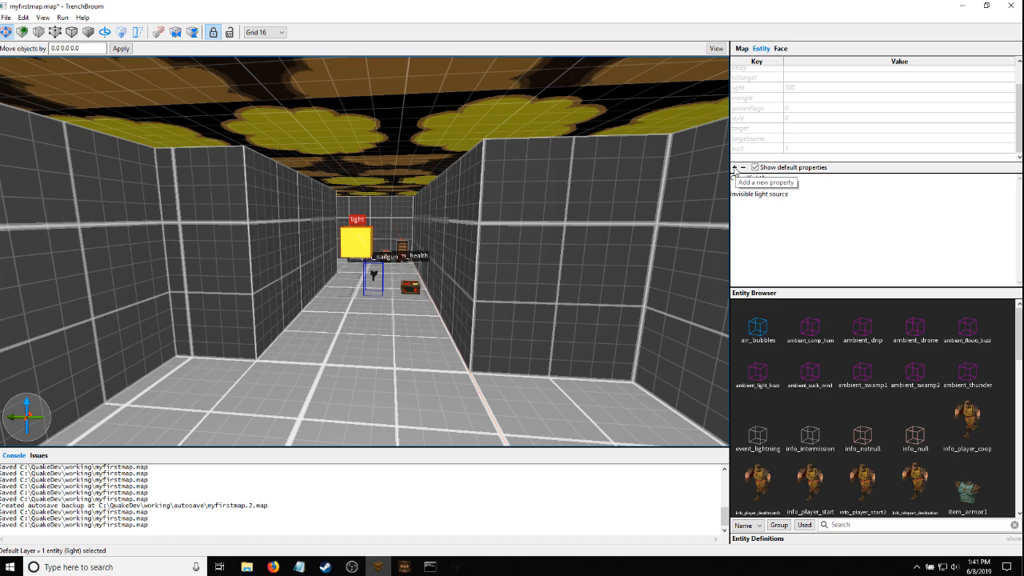
# Add a new property named _sun to the selected light entity
pyautogui.click(734, 167)
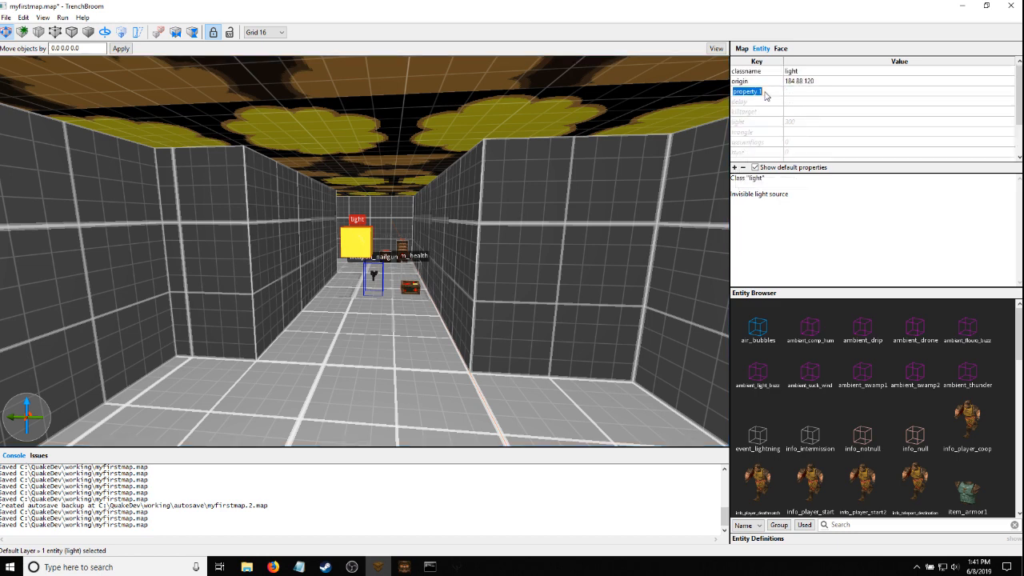
pyautogui.write('_sun')
pyautogui.press('BackSpace')
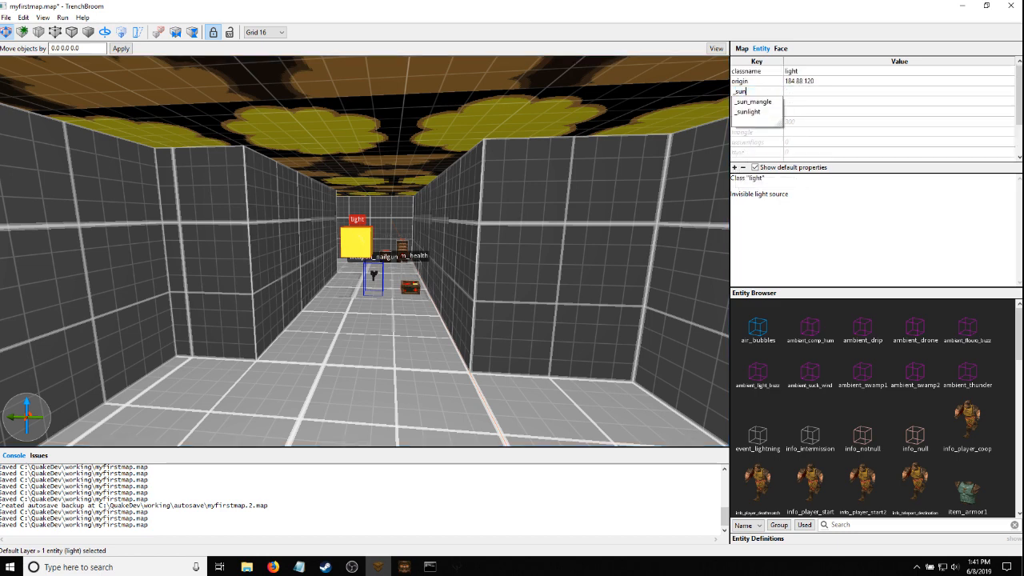
pyautogui.press('Return')
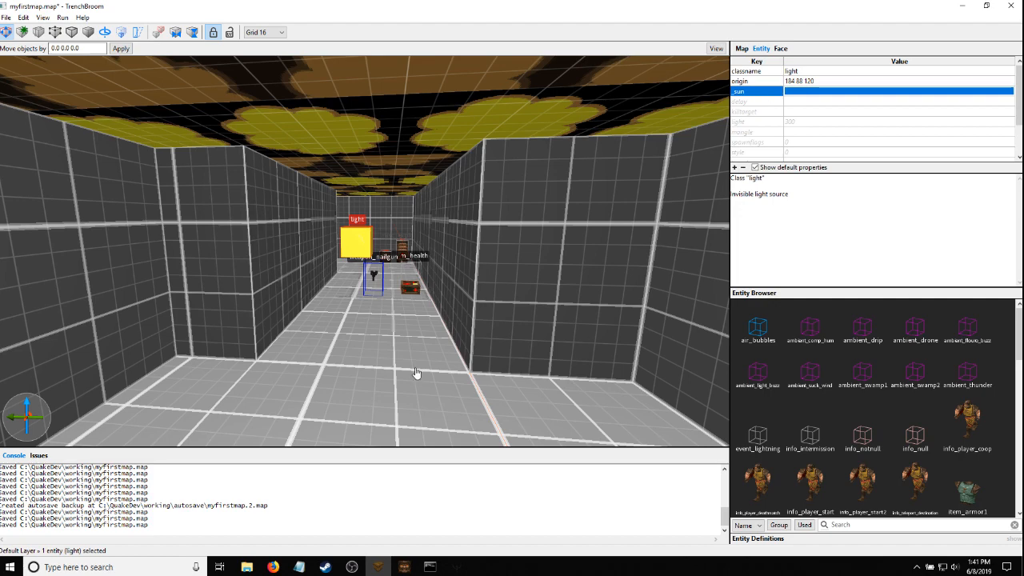
# Switch to Firefox, keep its tabs open, and open the ericw-tools site in a new tab
pyautogui.click(273, 566)
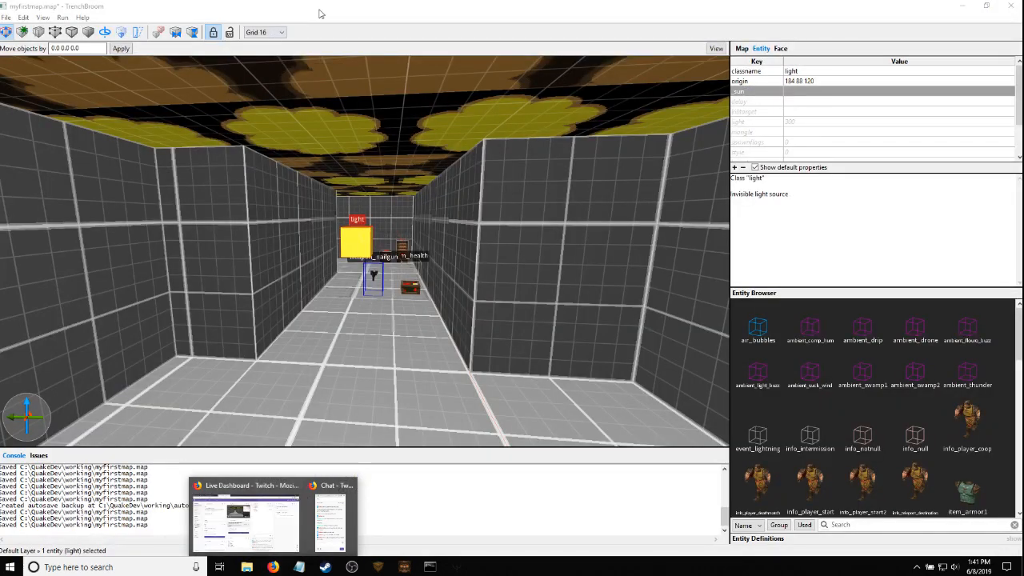
pyautogui.moveTo(273, 565)
pyautogui.click(266, 534)
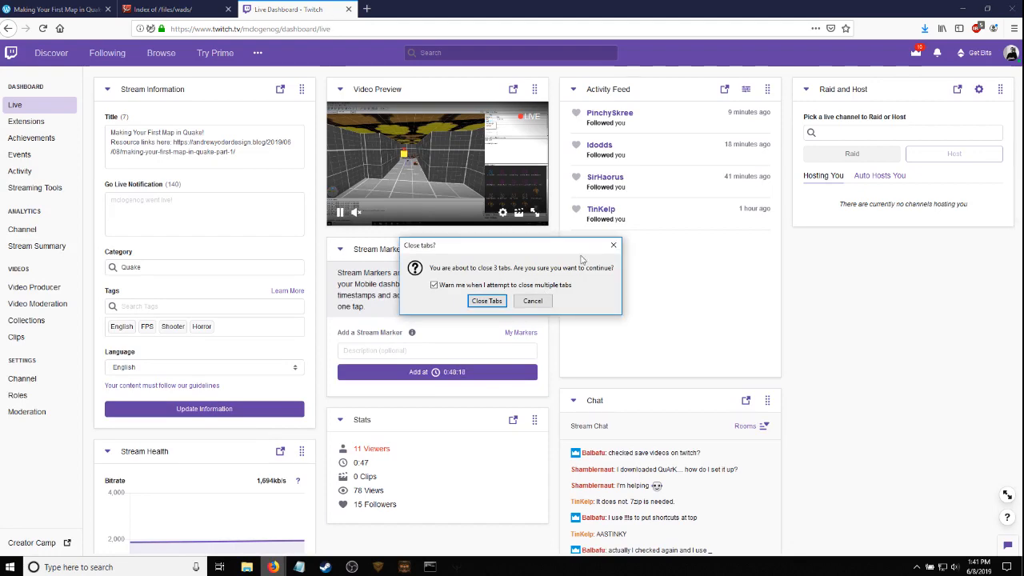
pyautogui.click(531, 301)
pyautogui.click(366, 8)
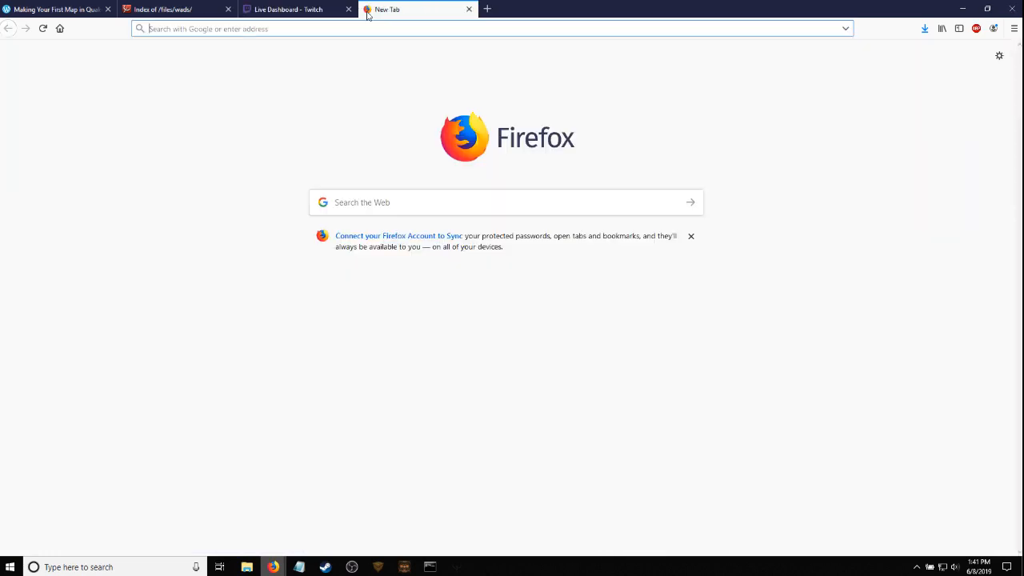
pyautogui.write('ericw')
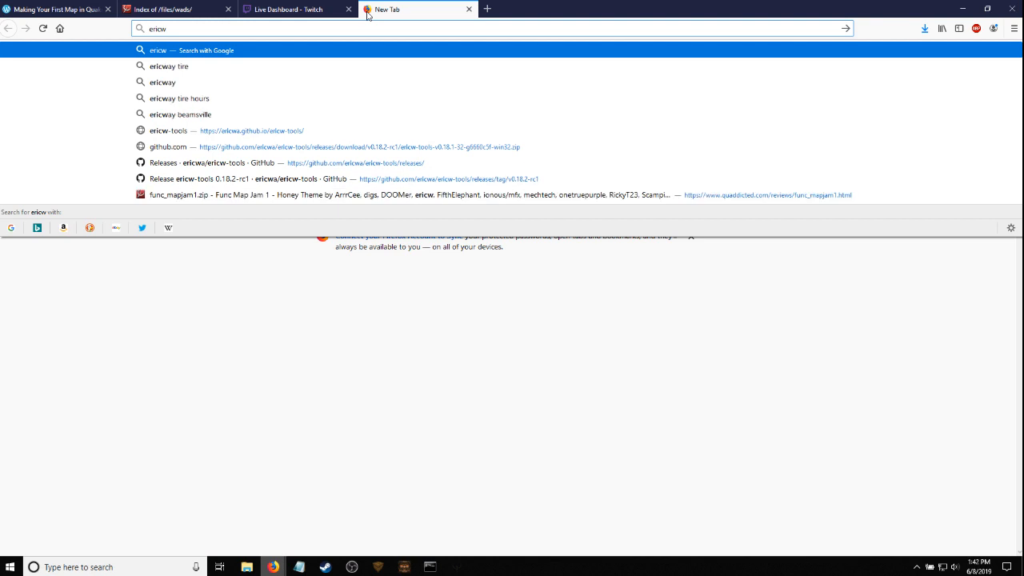
pyautogui.click(237, 131)
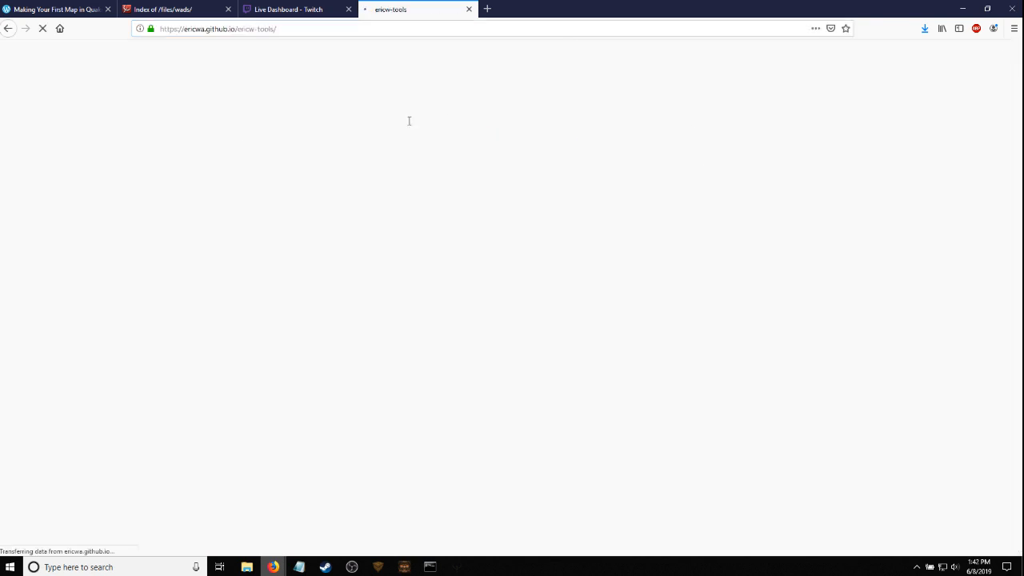
# Look through the ericw-tools feature page for sunlight and light entity settings, and return to TrenchBroom
pyautogui.scroll(-1, 336, 109)
pyautogui.scroll(1, 336, 110)
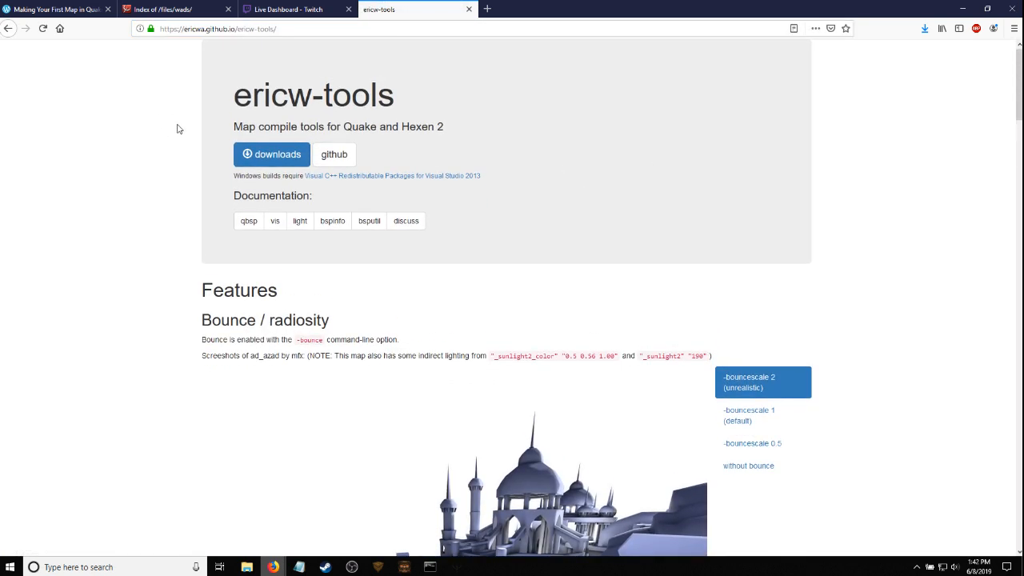
pyautogui.scroll(-2, 173, 130)
pyautogui.scroll(-10, 173, 129)
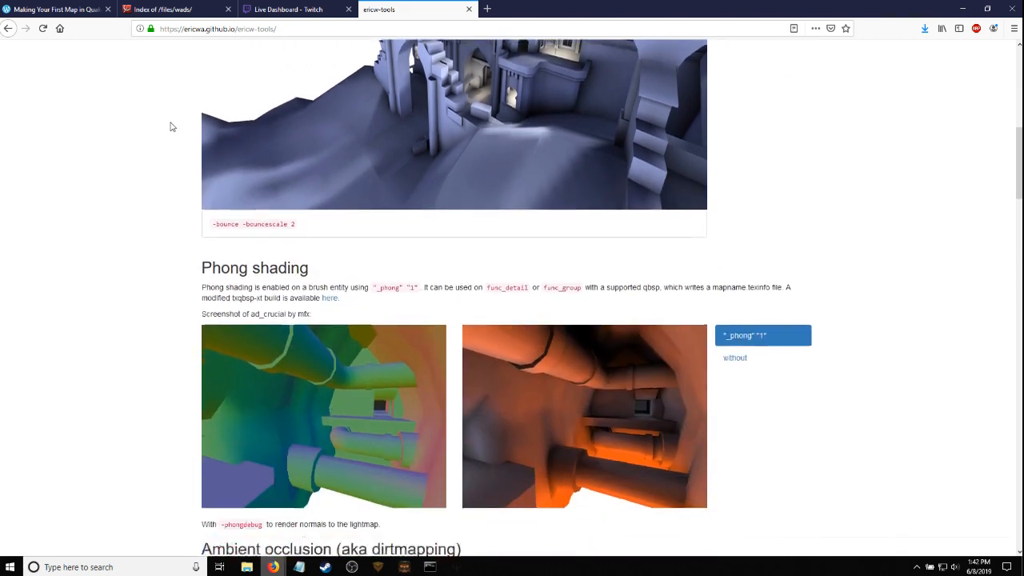
pyautogui.scroll(-20, 170, 126)
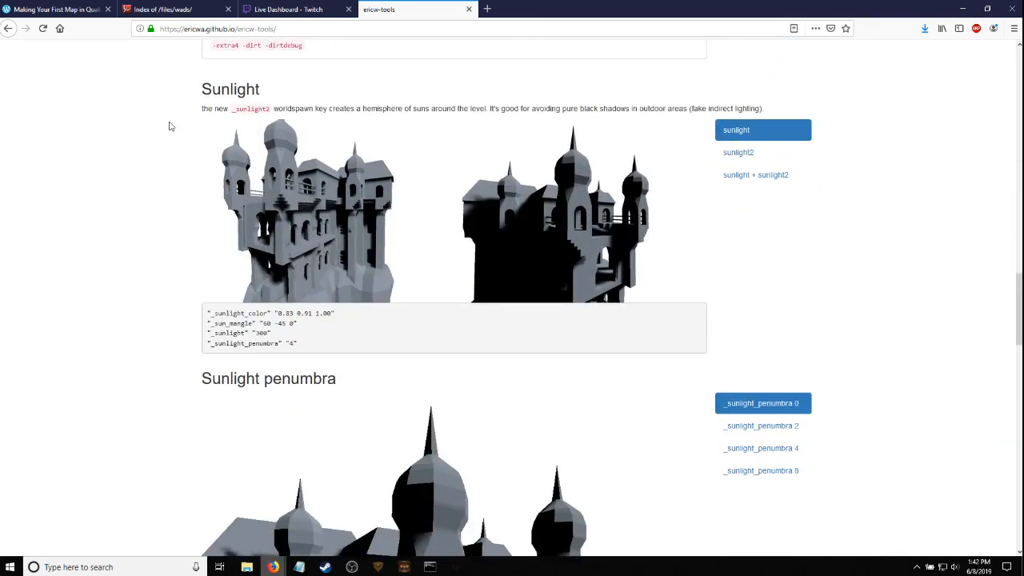
pyautogui.scroll(-20, 170, 127)
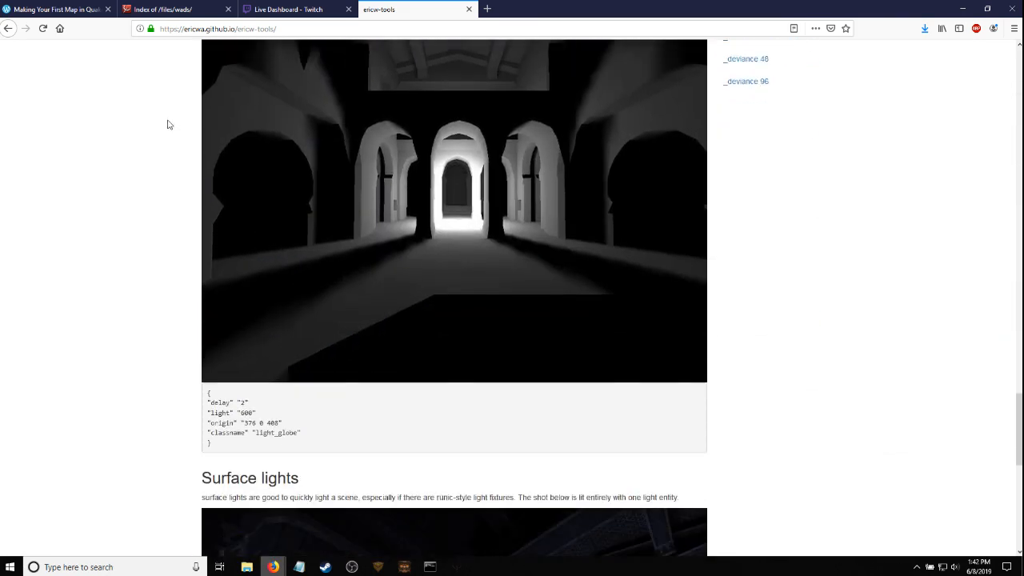
pyautogui.scroll(-5, 164, 124)
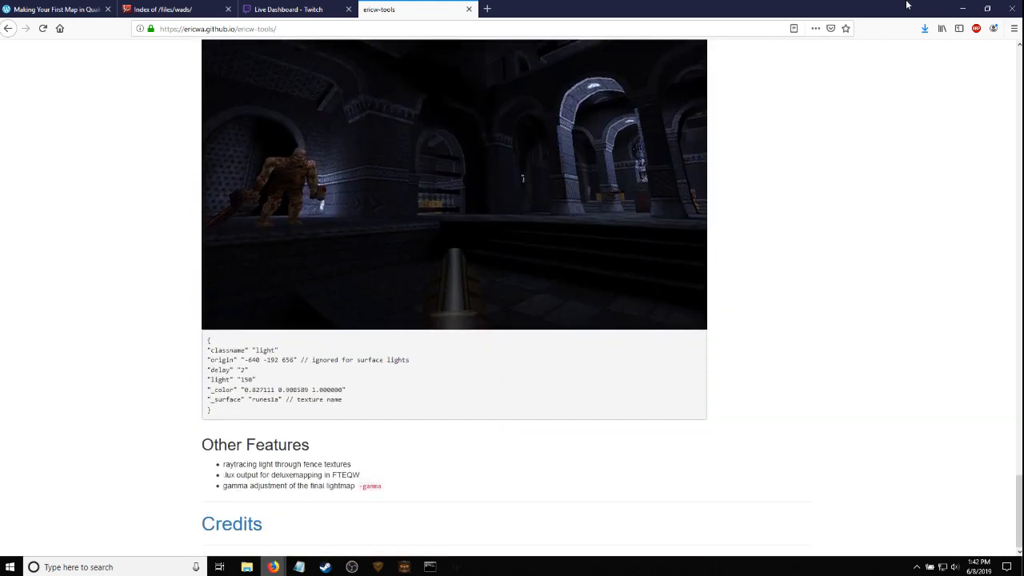
pyautogui.click(962, 9)
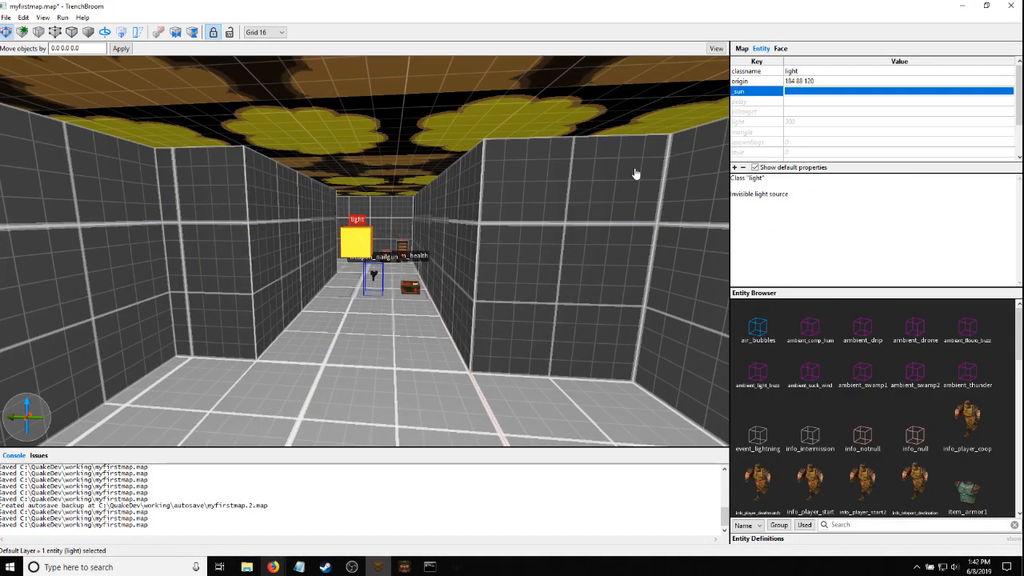
# Set the selected light entity's _sun property to 1
pyautogui.moveTo(606, 175); pyautogui.dragTo(606, 173, button='right')
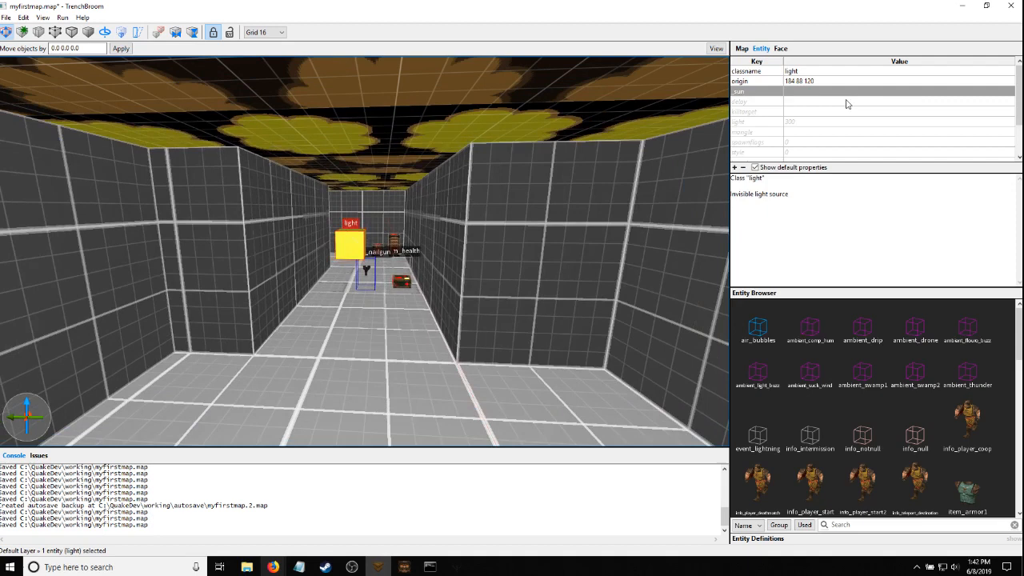
pyautogui.moveTo(555, 254); pyautogui.dragTo(552, 249, button='right')
pyautogui.rightClick(553, 249)
pyautogui.click(780, 92)
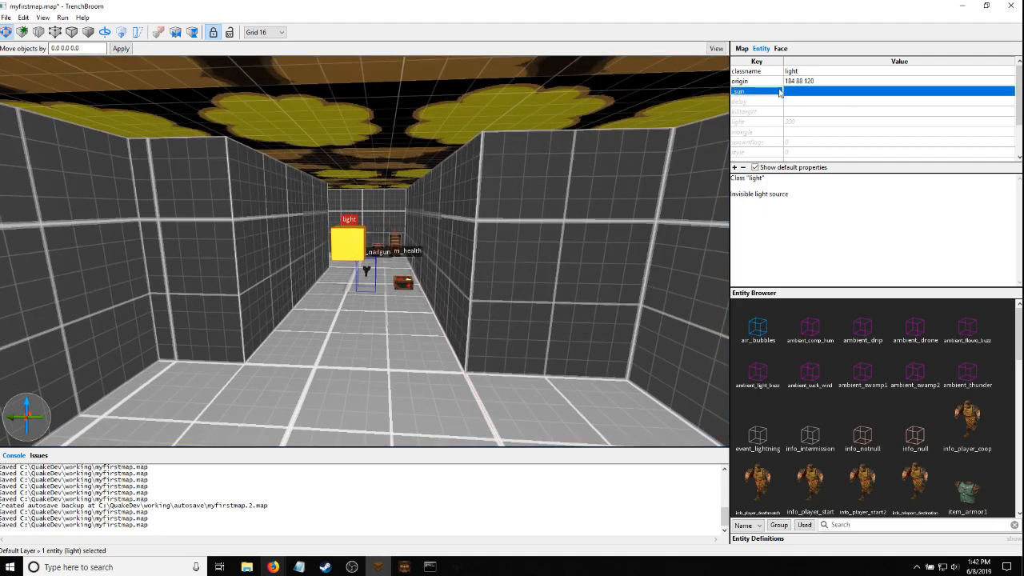
pyautogui.click(796, 89)
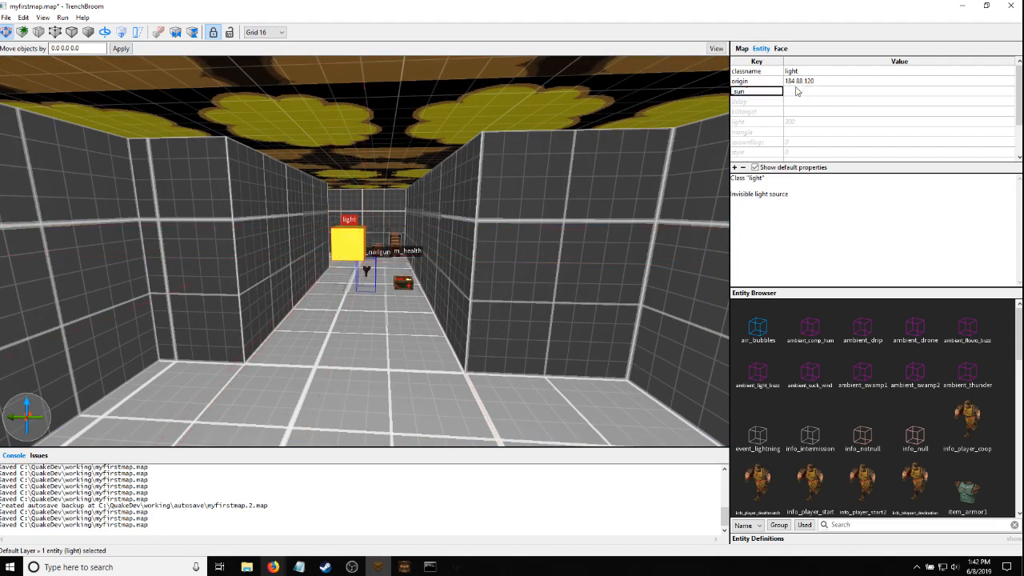
pyautogui.click(798, 92)
pyautogui.click(804, 92)
pyautogui.write('1')
pyautogui.press('Return')
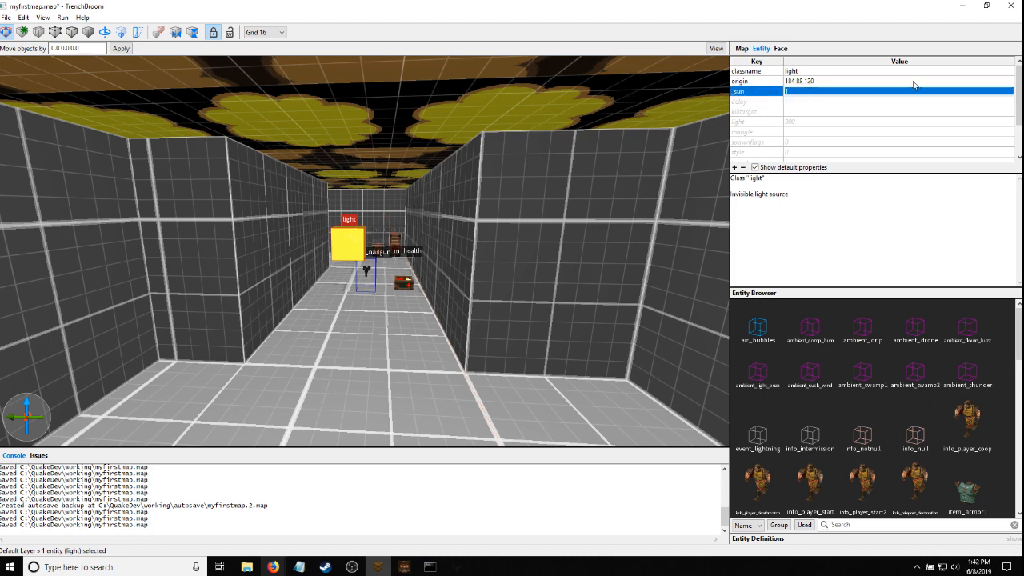
pyautogui.moveTo(284, 250); pyautogui.dragTo(384, 261, button='right')
pyautogui.press('Escape')
pyautogui.click(369, 231)
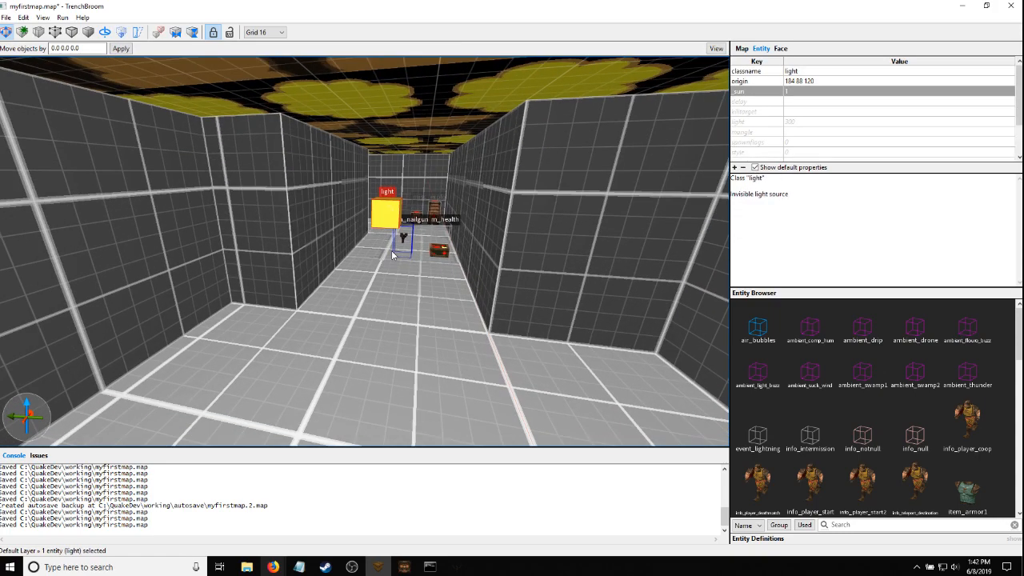
pyautogui.press('Escape')
pyautogui.moveTo(386, 212); pyautogui.dragTo(375, 216, button='right')
pyautogui.press('d')
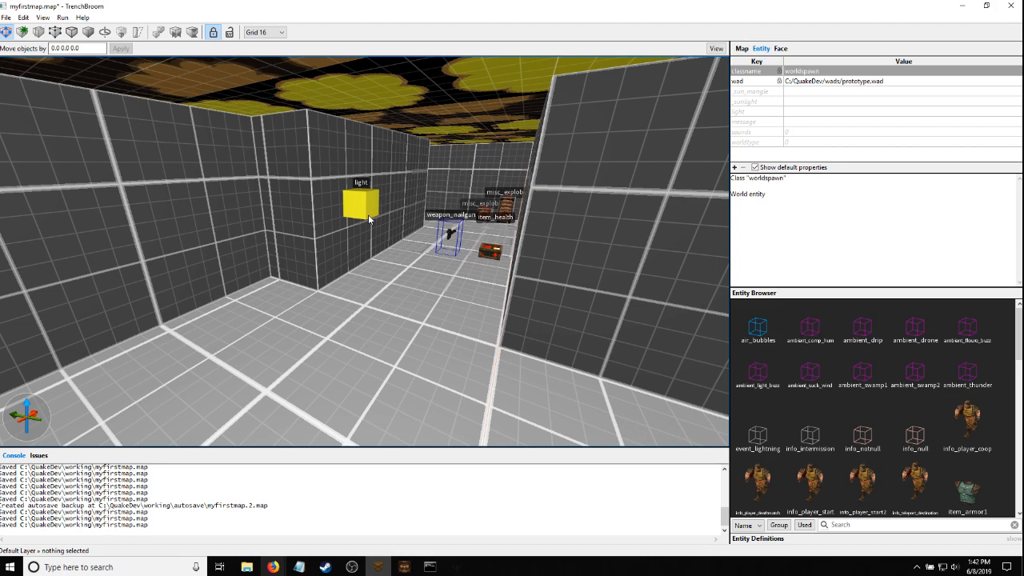
pyautogui.moveTo(368, 215)
pyautogui.mouseDown(button='right')
pyautogui.moveTo(391, 212)
pyautogui.moveTo(383, 205)
pyautogui.mouseUp(button='right')
pyautogui.press('a')
pyautogui.press('w')
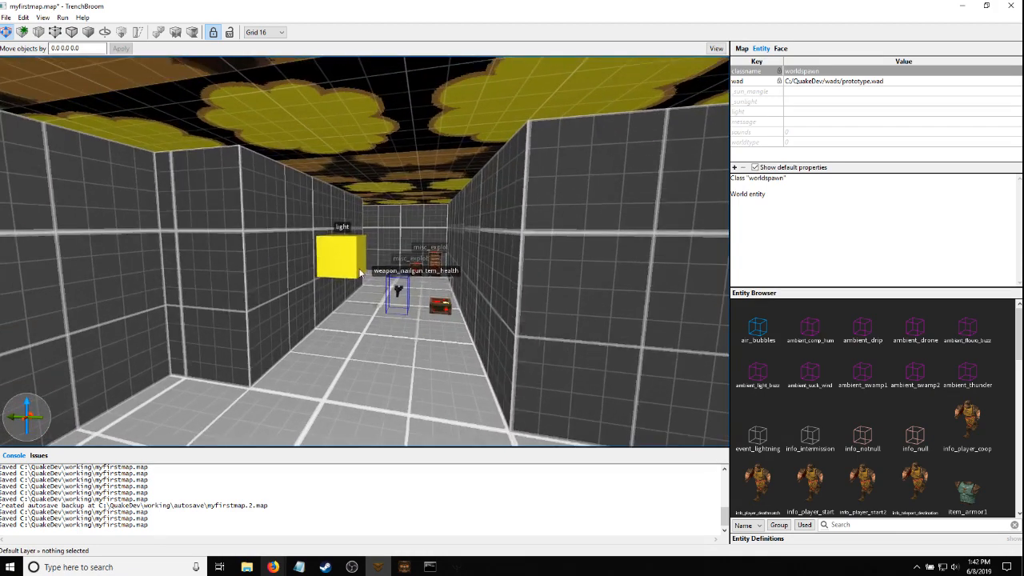
pyautogui.click(360, 271)
pyautogui.press('d')
pyautogui.moveTo(472, 250); pyautogui.dragTo(453, 249, button='right')
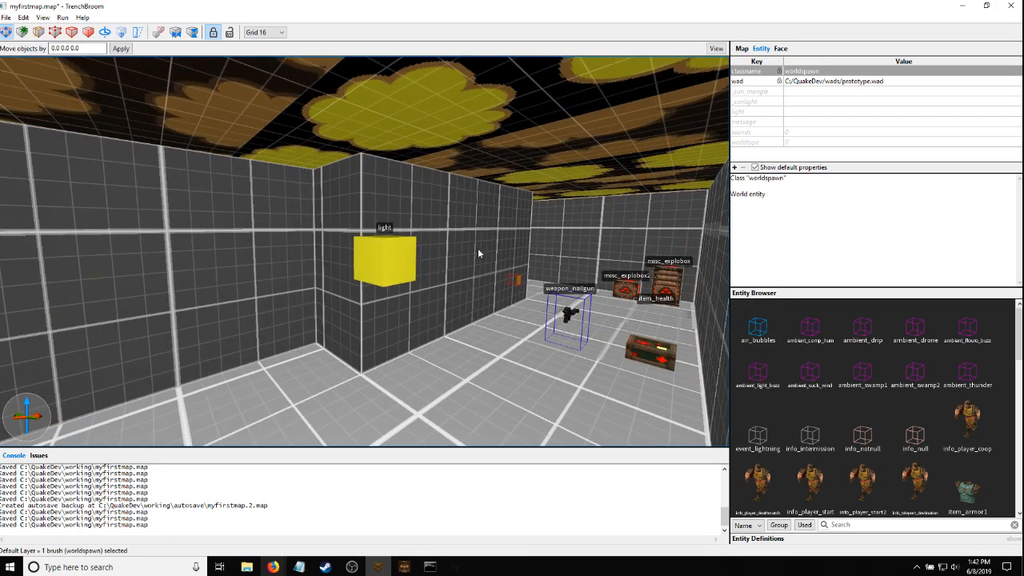
pyautogui.press('Escape')
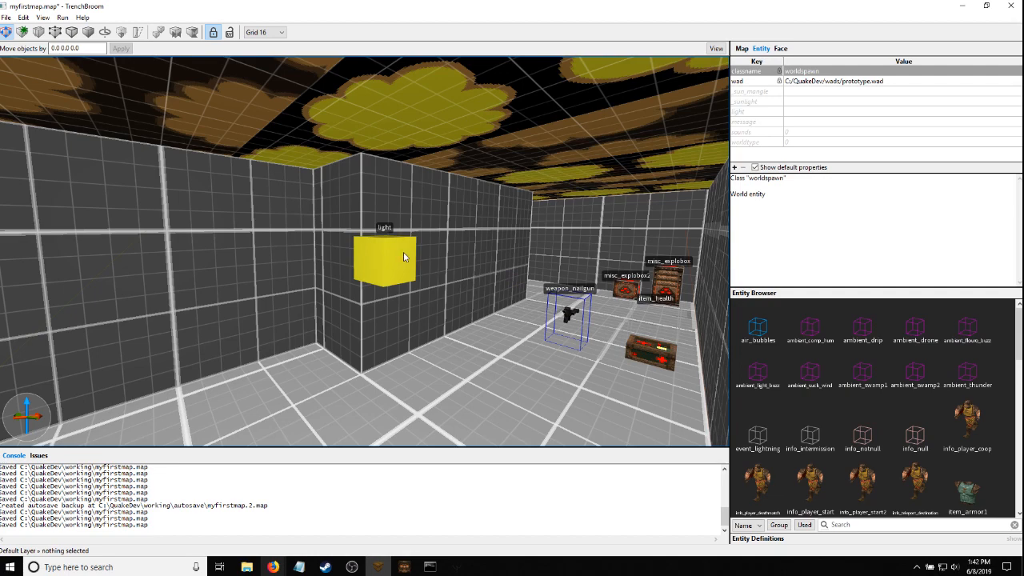
pyautogui.moveTo(404, 254); pyautogui.dragTo(448, 258, button='right')
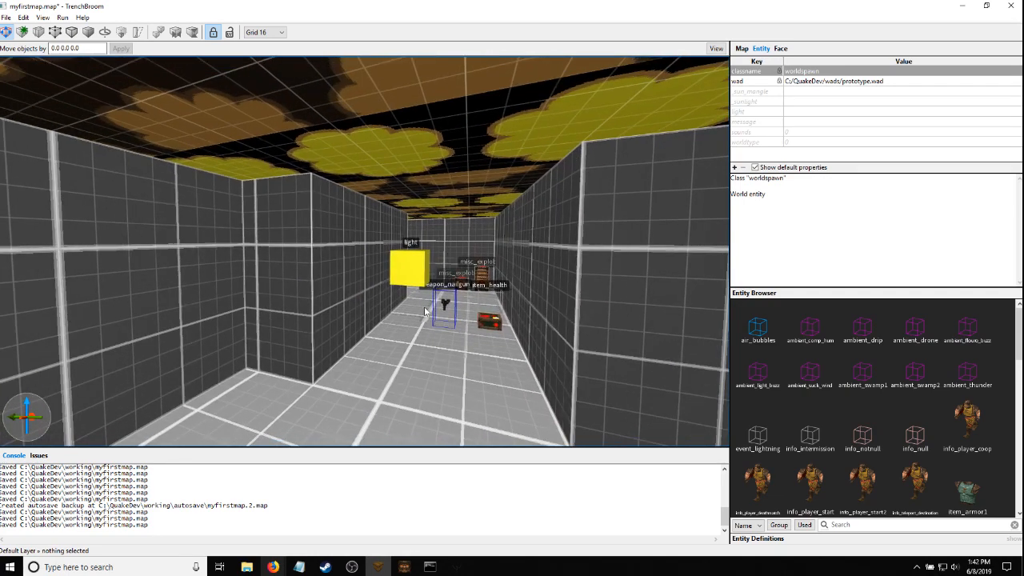
# Create an info_null point entity on the corridor floor in front of the light entity
pyautogui.press('a')
pyautogui.moveTo(416, 269); pyautogui.dragTo(434, 324, button='right')
pyautogui.rightClick(318, 356)
pyautogui.moveTo(373, 424)
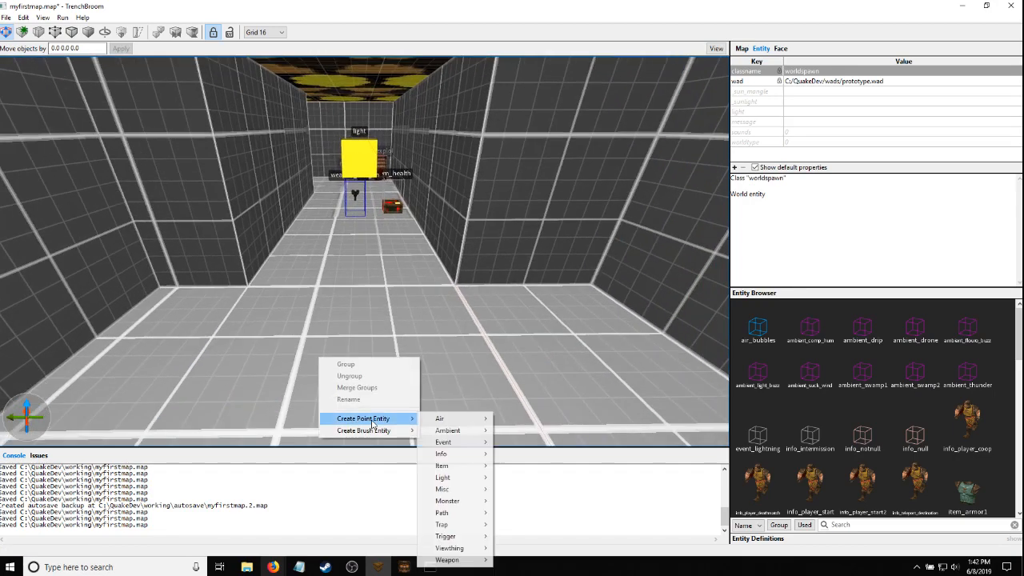
pyautogui.moveTo(445, 454)
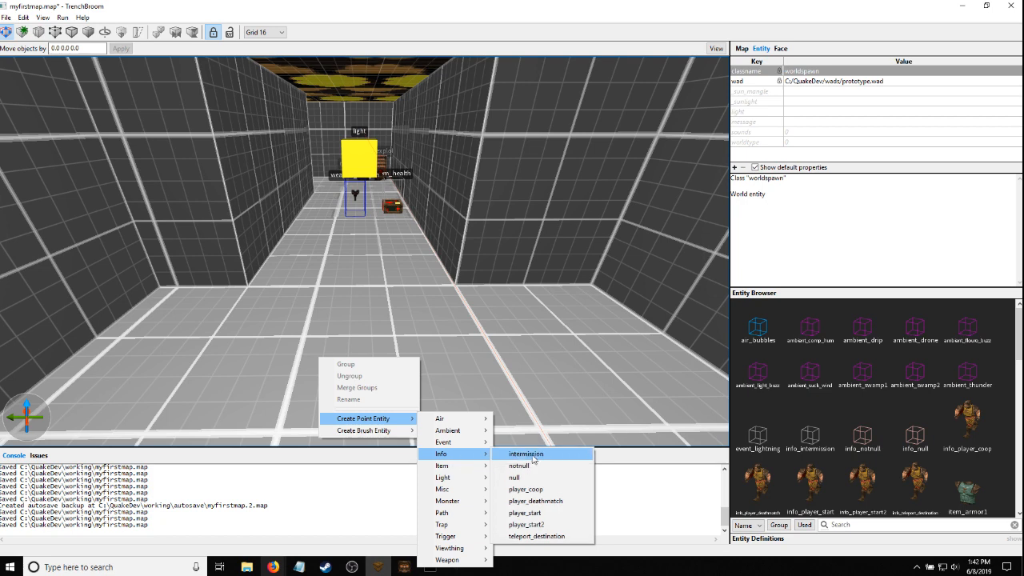
pyautogui.click(529, 479)
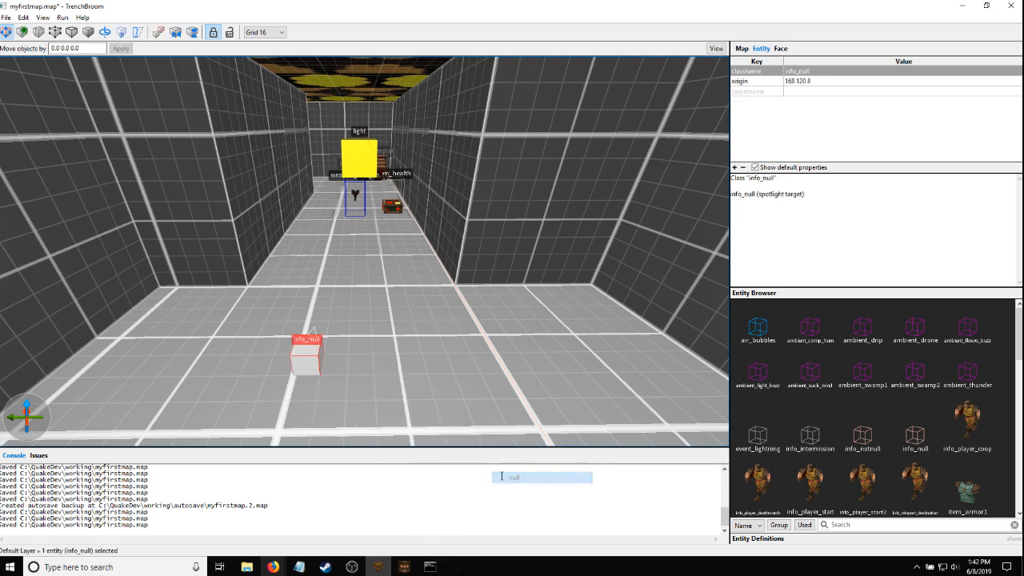
pyautogui.moveTo(352, 385); pyautogui.dragTo(346, 381, button='right')
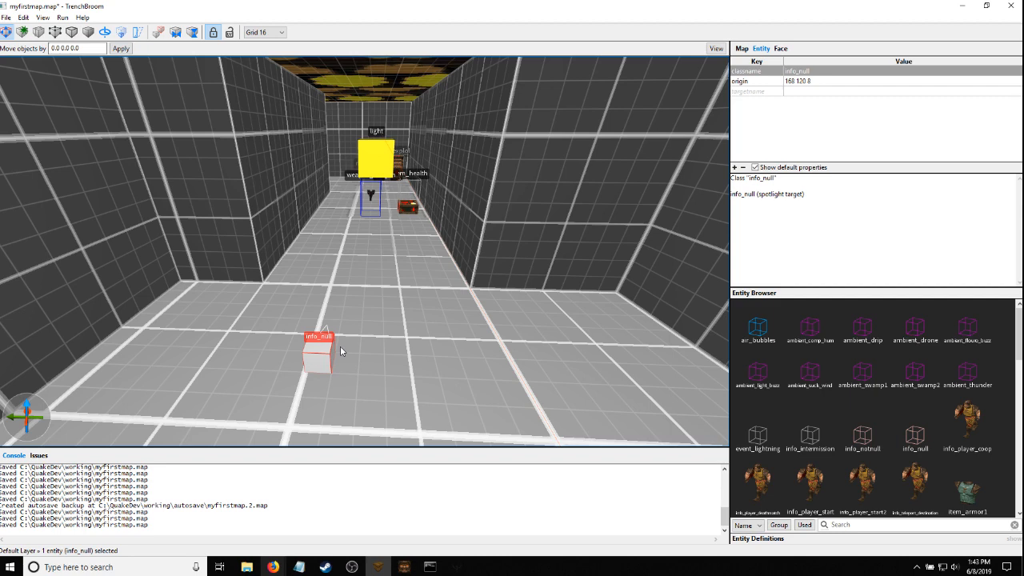
# Select the light entity and set its target property to sunTarget
pyautogui.click(381, 150)
pyautogui.press('a')
pyautogui.moveTo(383, 151); pyautogui.dragTo(394, 150, button='right')
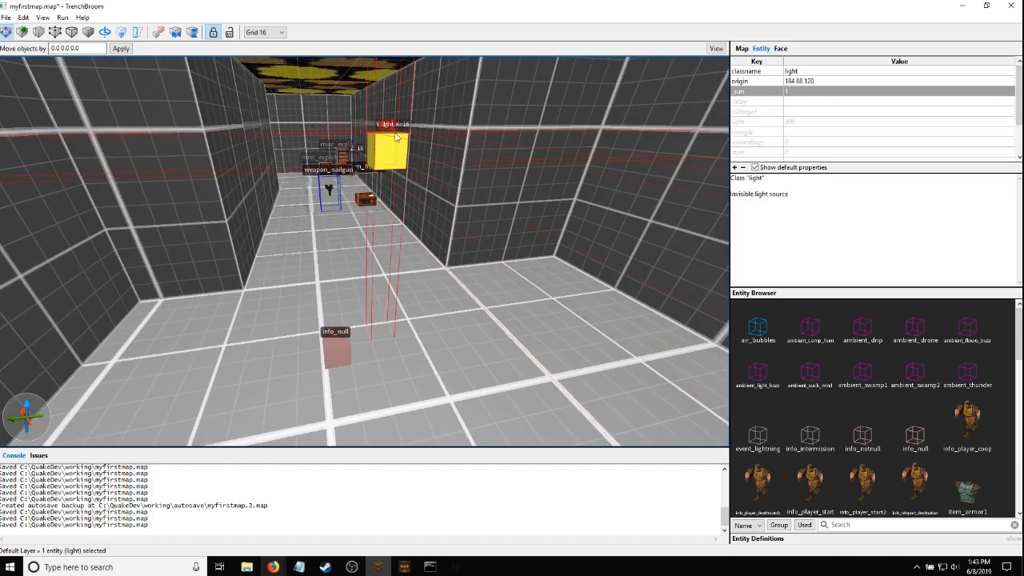
pyautogui.moveTo(400, 184); pyautogui.dragTo(393, 165, button='right')
pyautogui.press('d')
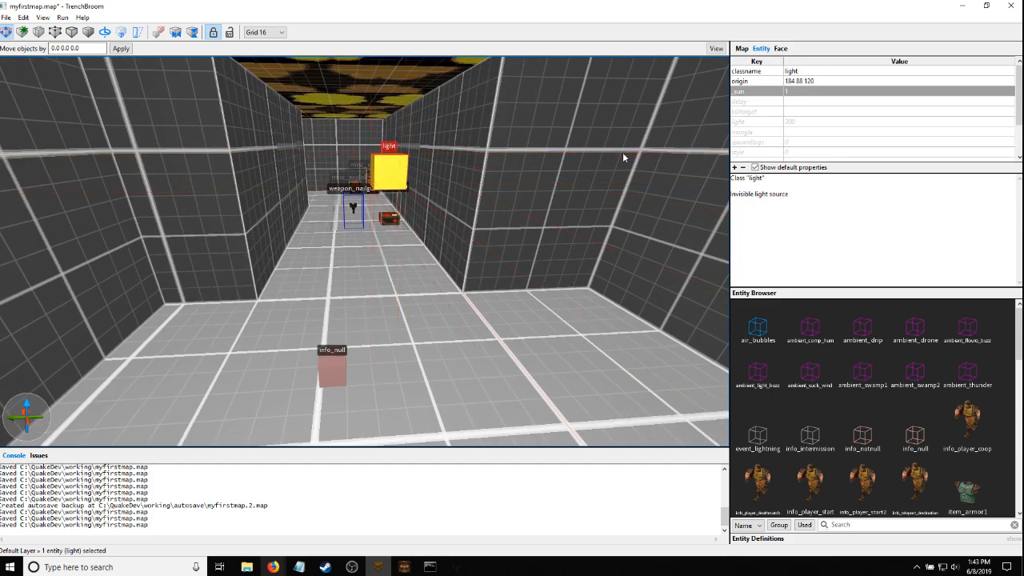
pyautogui.scroll(-2, 862, 122)
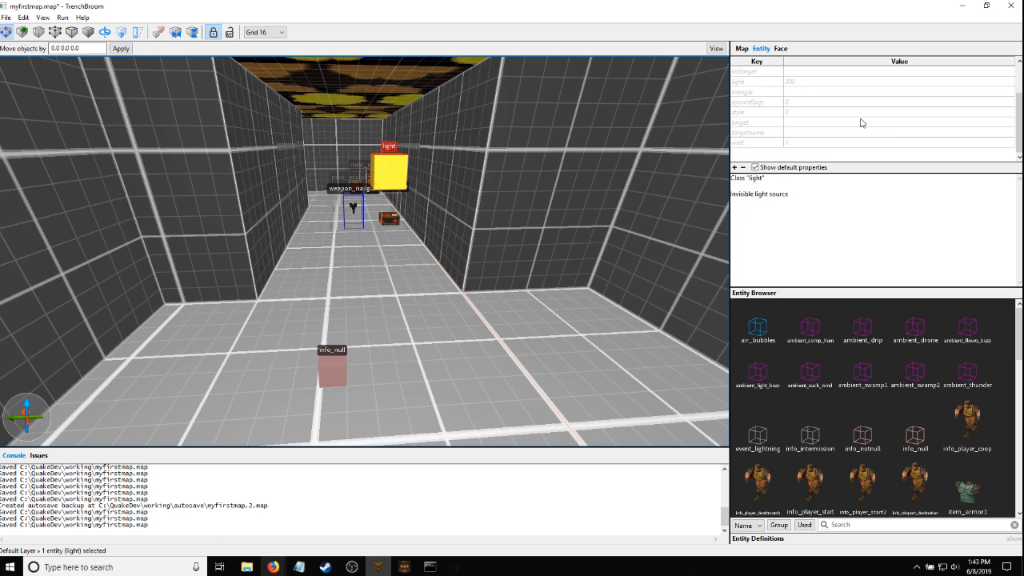
pyautogui.click(785, 124)
pyautogui.click(795, 125)
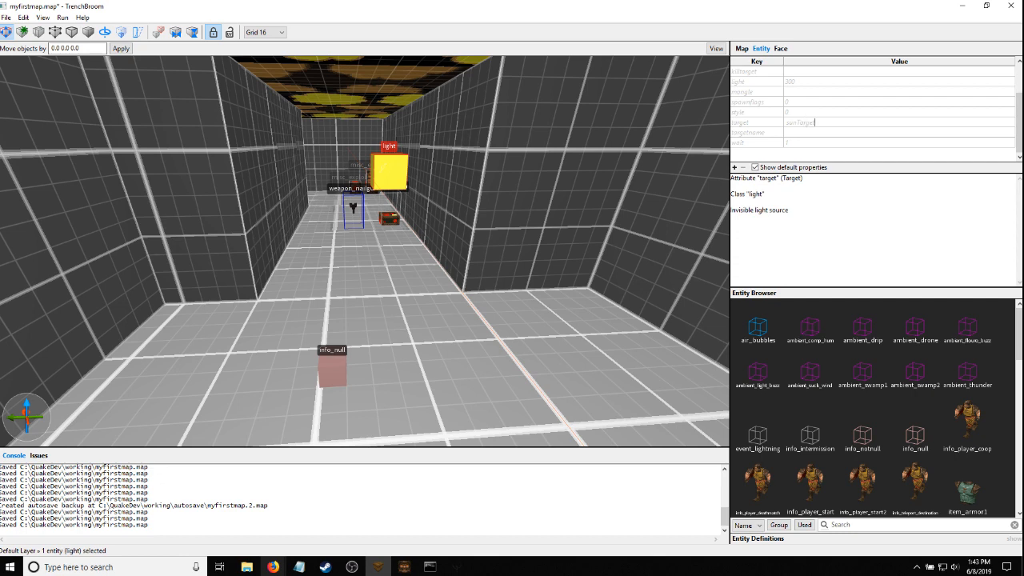
pyautogui.press('Return')
# Select the info_null entity and set its targetname property to sunTarget
pyautogui.click(336, 368)
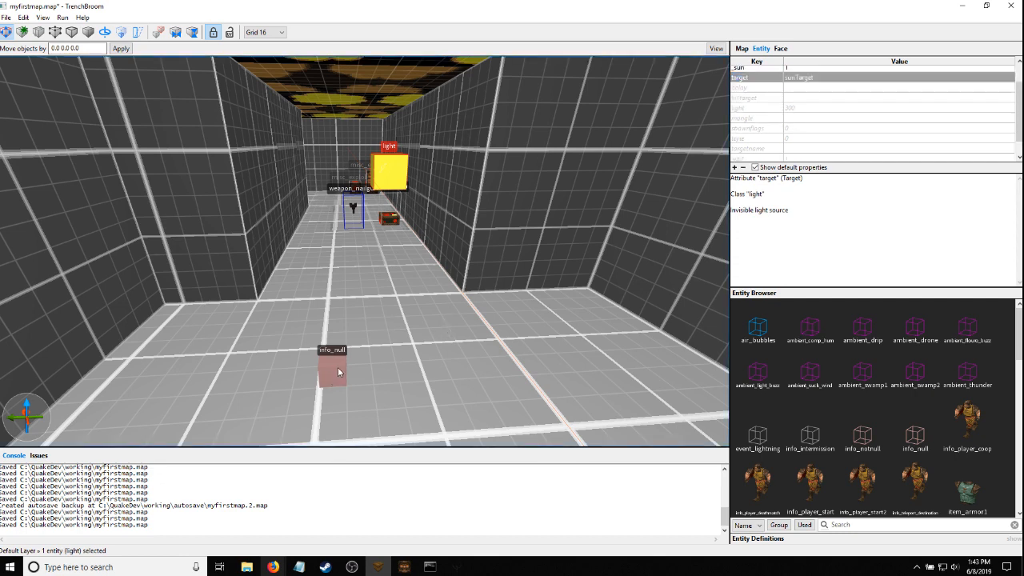
pyautogui.click(338, 365)
pyautogui.moveTo(414, 320); pyautogui.dragTo(402, 325, button='right')
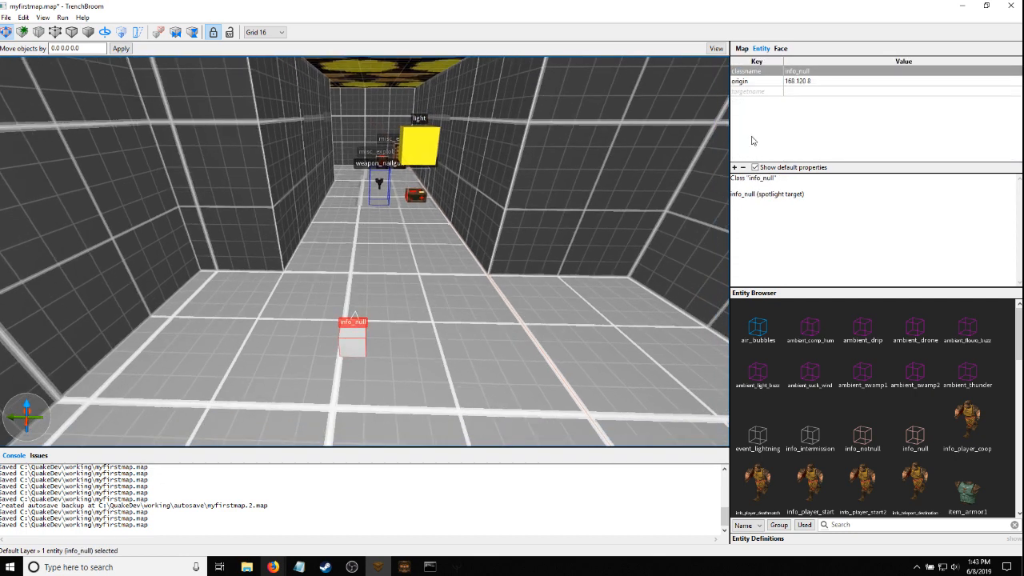
pyautogui.click(795, 93)
pyautogui.click(798, 95)
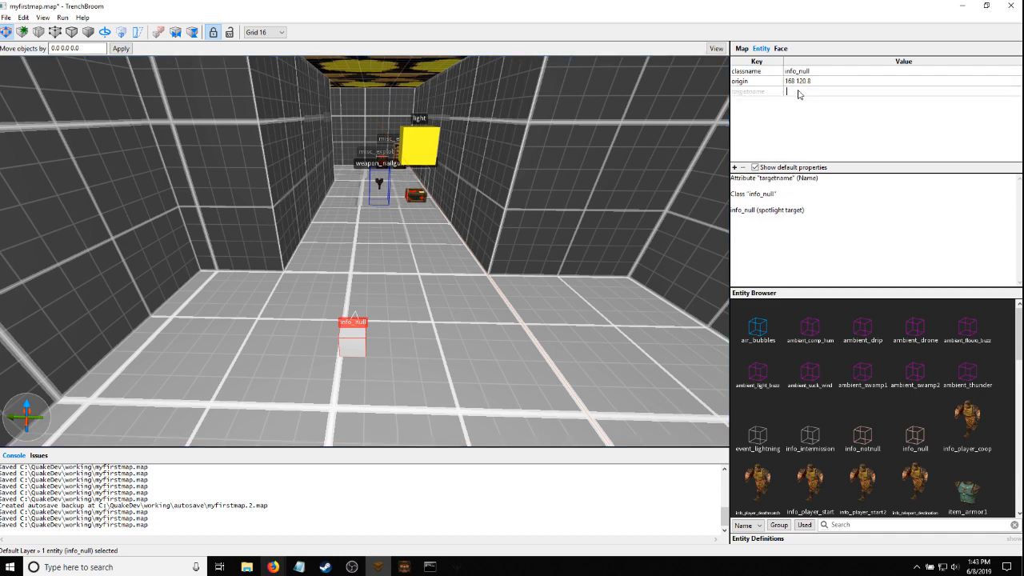
pyautogui.write('sunTarget')
pyautogui.press('Return')
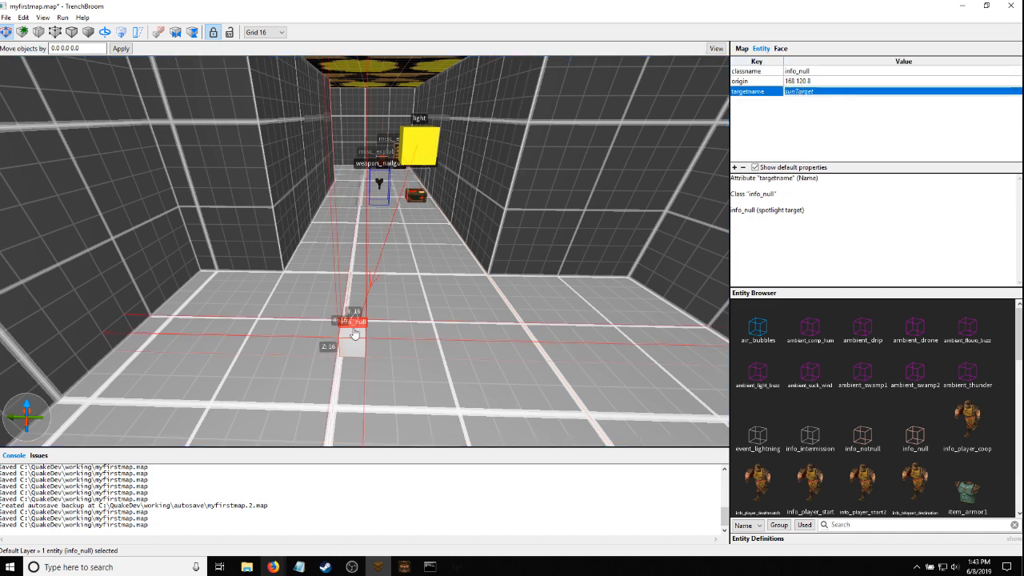
# Examine the target line linking the light to the info_null, selecting each entity in turn to compare their properties
pyautogui.press('w')
pyautogui.press('a')
pyautogui.moveTo(393, 256); pyautogui.dragTo(396, 256, button='right')
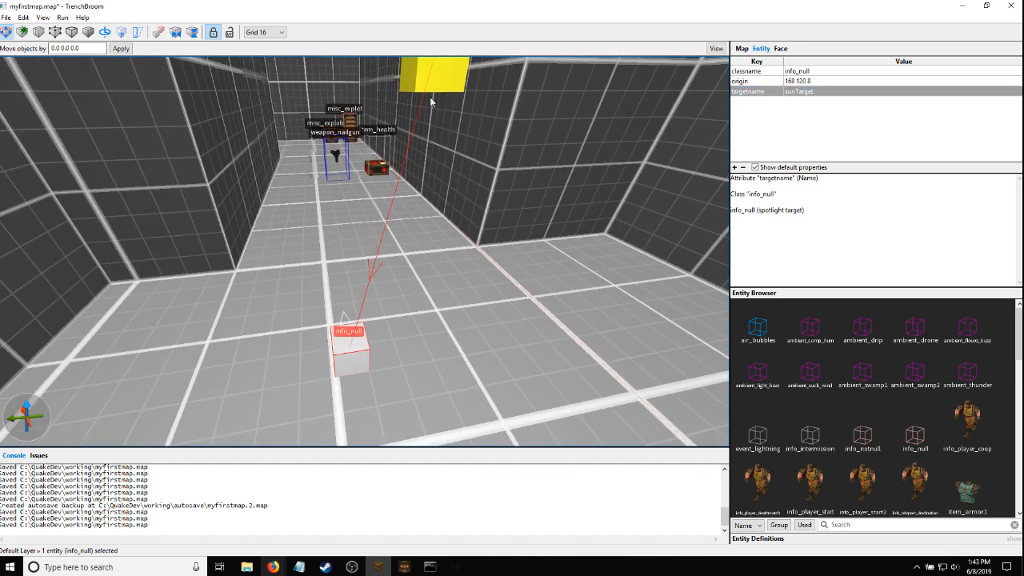
pyautogui.press('s')
pyautogui.rightClick(427, 110)
pyautogui.moveTo(356, 317); pyautogui.dragTo(366, 287, button='right')
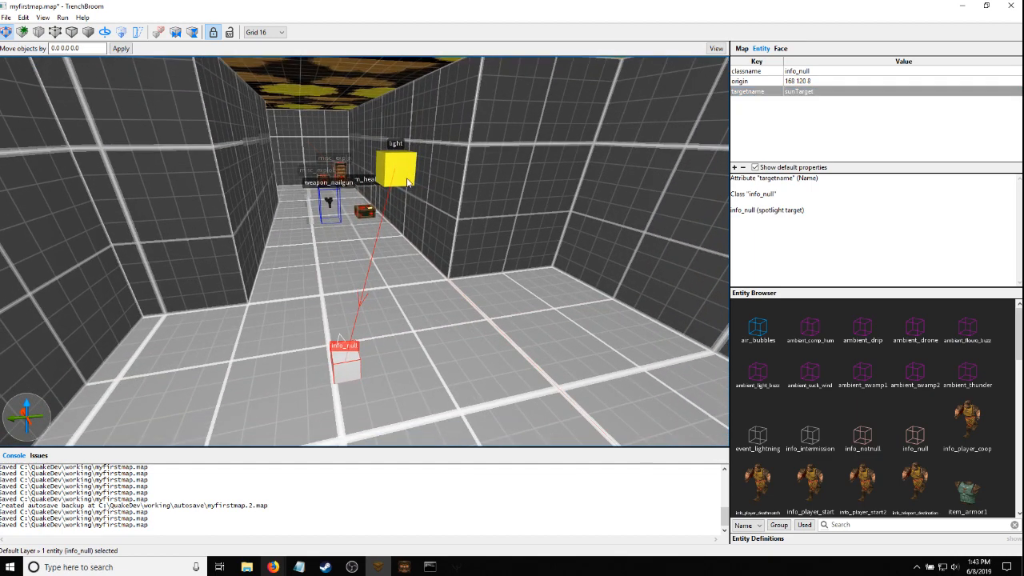
pyautogui.click(370, 181)
pyautogui.click(345, 361)
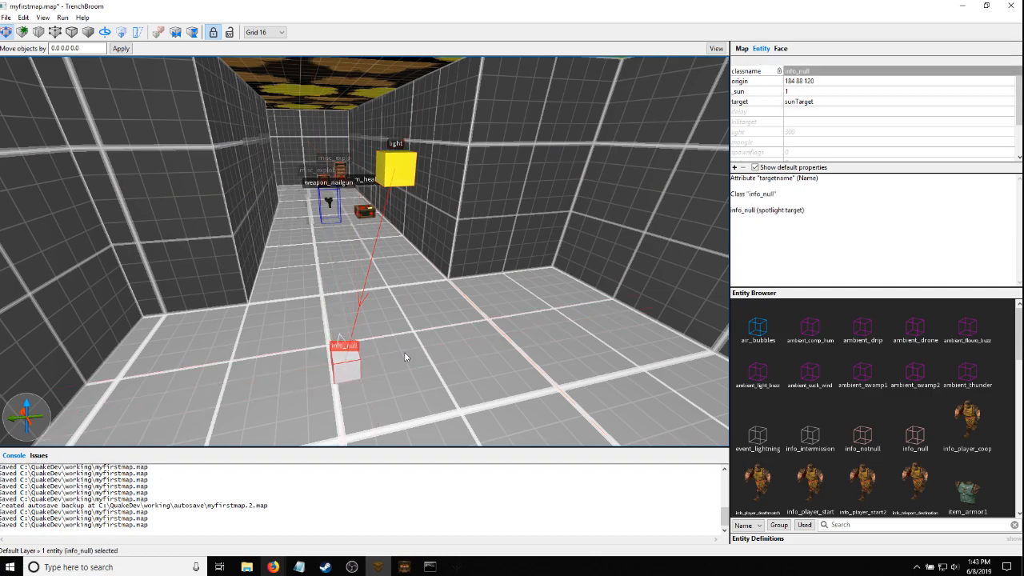
pyautogui.press('d')
pyautogui.moveTo(431, 350); pyautogui.dragTo(420, 349, button='right')
pyautogui.press('Escape')
pyautogui.click(393, 160)
pyautogui.press('a')
# Move the info_null entity across the floor to origin 232 136 8 to angle the sunlight direction
pyautogui.moveTo(389, 195)
pyautogui.mouseDown(button='right')
pyautogui.moveTo(421, 208)
pyautogui.moveTo(309, 212)
pyautogui.moveTo(336, 274)
pyautogui.mouseUp(button='right')
pyautogui.press('s')
pyautogui.press('d')
pyautogui.press('a')
pyautogui.press('q')
pyautogui.moveTo(353, 312); pyautogui.dragTo(321, 191)
pyautogui.press('d')
pyautogui.moveTo(322, 191); pyautogui.dragTo(302, 217, button='right')
pyautogui.press('q')
pyautogui.press('x')
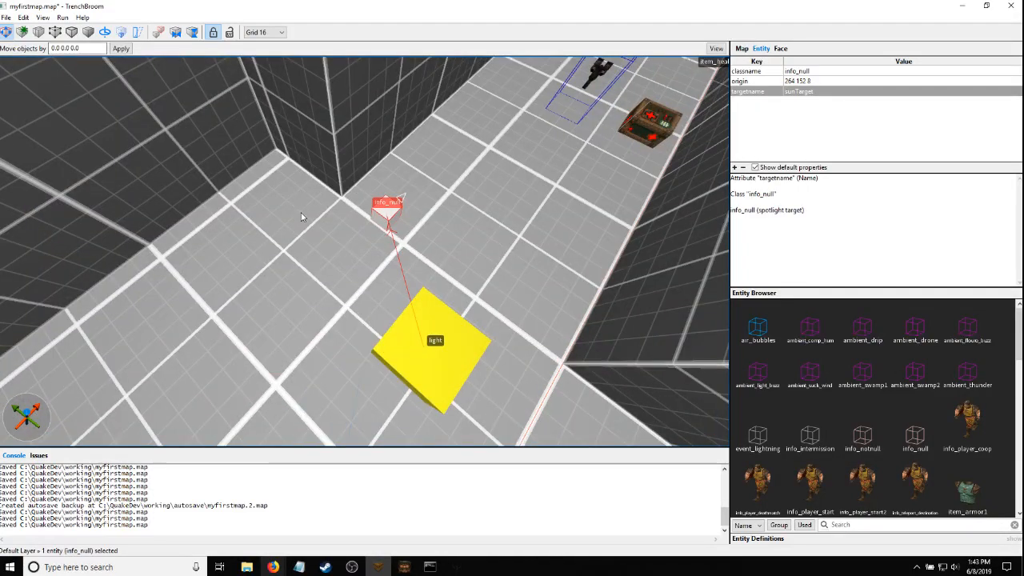
pyautogui.press('d')
pyautogui.click(365, 219)
pyautogui.moveTo(366, 218); pyautogui.dragTo(382, 226)
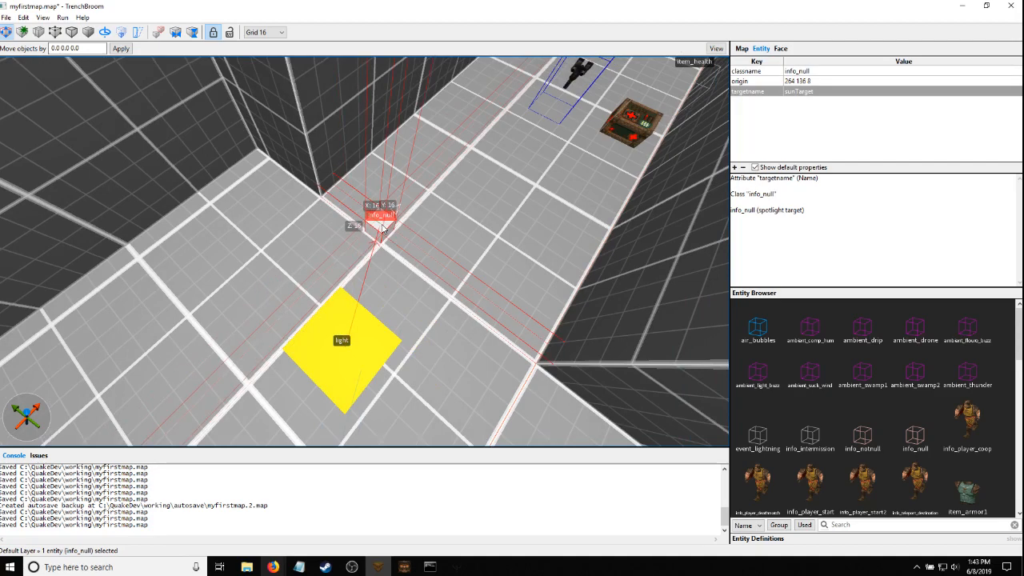
pyautogui.moveTo(376, 239)
pyautogui.mouseDown(button='right')
pyautogui.moveTo(383, 231)
pyautogui.moveTo(379, 237)
pyautogui.mouseUp(button='right')
pyautogui.moveTo(357, 250); pyautogui.dragTo(324, 304)
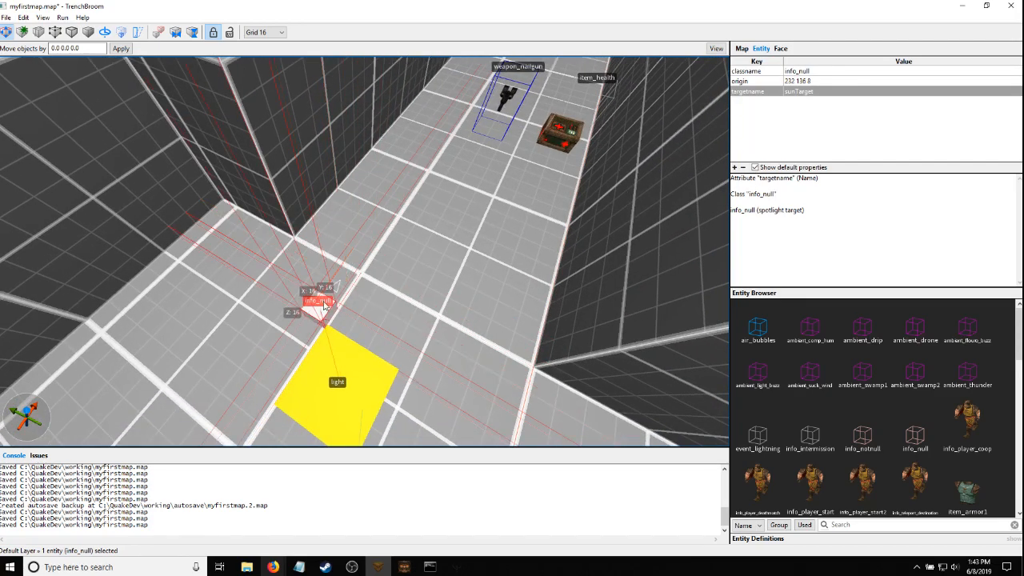
# Clear the selection and save the map file myfirstmap.map
pyautogui.moveTo(335, 314); pyautogui.dragTo(392, 280, button='right')
pyautogui.scroll(-3, 367, 313)
pyautogui.scroll(3, 367, 313)
pyautogui.scroll(-3, 392, 280)
pyautogui.click(421, 269)
pyautogui.moveTo(496, 271); pyautogui.dragTo(502, 269, button='right')
pyautogui.scroll(-2, 501, 271)
pyautogui.press('Escape')
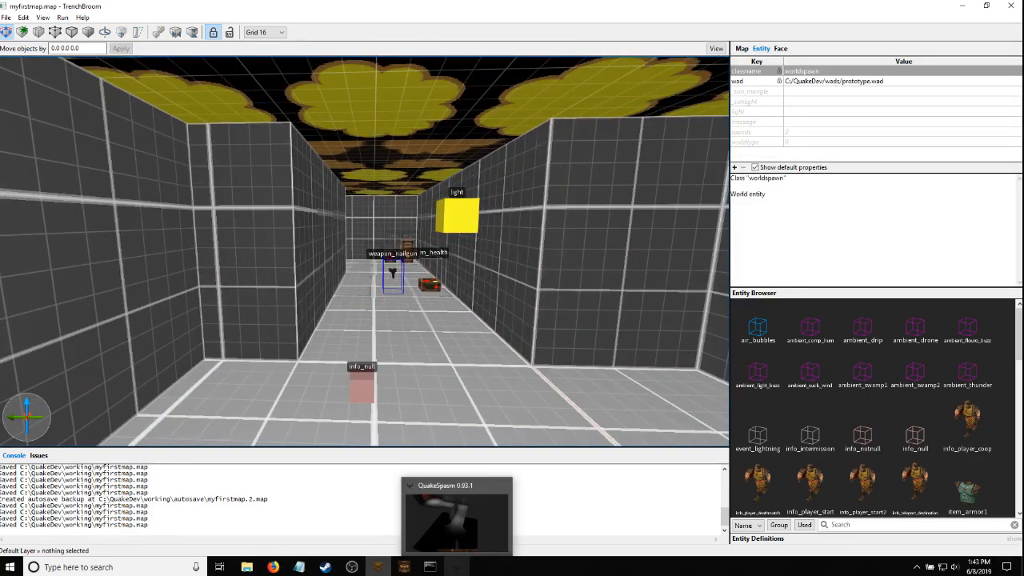
# Examine the sky ceiling and the surrounding corridor walls around the light entity from several angles
pyautogui.press('w')
pyautogui.moveTo(425, 217); pyautogui.dragTo(453, 182, button='right')
pyautogui.click(453, 180)
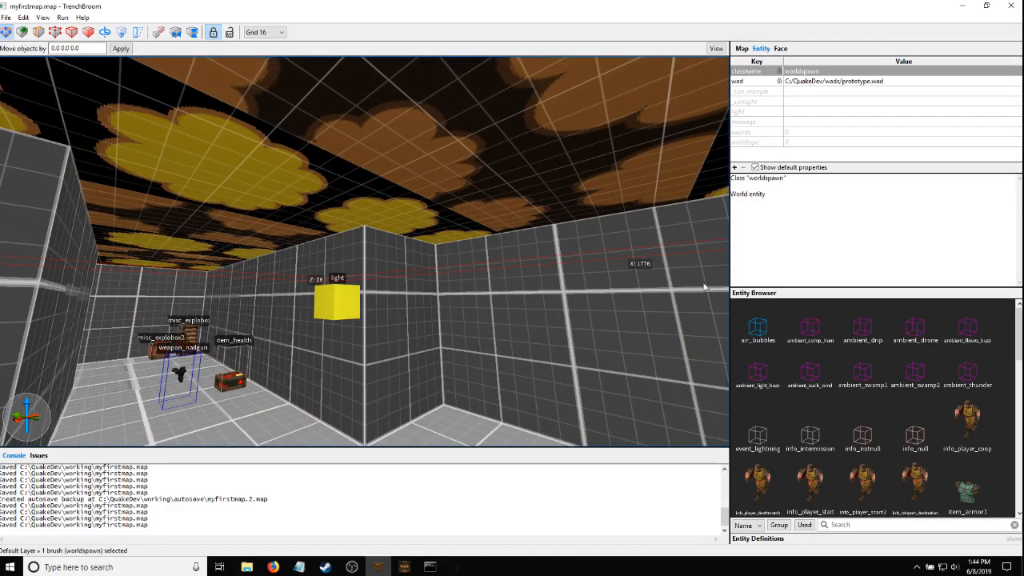
pyautogui.moveTo(704, 287); pyautogui.dragTo(355, 192, button='right')
pyautogui.moveTo(498, 233); pyautogui.dragTo(297, 234, button='right')
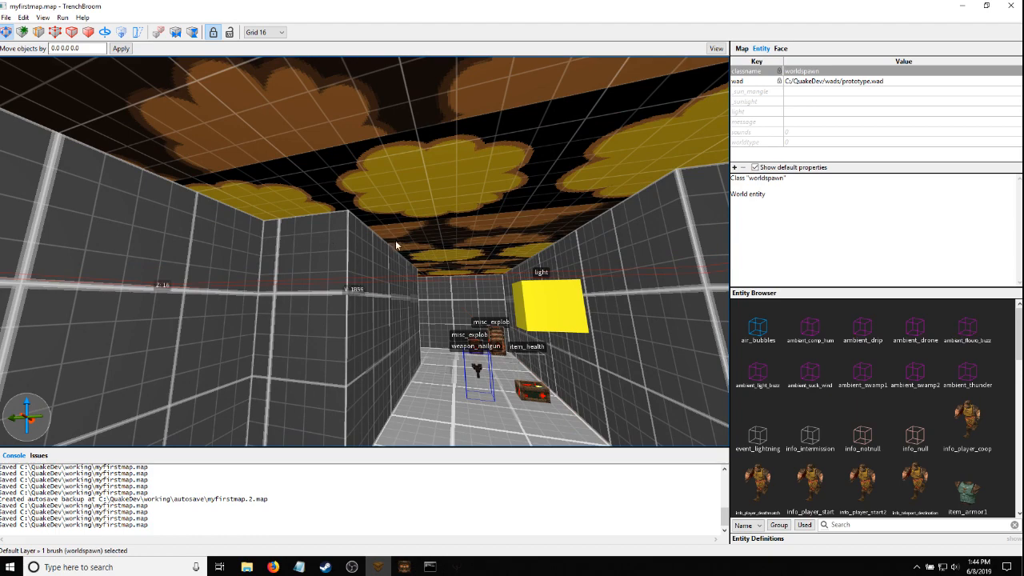
pyautogui.moveTo(397, 241); pyautogui.dragTo(654, 232, button='right')
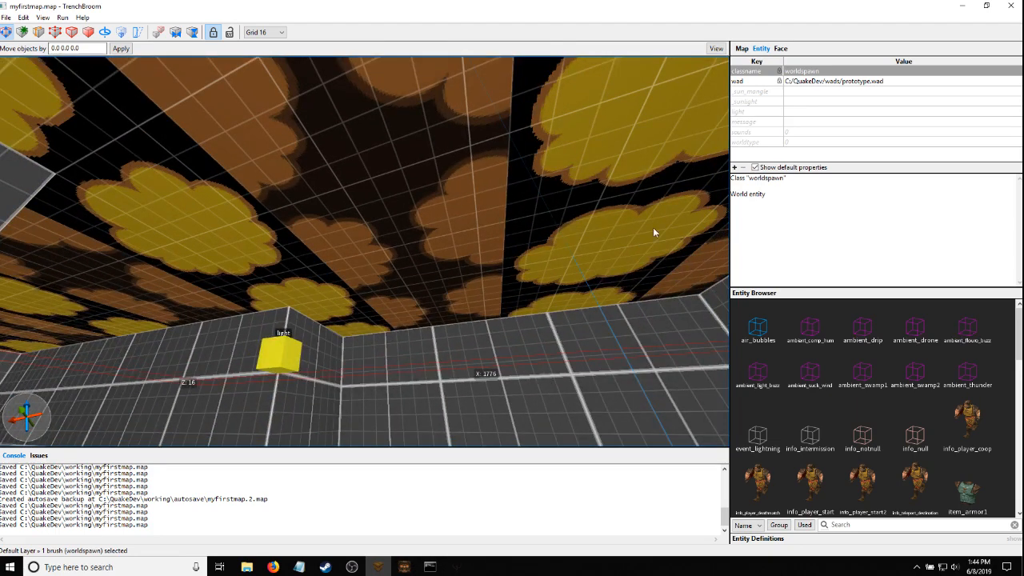
pyautogui.moveTo(517, 278); pyautogui.dragTo(206, 378, button='right')
pyautogui.press('d')
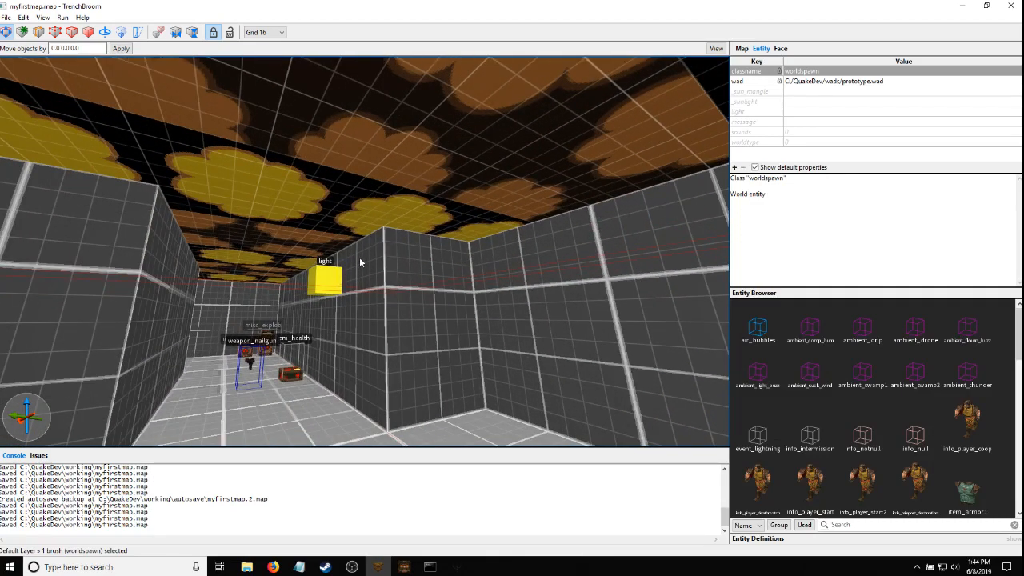
# Close the running QuakeSpasm window and switch to the Compiling Gui
pyautogui.rightClick(455, 566)
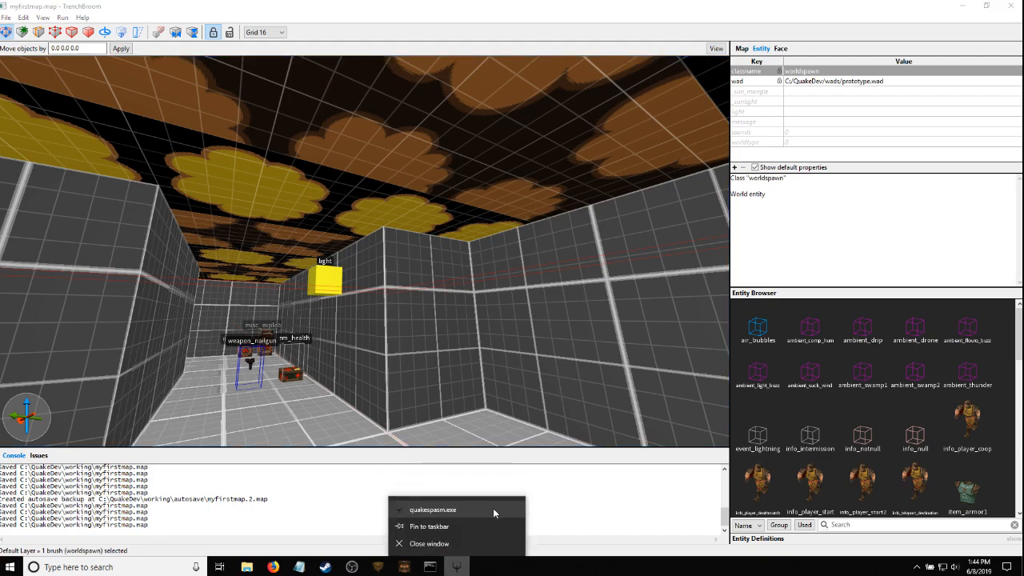
pyautogui.click(429, 544)
pyautogui.click(402, 568)
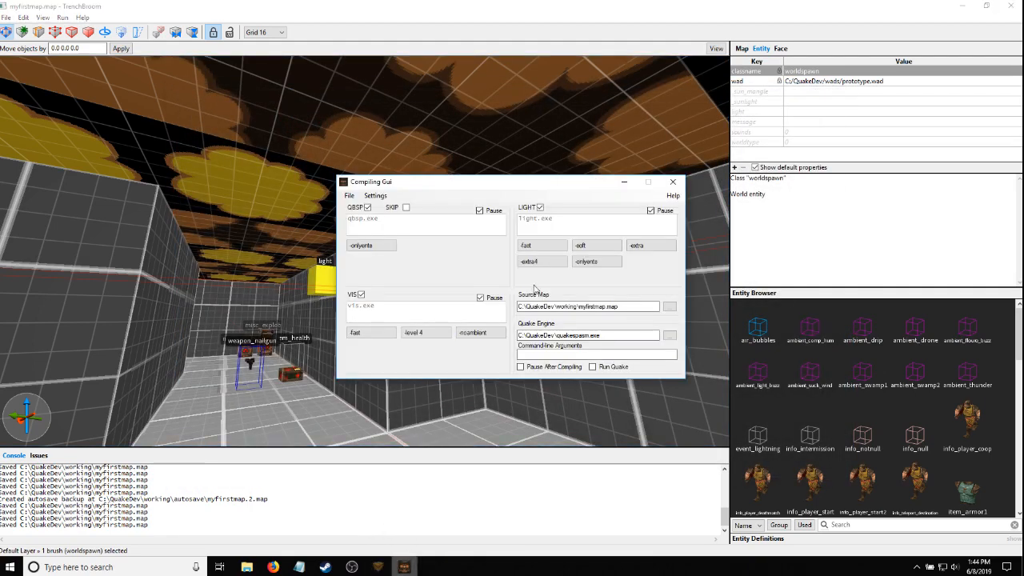
# Compile myfirstmap.map through the QBSP, VIS and LIGHT stages and launch it in QuakeSpasm
pyautogui.hotkey('ctrl', 'c')
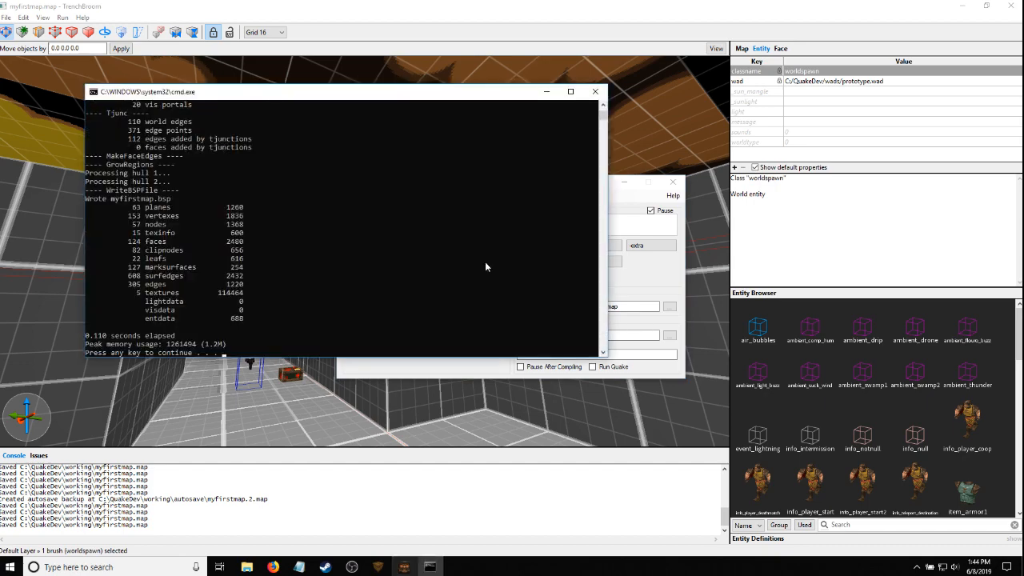
pyautogui.press('Return')
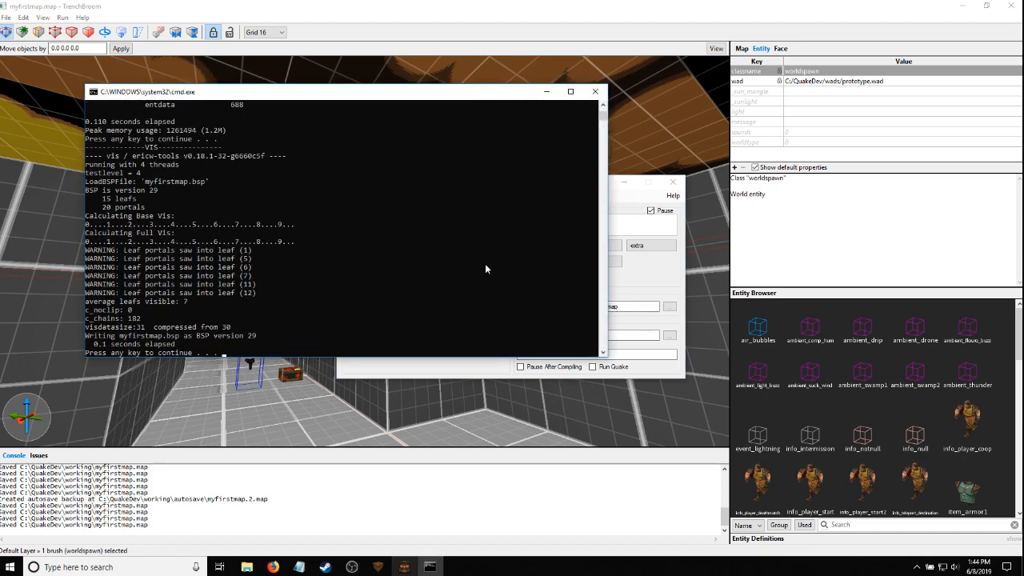
pyautogui.press('Return')
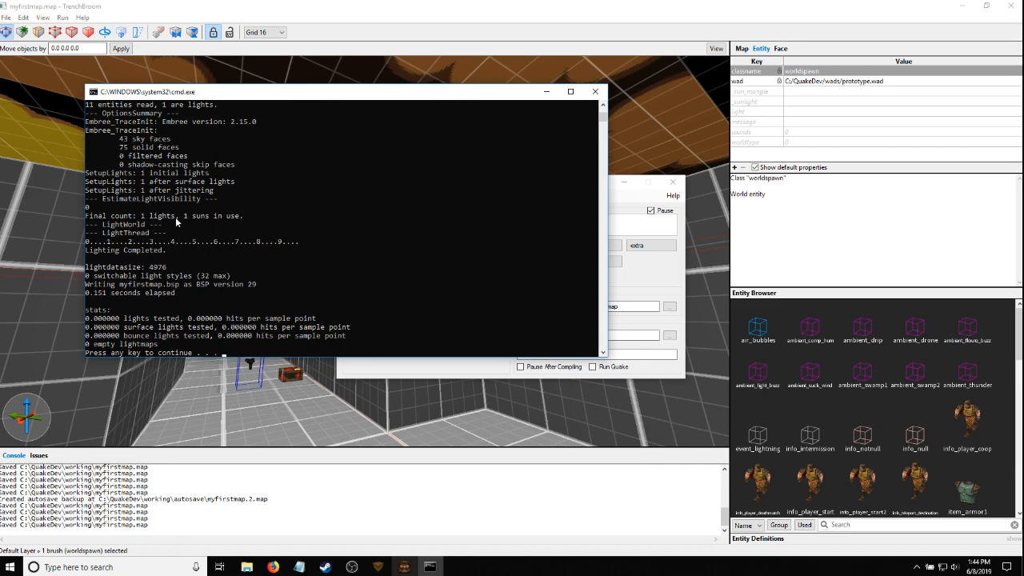
pyautogui.press('Return')
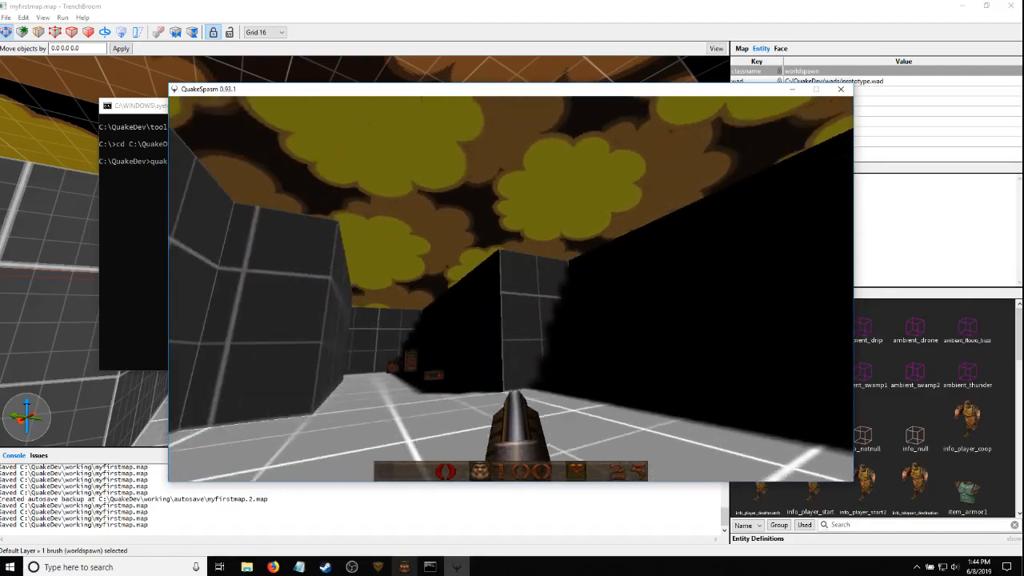
# Playtest the sunlit corridors up to the red archway to check the shadows, and close the game
pyautogui.press('w')
pyautogui.press('w')
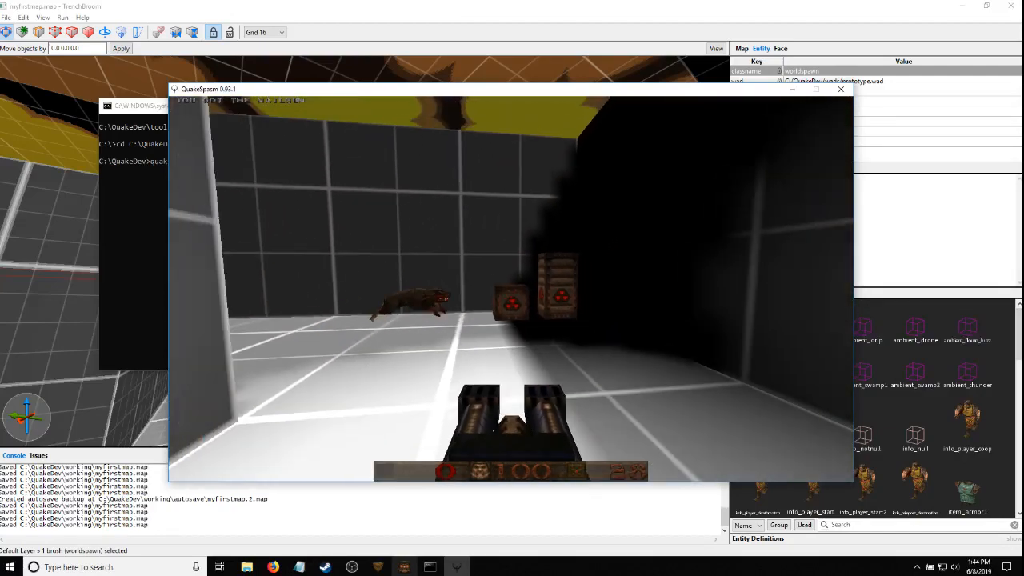
pyautogui.press('s')
pyautogui.click(511, 289)
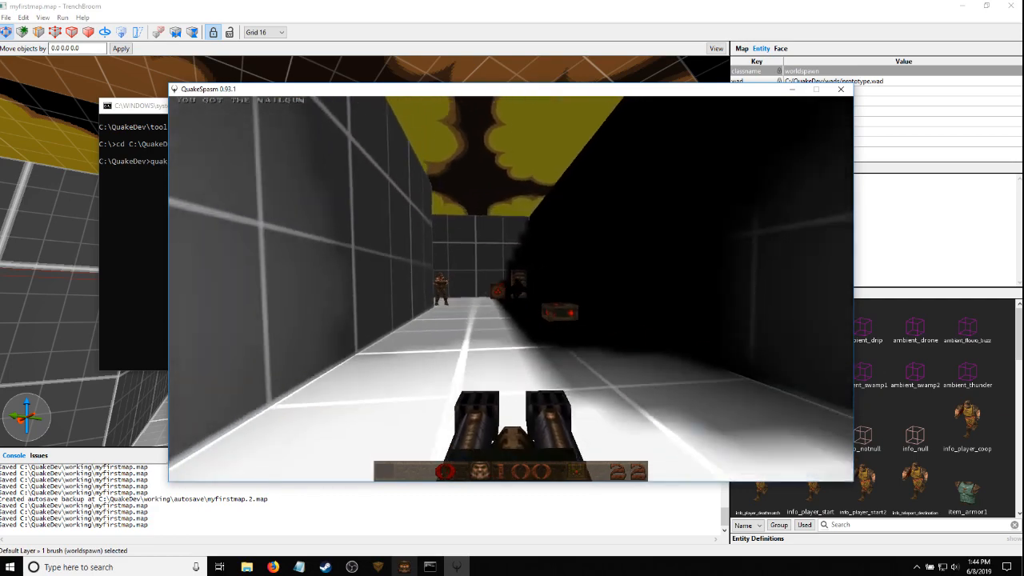
pyautogui.press('w')
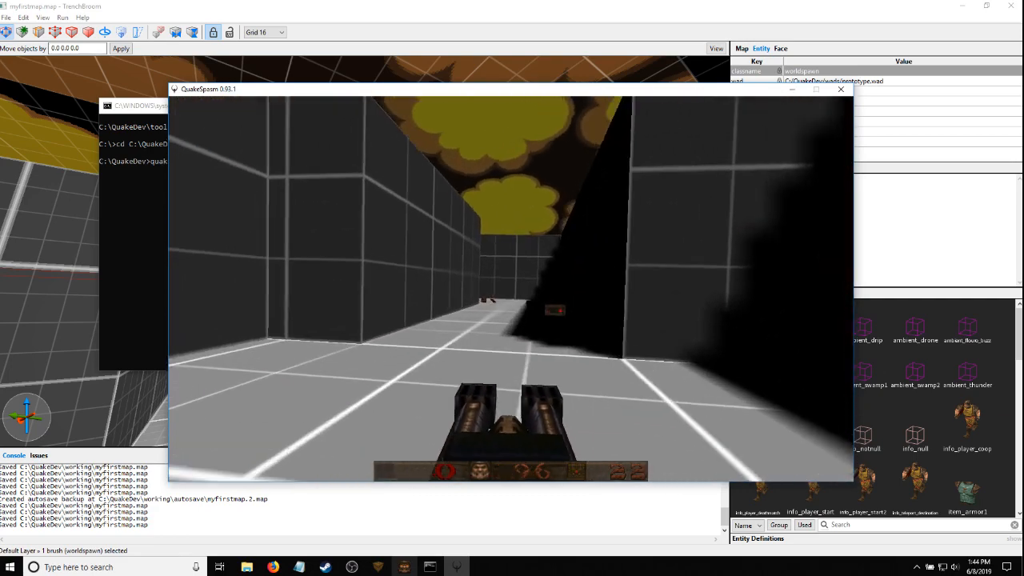
pyautogui.press('w')
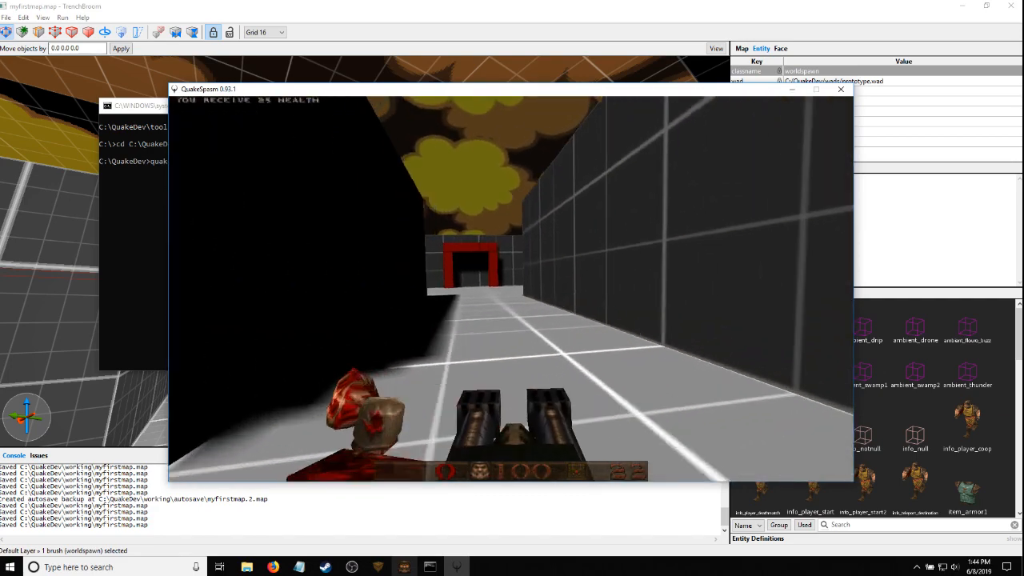
pyautogui.press('w')
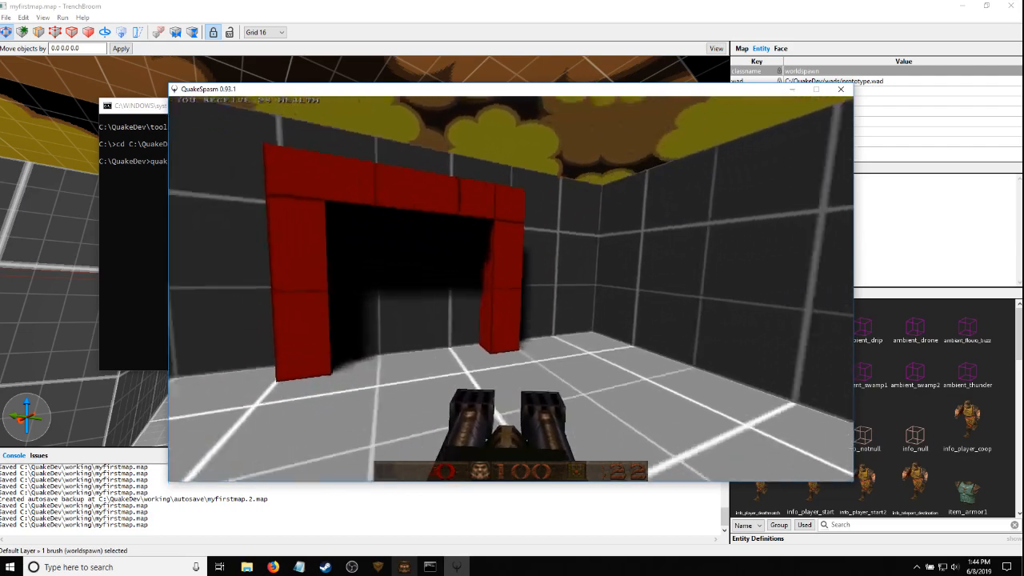
pyautogui.press('Escape')
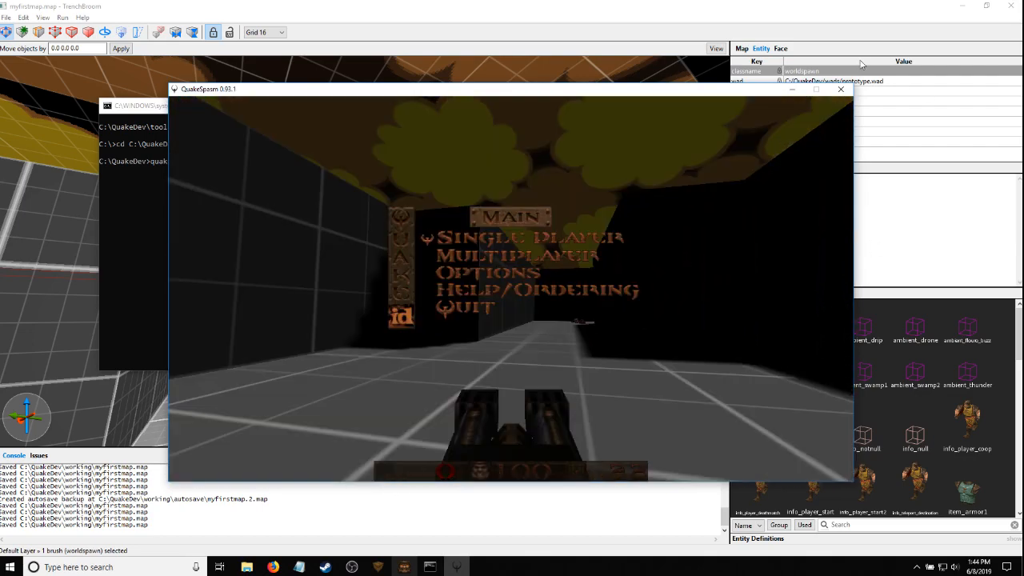
pyautogui.click(841, 89)
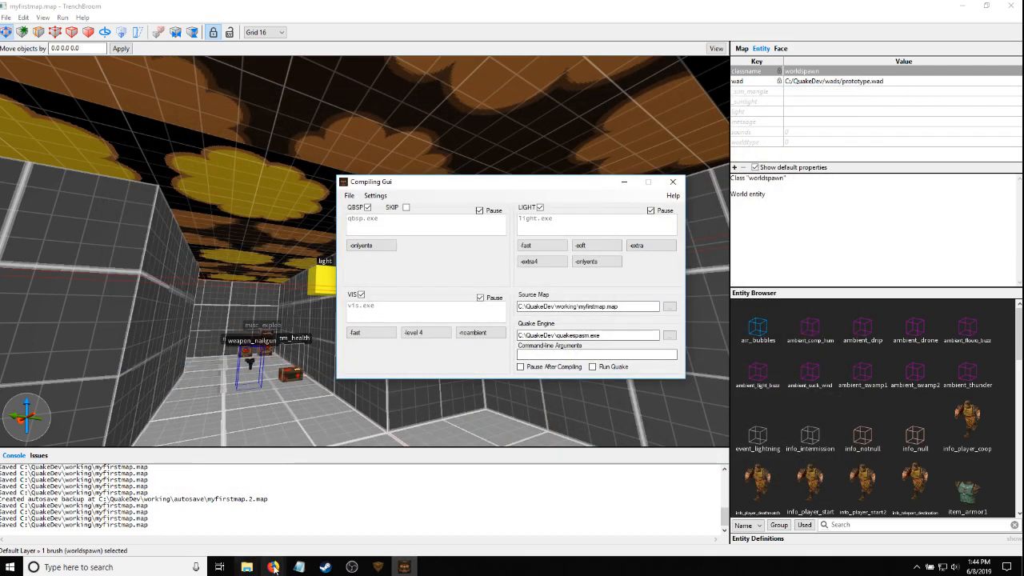
# Switch to the ericw-tools page in Firefox and compare the Bounce / radiosity example images at different bouncescale settings and without bounce
pyautogui.moveTo(272, 567)
pyautogui.click(298, 518)
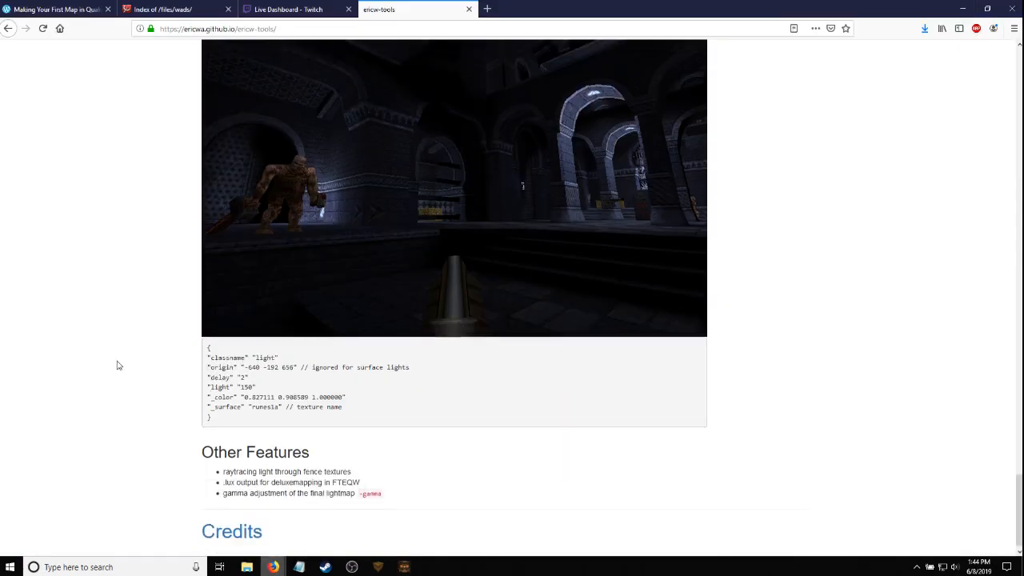
pyautogui.scroll(20, 119, 384)
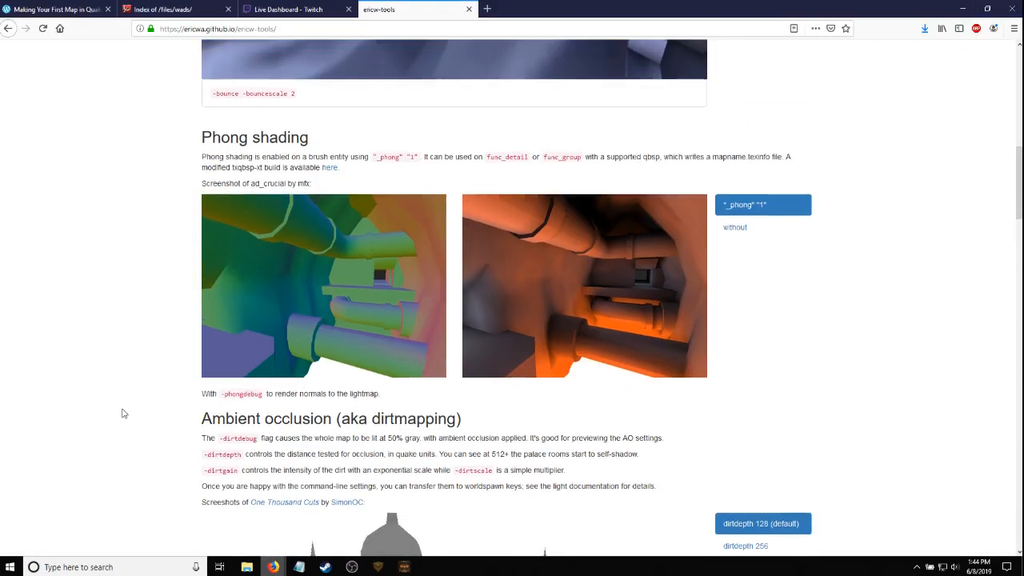
pyautogui.scroll(12, 120, 413)
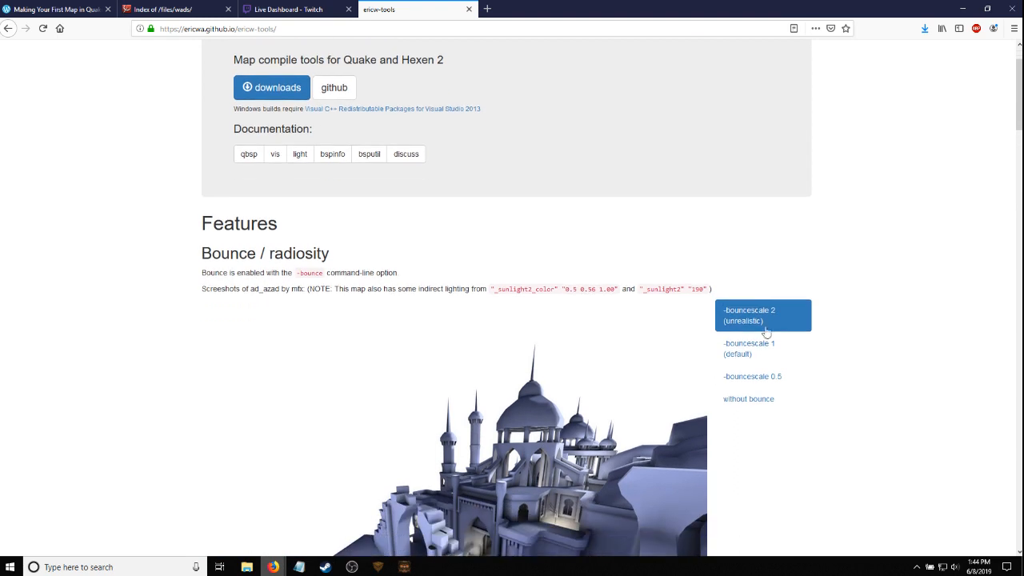
pyautogui.scroll(-4, 766, 332)
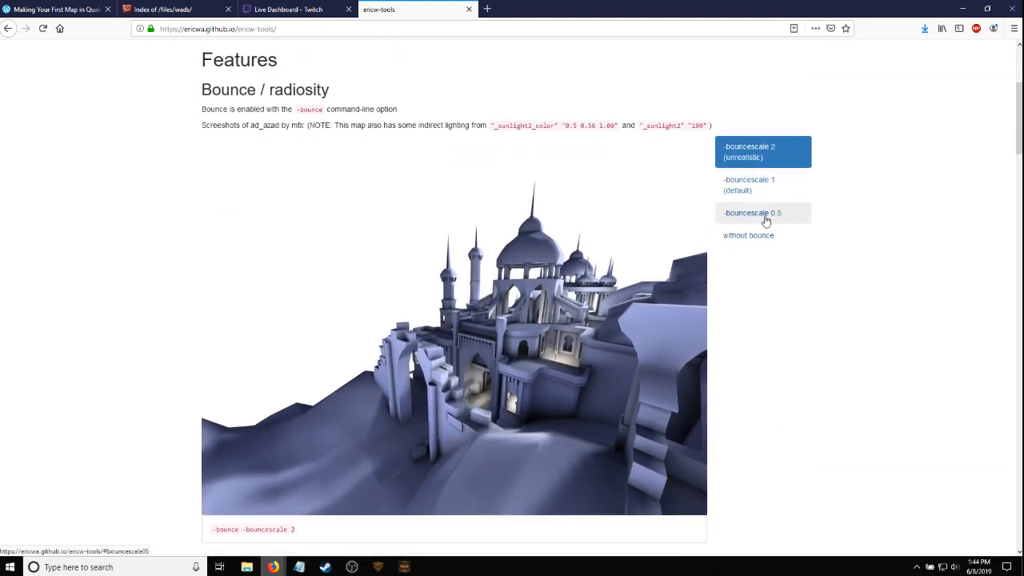
pyautogui.click(772, 190)
pyautogui.click(769, 214)
pyautogui.click(766, 234)
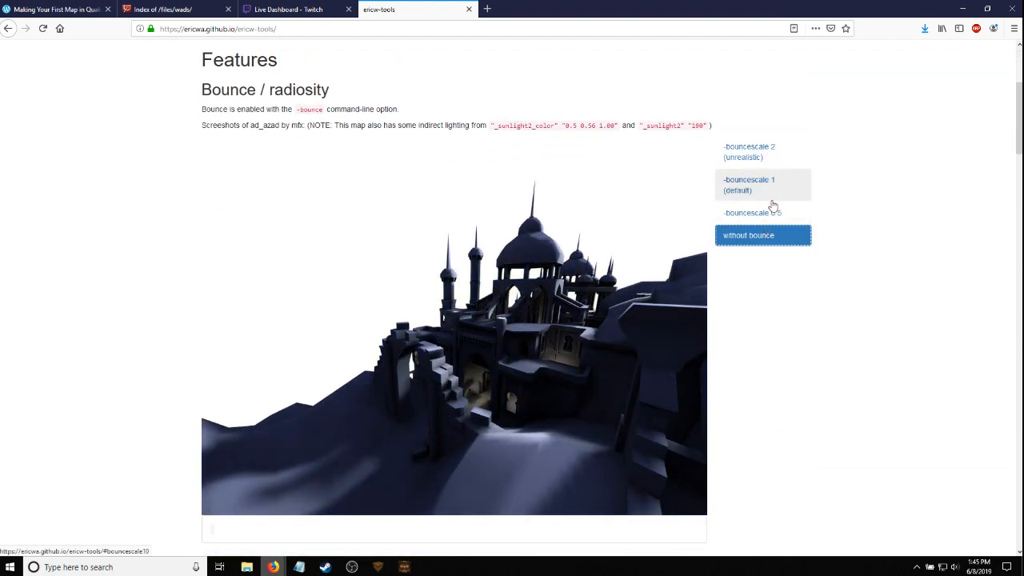
pyautogui.click(764, 185)
pyautogui.click(760, 152)
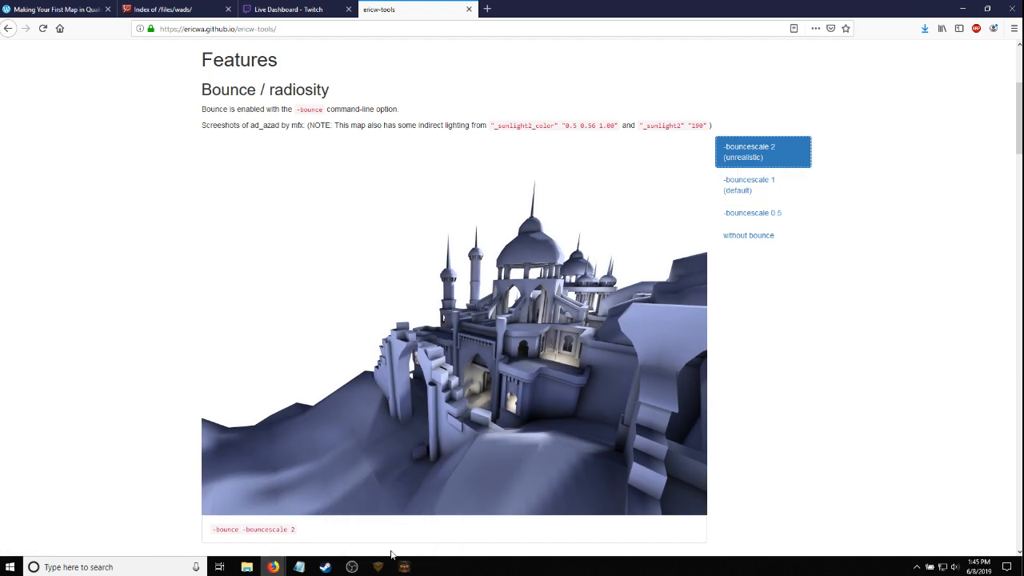
# Switch to the Compiling Gui, add a custom -bounce 1 argument to the LIGHT stage and enable it
pyautogui.moveTo(404, 565)
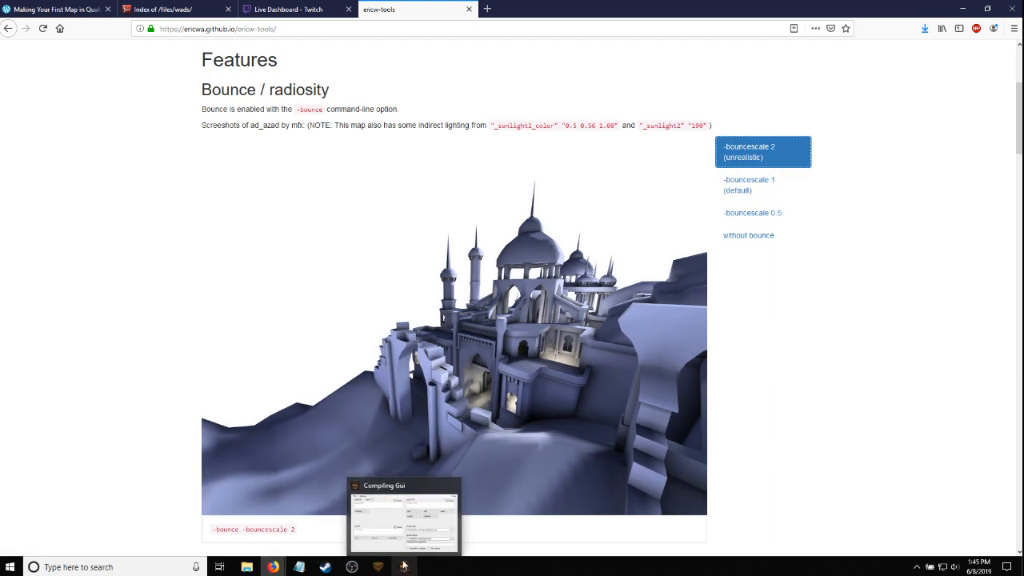
pyautogui.click(400, 514)
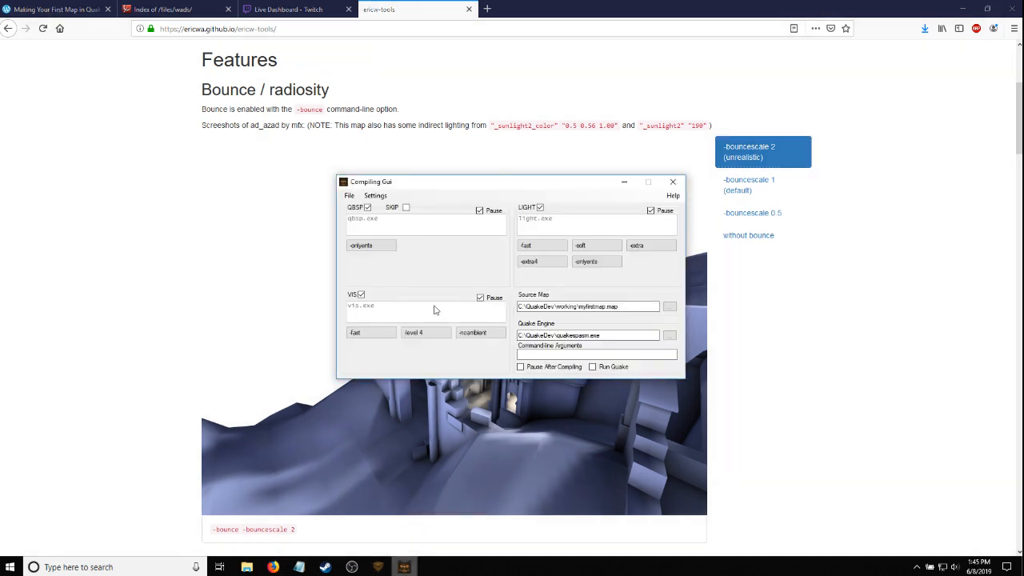
pyautogui.rightClick(640, 268)
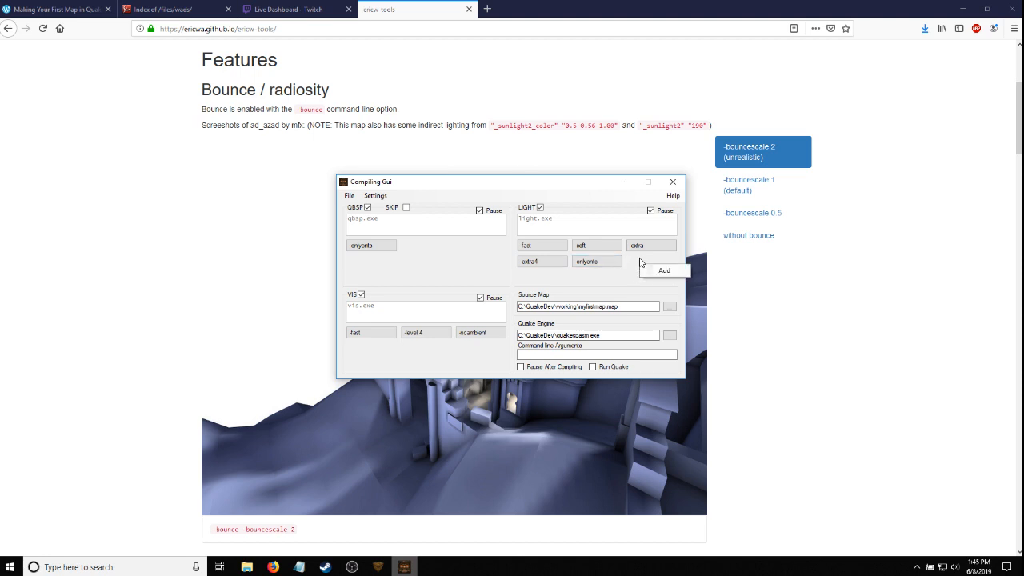
pyautogui.rightClick(635, 262)
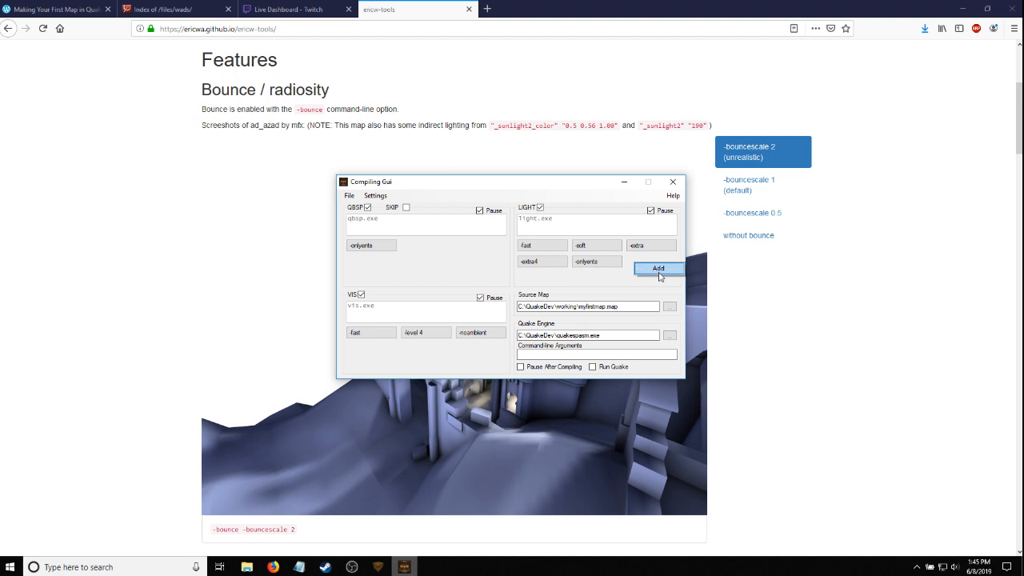
pyautogui.click(659, 269)
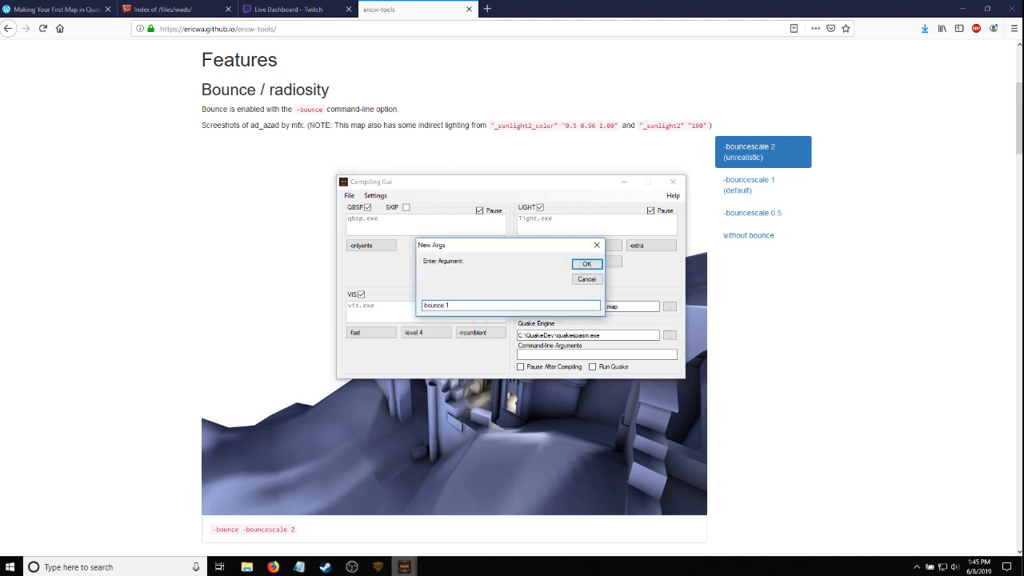
pyautogui.click(587, 265)
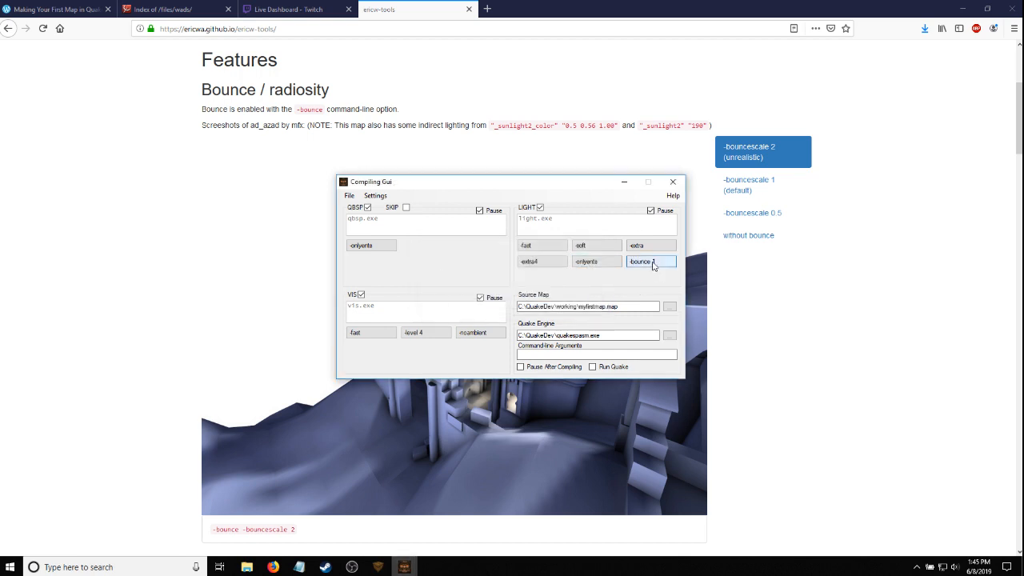
pyautogui.click(651, 261)
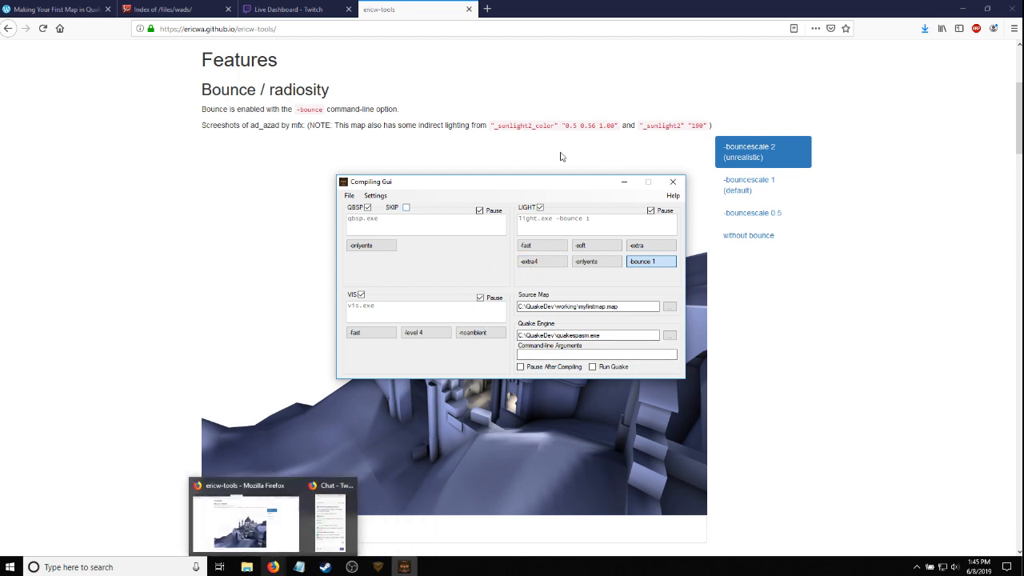
# Recompile the map with bounce lighting, launch it in QuakeSpasm and look over the shaded walls around the starting area
pyautogui.press('F5')
pyautogui.press('space')
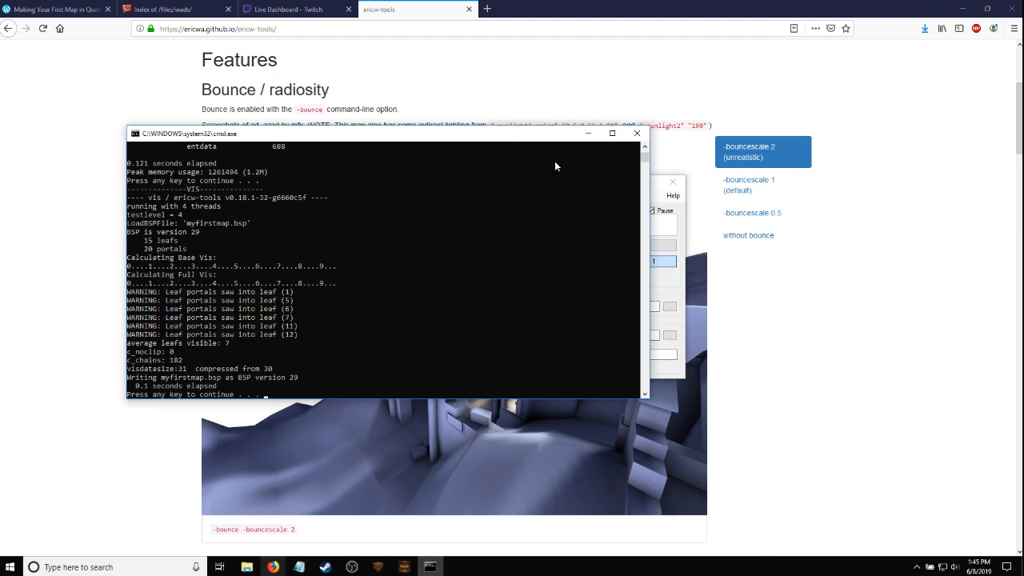
pyautogui.press('space')
pyautogui.press('space')
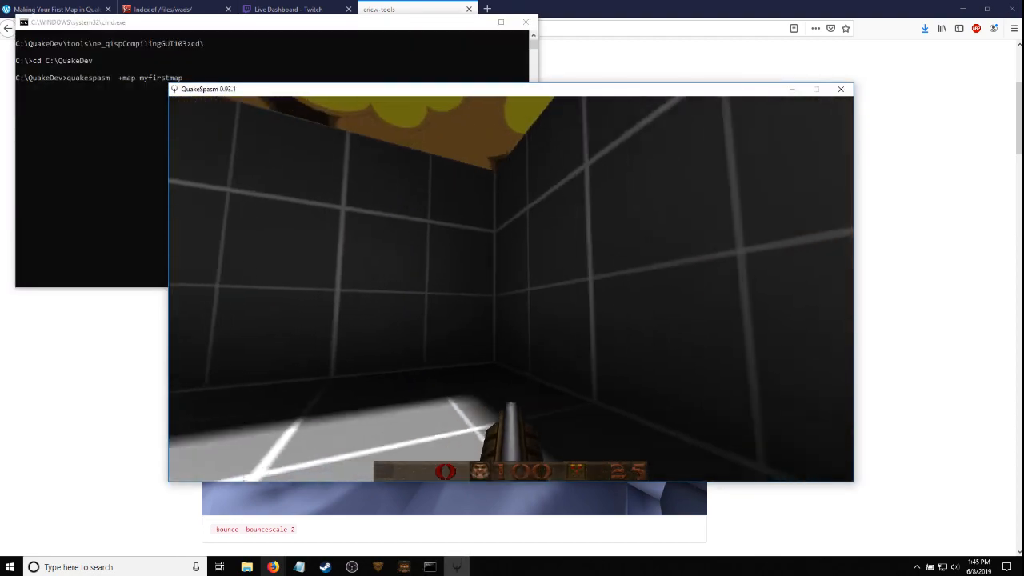
pyautogui.press('w')
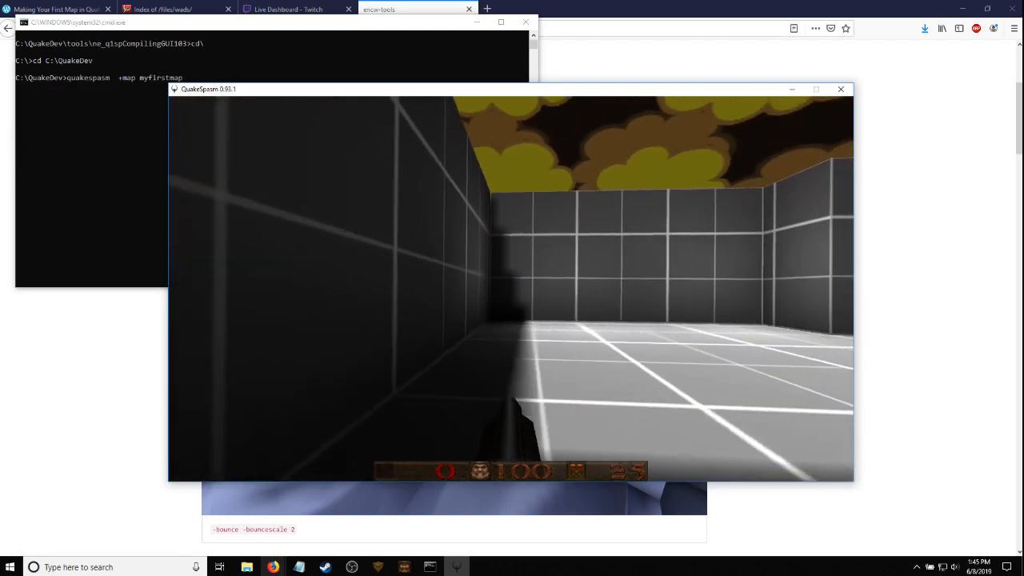
pyautogui.press('w')
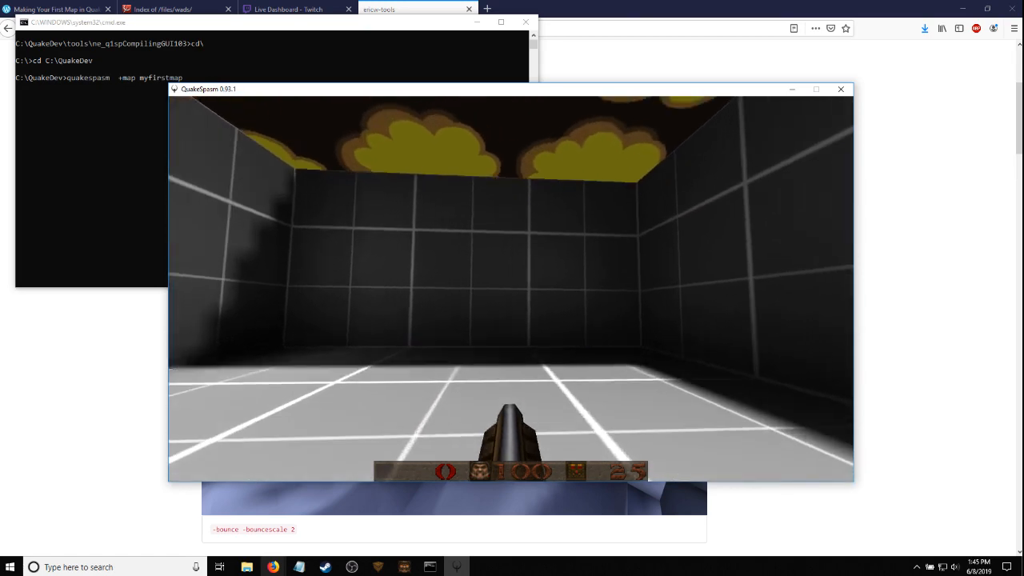
# Run r_lightmap 1 in the game console and walk around to inspect the bounced light on the walls and floor
pyautogui.press('`')
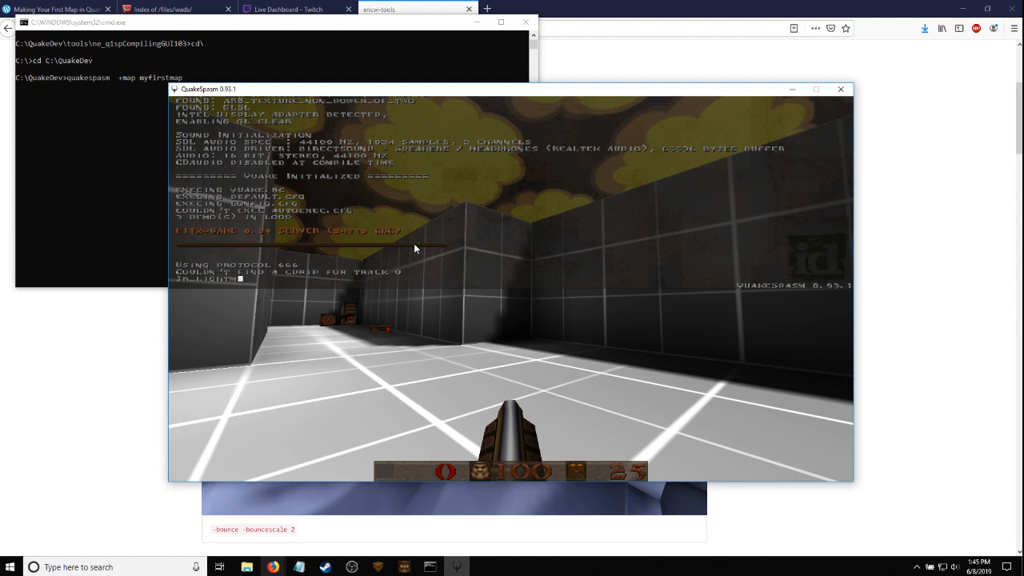
pyautogui.write('r_lightmap 1')
pyautogui.press('Return')
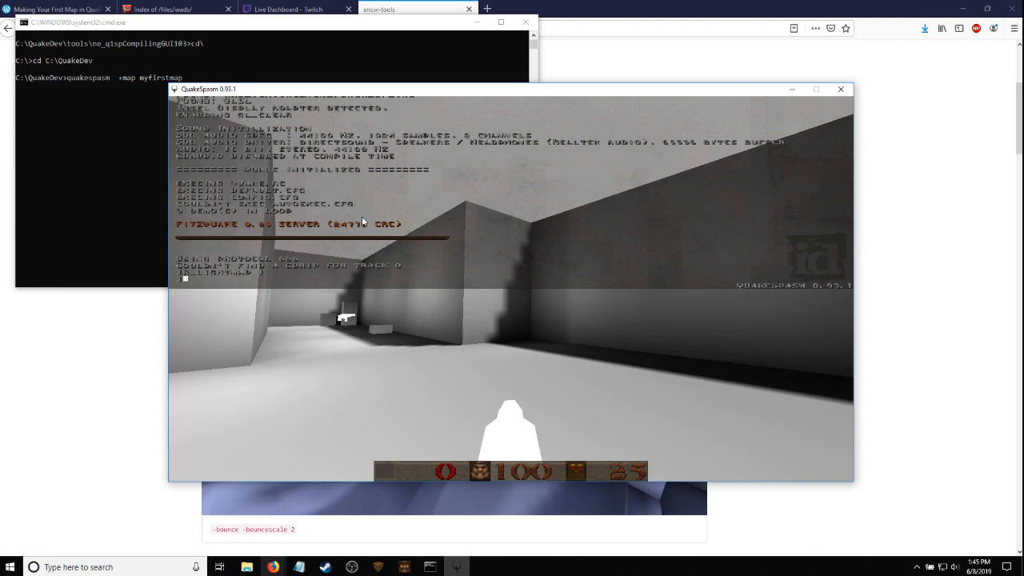
pyautogui.press('`')
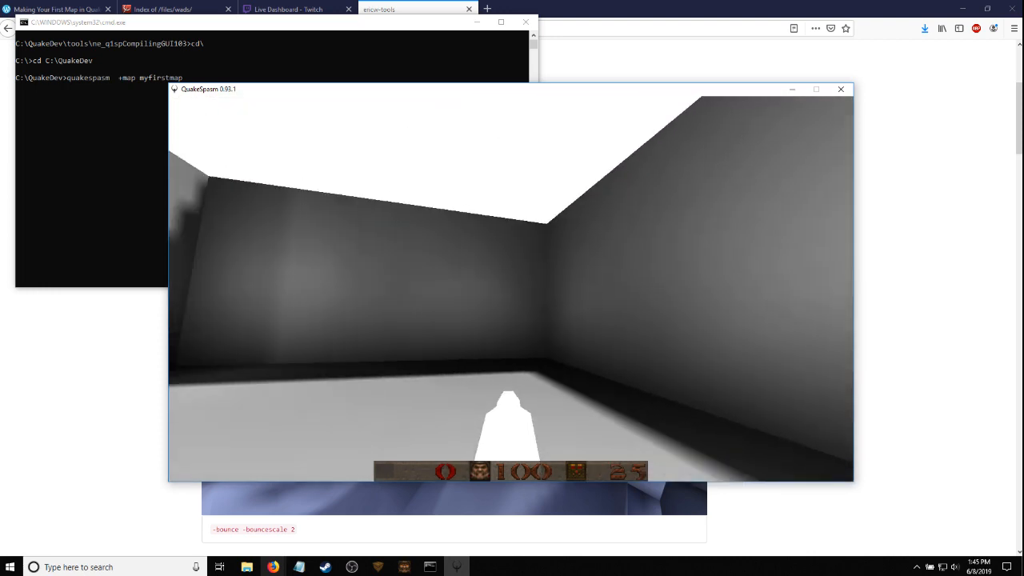
pyautogui.press('w')
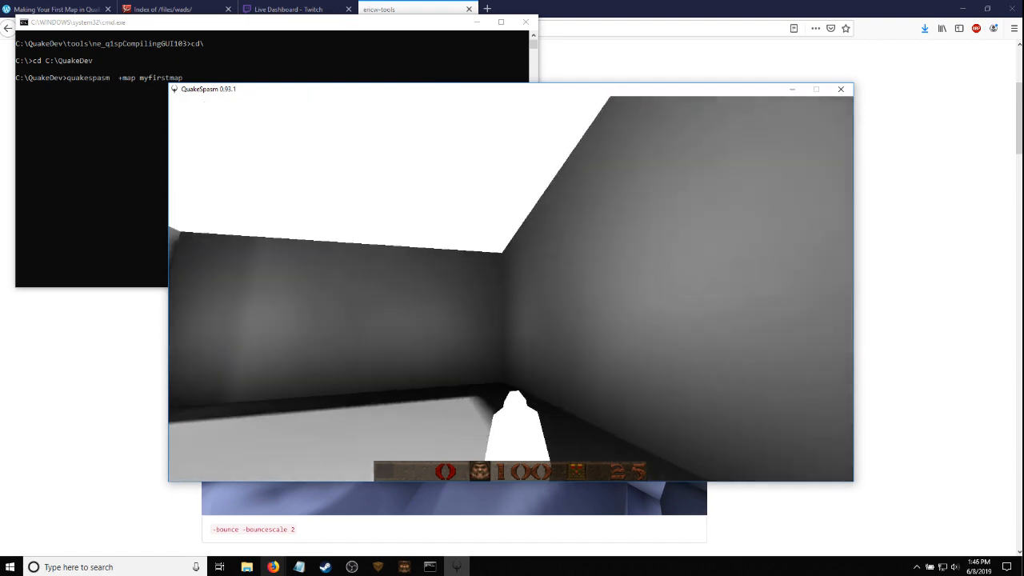
pyautogui.press('w')
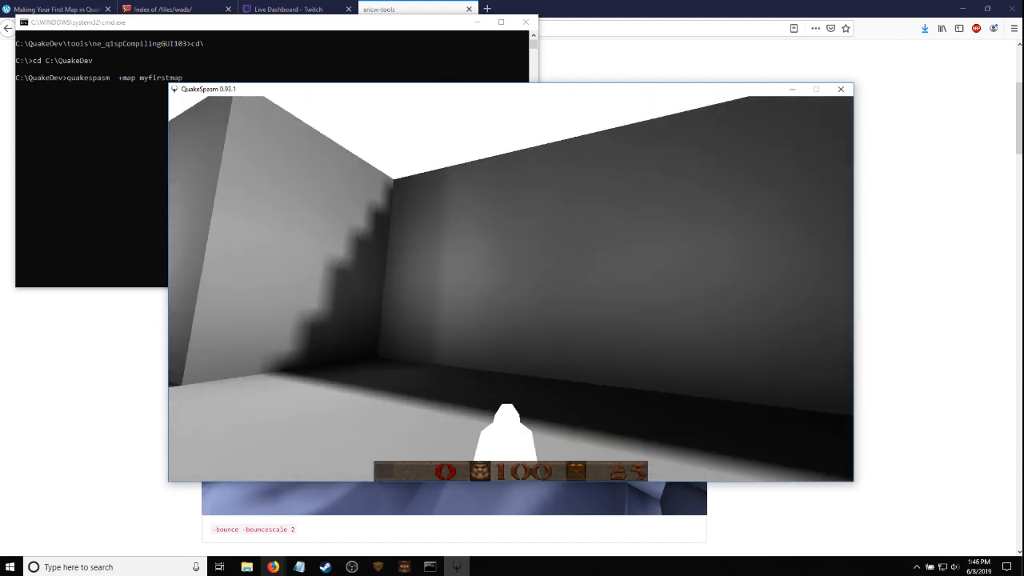
pyautogui.press('w')
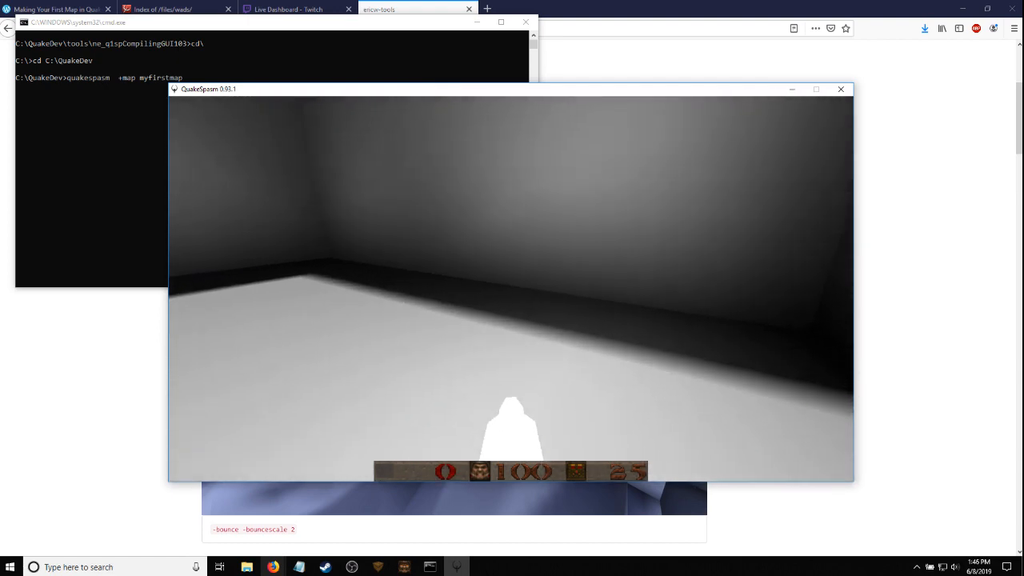
pyautogui.press('w')
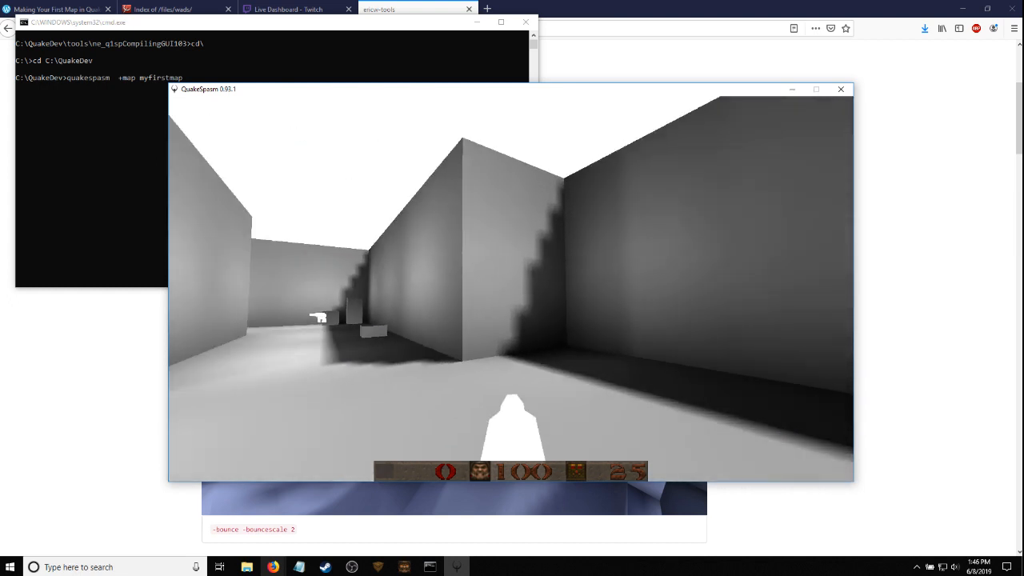
# Walk past the shadowed walls and back towards the corridor to examine the lightmap shading at the shadow edges
pyautogui.press('a')
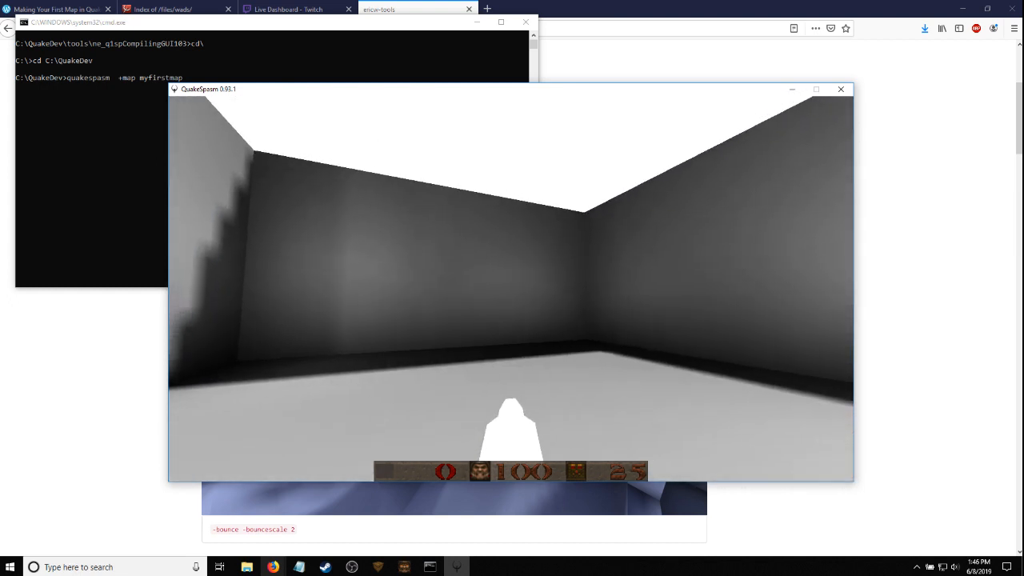
pyautogui.press('w')
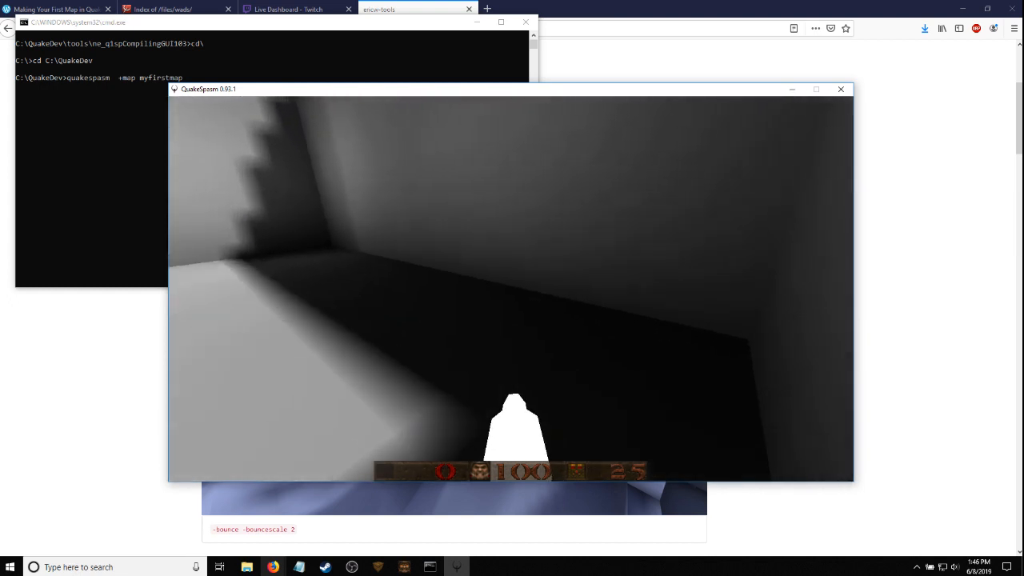
pyautogui.press('w')
pyautogui.press('a')
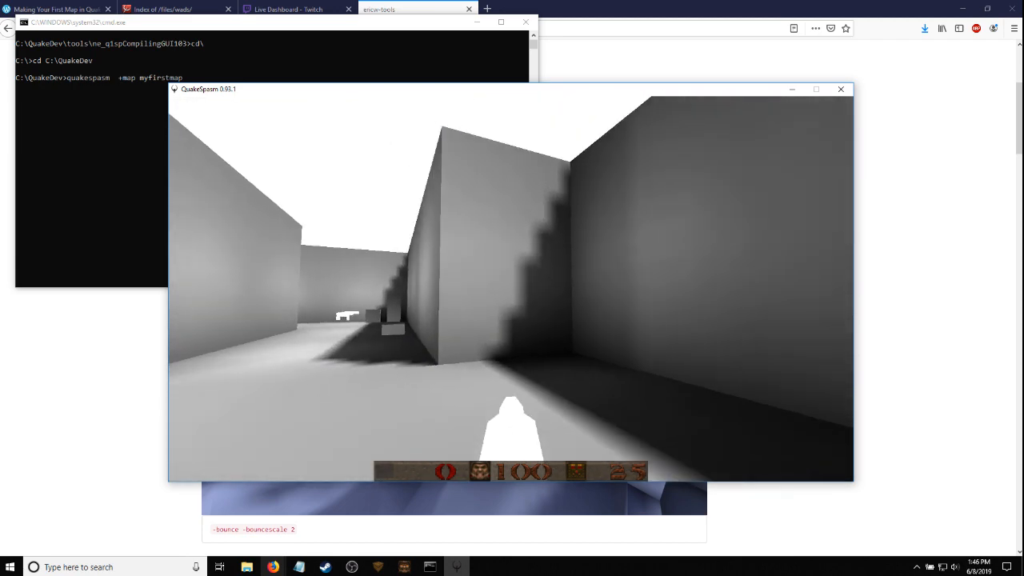
pyautogui.press('w')
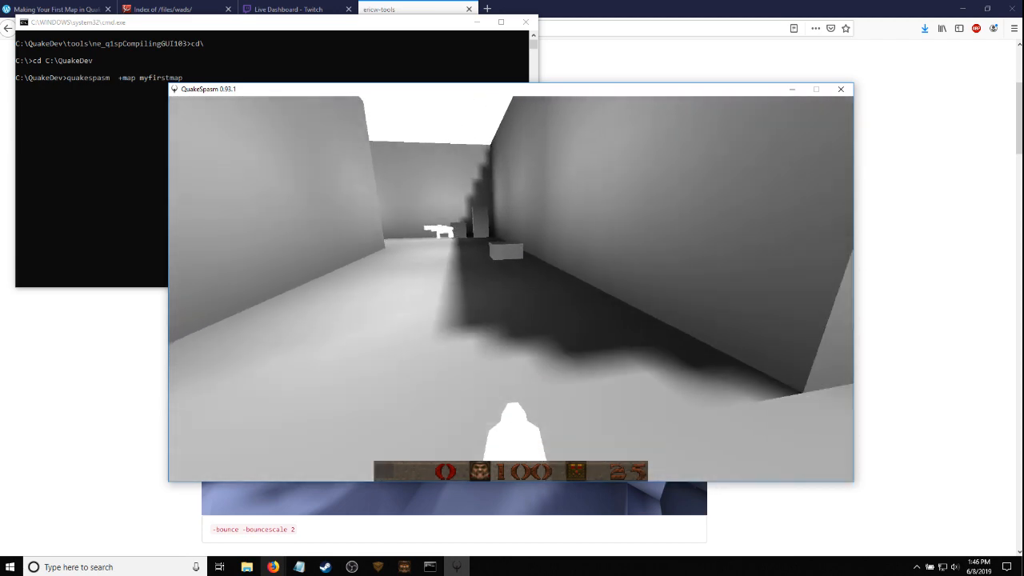
pyautogui.press('Escape')
pyautogui.press('Escape')
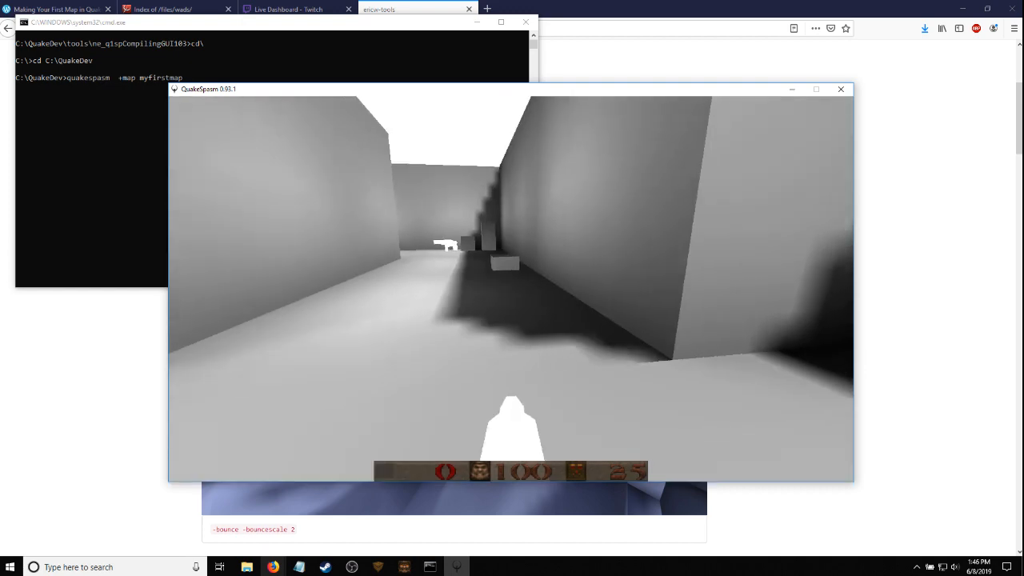
# Move into the corridor and restore the textured view with r_lightmap 0 in the game console
pyautogui.press('w')
pyautogui.press('`')
pyautogui.write('r_lightmap')
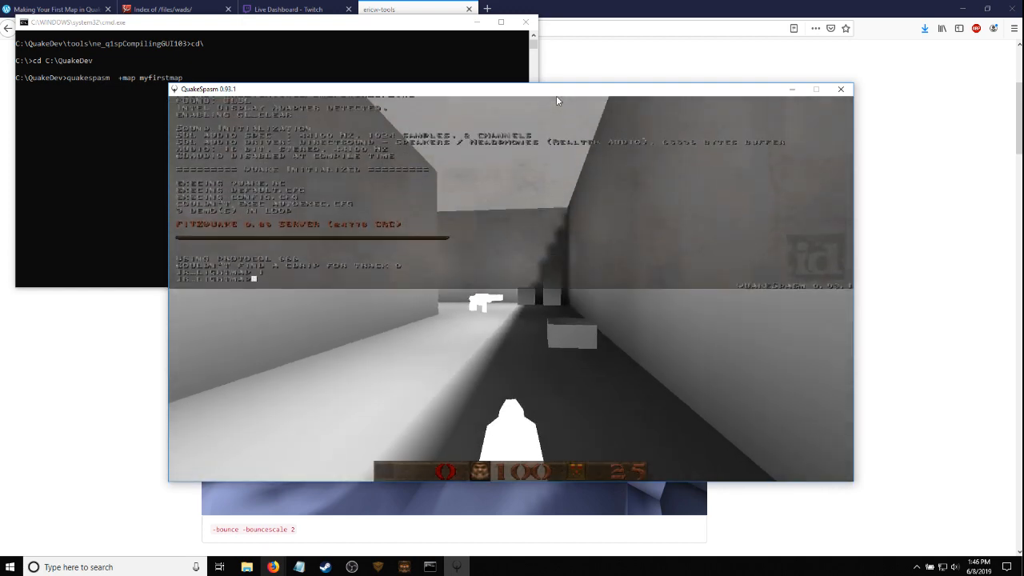
pyautogui.write('0')
pyautogui.press('Return')
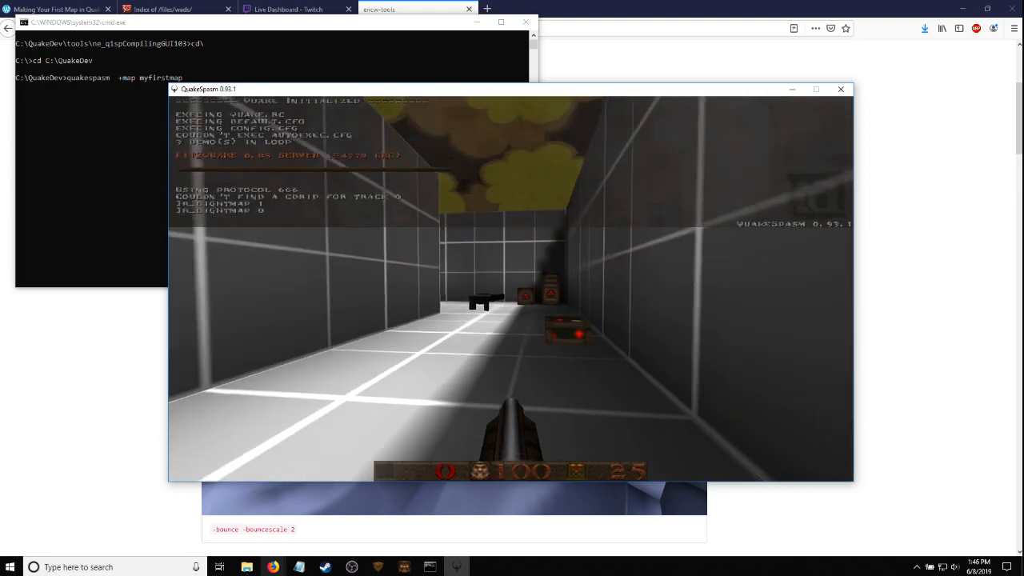
pyautogui.press('`')
# Playtest the corridor by collecting the nailgun and shooting at the monsters, and close QuakeSpasm
pyautogui.press('w')
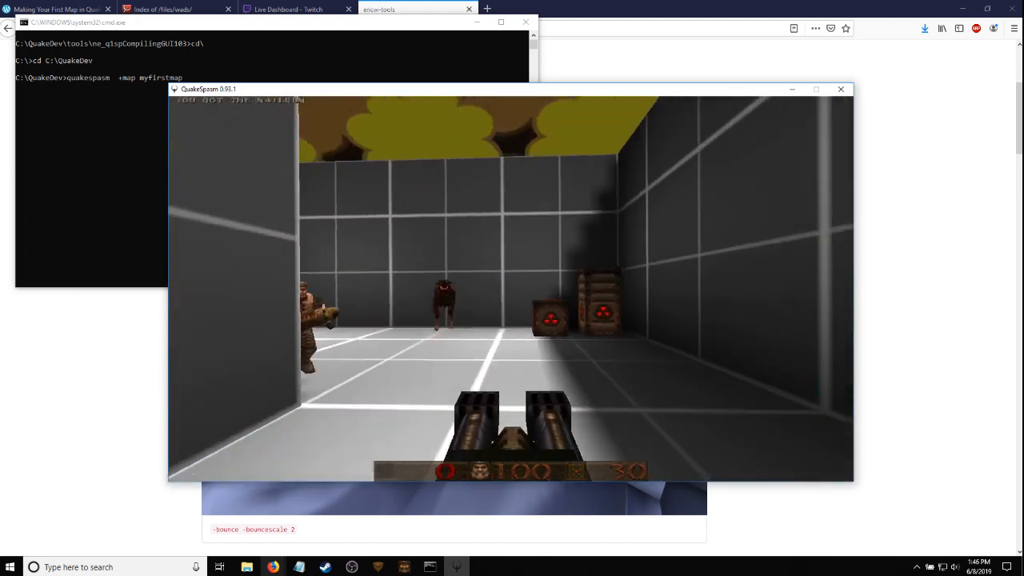
pyautogui.press('s')
pyautogui.click(511, 289)
pyautogui.click(512, 289)
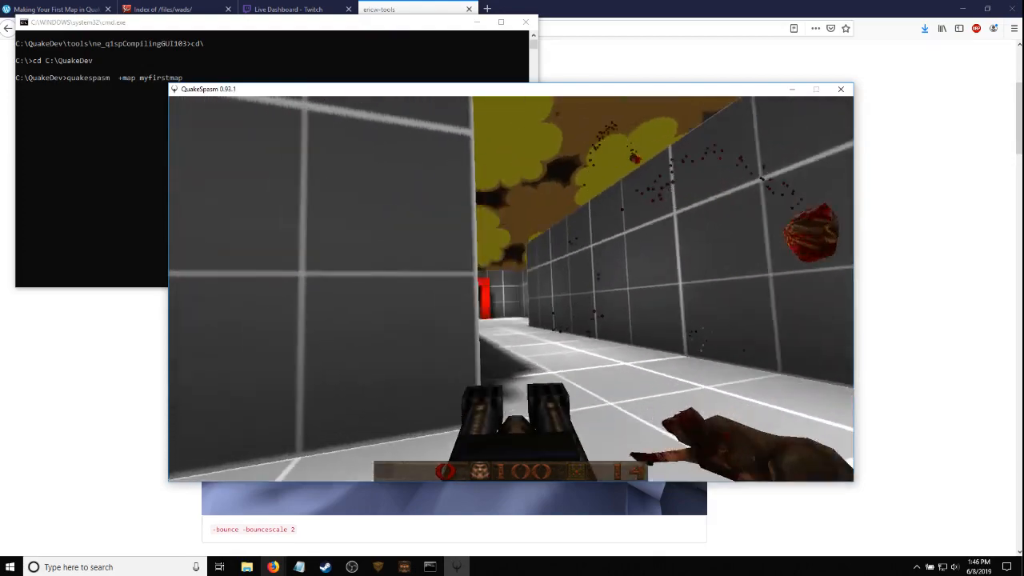
pyautogui.press('Escape')
pyautogui.click(841, 89)
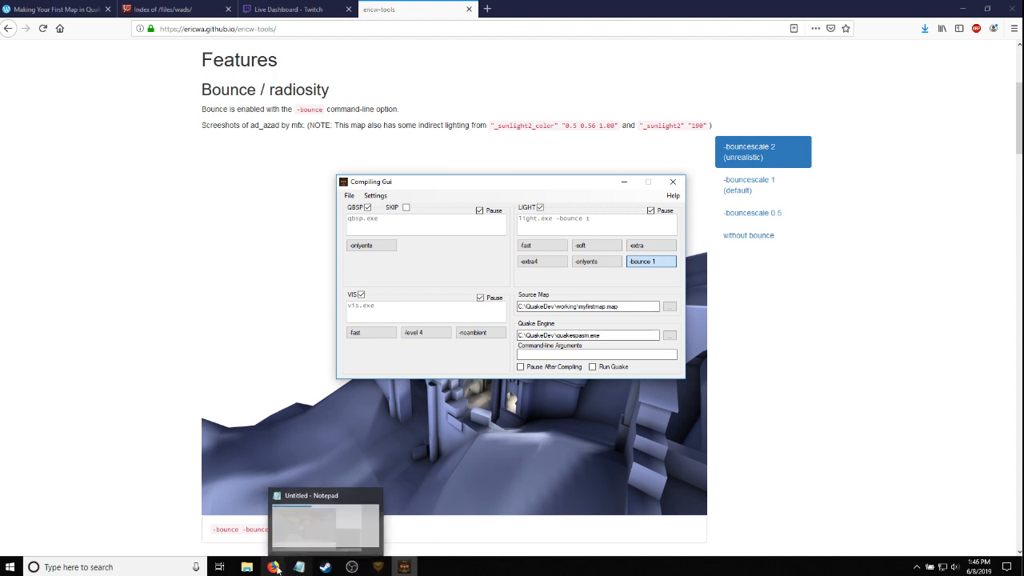
# Bring up the pop-out Twitch chat in Firefox and read the viewers' comments on vis, qbsp and bounce settings
pyautogui.moveTo(273, 566)
pyautogui.click(345, 516)
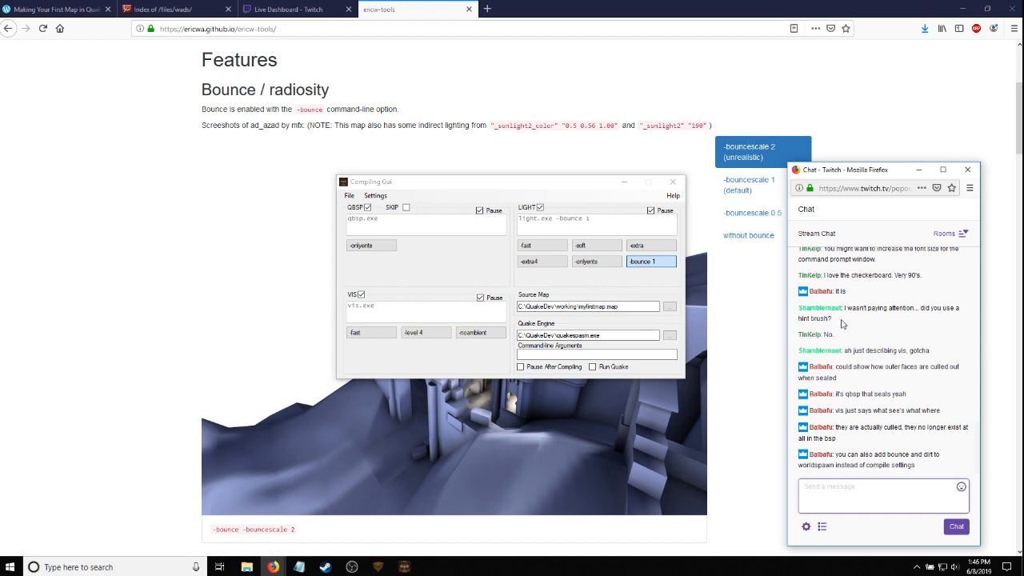
pyautogui.scroll(-1, 663, 483)
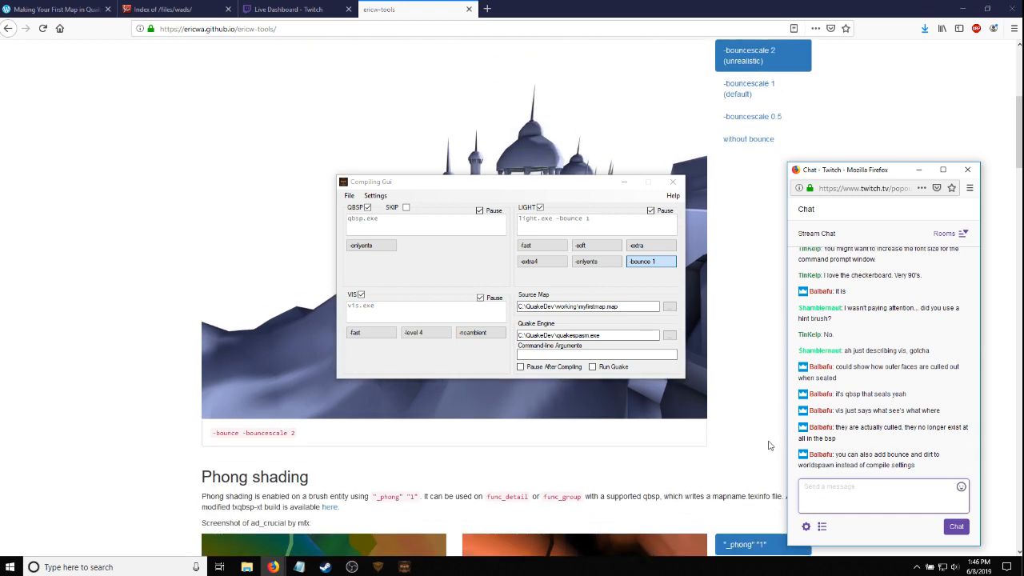
pyautogui.scroll(1, 693, 457)
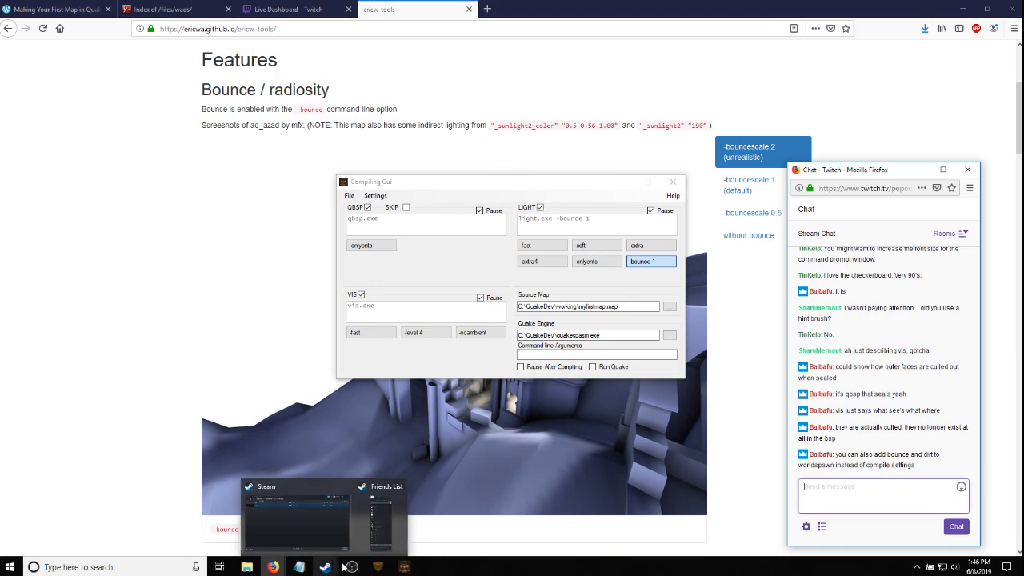
# Switch to TrenchBroom and inspect the properties of the sun light and its info_null target, leaving nothing selected
pyautogui.click(376, 571)
pyautogui.moveTo(444, 335); pyautogui.dragTo(424, 362, button='right')
pyautogui.press('w')
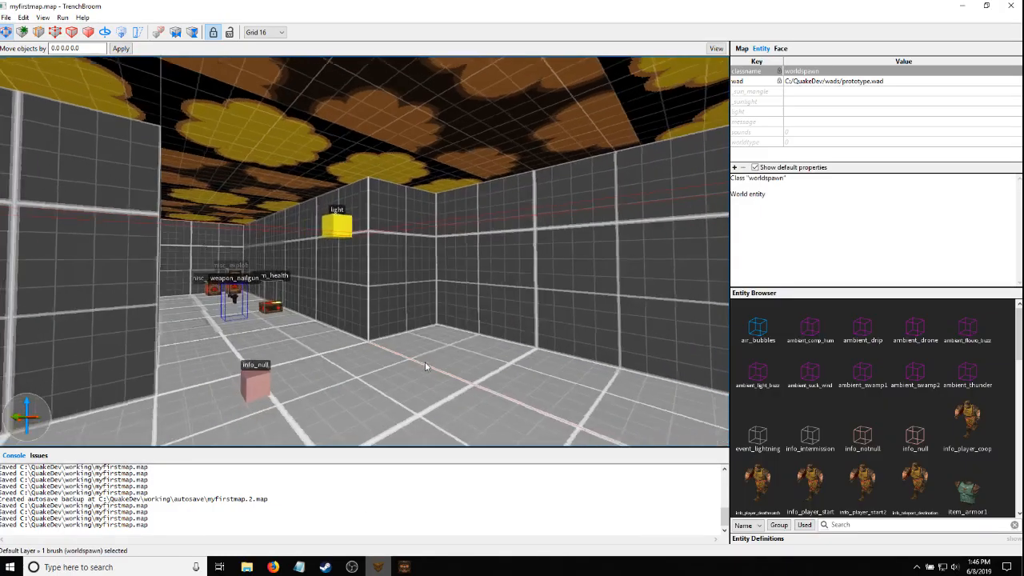
pyautogui.press('s')
pyautogui.moveTo(630, 259); pyautogui.dragTo(567, 264, button='right')
pyautogui.press('w')
pyautogui.click(456, 210)
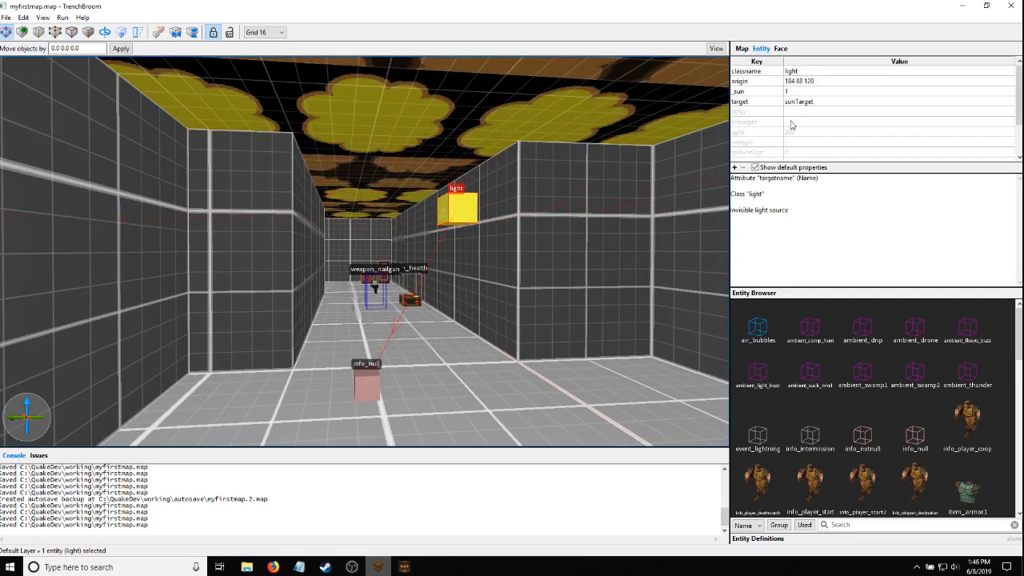
pyautogui.moveTo(470, 226); pyautogui.dragTo(469, 217, button='right')
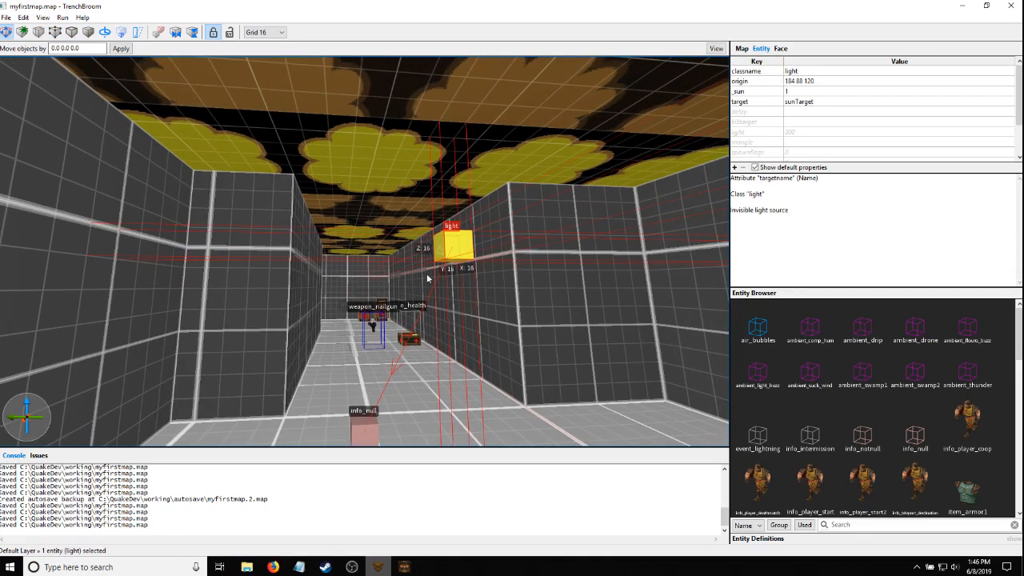
pyautogui.moveTo(427, 278); pyautogui.dragTo(432, 288, button='right')
pyautogui.press('s')
pyautogui.click(339, 367)
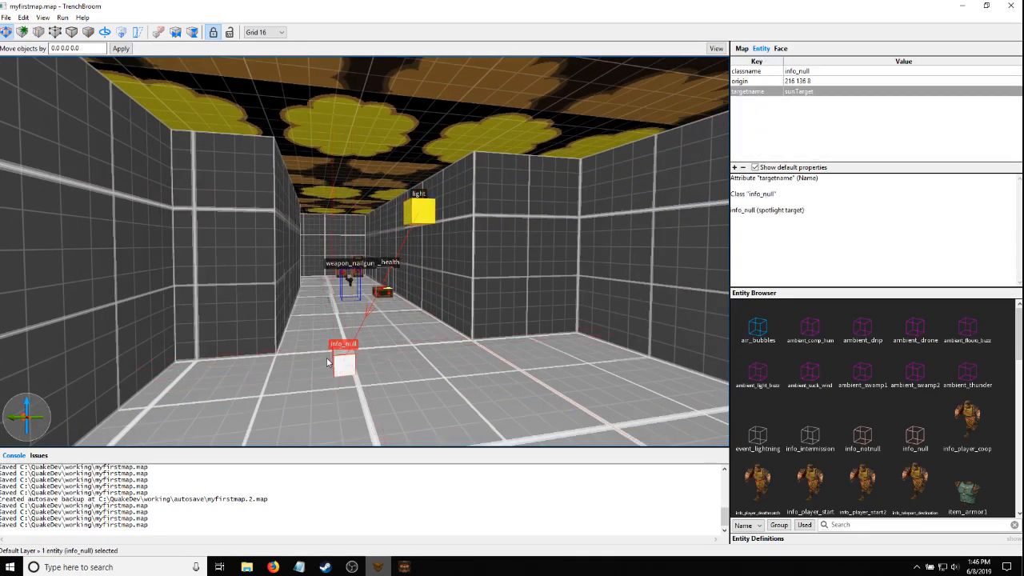
pyautogui.press('Escape')
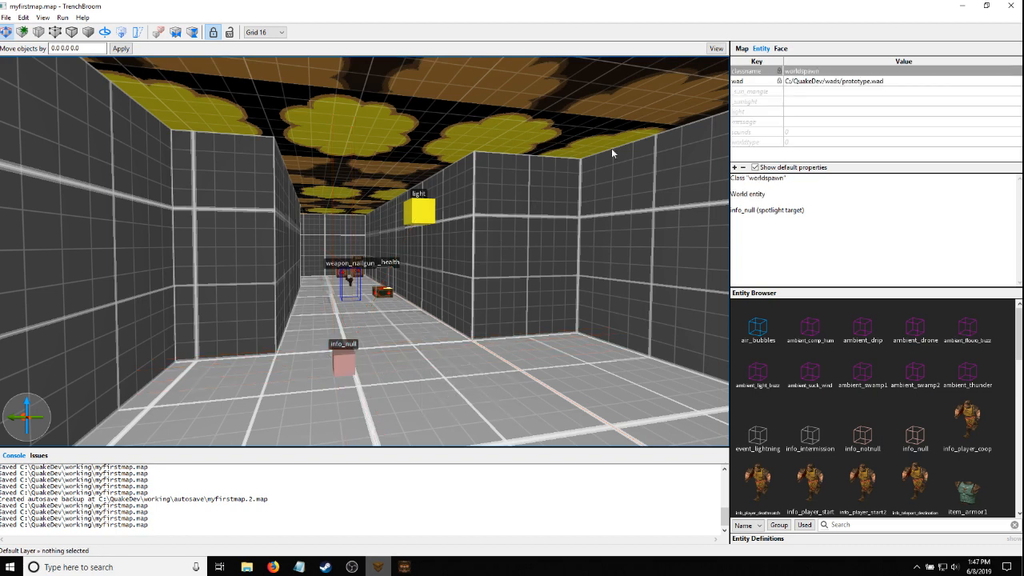
# Compare the worldspawn's _sunlight and _sun_mangle properties with the light entity's _sun and target settings
pyautogui.click(771, 102)
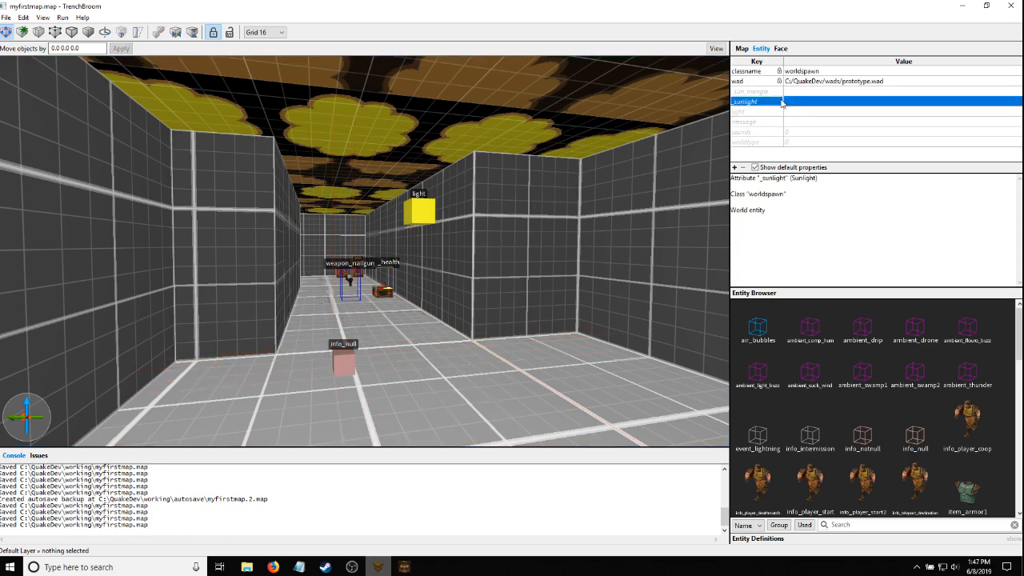
pyautogui.click(758, 94)
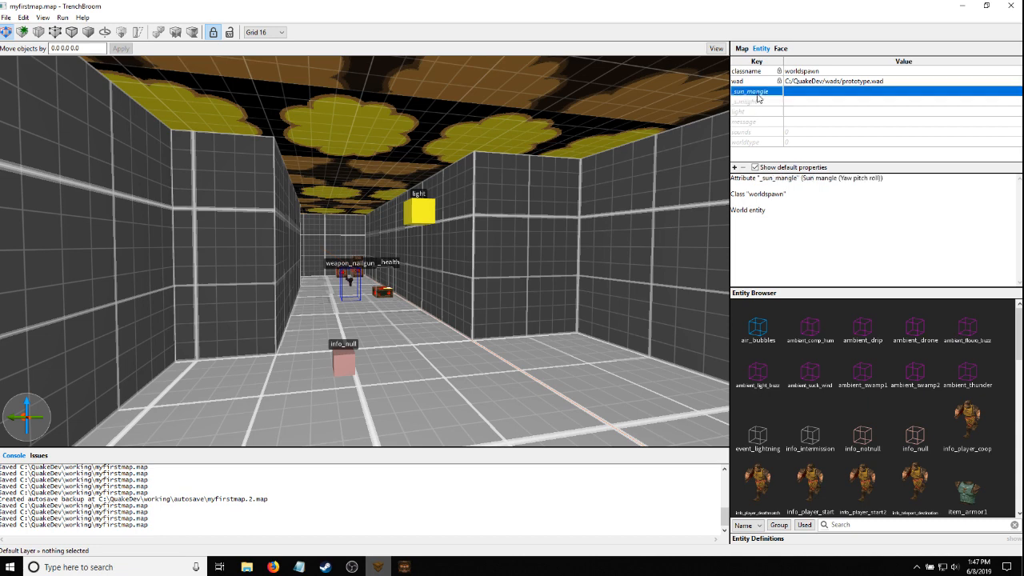
pyautogui.click(773, 103)
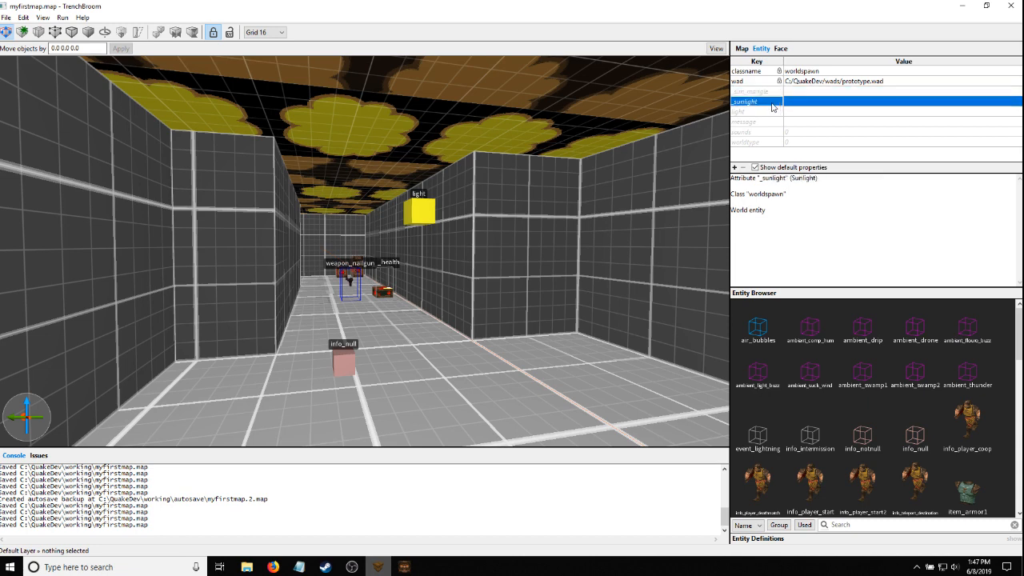
pyautogui.moveTo(549, 189); pyautogui.dragTo(504, 206, button='middle')
pyautogui.click(383, 224)
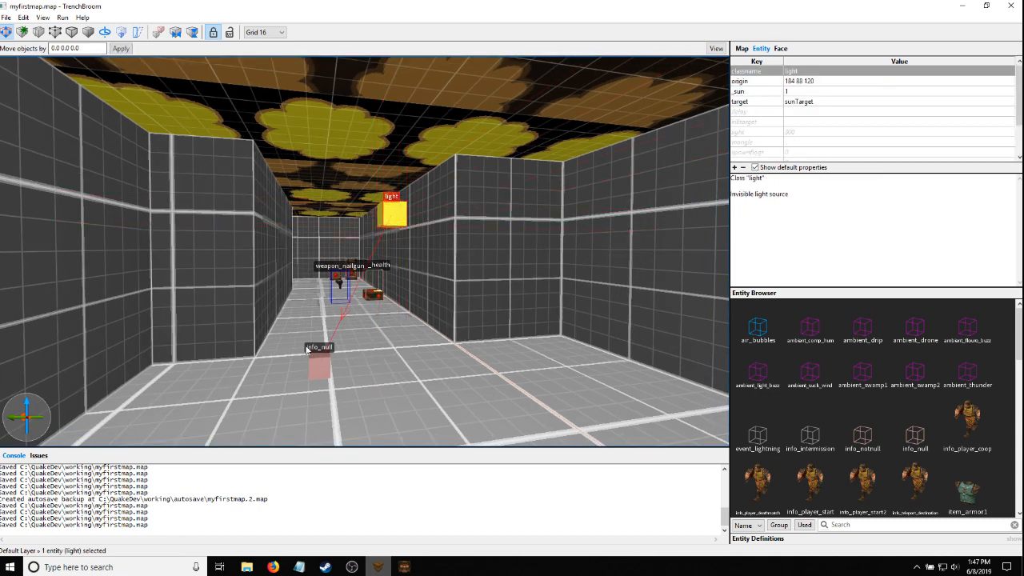
pyautogui.moveTo(412, 189)
pyautogui.mouseDown(button='right')
pyautogui.moveTo(430, 222)
pyautogui.moveTo(494, 198)
pyautogui.moveTo(502, 216)
pyautogui.moveTo(419, 189)
pyautogui.moveTo(406, 206)
pyautogui.mouseUp(button='right')
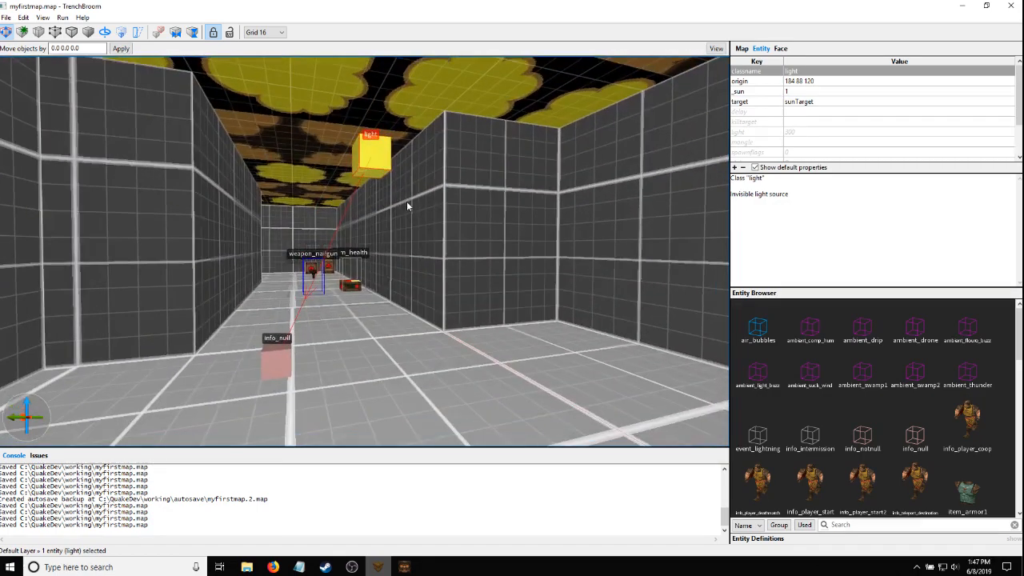
pyautogui.moveTo(655, 161); pyautogui.dragTo(632, 172, button='right')
pyautogui.press('Escape')
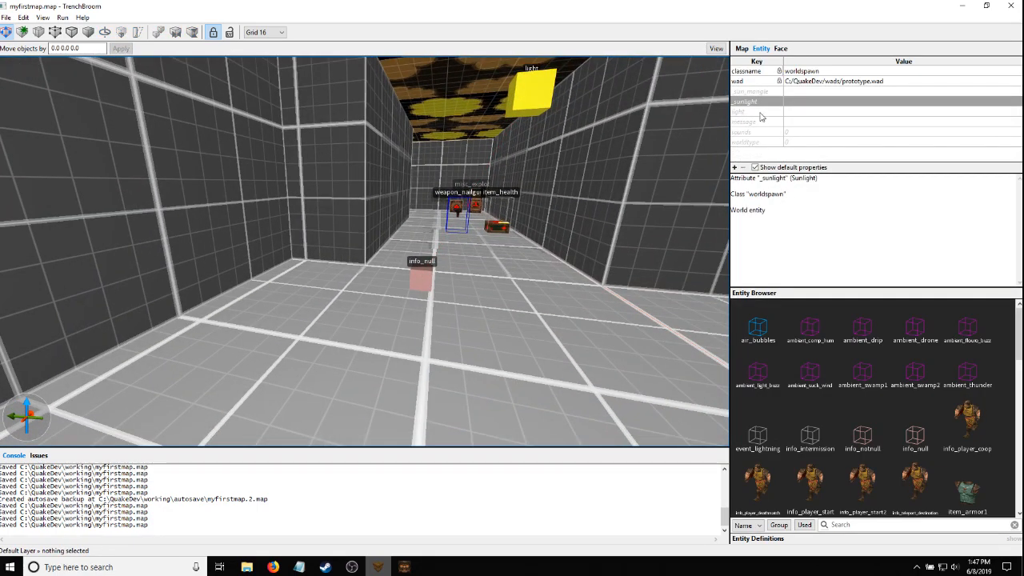
pyautogui.click(765, 94)
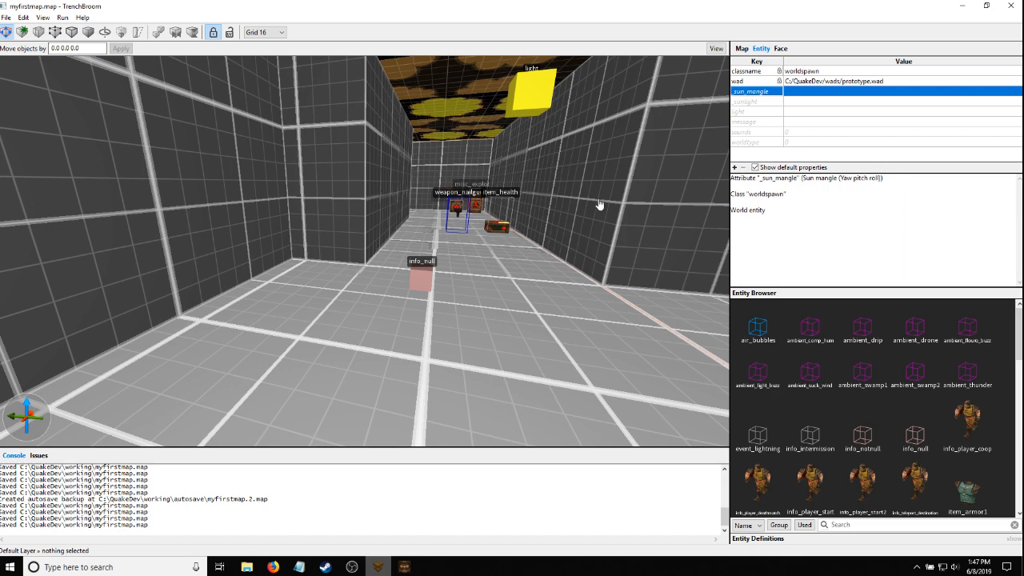
# Select the sun light entity and add a new property named _color to it
pyautogui.moveTo(599, 205); pyautogui.dragTo(592, 179, button='right')
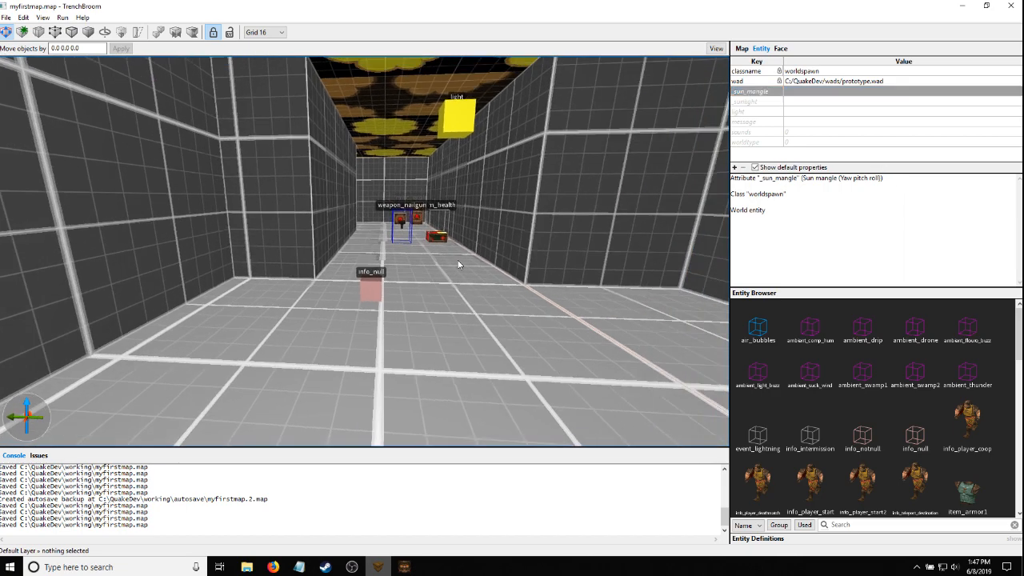
pyautogui.moveTo(458, 264); pyautogui.dragTo(463, 247, button='right')
pyautogui.click(407, 224)
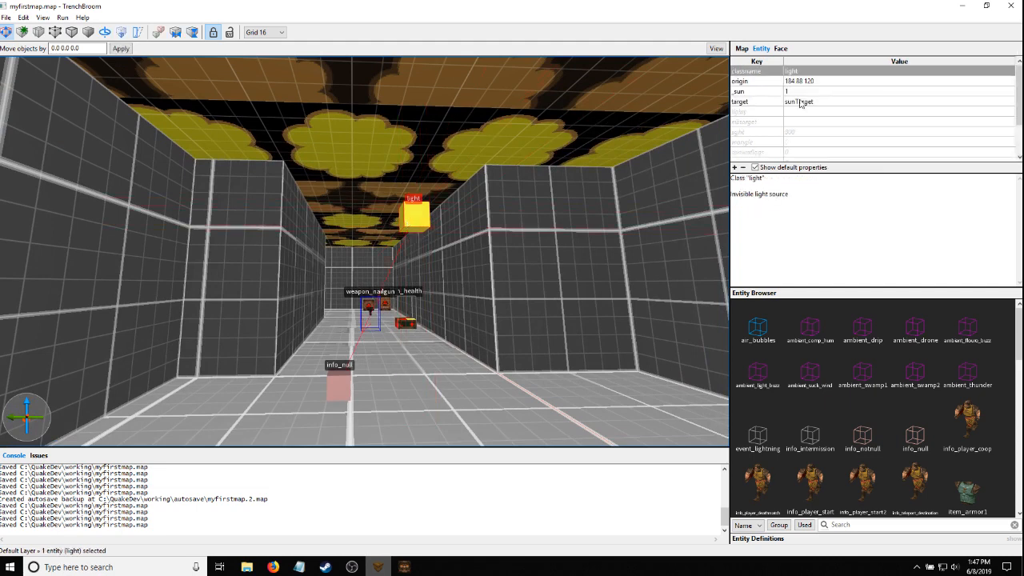
pyautogui.scroll(-2, 821, 144)
pyautogui.scroll(2, 820, 148)
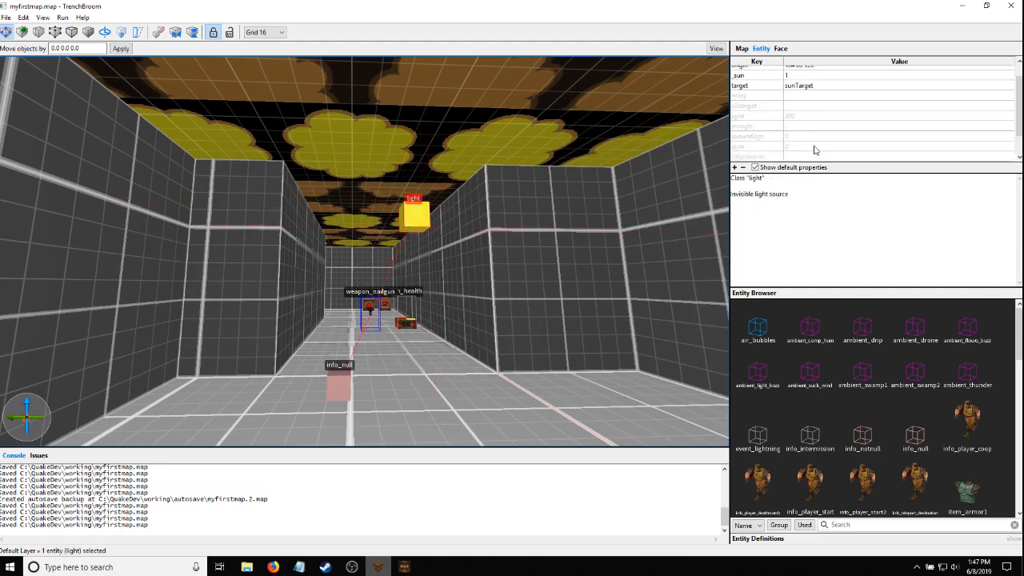
pyautogui.click(769, 87)
pyautogui.scroll(1, 766, 100)
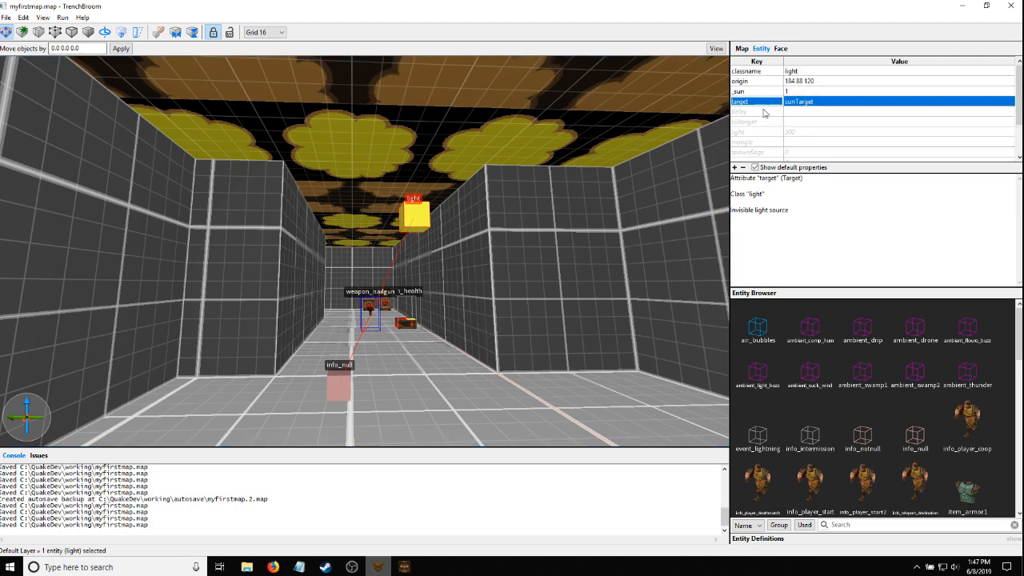
pyautogui.click(735, 168)
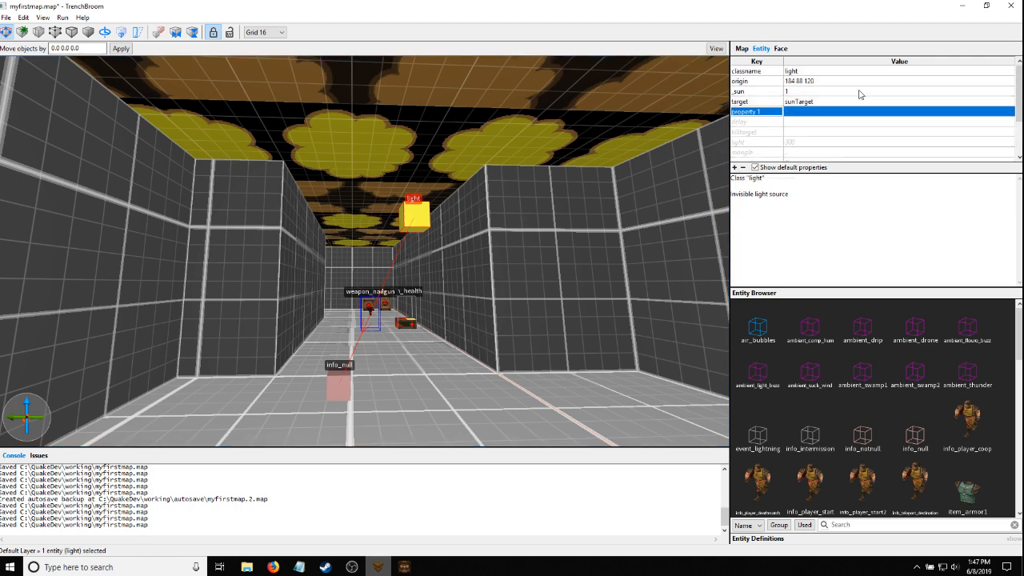
pyautogui.write('_color')
pyautogui.press('Return')
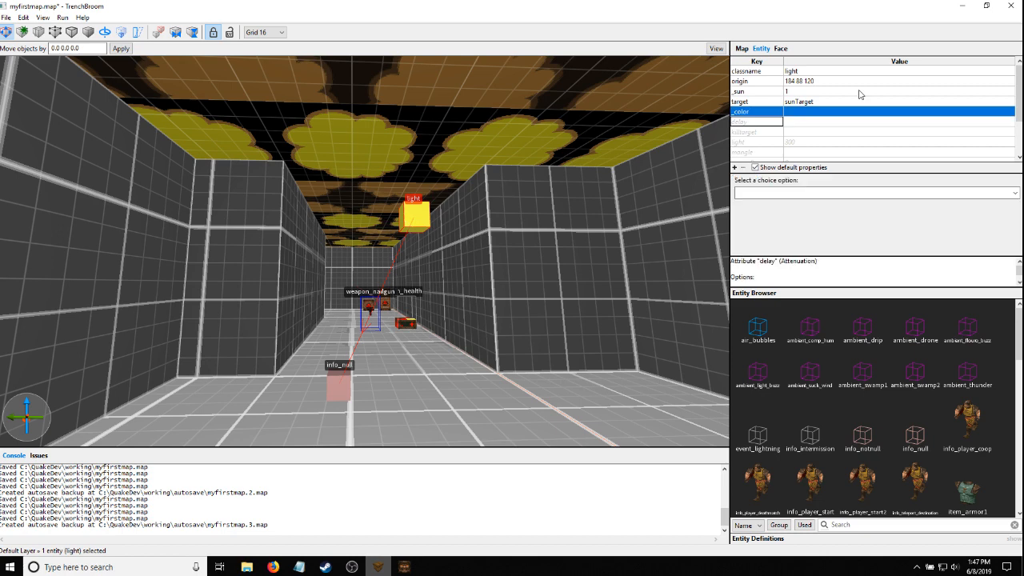
# Set the sun light's _color to a pale yellow-green, 243 255 202, using the colour picker
pyautogui.click(803, 113)
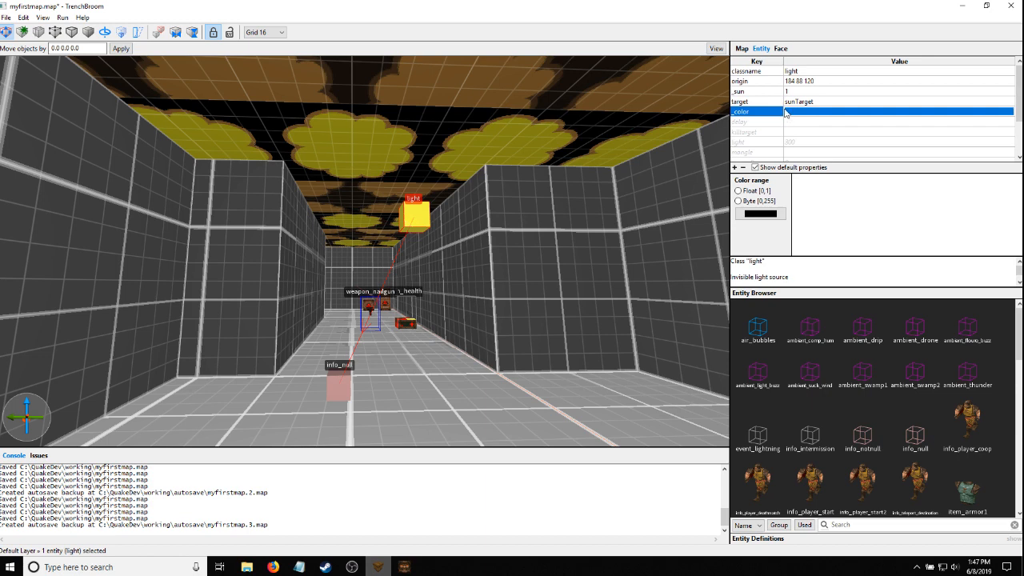
pyautogui.click(794, 114)
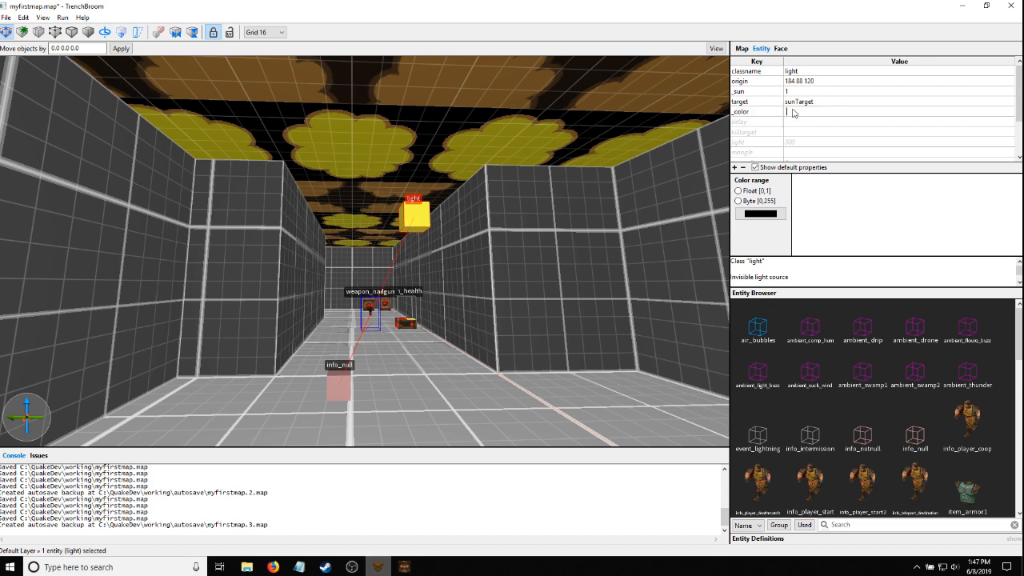
pyautogui.click(761, 213)
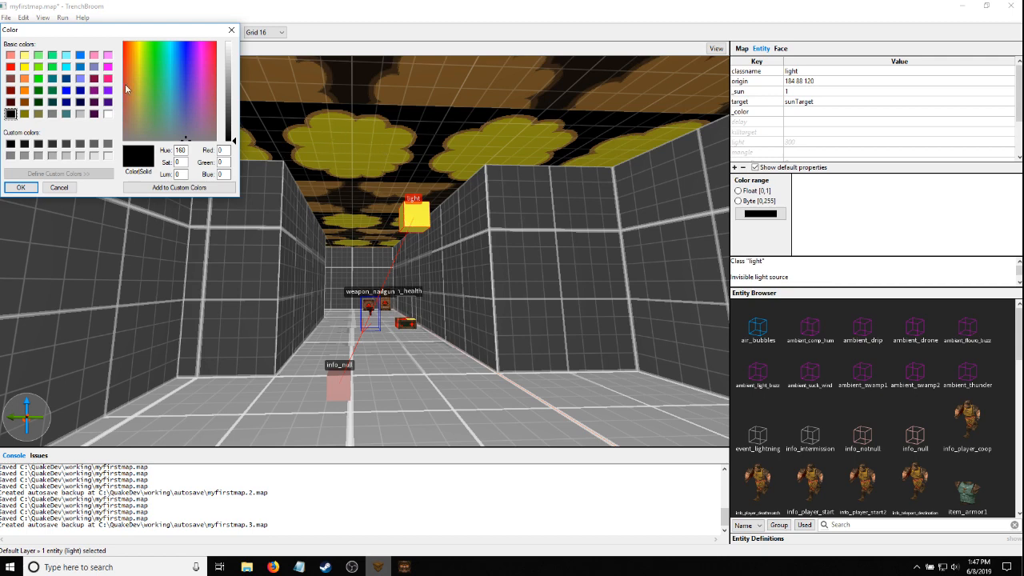
pyautogui.click(145, 45)
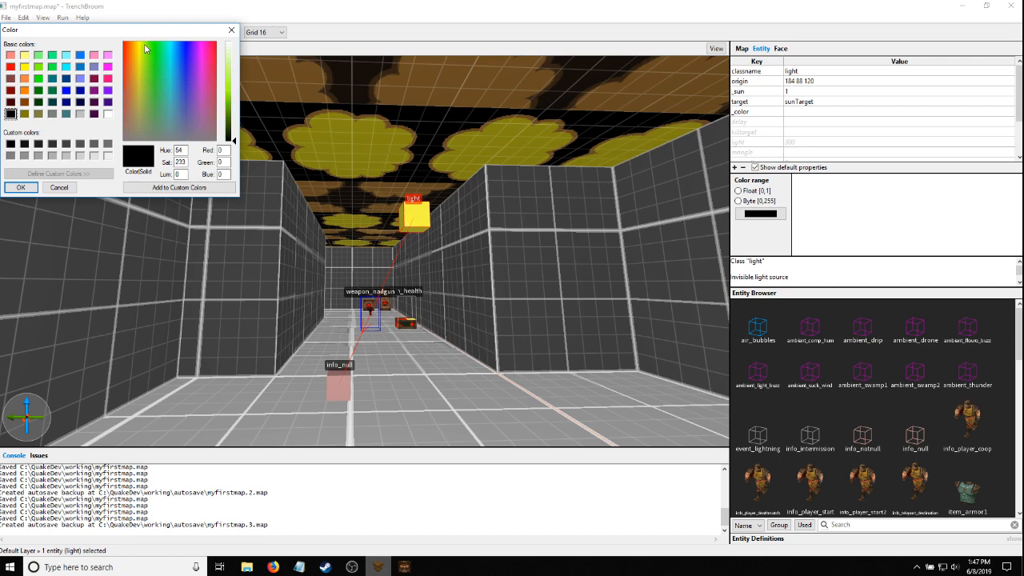
pyautogui.click(144, 43)
pyautogui.click(233, 64)
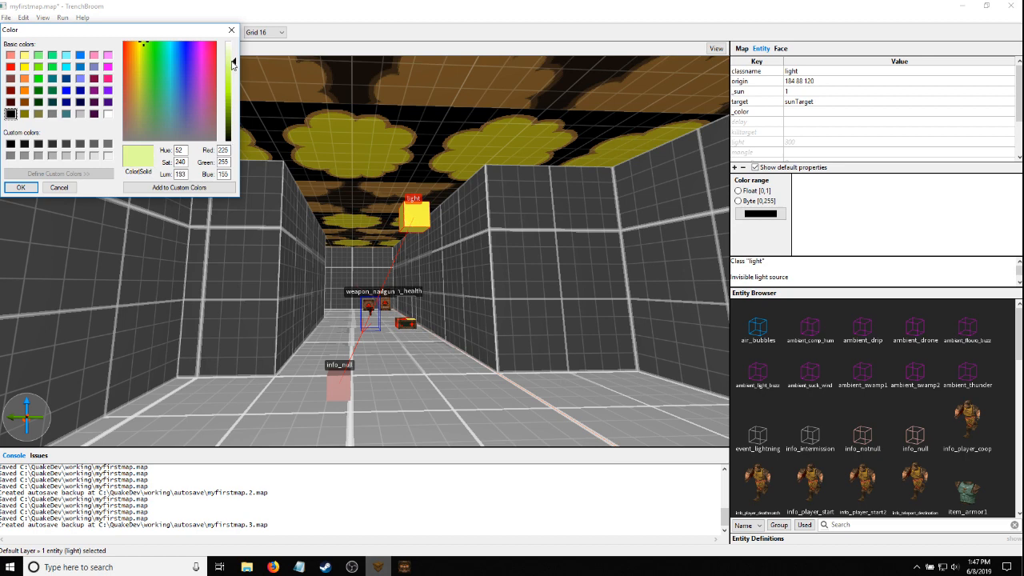
pyautogui.click(233, 67)
pyautogui.click(142, 46)
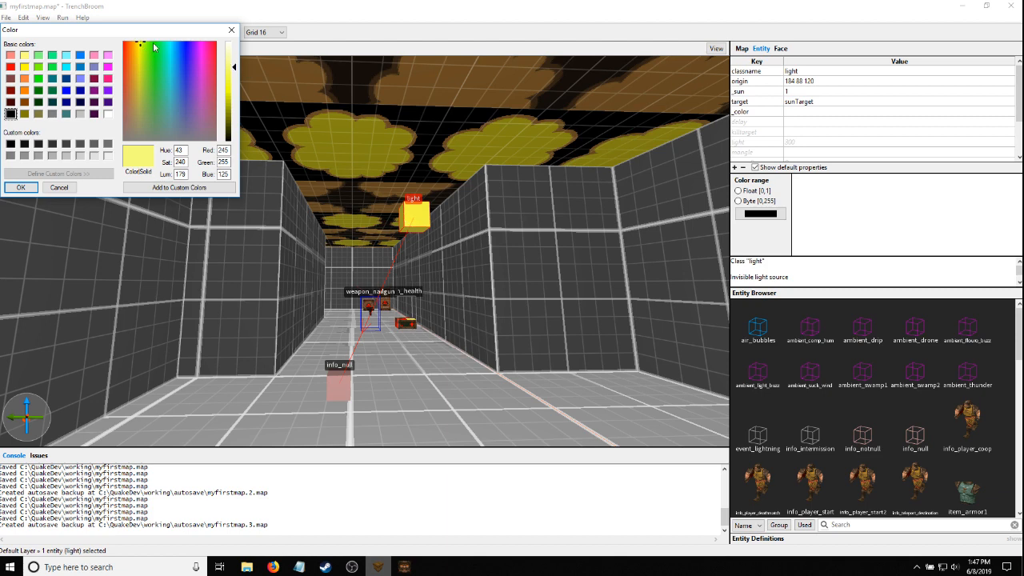
pyautogui.click(138, 45)
pyautogui.click(142, 47)
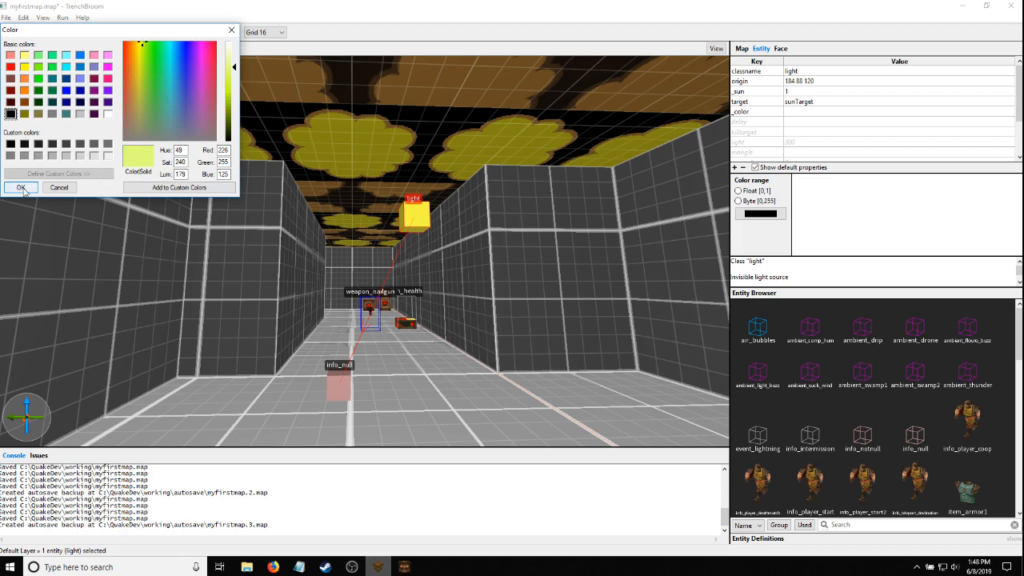
pyautogui.moveTo(233, 59); pyautogui.dragTo(233, 53)
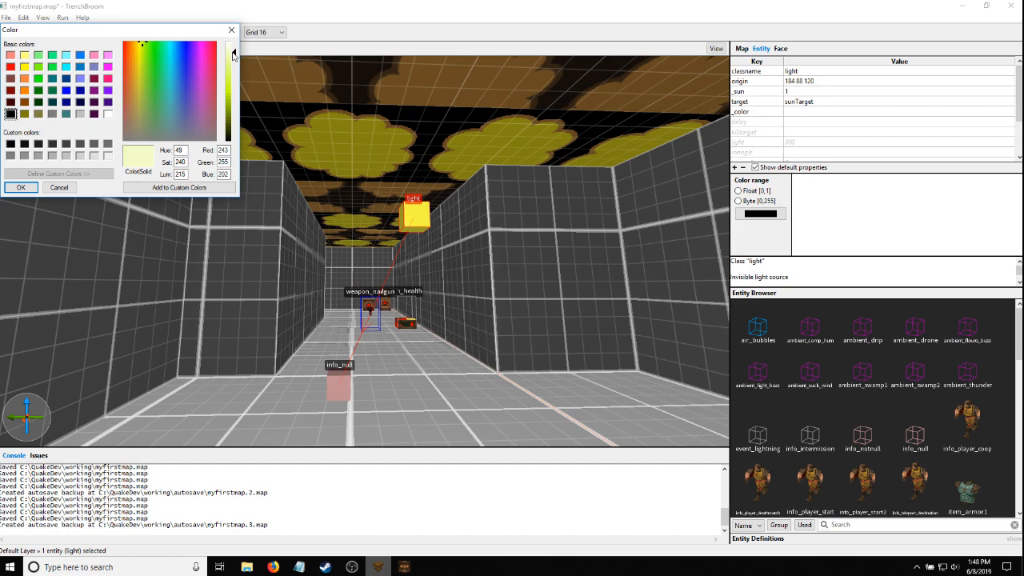
pyautogui.click(21, 187)
# Deselect the light and add a new property named _fog to the worldspawn
pyautogui.moveTo(229, 170); pyautogui.dragTo(233, 174, button='right')
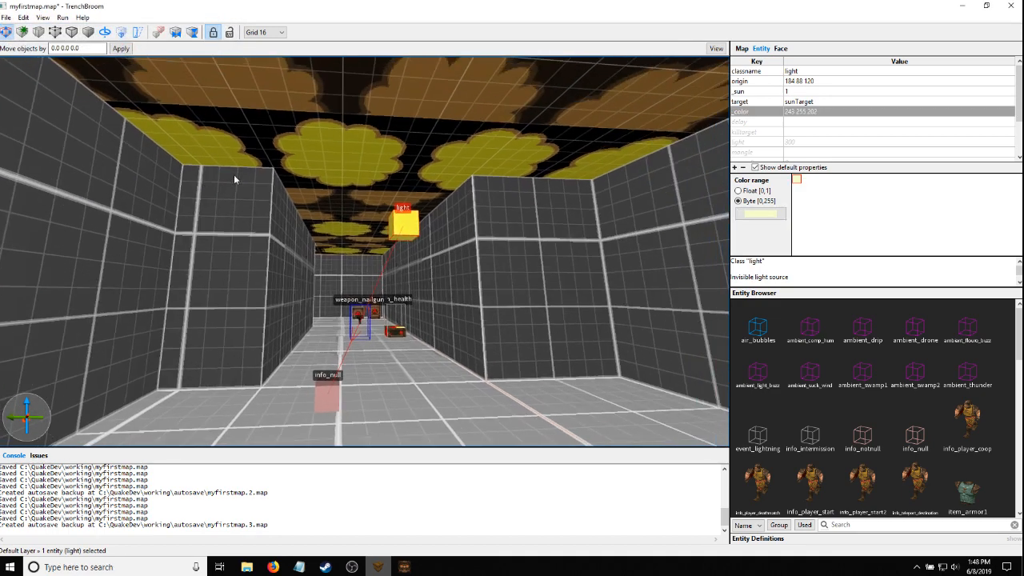
pyautogui.press('Escape')
pyautogui.scroll(3, 363, 296)
pyautogui.moveTo(355, 304); pyautogui.dragTo(357, 307, button='right')
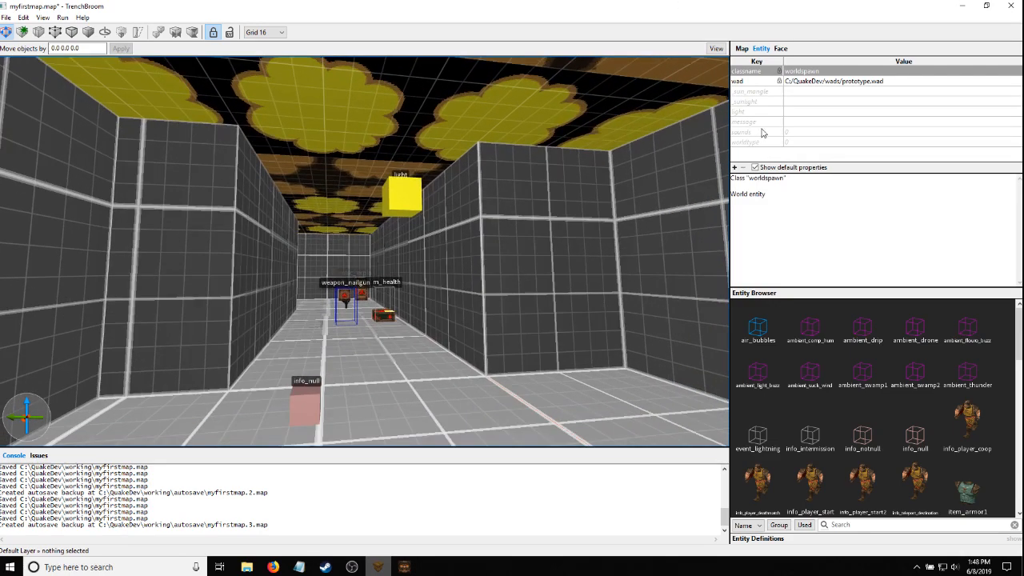
pyautogui.click(756, 82)
pyautogui.click(752, 92)
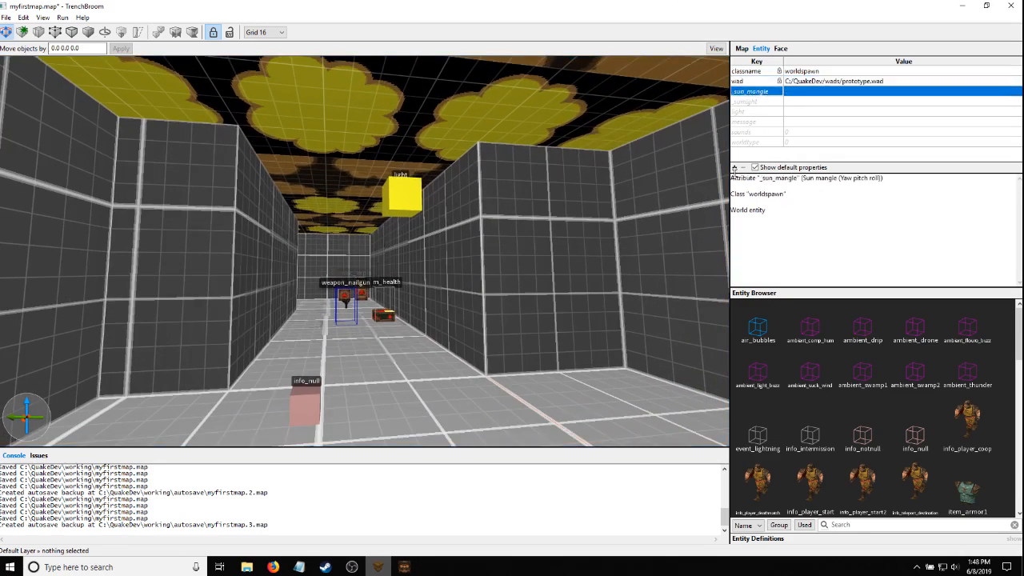
pyautogui.click(736, 169)
pyautogui.write('_fo')
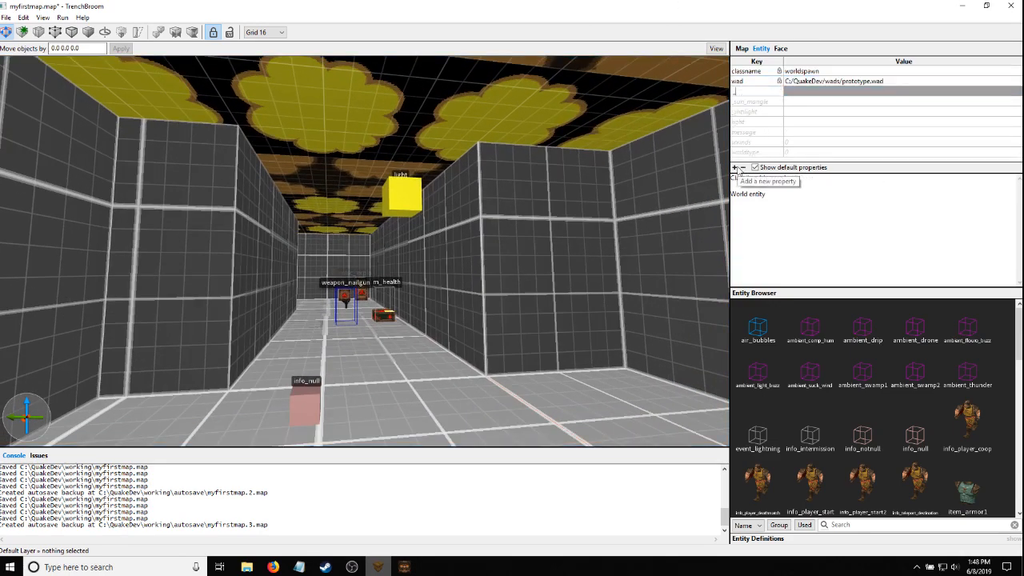
pyautogui.write('g')
pyautogui.press('Return')
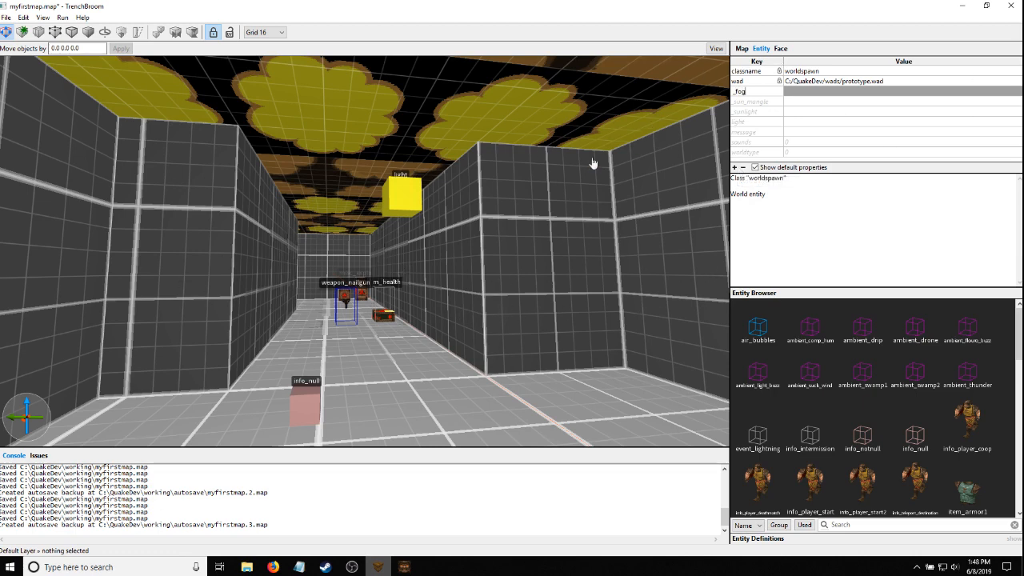
pyautogui.moveTo(561, 184); pyautogui.dragTo(571, 178, button='right')
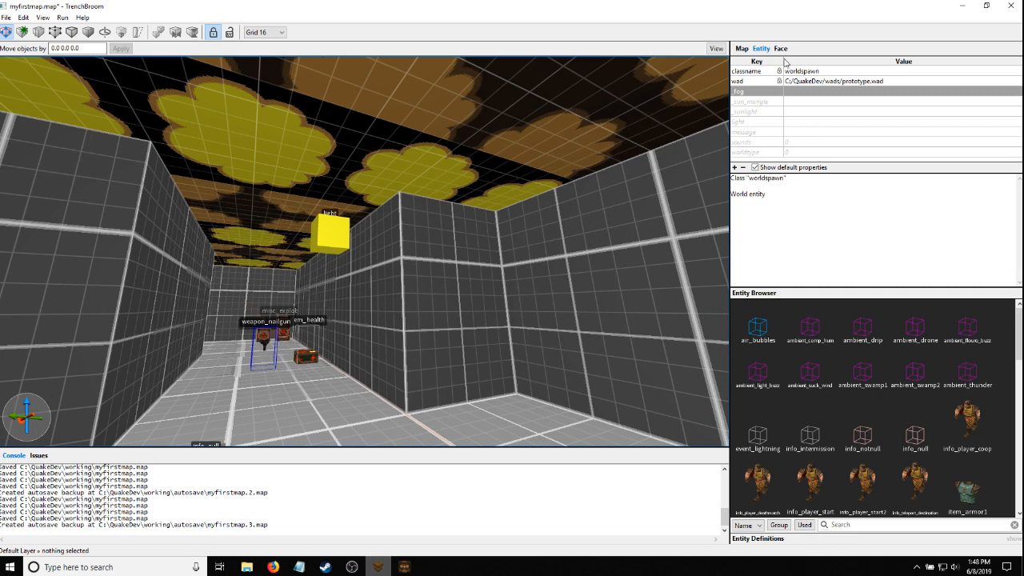
pyautogui.click(611, 304)
pyautogui.scroll(3, 509, 269)
pyautogui.moveTo(510, 269); pyautogui.dragTo(510, 269, button='right')
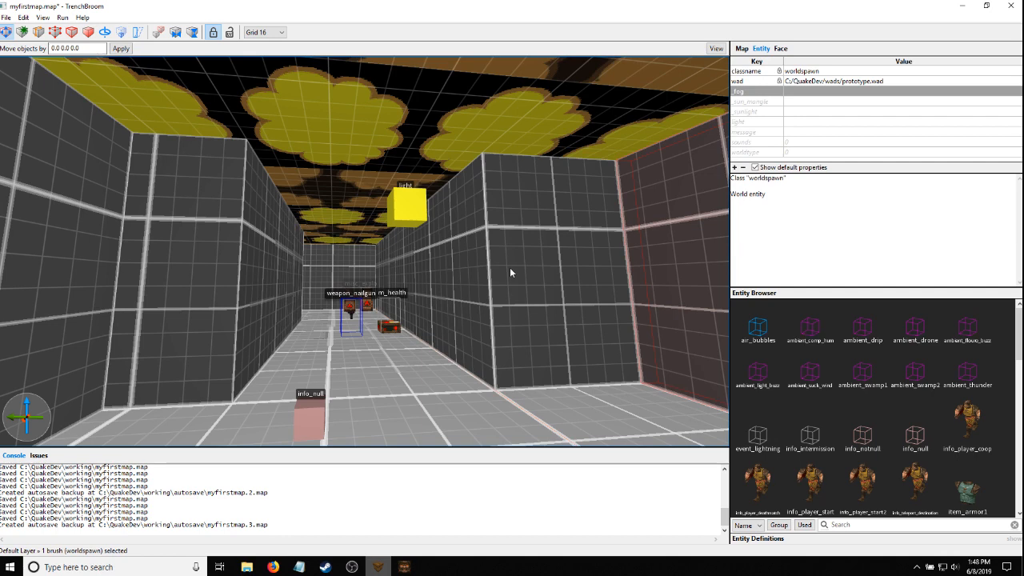
pyautogui.click(814, 93)
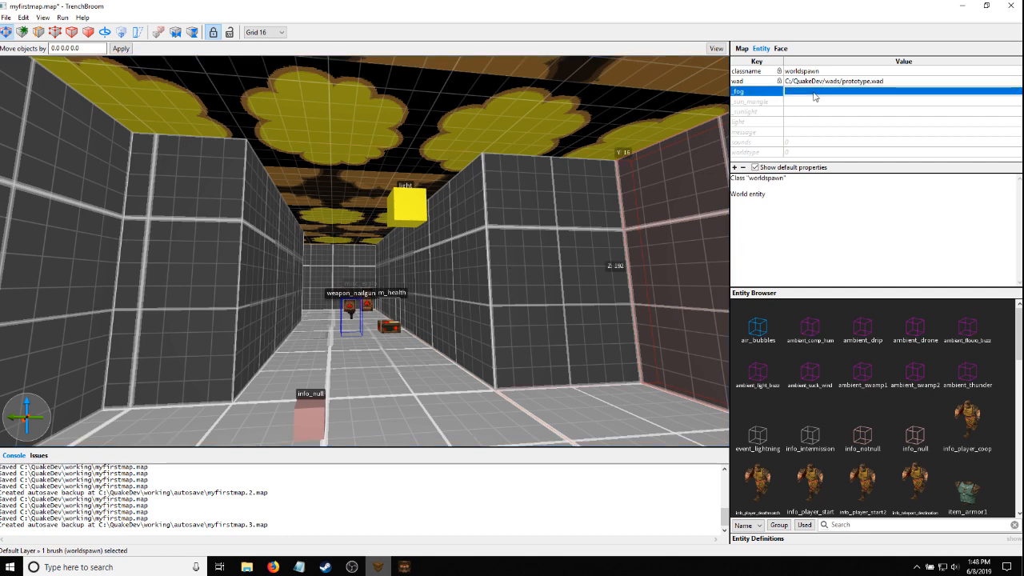
pyautogui.click(814, 93)
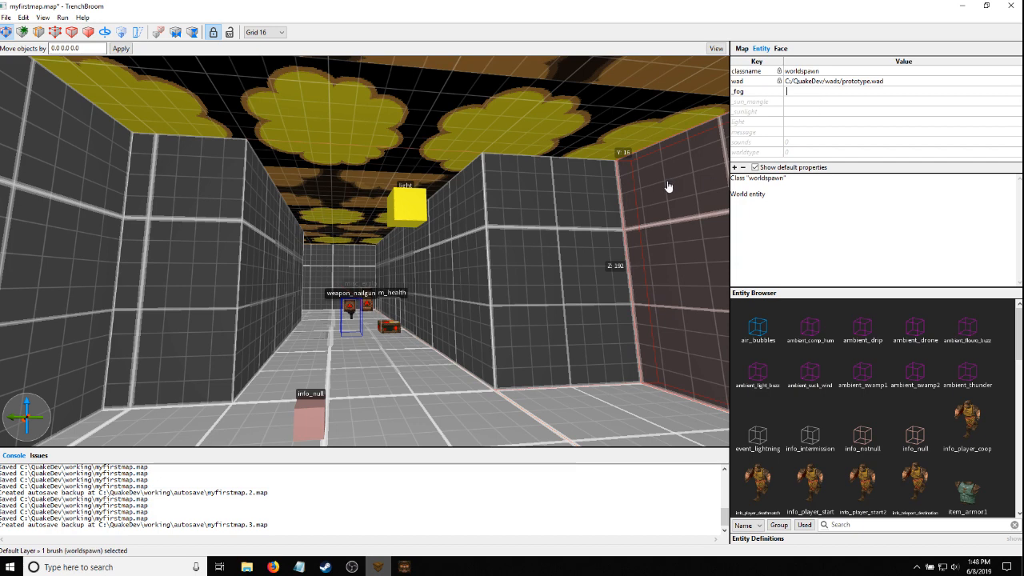
# Convert the sun light's _color to the float [0,1] range, copy the resulting value, and deselect the light
pyautogui.moveTo(488, 270); pyautogui.dragTo(487, 264, button='right')
pyautogui.click(403, 238)
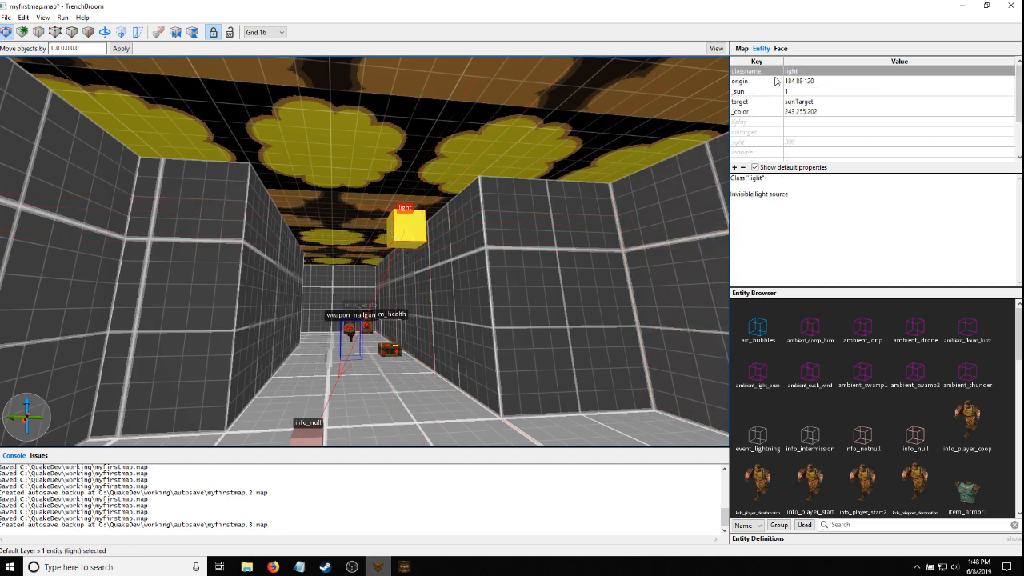
pyautogui.click(824, 111)
pyautogui.click(823, 113)
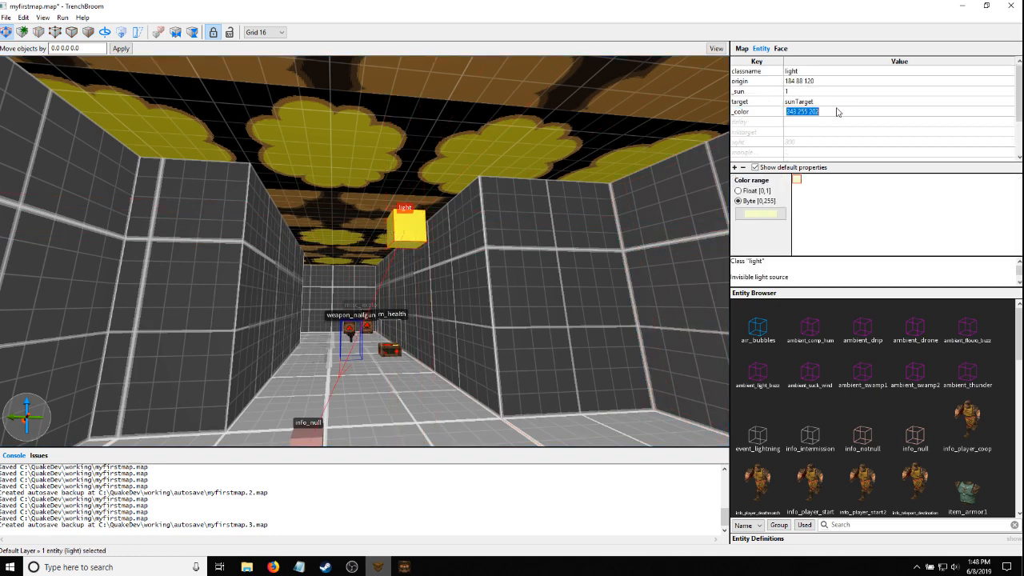
pyautogui.click(748, 190)
pyautogui.click(861, 112)
pyautogui.hotkey('ctrl', 'c')
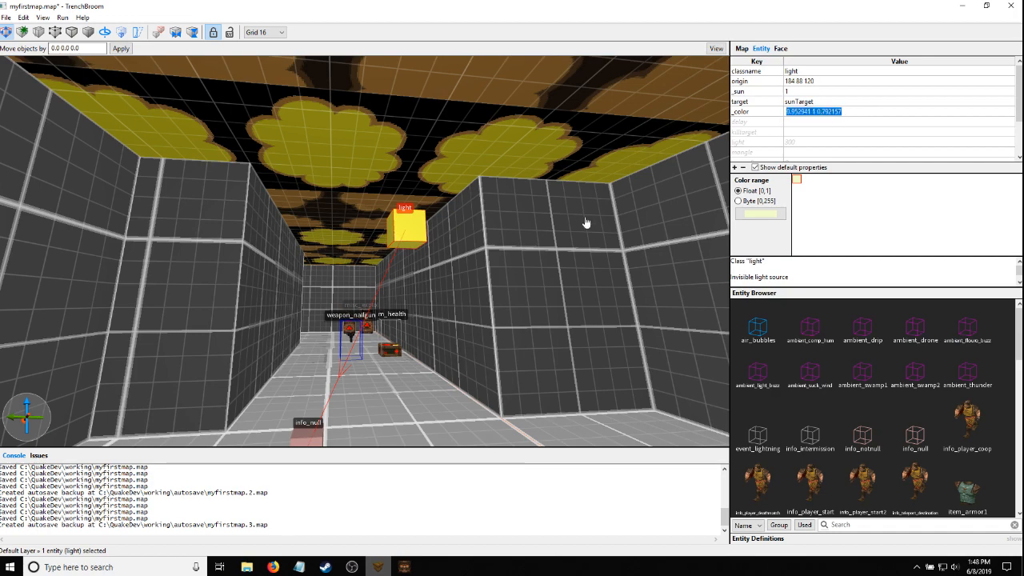
pyautogui.scroll(3, 572, 230)
pyautogui.scroll(-2, 552, 176)
pyautogui.press('Escape')
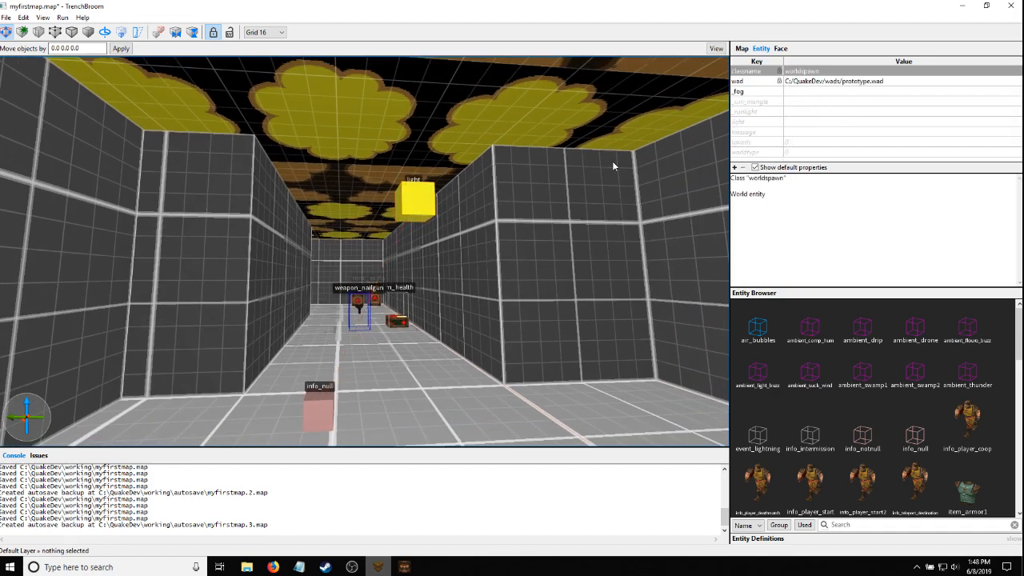
pyautogui.moveTo(704, 112); pyautogui.dragTo(600, 182, button='right')
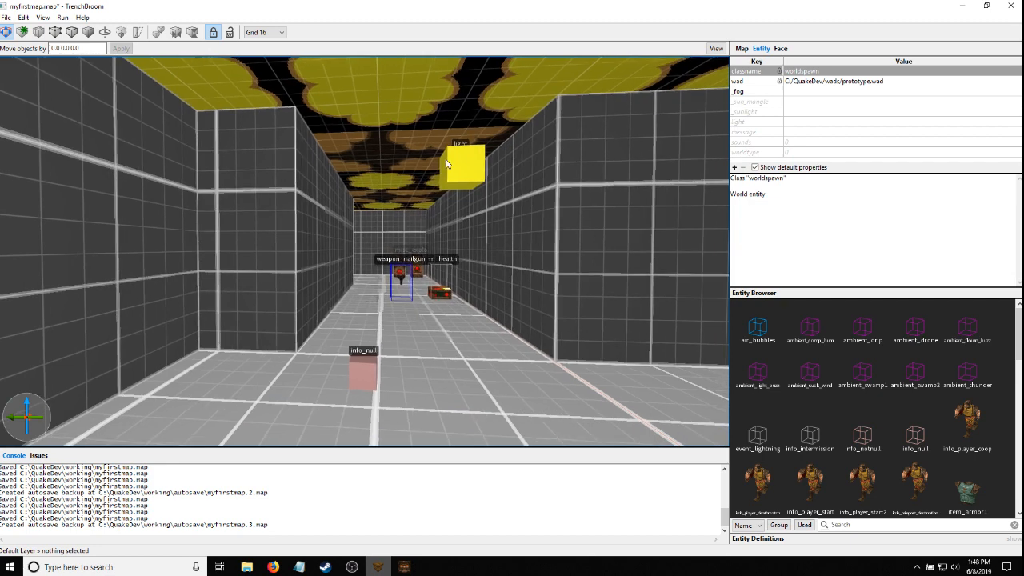
pyautogui.click(448, 160)
pyautogui.moveTo(453, 161); pyautogui.dragTo(536, 155, button='right')
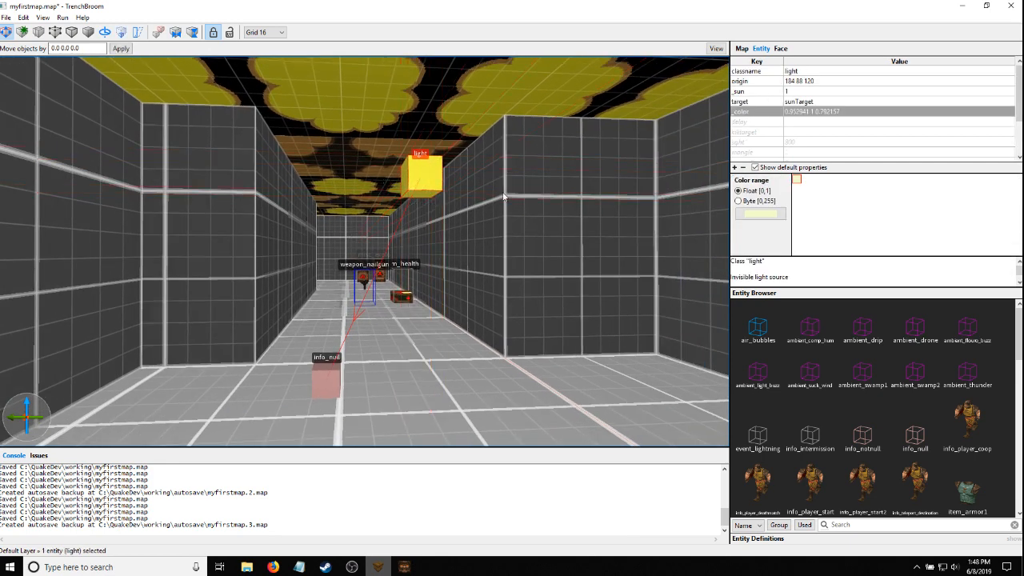
pyautogui.press('Escape')
# Paste the copied colour into the worldspawn's _fog value and edit it to read 0.04 0.95 1 0.8
pyautogui.click(802, 92)
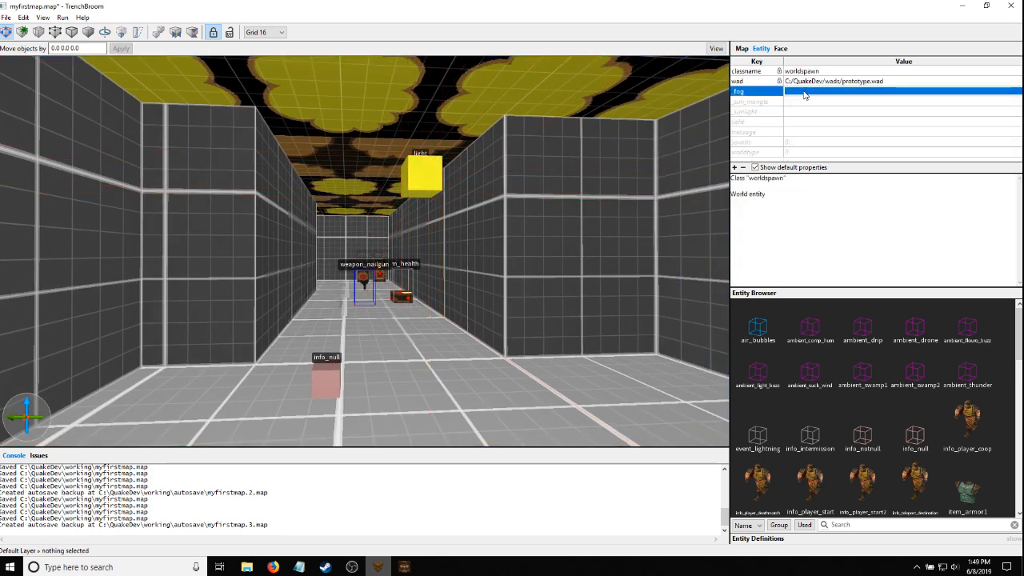
pyautogui.click(807, 92)
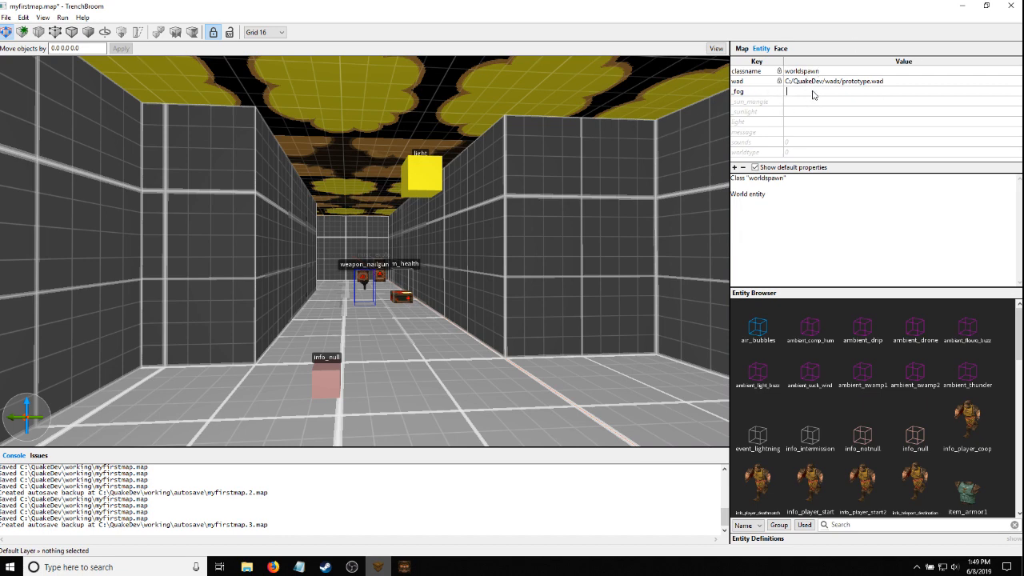
pyautogui.hotkey('ctrl', 'v')
pyautogui.hotkey('shift', 'Right')
pyautogui.hotkey('shift', 'Right')
pyautogui.press('BackSpace')
pyautogui.write('8')
pyautogui.click(787, 91)
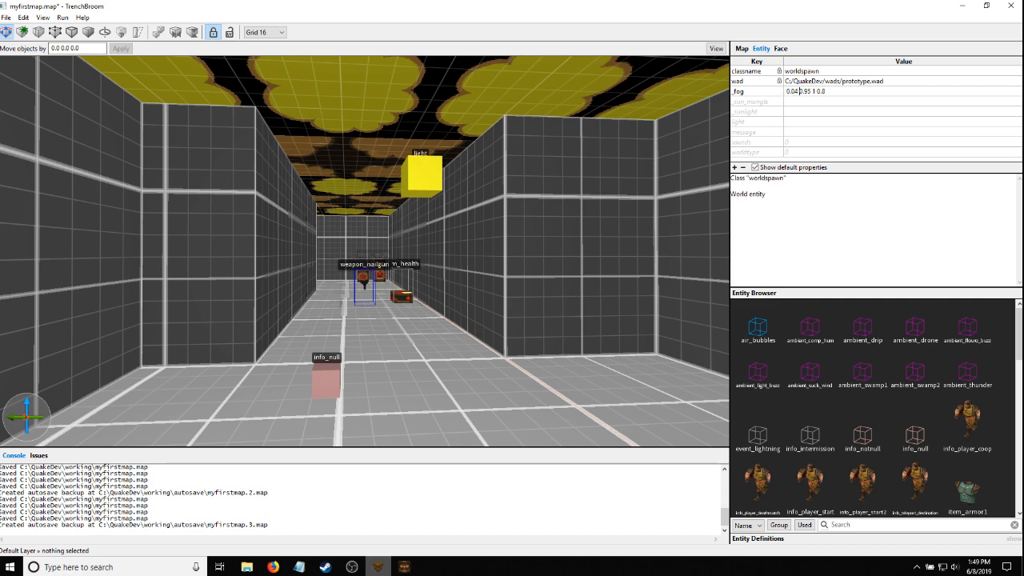
pyautogui.press('Return')
pyautogui.click(838, 92)
# Save the map, then switch to Compiling Gui and compile it with light -bounce 1, continuing until it launches in QuakeSpasm
pyautogui.moveTo(352, 239)
pyautogui.mouseDown(button='right')
pyautogui.moveTo(365, 229)
pyautogui.moveTo(358, 244)
pyautogui.mouseUp(button='right')
pyautogui.hotkey('ctrl', 's')
pyautogui.click(407, 567)
pyautogui.hotkey('ctrl', 'c')
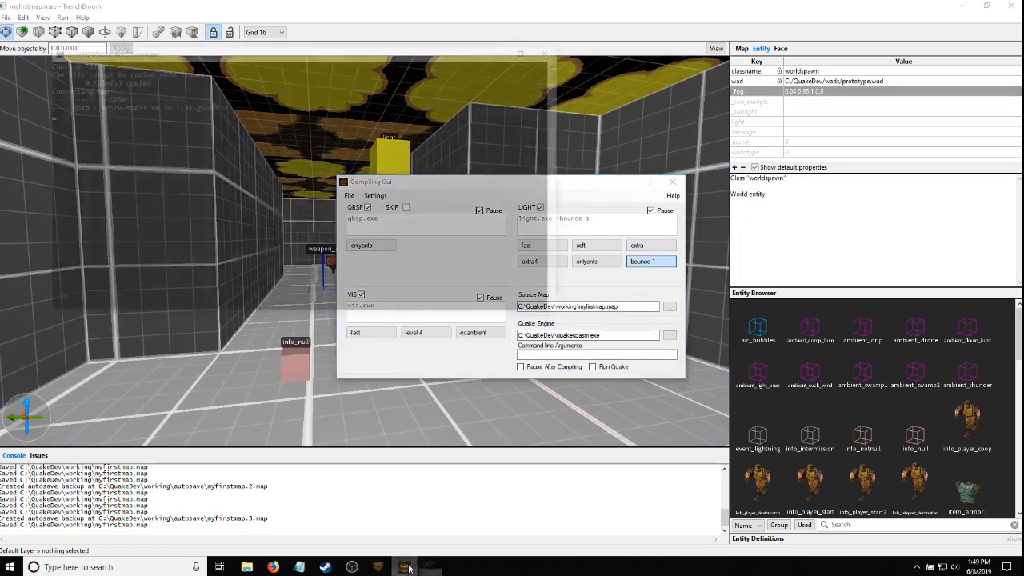
pyautogui.press('Return')
pyautogui.press('Return')
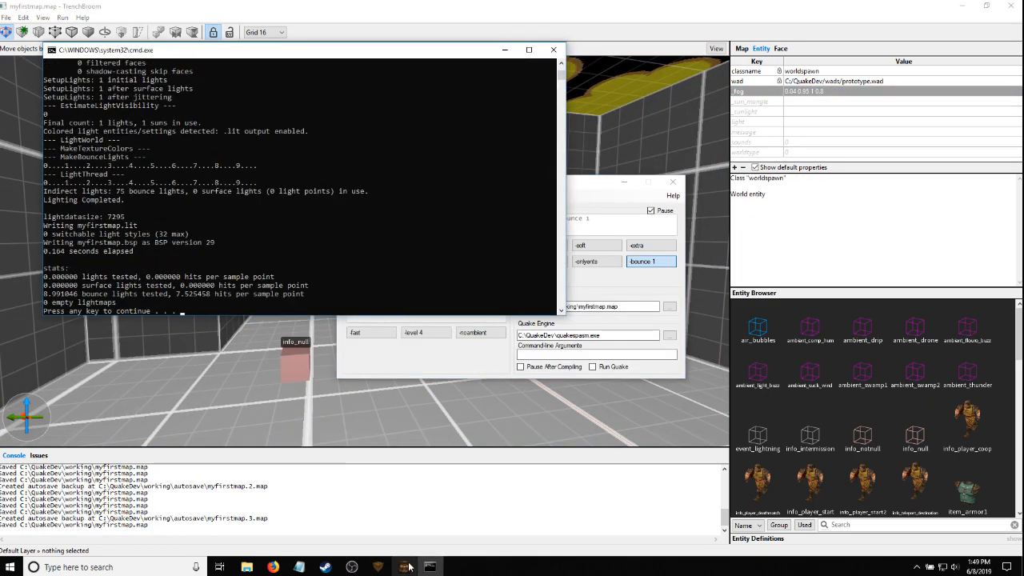
pyautogui.press('Return')
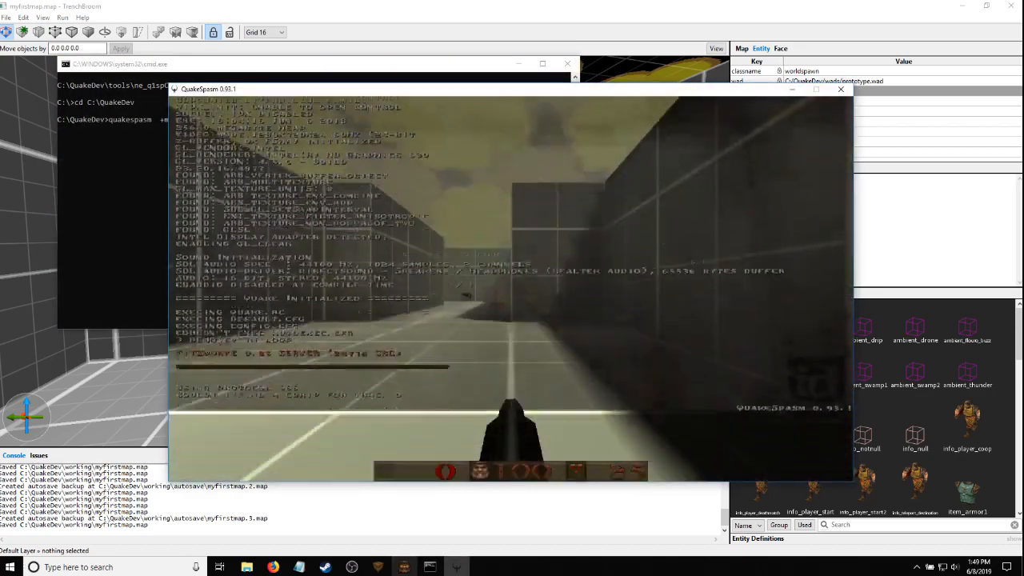
# Walk through the map in QuakeSpasm to examine the coloured sunlight, shadows and fog, and collect the nailgun
pyautogui.press('w')
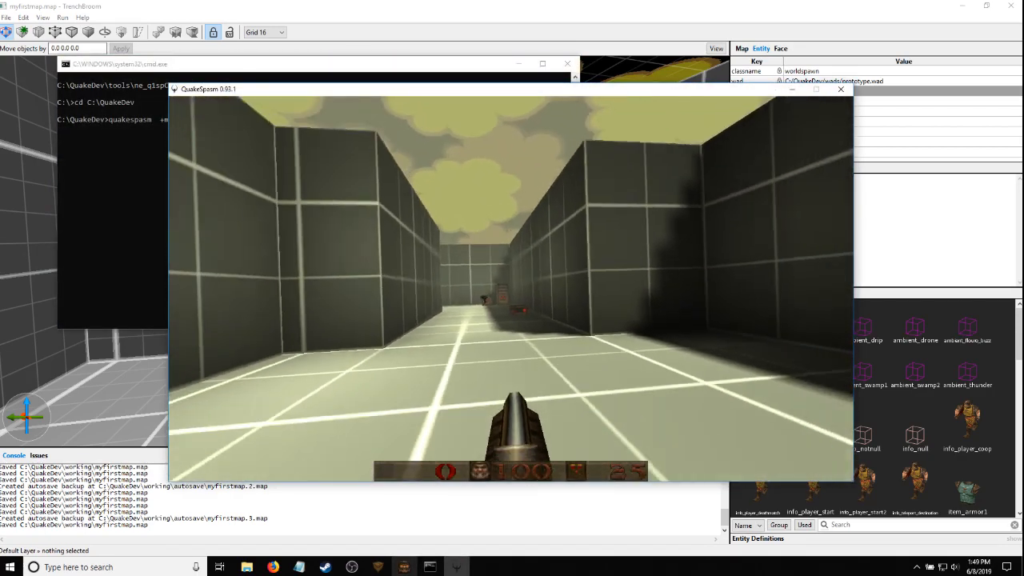
pyautogui.press('`')
pyautogui.press('`')
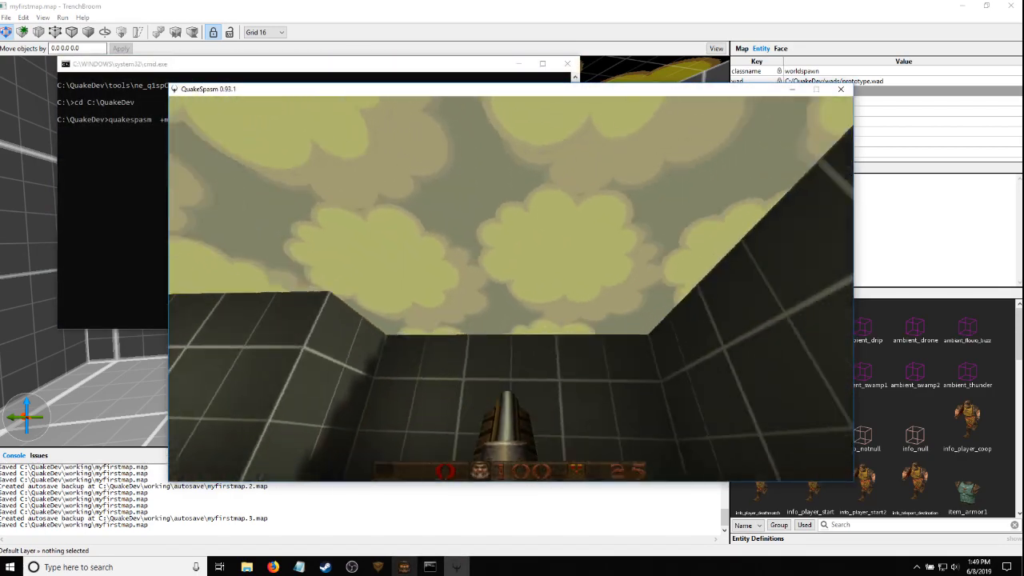
pyautogui.press('d')
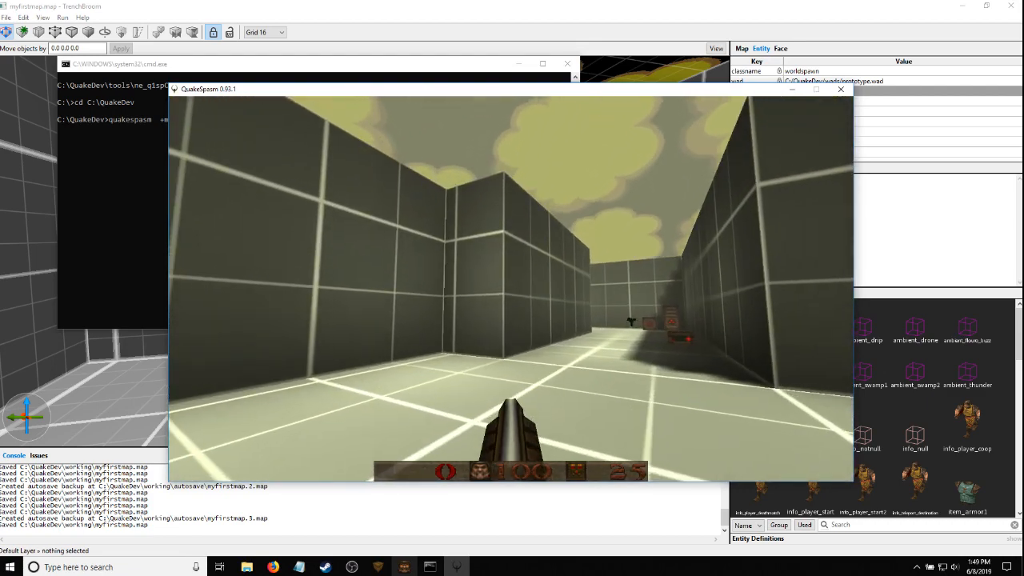
pyautogui.press('a')
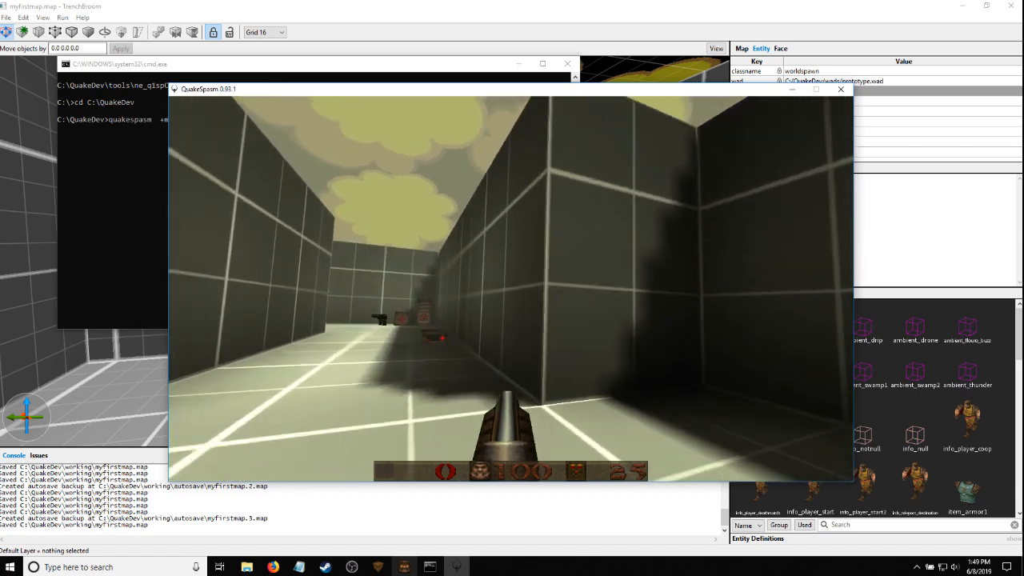
pyautogui.press('s')
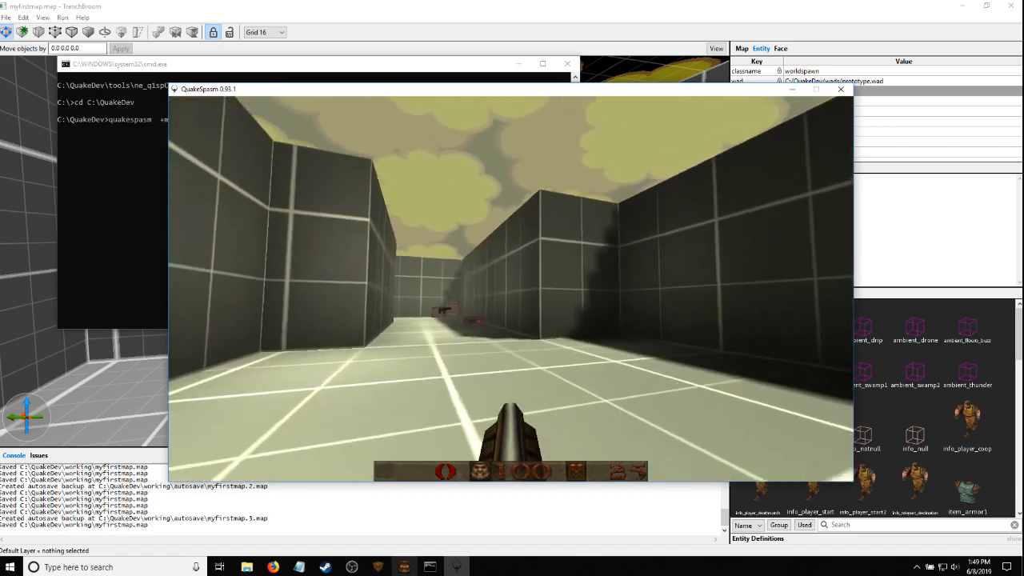
pyautogui.press('w')
pyautogui.press('w')
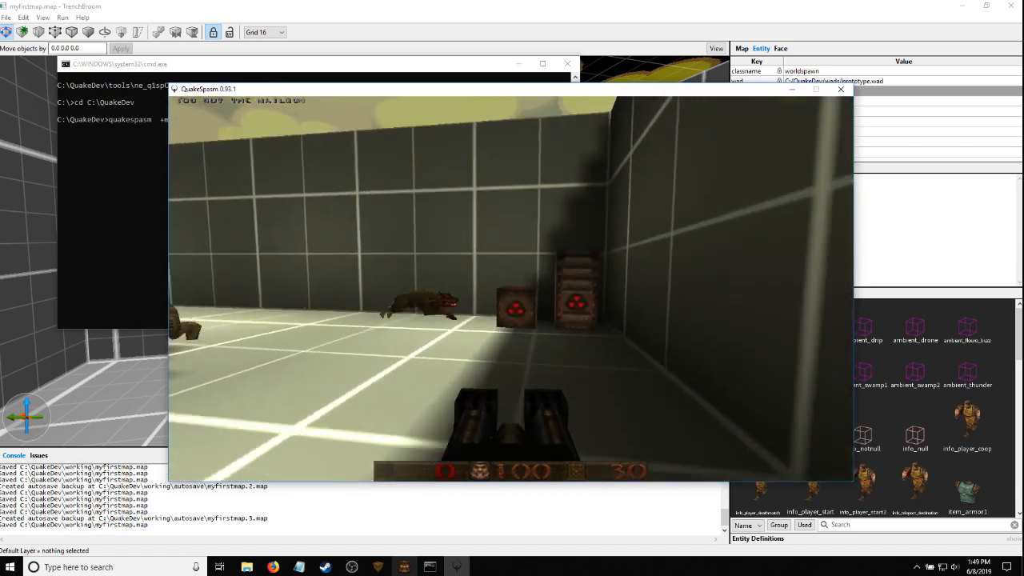
# Shoot the dog and the soldier with the nailgun, collect the health box, and walk on towards the red gate
pyautogui.press('s')
pyautogui.click(511, 288)
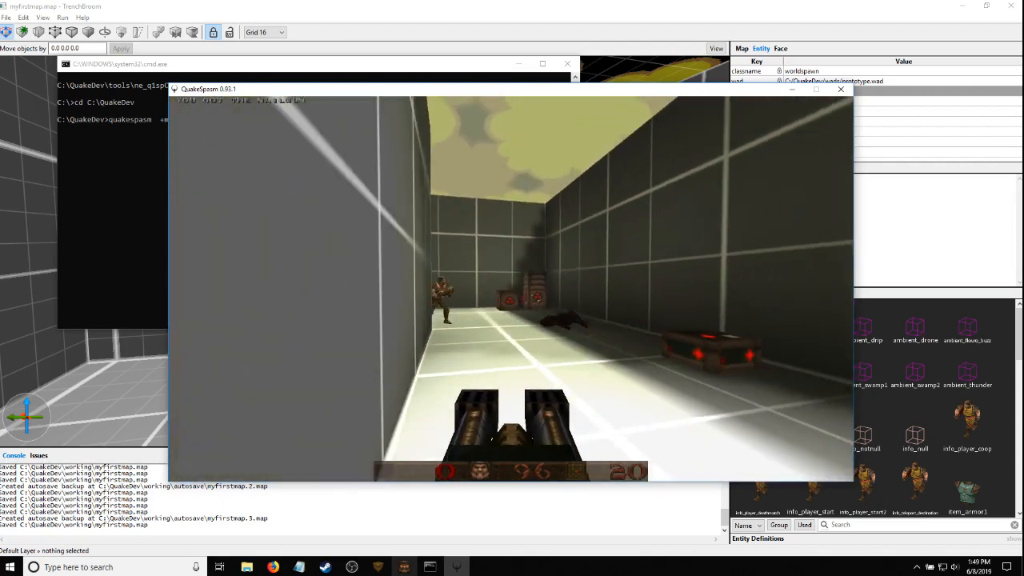
pyautogui.press('w')
pyautogui.click(511, 288)
pyautogui.press('w')
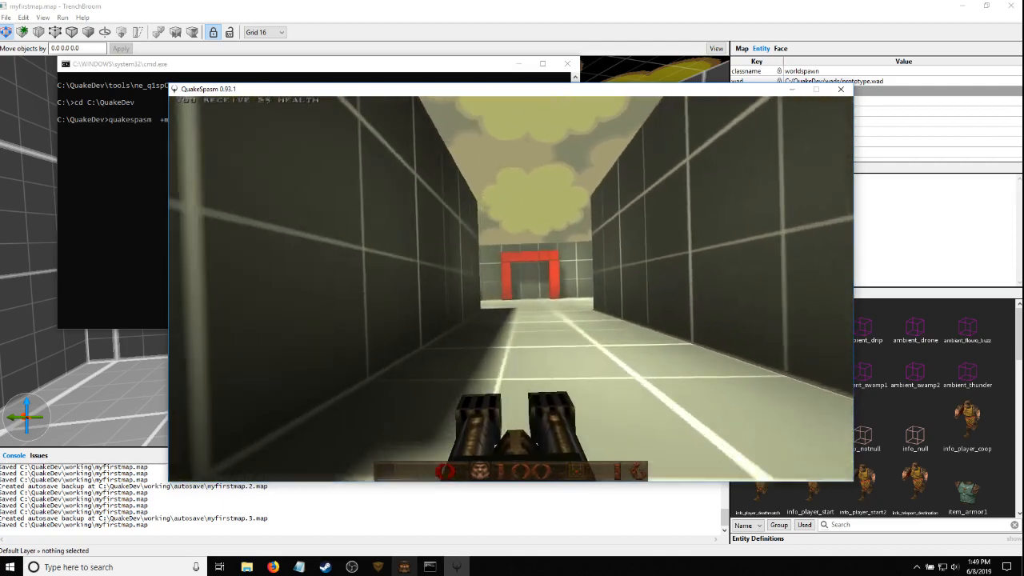
pyautogui.press('w')
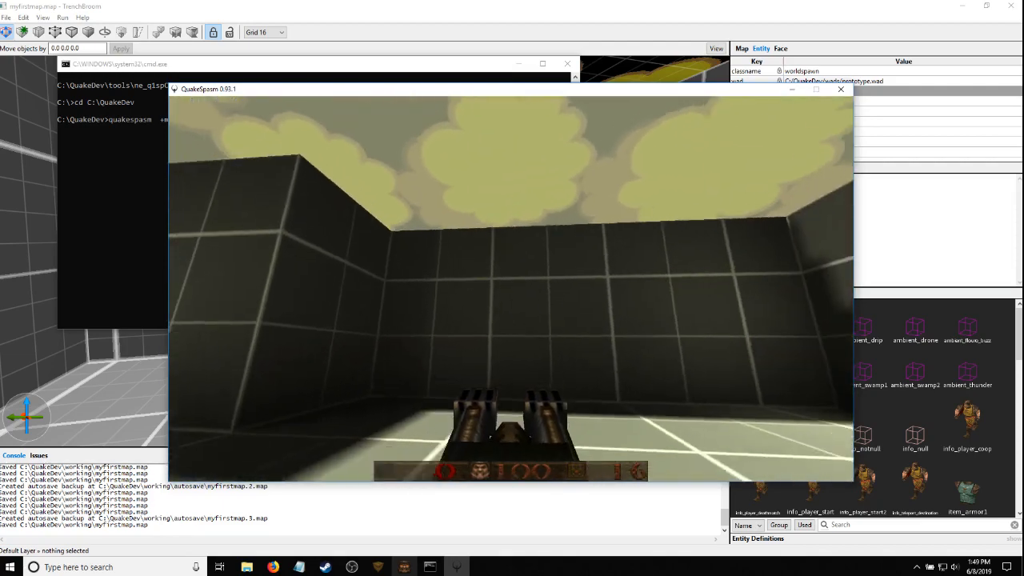
# Try to change the sky fog from the game console with the commands R_skyfog, _skyfog and skyfog 0
pyautogui.press('`')
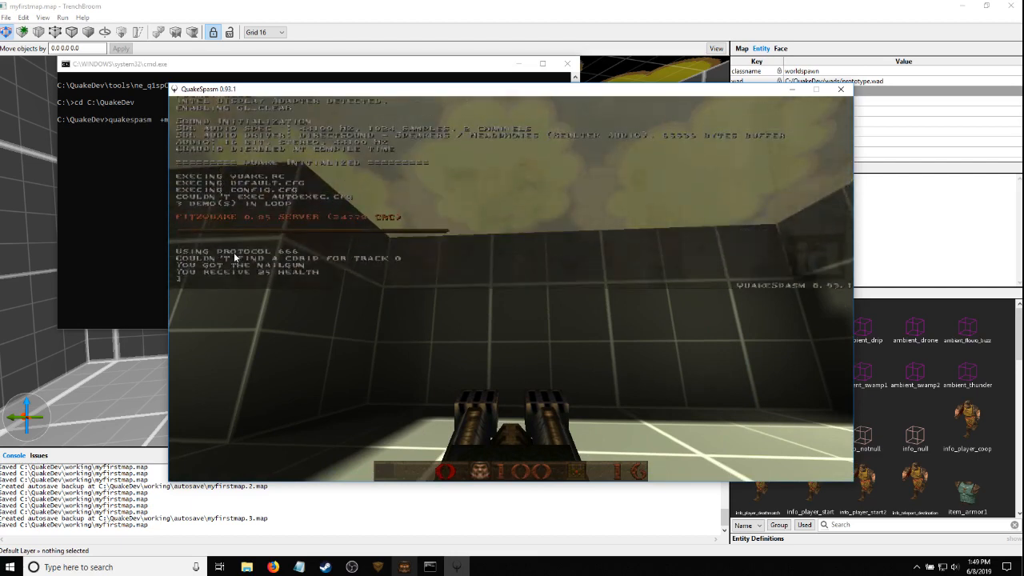
pyautogui.write('r_skyfog')
pyautogui.press('Return')
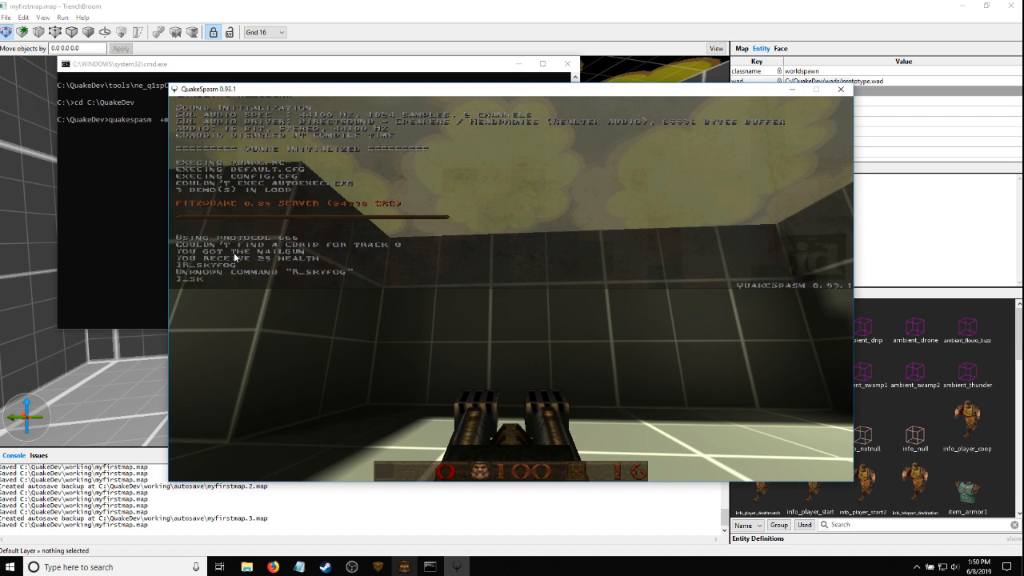
pyautogui.write('_skyfog')
pyautogui.press('Return')
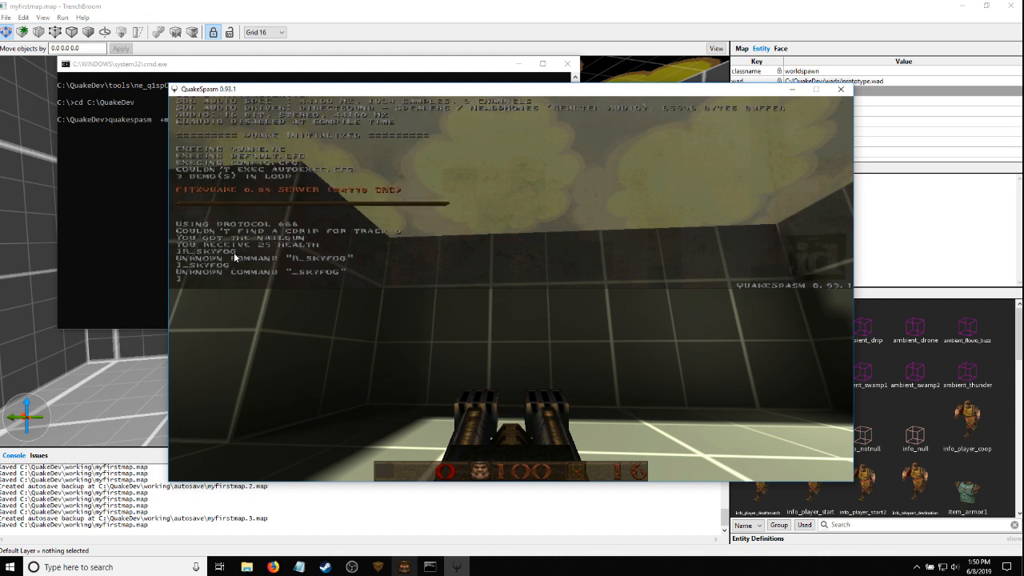
pyautogui.write('skyfog 0')
pyautogui.press('Return')
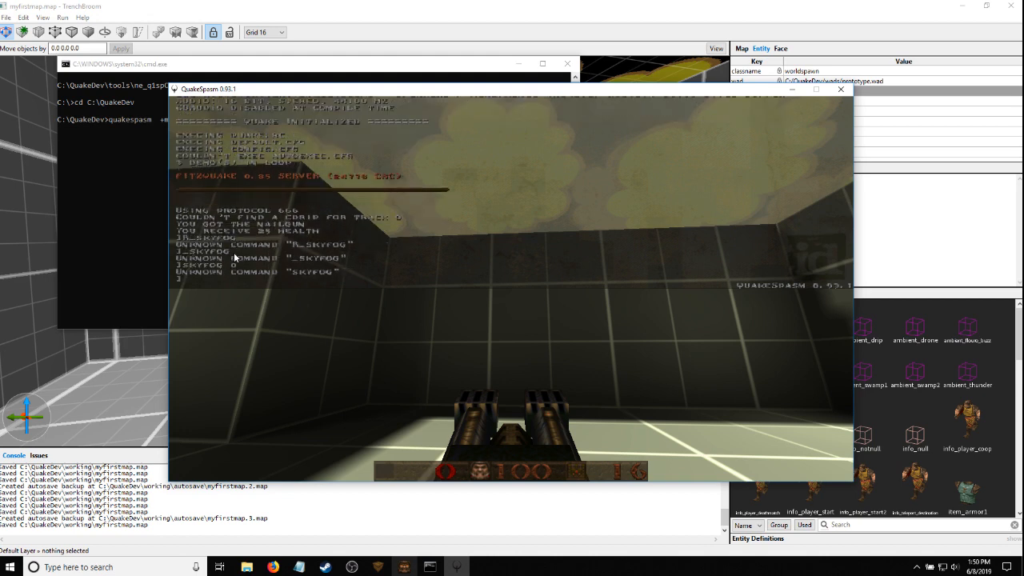
pyautogui.press('`')
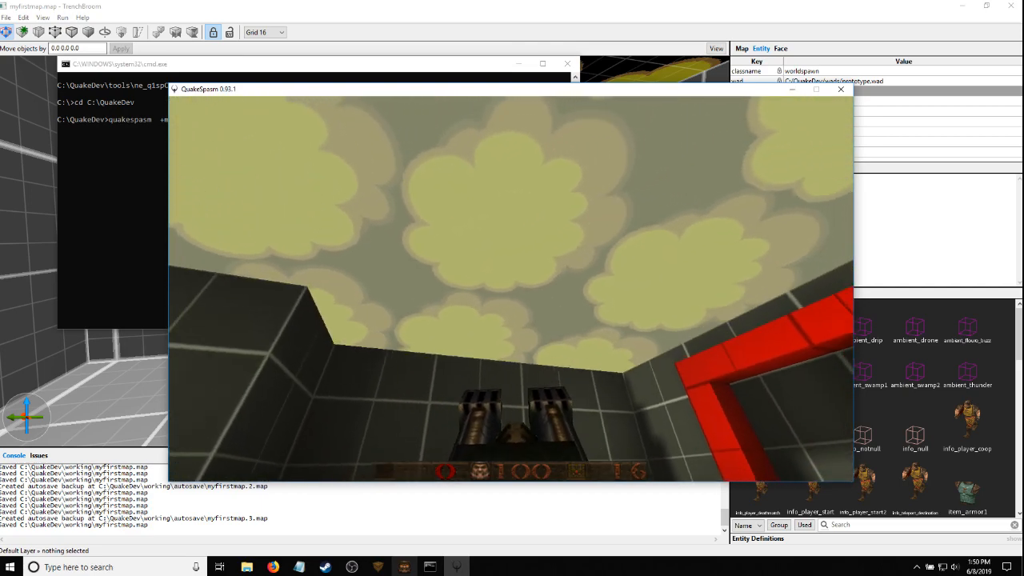
# Test the fog density from the console with fog 0.05 and fog 0.10, finishing on fog 0.1
pyautogui.press('`')
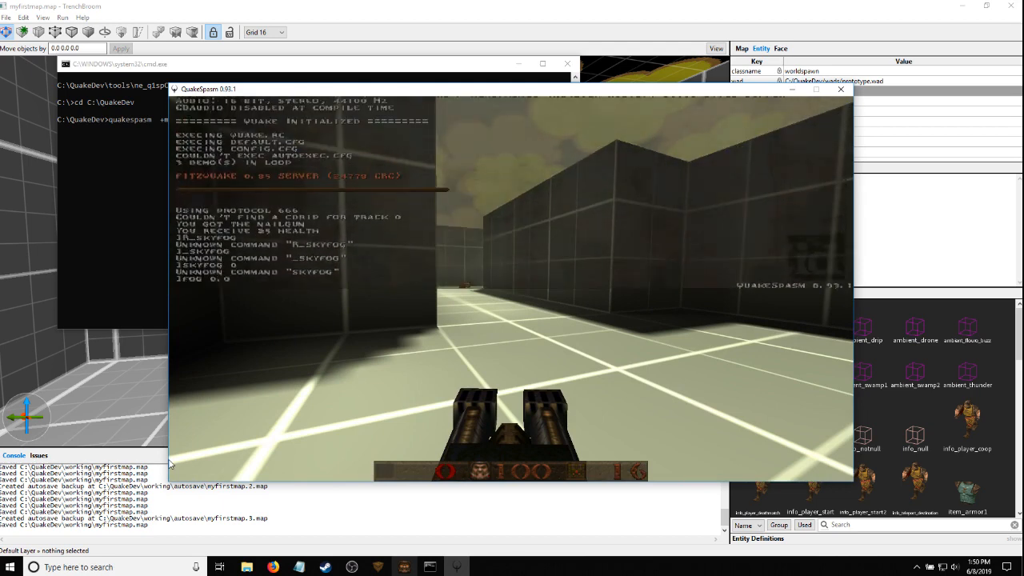
pyautogui.write('fog 0.05')
pyautogui.press('Return')
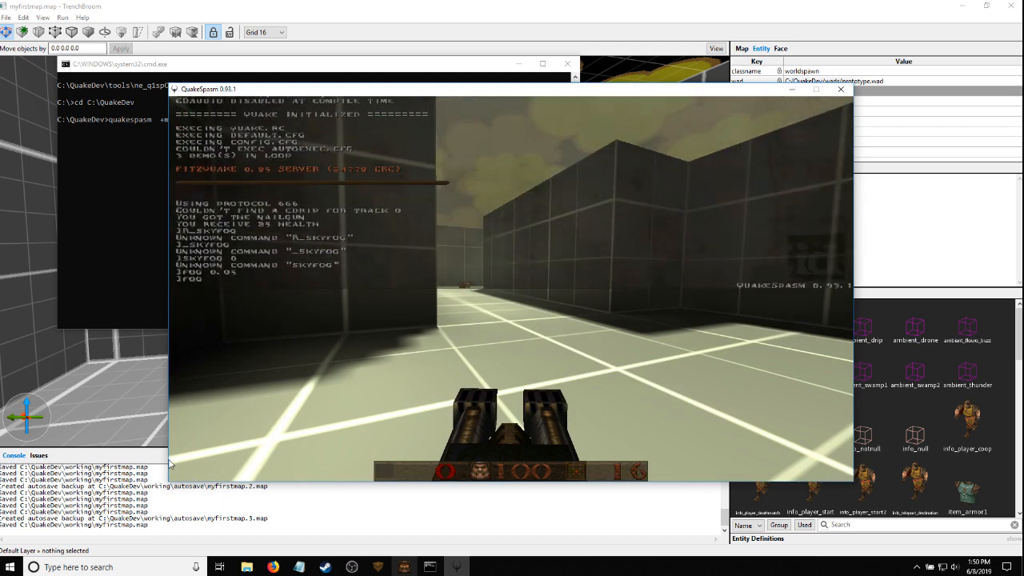
pyautogui.write('fog 0.10')
pyautogui.press('Return')
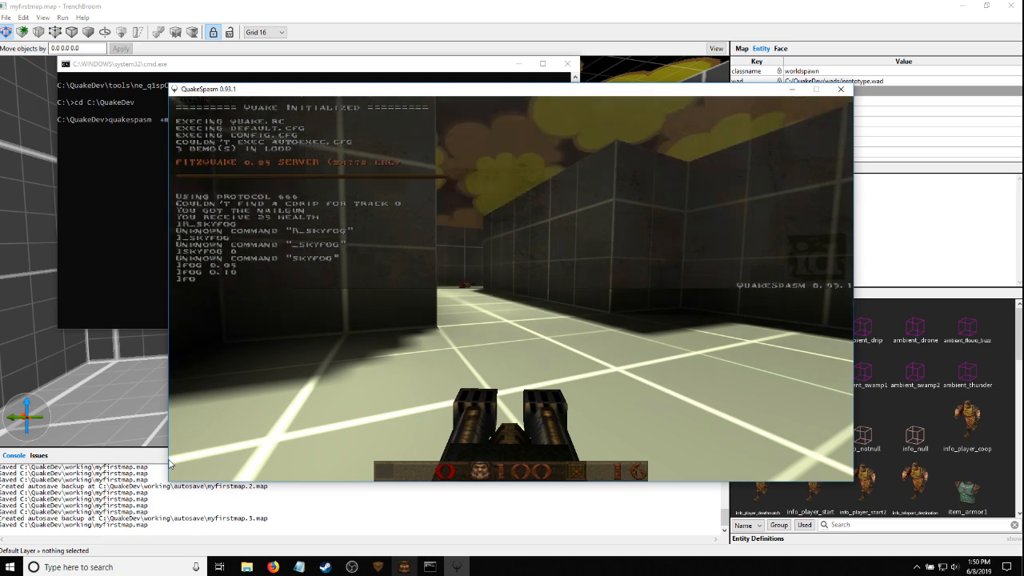
pyautogui.write('fog 0.1')
pyautogui.press('Return')
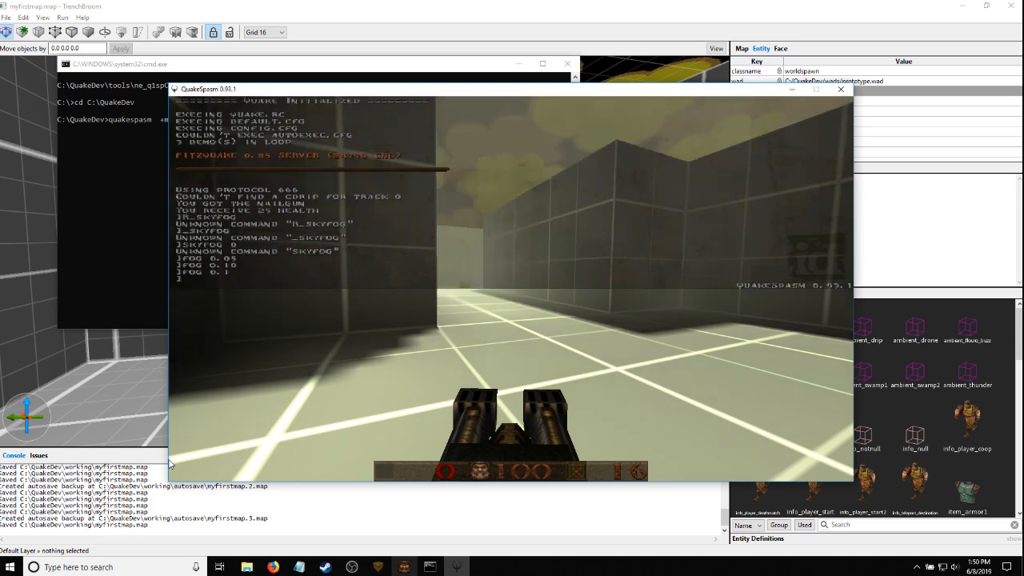
pyautogui.press('`')
# Walk through the corridors to examine the denser fog against the walls and sky
pyautogui.press('w')
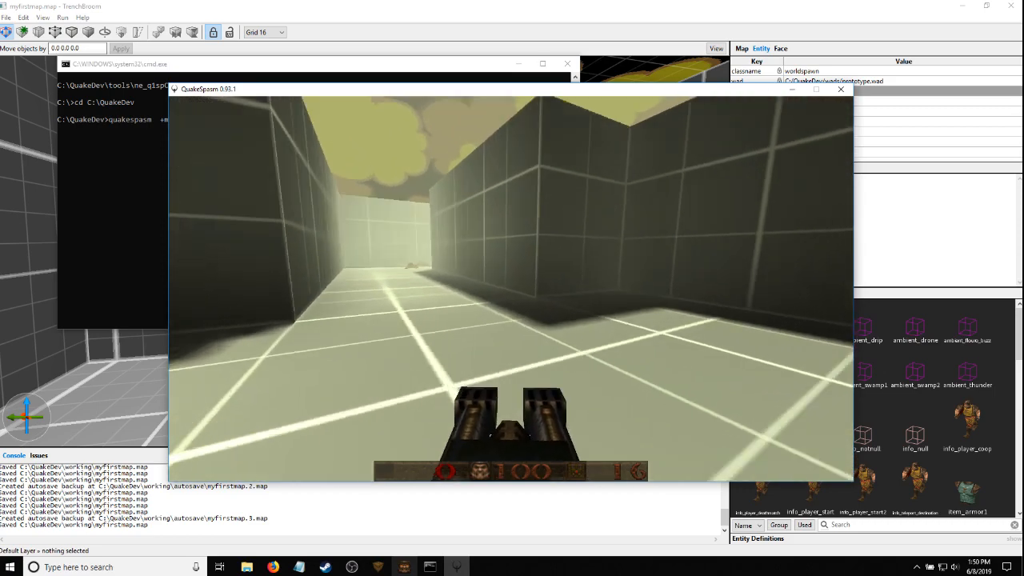
pyautogui.press('w')
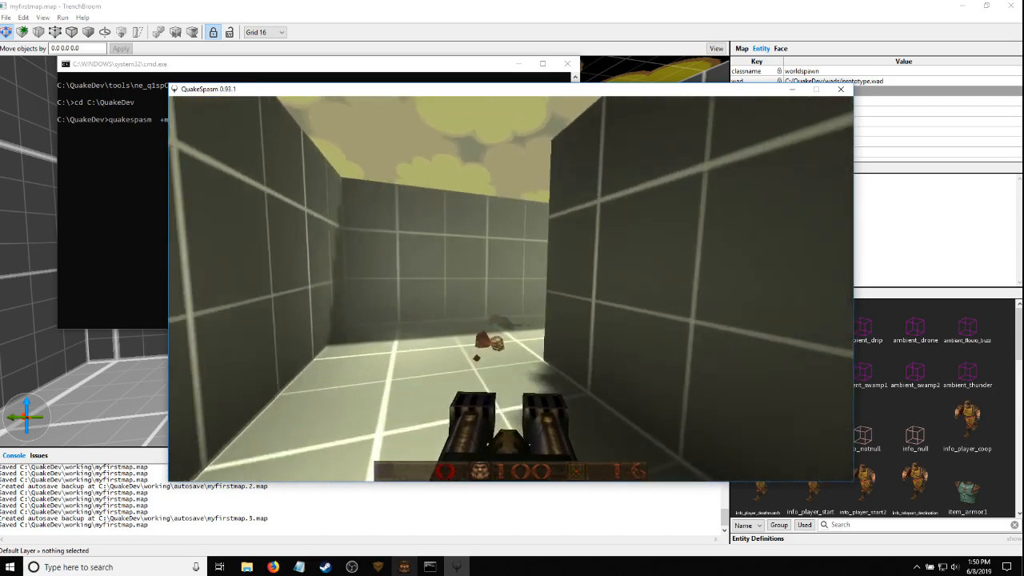
pyautogui.press('w')
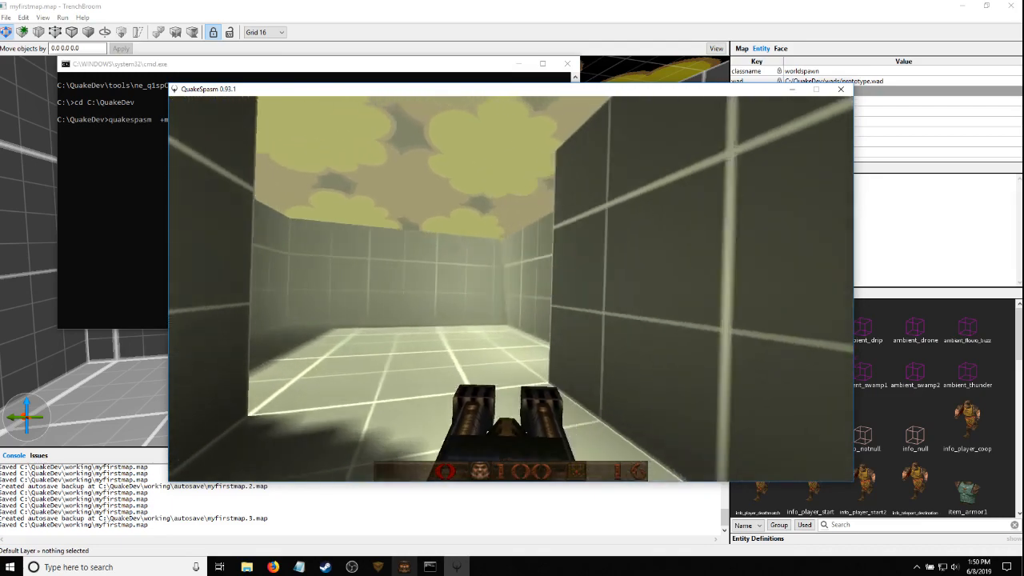
pyautogui.press('w')
# Set the fog density to 0.03 in the console, and walk through the red gate to finish the level
pyautogui.press('`')
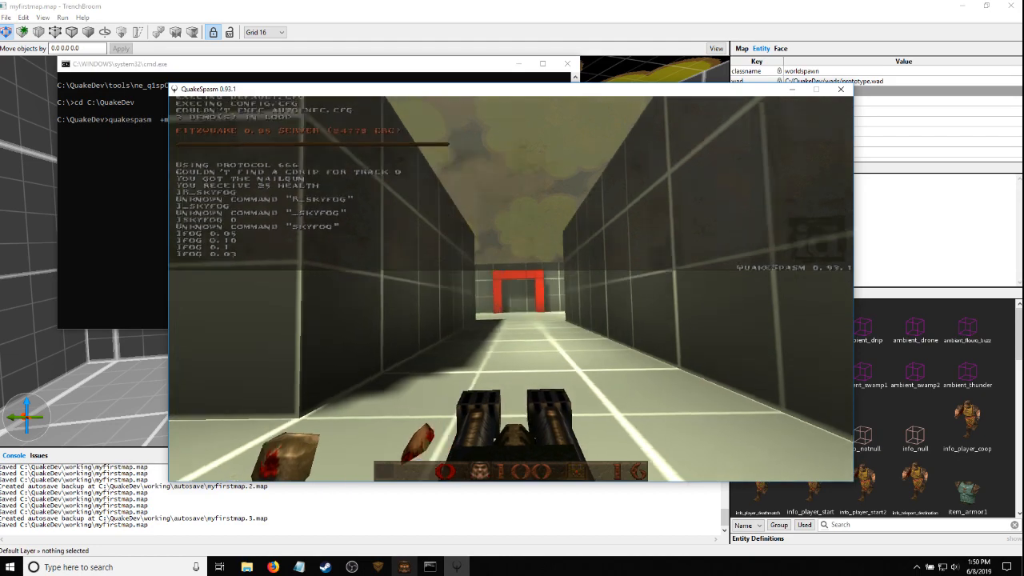
pyautogui.press('`')
pyautogui.press('w')
pyautogui.press('w')
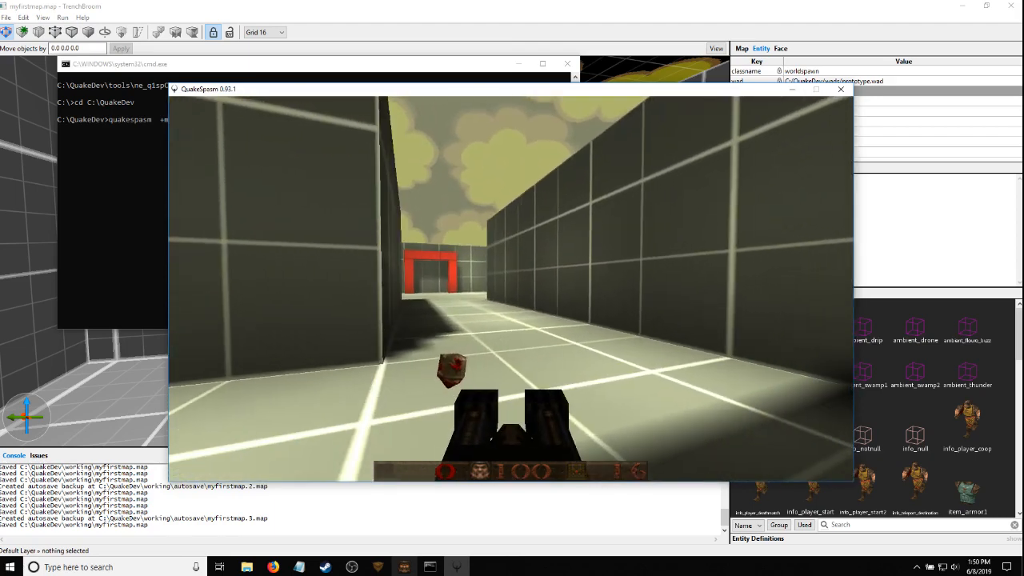
pyautogui.press('w')
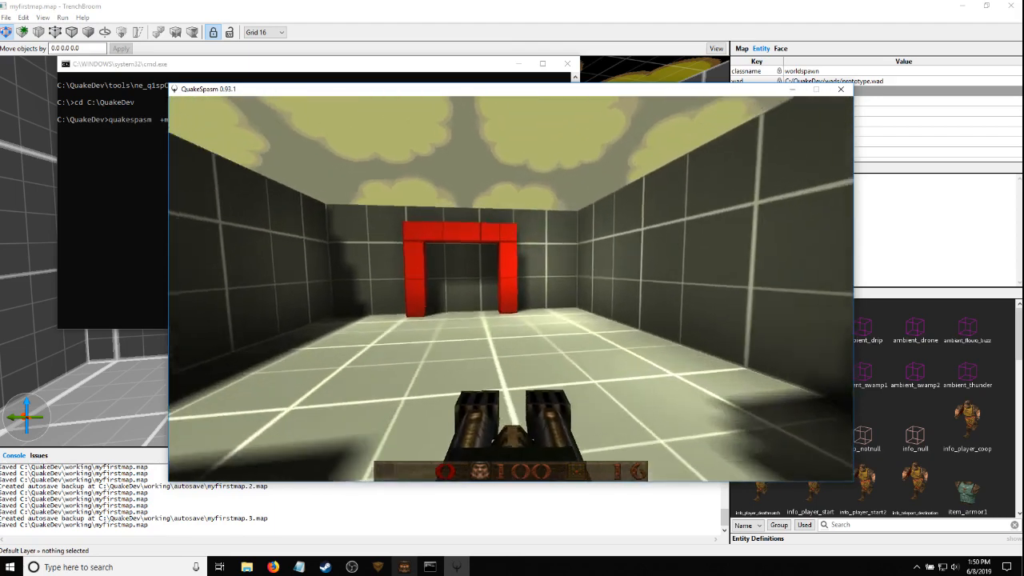
pyautogui.press('w')
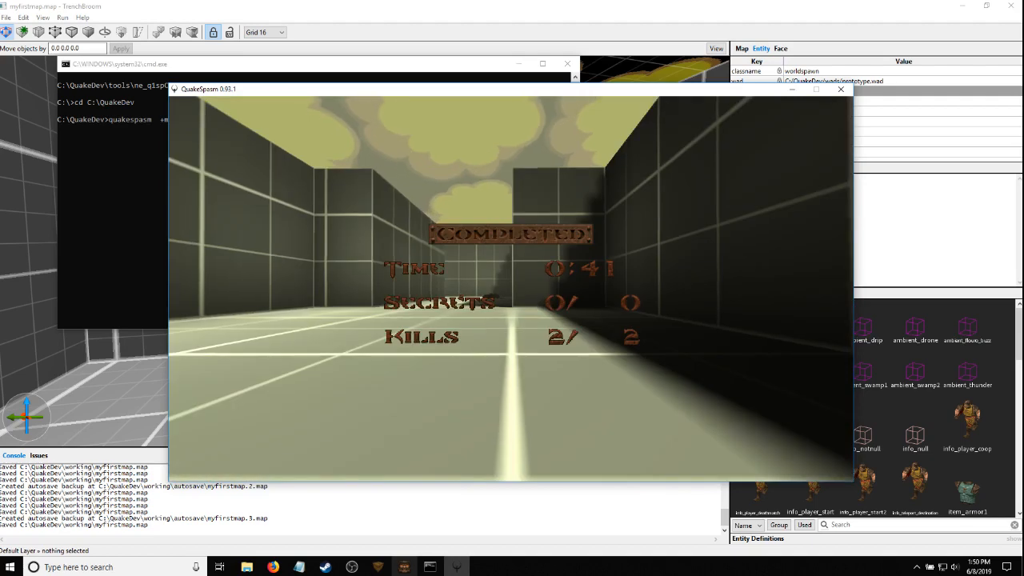
pyautogui.press('space')
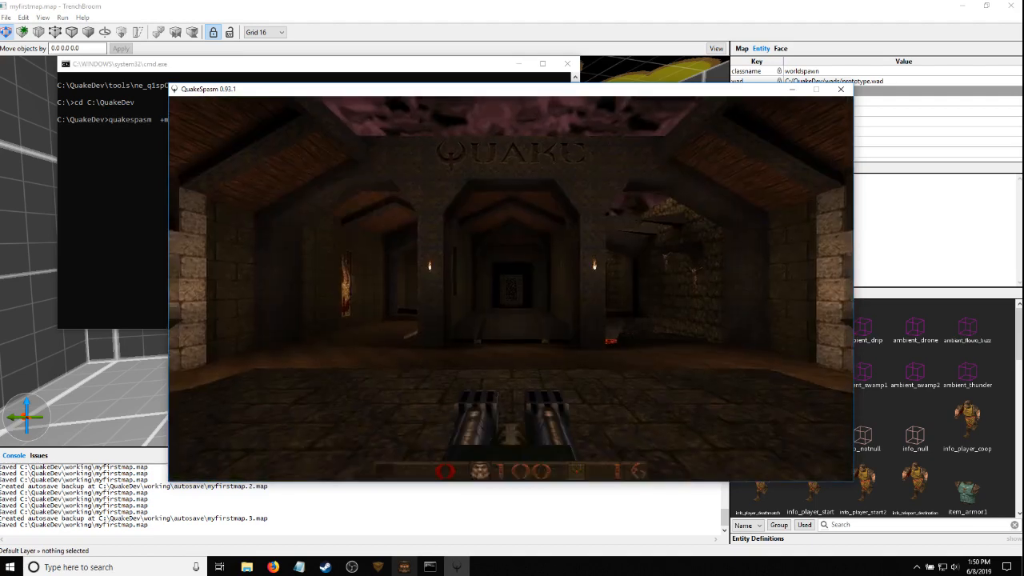
# Pause the game and switch to the Twitch chat window in Firefox to read the latest messages
pyautogui.press('Escape')
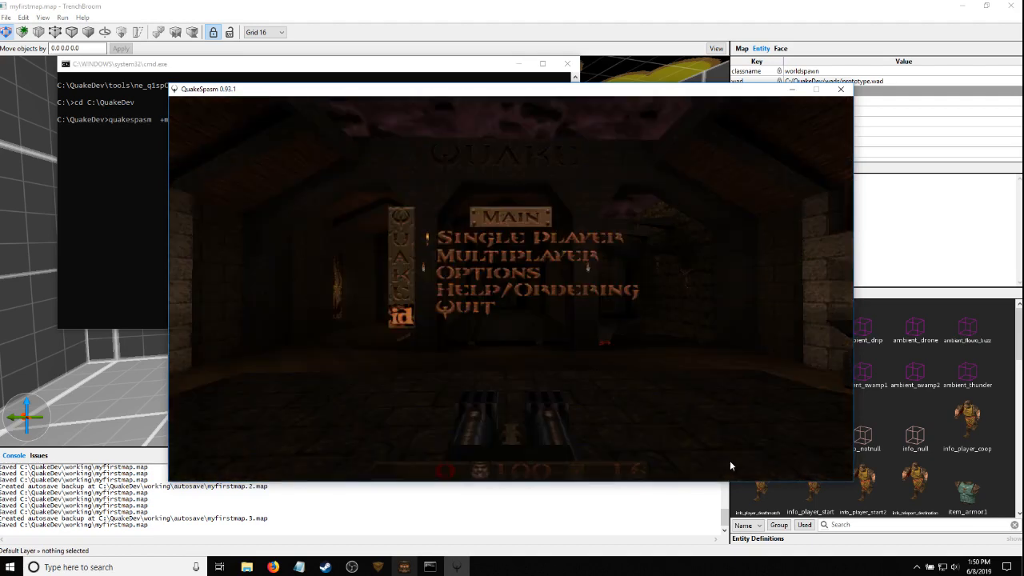
pyautogui.click(447, 4)
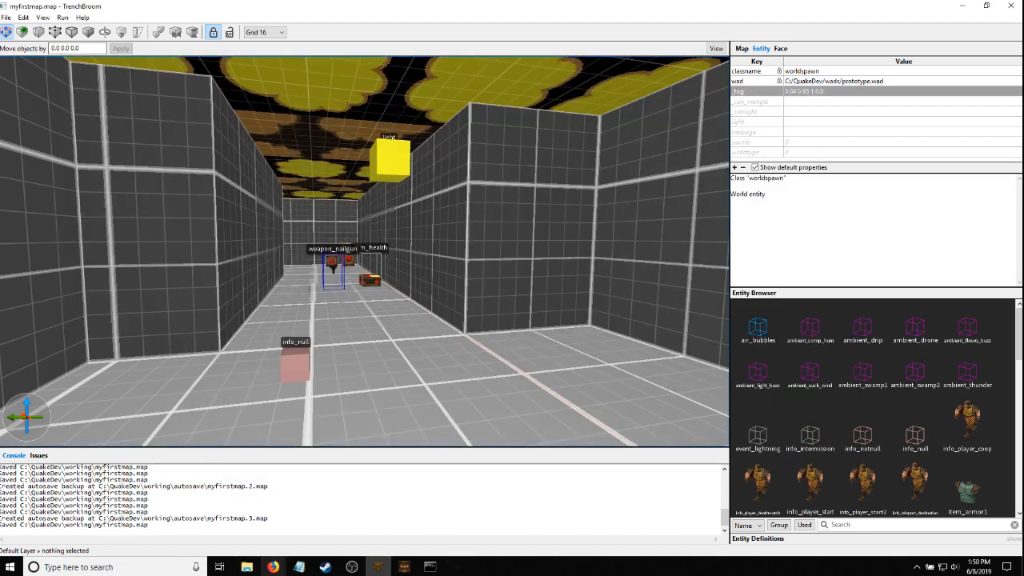
pyautogui.moveTo(272, 568)
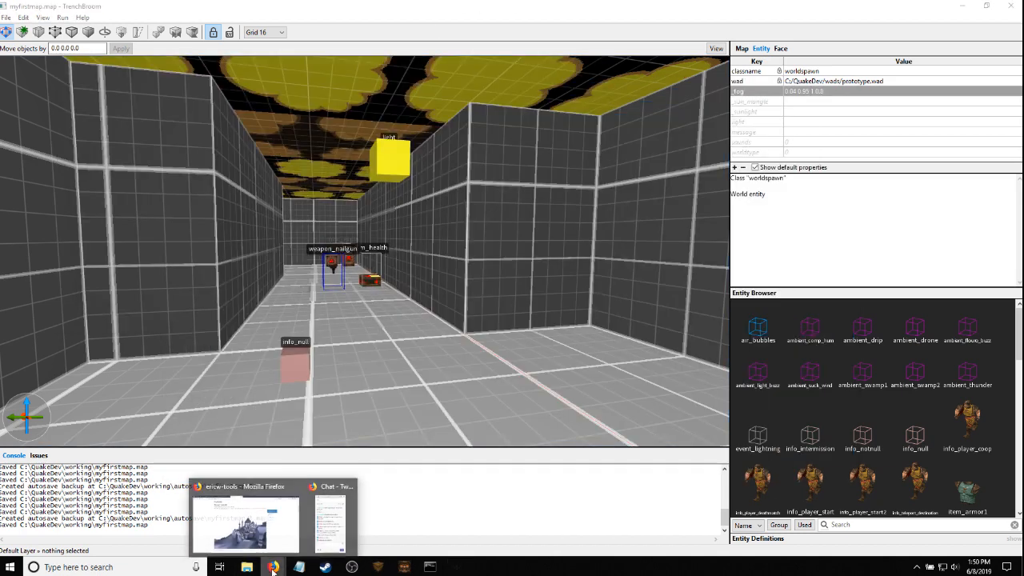
pyautogui.click(252, 520)
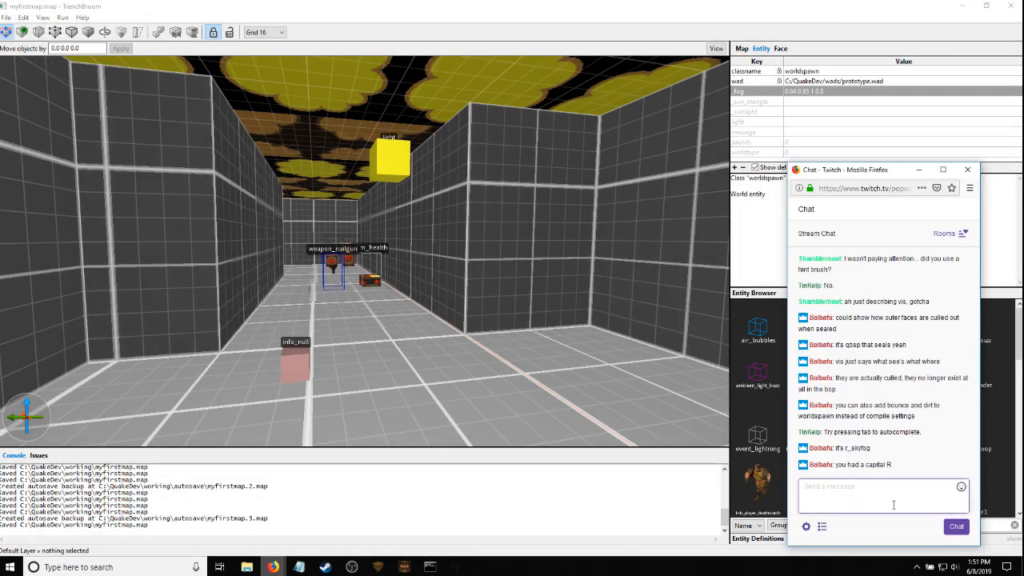
# Switch back to QuakeSpasm, leave its main menu, and list the available maps in the console
pyautogui.moveTo(475, 567)
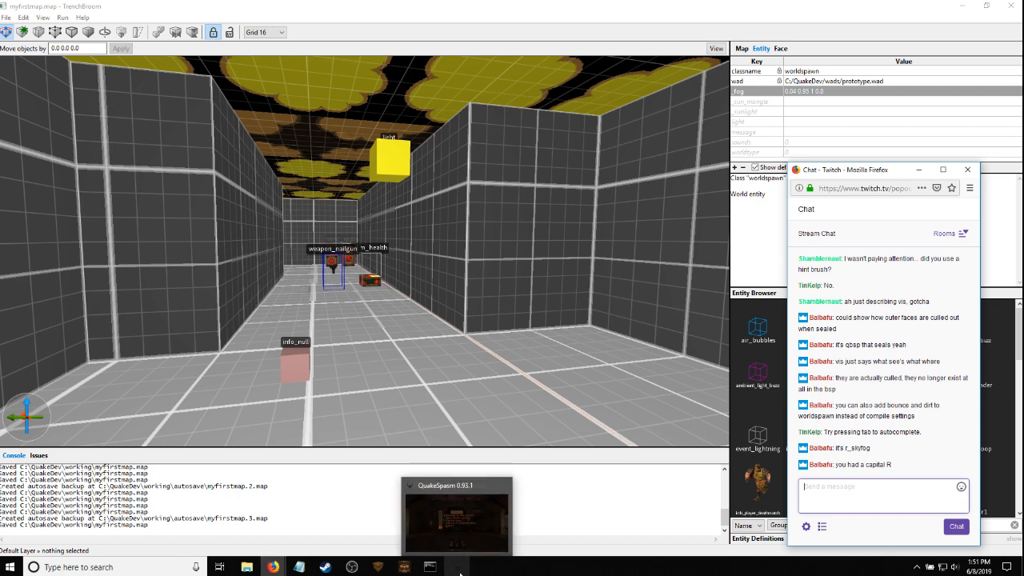
pyautogui.click(466, 534)
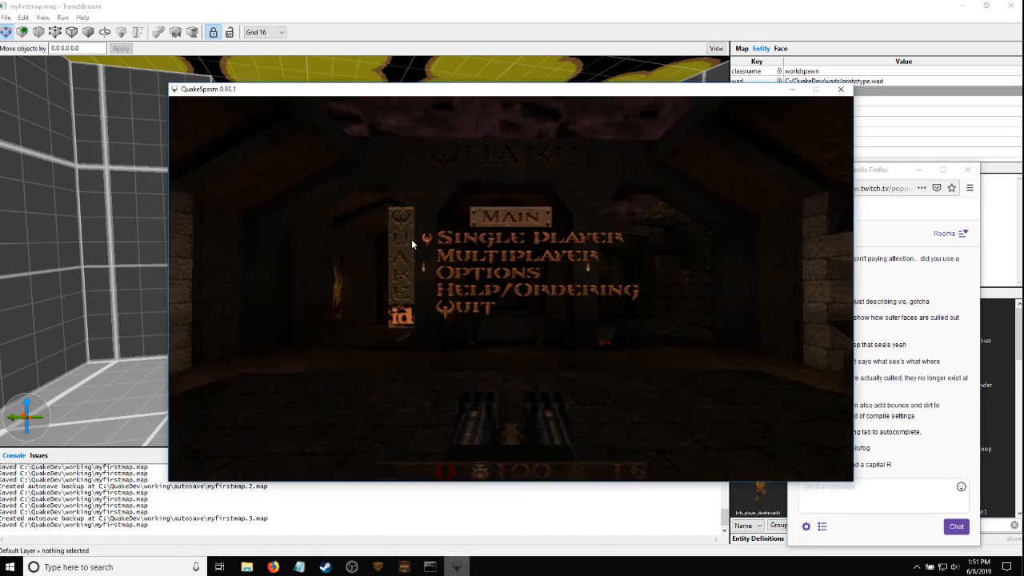
pyautogui.press('Escape')
pyautogui.press('`')
pyautogui.write('r')
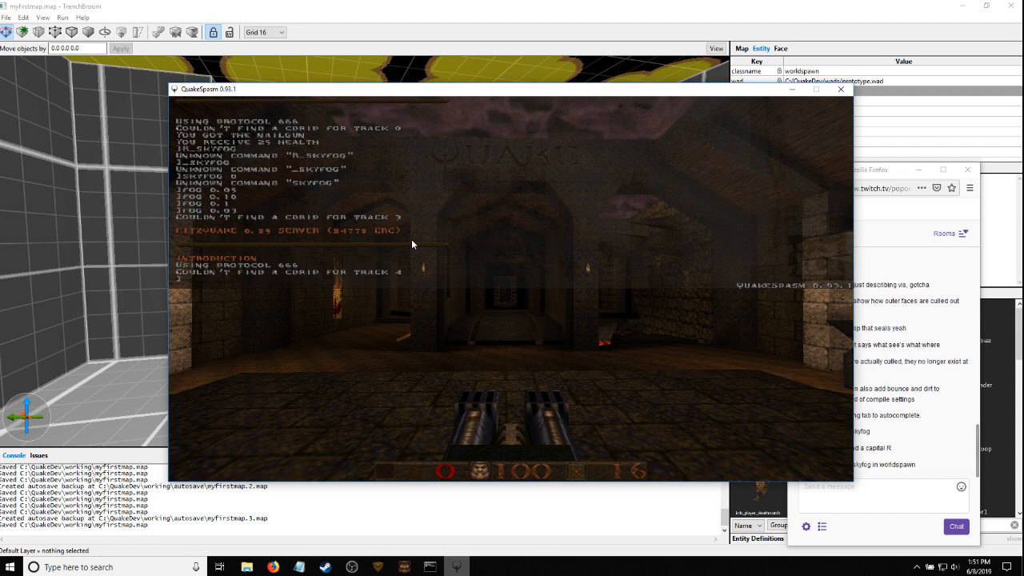
pyautogui.write('maps')
pyautogui.press('Return')
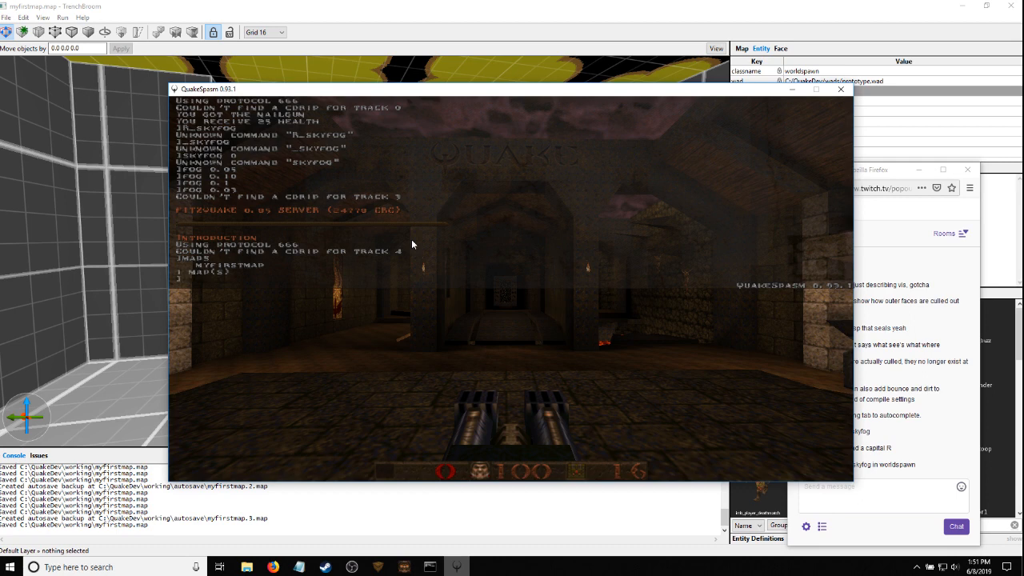
# Load myfirstmap from the console with the map command
pyautogui.write('map myfirstmap')
pyautogui.press('Return')
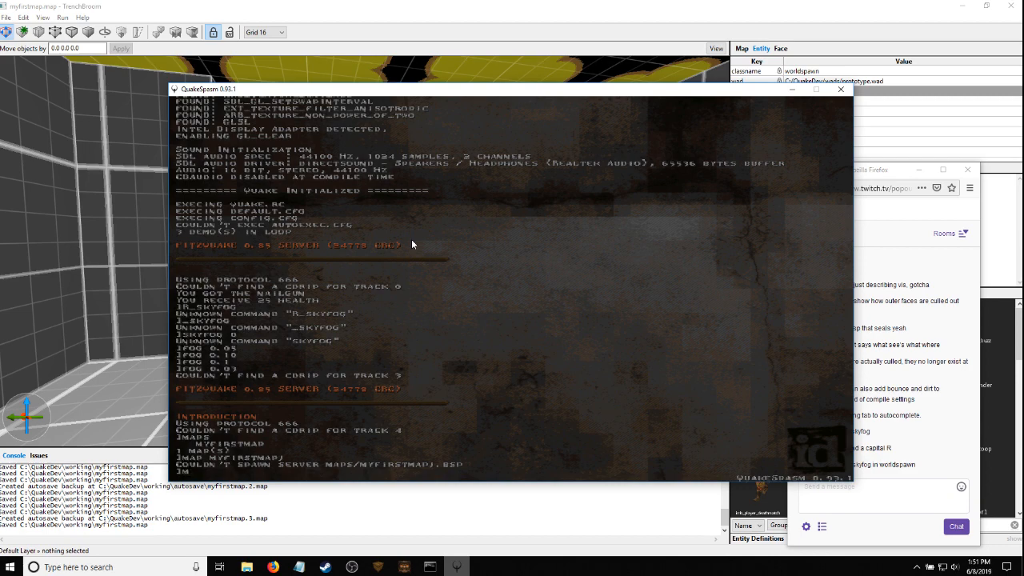
pyautogui.write('map myfirstmap')
pyautogui.press('Return')
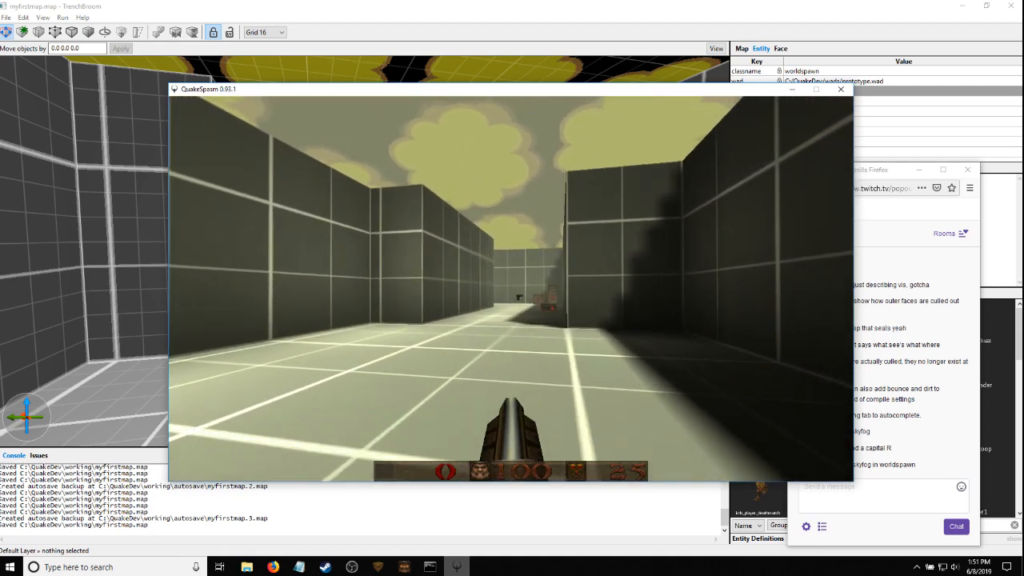
# Turn off sky fog by setting r_skyfog to 0 in the console, and look up at the sky
pyautogui.press('`')
pyautogui.write('r_')
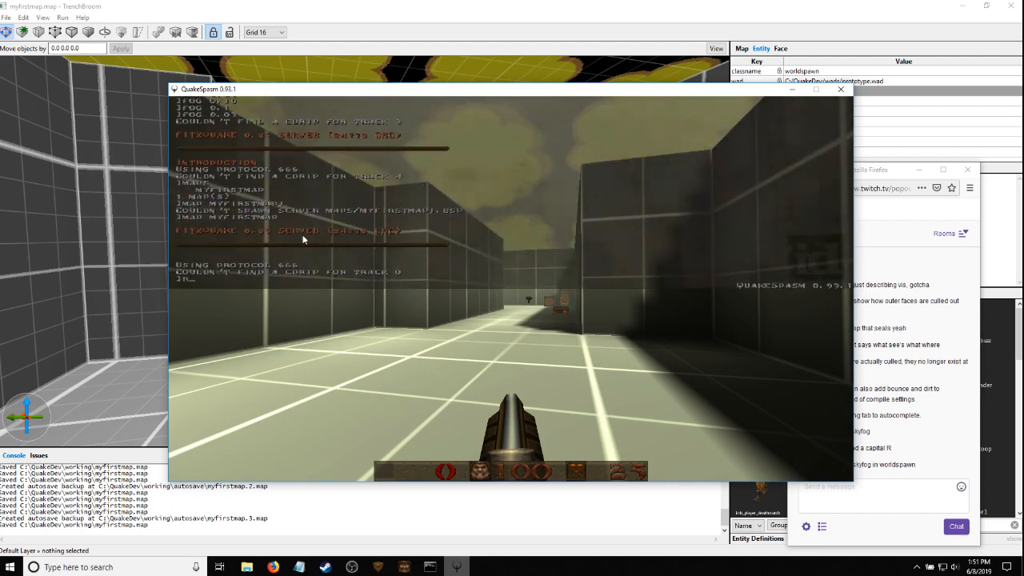
pyautogui.write('skyfog 0')
pyautogui.press('Return')
pyautogui.press('`')
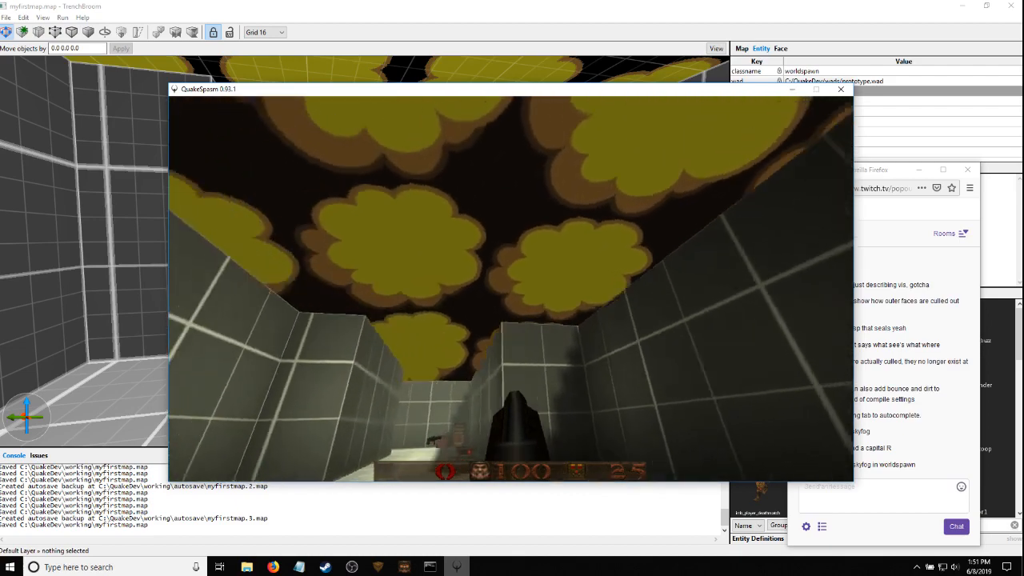
# Set r_skyfog to 1 in the console and walk forward to examine the fully fogged sky
pyautogui.press('`')
pyautogui.write('r_')
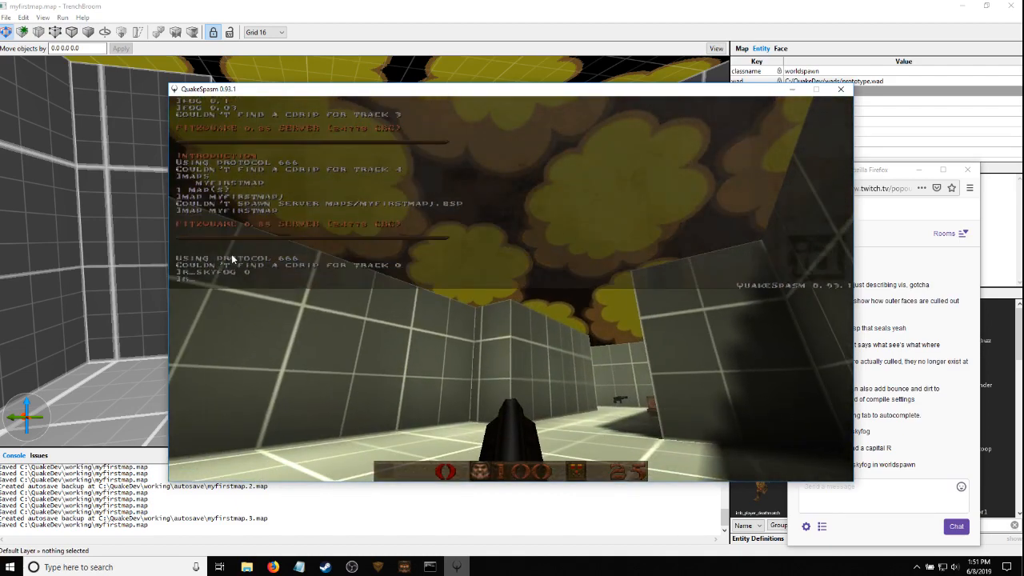
pyautogui.write('skyfog 1')
pyautogui.press('Return')
pyautogui.press('`')
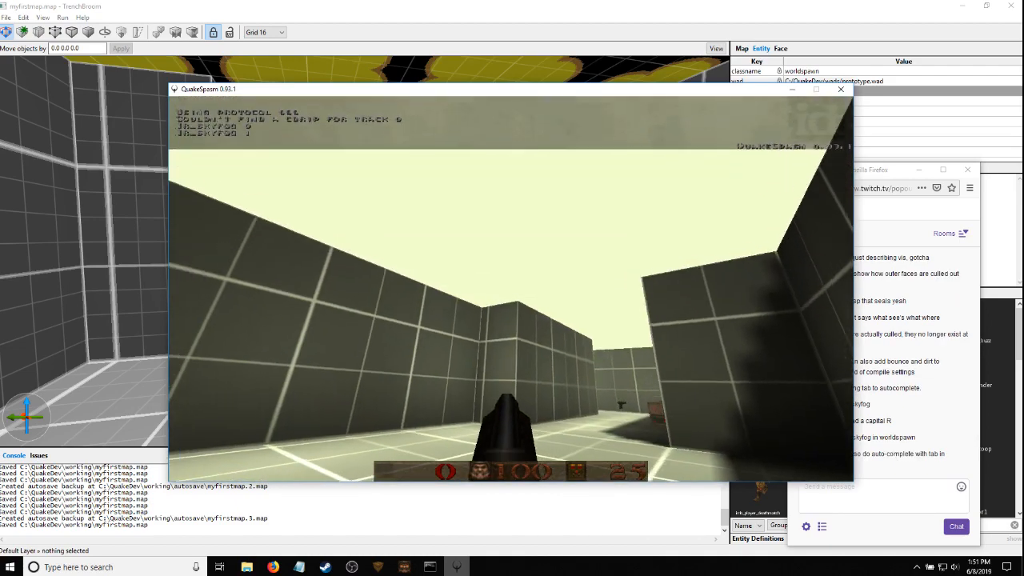
pyautogui.press('w')
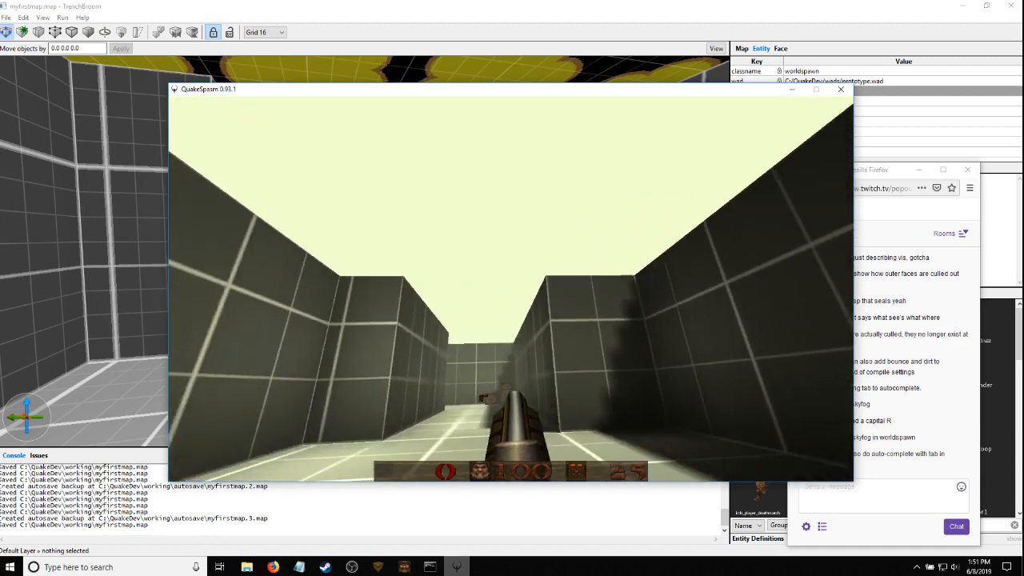
# Finish examining the fogged corridor in the game and quit QuakeSpasm to return to TrenchBroom
pyautogui.press('d')
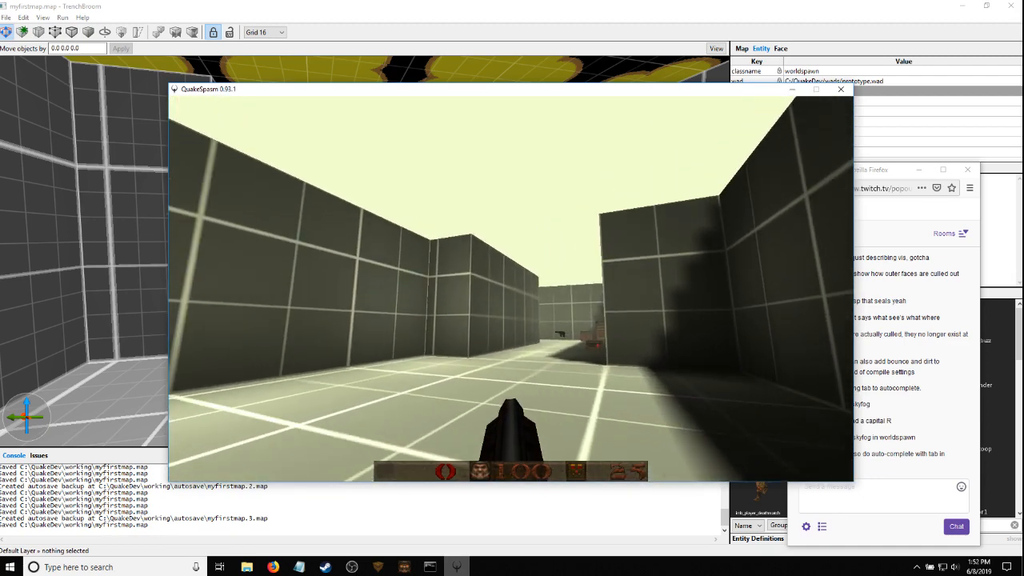
pyautogui.press('Escape')
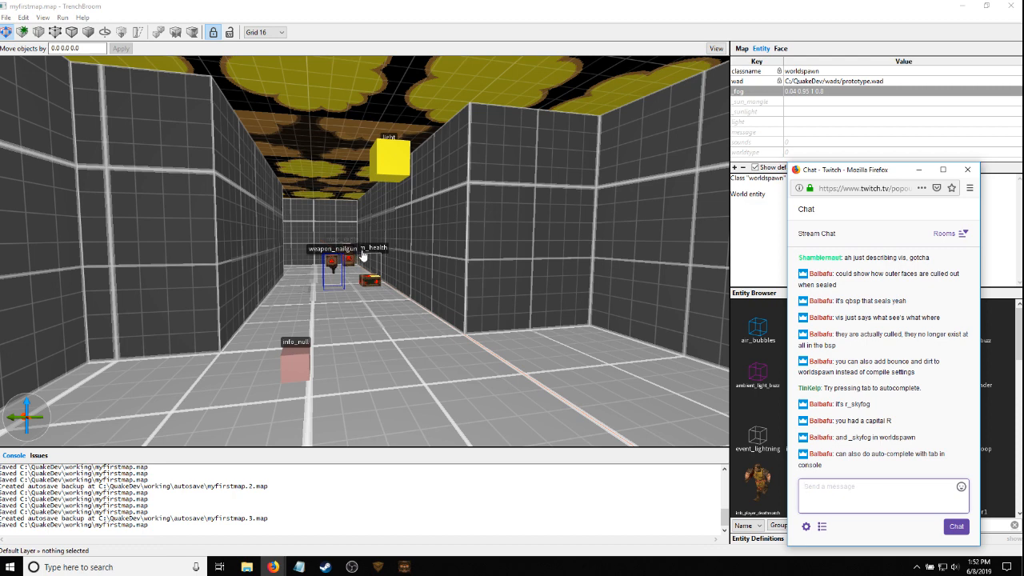
# Fly through the map in TrenchBroom to examine the corridors, placed items, monsters and the red-framed trigger doorway
pyautogui.moveTo(362, 252)
pyautogui.mouseDown(button='right')
pyautogui.moveTo(348, 243)
pyautogui.moveTo(364, 252)
pyautogui.mouseUp(button='right')
pyautogui.press('w')
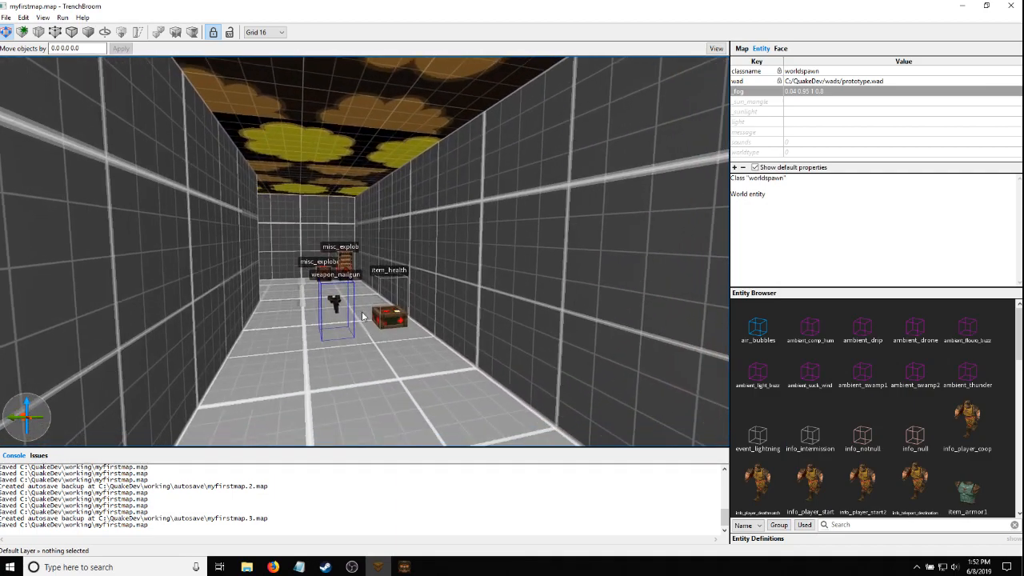
pyautogui.press('s')
pyautogui.moveTo(363, 309); pyautogui.dragTo(407, 308, button='right')
pyautogui.press('w')
pyautogui.press('w')
pyautogui.moveTo(291, 265); pyautogui.dragTo(207, 260, button='right')
pyautogui.press('s')
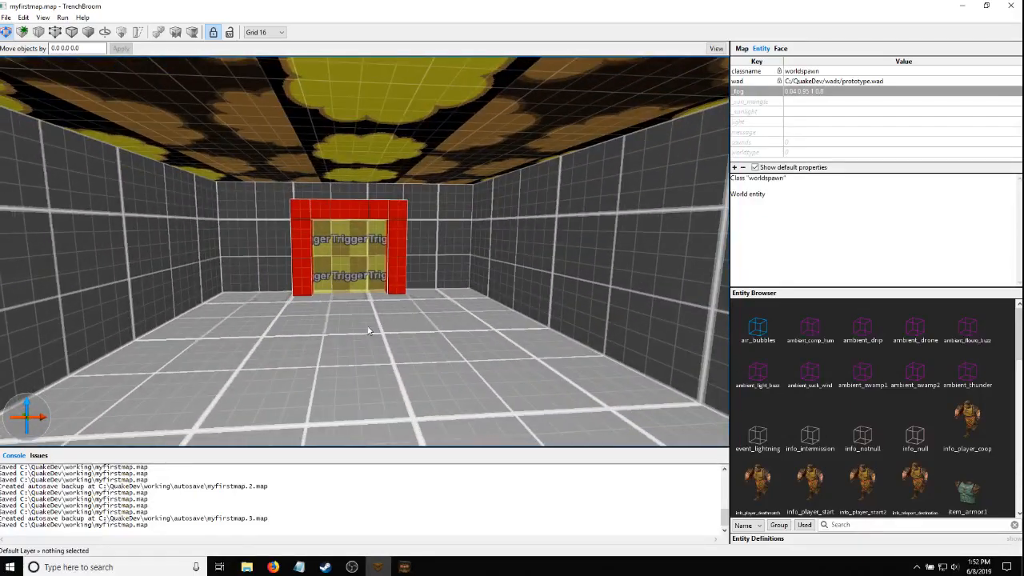
pyautogui.press('s')
pyautogui.moveTo(468, 282); pyautogui.dragTo(394, 279, button='right')
pyautogui.press('s')
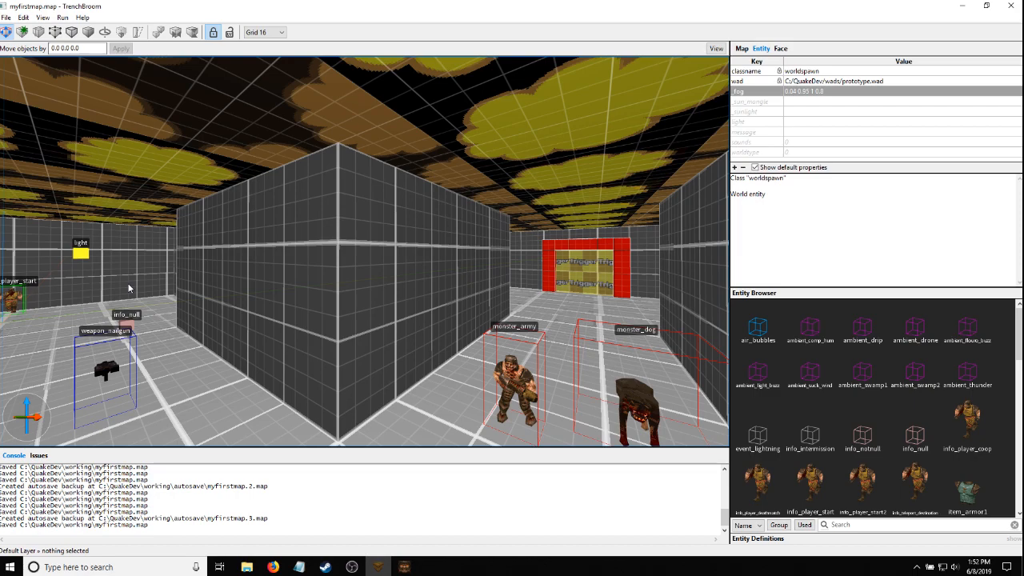
# Select the large sky-textured ceiling brush from above the map
pyautogui.moveTo(353, 252)
pyautogui.mouseDown(button='right')
pyautogui.moveTo(394, 254)
pyautogui.moveTo(393, 235)
pyautogui.moveTo(325, 249)
pyautogui.moveTo(358, 252)
pyautogui.moveTo(349, 251)
pyautogui.moveTo(354, 280)
pyautogui.mouseUp(button='right')
pyautogui.press('s')
pyautogui.press('w')
pyautogui.press('s')
pyautogui.press('s')
pyautogui.press('q')
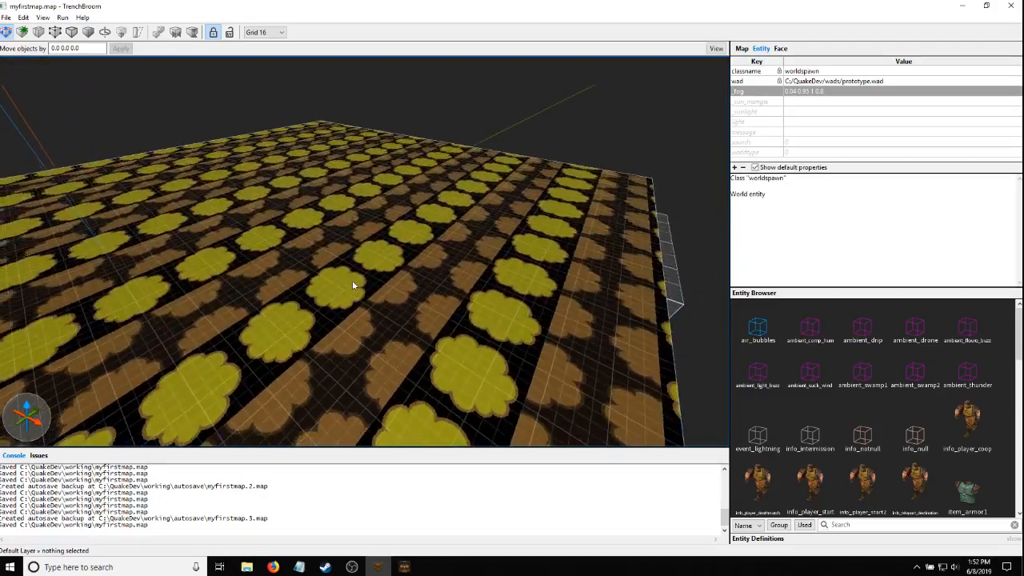
pyautogui.click(360, 276)
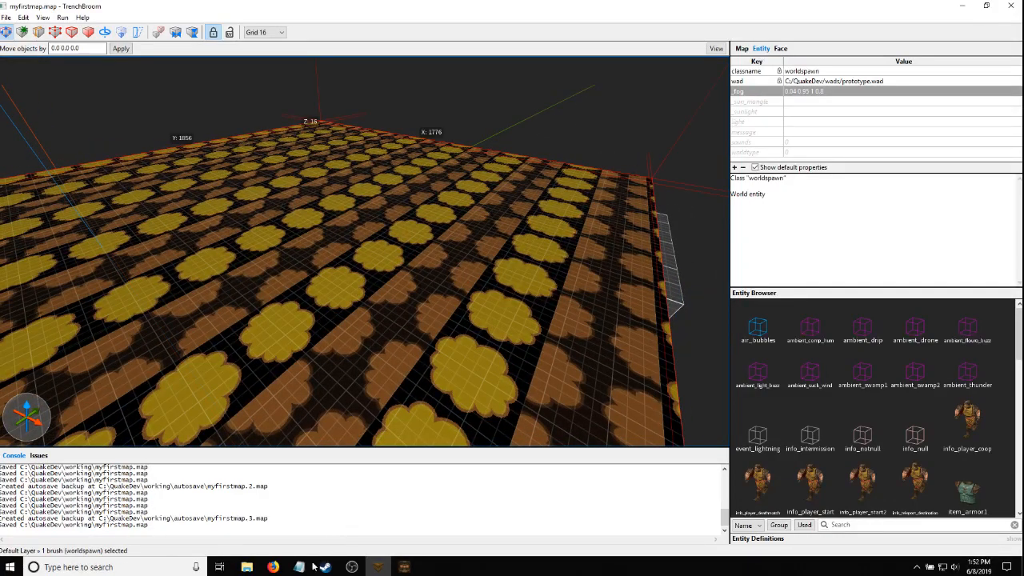
# Check the Twitch chat window in Firefox for viewer messages, and bring the TrenchBroom view back inside the corridor
pyautogui.moveTo(275, 569)
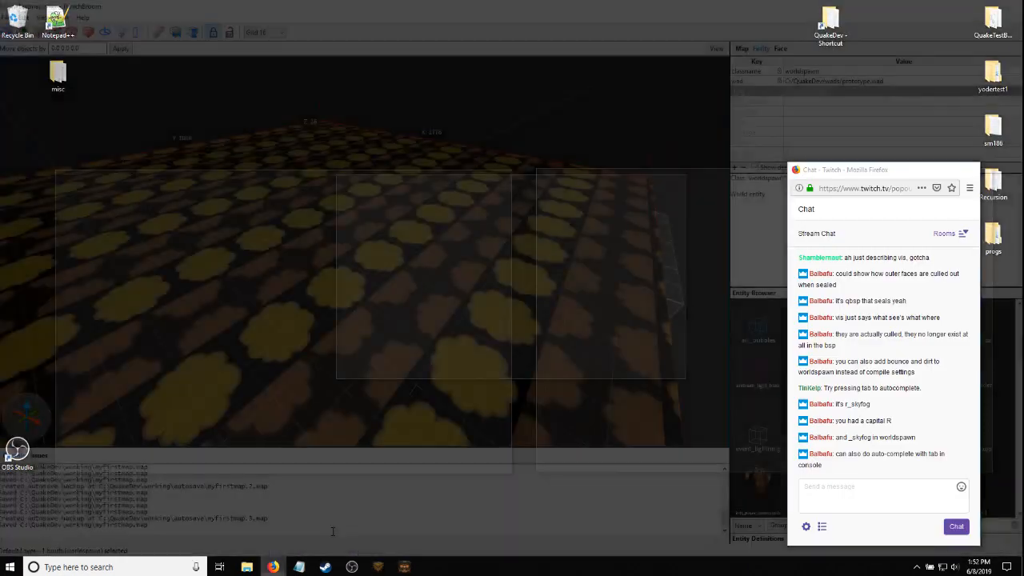
pyautogui.click(332, 516)
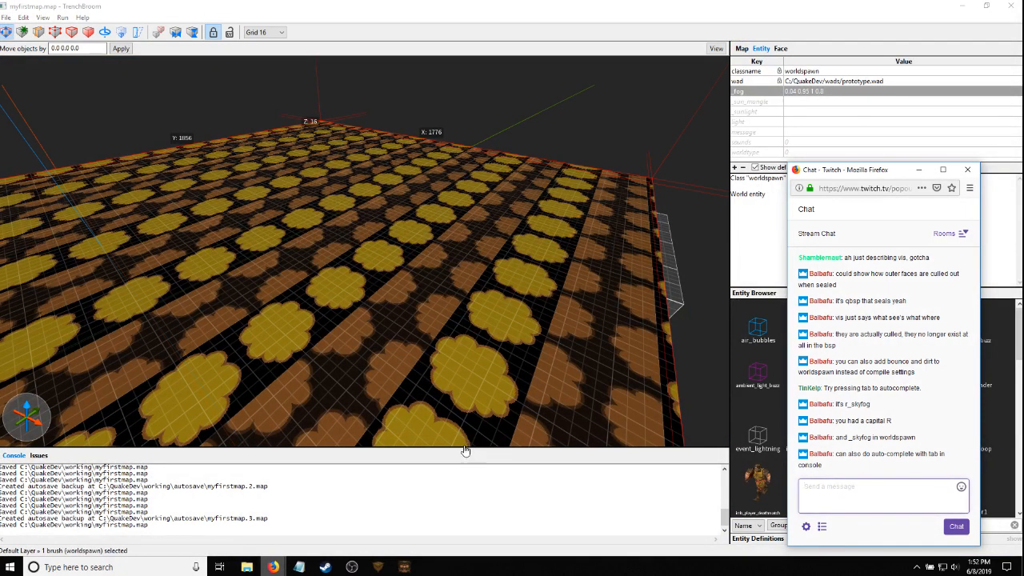
pyautogui.moveTo(246, 566)
pyautogui.moveTo(541, 274)
pyautogui.mouseDown(button='right')
pyautogui.moveTo(516, 276)
pyautogui.moveTo(512, 248)
pyautogui.moveTo(557, 238)
pyautogui.moveTo(655, 245)
pyautogui.mouseUp(button='right')
pyautogui.scroll(3, 516, 276)
pyautogui.scroll(5, 515, 277)
pyautogui.scroll(-4, 655, 245)
pyautogui.moveTo(400, 348); pyautogui.dragTo(403, 346, button='right')
pyautogui.moveTo(273, 567)
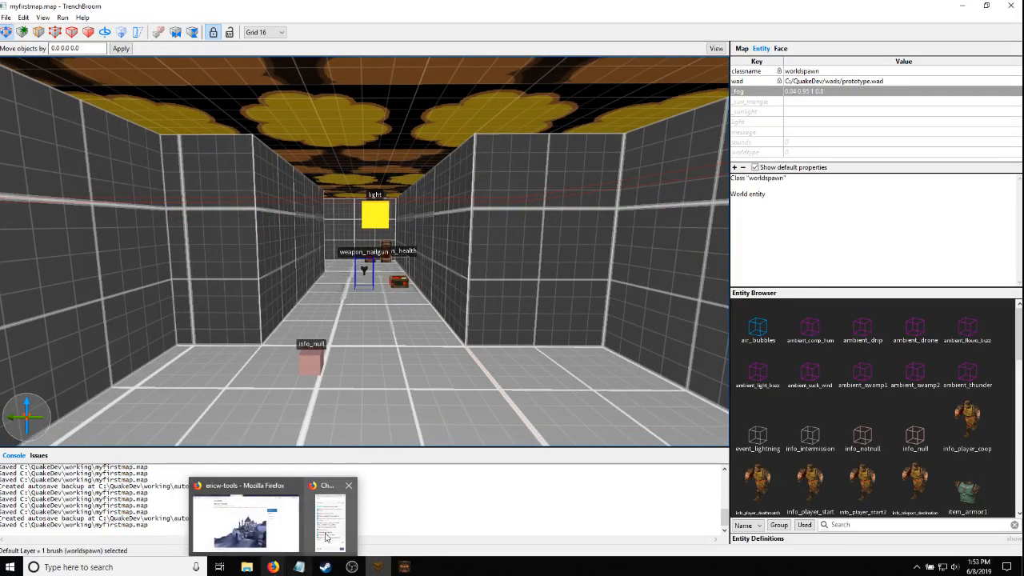
pyautogui.click(331, 526)
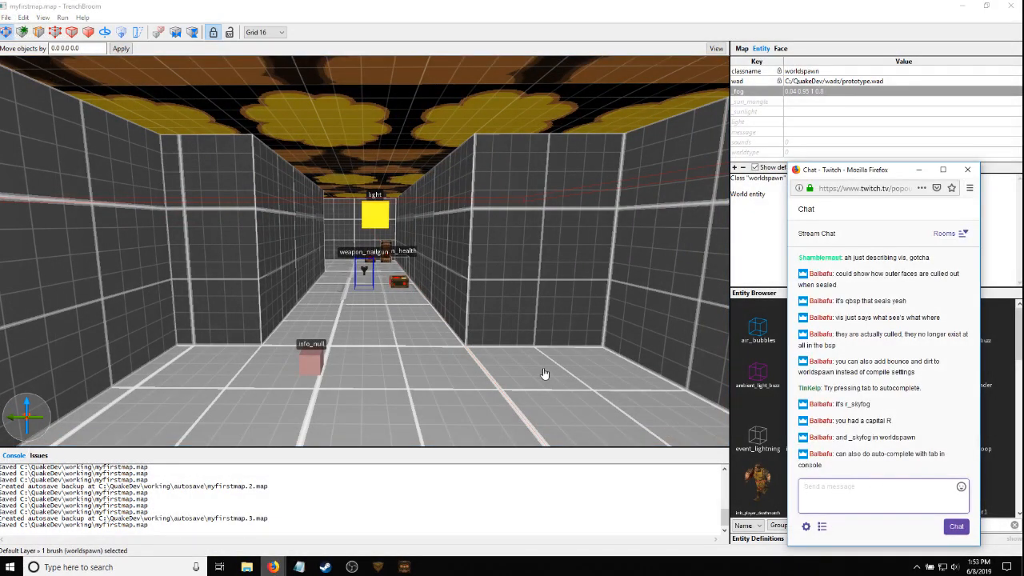
pyautogui.moveTo(481, 301); pyautogui.dragTo(561, 274, button='right')
pyautogui.press('w')
pyautogui.press('s')
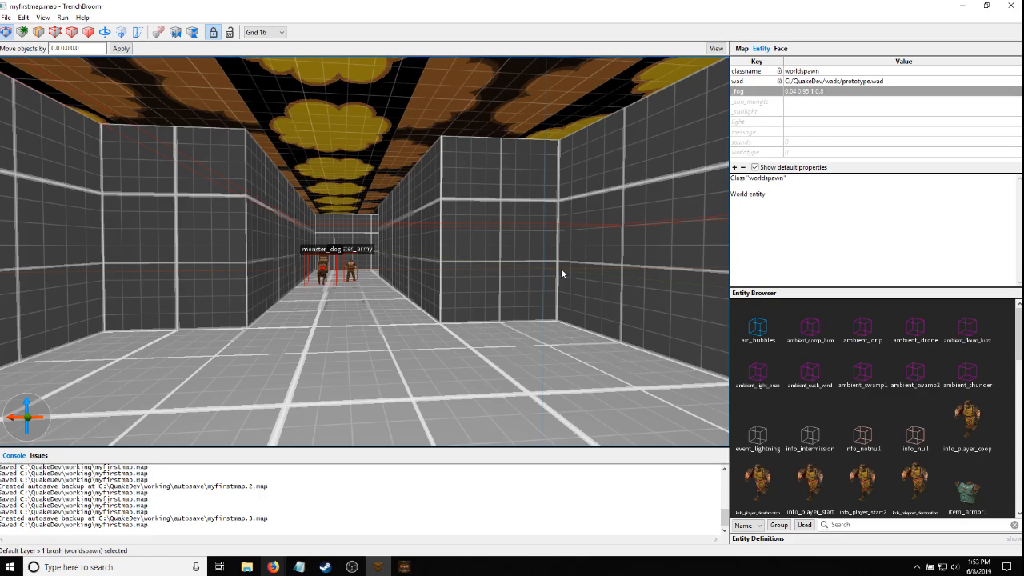
pyautogui.press('w')
pyautogui.moveTo(561, 274); pyautogui.dragTo(808, 274, button='right')
pyautogui.press('s')
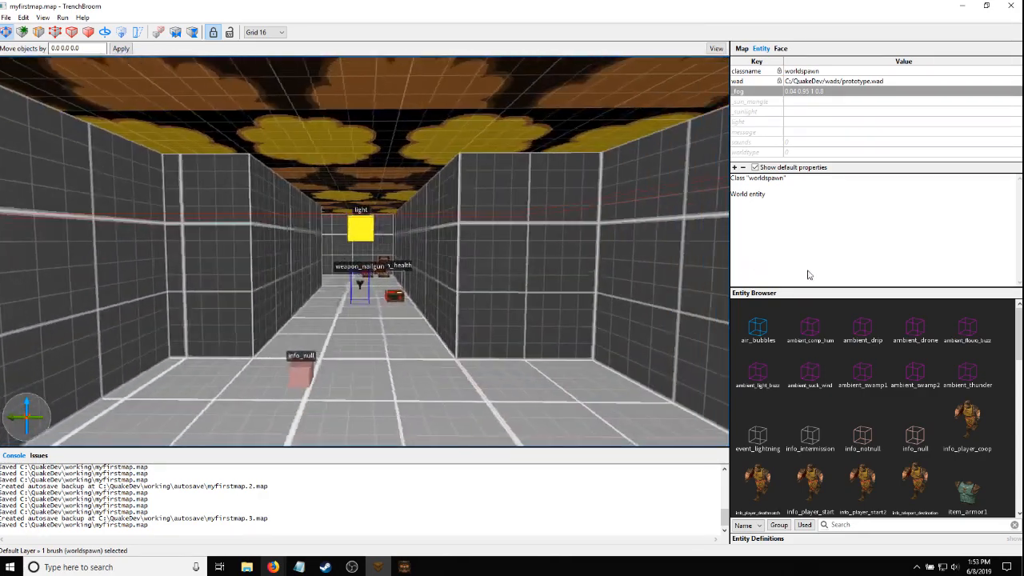
pyautogui.press('s')
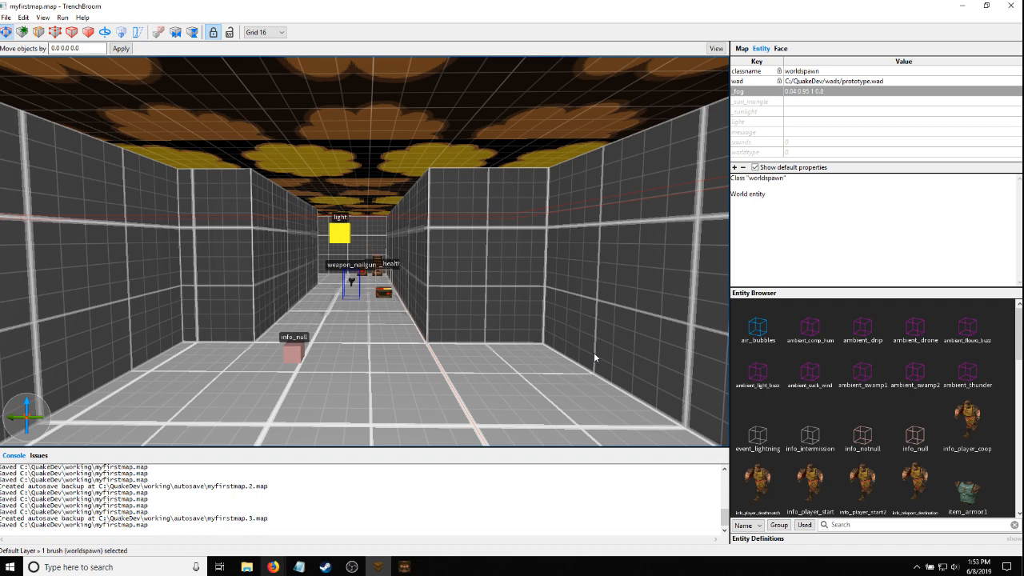
# Read the Twitch chat once more and switch to OBS for the streaming controls
pyautogui.moveTo(299, 566)
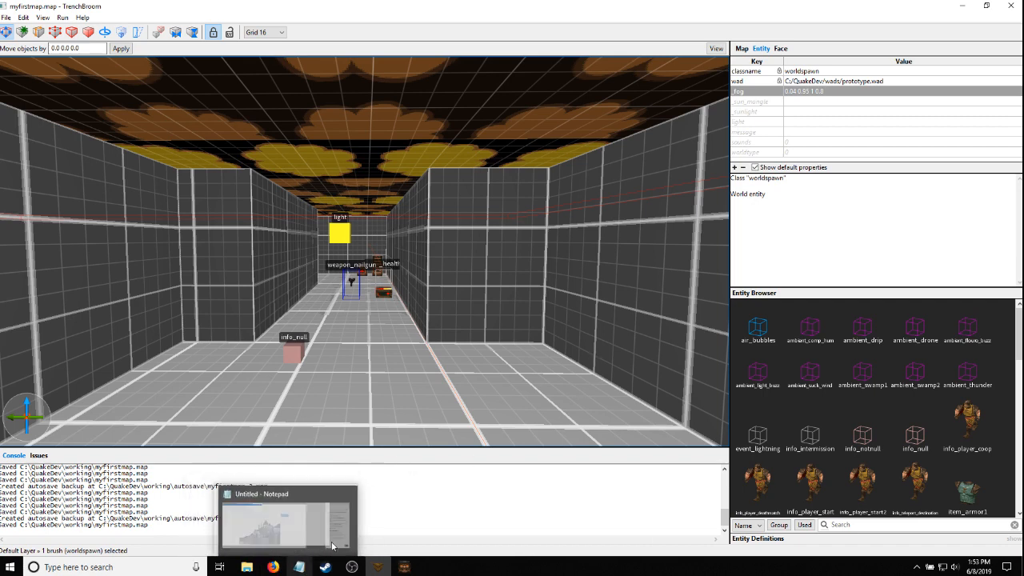
pyautogui.click(239, 520)
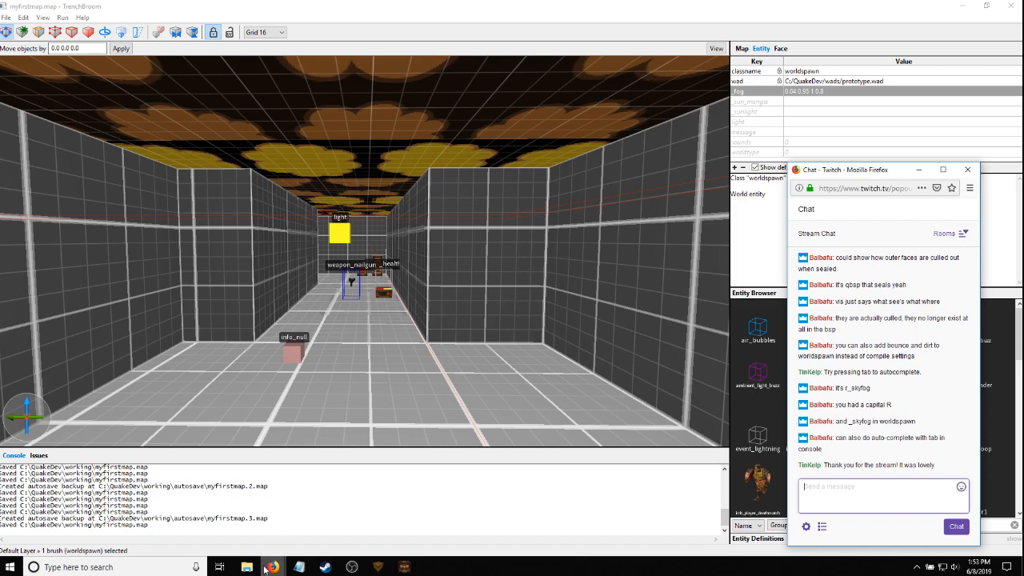
pyautogui.moveTo(278, 568)
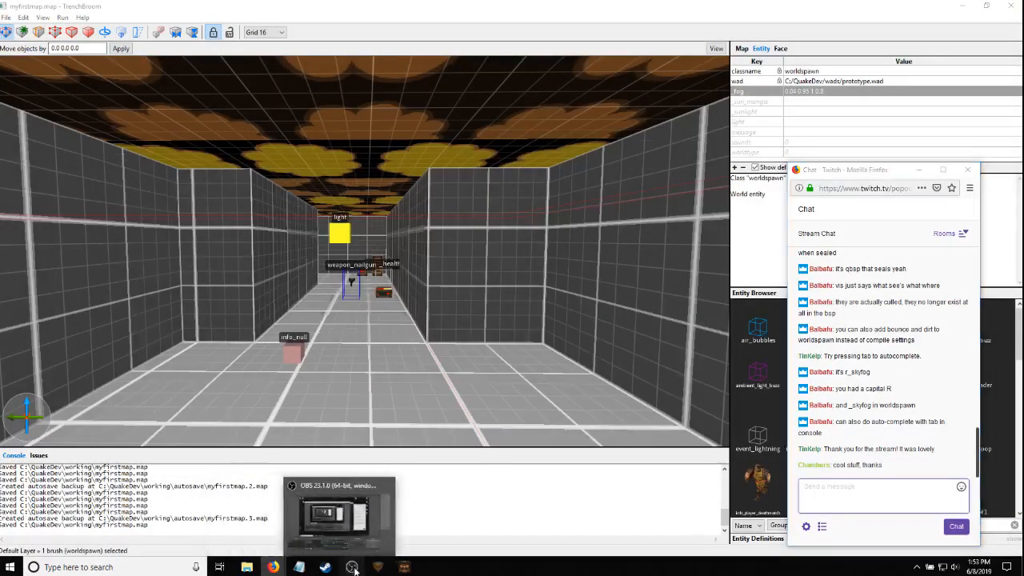
pyautogui.click(352, 566)
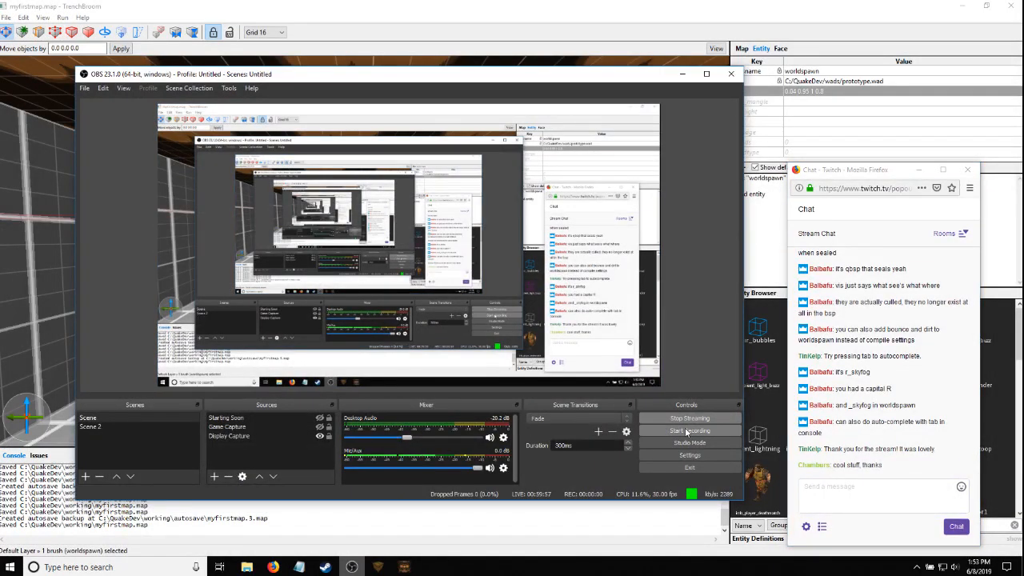